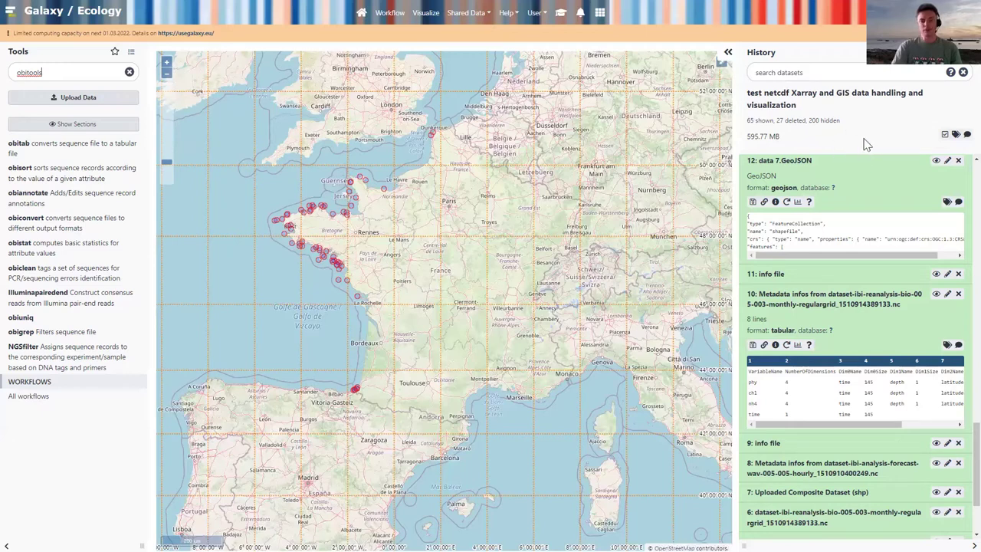
- Collapse dataset 10 in the history and expand the details of dataset 1, the monthly regulargrid netCDF file
left_click(818, 306)
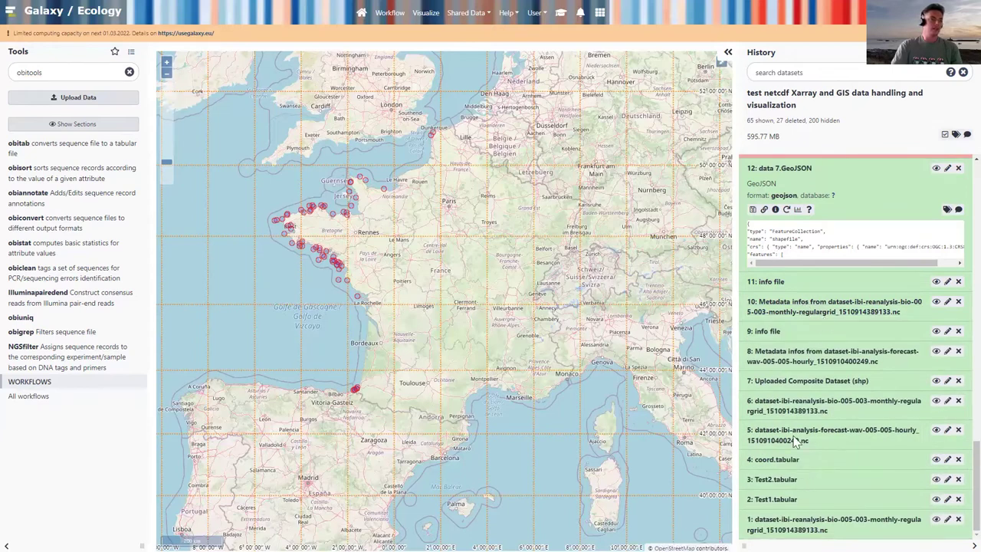
left_click(801, 525)
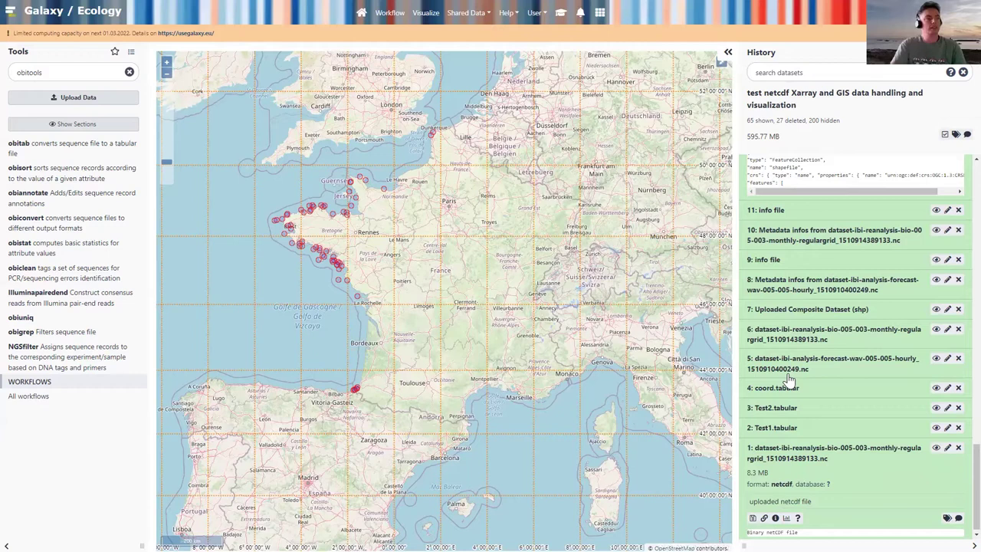
scroll(801, 449, "up", 1)
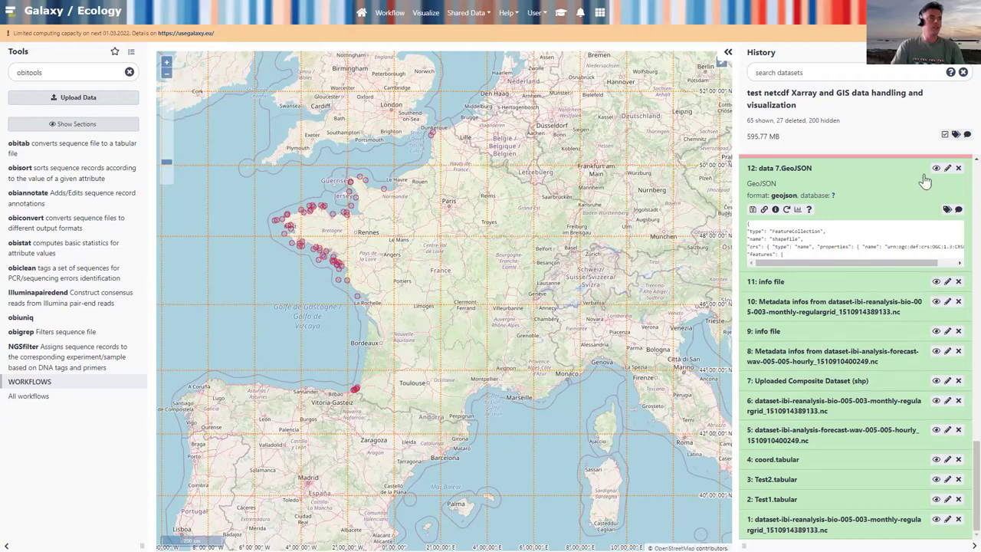
- Visualize the data 7.GeoJSON dataset with OpenLayers map and bring western Europe into view
left_click(799, 212)
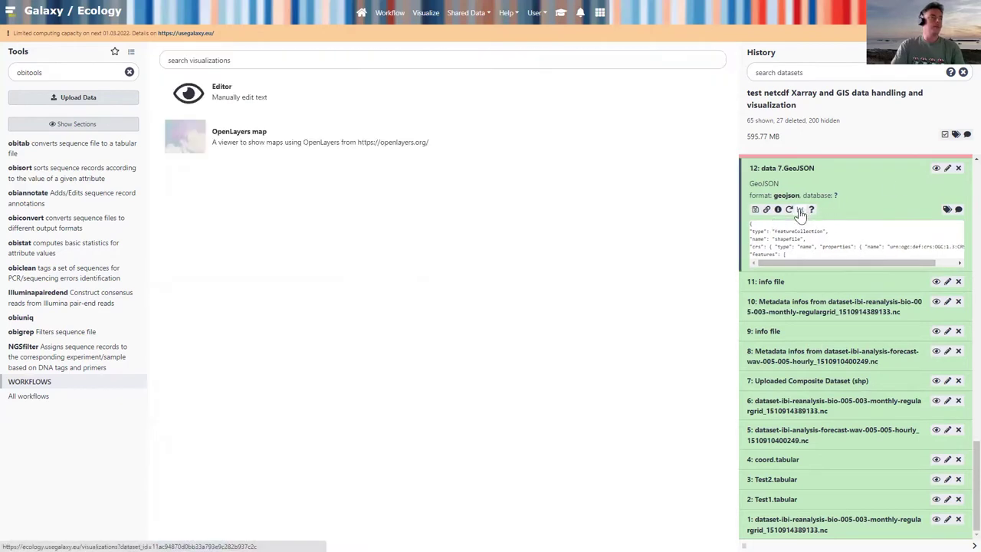
left_click(230, 160)
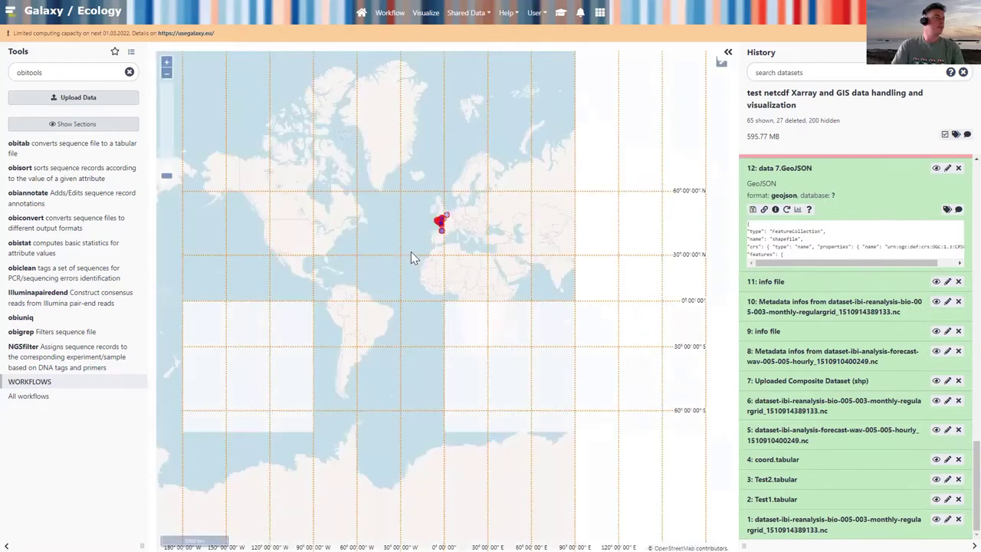
scroll(447, 248, "up", 5)
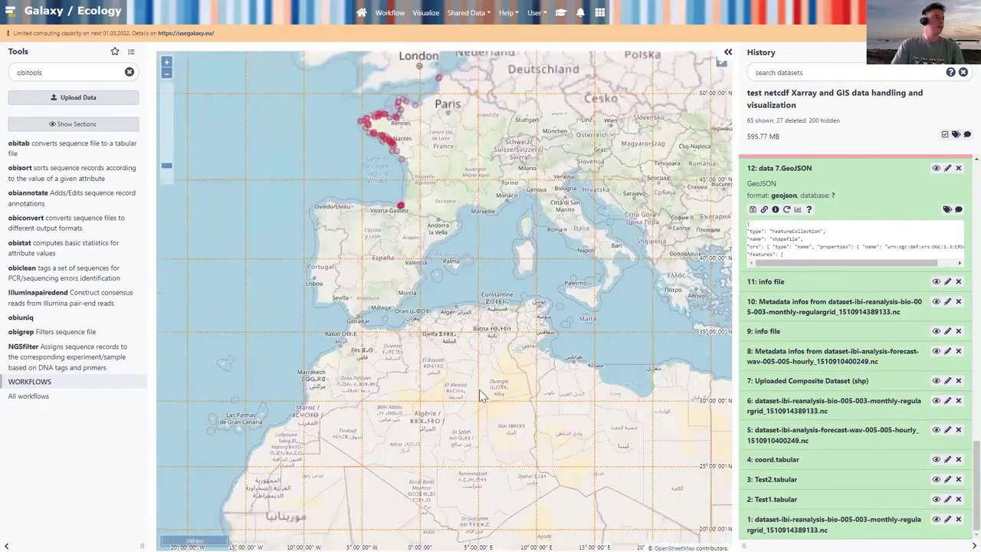
left_click_drag(479, 259, 472, 363)
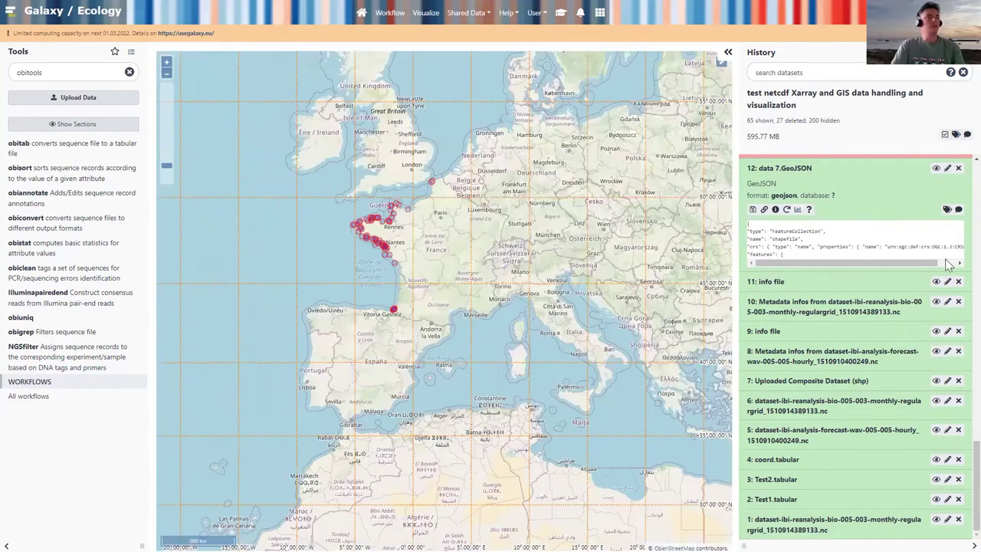
- Display the contents of info file 11, and open the obitab tool to check its input sequences file choices
left_click(936, 168)
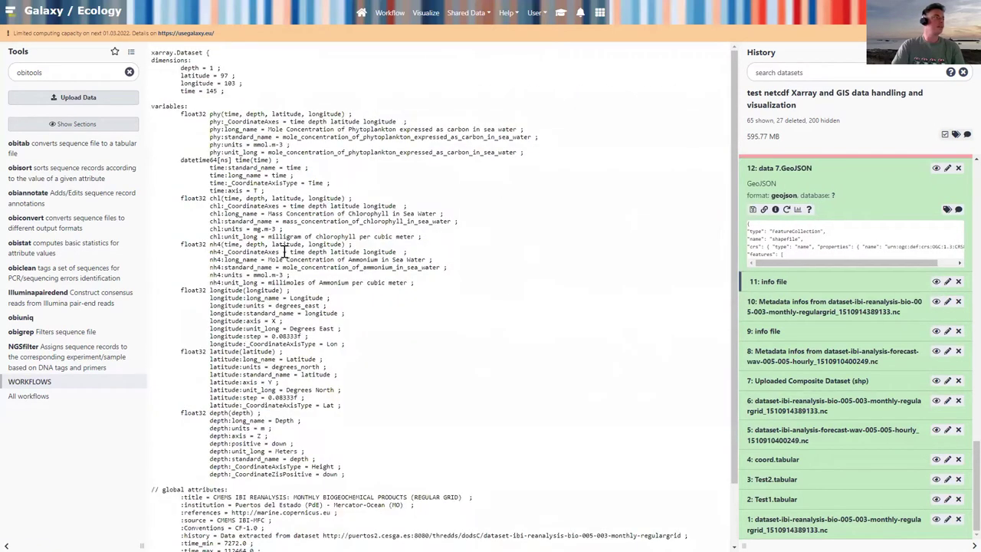
left_click(50, 149)
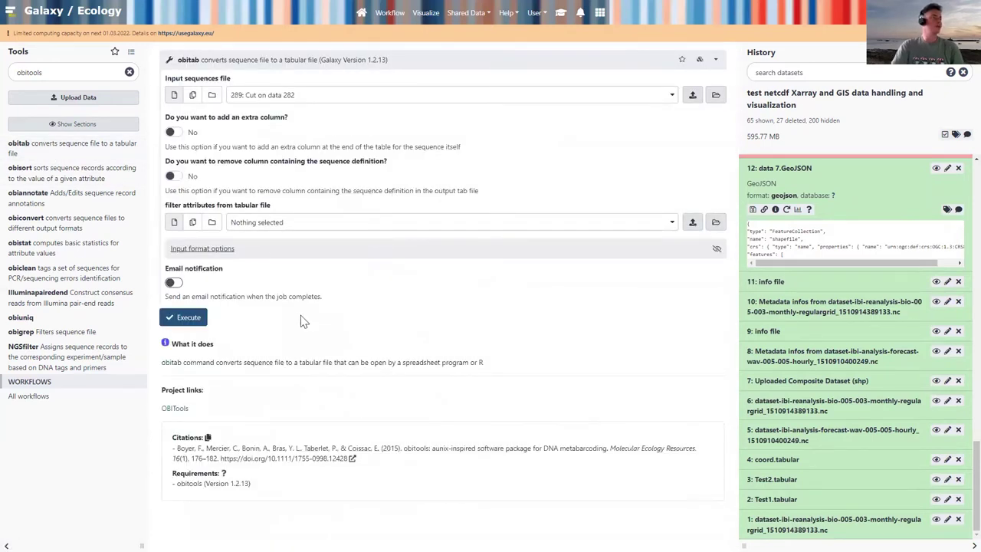
left_click(323, 95)
left_click(210, 116)
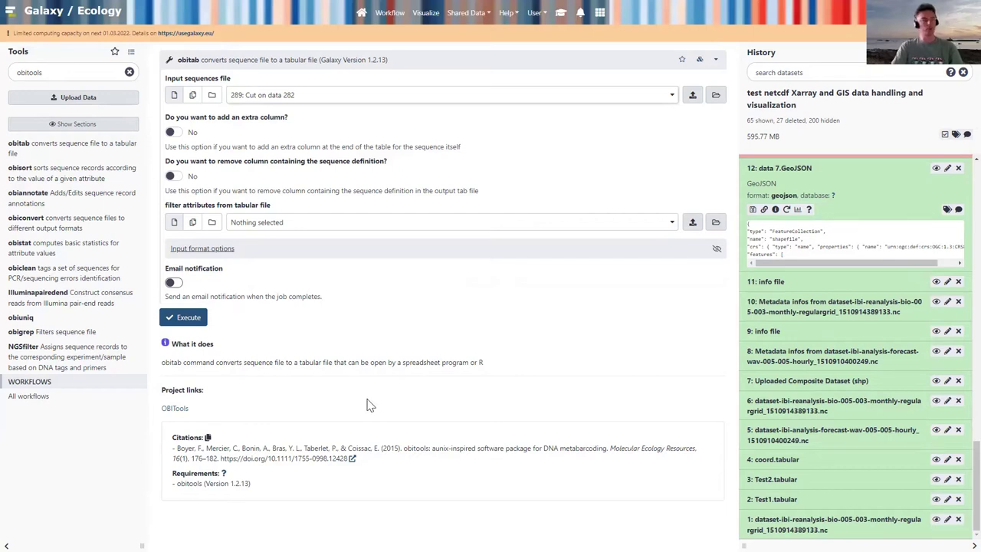
- Hide the tool list and the history, and take a look at the September 2021 Galaxy release notes
left_click(6, 545)
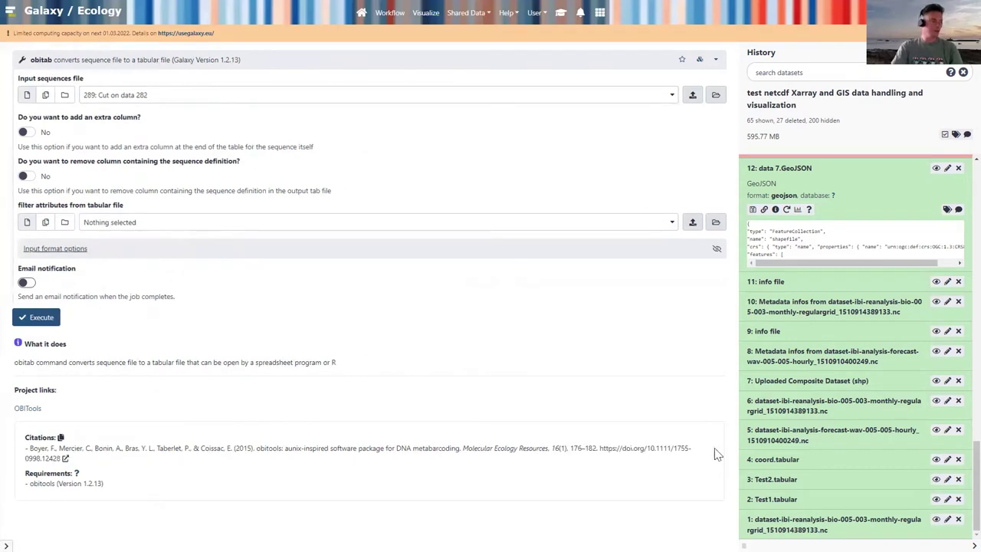
left_click(975, 545)
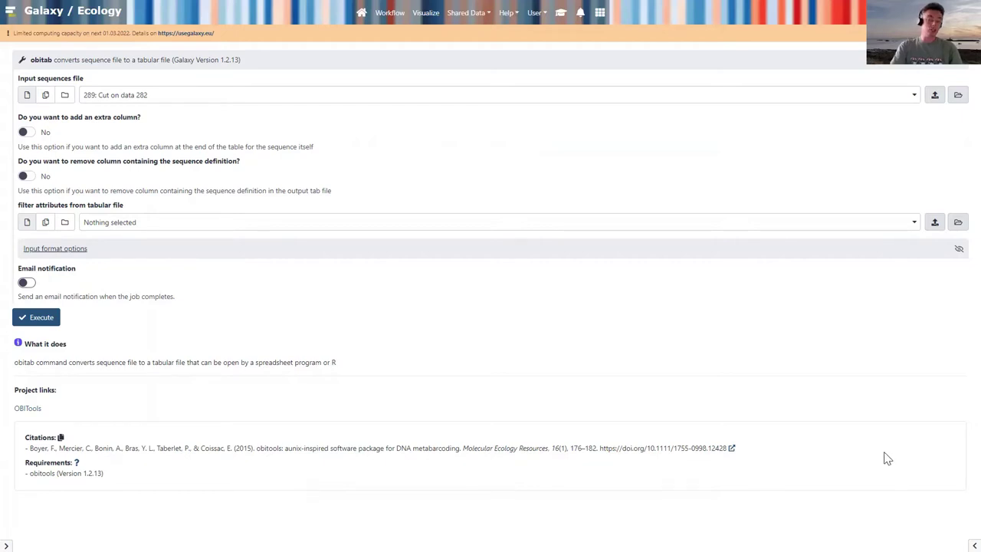
left_click(580, 13)
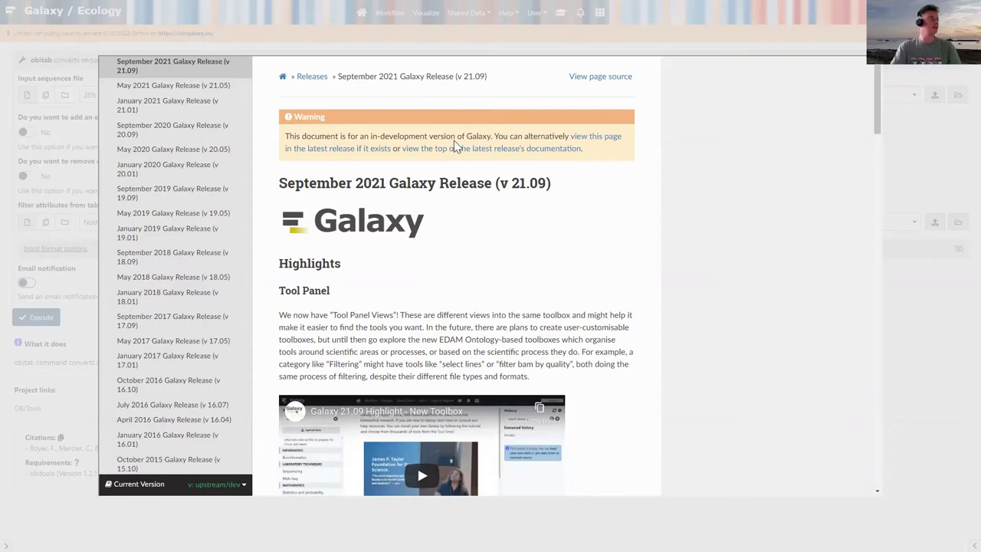
left_click(581, 26)
- Open the hands-on tutorial "Metabarcoding/eDNA through Obitools" from the Ecology training materials
left_click(561, 15)
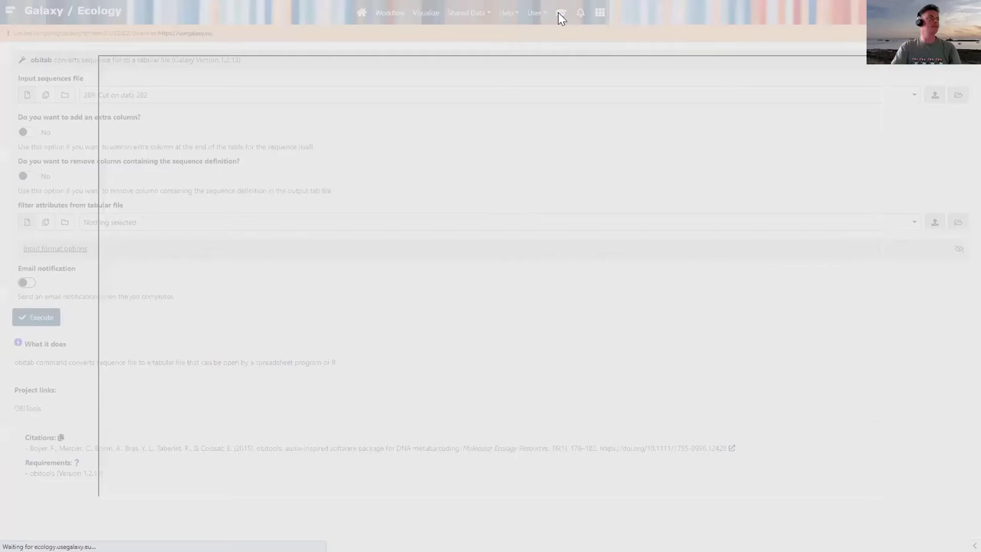
scroll(448, 247, "down", 3)
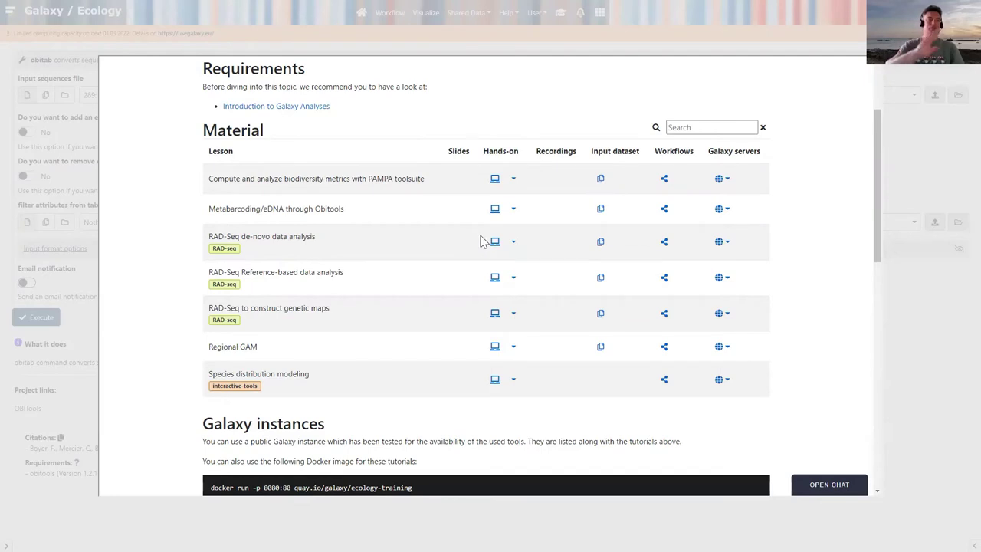
scroll(432, 273, "down", 3)
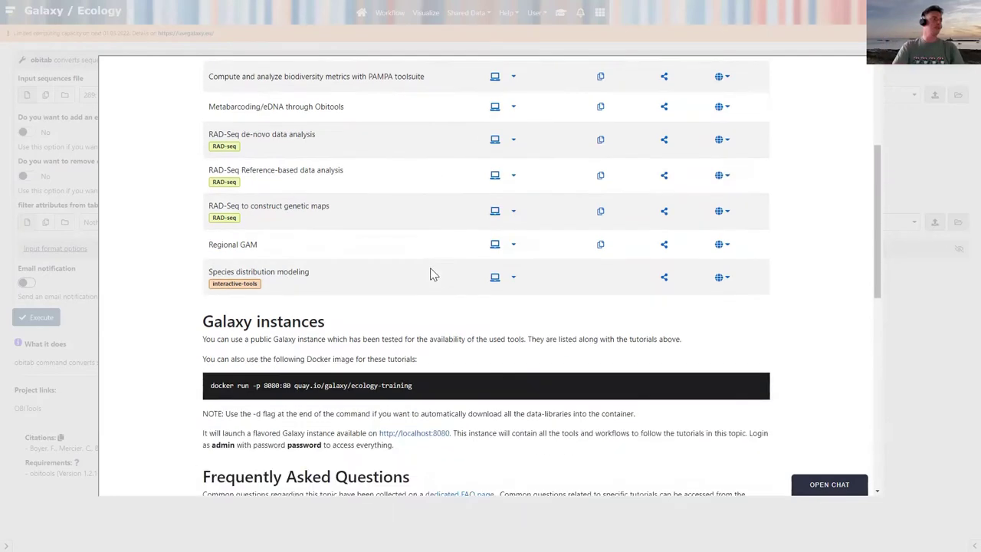
scroll(431, 273, "up", 2)
left_click(494, 161)
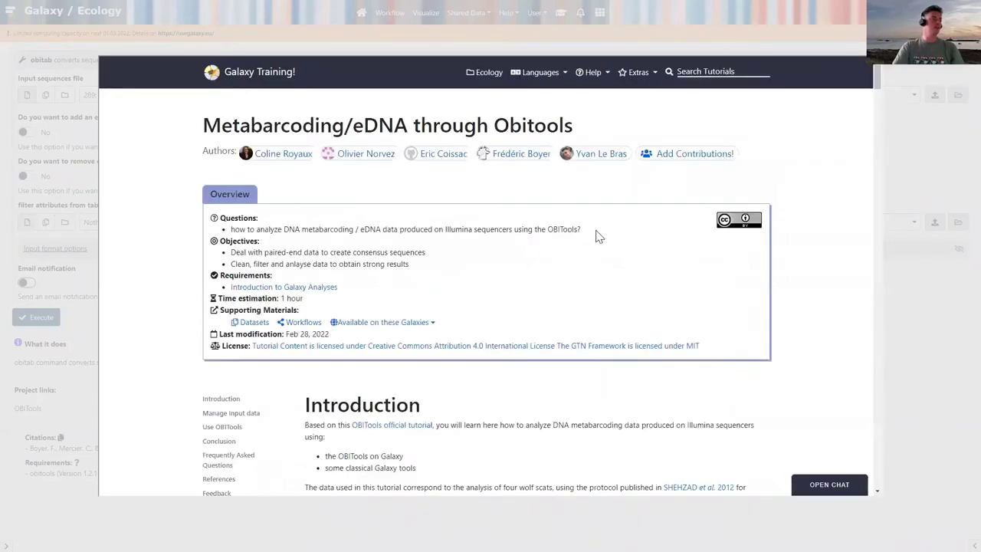
- Read the Obitools tutorial's overview and introduction up to the pipeline diagram, and close the training overlay
scroll(598, 236, "down", 3)
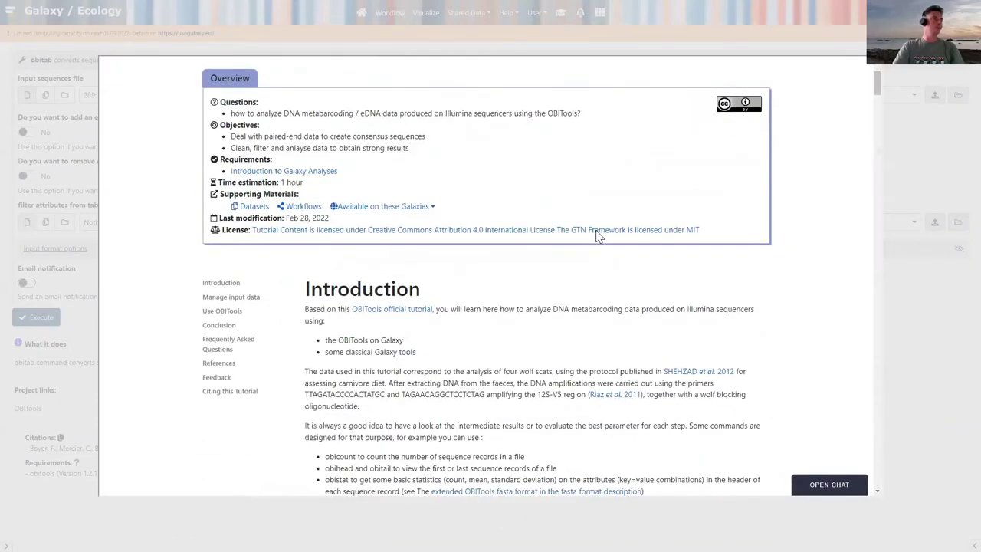
scroll(599, 236, "down", 10)
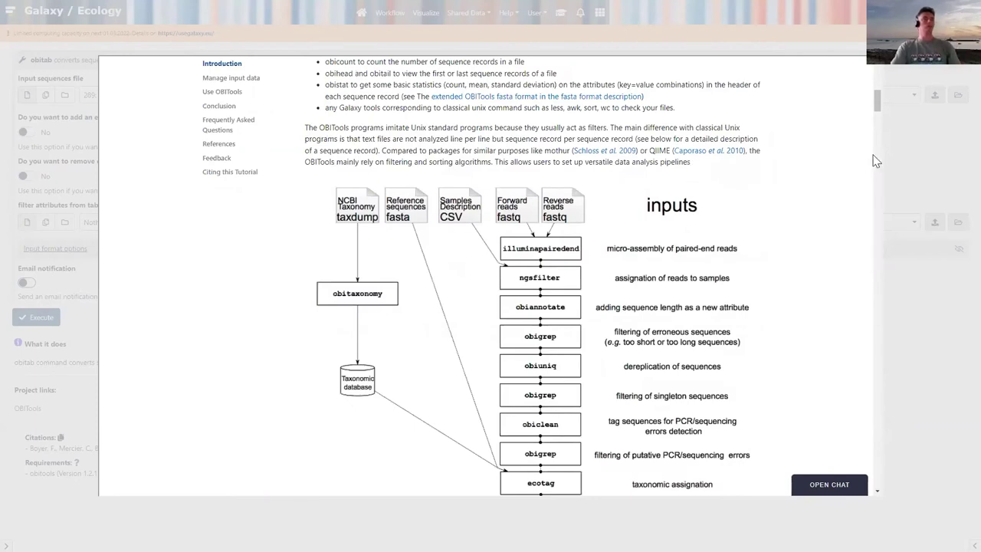
left_click(926, 154)
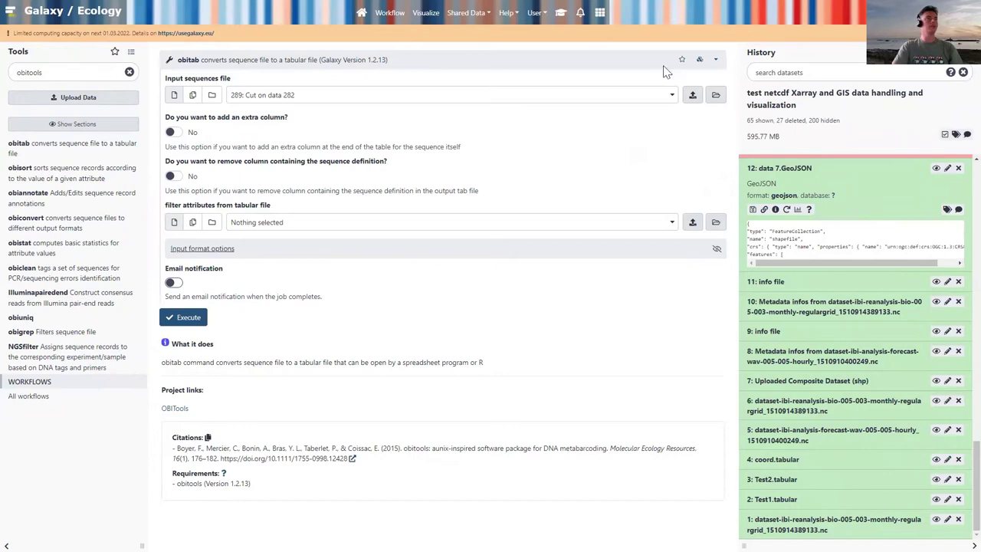
- Reopen the Obitools tutorial and examine the rest of the pipeline diagram and the sequence record example
left_click(561, 16)
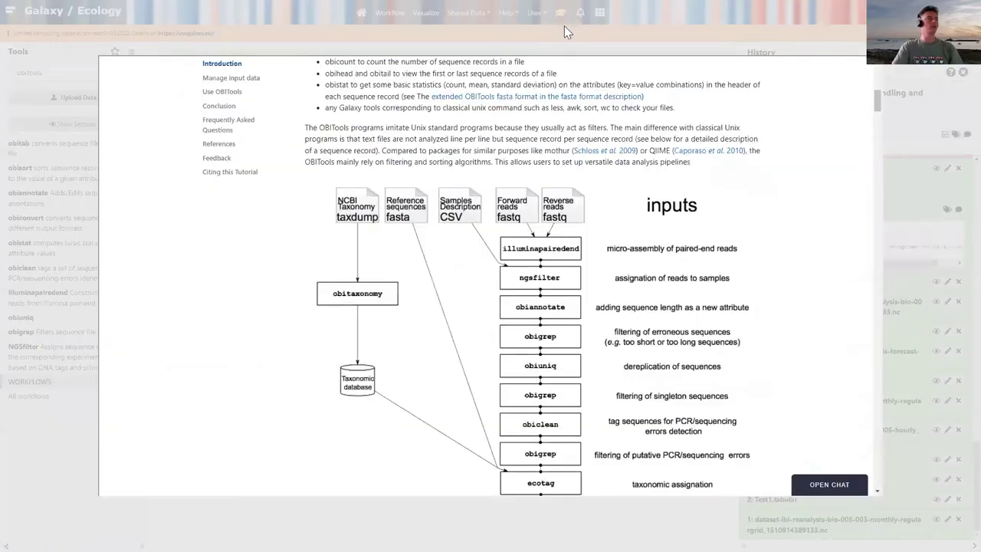
scroll(701, 263, "down", 5)
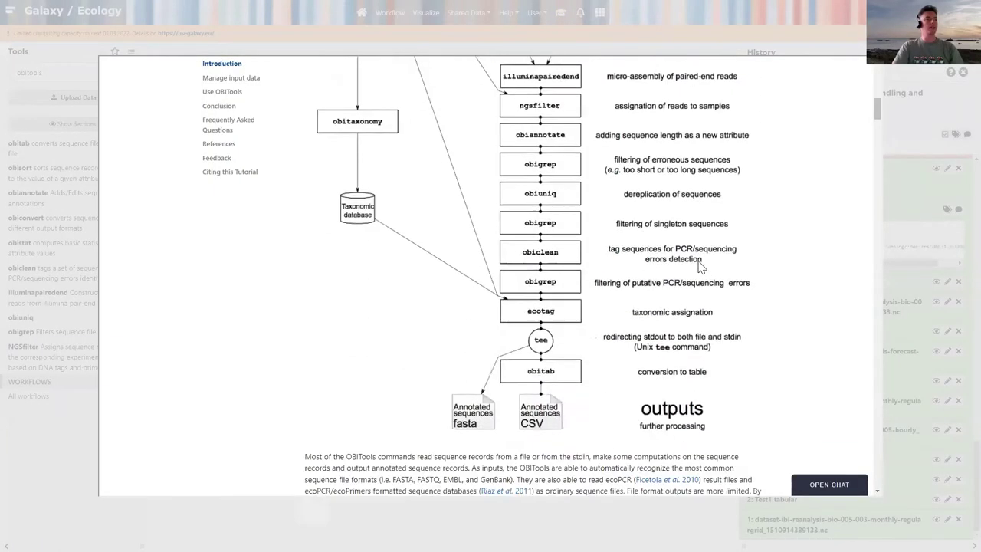
scroll(699, 263, "down", 2)
scroll(699, 269, "down", 3)
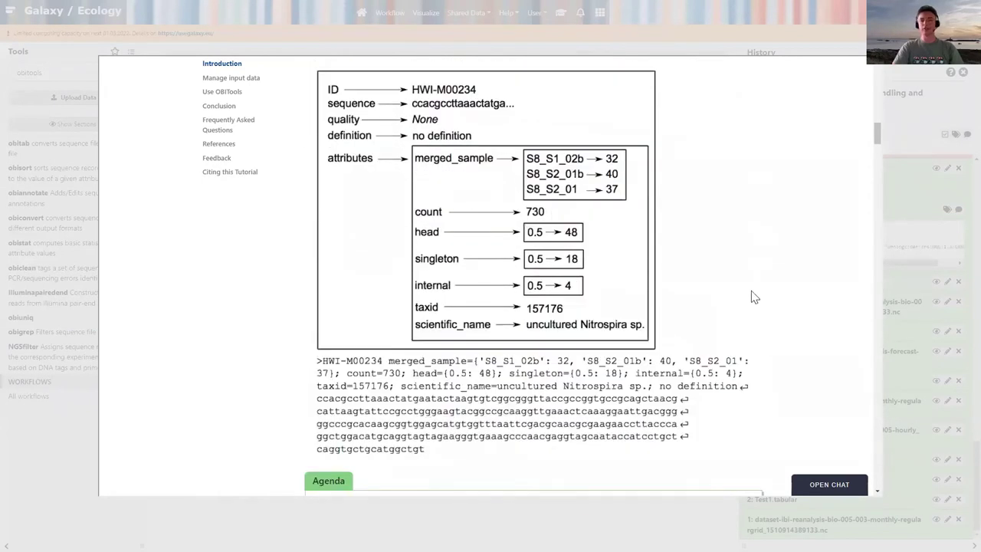
left_click(910, 191)
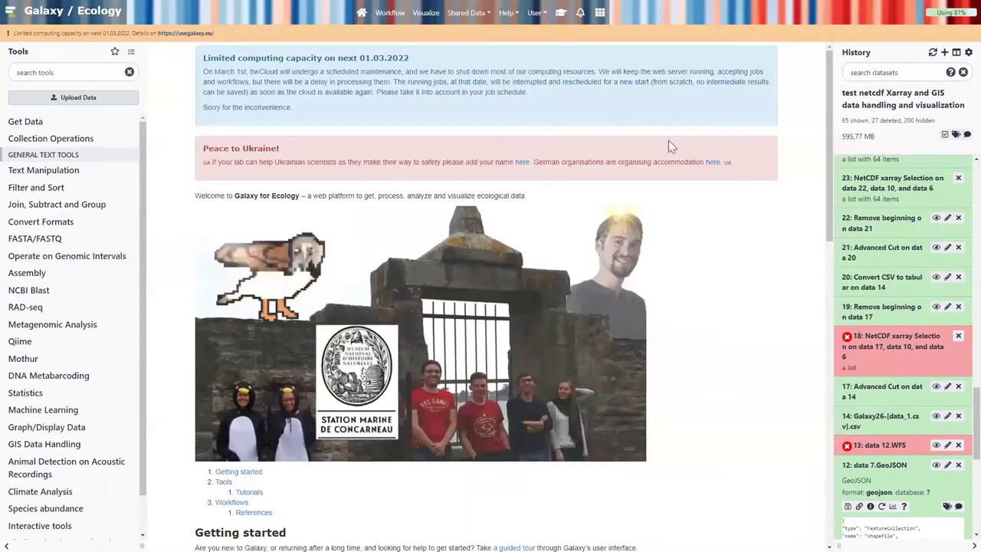
- From the Galaxy Training home page, go to the Ecology topic and open the "Metabarcoding/eDNA through Obitools" hands-on tutorial
left_click(561, 15)
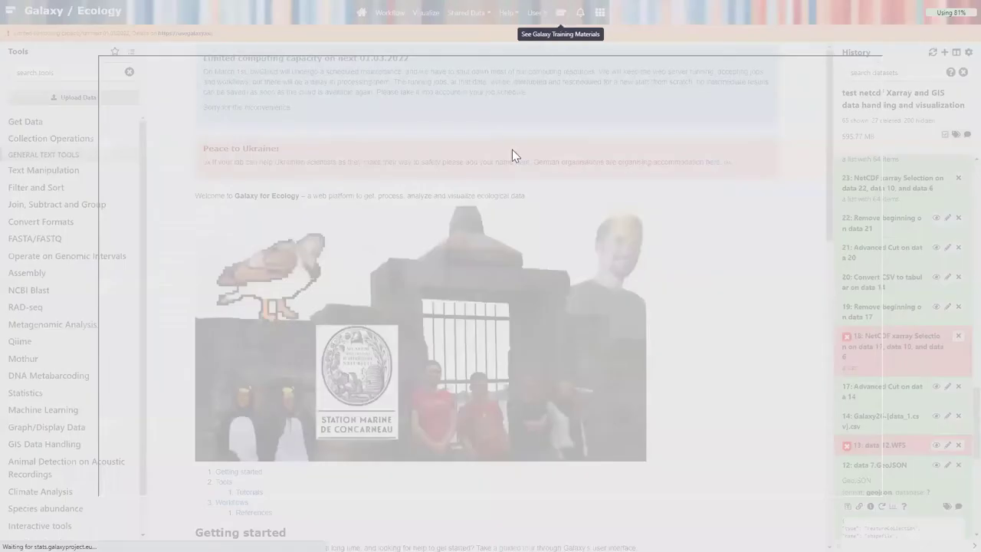
left_click(254, 72)
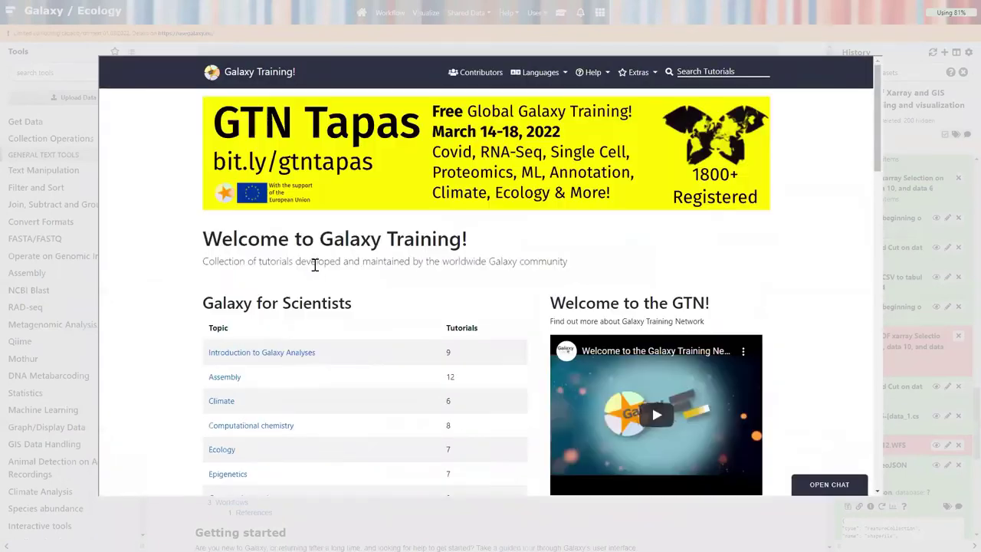
scroll(180, 360, "down", 1)
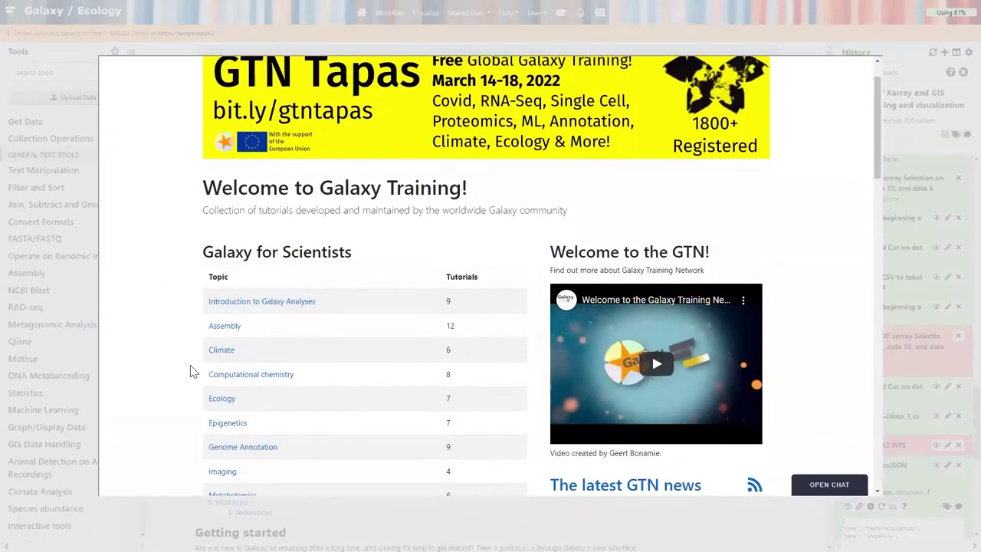
left_click(225, 404)
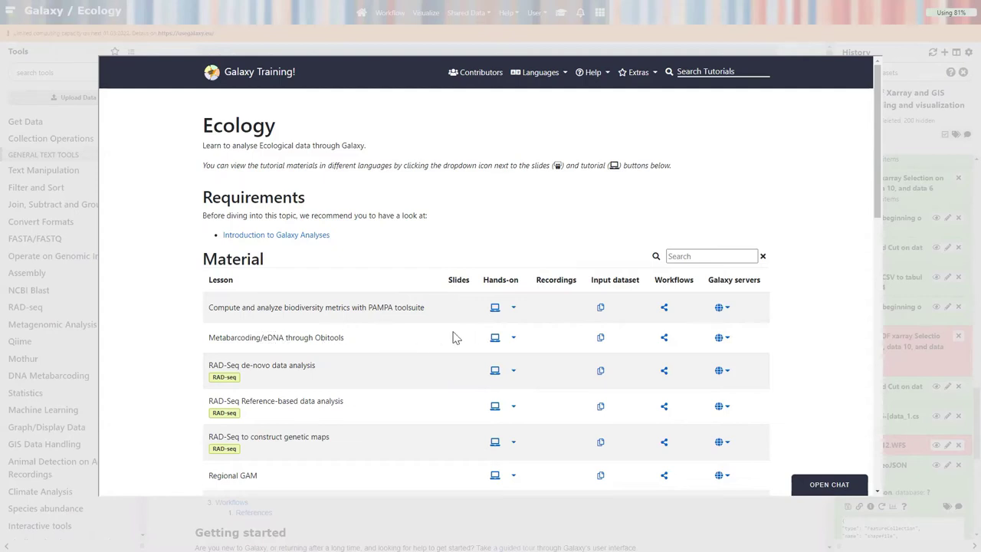
left_click(496, 339)
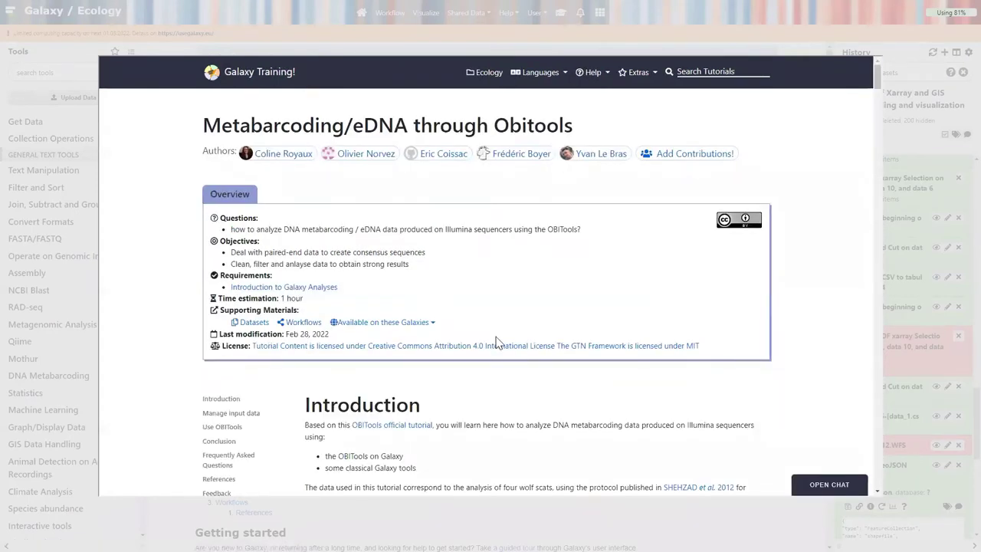
- Read the tutorial's overview box with questions, objectives and supporting materials, and continue into the Introduction section
scroll(594, 304, "down", 1)
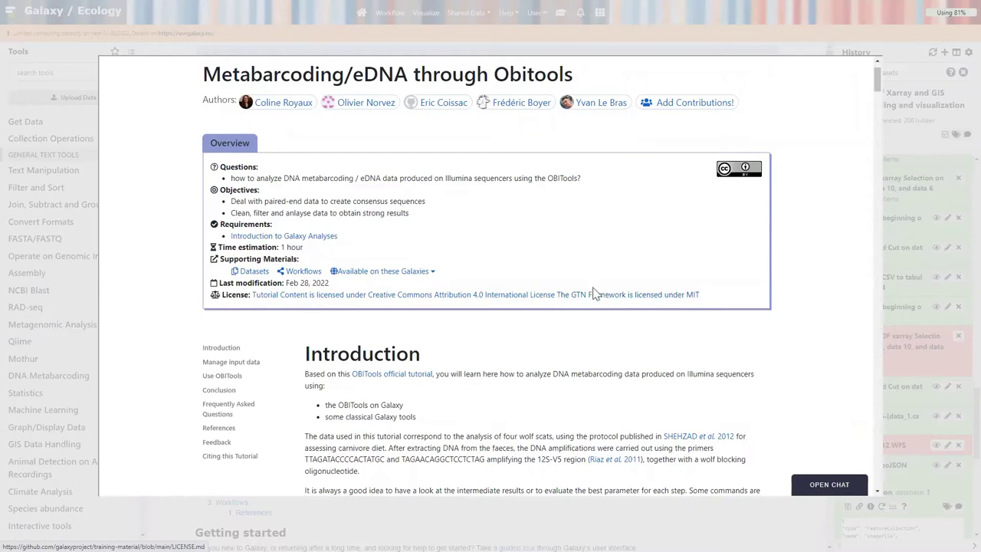
scroll(609, 284, "down", 1)
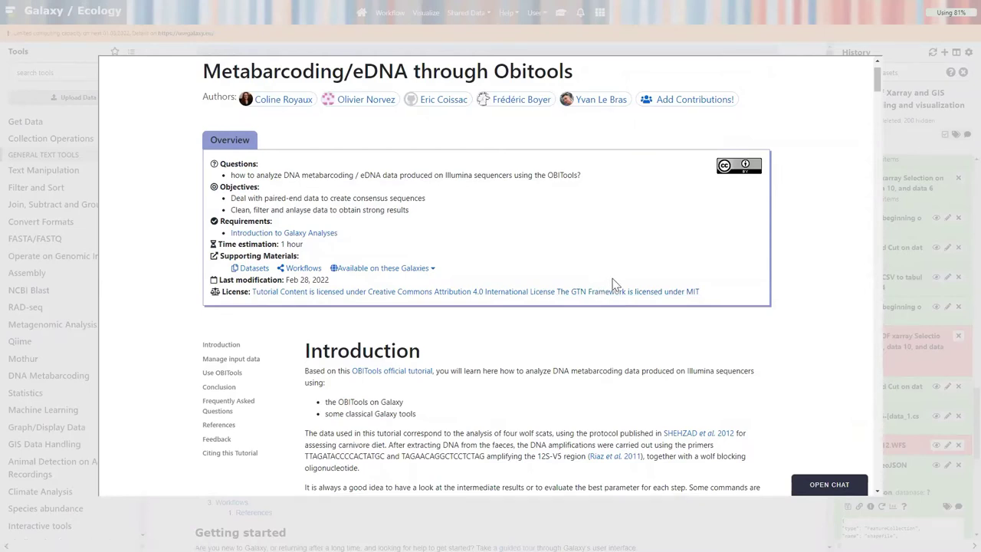
scroll(613, 283, "up", 2)
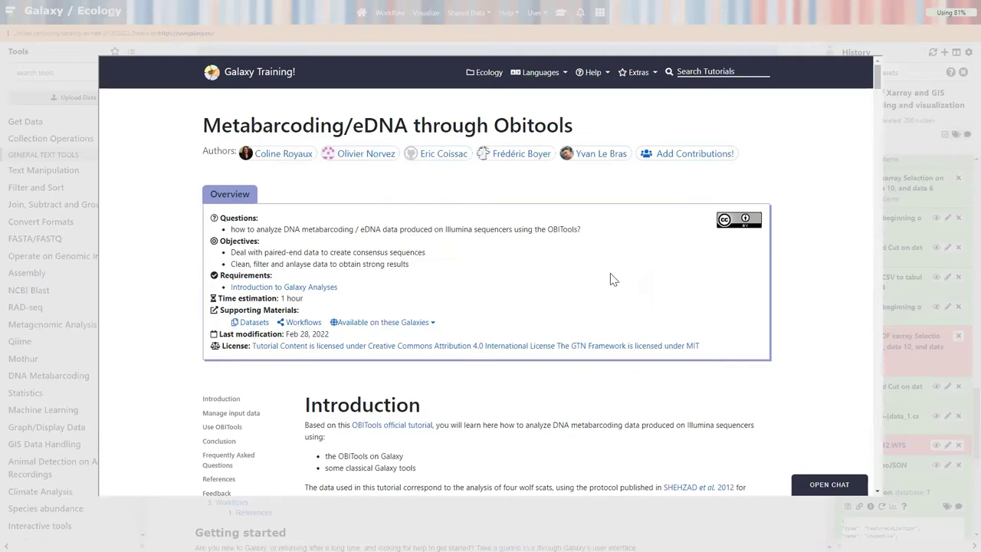
scroll(590, 276, "down", 1)
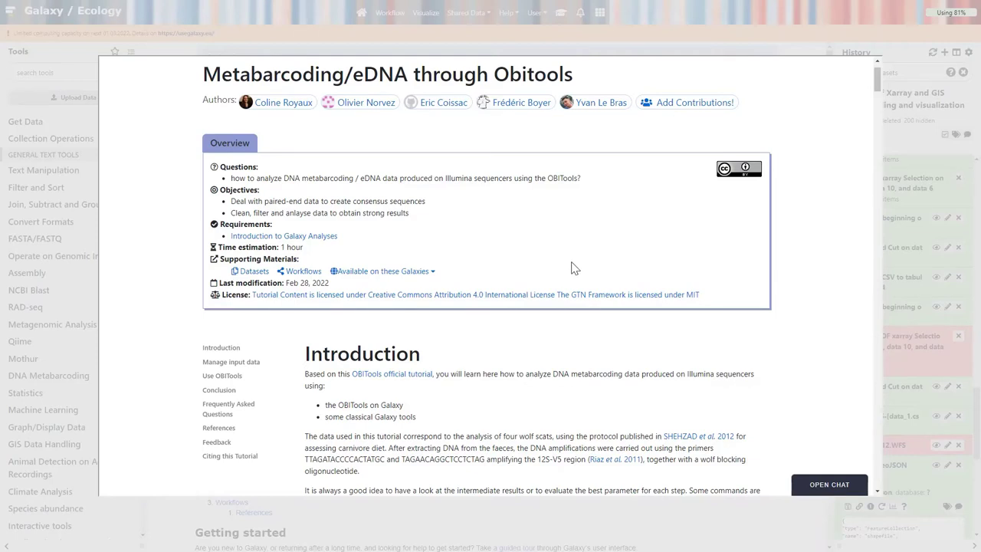
scroll(571, 267, "down", 1)
scroll(571, 266, "down", 1)
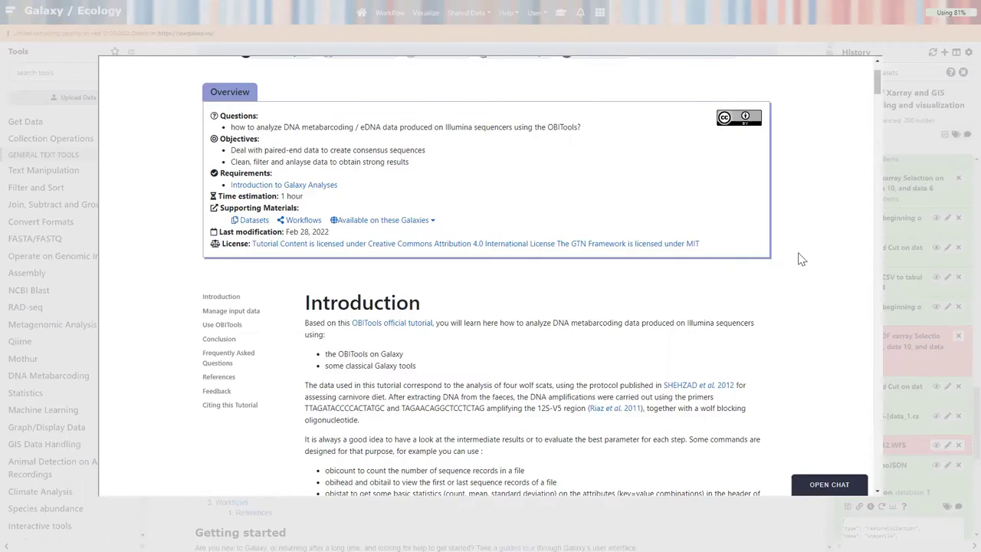
scroll(686, 282, "down", 2)
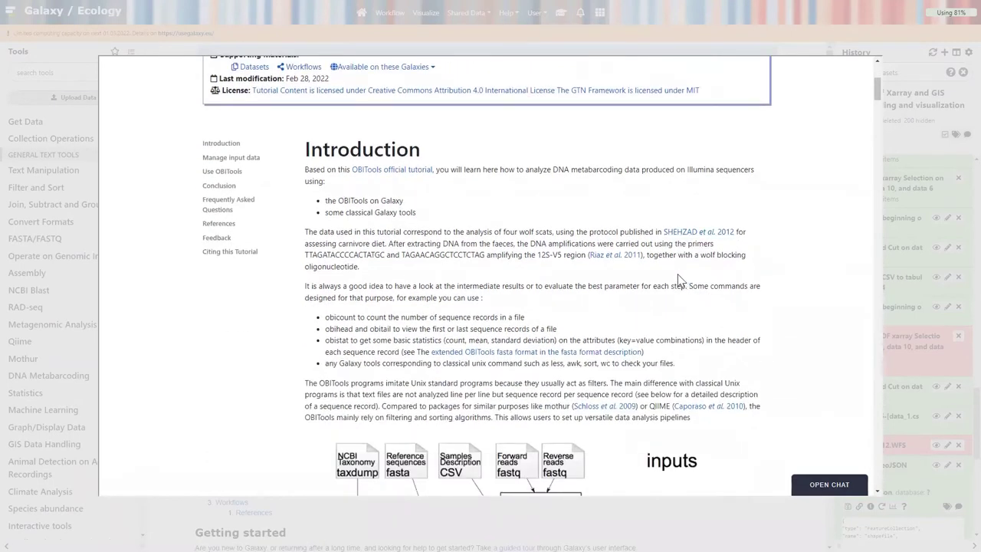
- Read the tutorial's Introduction down to the start of the pipeline diagram, and close the training overlay
scroll(678, 276, "down", 1)
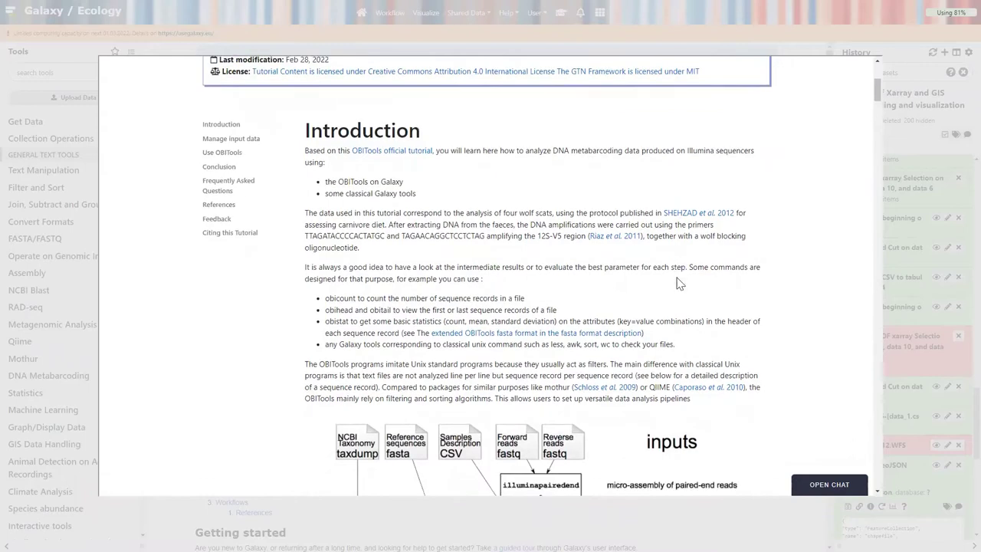
scroll(680, 280, "down", 1)
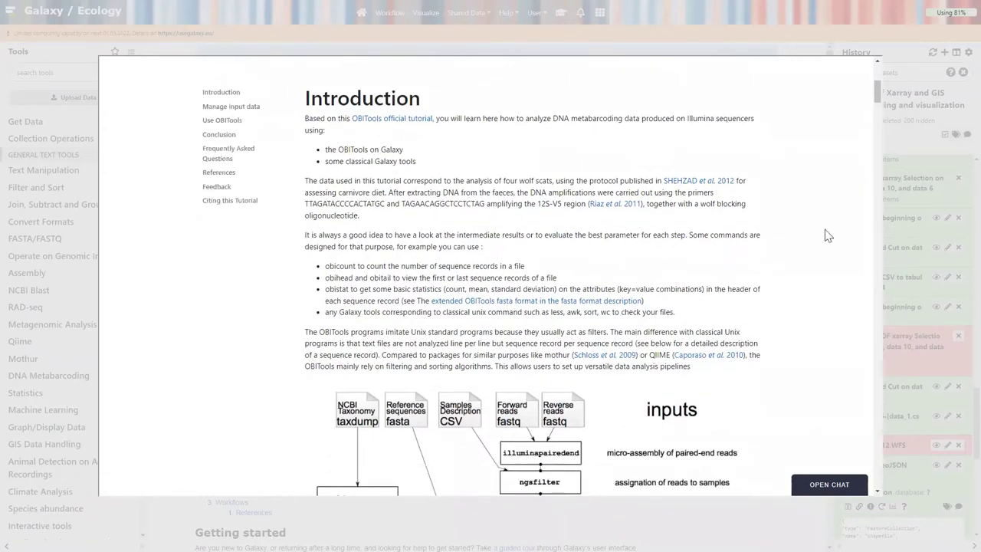
left_click(913, 150)
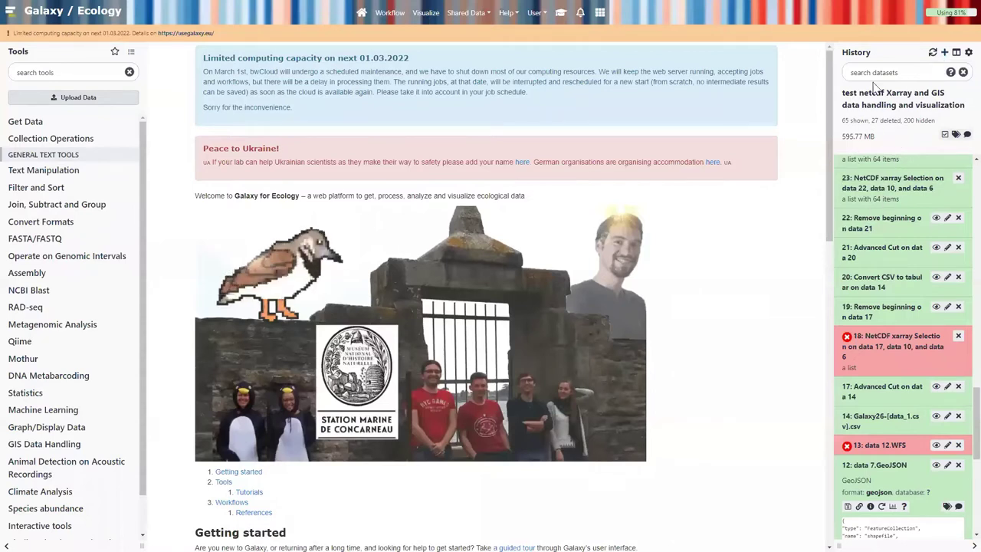
- Create a new history and name it "Obitools tutorial"
left_click(945, 53)
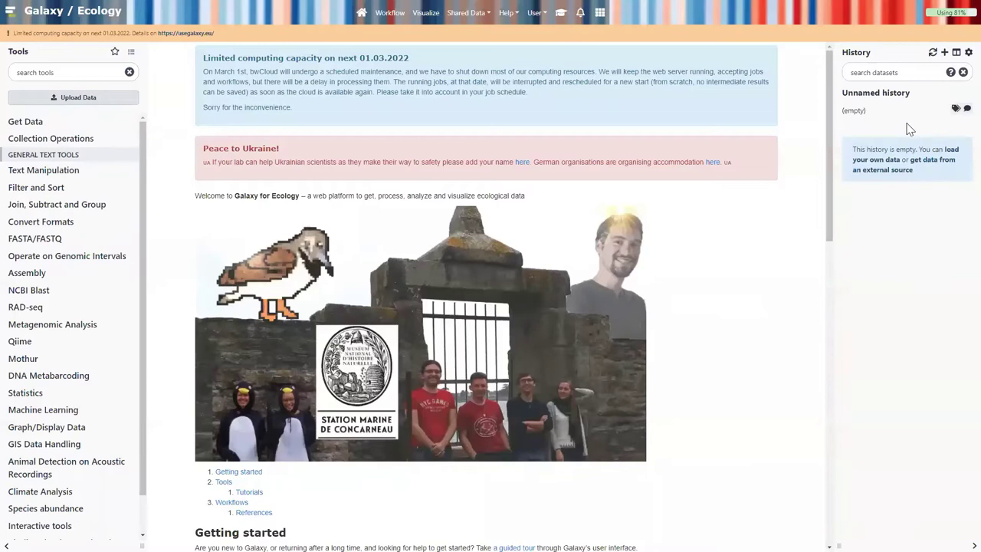
left_click(881, 93)
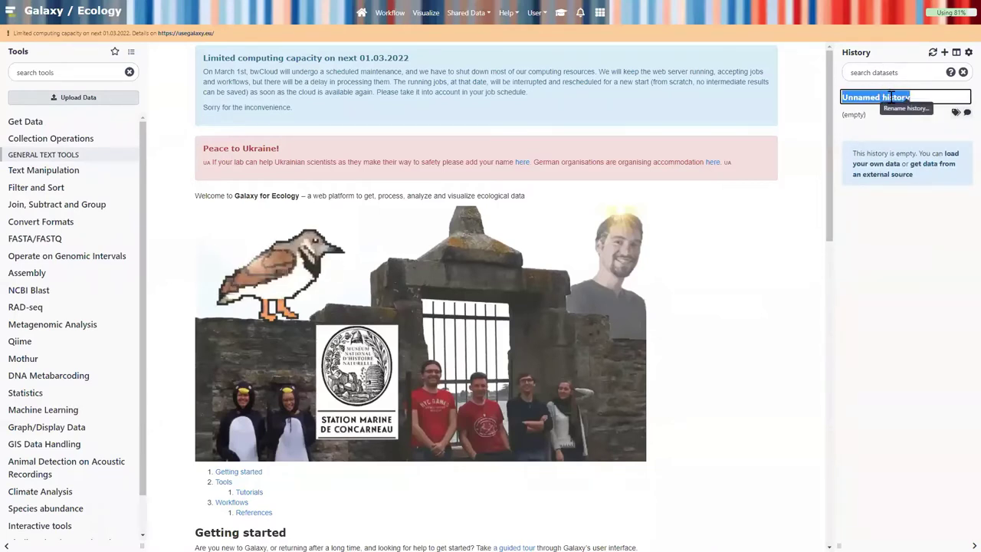
type("O")
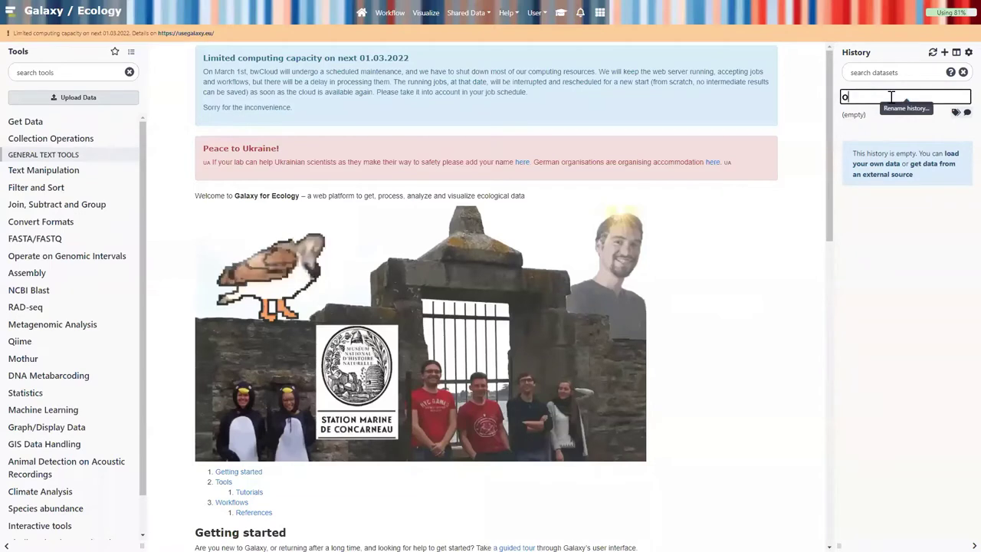
type("bitools tutorial")
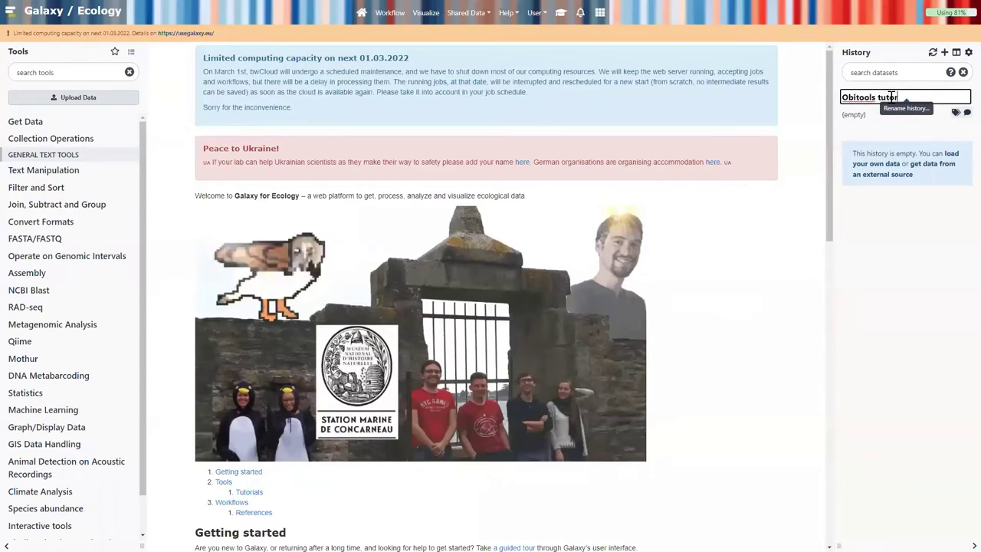
key("Return")
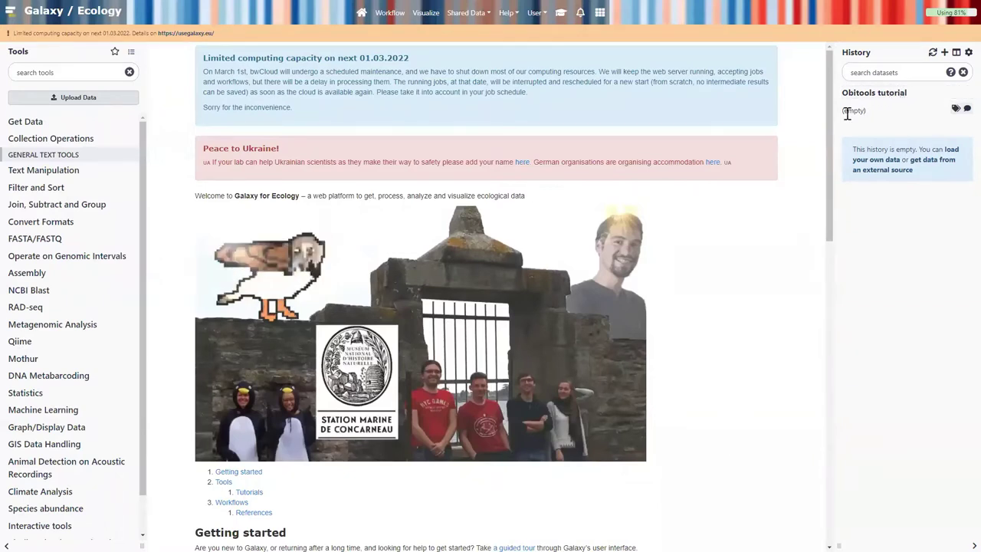
- Glance back at the training tutorial, and show and hide the new history's tag and annotation fields
left_click(560, 12)
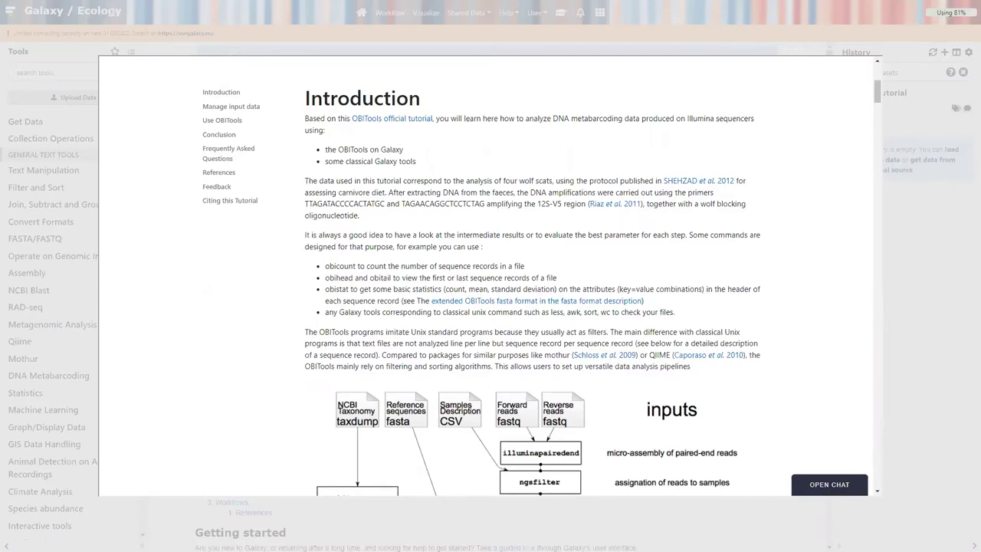
left_click(903, 216)
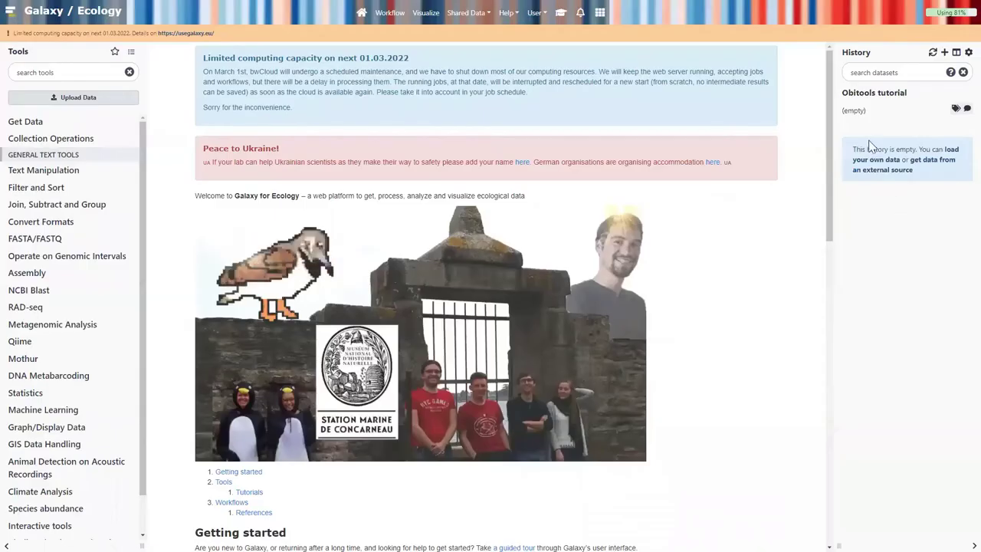
left_click(955, 110)
left_click(964, 111)
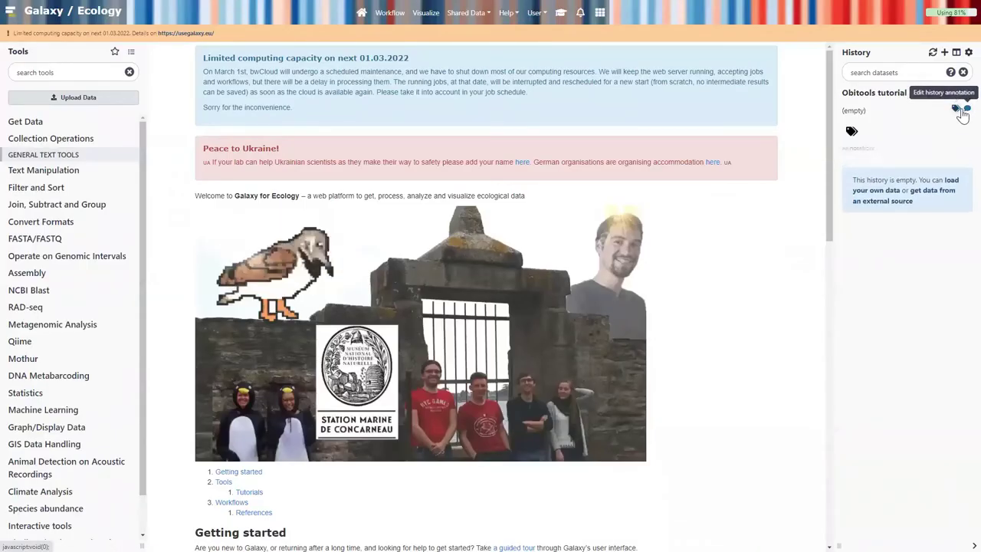
left_click(964, 111)
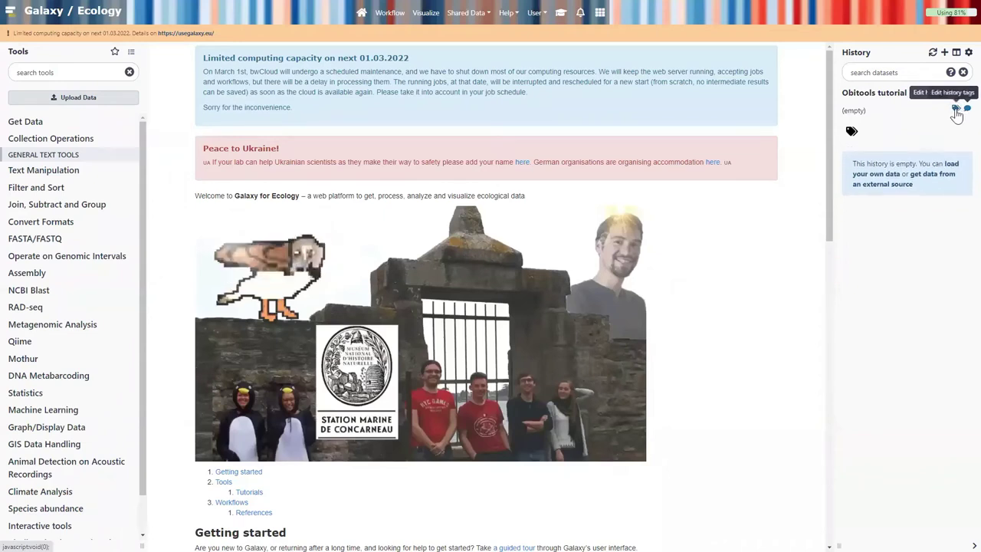
left_click(956, 109)
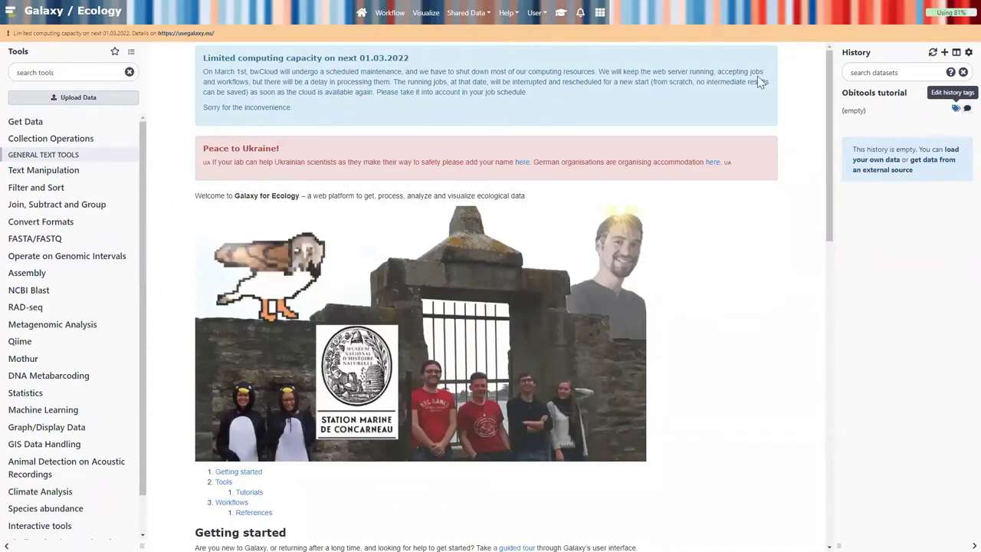
- Reopen the Obitools tutorial and read through the pipeline diagram, agenda and "Manage input data" section to the "Data upload" hands-on box
left_click(561, 13)
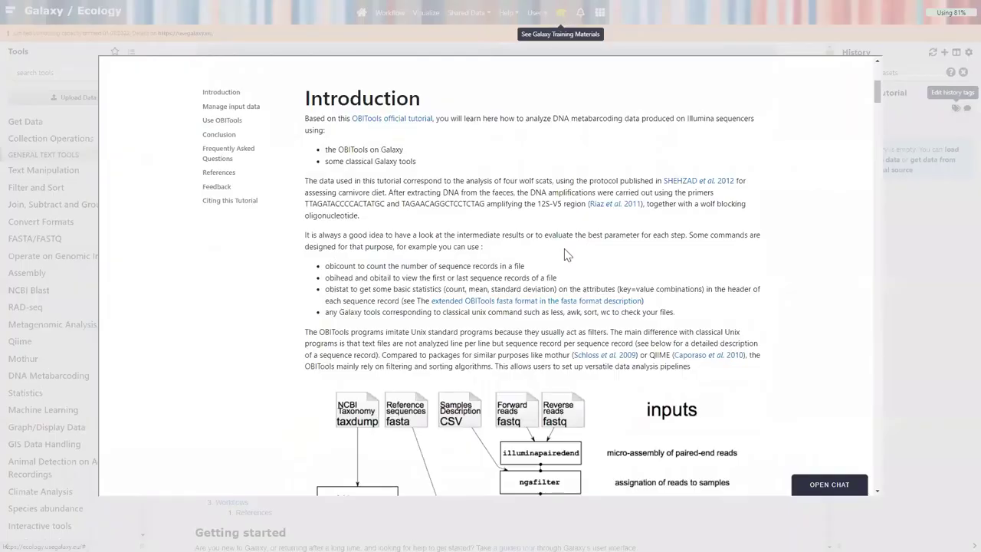
scroll(568, 255, "down", 1)
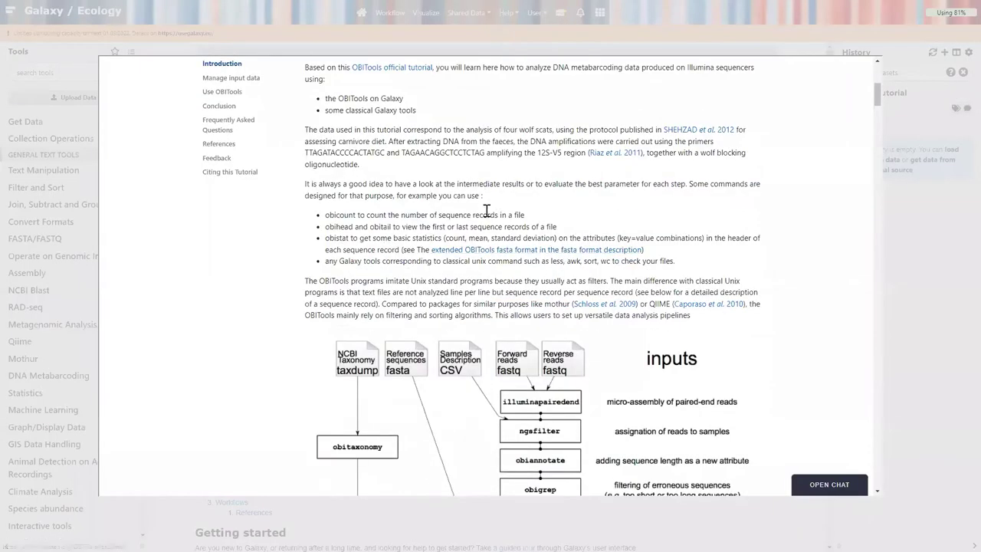
scroll(466, 196, "down", 5)
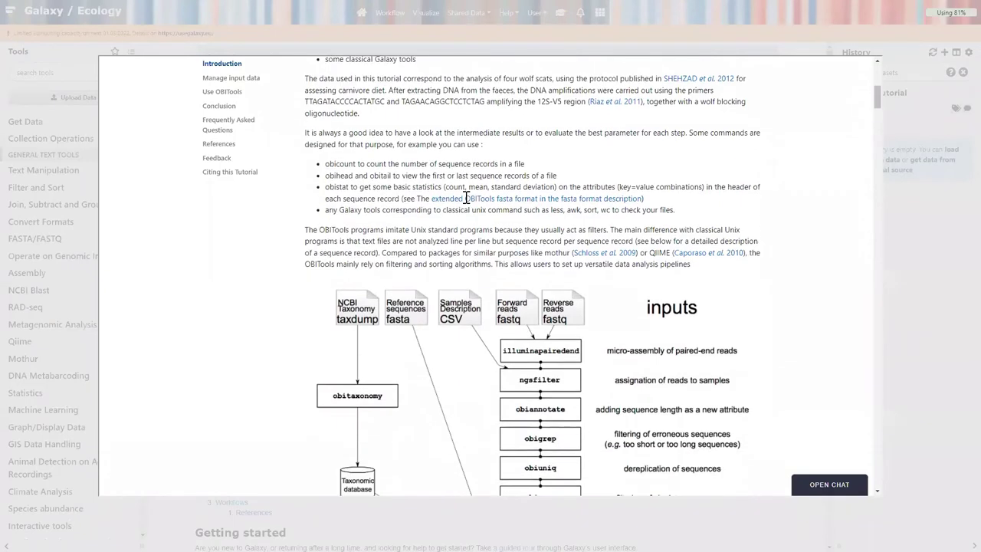
scroll(467, 198, "down", 6)
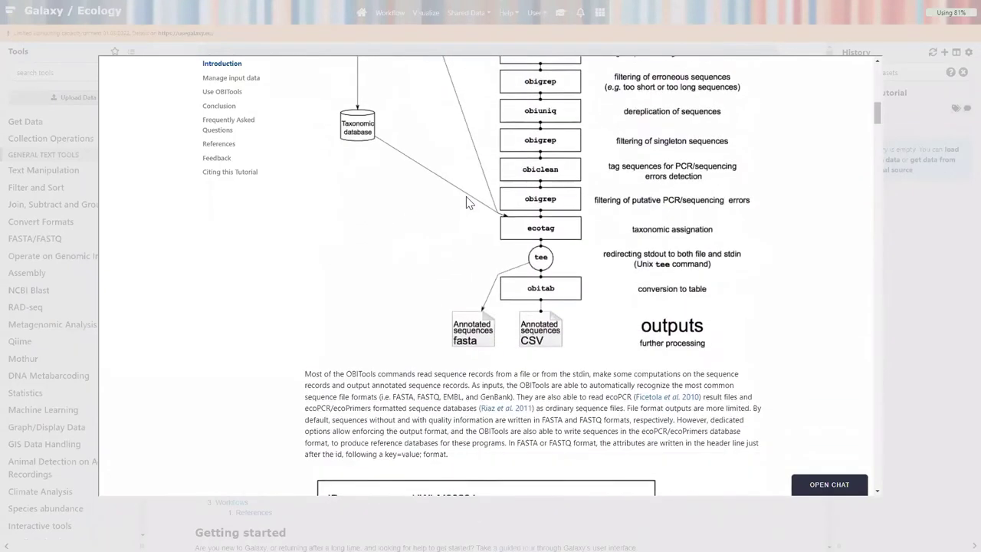
scroll(467, 201, "down", 8)
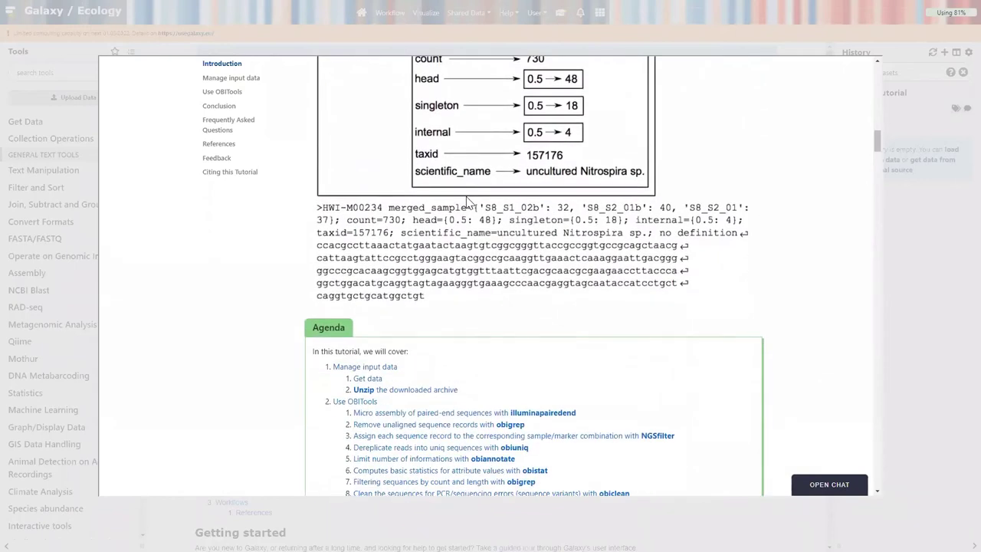
scroll(468, 201, "down", 3)
scroll(470, 202, "down", 1)
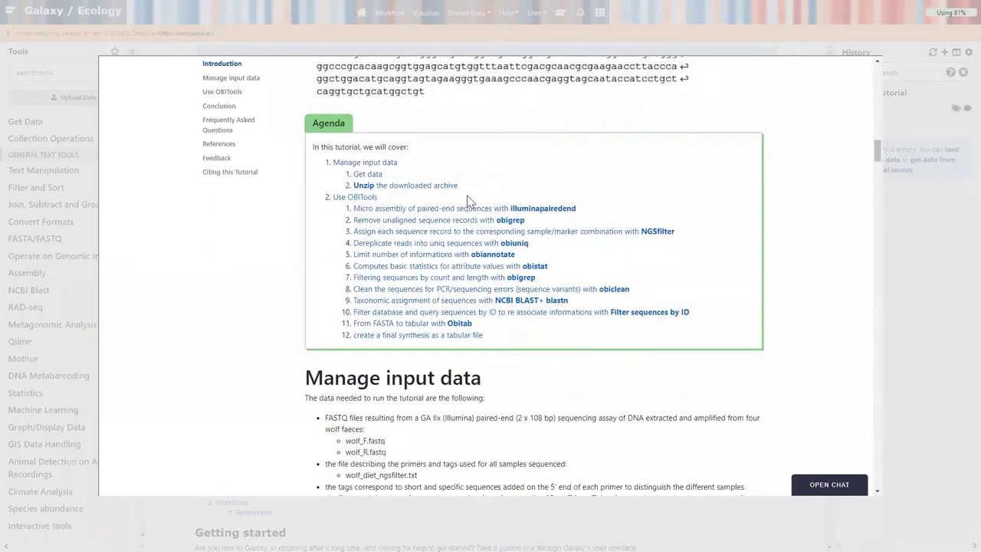
scroll(470, 214, "down", 2)
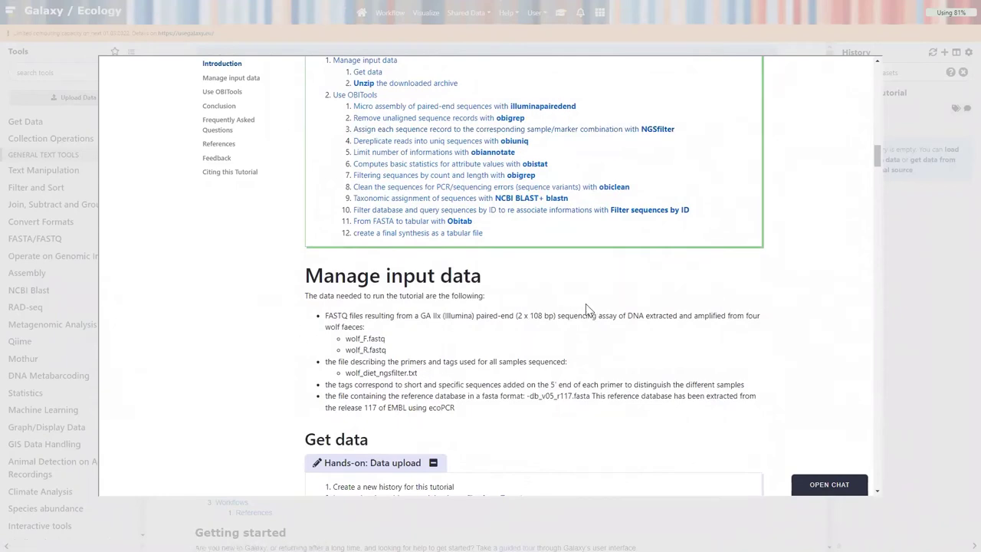
scroll(584, 310, "down", 5)
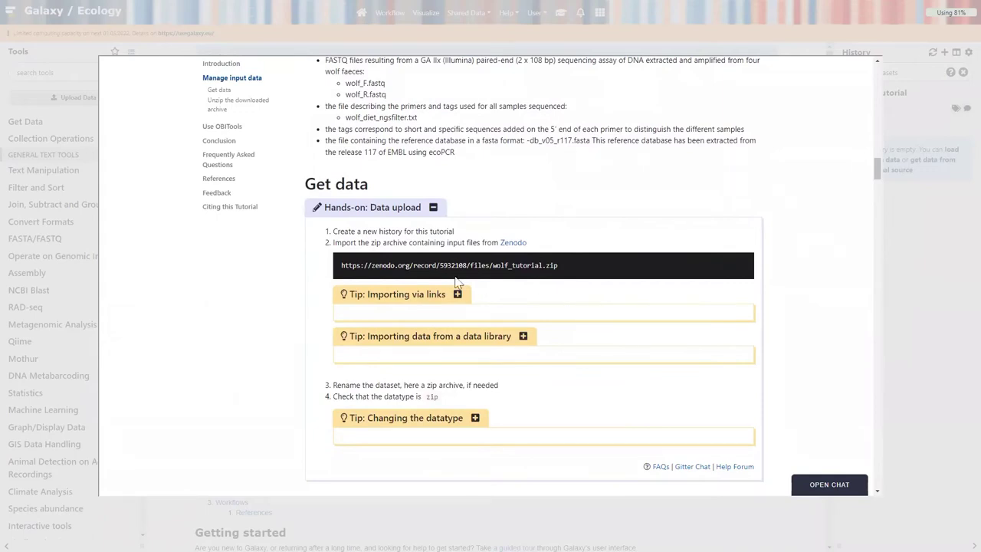
- Copy the Zenodo link to wolf_tutorial.zip from the "Data upload" hands-on box and close the training overlay
mouse_move(346, 265)
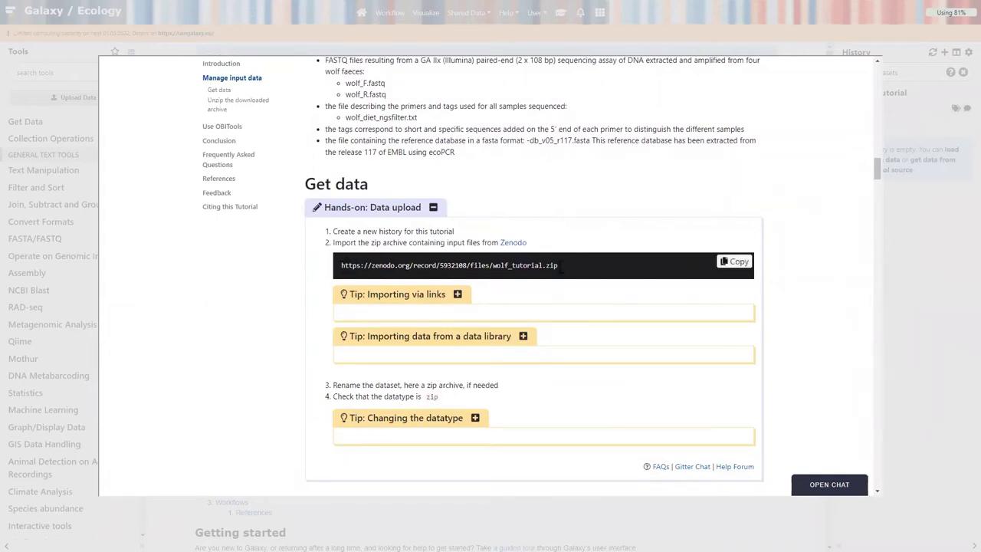
left_click(736, 262)
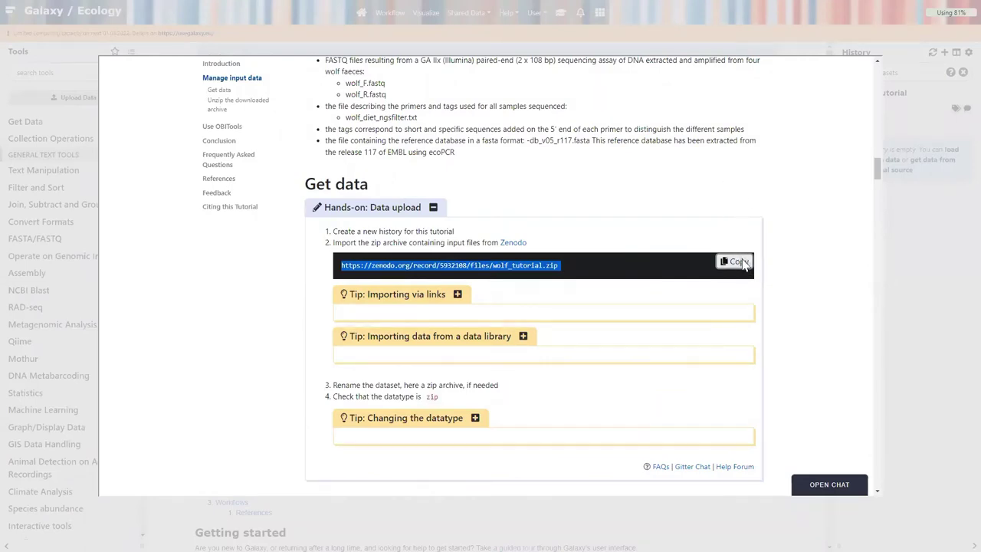
left_click(784, 239)
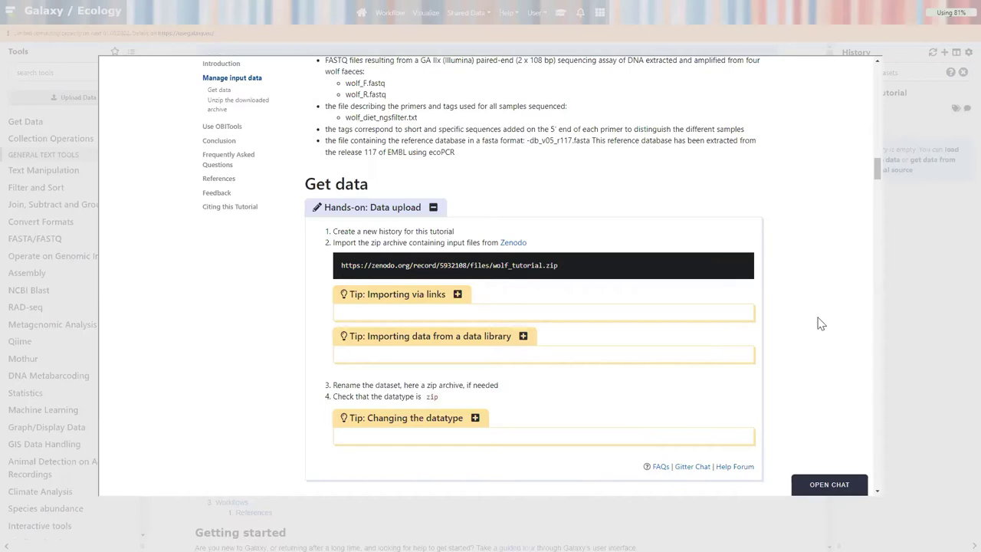
left_click(917, 237)
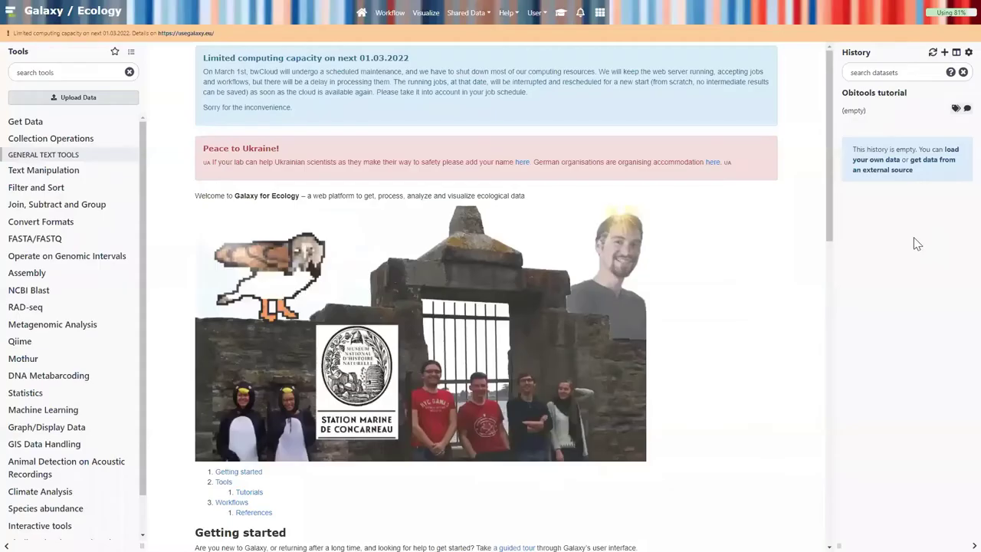
left_click(63, 99)
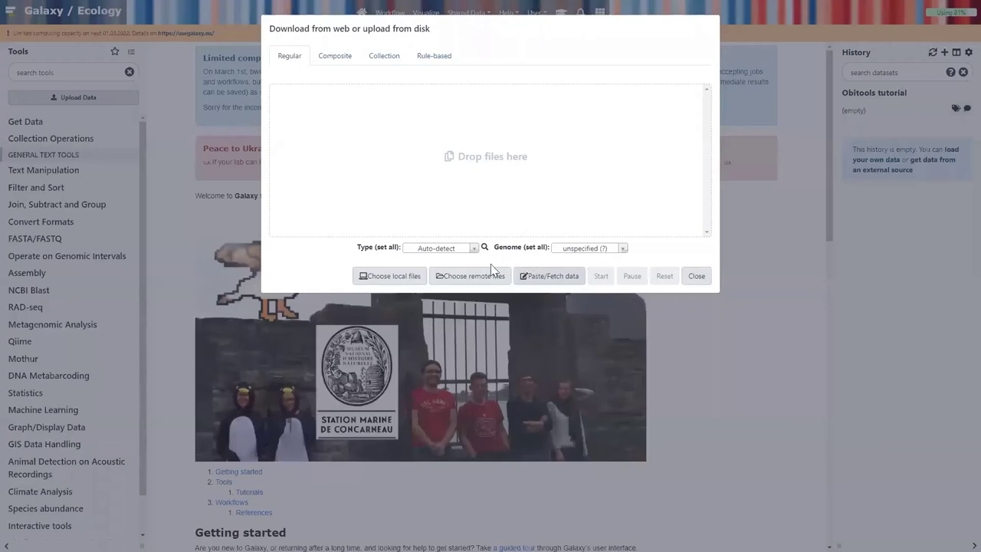
left_click(536, 278)
left_click(456, 163)
key("ctrl+v")
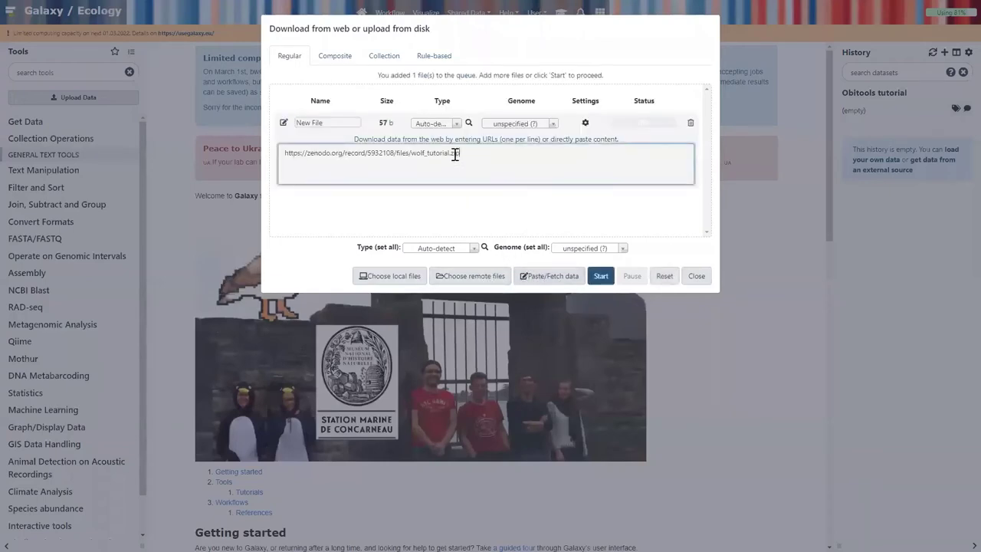
left_click(601, 278)
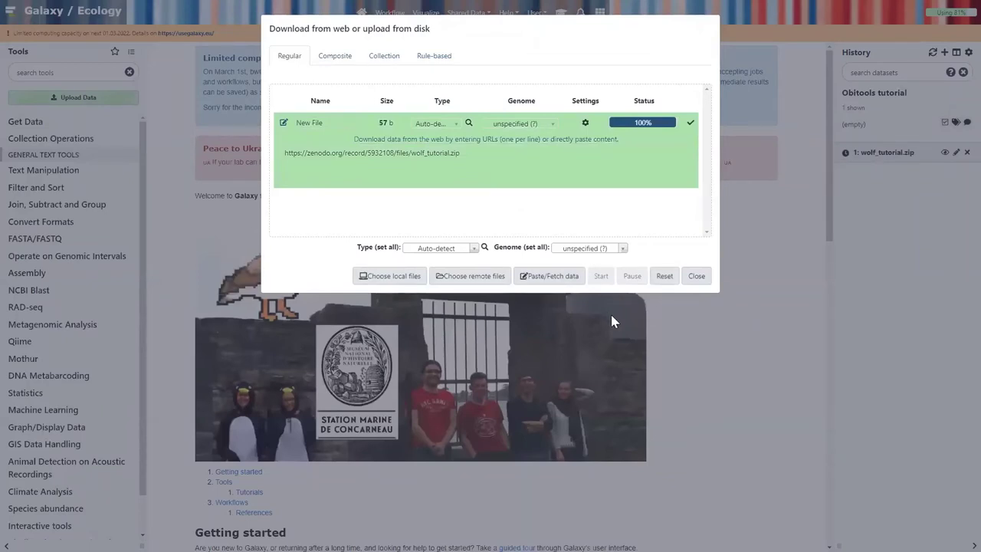
left_click(699, 278)
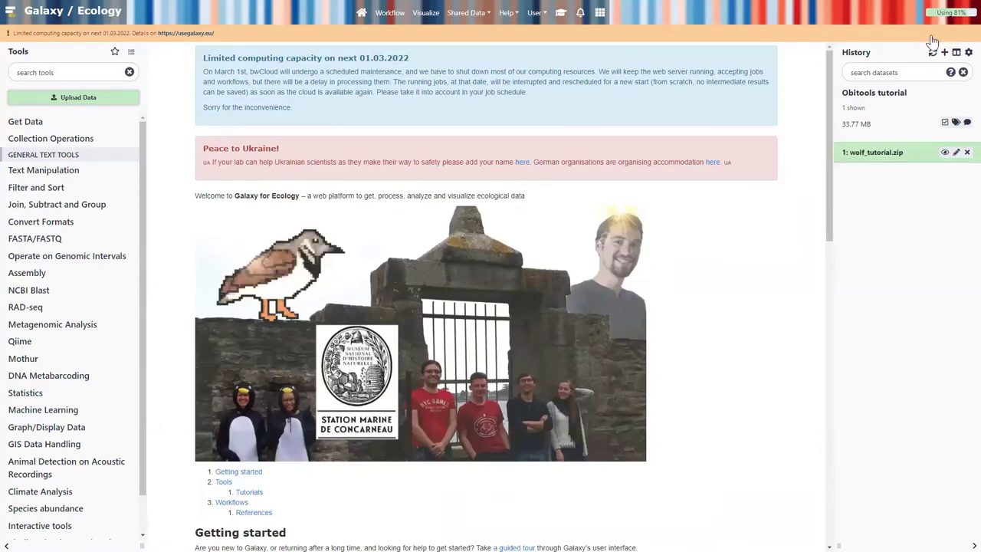
left_click(877, 156)
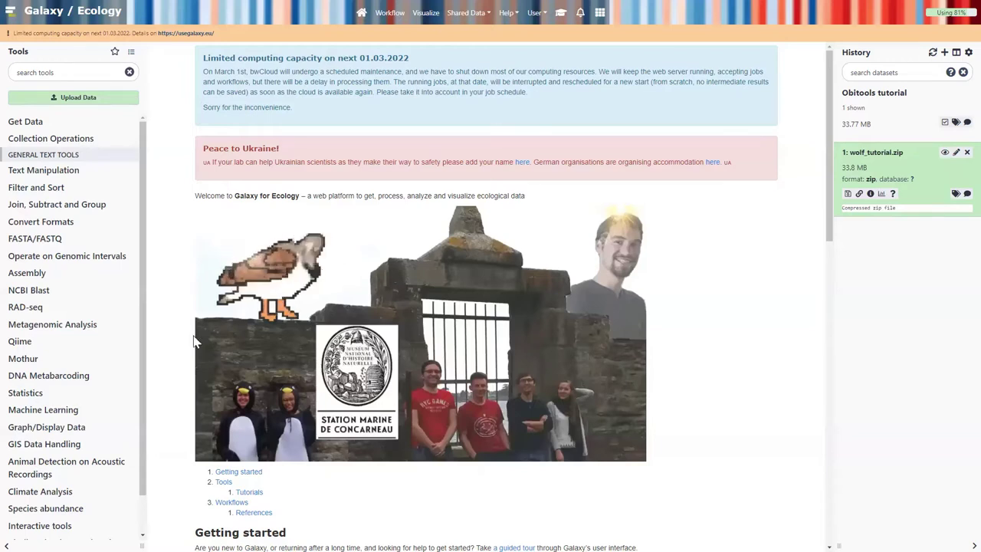
- Find the Unzip tool, run it on wolf_tutorial.zip extracting all files, and open the resulting collection in the history
left_click(67, 71)
type("unzip")
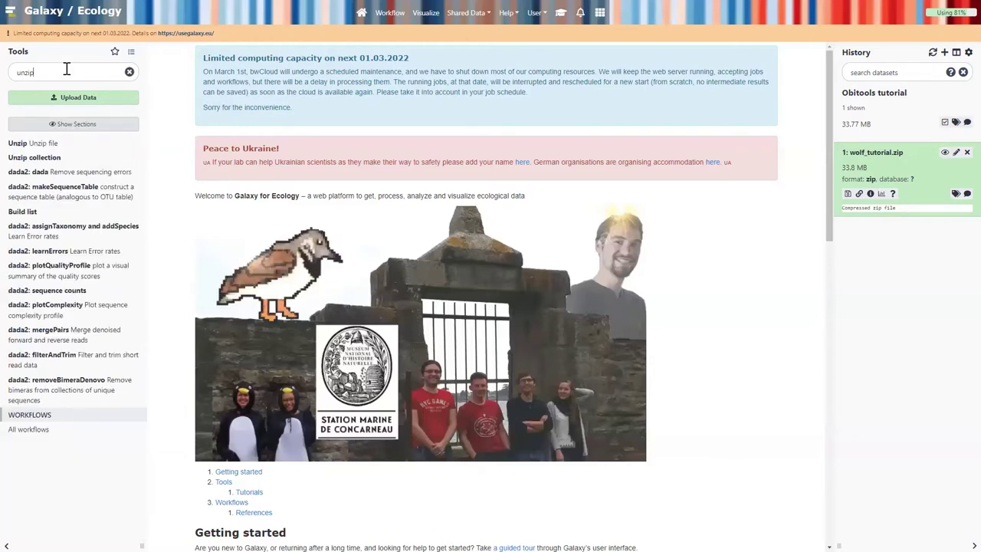
left_click(43, 148)
left_click(284, 103)
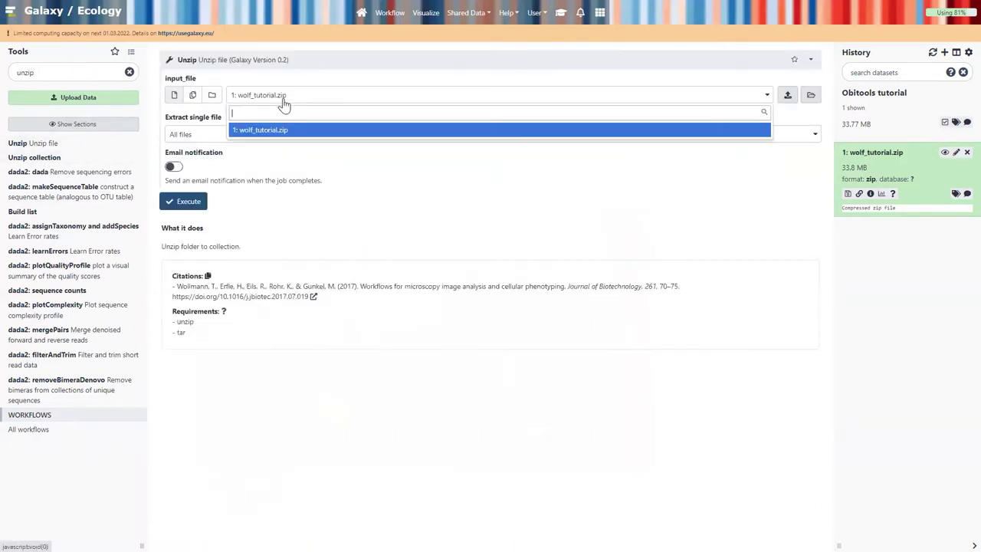
left_click(285, 103)
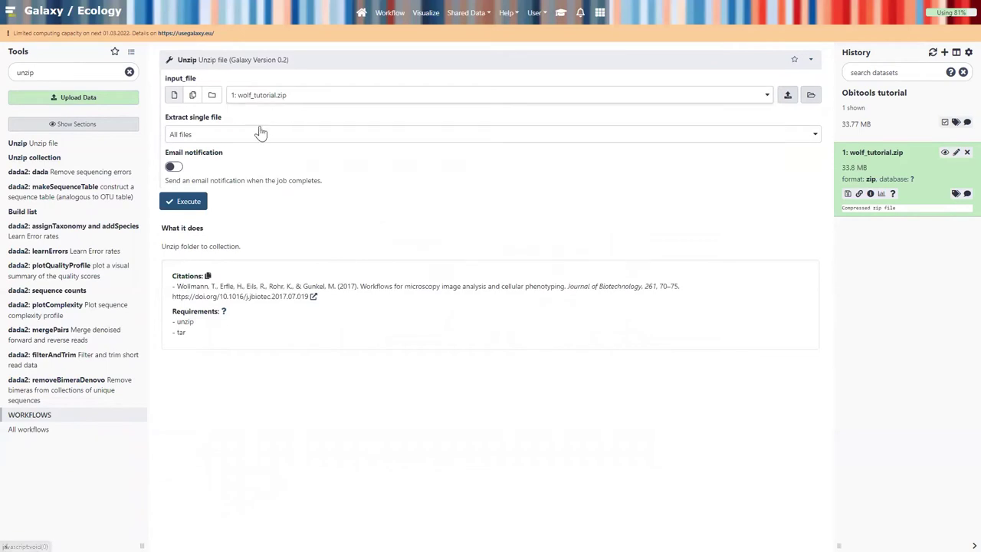
left_click(187, 201)
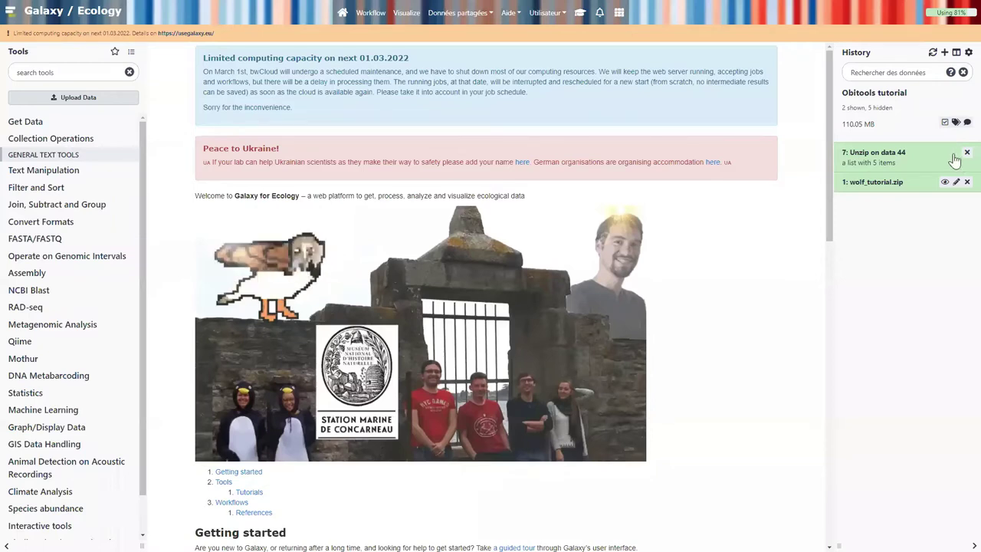
left_click(877, 152)
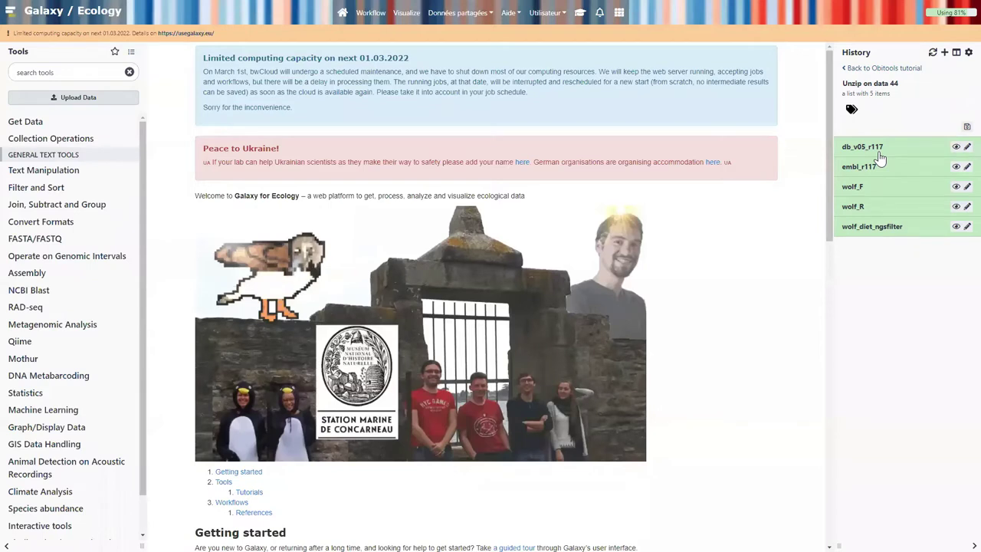
- Examine the details of db_v05_r117, embl_r117 and wolf_F in the unzipped collection, and return to the Obitools tutorial history
left_click(874, 153)
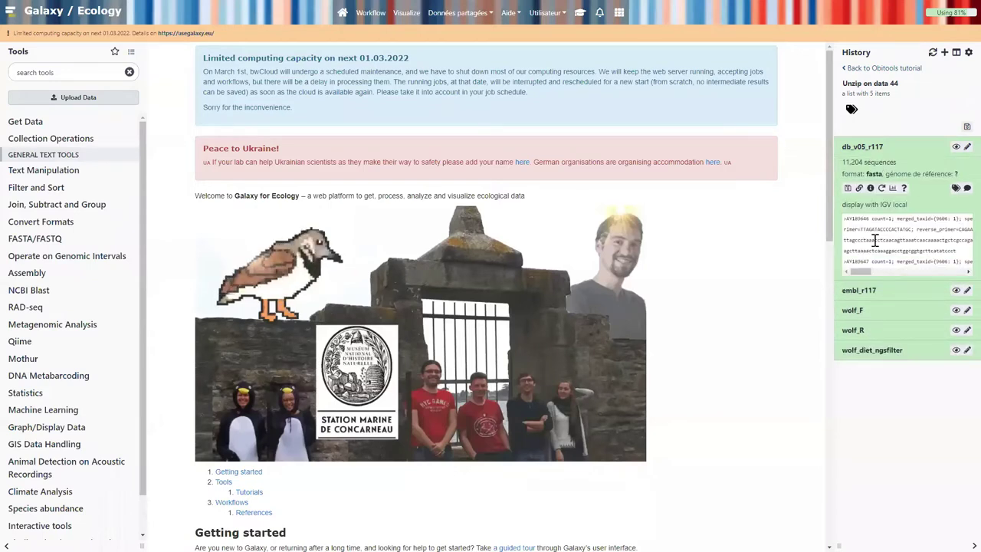
left_click(868, 291)
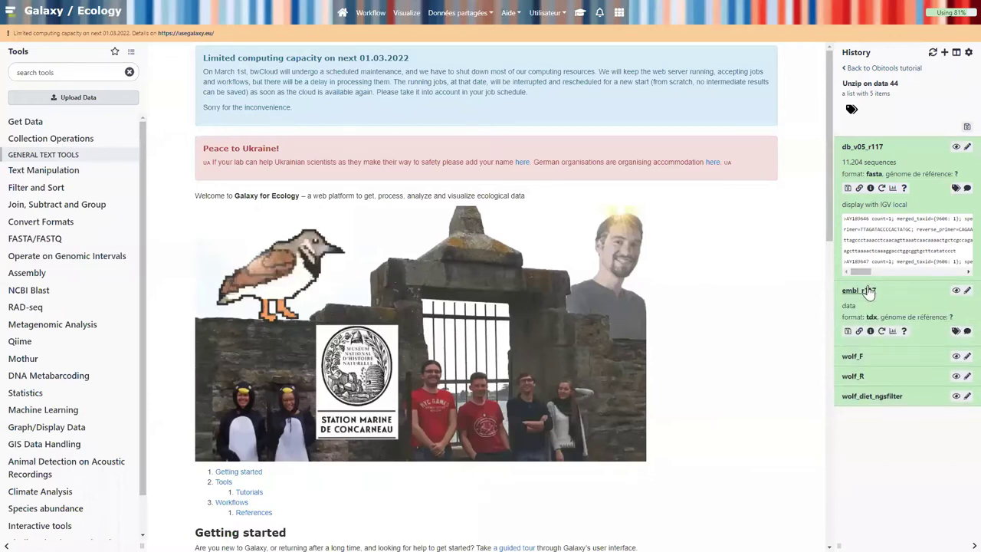
left_click(867, 290)
left_click(853, 310)
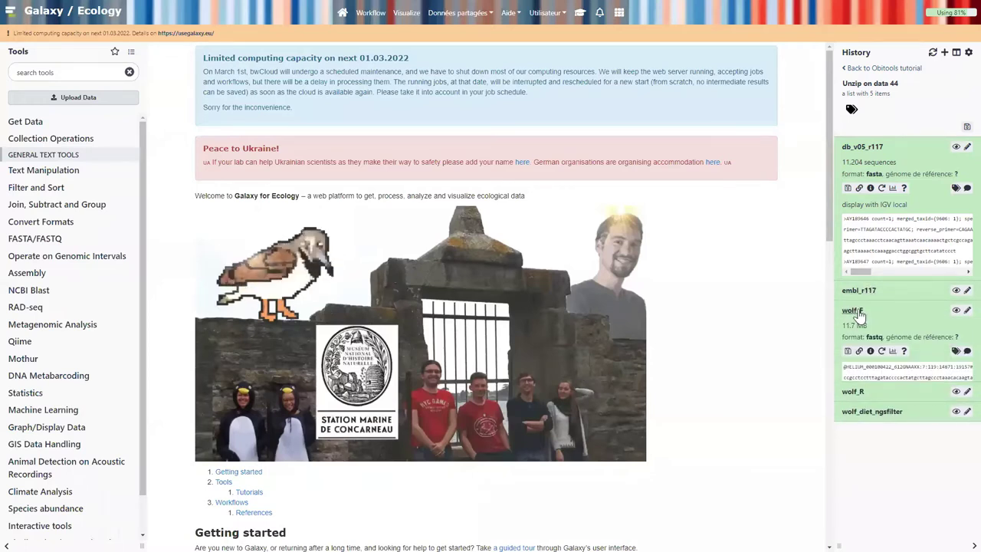
left_click(857, 311)
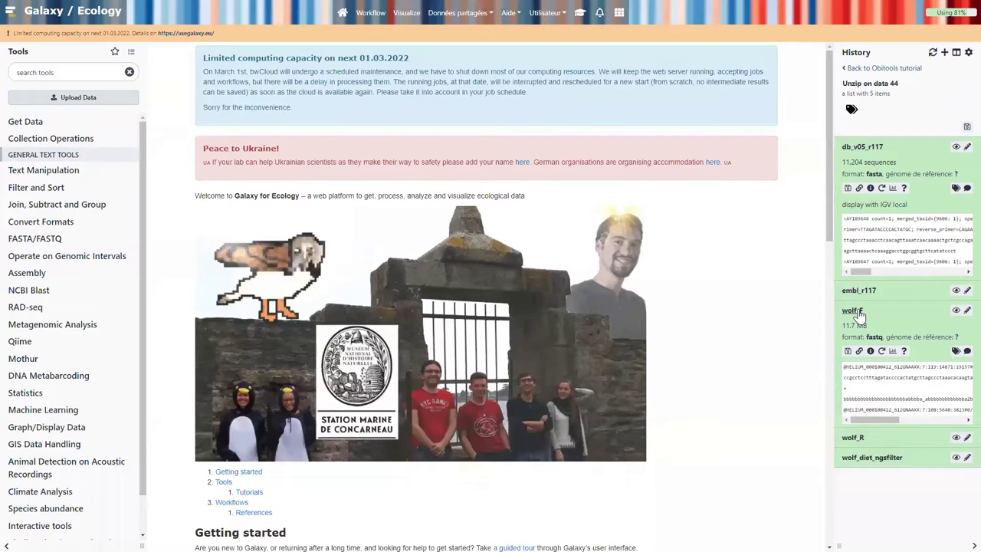
left_click(858, 145)
left_click(867, 69)
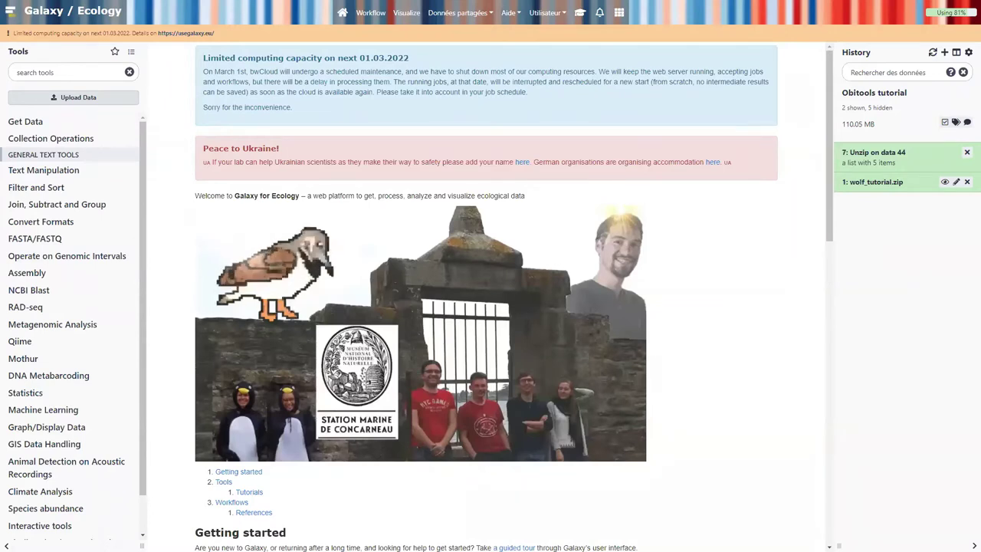
- Reopen the unzipped collection, recheck the formats of db_v05_r117, embl_r117 and wolf_F, collapse their details and go back to the history
left_click(876, 152)
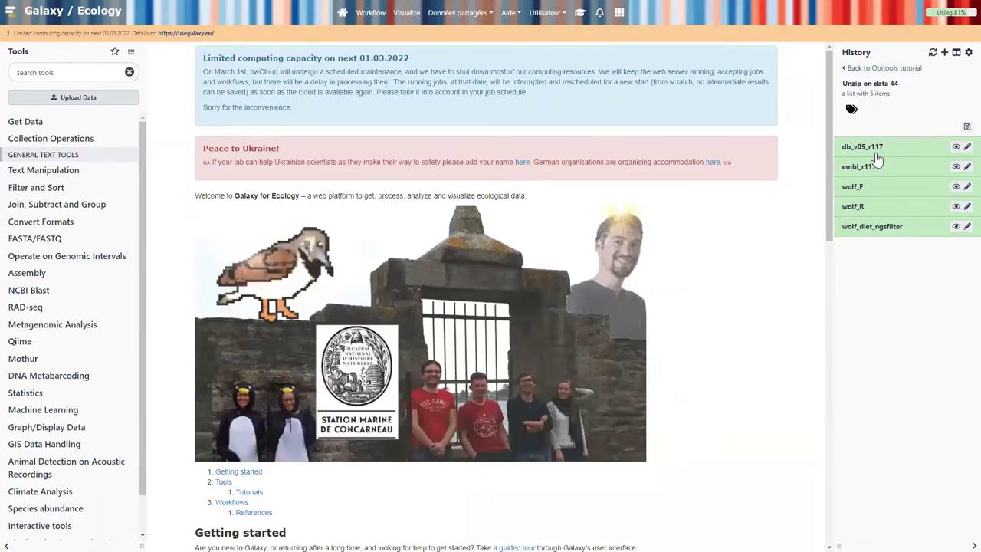
left_click(869, 148)
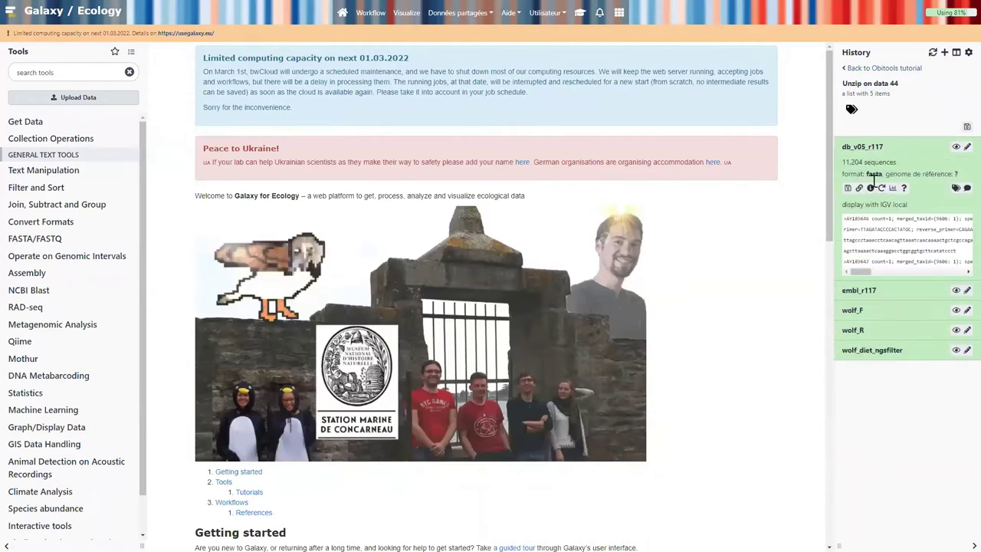
left_click(859, 291)
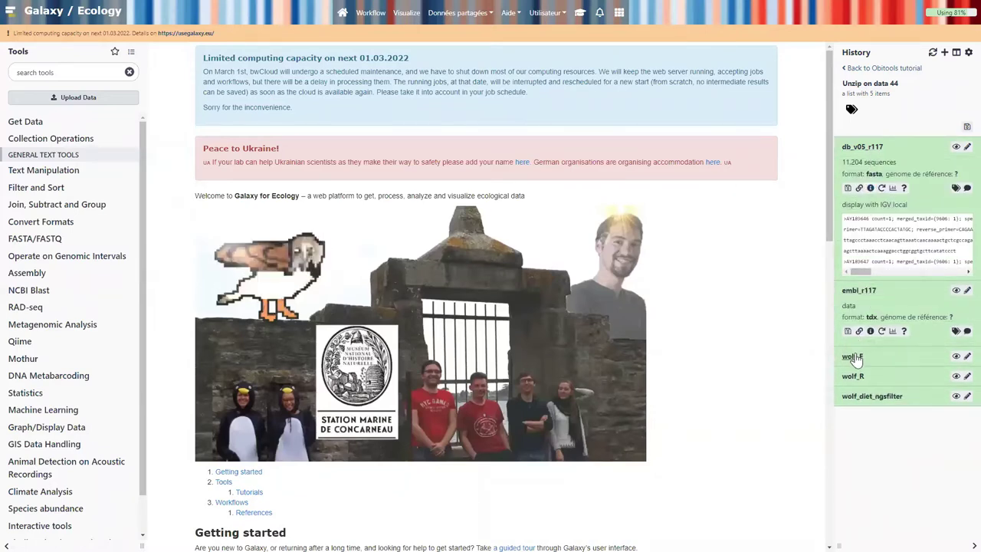
left_click(852, 357)
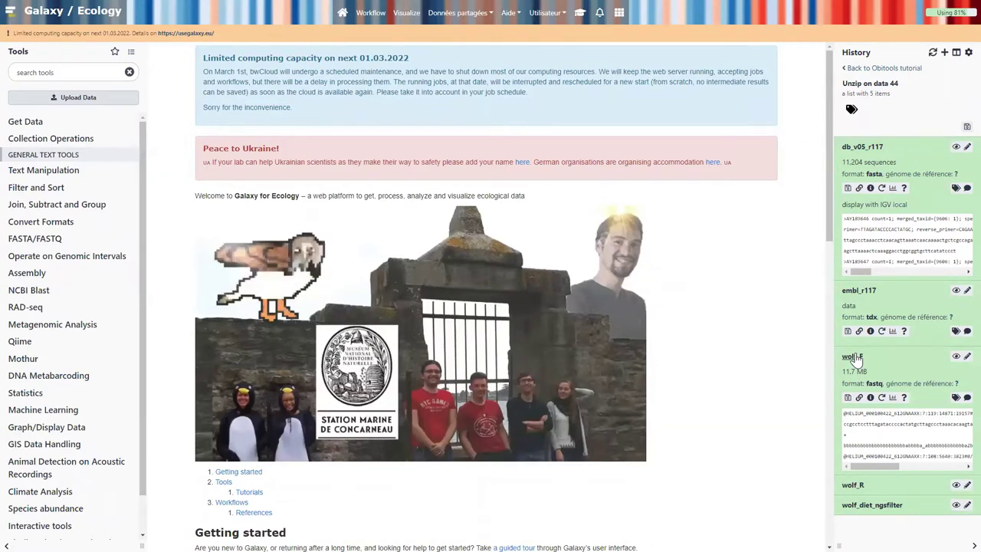
left_click(853, 358)
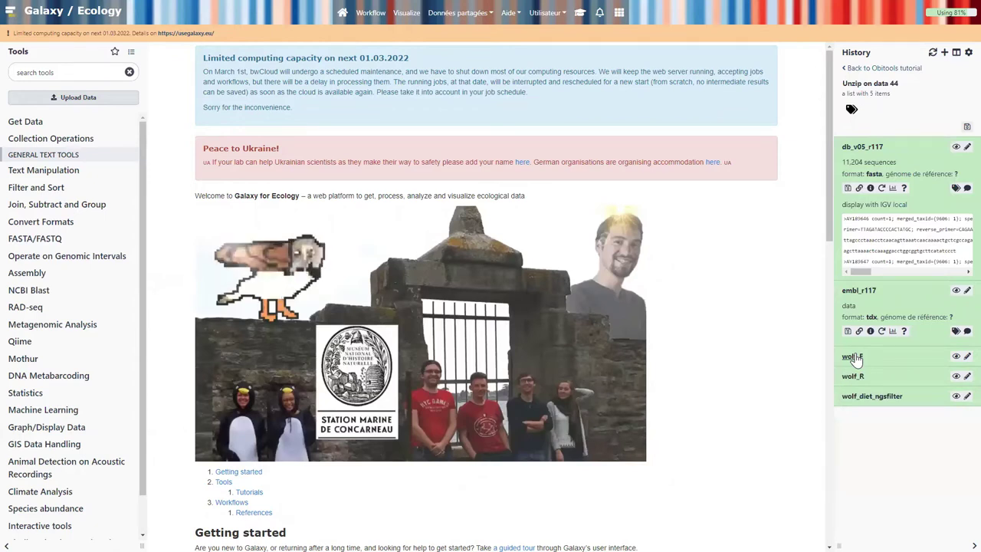
left_click(855, 291)
left_click(864, 148)
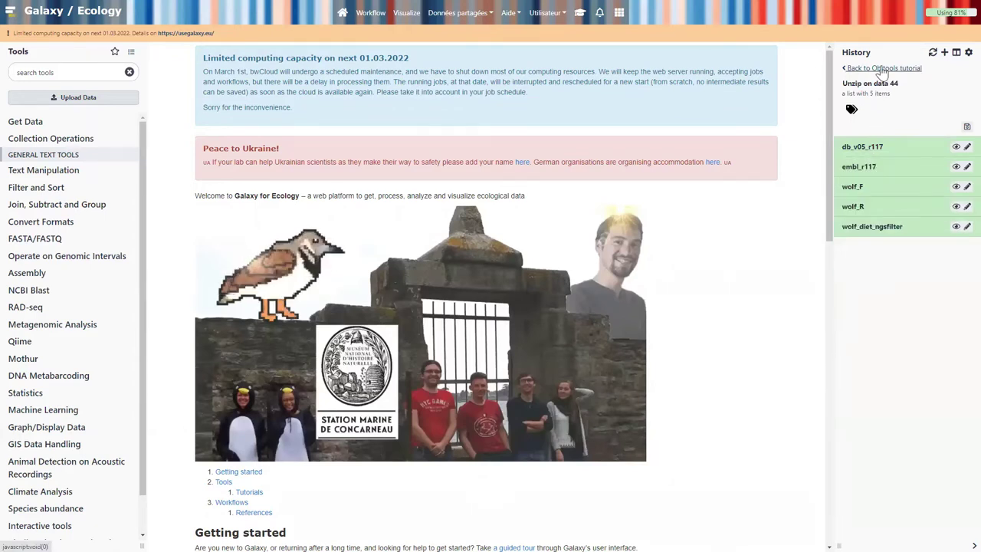
left_click(882, 69)
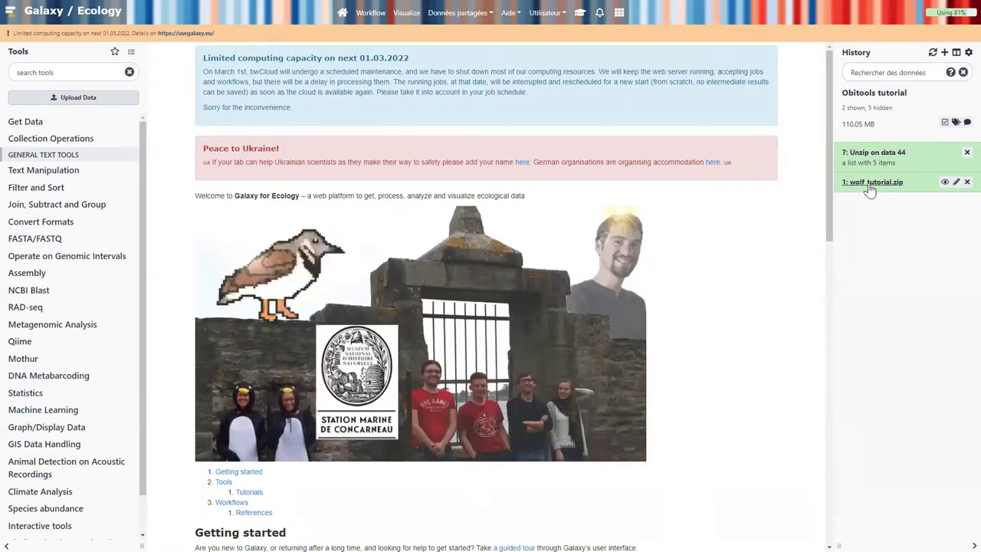
- Show the history's hidden datasets and unhide wolf_diet_ngsfilter, wolf_R, wolf_F, embl_r117 and db_v05_r117
left_click(883, 108)
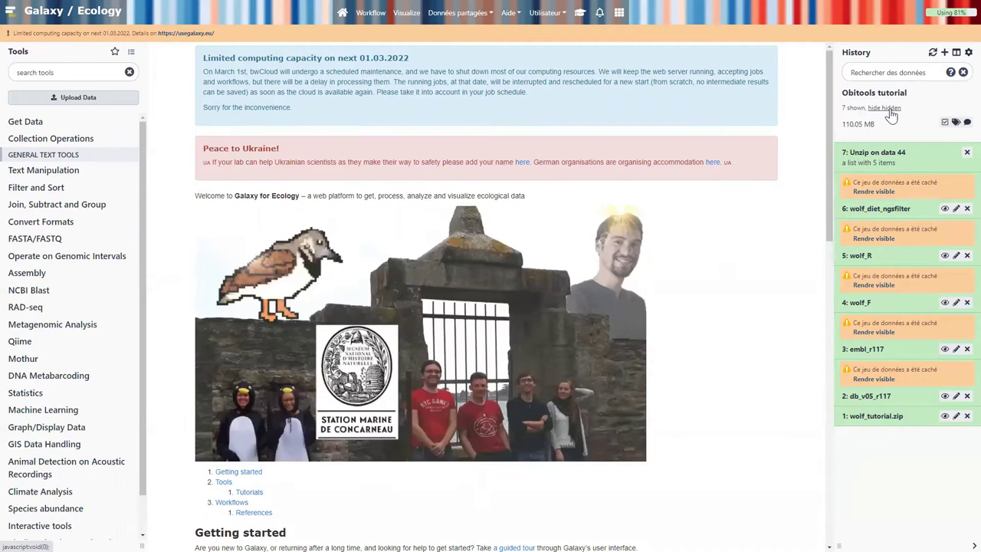
left_click(873, 192)
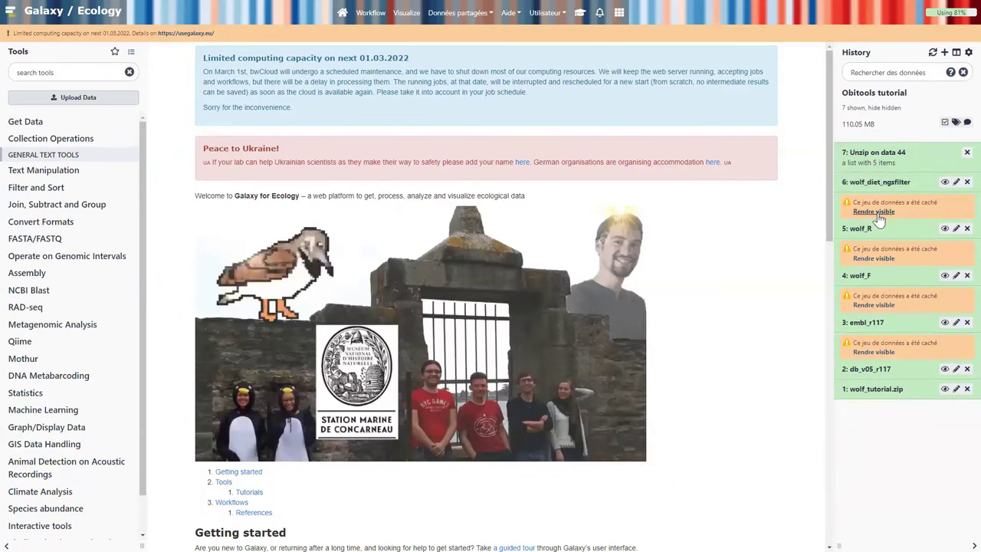
left_click(878, 212)
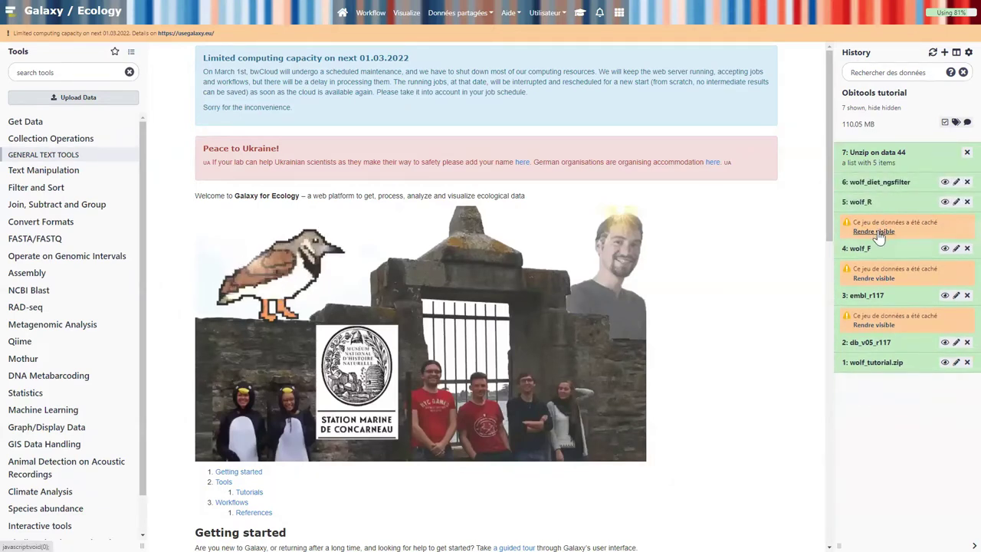
left_click(875, 220)
left_click(873, 252)
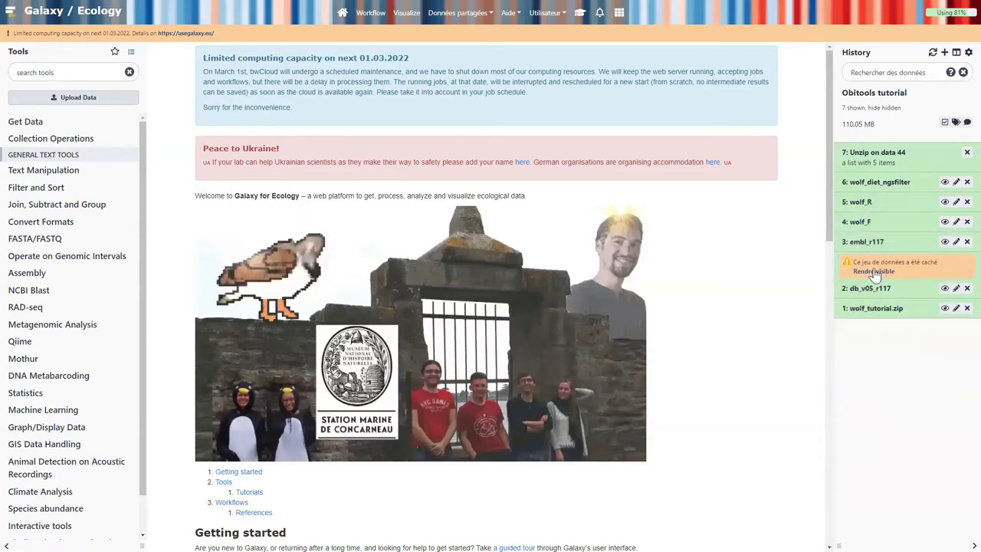
left_click(874, 272)
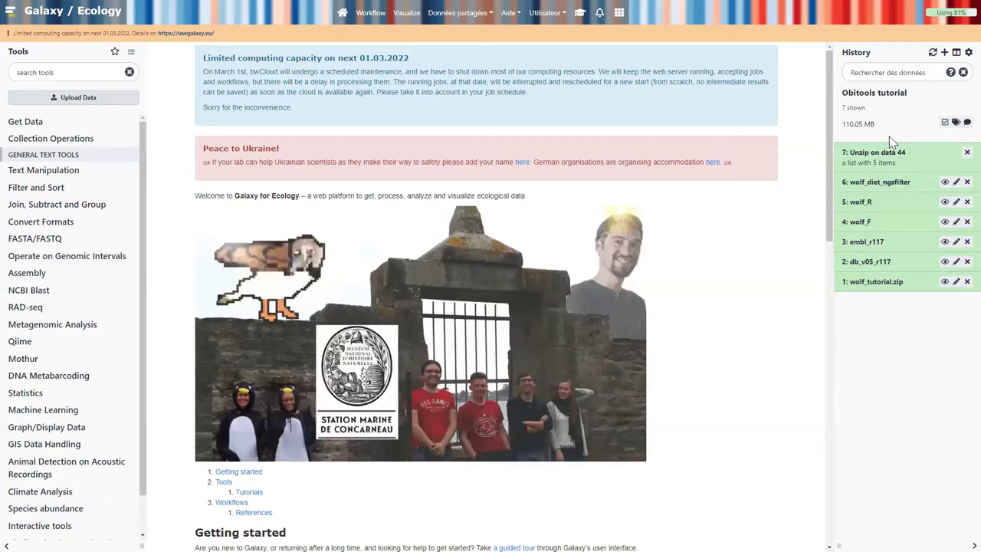
- Compare the unzipped collection's contents with the datasets listed in the history, and refresh the history
left_click(883, 157)
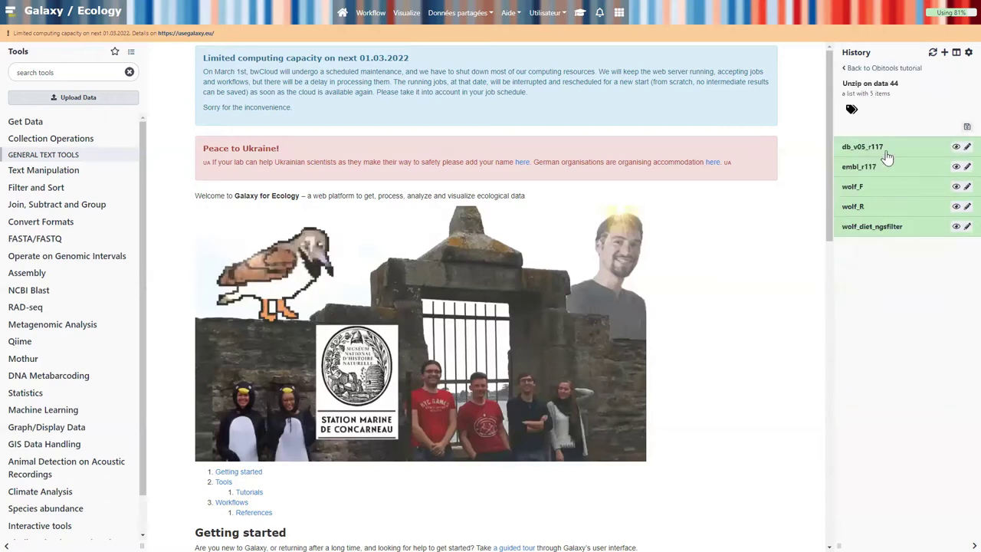
left_click(877, 70)
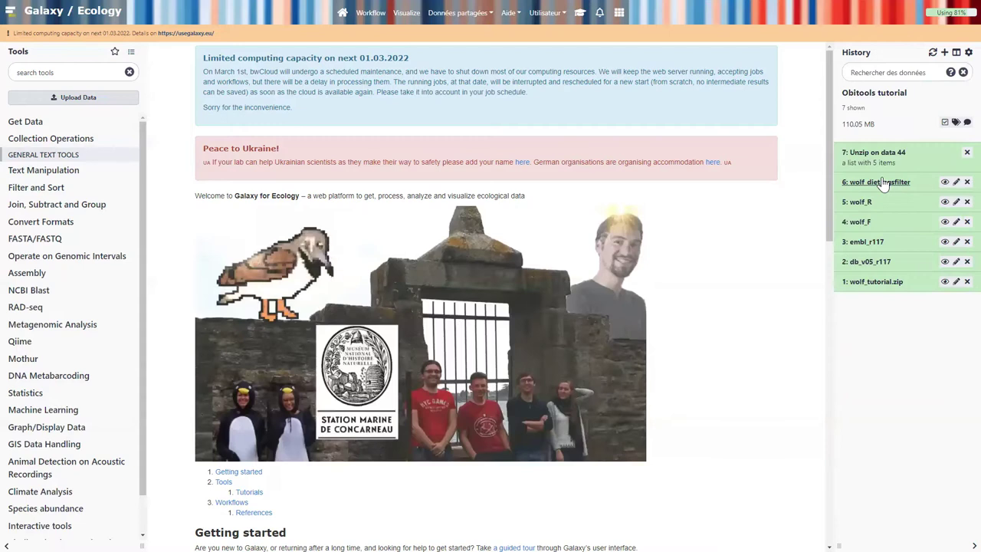
left_click(933, 53)
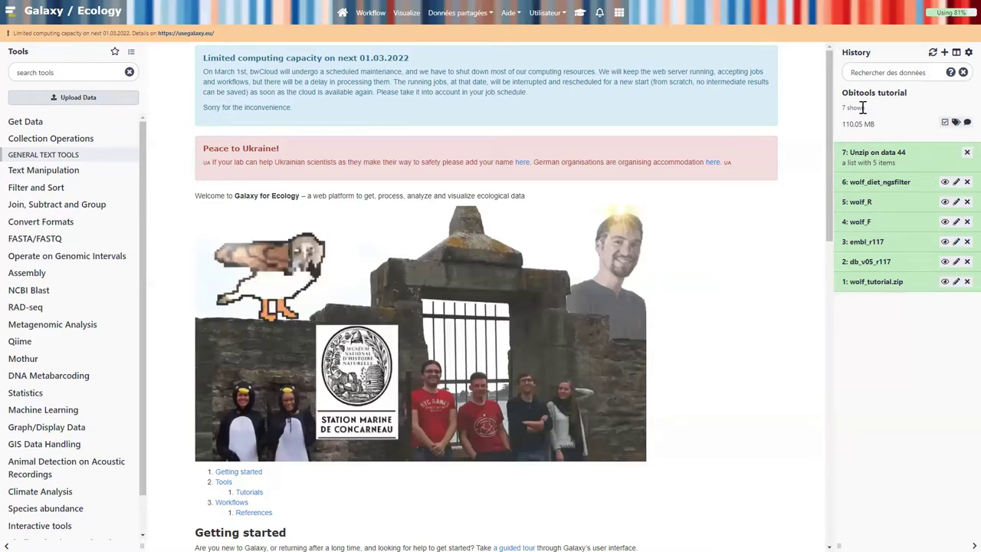
- Check the format of wolf_diet_ngsfilter in its details, set its datatype to tabular and save
left_click(871, 184)
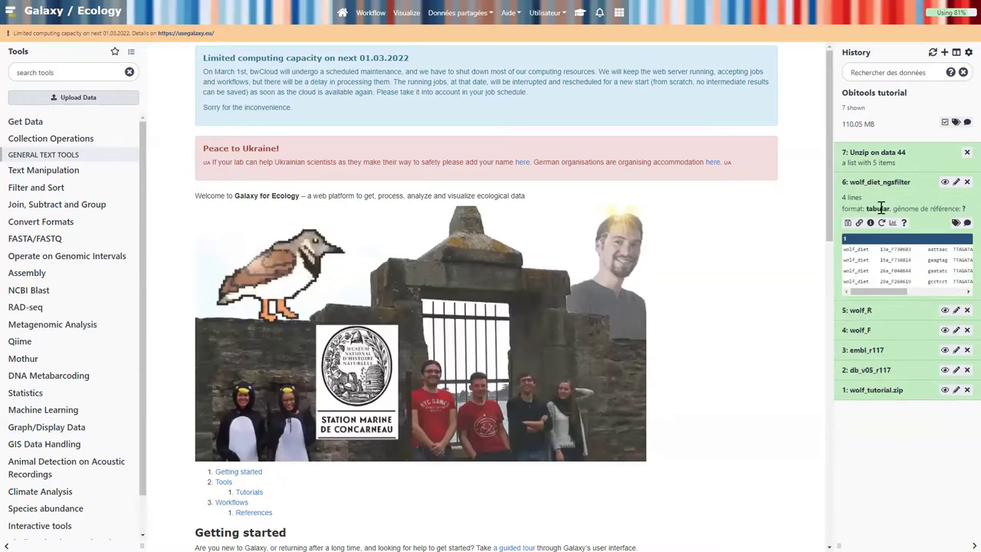
triple_click(882, 207)
left_click(881, 206)
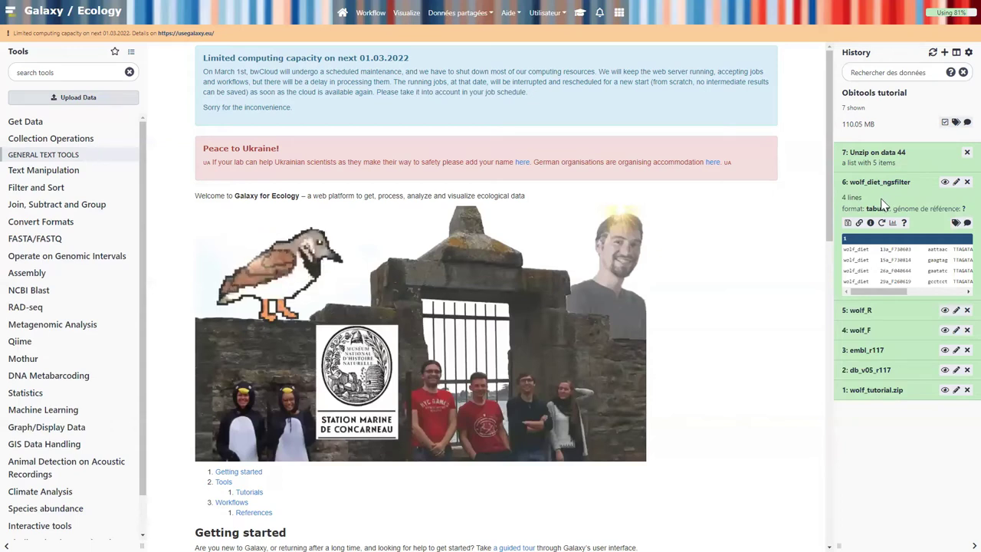
left_click(955, 184)
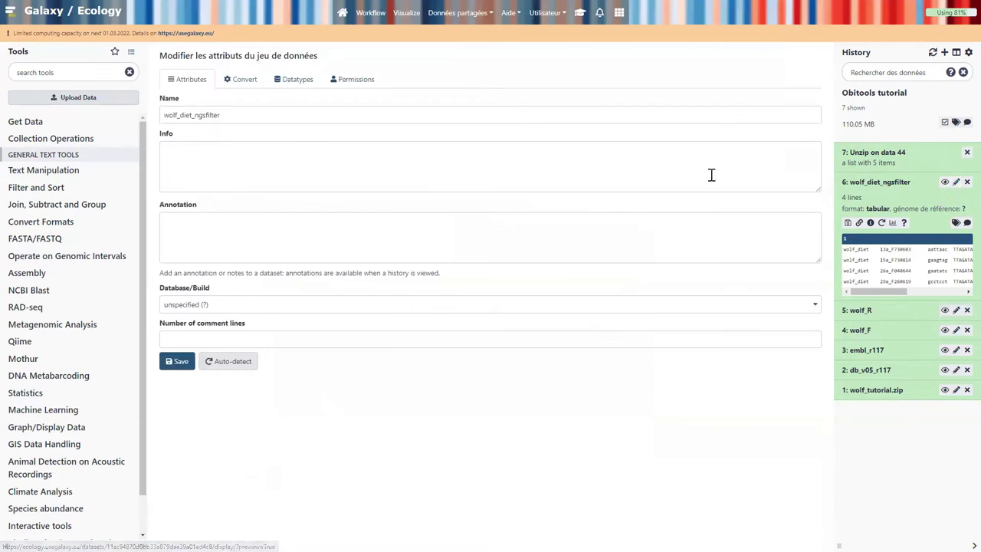
left_click(305, 86)
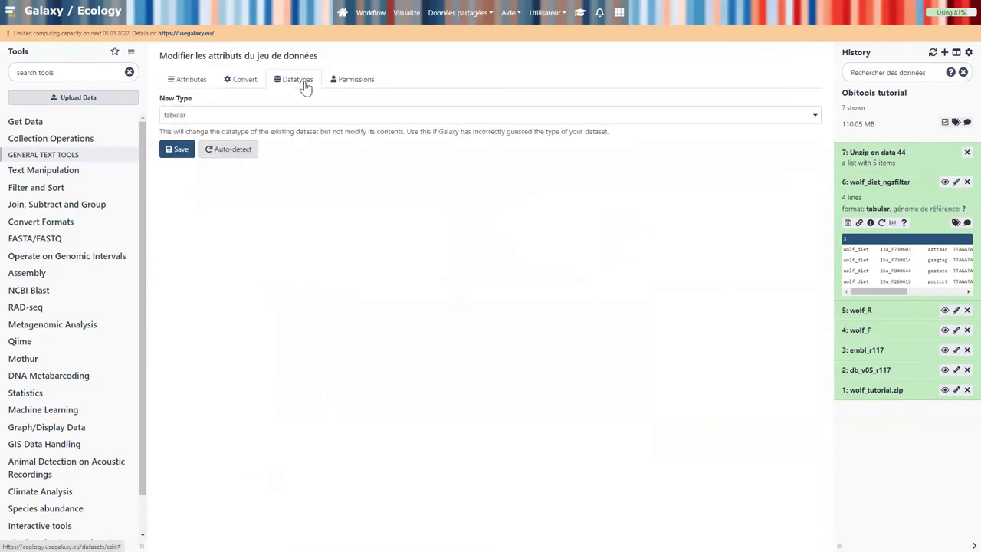
left_click(254, 116)
type("t")
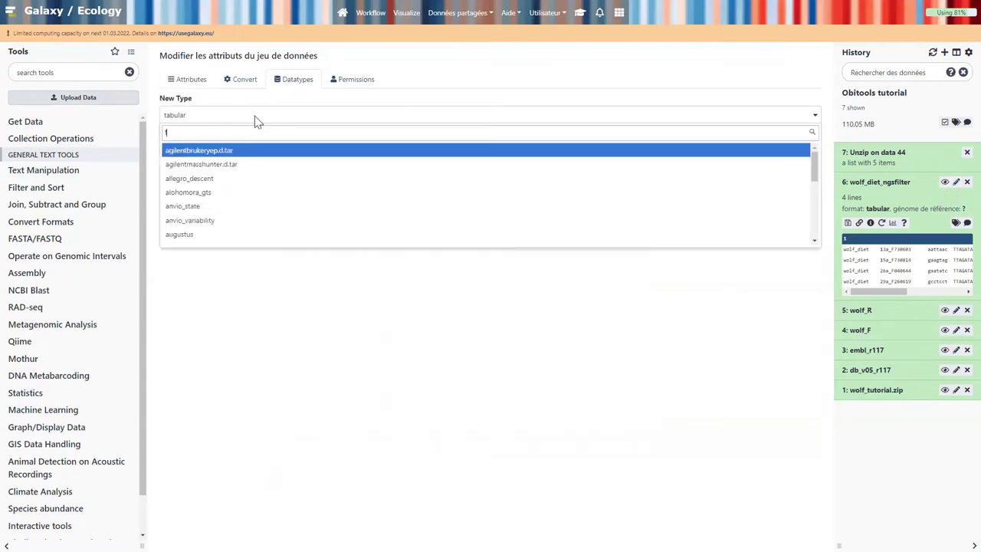
type("abula")
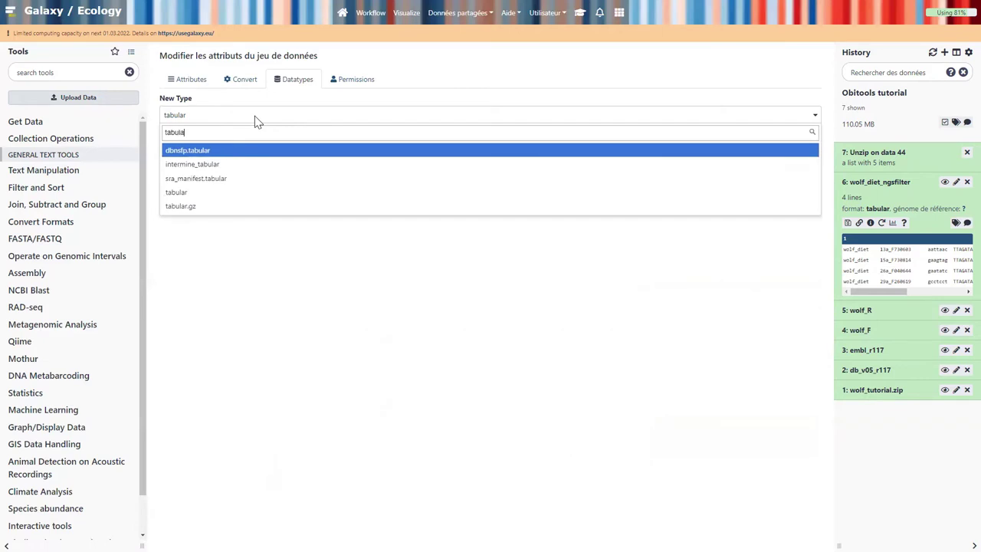
type("r")
left_click(201, 192)
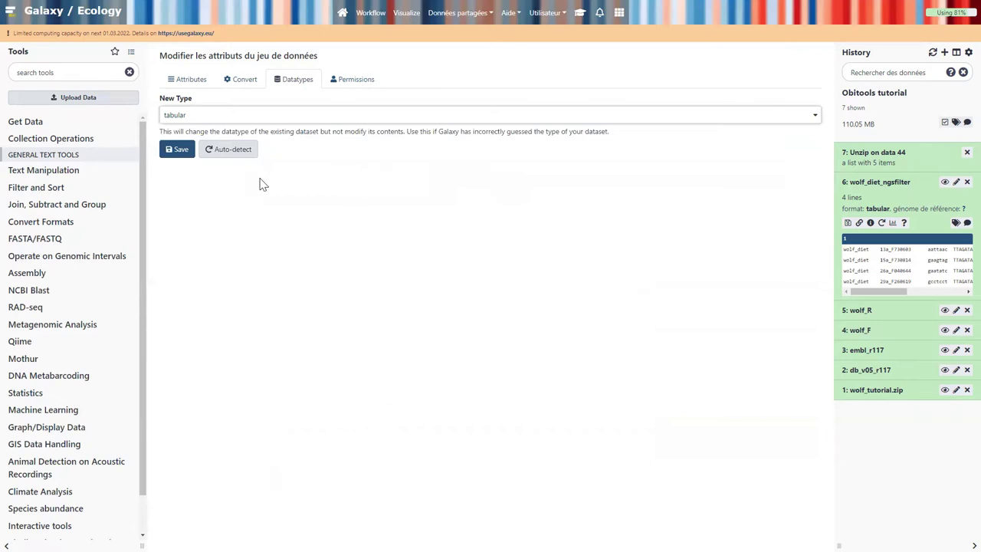
left_click(175, 156)
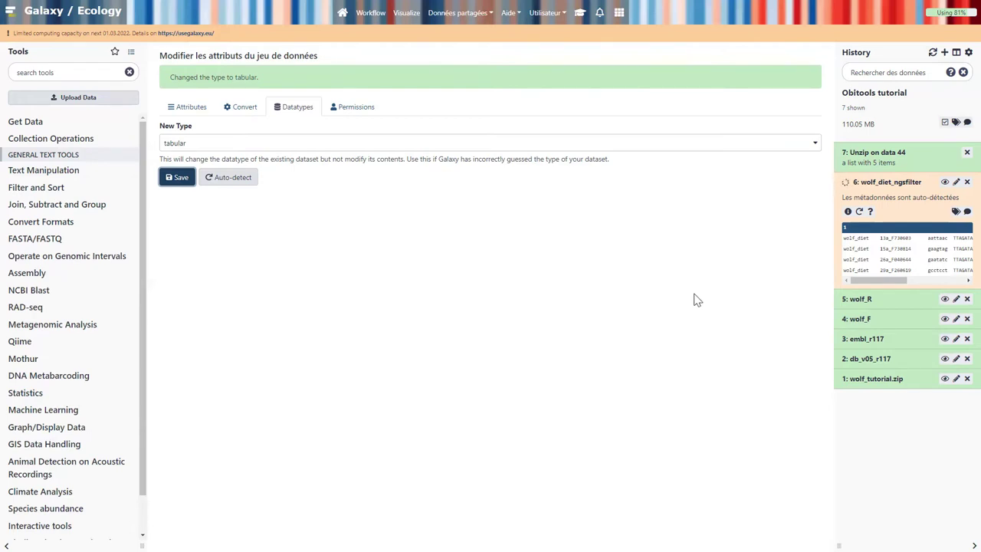
- View the sequence contents of the wolf_R and wolf_F datasets
left_click(856, 301)
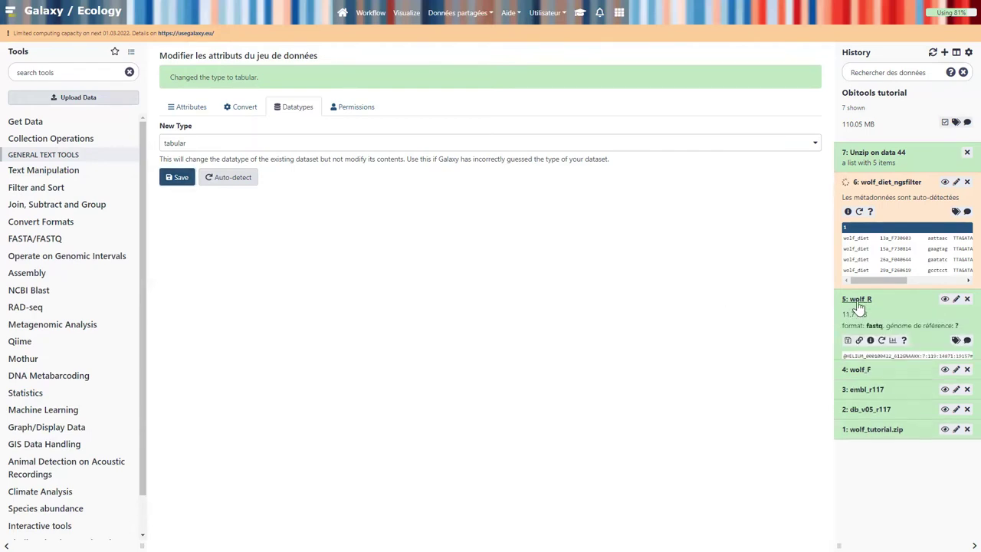
left_click(943, 303)
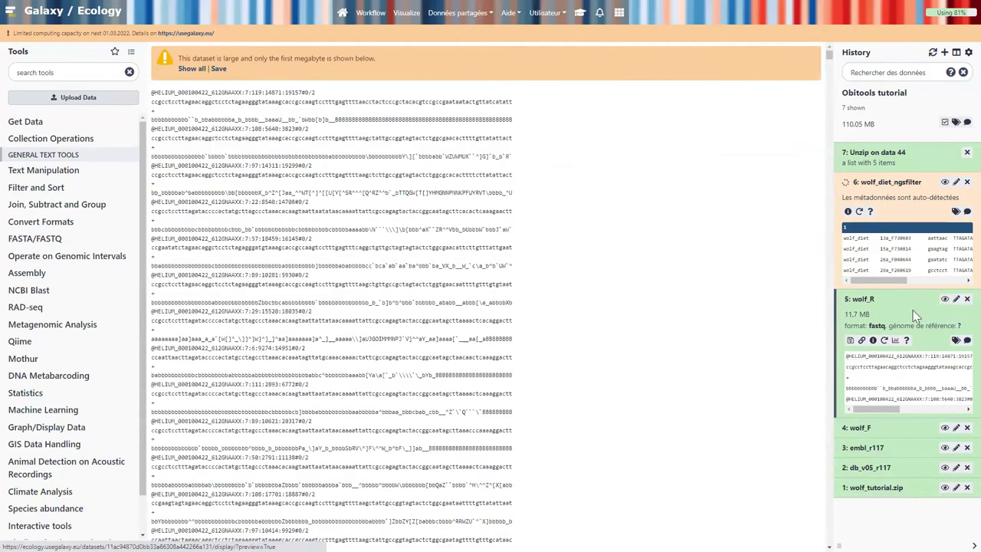
left_click(946, 429)
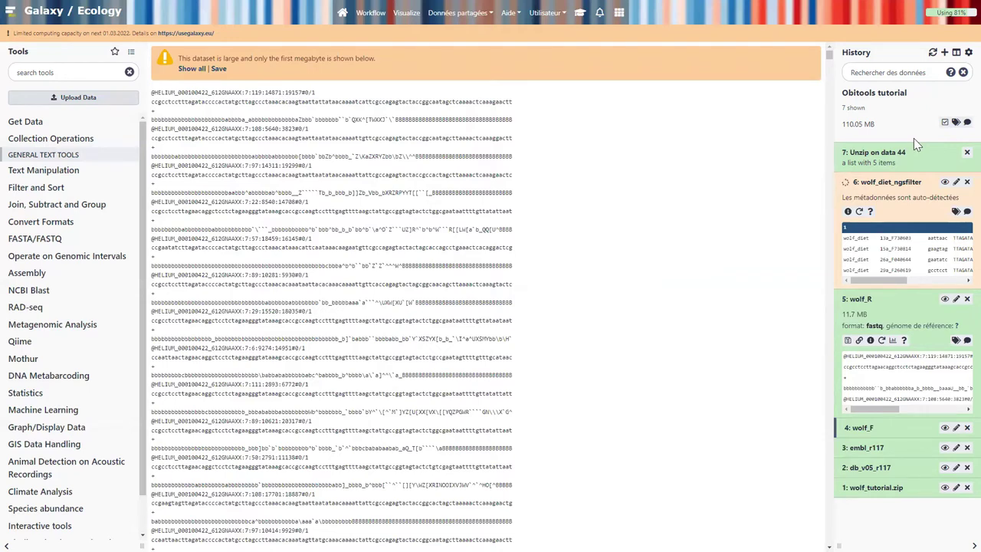
- Open the tutorial and read the illuminapairedend micro-assembly section for its input files and minimum alignment score, then return to the history
left_click(573, 15)
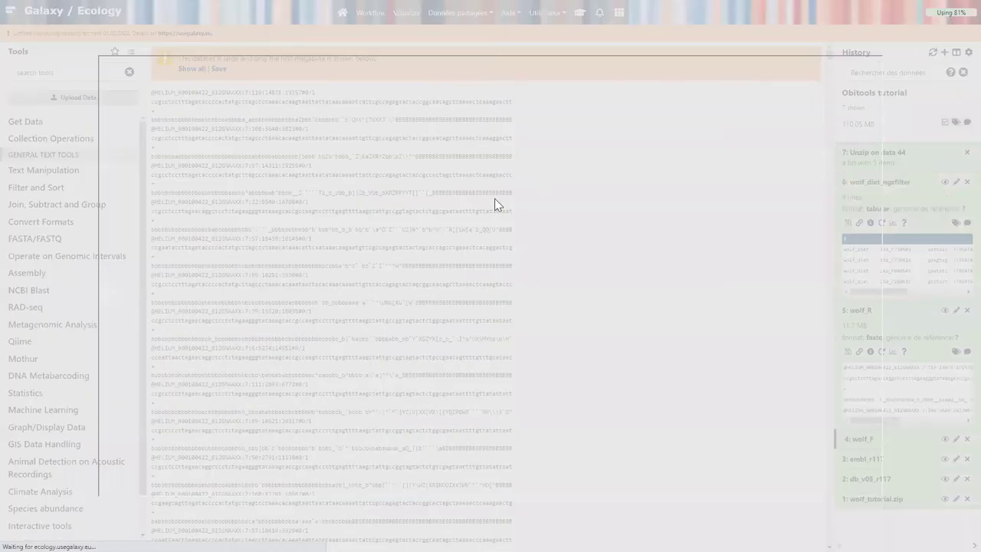
scroll(330, 260, "down", 3)
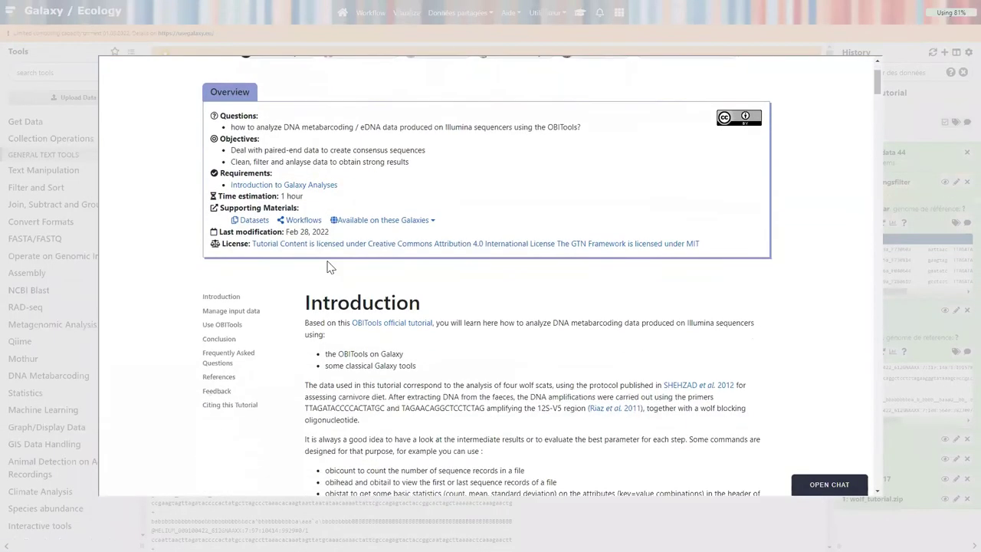
scroll(521, 334, "down", 6)
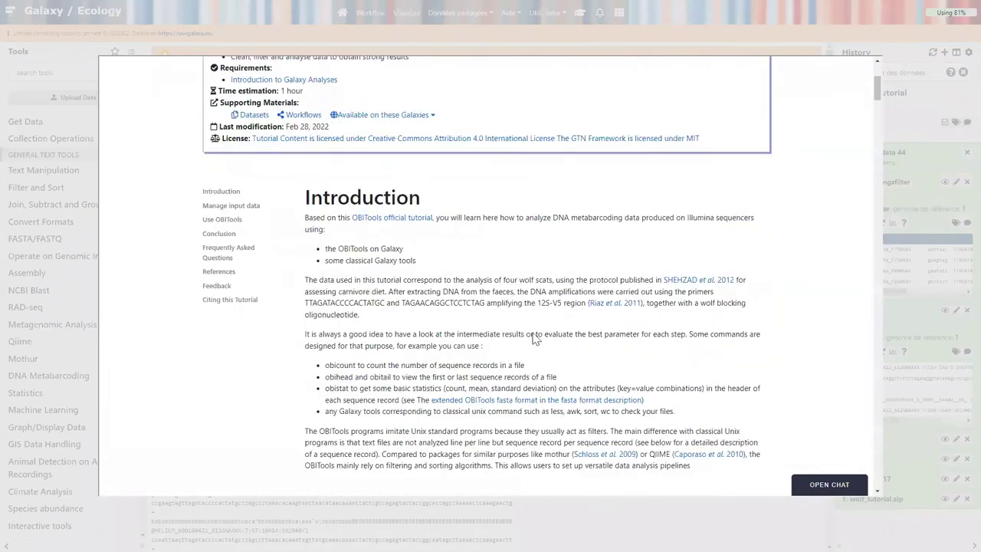
scroll(535, 340, "down", 10)
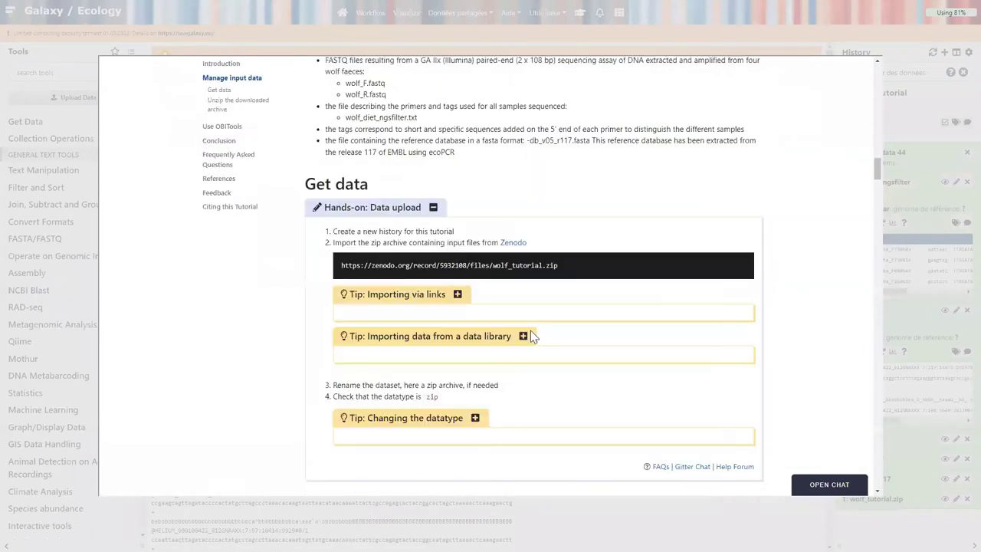
scroll(532, 336, "down", 12)
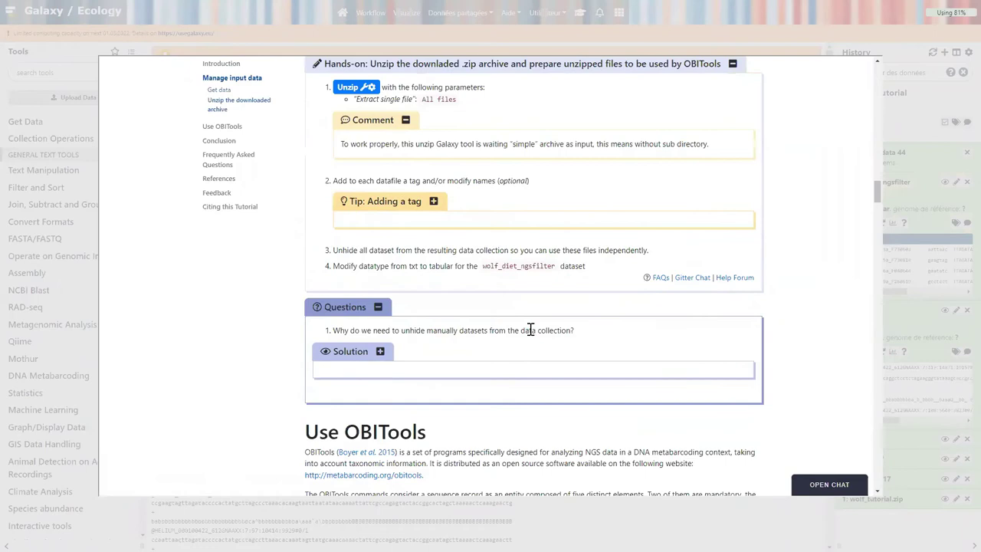
scroll(535, 306, "down", 2)
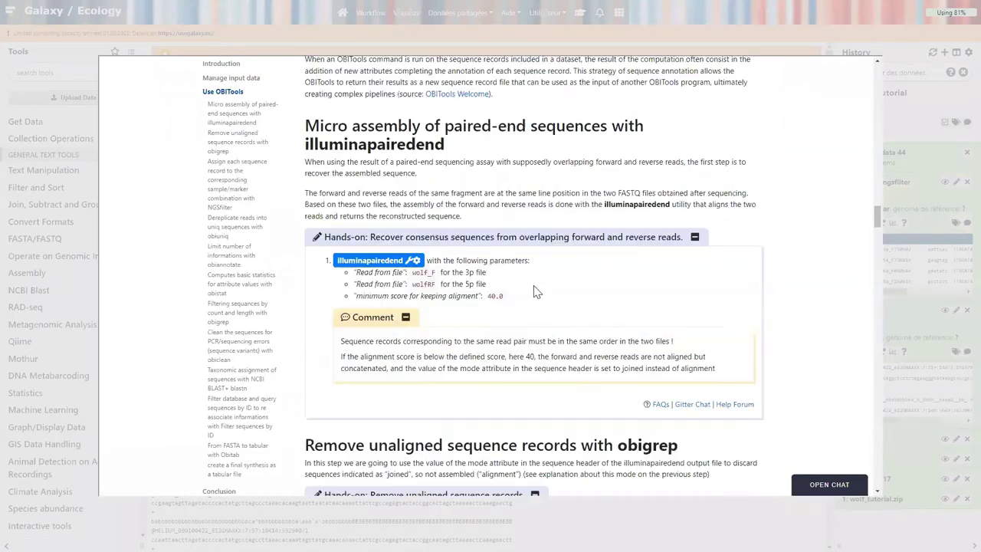
scroll(491, 123, "down", 1)
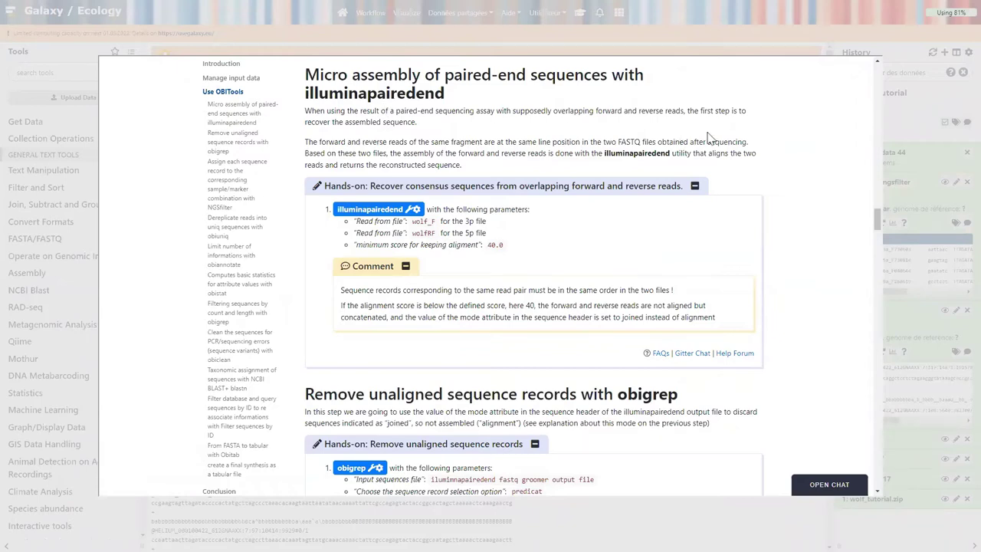
left_click(903, 137)
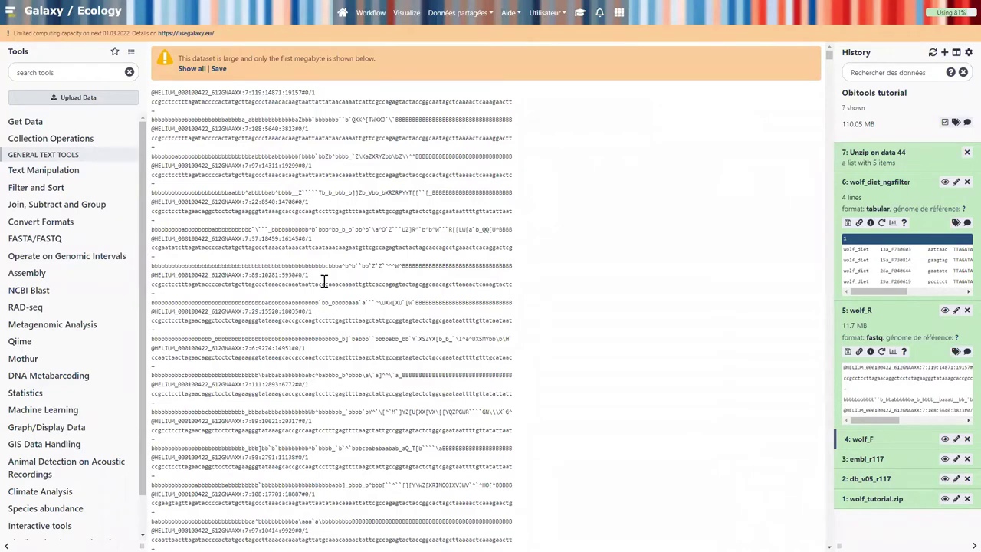
- Find Illuminapairedend among the obitools and run it with wolf_R as 3p file, wolf_F as 5p file and minimum alignment score 40.0
left_click(80, 73)
type("obitools")
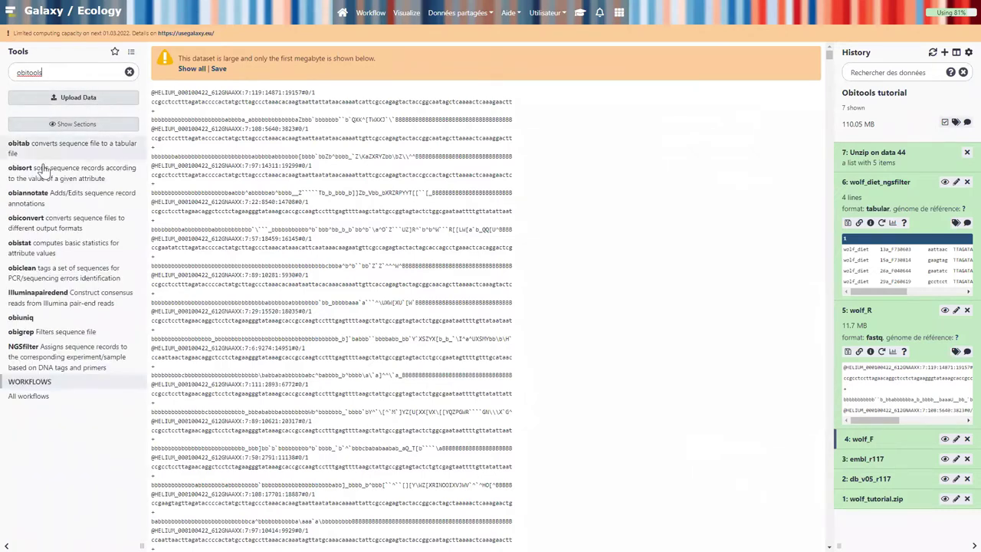
left_click(30, 302)
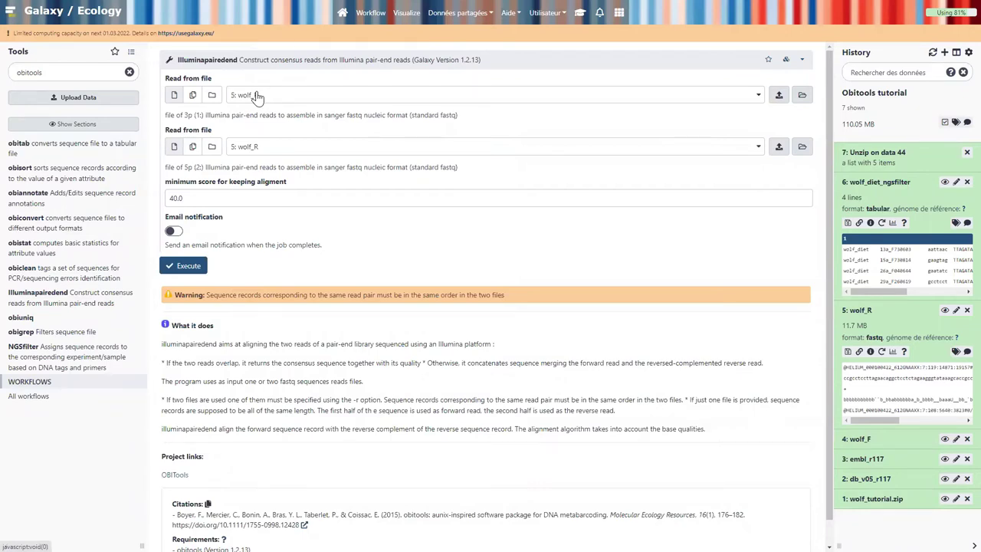
left_click(259, 148)
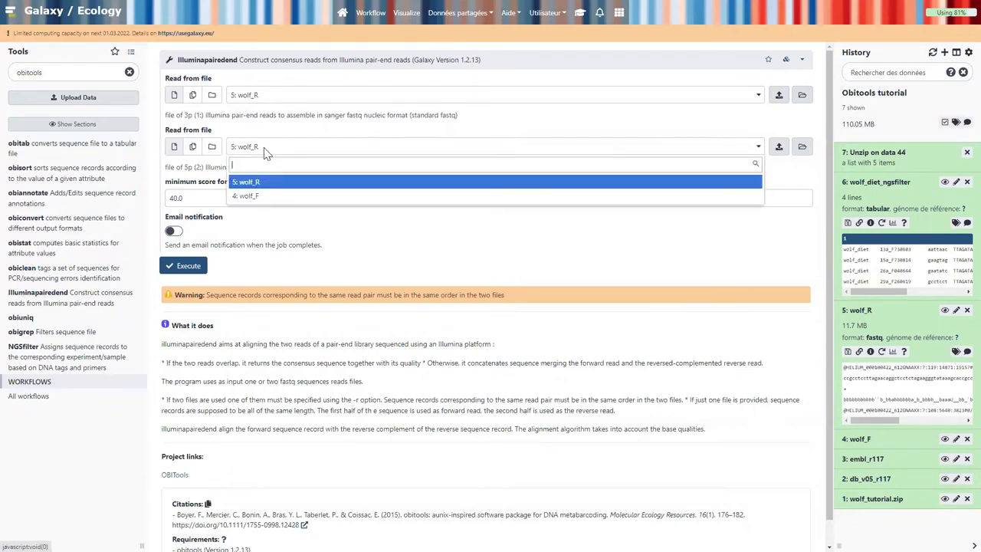
left_click(261, 198)
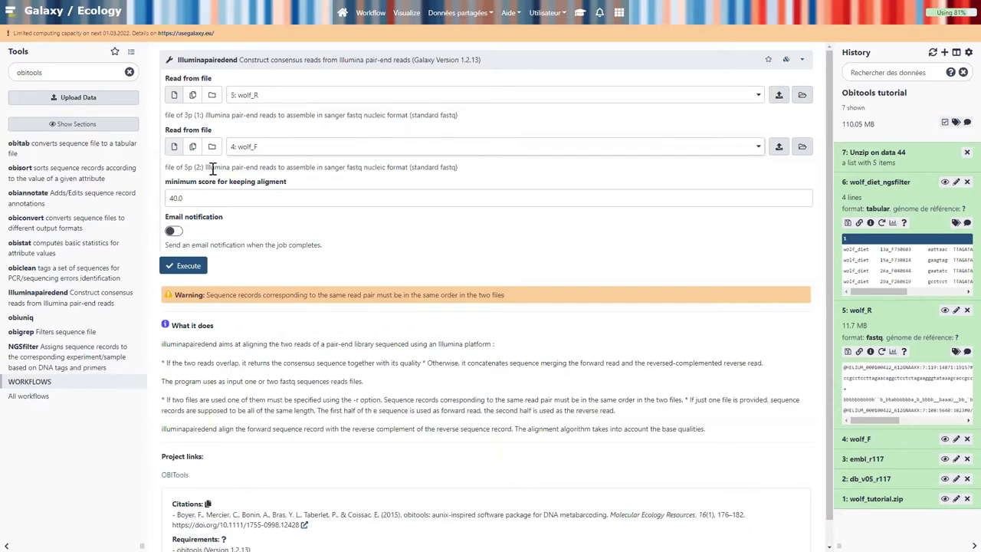
left_click(211, 198)
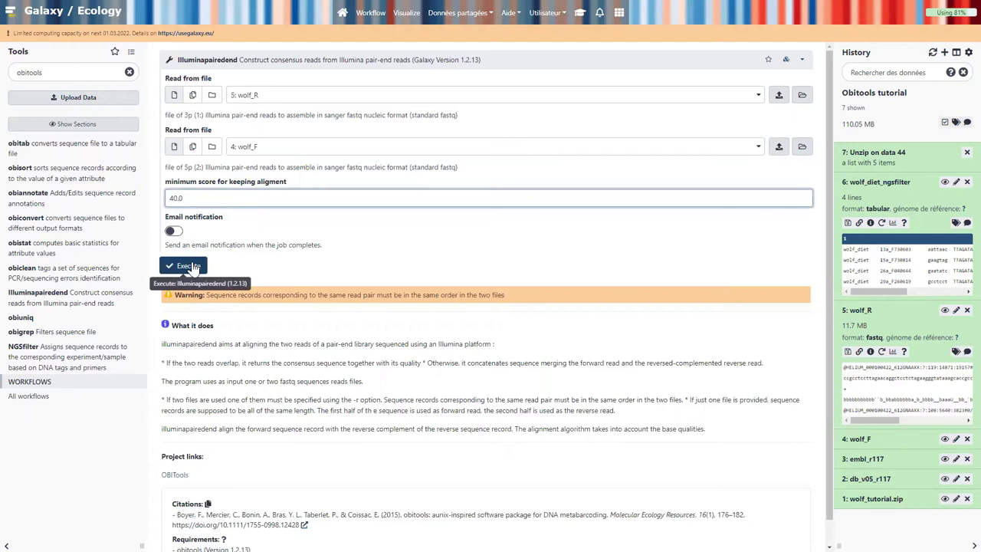
left_click(190, 267)
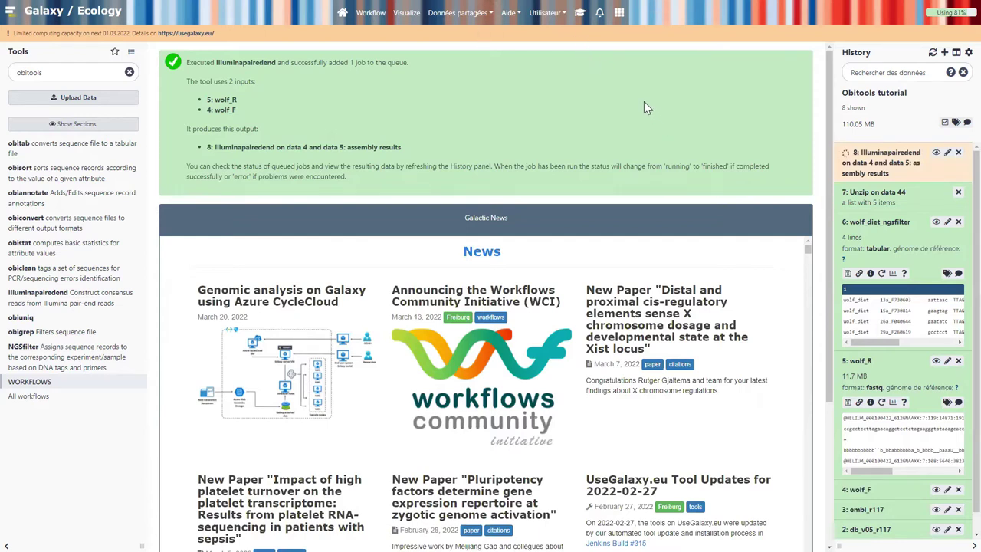
- Reopen the tutorial, collapse the completed illuminapairedend hands-on and read the obigrep section on removing unaligned sequence records
left_click(579, 12)
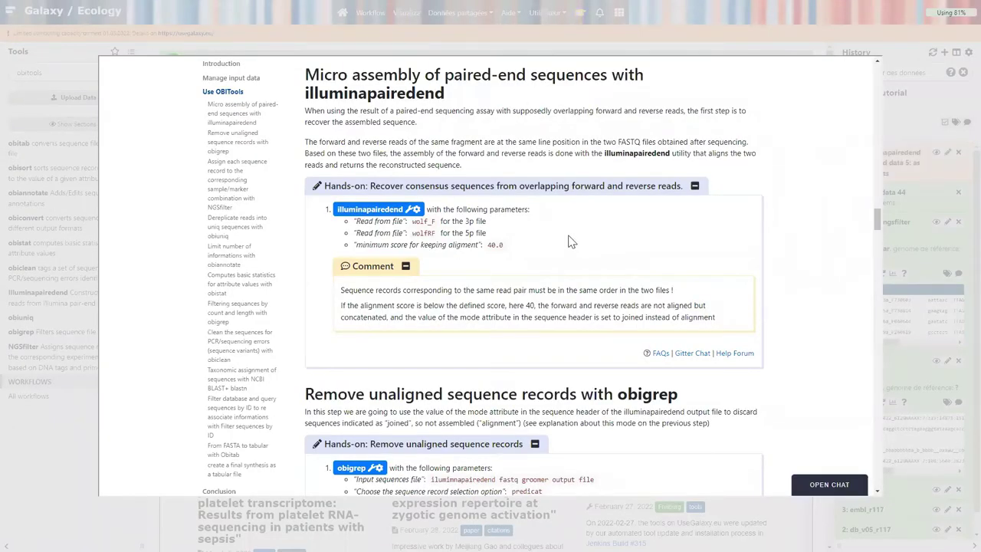
left_click(406, 266)
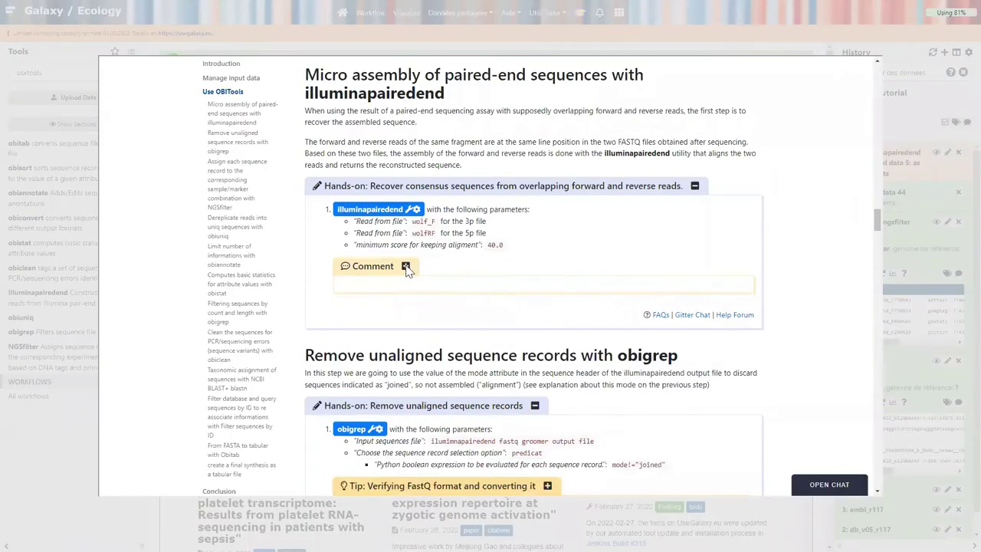
left_click(695, 186)
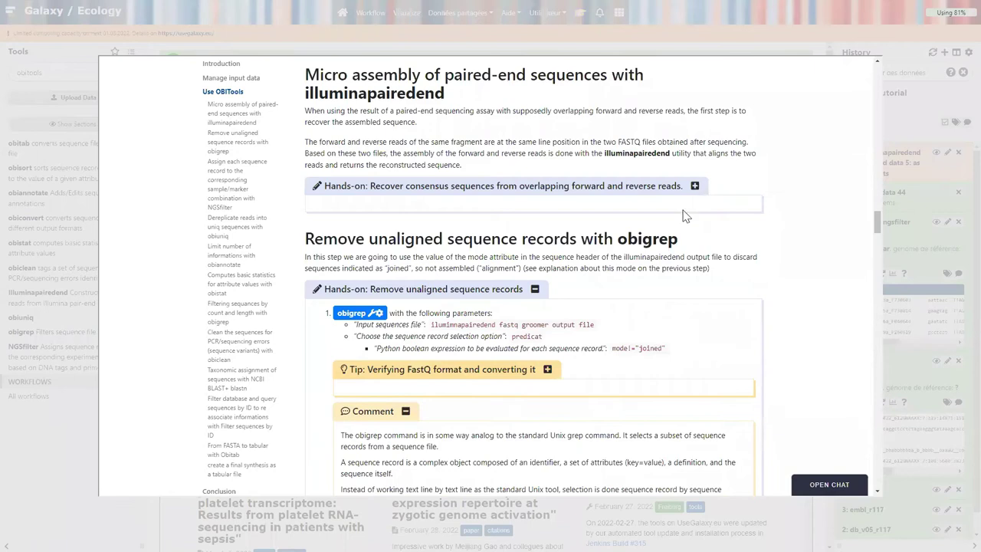
scroll(678, 230, "down", 1)
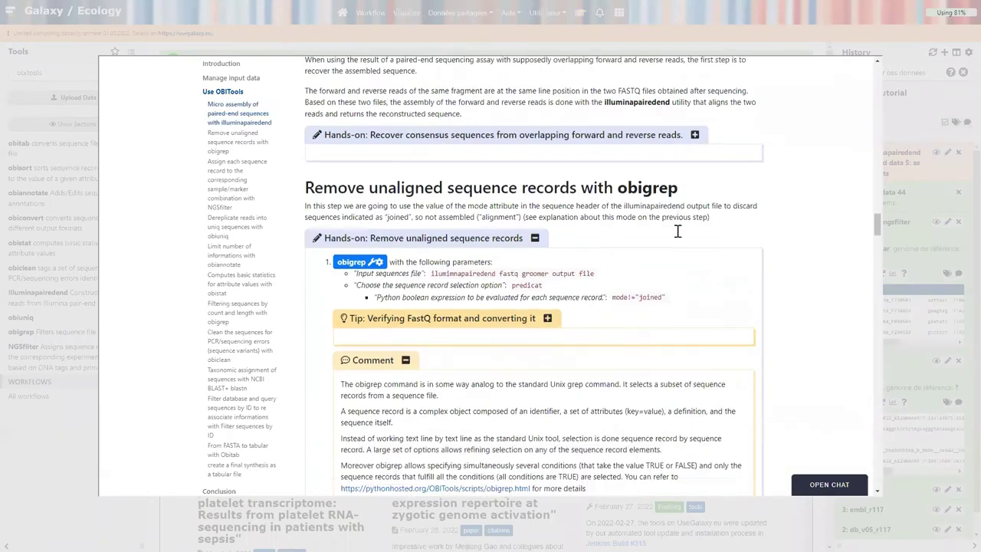
left_click(905, 113)
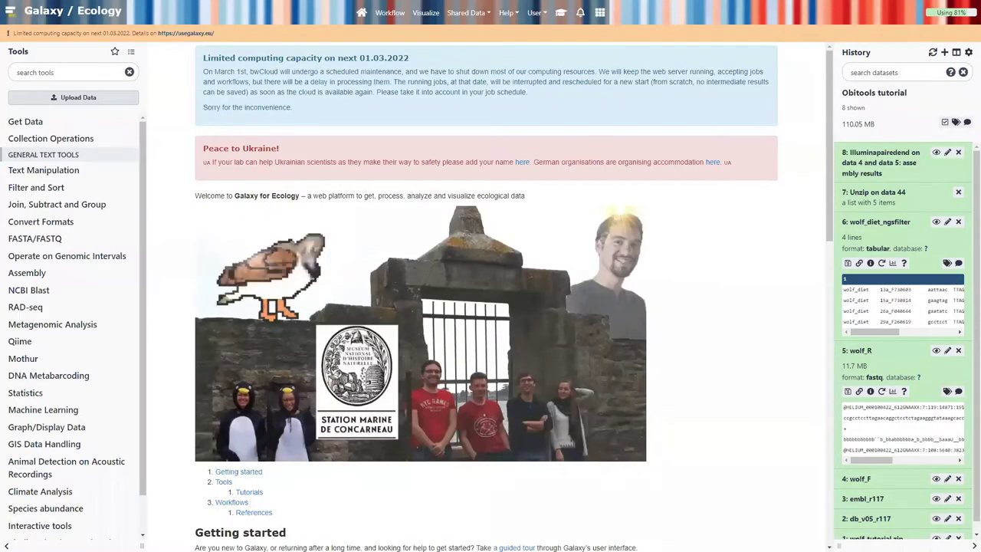
- View the full Illuminapairedend assembly results and examine the mode attribute in the sequence headers
left_click(873, 164)
left_click(935, 154)
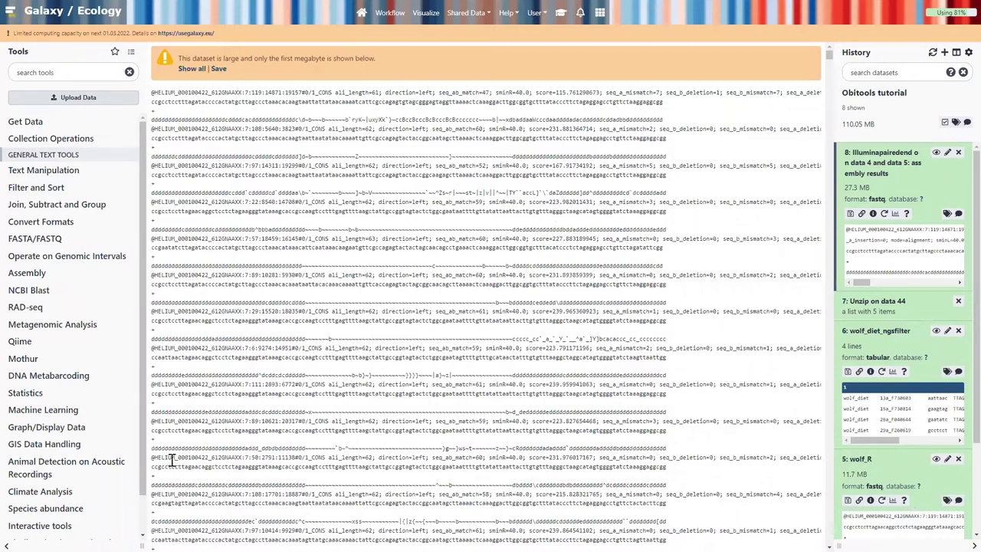
left_click(192, 69)
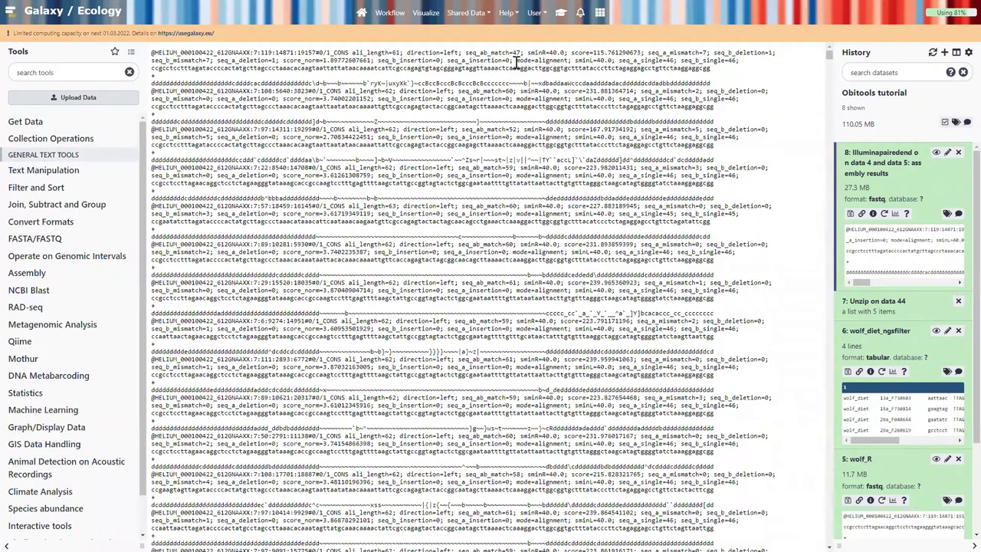
left_click_drag(517, 61, 569, 61)
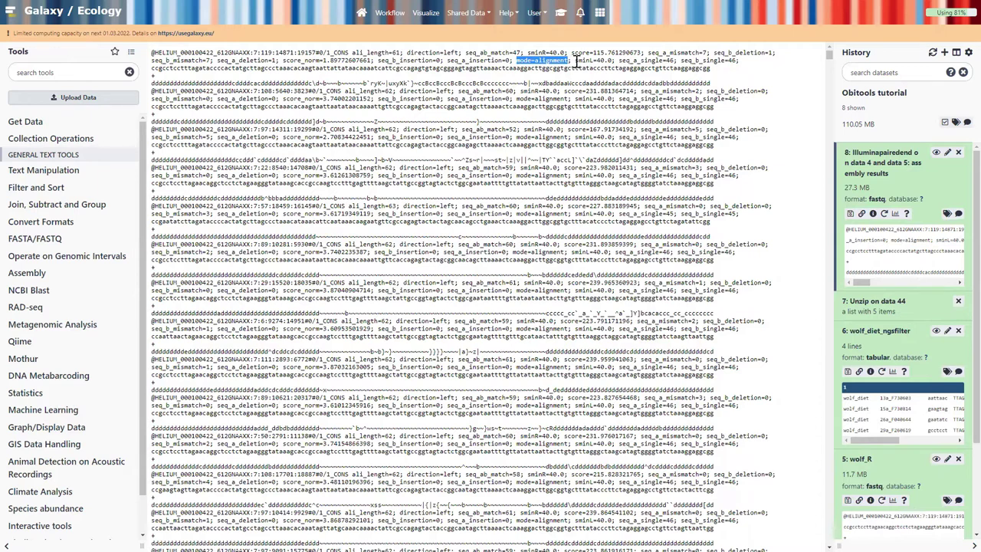
double_click(536, 100)
left_click(546, 140)
double_click(546, 139)
double_click(541, 174)
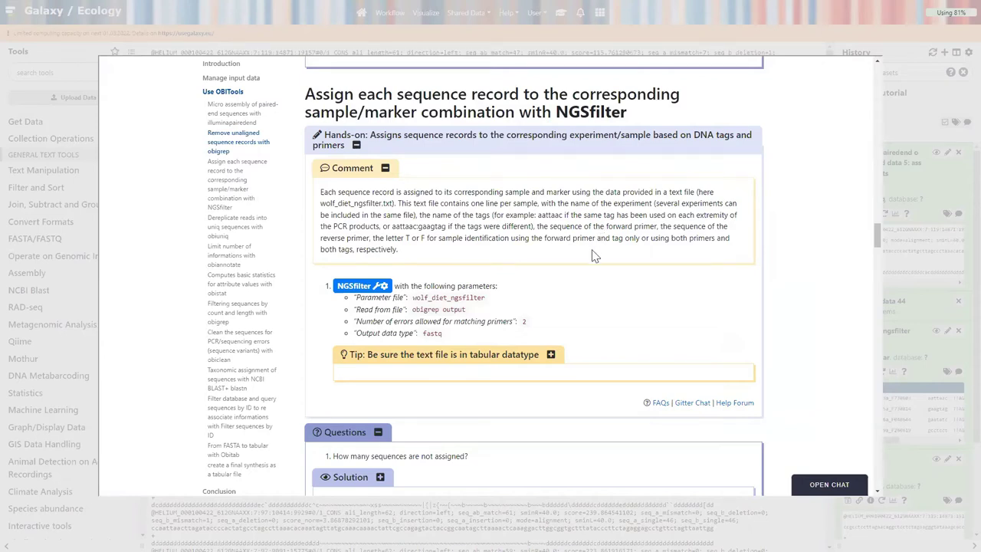
- Review the tutorial's NGSfilter section and the obigrep parameters for removing unaligned sequence records
scroll(590, 253, "down", 1)
scroll(590, 252, "down", 1)
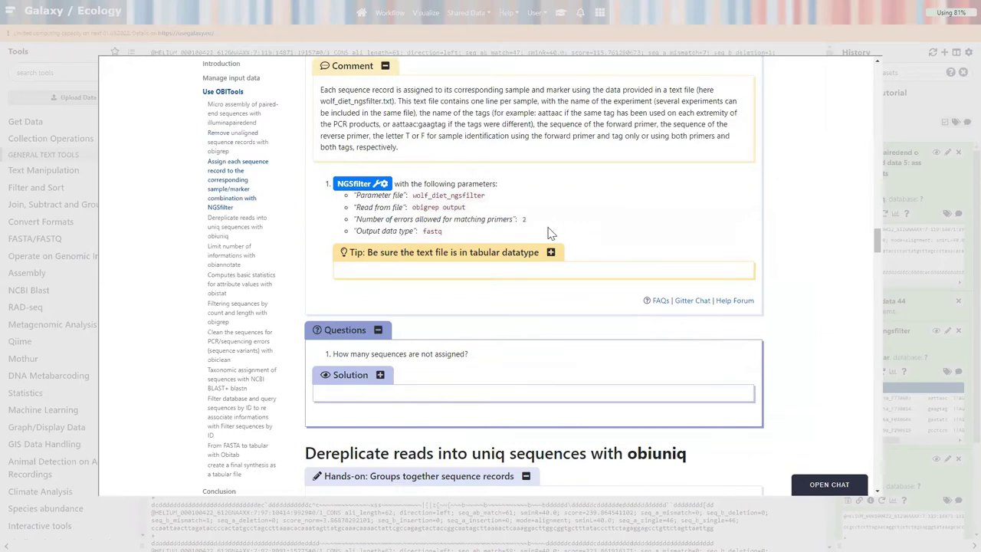
scroll(551, 230, "up", 1)
scroll(559, 232, "up", 2)
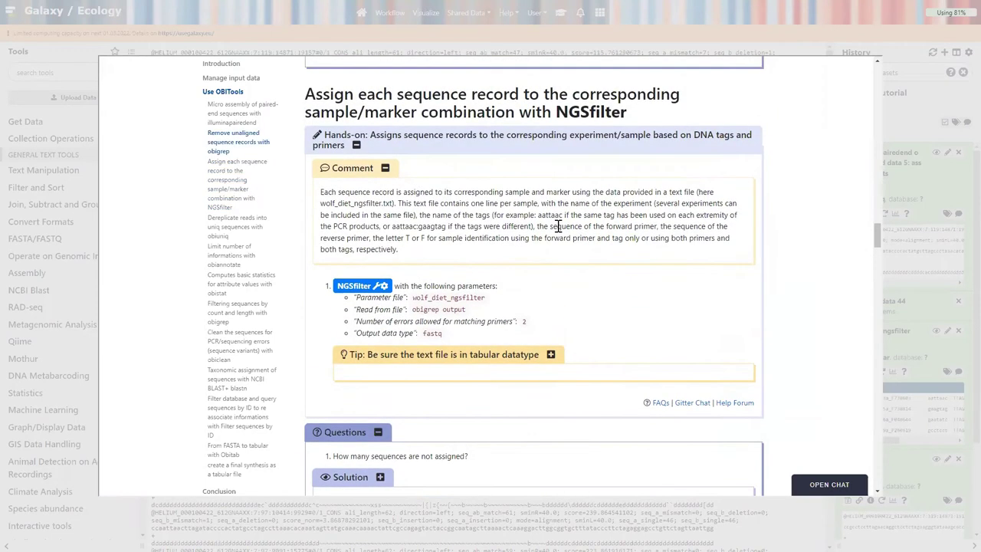
scroll(557, 225, "up", 6)
scroll(558, 224, "up", 7)
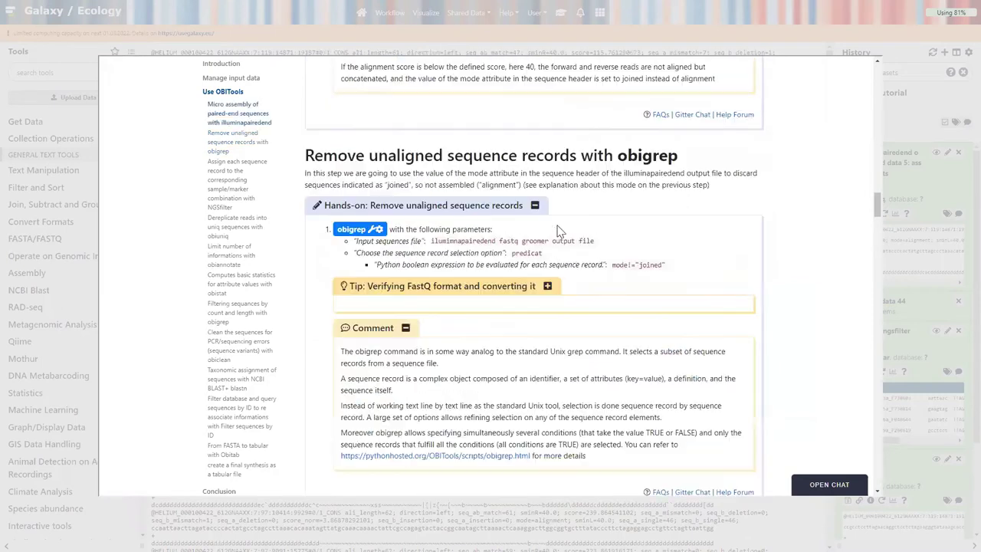
scroll(559, 231, "down", 1)
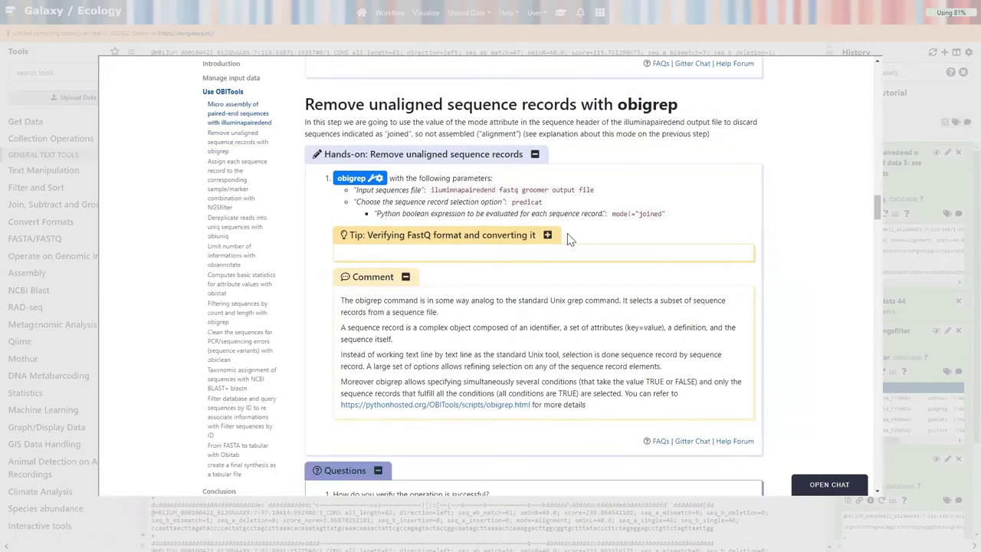
- Open the obigrep tool from the tutorial and check which datasets it offers as input sequences file
left_click(352, 181)
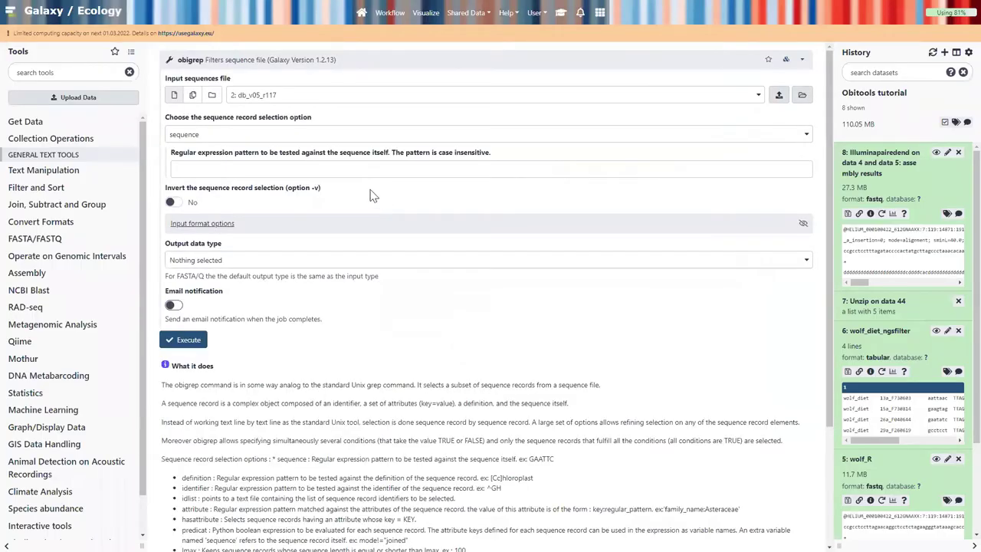
left_click(295, 95)
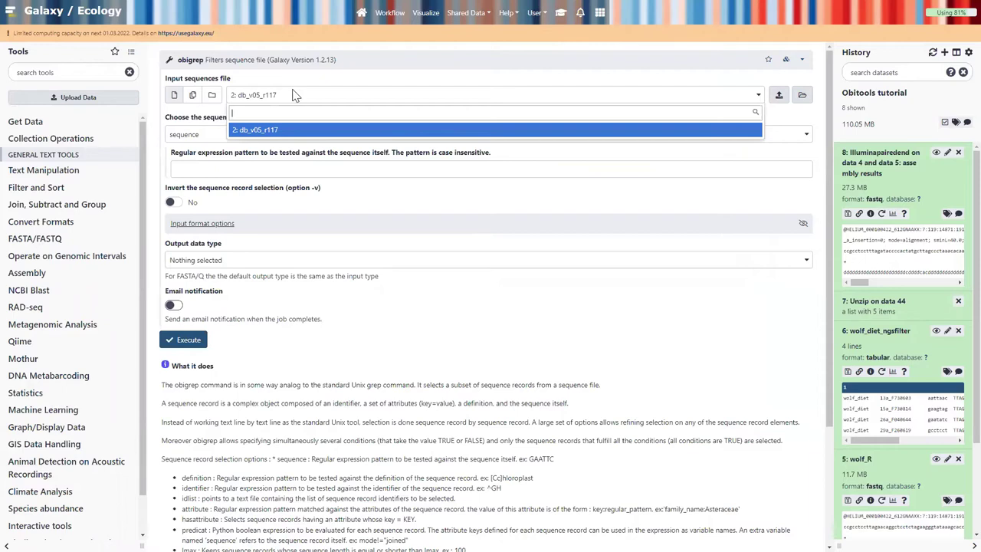
left_click(293, 97)
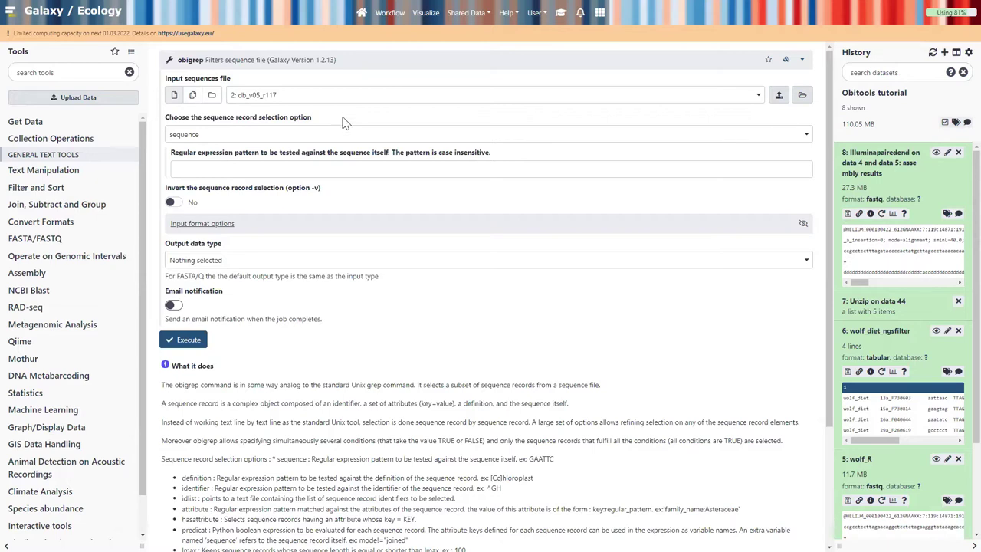
- Find the FastQC tool and run it on the Illuminapairedend assembly results
left_click(110, 74)
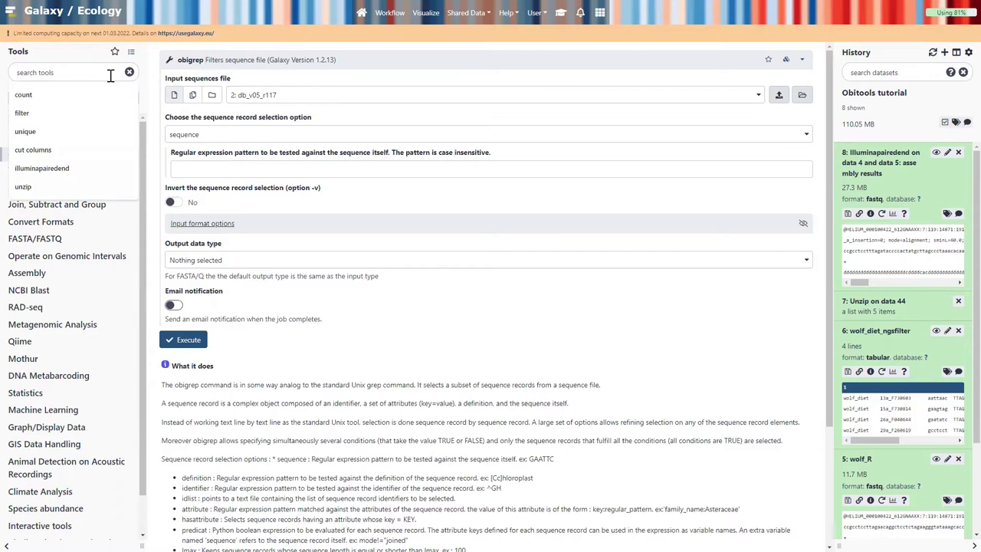
type("fastqc")
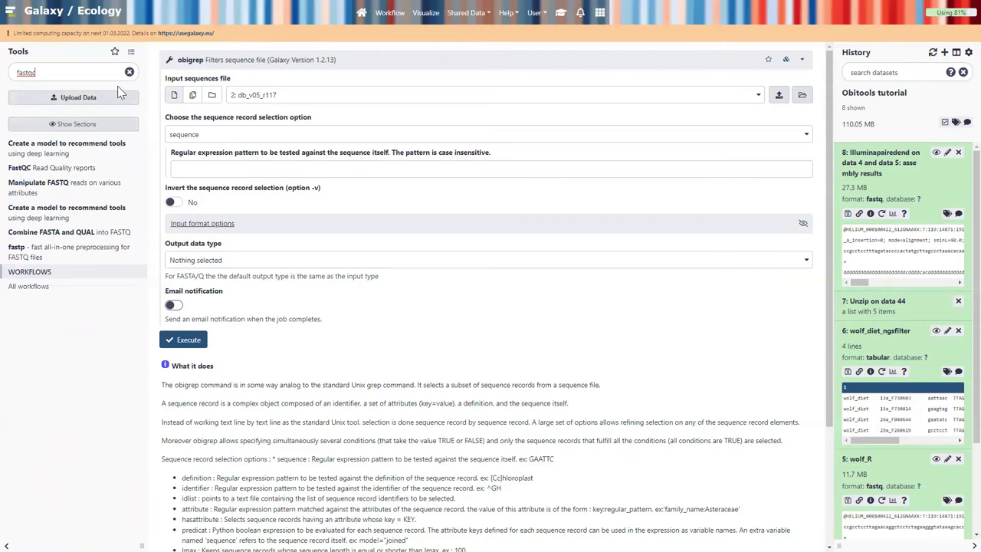
left_click(64, 170)
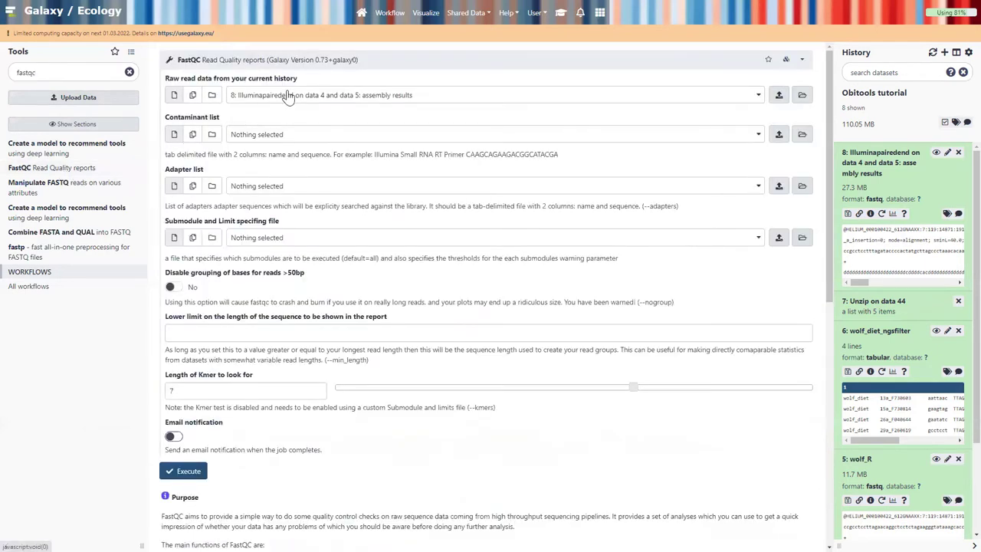
left_click(181, 470)
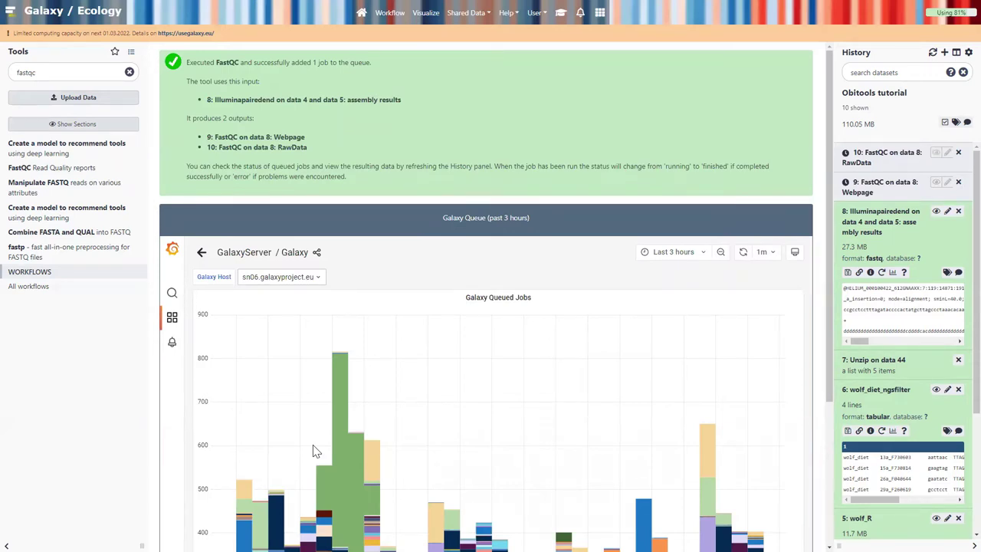
mouse_move(320, 444)
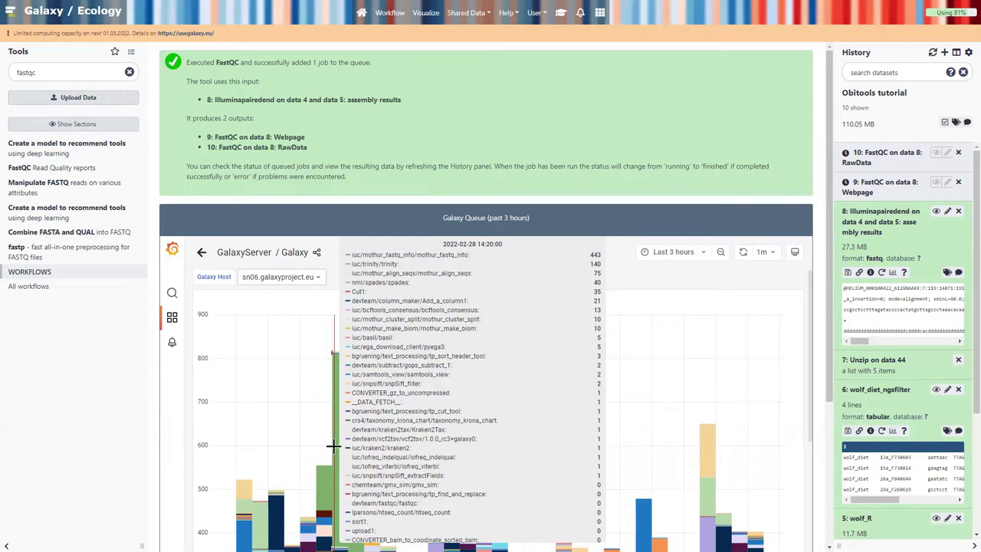
- View the FastQC webpage report for the Illuminapairedend assembly results and check the quality encoding in the basic statistics
key("ctrl+0")
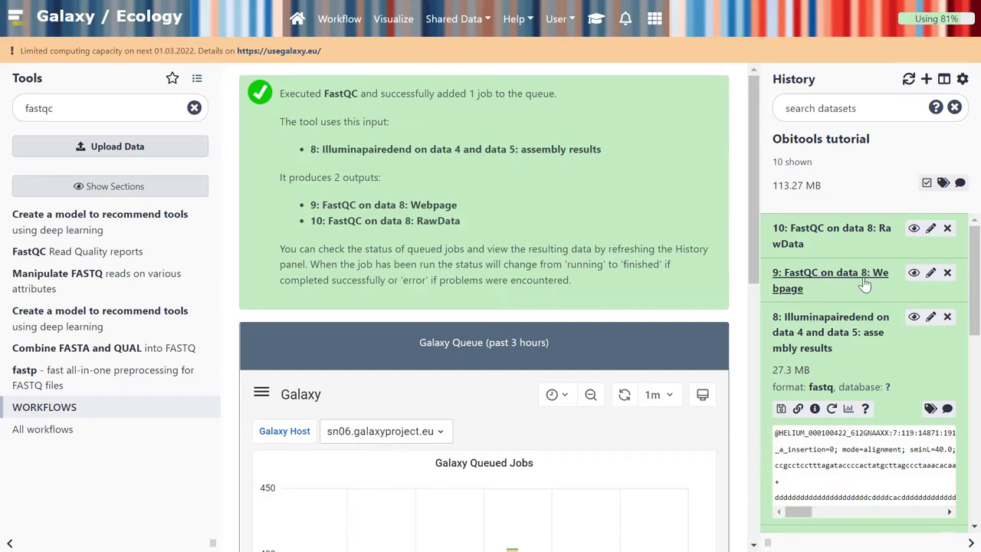
left_click(913, 274)
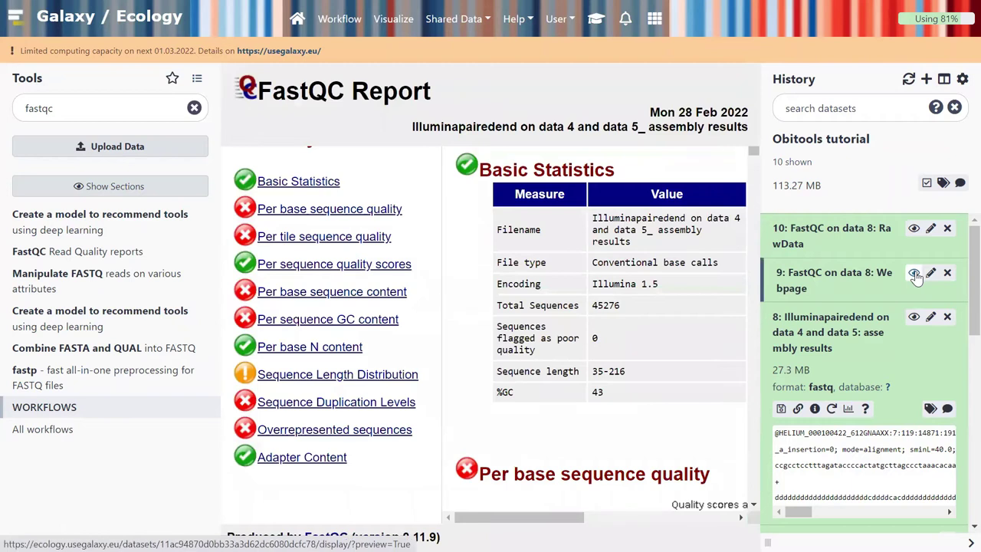
left_click_drag(682, 290, 496, 286)
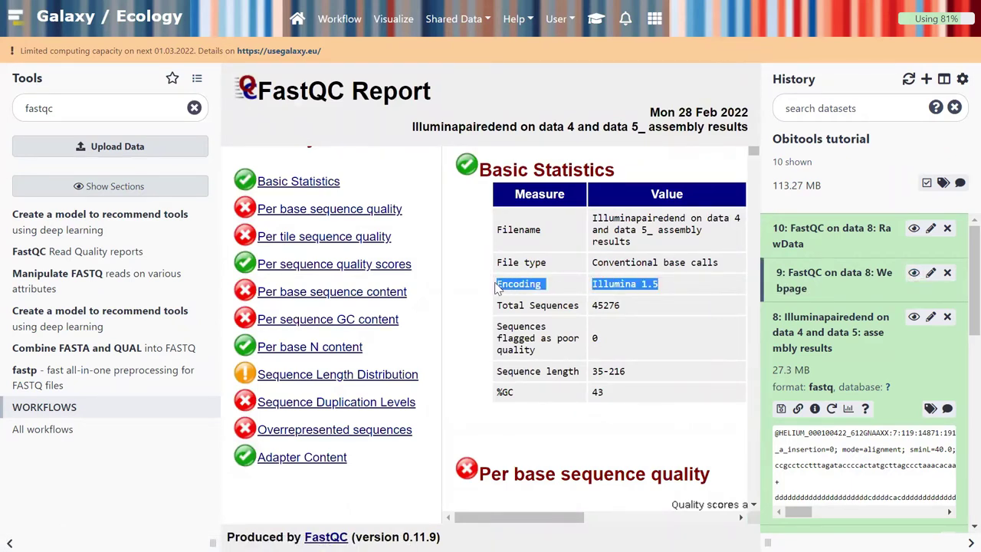
left_click(680, 285)
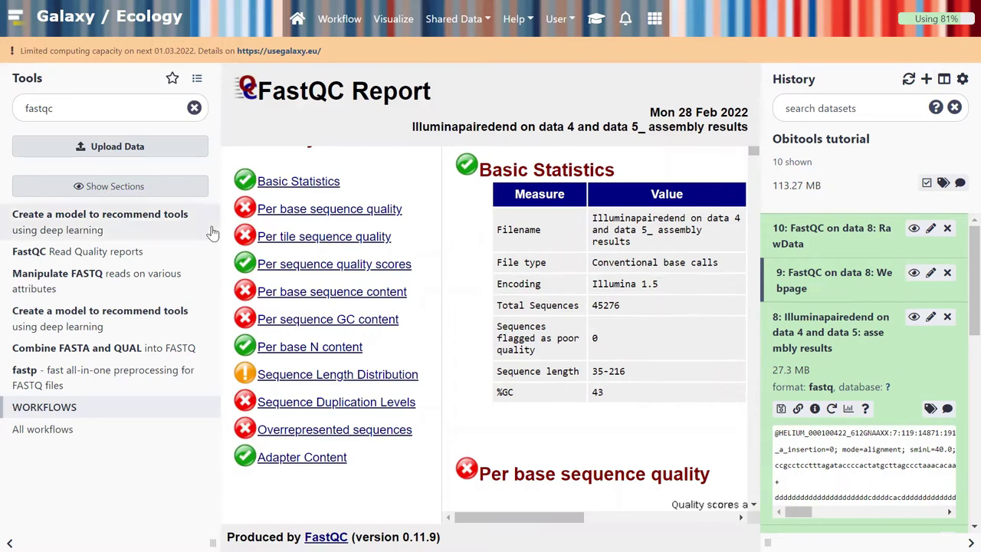
- Run FASTQ Groomer on the Illuminapairedend assembly results with input quality scores type Illumina 1.3-1.7, and view its output
double_click(110, 105)
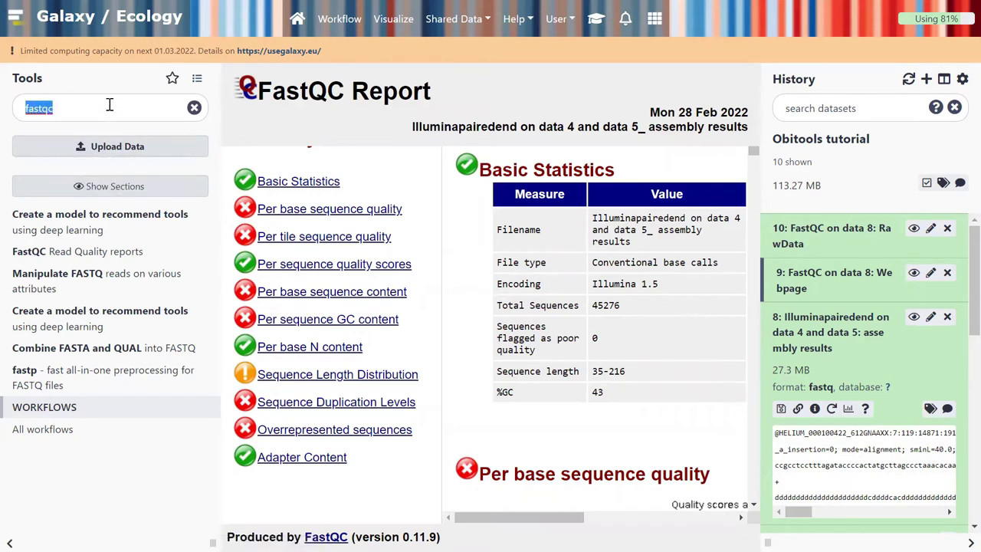
type("fastq ")
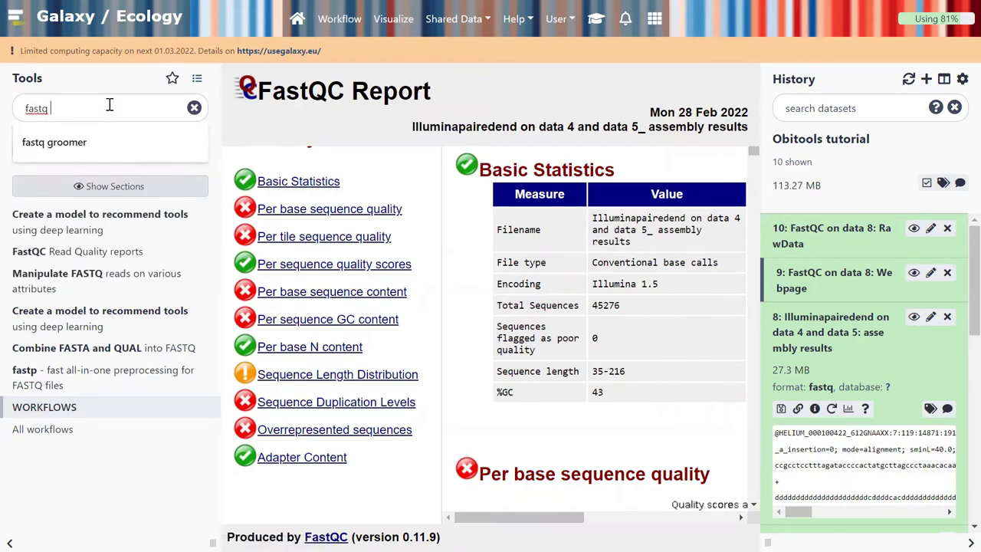
type("groomer")
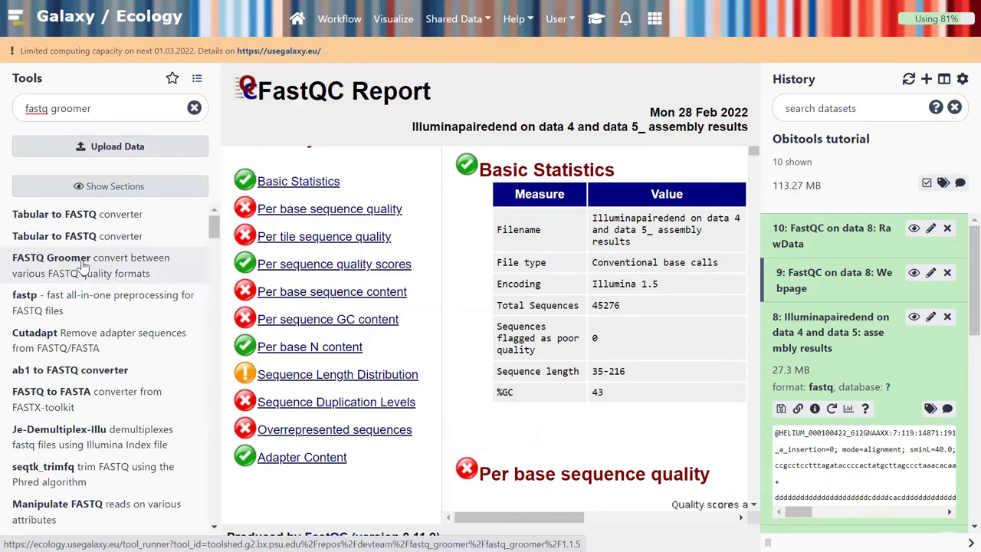
left_click(84, 265)
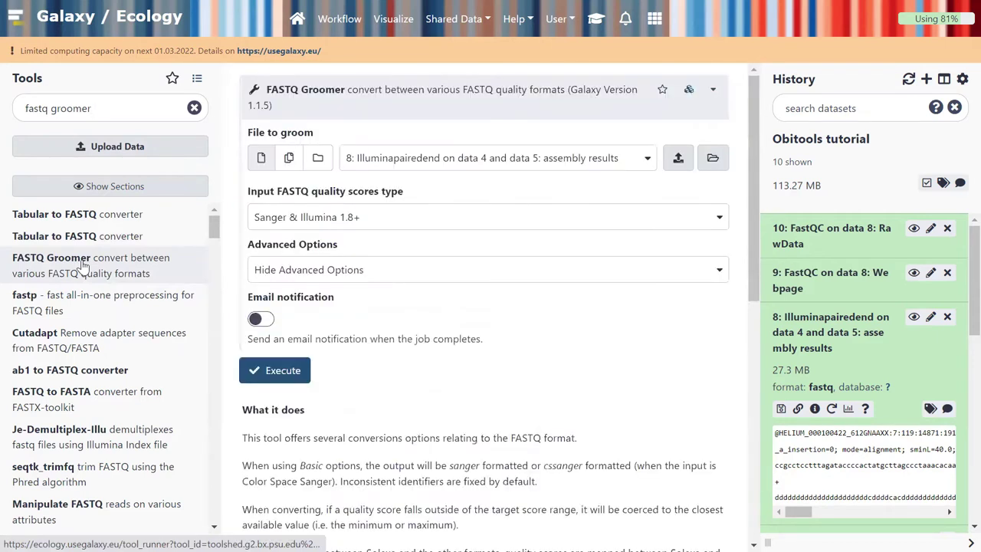
left_click(346, 218)
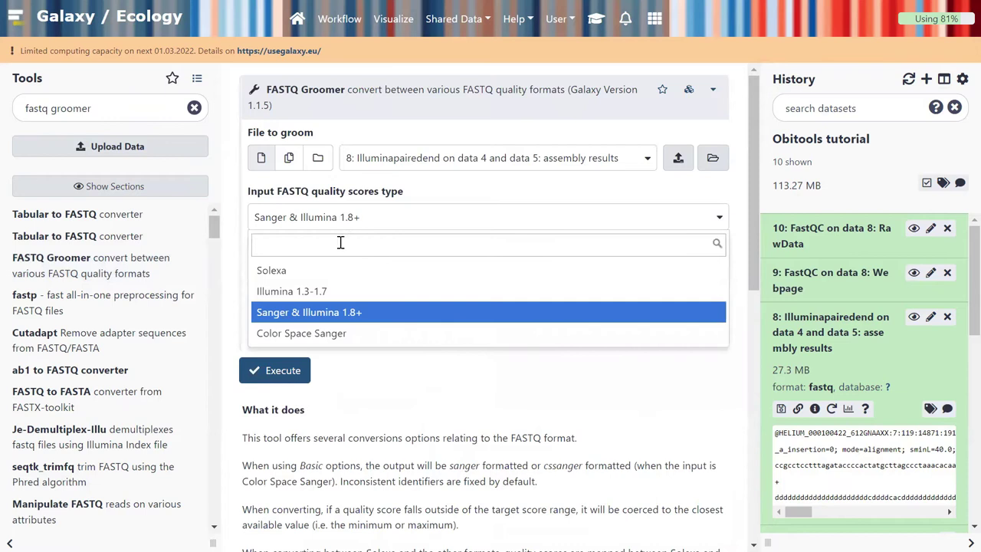
left_click(328, 299)
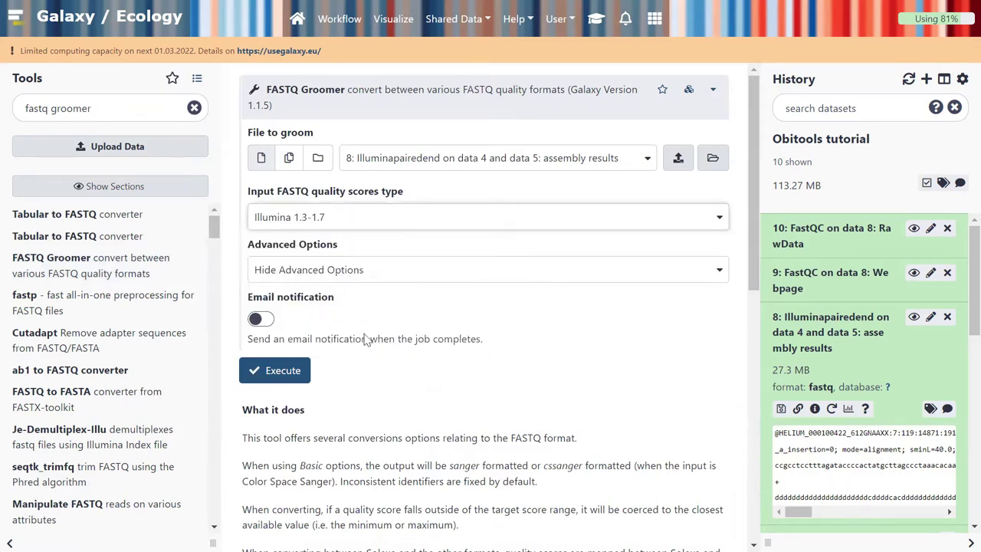
left_click(273, 375)
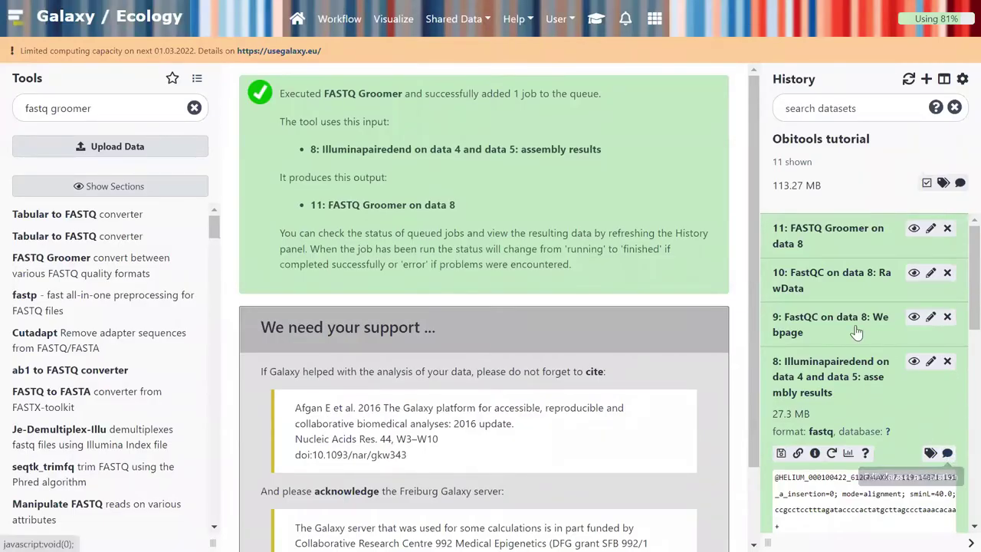
left_click(916, 232)
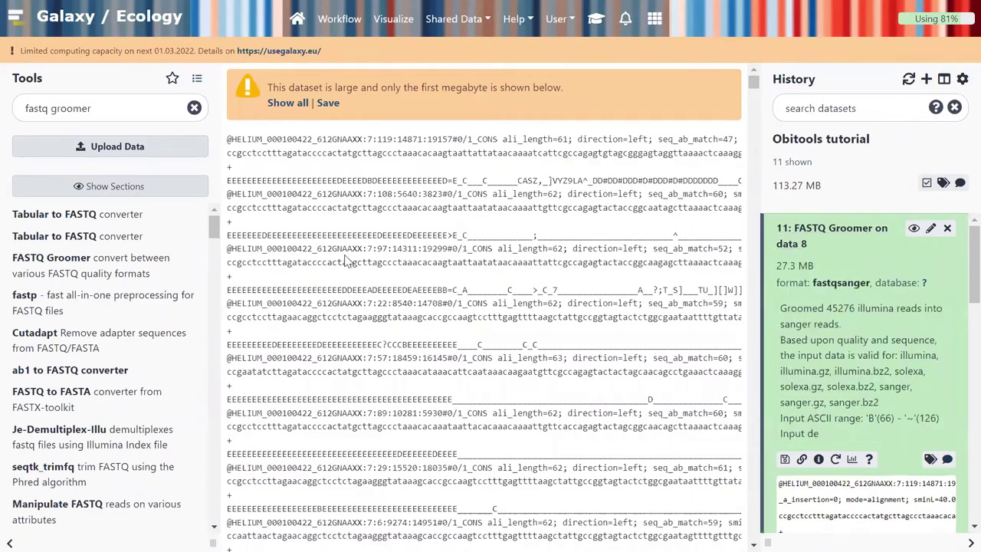
- Find the obigrep tool among the obitools and use the FASTQ Groomer output as its input sequences file
double_click(110, 105)
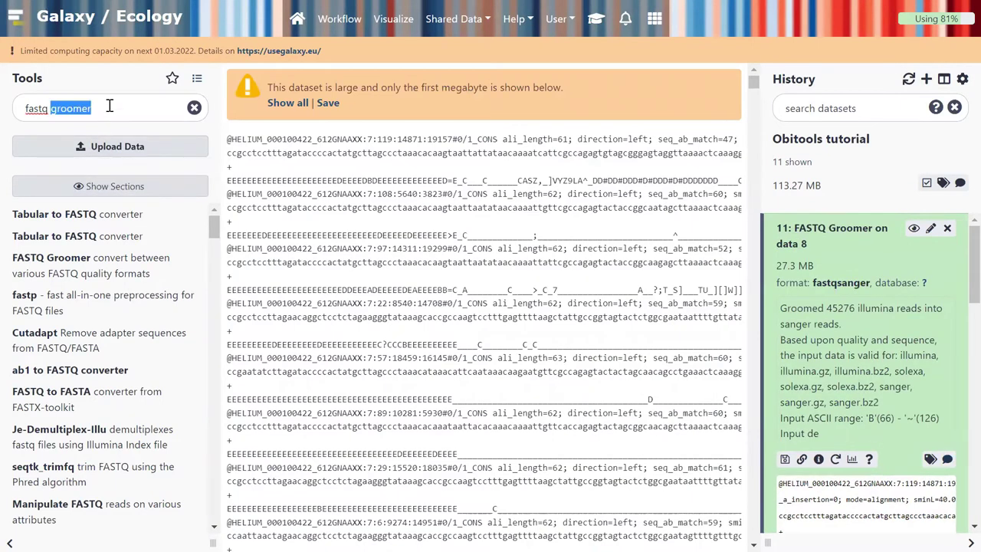
triple_click(110, 106)
type("obitools")
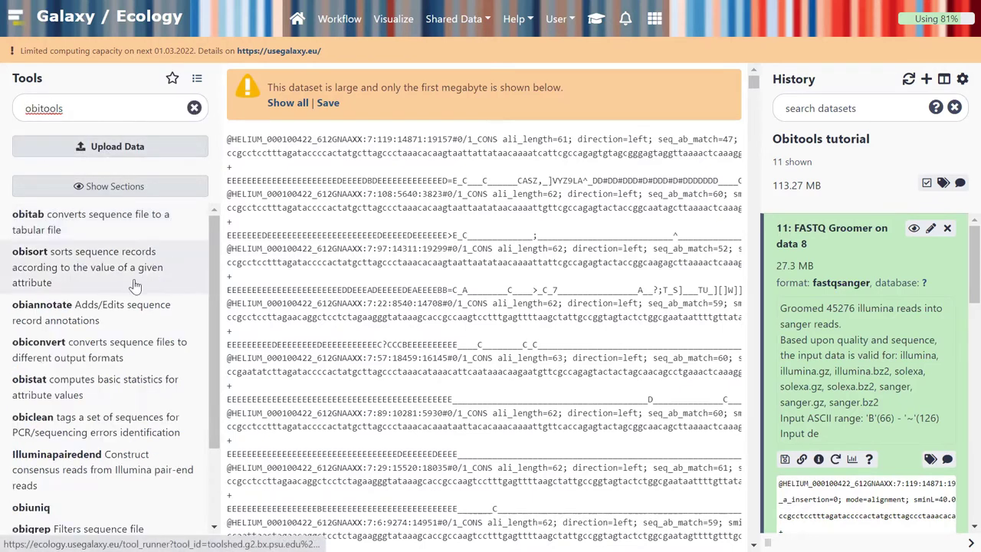
scroll(114, 421, "down", 1)
scroll(113, 421, "down", 3)
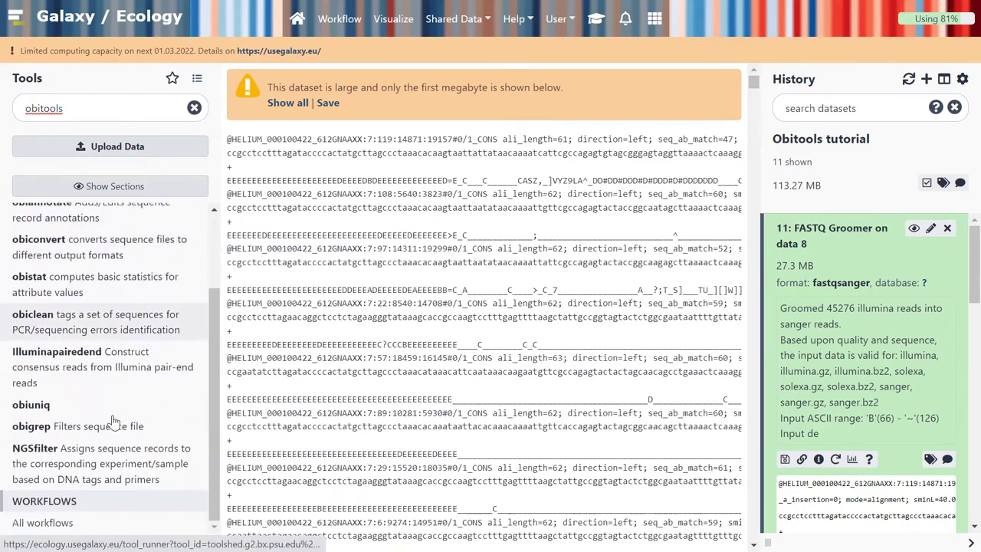
left_click(111, 427)
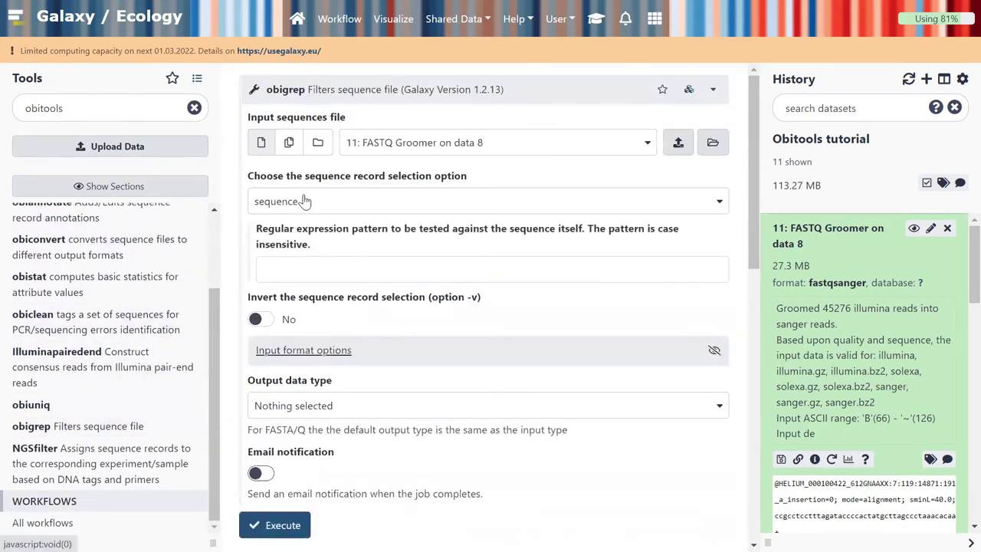
left_click(395, 145)
left_click(395, 146)
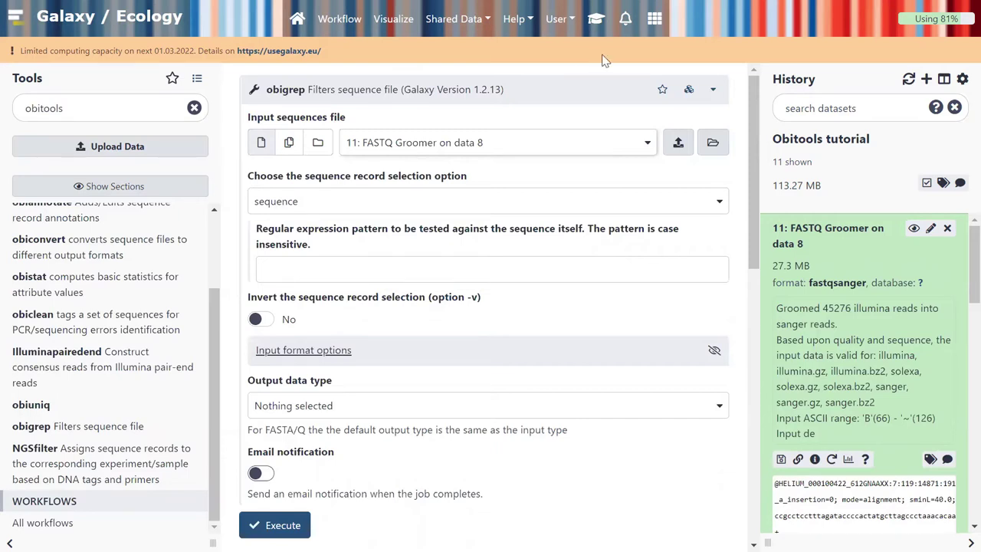
- Review the obigrep parameters in the training tutorial and copy the expression mode!="joined" from them
left_click(597, 21)
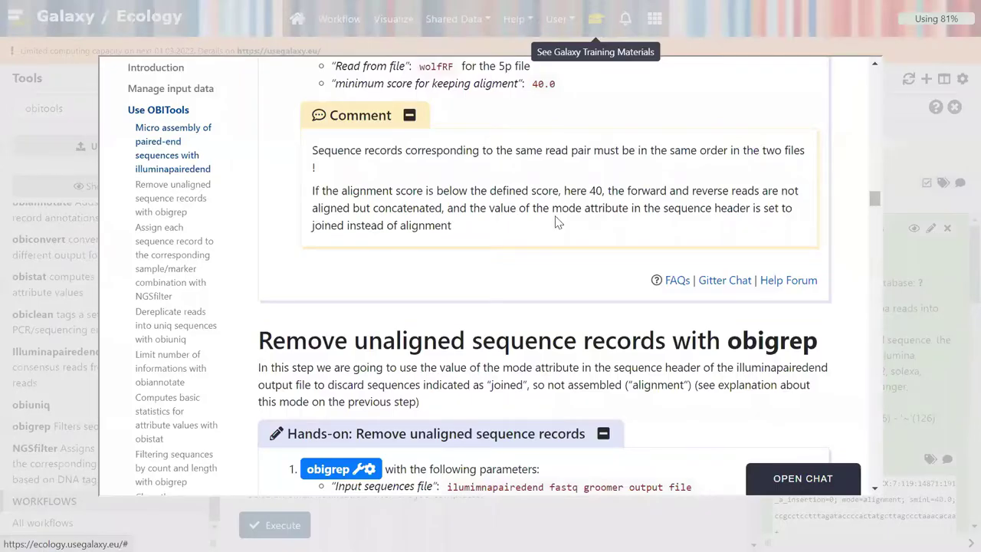
scroll(557, 314, "up", 3)
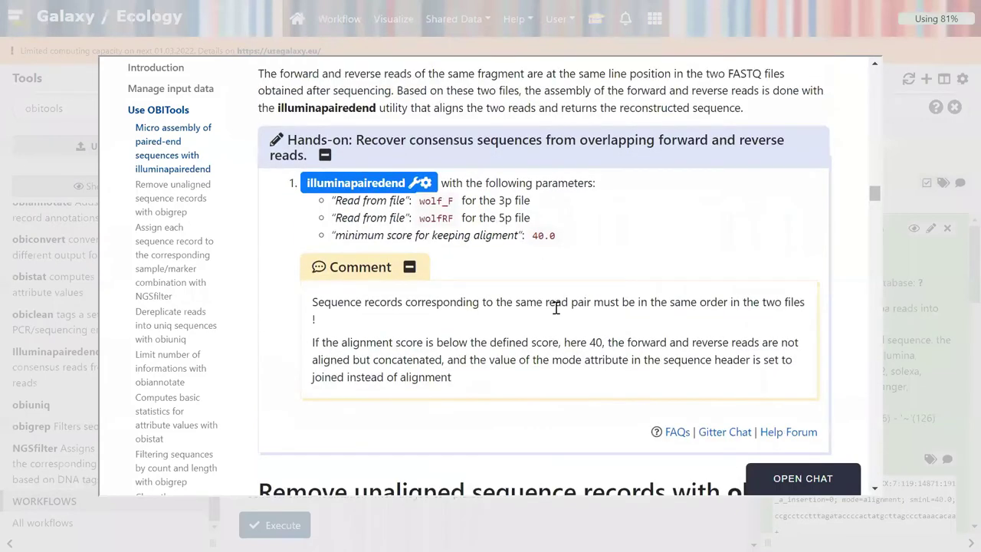
scroll(557, 315, "up", 1)
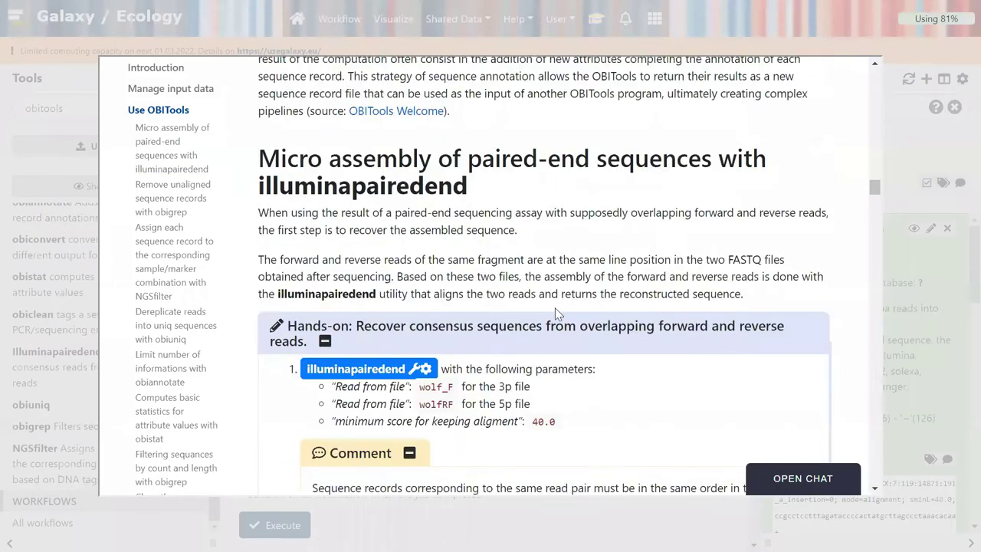
scroll(557, 314, "down", 7)
scroll(530, 215, "down", 1)
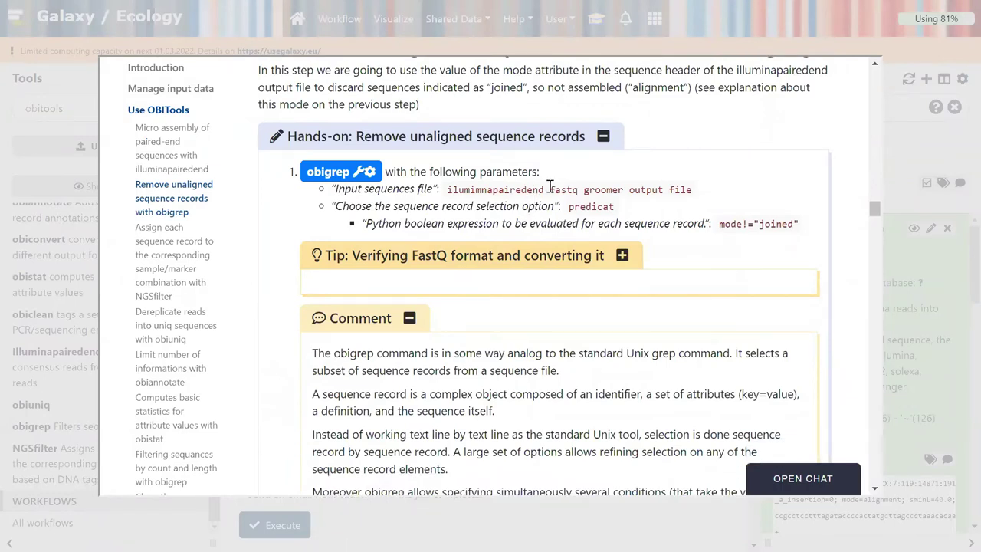
scroll(549, 188, "down", 1)
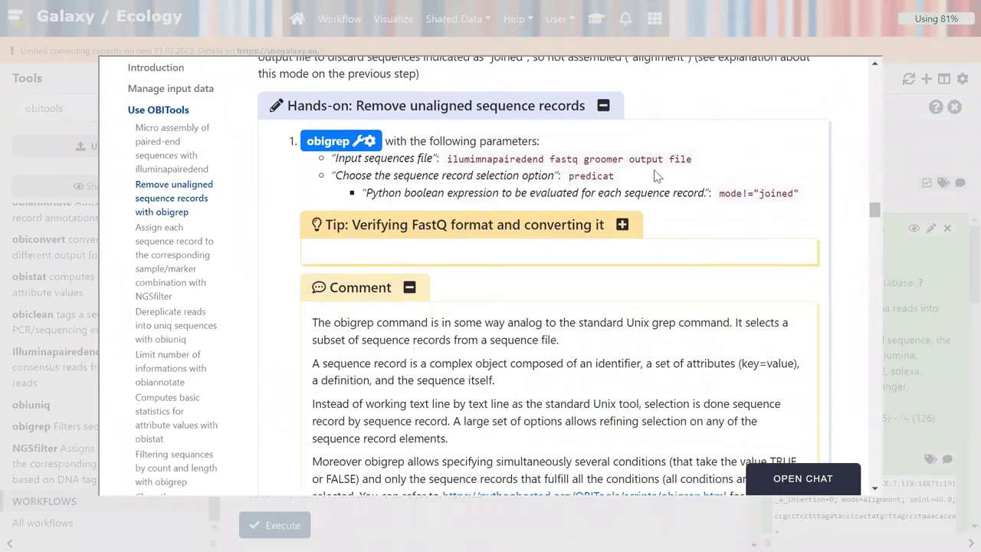
left_click_drag(719, 193, 802, 198)
key("ctrl+c")
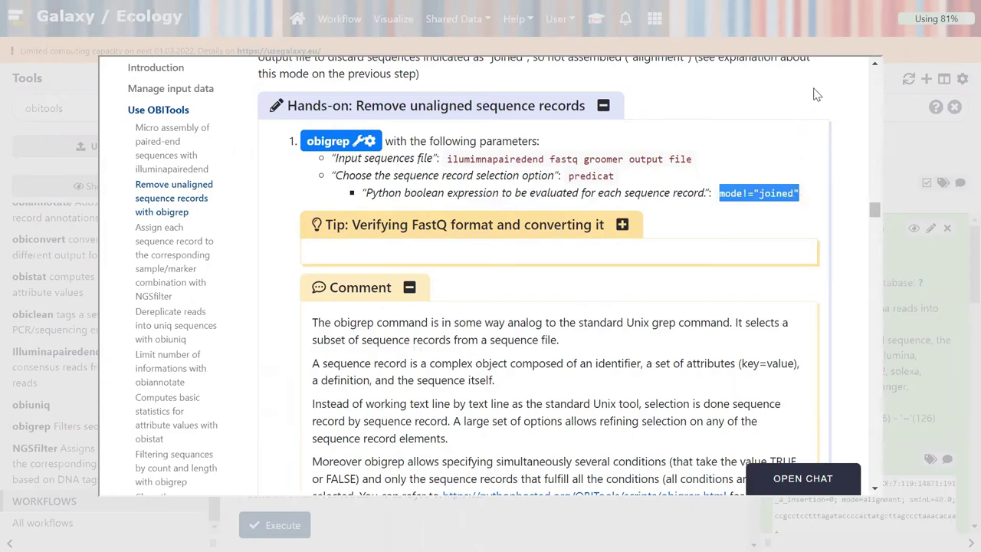
left_click(914, 138)
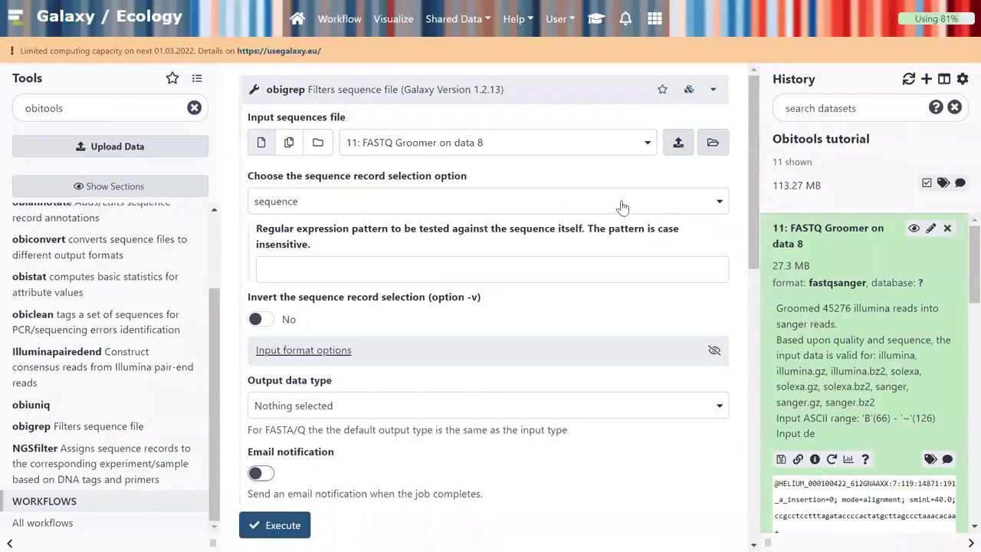
- Run obigrep on the groomed reads with the predicat selection option and the Python boolean expression mode!="joined"
left_click(499, 207)
left_click(456, 380)
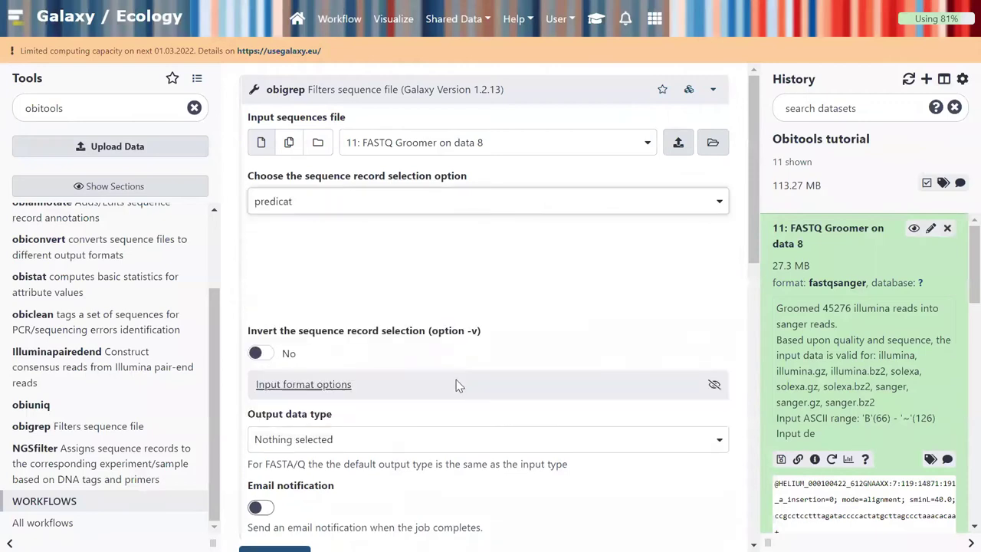
left_click(410, 255)
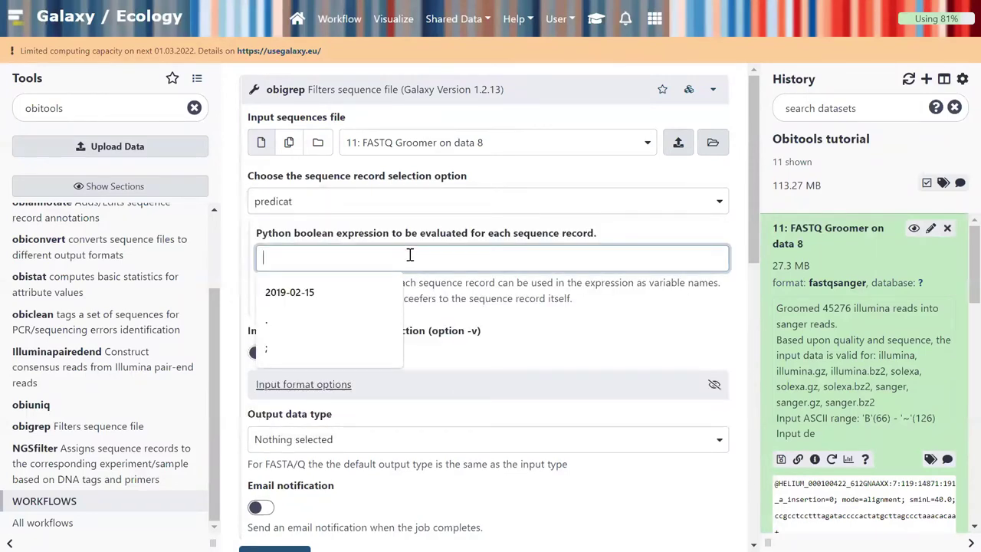
key("ctrl+v")
left_click(470, 310)
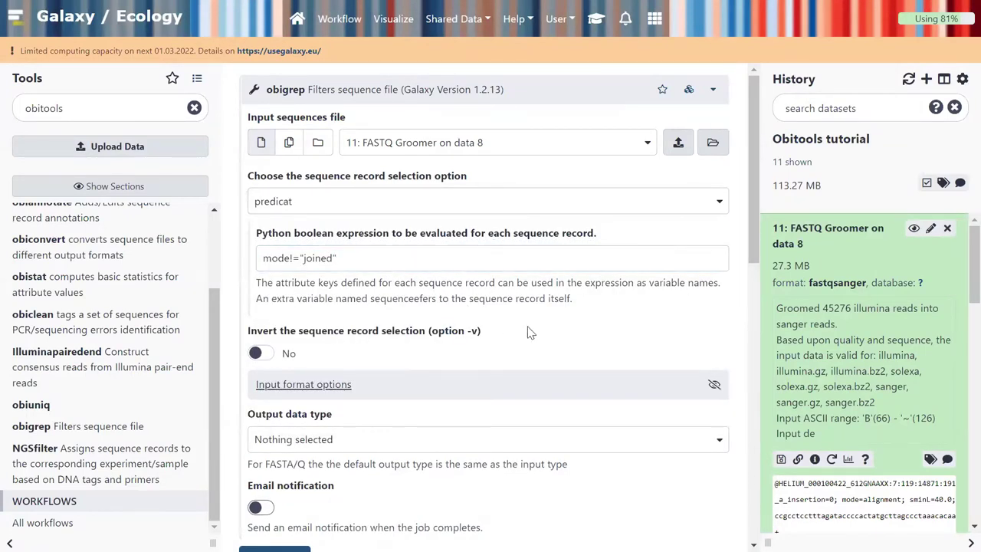
scroll(527, 332, "down", 2)
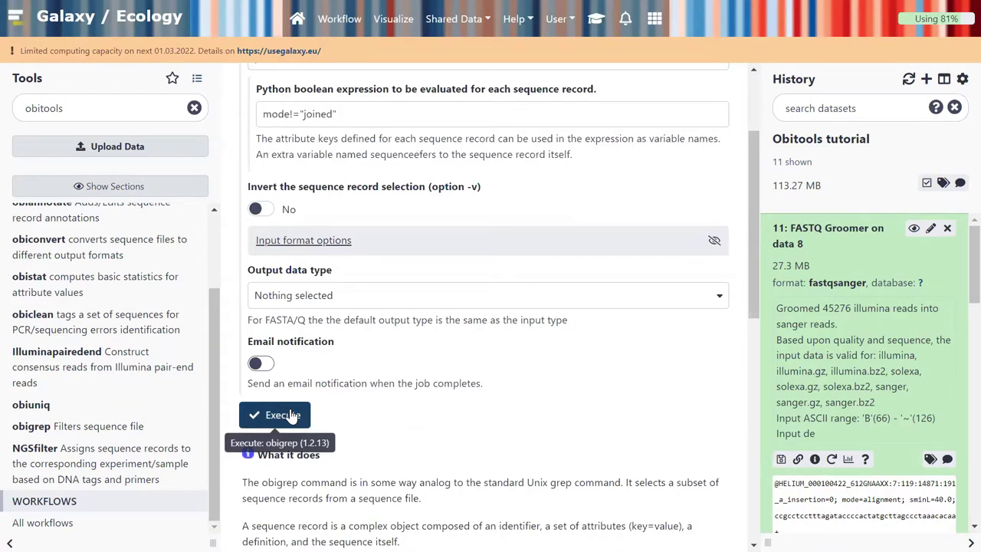
left_click(288, 415)
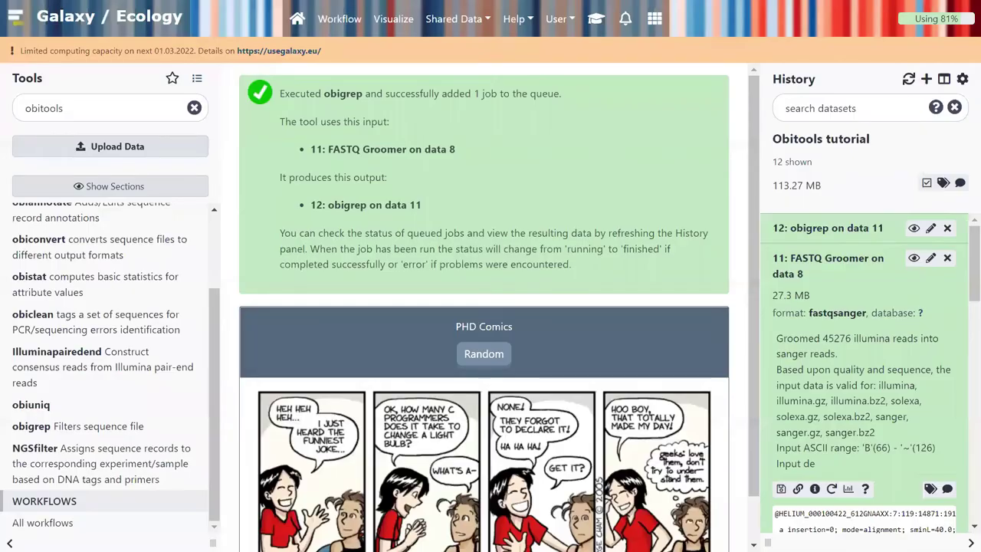
- View the obigrep output dataset and search its displayed content for "join"
left_click(837, 228)
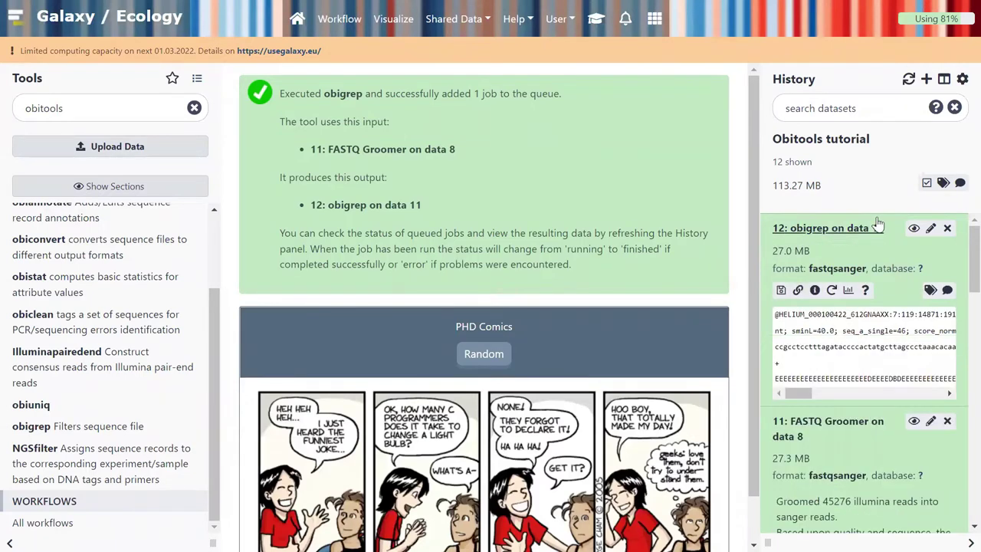
left_click(915, 231)
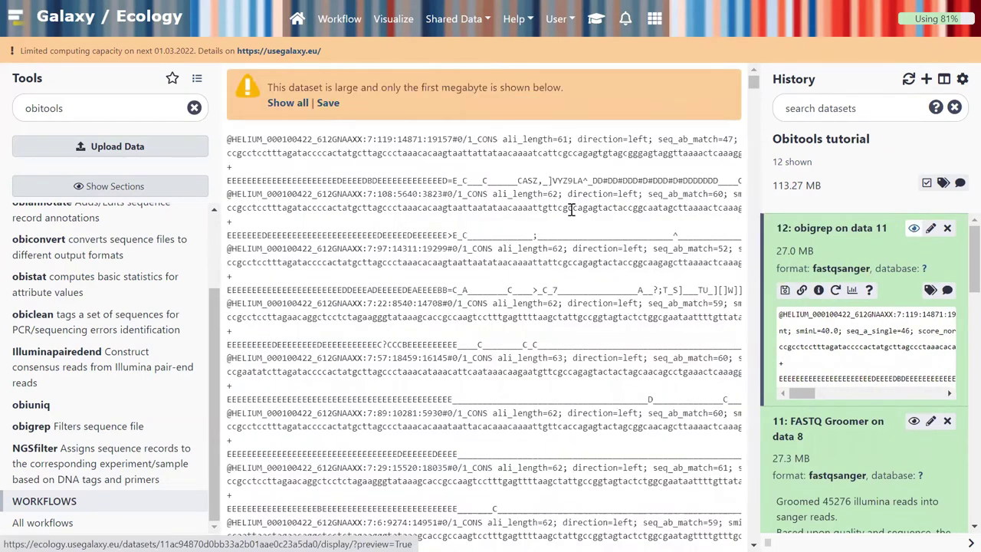
left_click(287, 103)
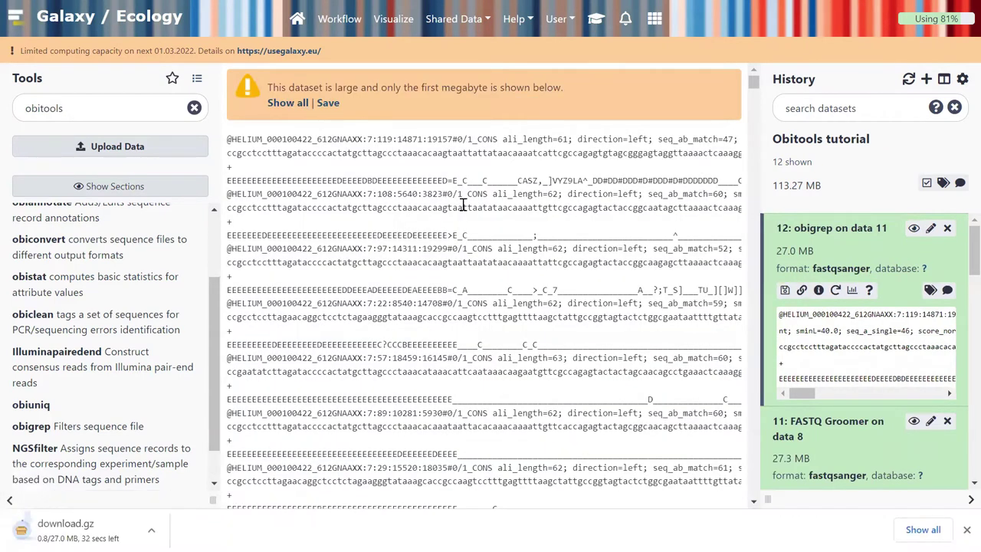
left_click(967, 530)
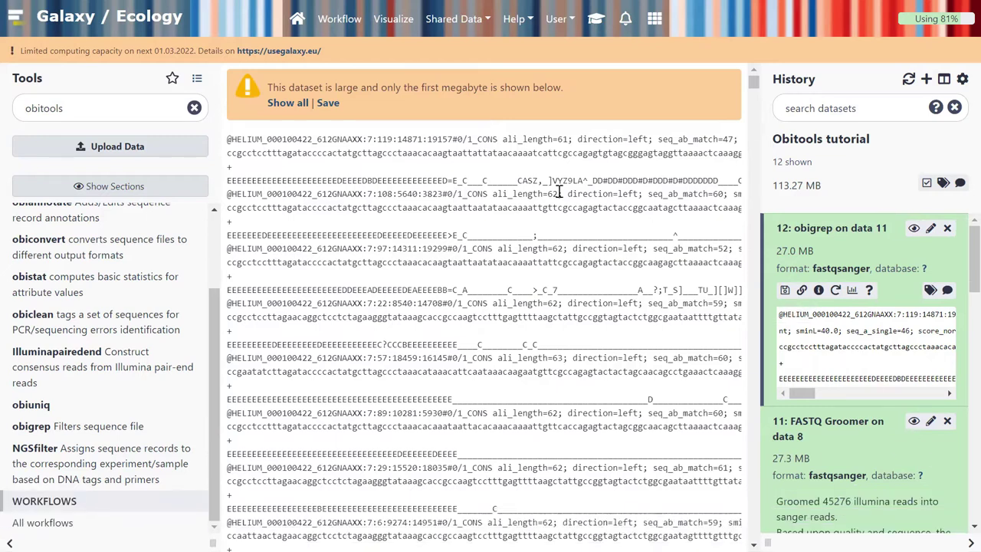
key("ctrl+f")
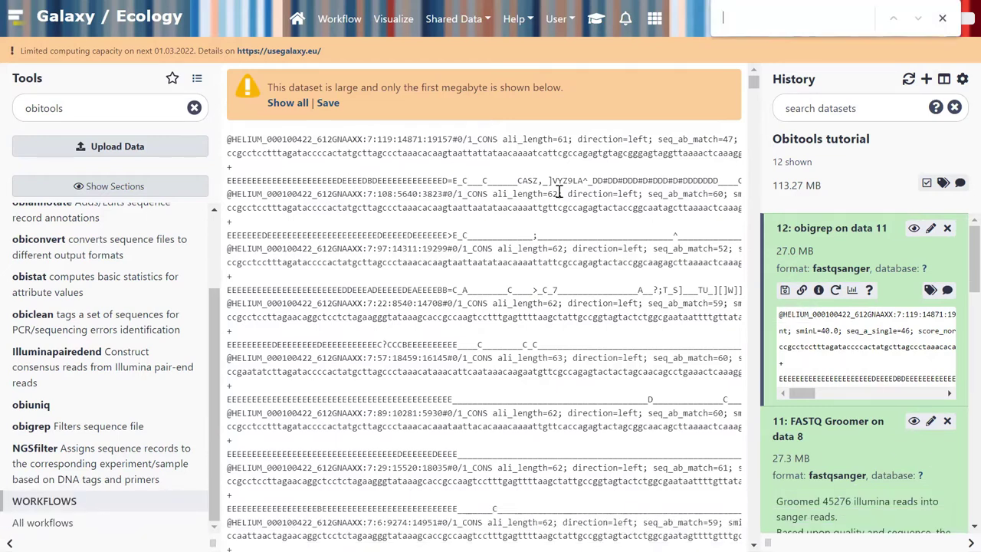
type("join")
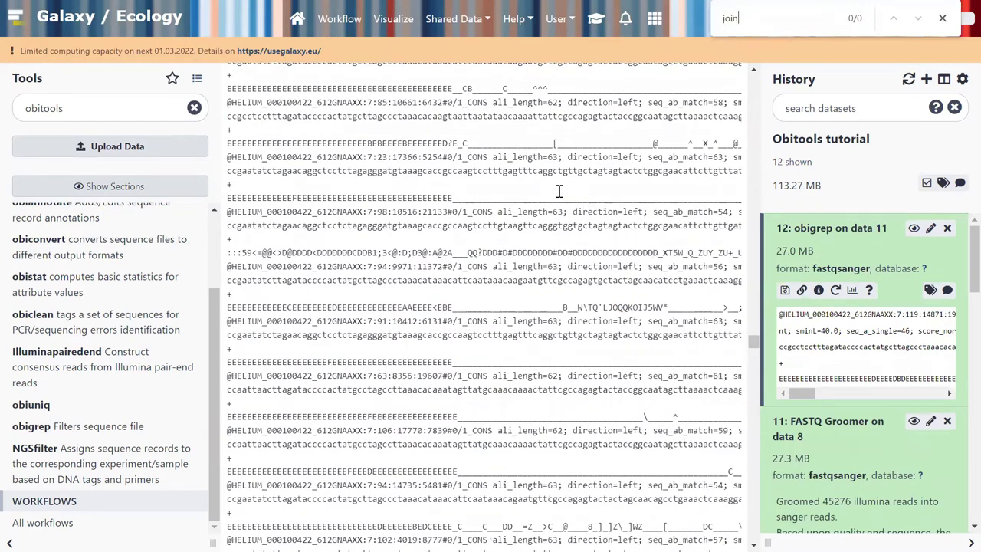
- Extend the text search in the displayed obigrep output to "joined" and collapse that dataset's details
type("ed")
scroll(613, 153, "up", 3)
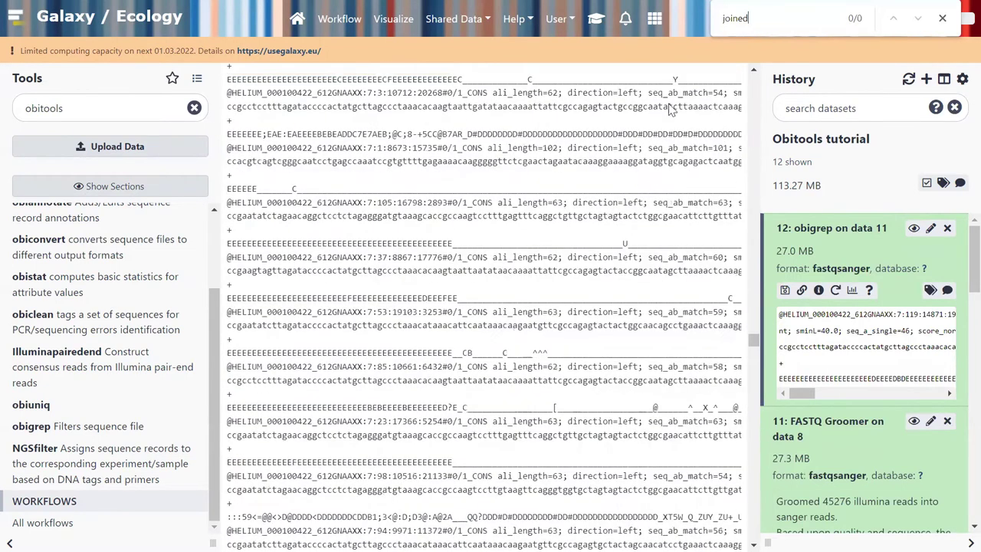
left_click(816, 230)
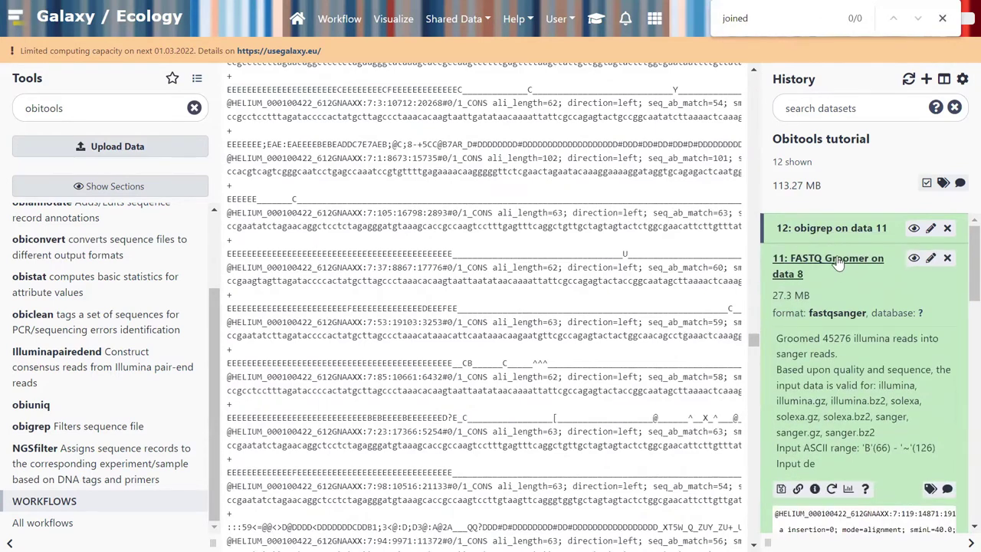
- Display the FASTQ Groomer output and examine the first "joined" match, highlighting its mode=joined attribute
left_click(915, 259)
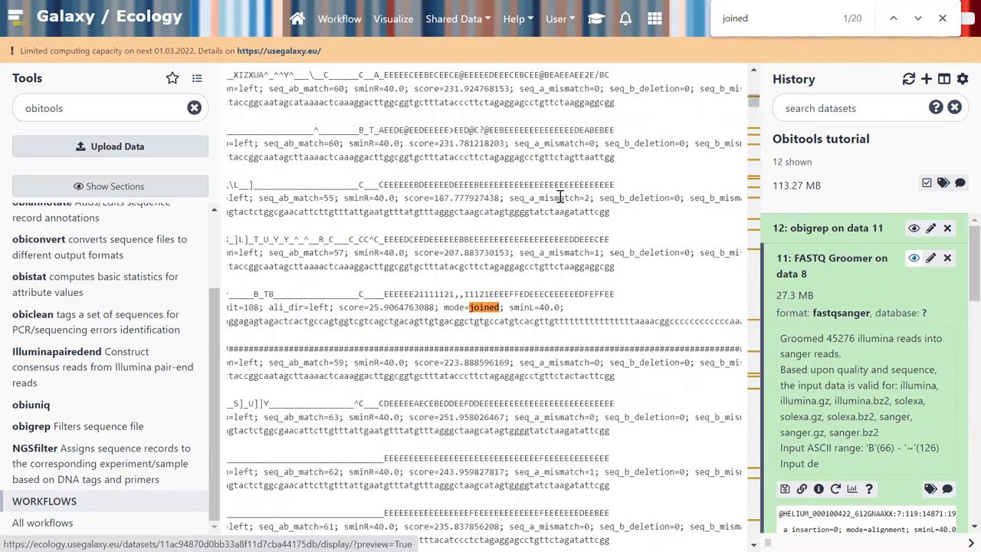
scroll(560, 197, "up", 1)
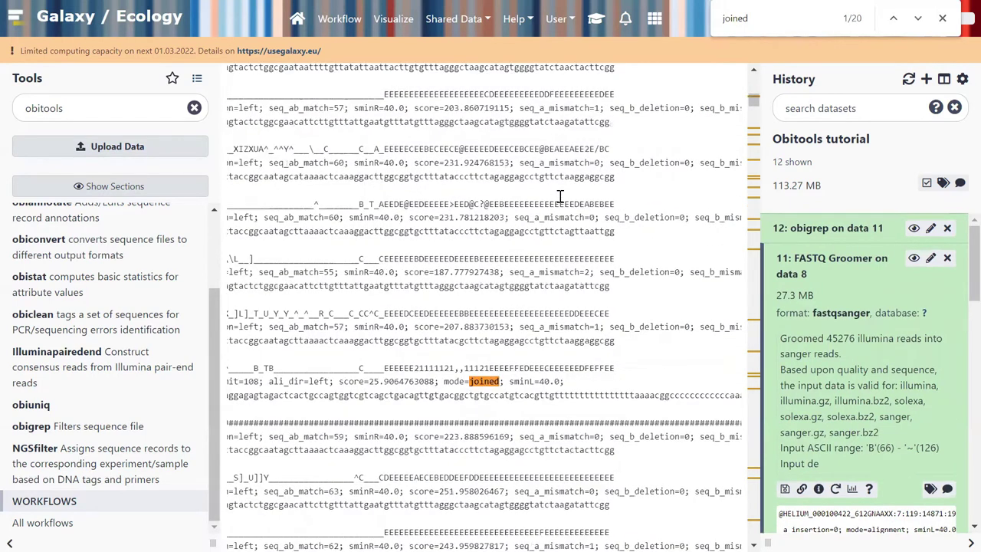
scroll(560, 201, "down", 2)
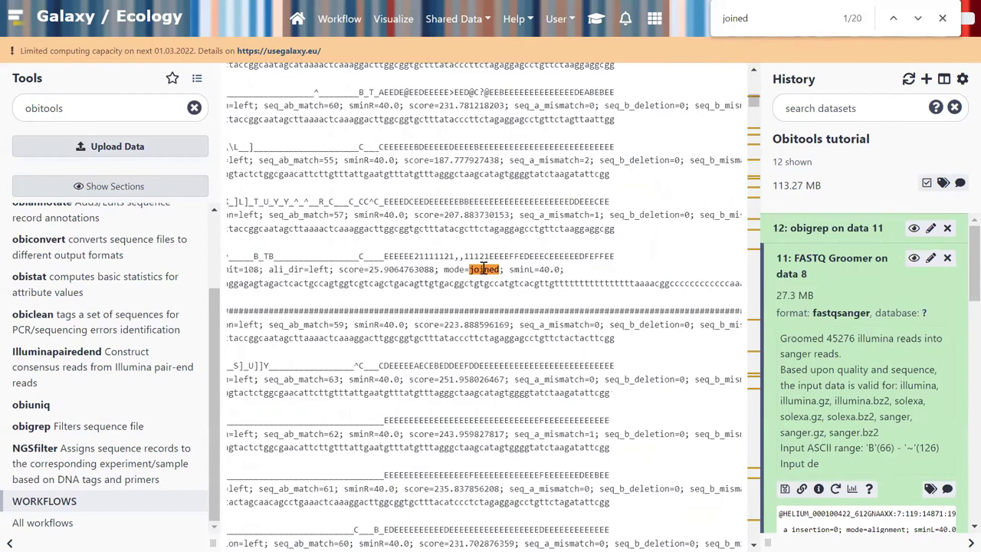
left_click_drag(444, 270, 502, 269)
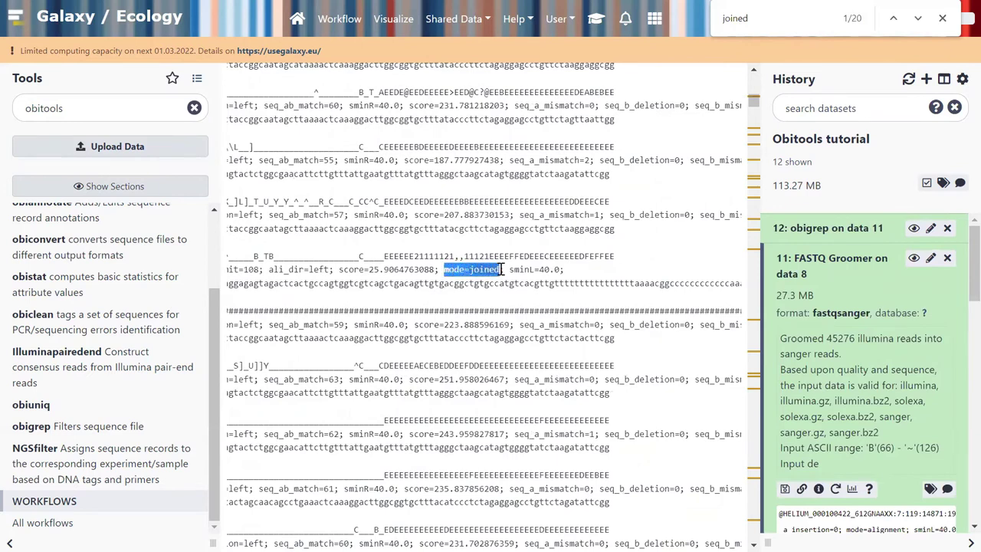
scroll(539, 280, "down", 1)
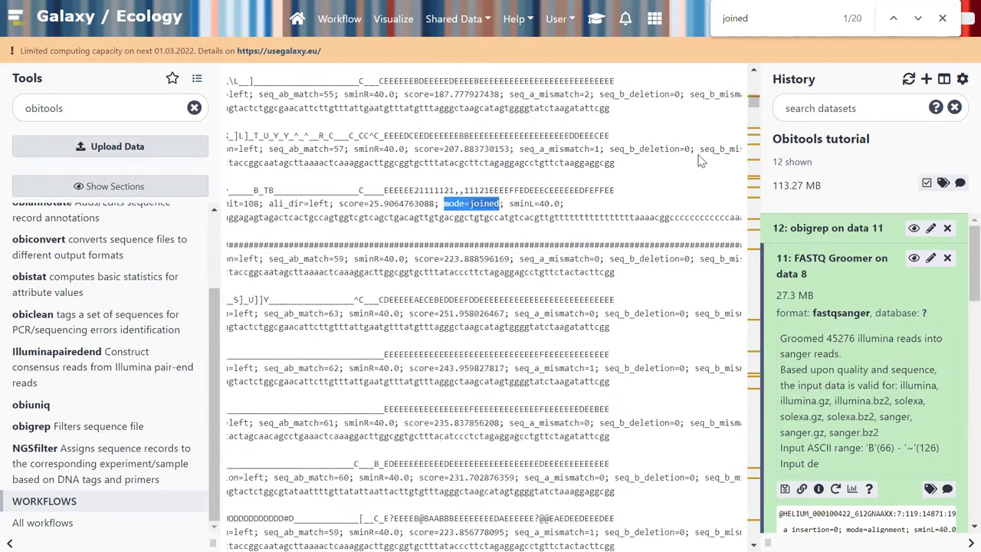
- Step through four further "joined" matches in the FASTQ Groomer output and close the text search
left_click(924, 27)
left_click(923, 27)
left_click(921, 28)
left_click(919, 28)
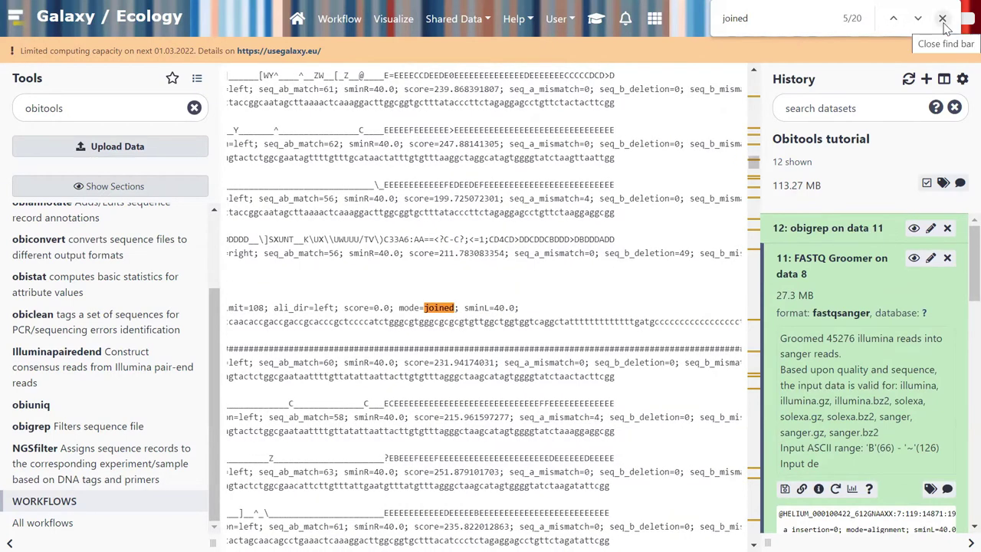
left_click(943, 18)
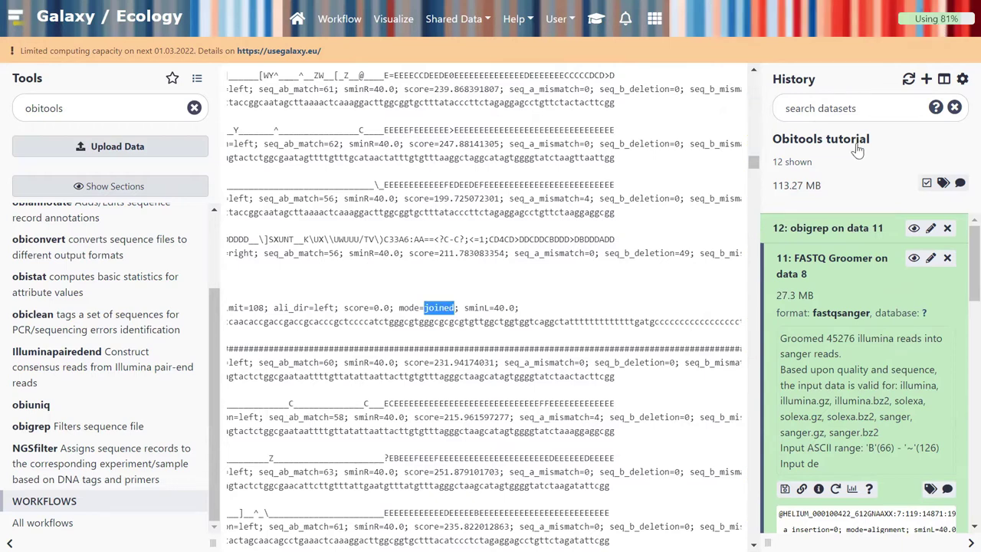
- Expand the obigrep and FASTQ Groomer datasets in the history to compare their file sizes
left_click(841, 262)
left_click(833, 227)
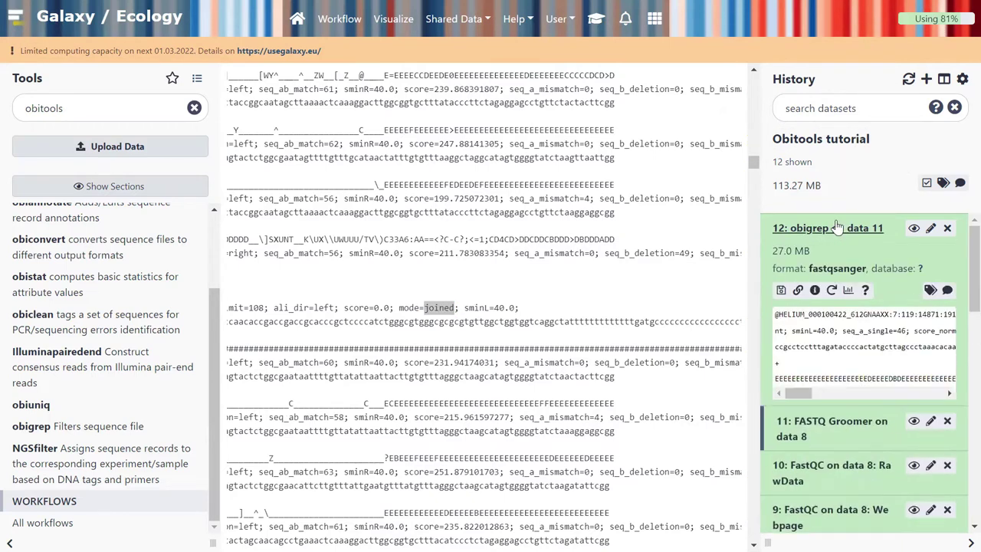
left_click(837, 431)
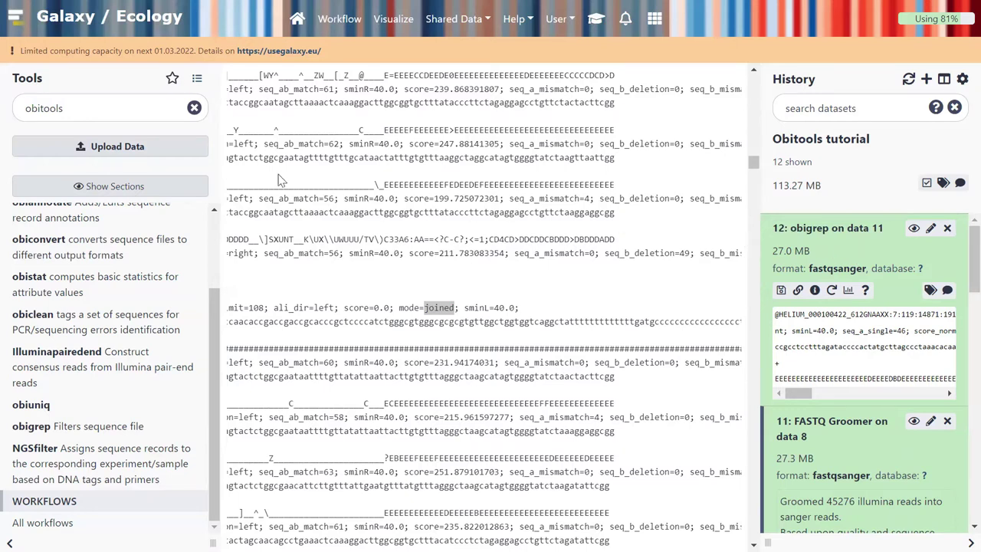
- Search the tools for "select lines" and open the Select tool for lines that match an expression
double_click(79, 107)
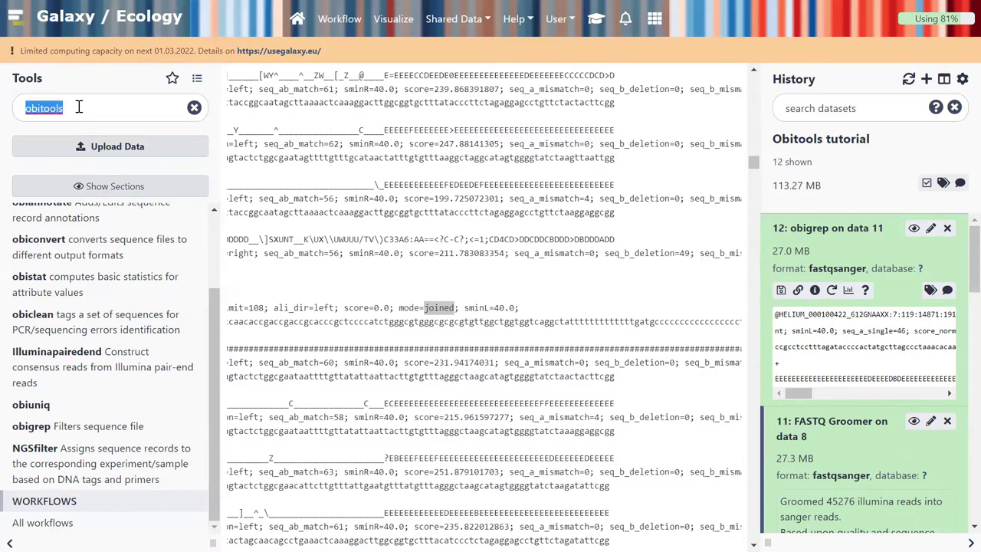
type("select lines")
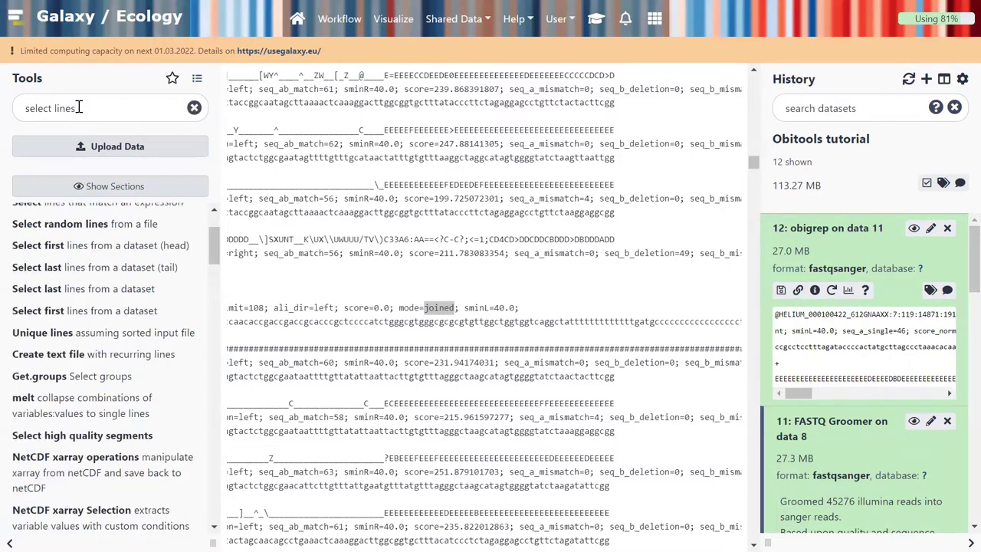
scroll(145, 255, "up", 1)
scroll(145, 253, "up", 1)
left_click(135, 272)
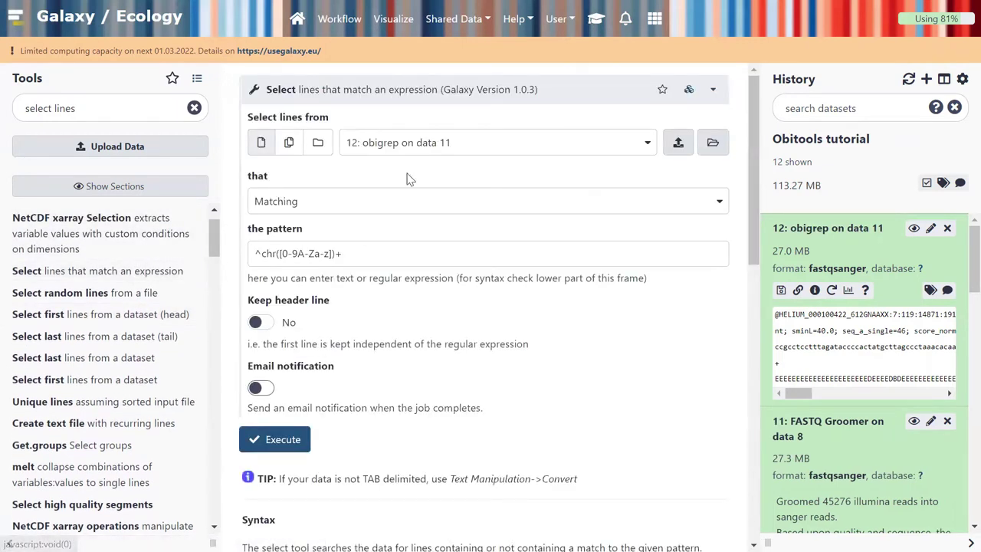
- Run Select in batch mode on the obigrep and FASTQ Groomer outputs for lines matching the pattern joined
left_click(289, 142)
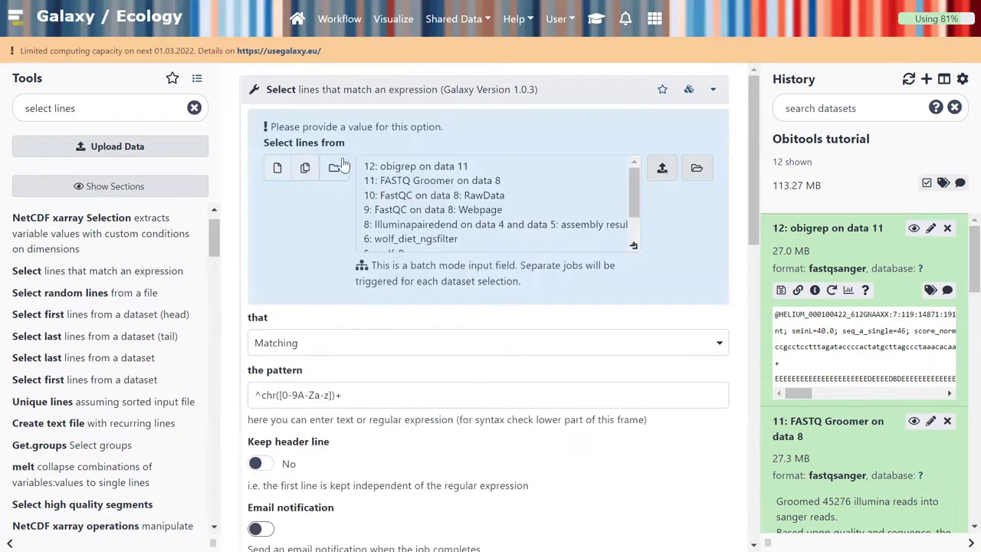
left_click(414, 166)
left_click(414, 180, "ctrl")
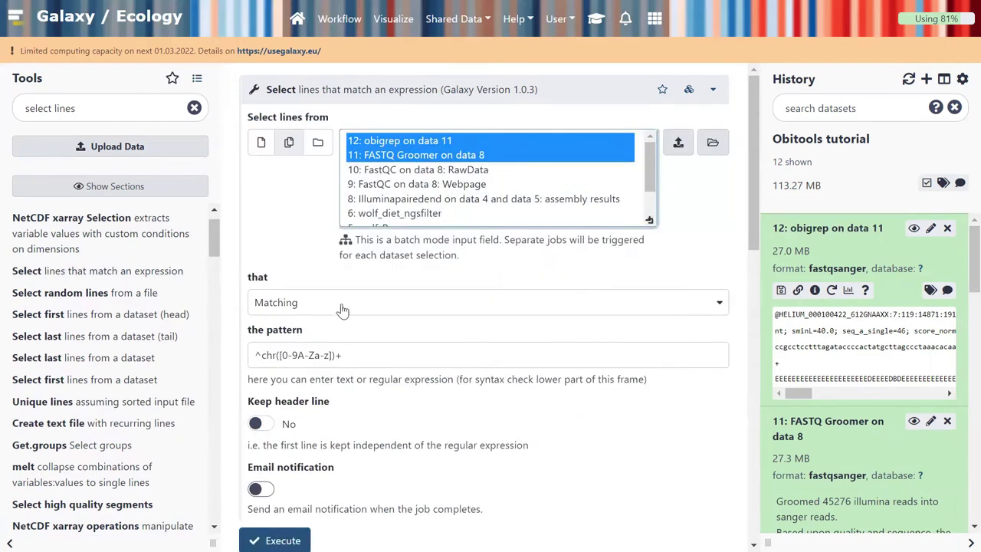
left_click_drag(352, 359, 208, 357)
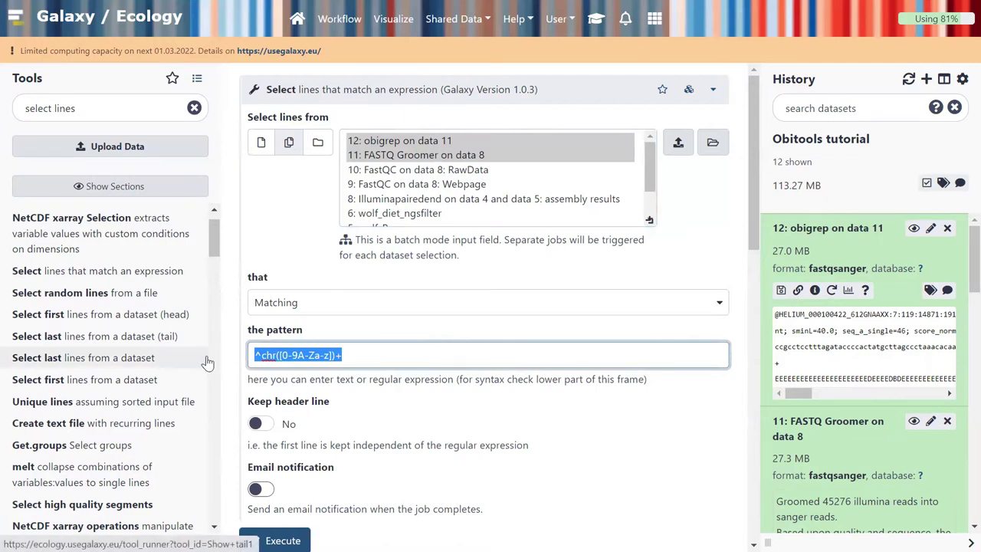
type("joined")
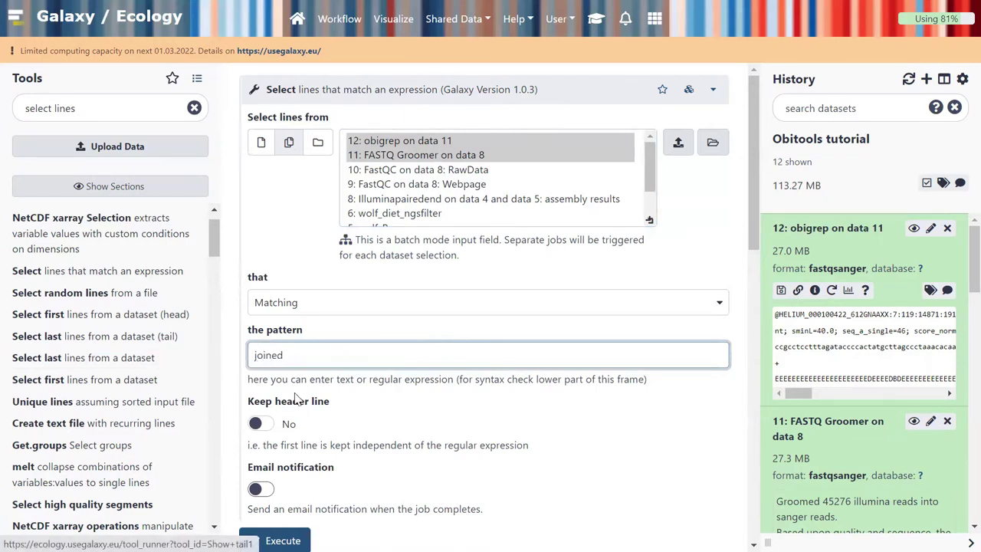
scroll(379, 433, "down", 1)
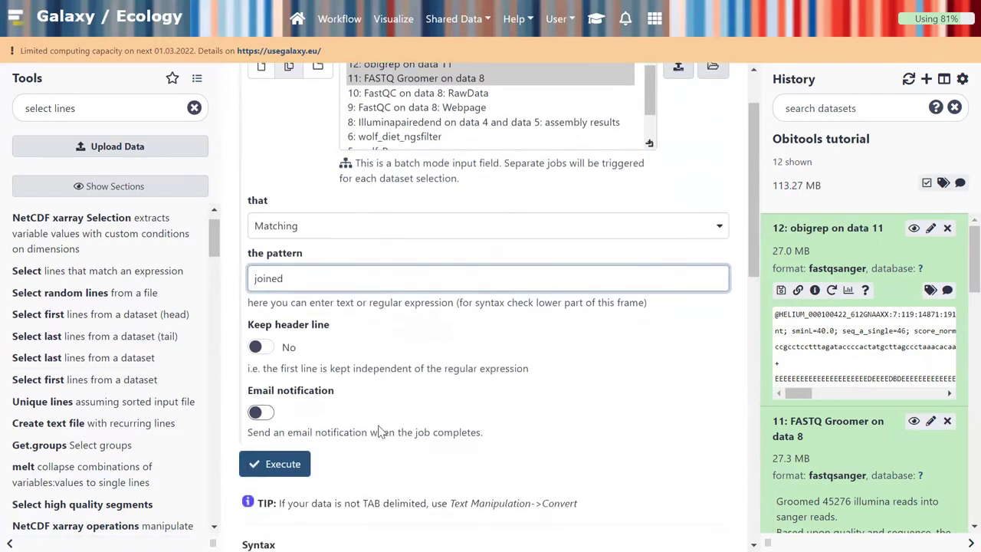
left_click(283, 457)
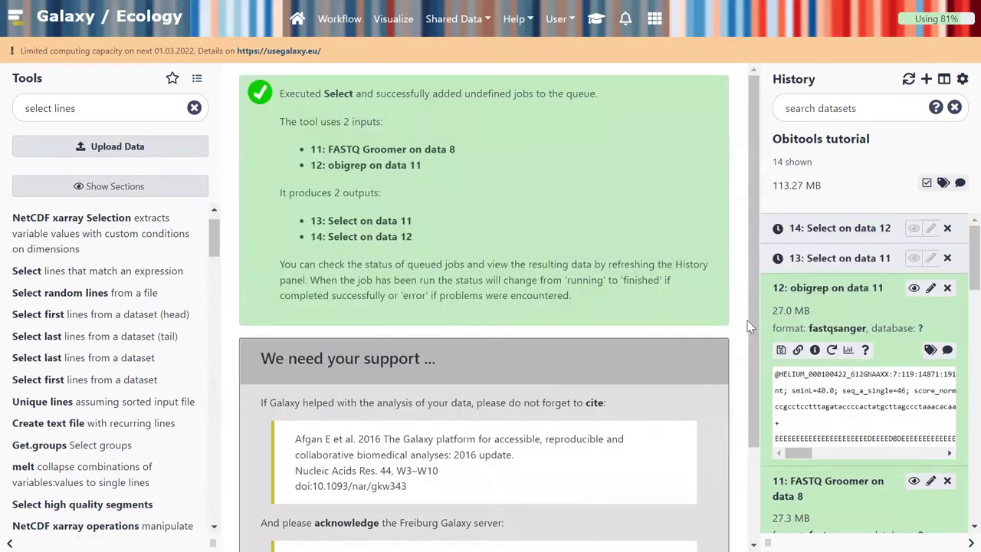
- Review the details of the obigrep and FASTQ Groomer datasets while the Select jobs run, and collapse both entries
left_click(814, 295)
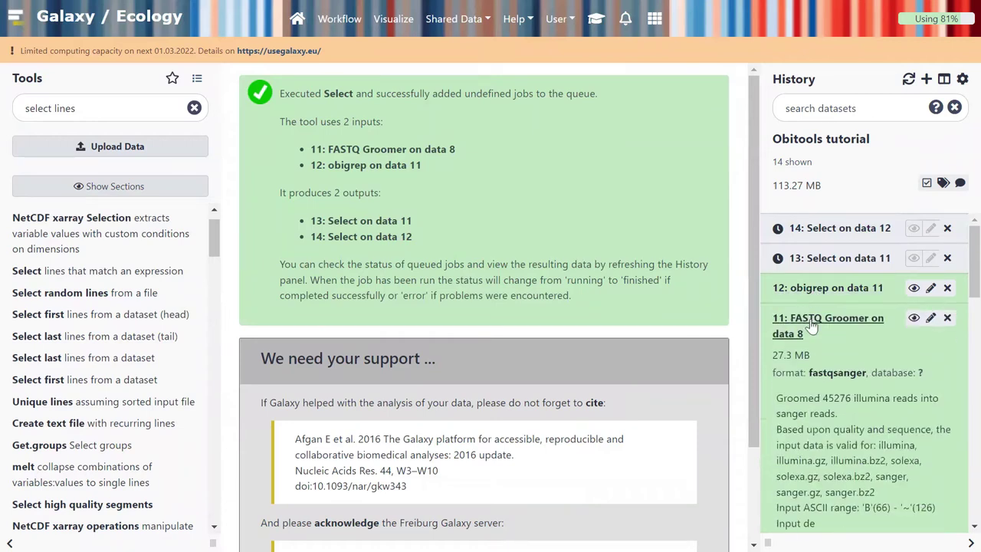
left_click(806, 315)
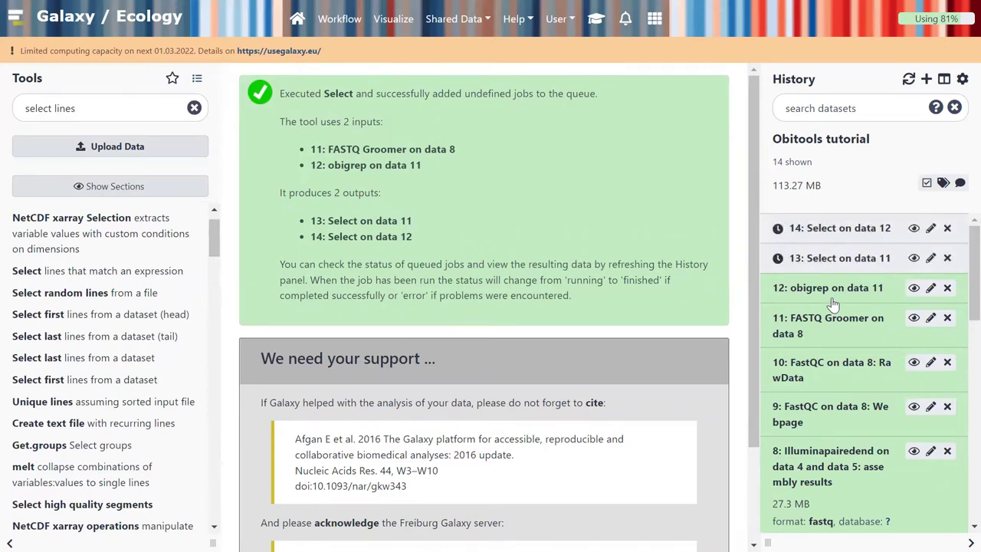
left_click(833, 288)
scroll(832, 360, "down", 1)
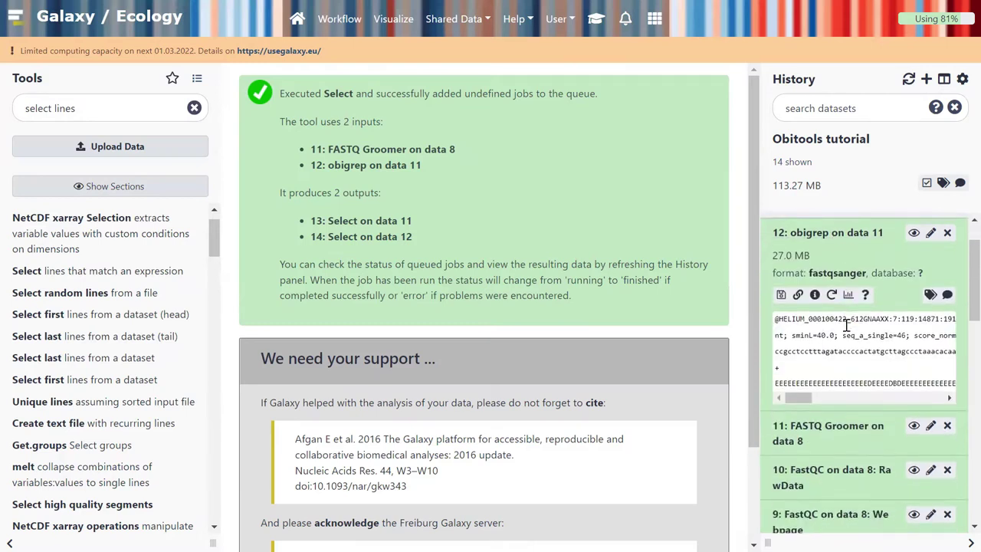
left_click(827, 433)
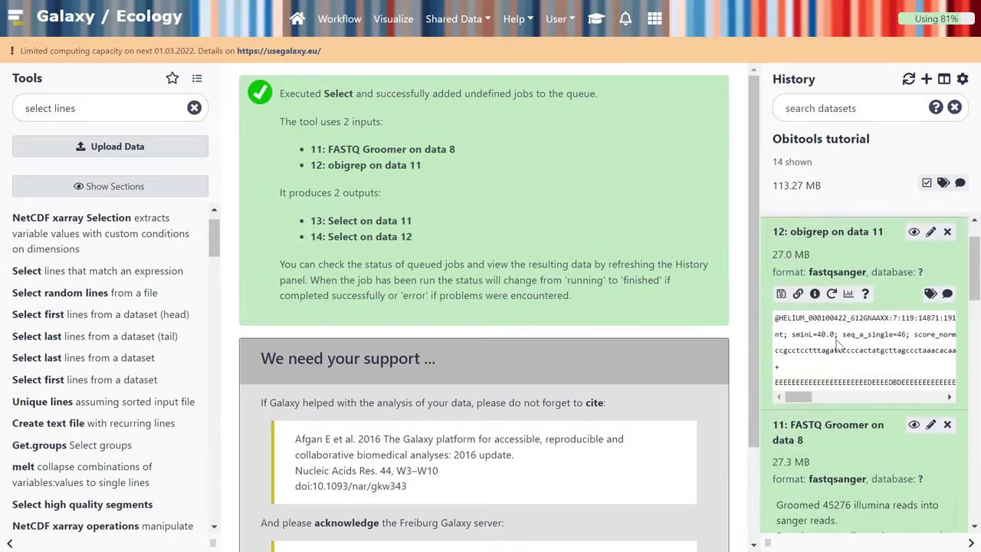
scroll(836, 329, "up", 2)
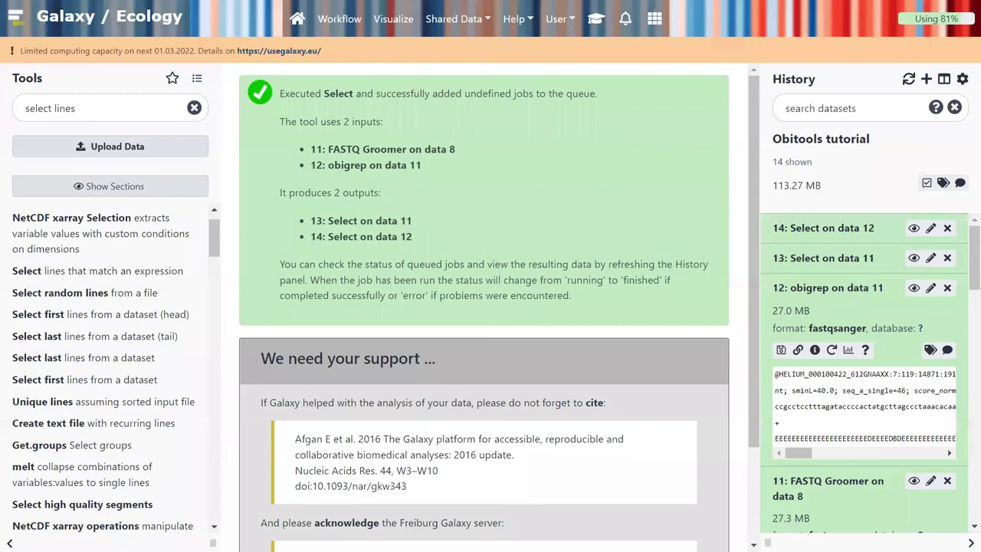
left_click(822, 287)
left_click(824, 320)
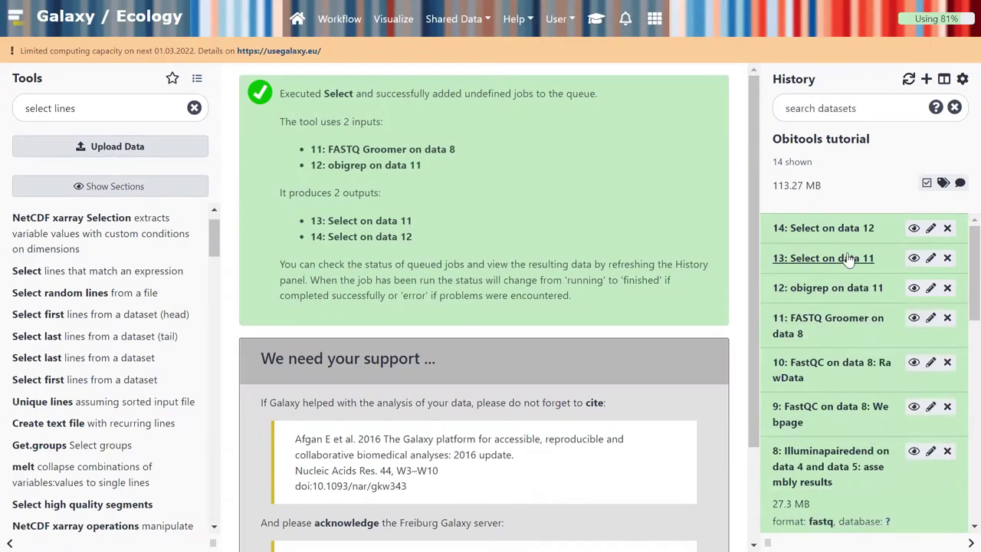
- Inspect the Select results for data 11 and data 12, checking the first preview for mode=joined
left_click(849, 259)
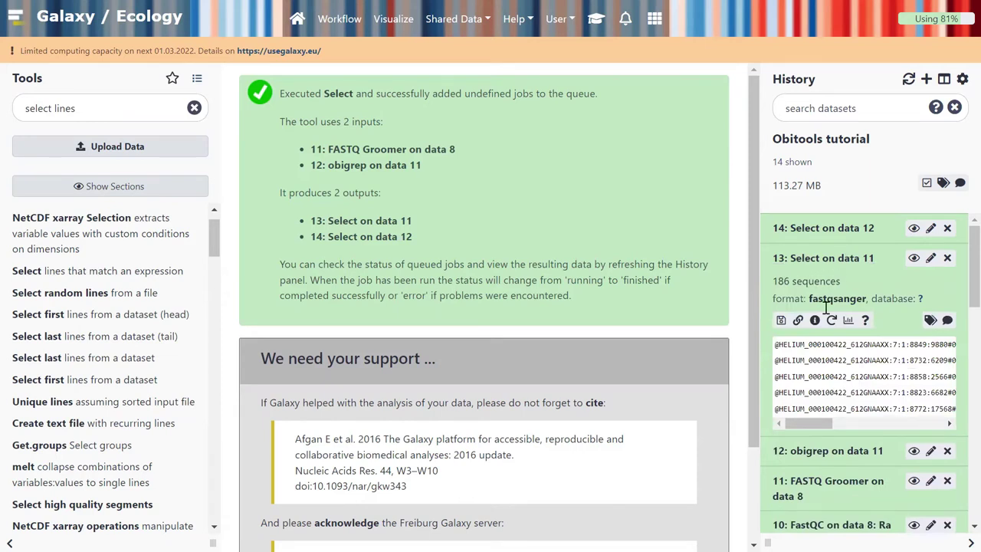
left_click_drag(789, 424, 935, 391)
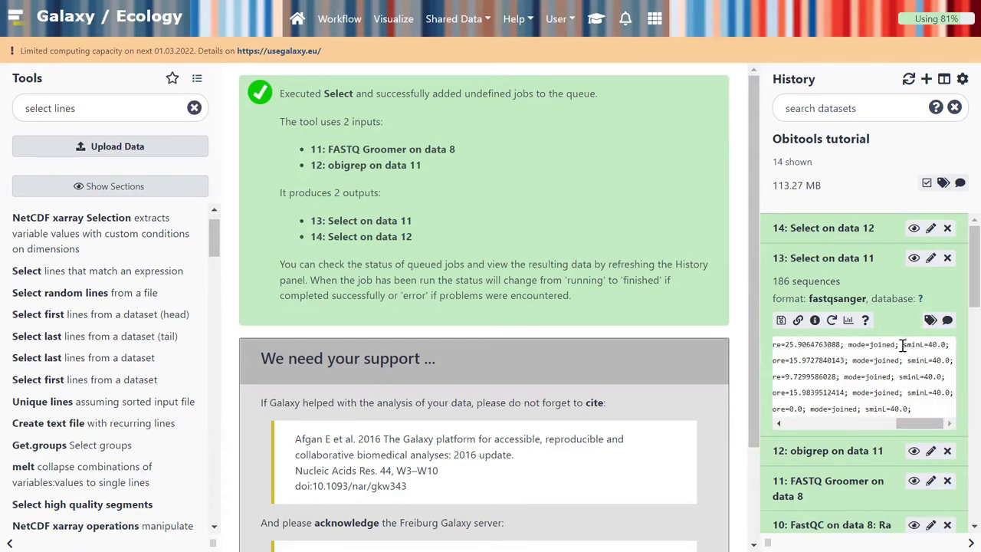
left_click(847, 232)
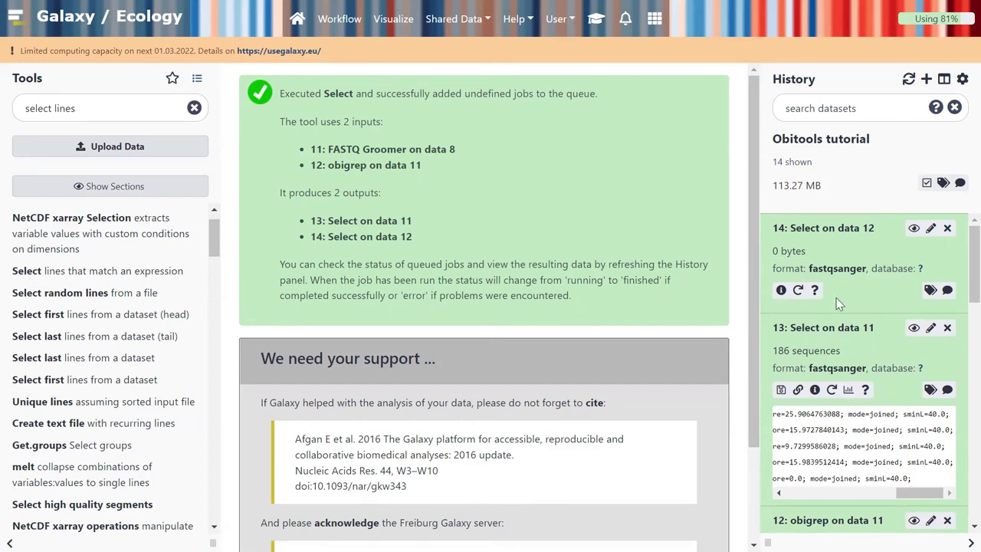
left_click(840, 327)
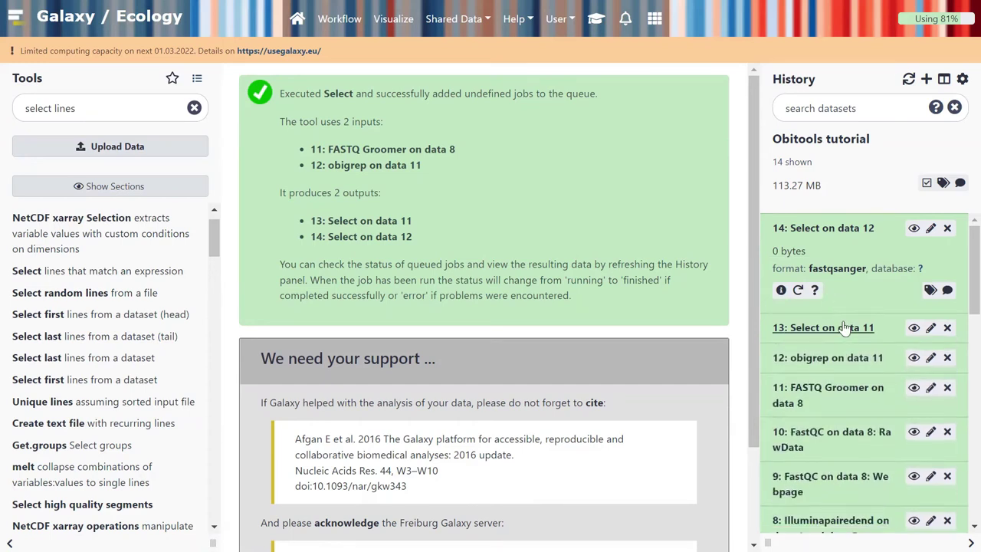
left_click(836, 230)
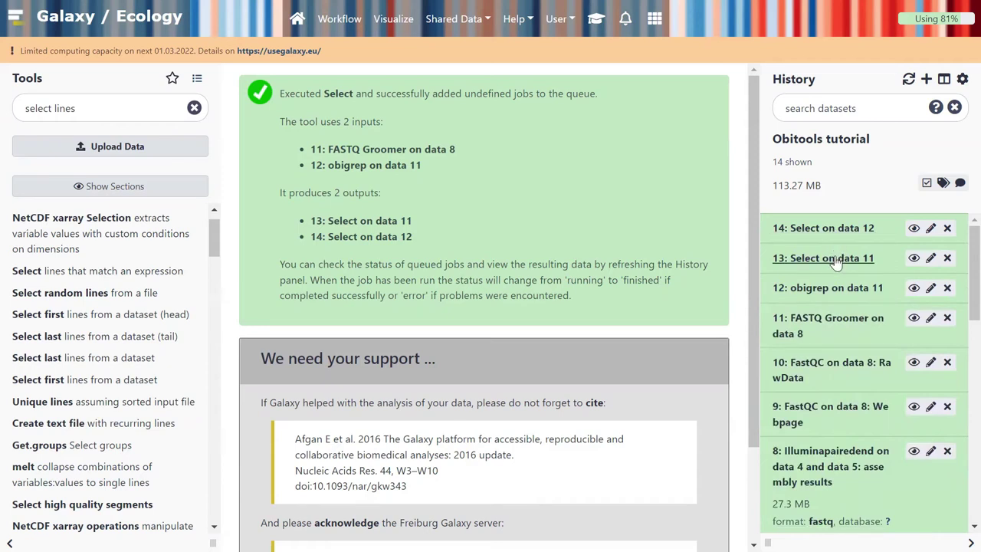
- Check the sequence count of the Select result on data 11 and the size of the obigrep output
left_click(837, 259)
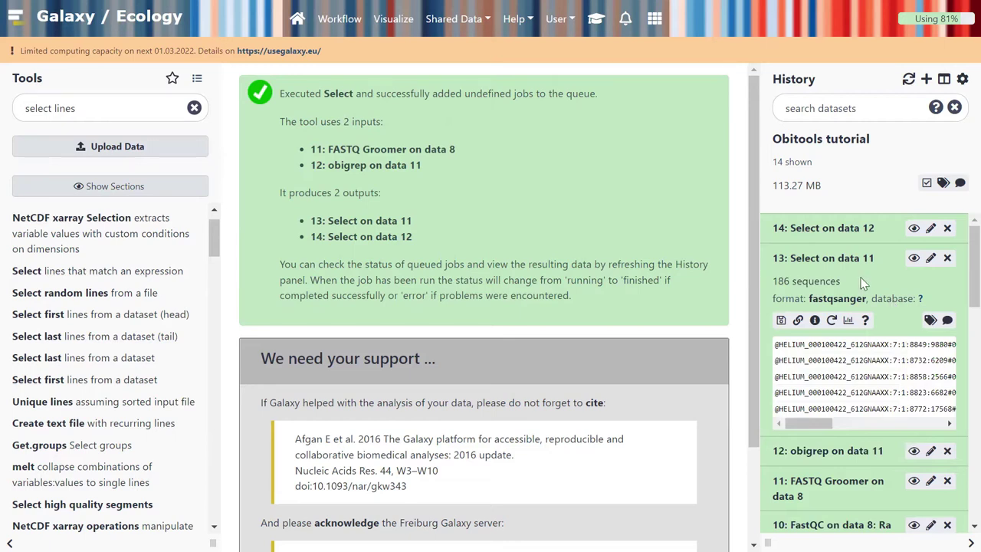
left_click(826, 262)
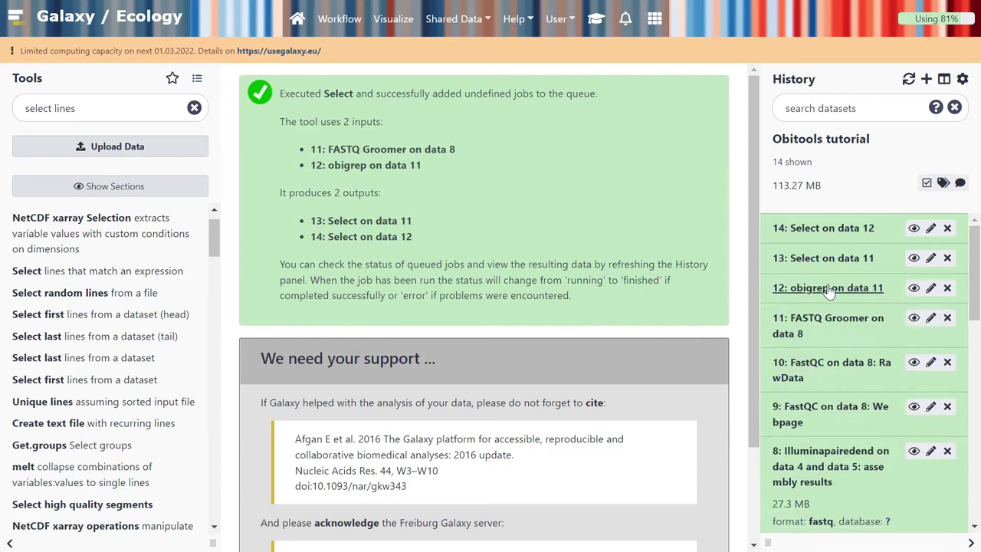
left_click(828, 291)
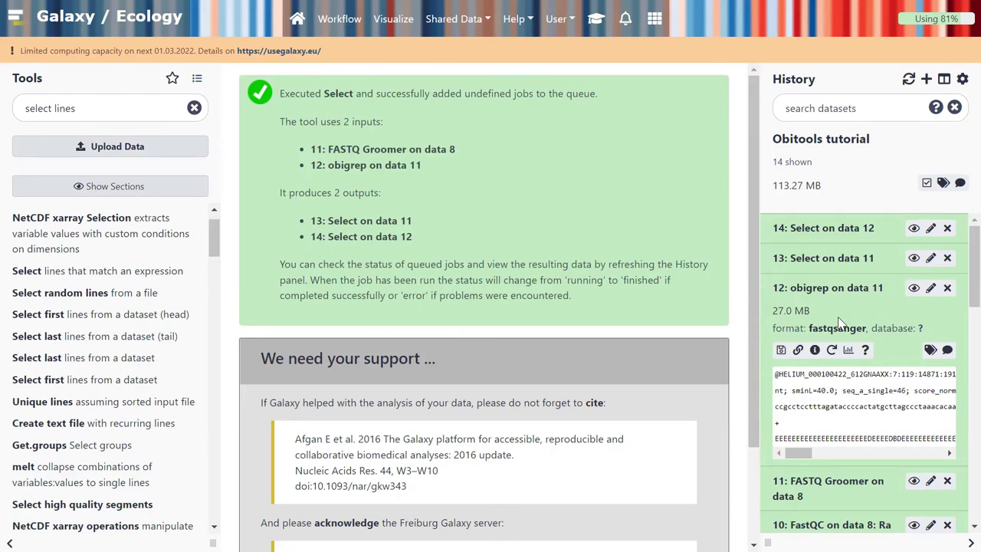
left_click(853, 292)
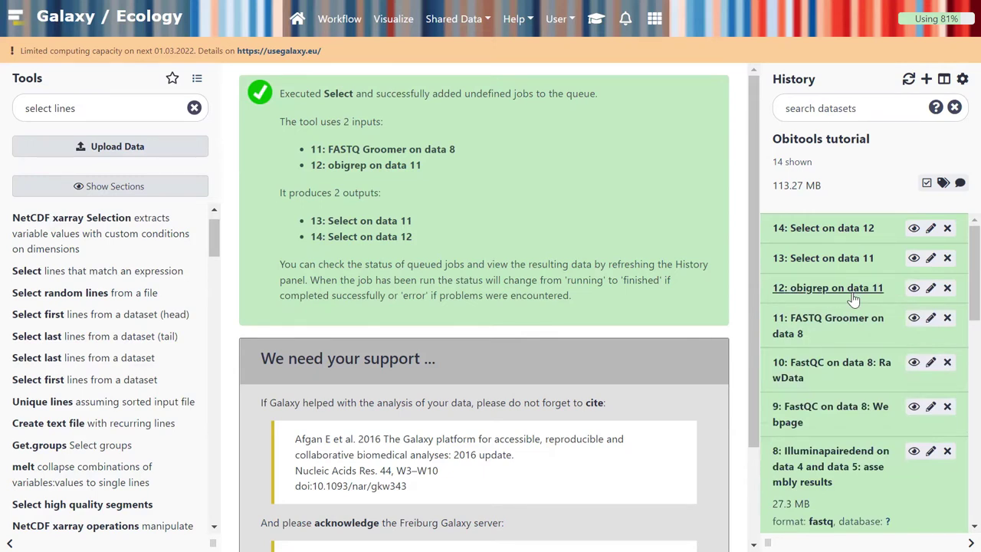
- Review the tutorial's solution on verifying the obigrep removal and counting kept sequences, and collapse it
left_click(596, 19)
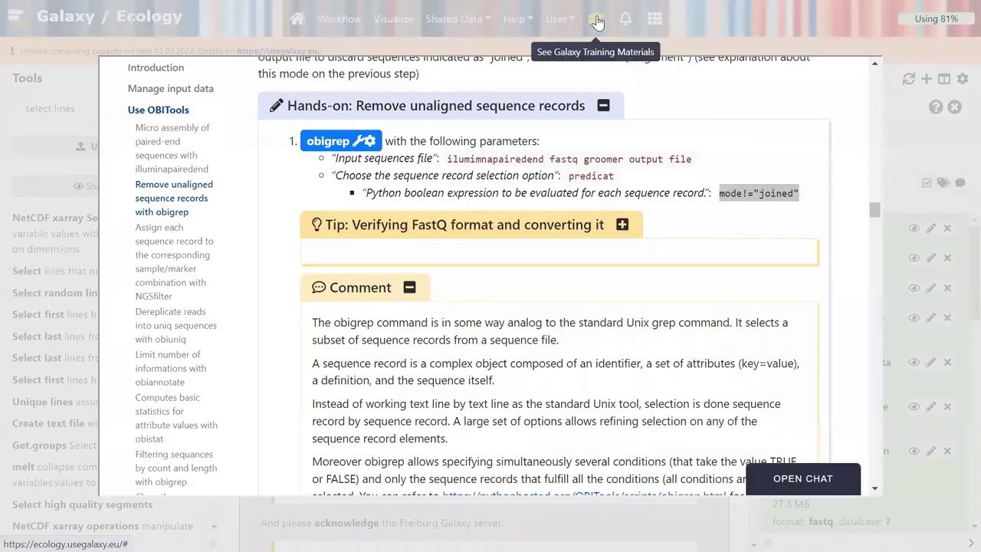
scroll(612, 284, "down", 4)
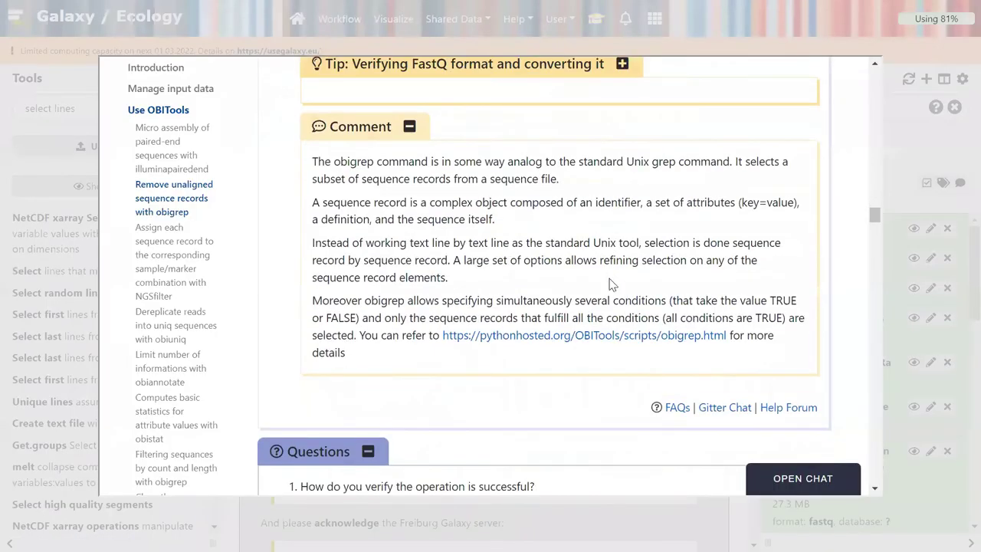
scroll(612, 284, "down", 2)
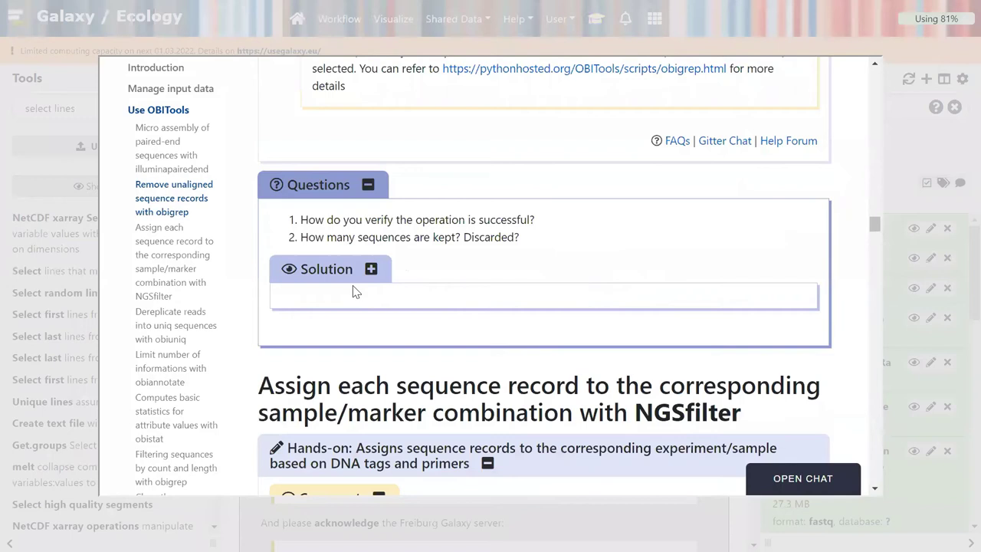
left_click(371, 269)
scroll(553, 272, "down", 1)
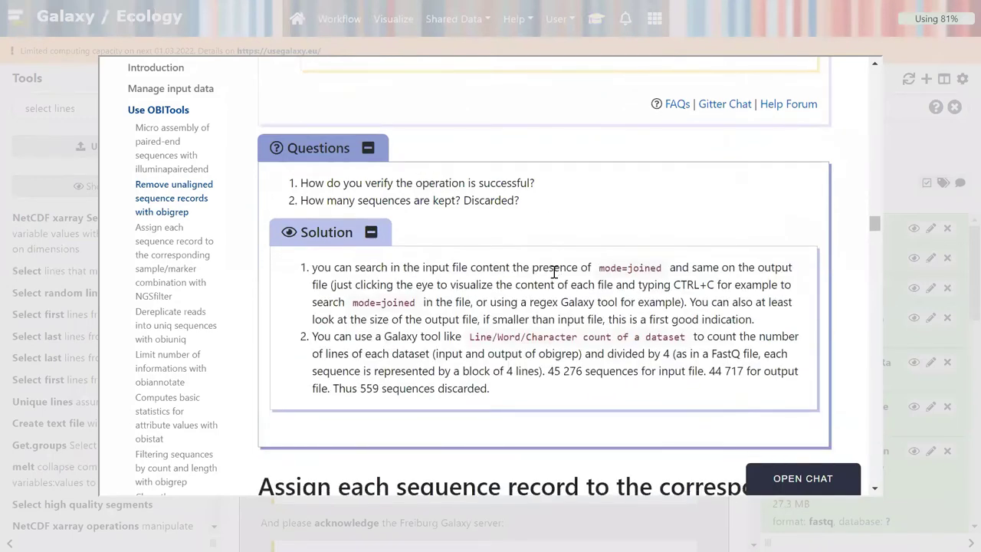
left_click(371, 235)
scroll(535, 334, "down", 1)
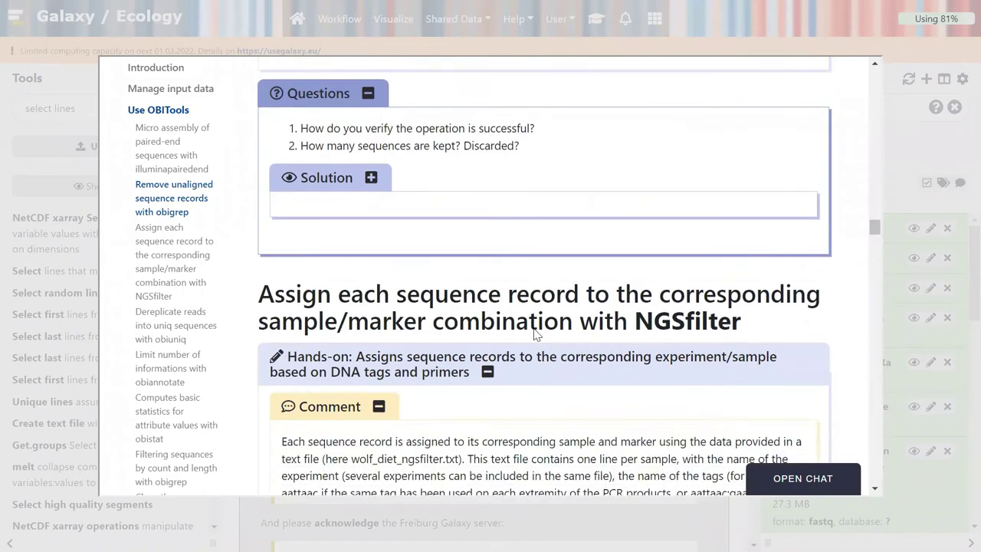
- Read the tutorial's NGSfilter section and its tool parameters, and close the training material
scroll(535, 333, "down", 1)
scroll(535, 334, "down", 1)
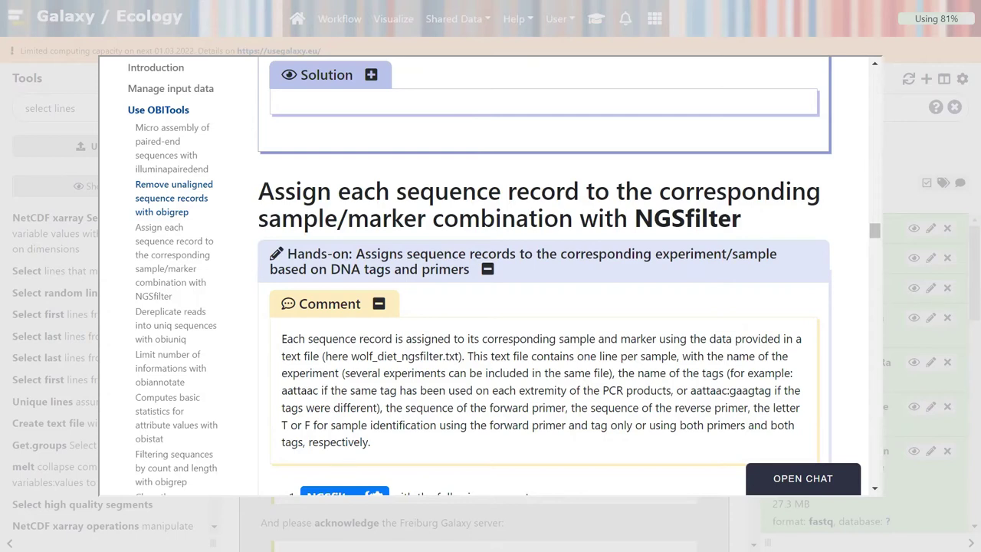
scroll(624, 323, "down", 3)
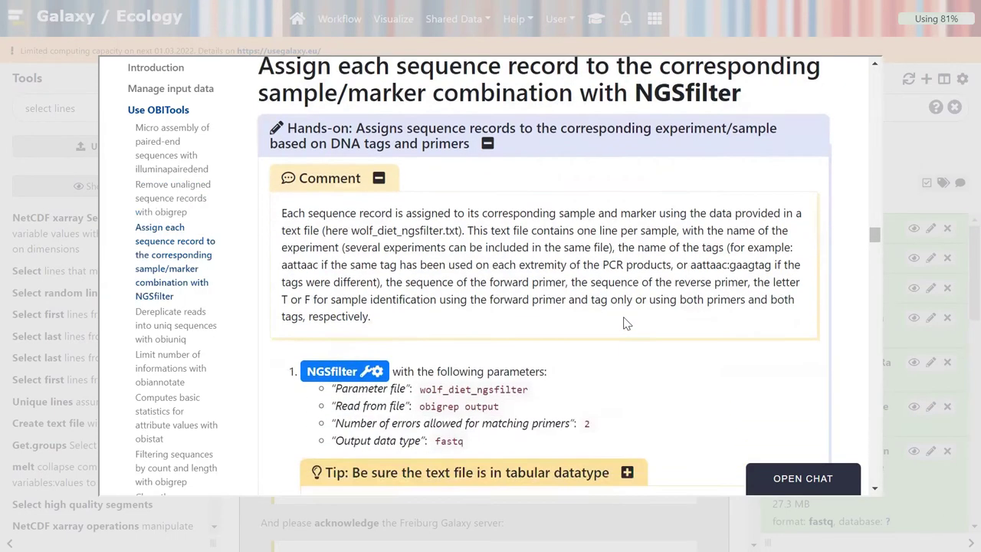
scroll(624, 323, "down", 2)
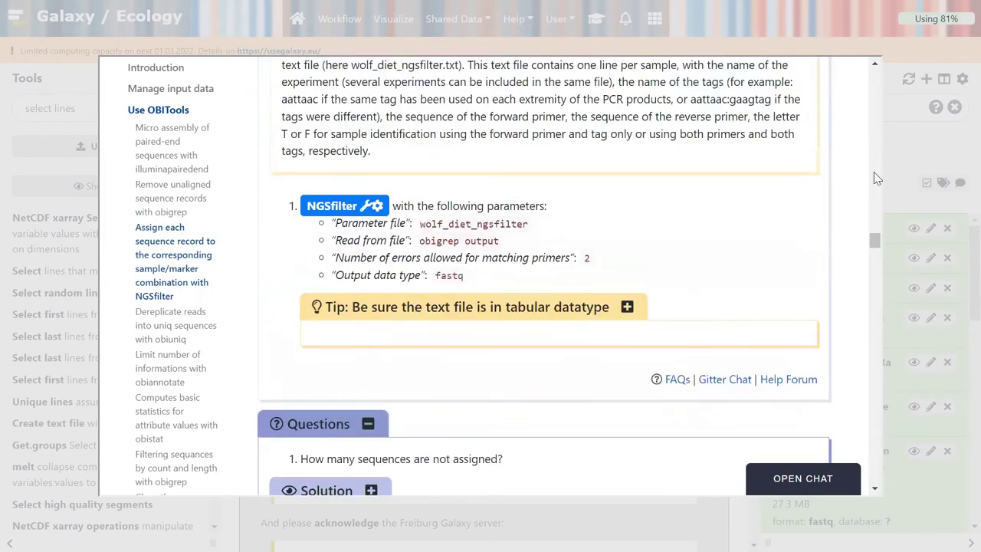
left_click(911, 142)
- Check the format of the wolf_diet_ngsfilter dataset in the history
scroll(941, 361, "down", 8)
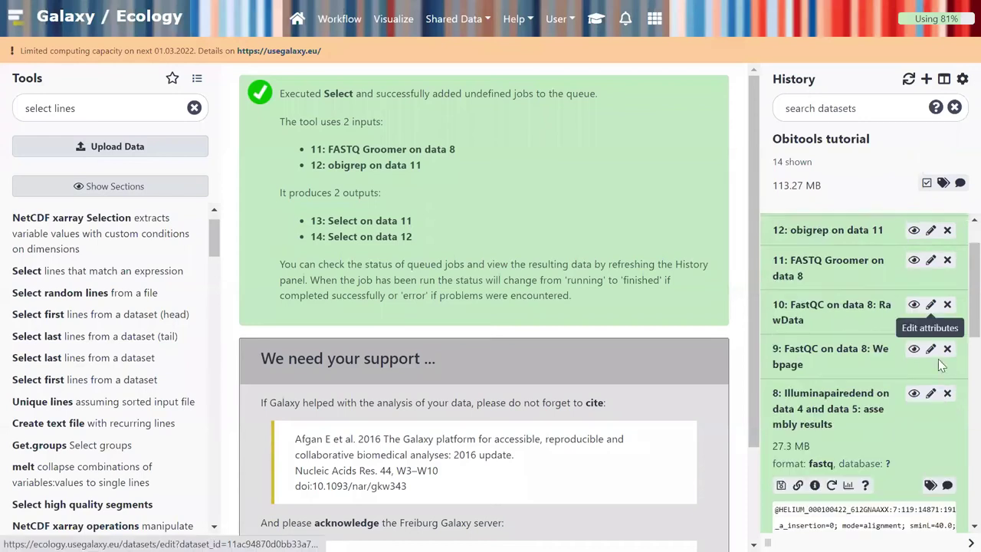
scroll(943, 367, "up", 2)
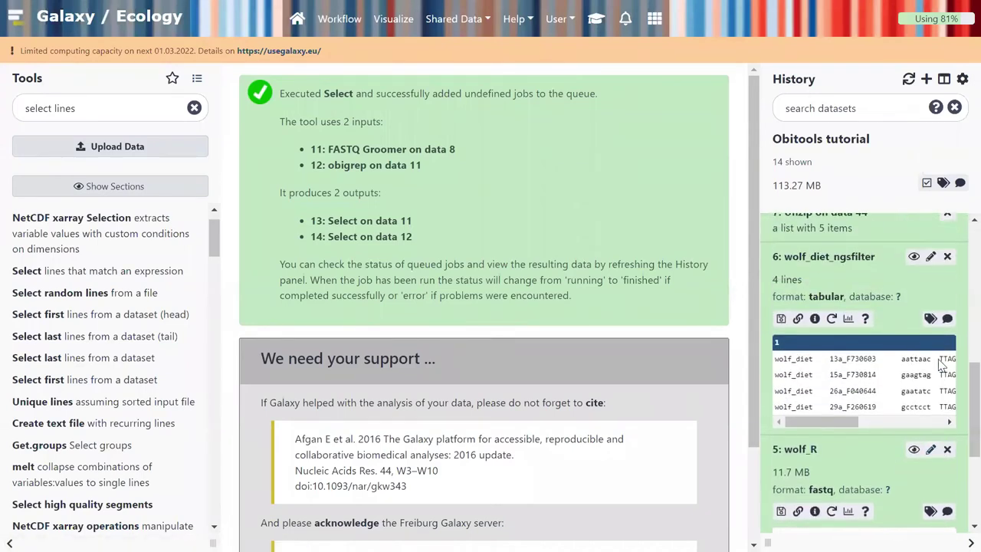
triple_click(819, 296)
left_click(819, 295)
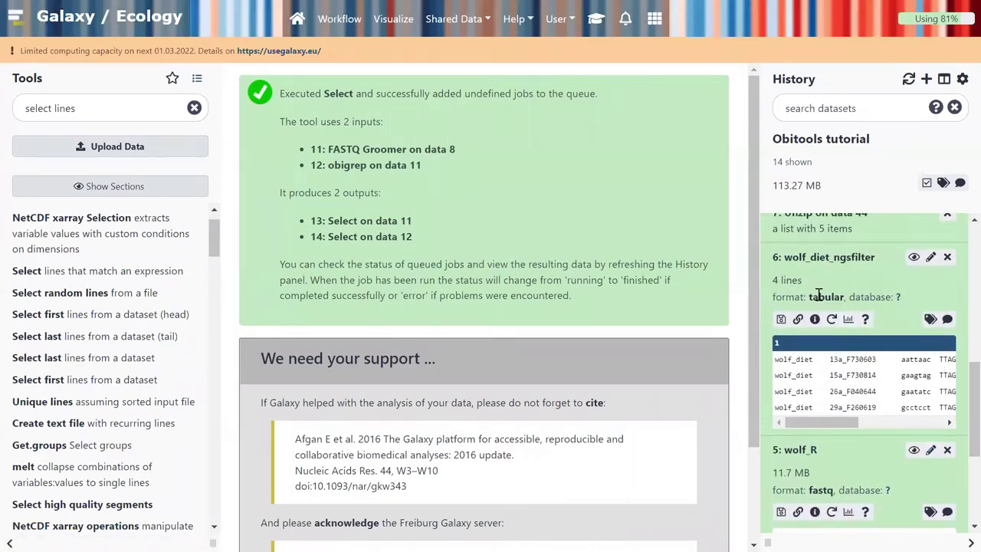
scroll(837, 282, "up", 1)
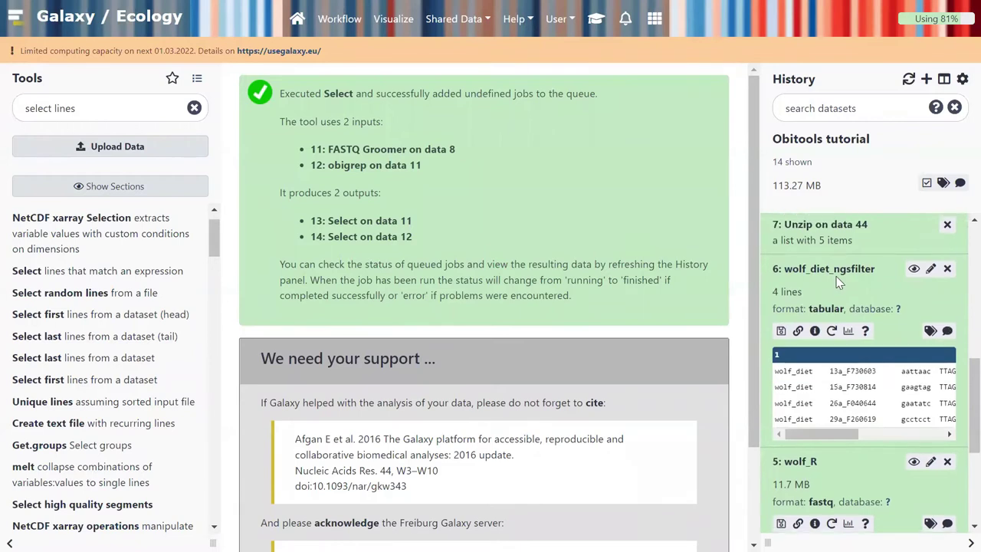
- Assign the tabular datatype to the wolf_diet_ngsfilter dataset, save it, and check its history entry
left_click(931, 274)
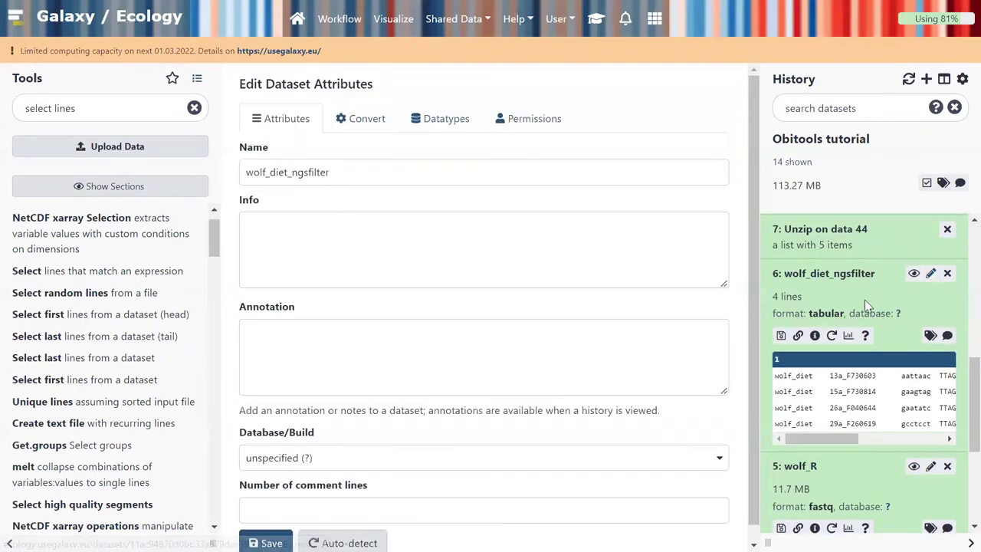
left_click(447, 124)
left_click(334, 173)
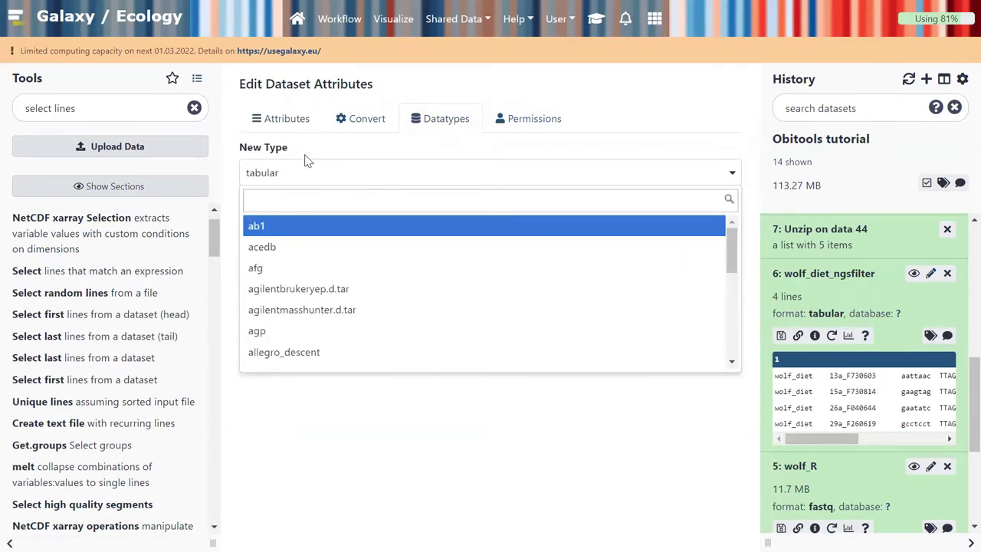
left_click(350, 422)
left_click(267, 238)
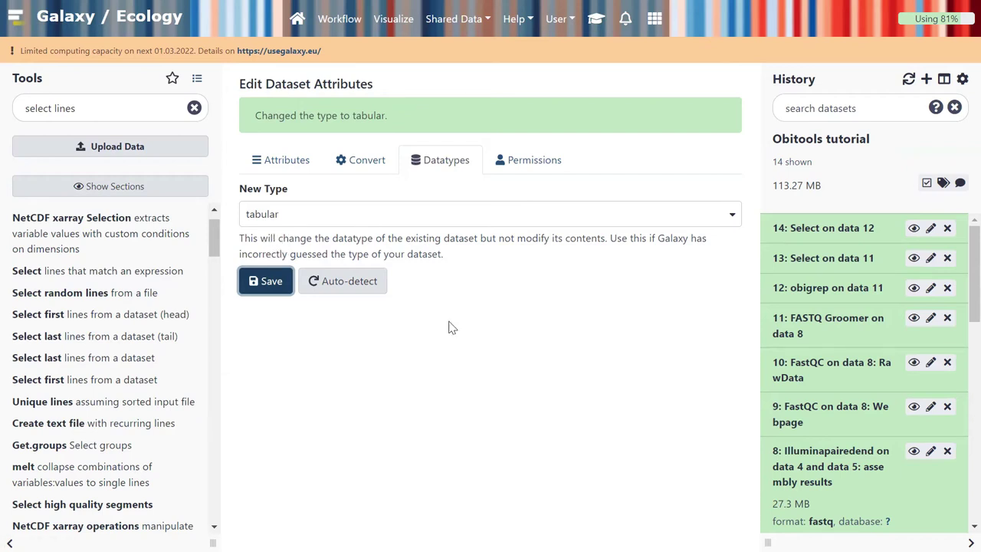
scroll(843, 414, "down", 6)
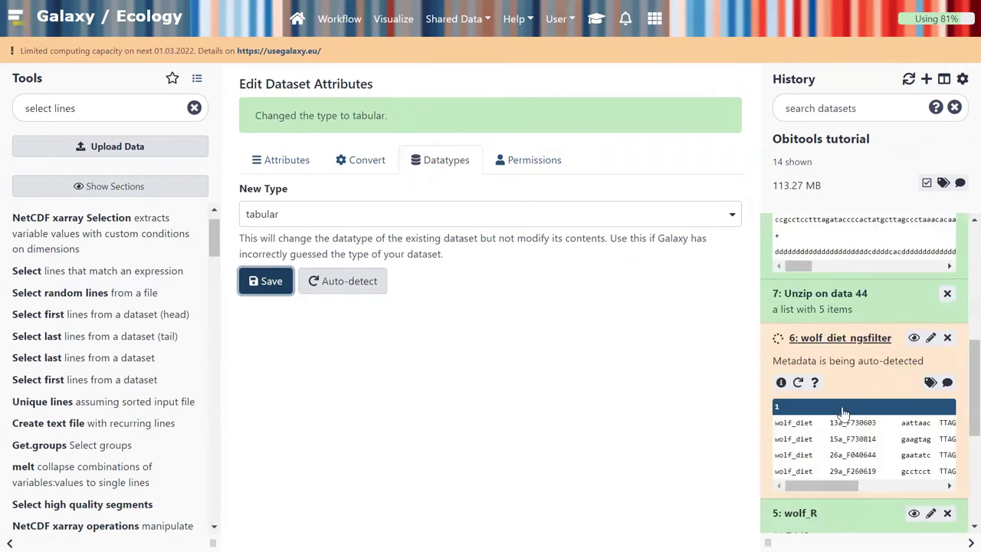
scroll(839, 360, "up", 6)
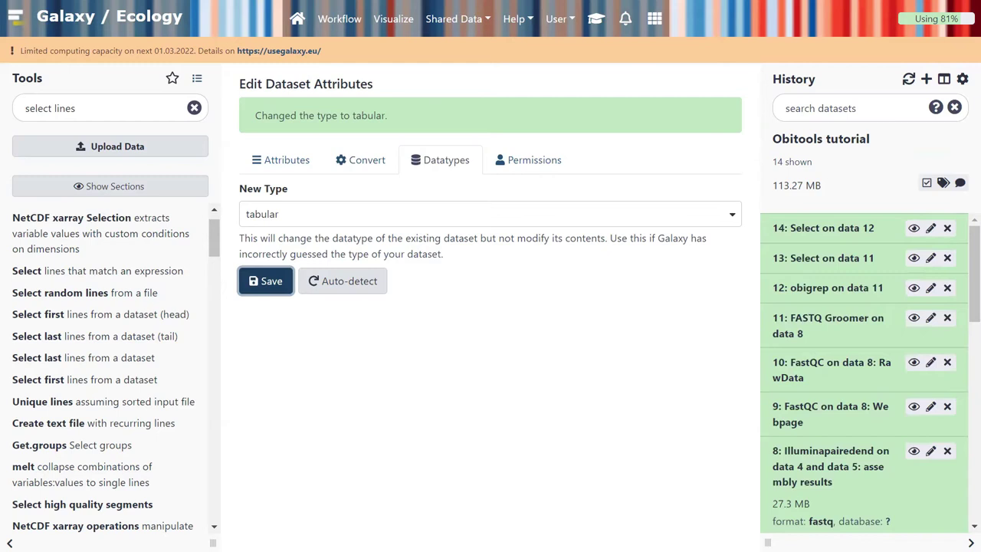
- Search the tools for obitools and open the NGSfilter tool
left_click(85, 108)
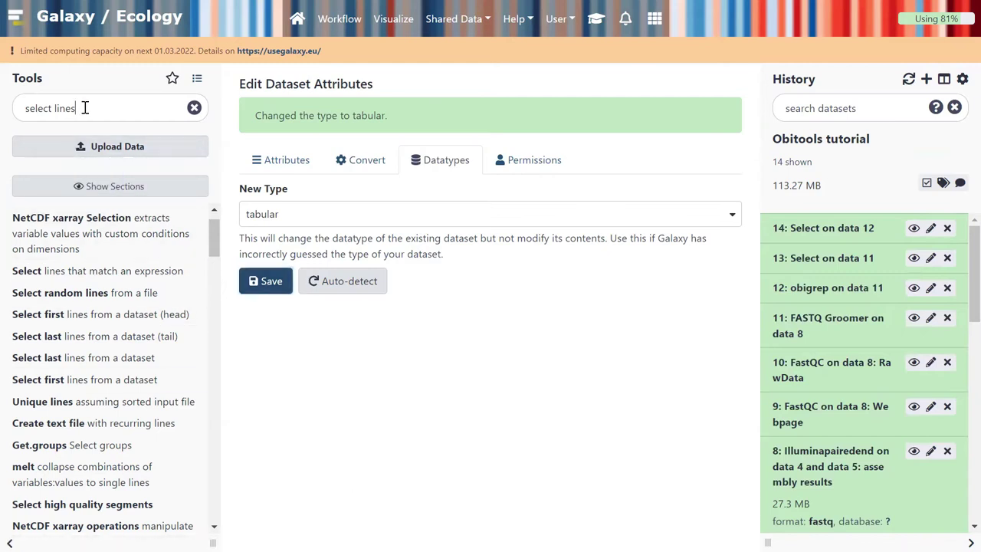
key("ctrl+shift+Left")
key("ctrl+shift+Left")
type("obigrep")
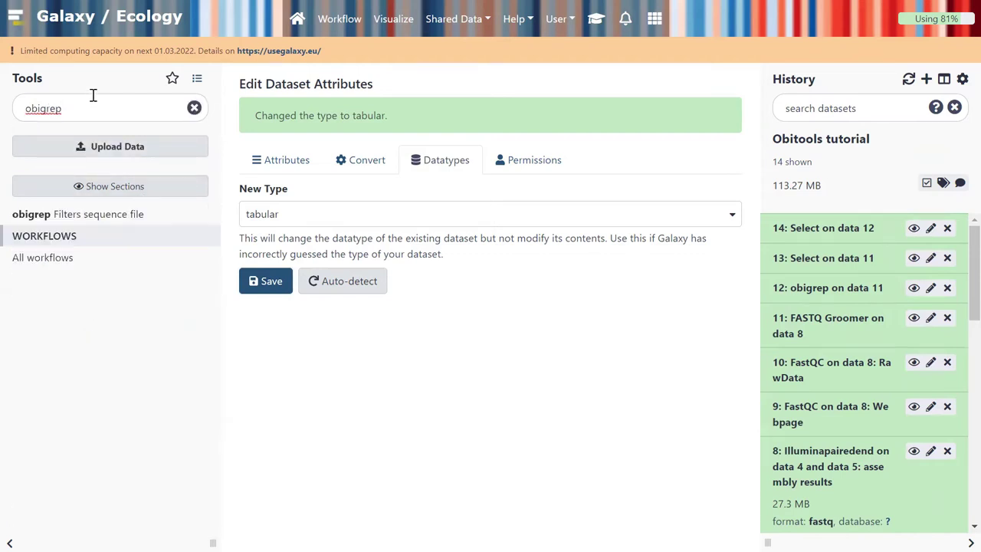
key("BackSpace")
key("BackSpace")
key("BackSpace")
key("BackSpace")
type("tools")
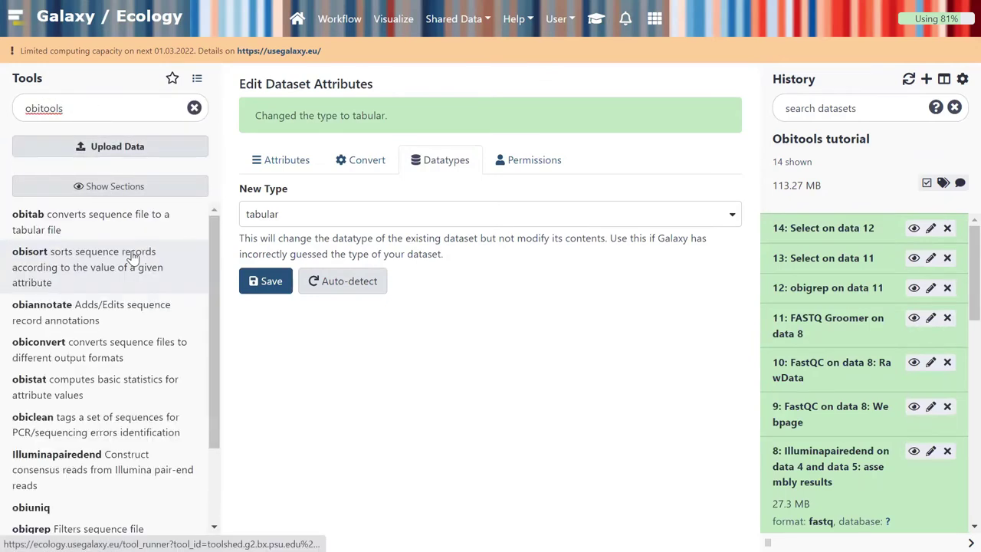
scroll(154, 341, "down", 2)
scroll(153, 341, "down", 1)
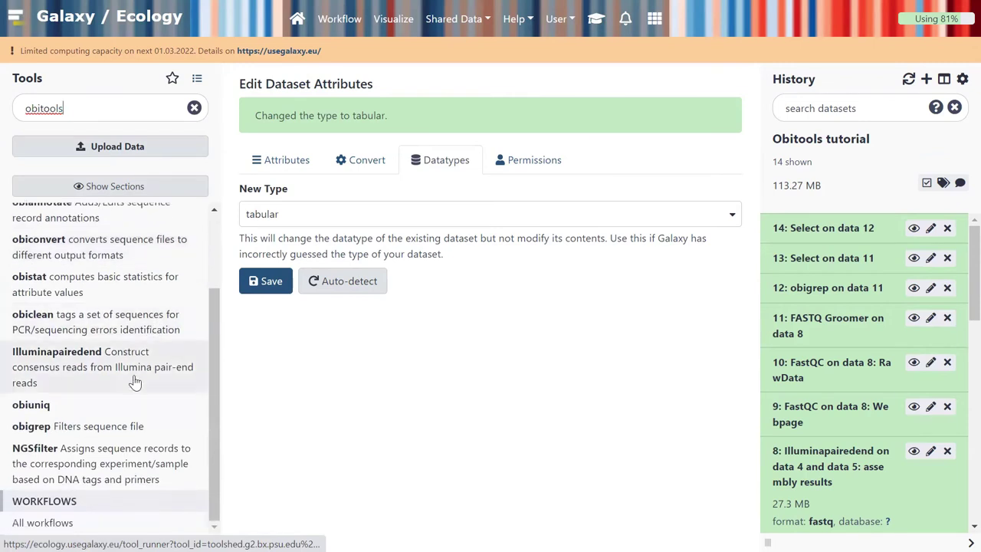
left_click(117, 453)
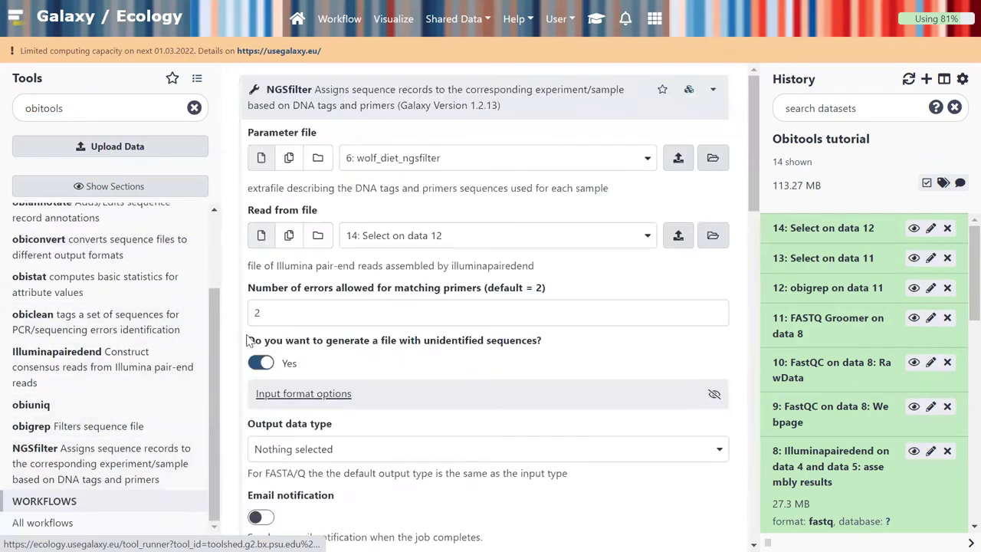
- Keep wolf_diet_ngsfilter as the NGSfilter parameter file and choose the obigrep on data 11 output as the reads file
left_click(398, 158)
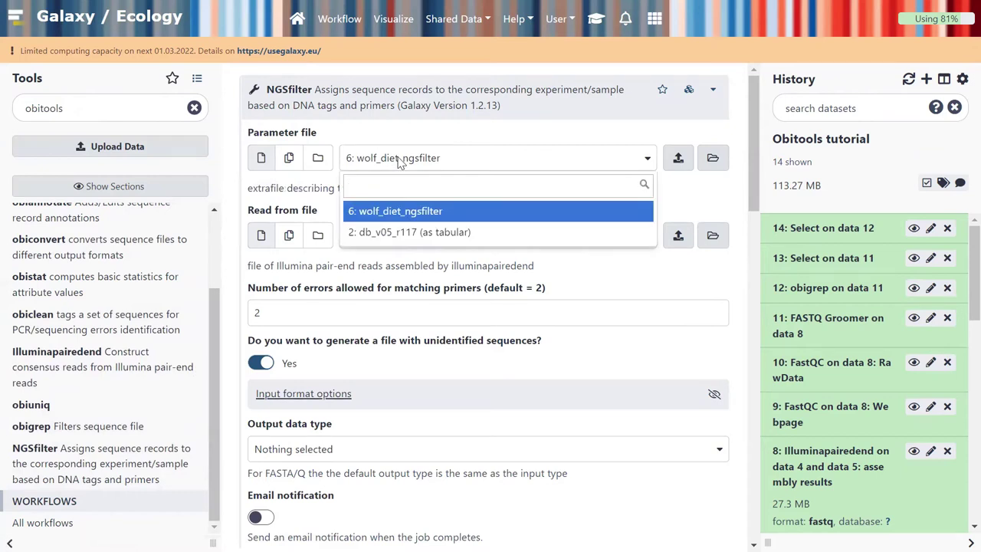
left_click(398, 161)
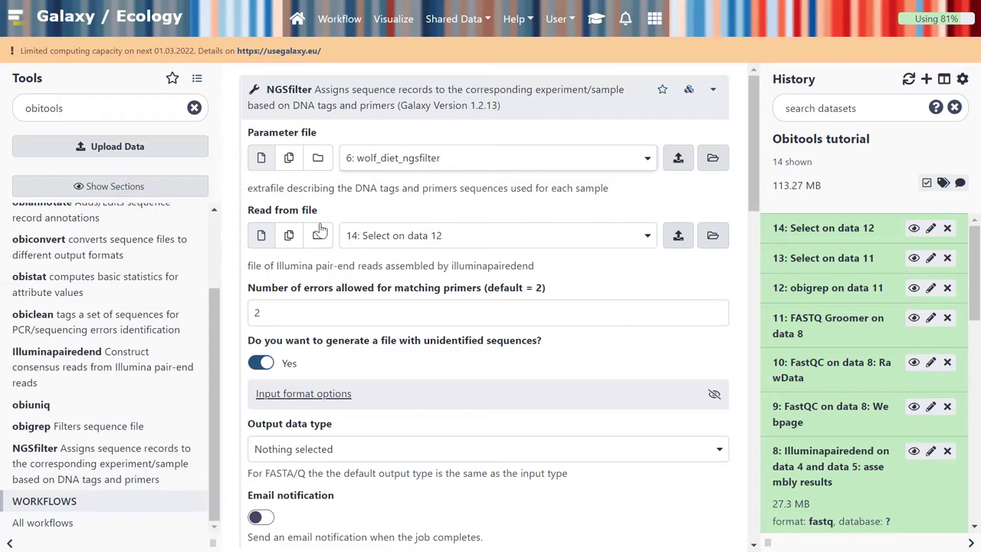
left_click(389, 236)
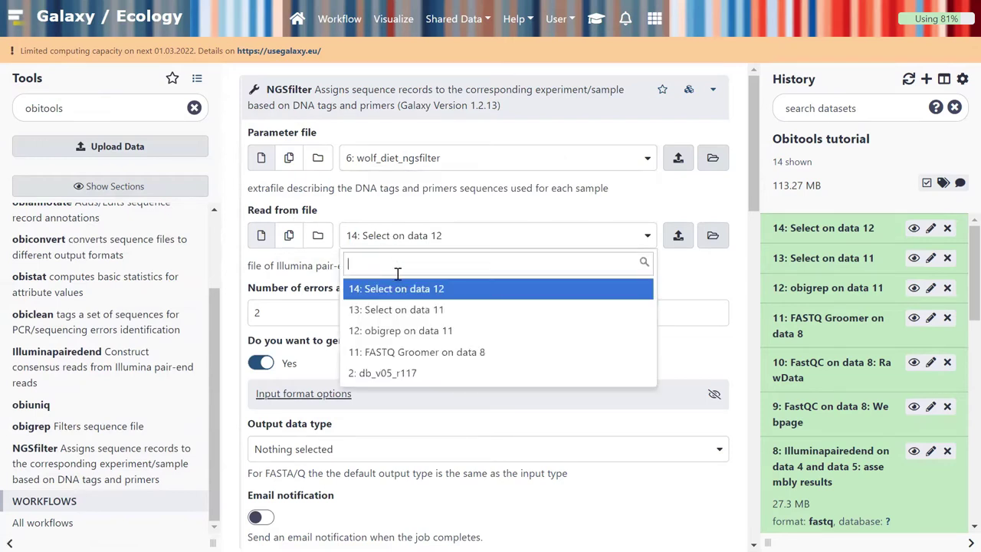
left_click(404, 331)
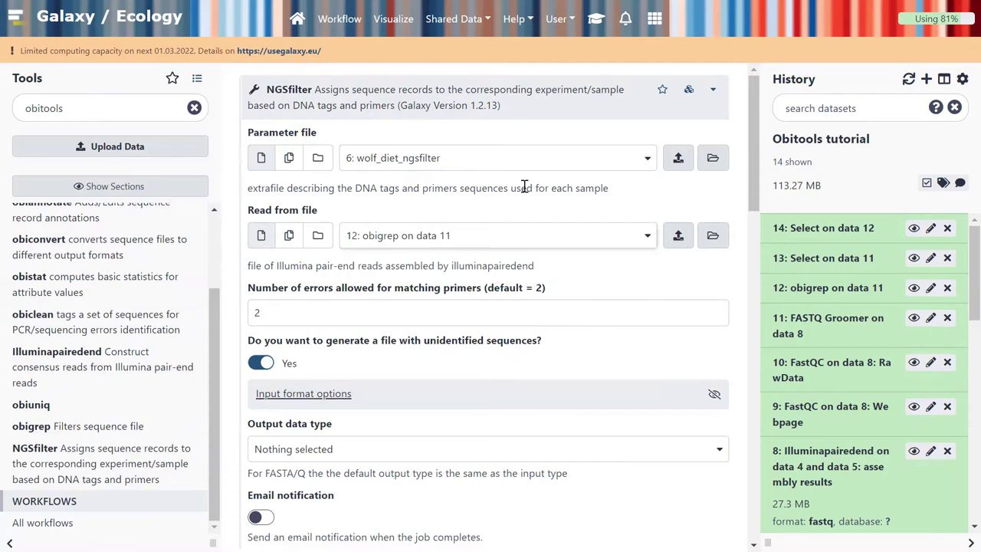
- Check the NGSfilter parameters and follow-up question in the tutorial, and return to the tool form
left_click(595, 20)
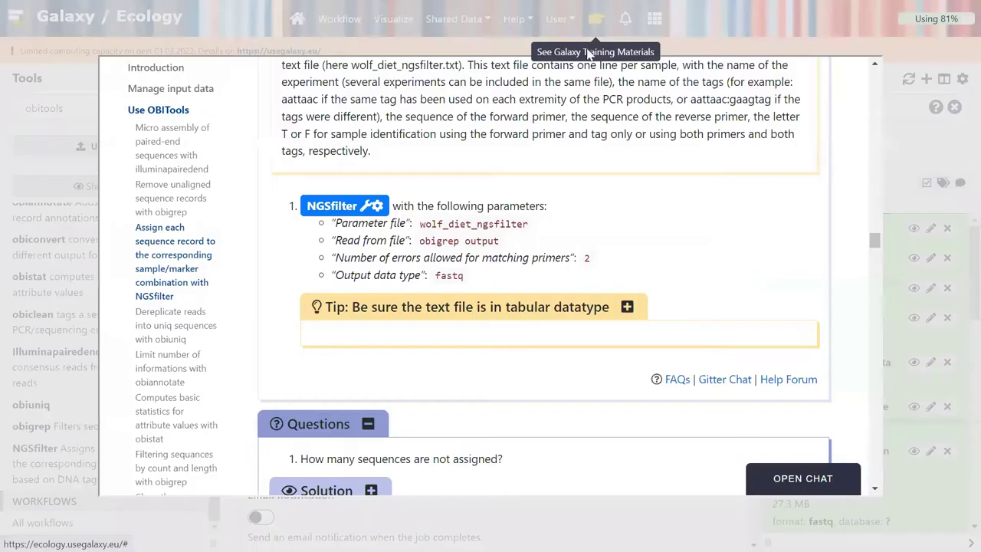
scroll(563, 292, "down", 1)
scroll(563, 291, "down", 2)
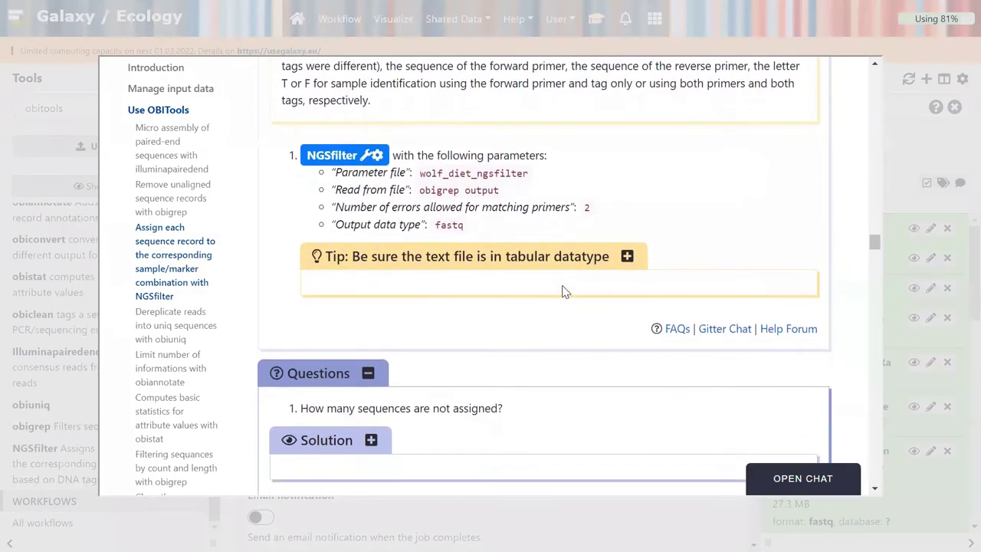
scroll(563, 291, "down", 1)
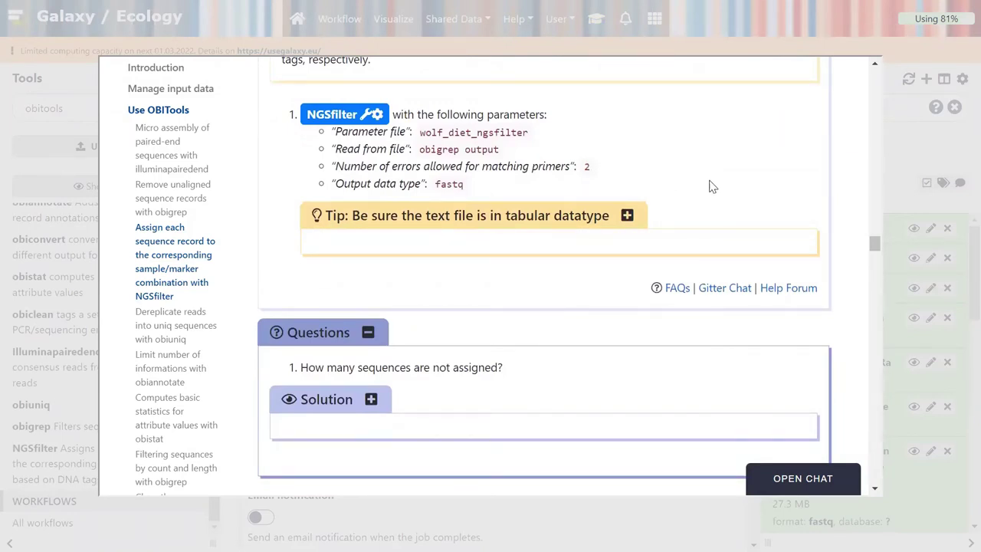
left_click(893, 159)
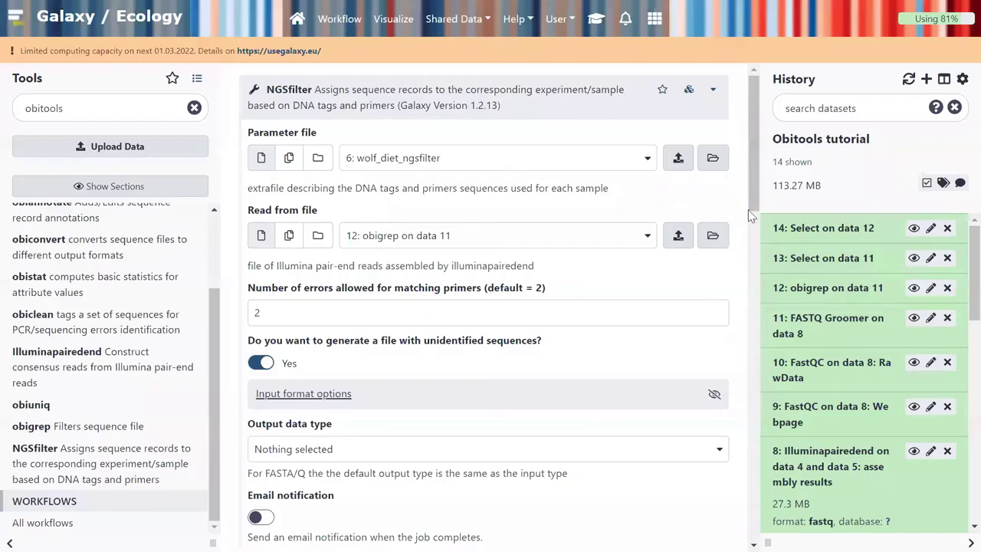
- Set the NGSfilter output data type to fastq and execute the tool
left_click(375, 451)
left_click(341, 428)
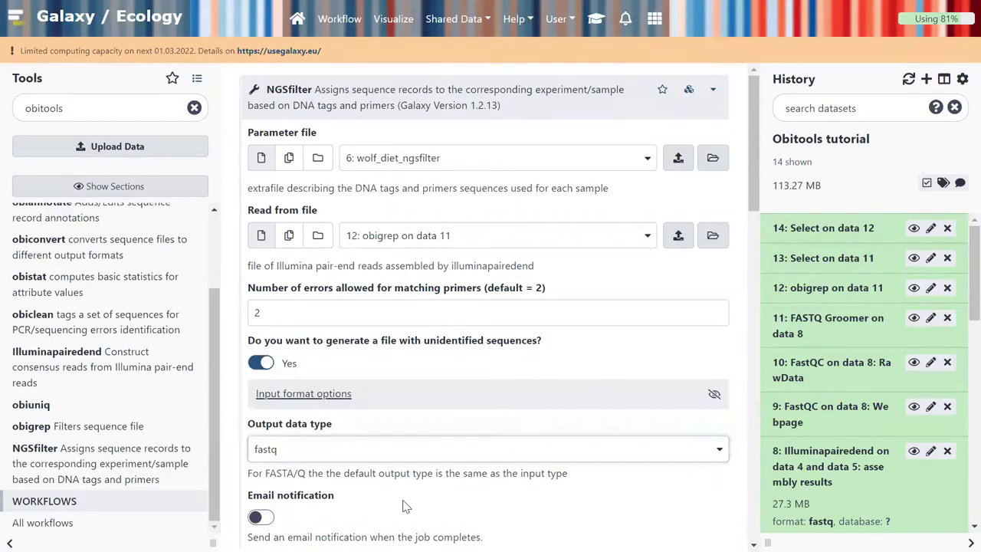
scroll(404, 503, "down", 3)
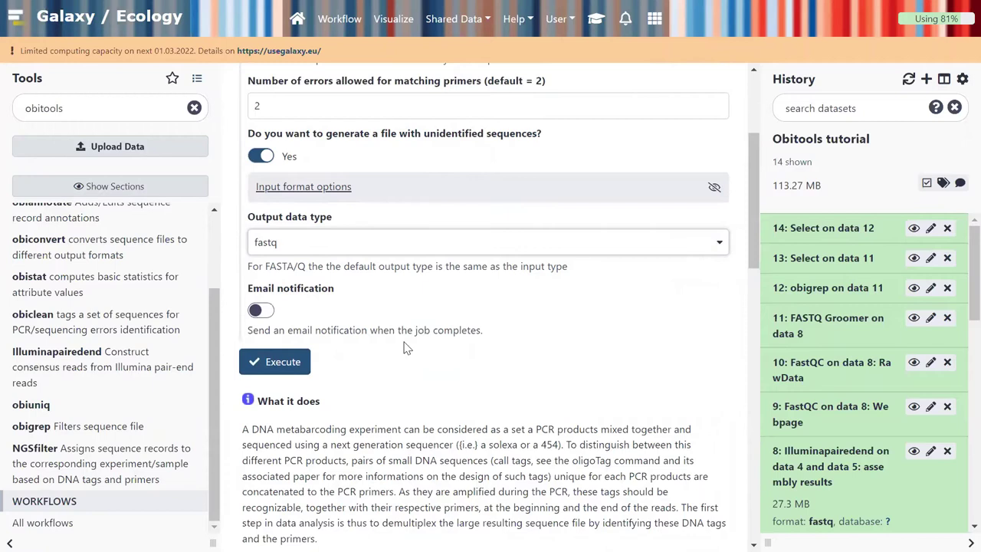
left_click(329, 366)
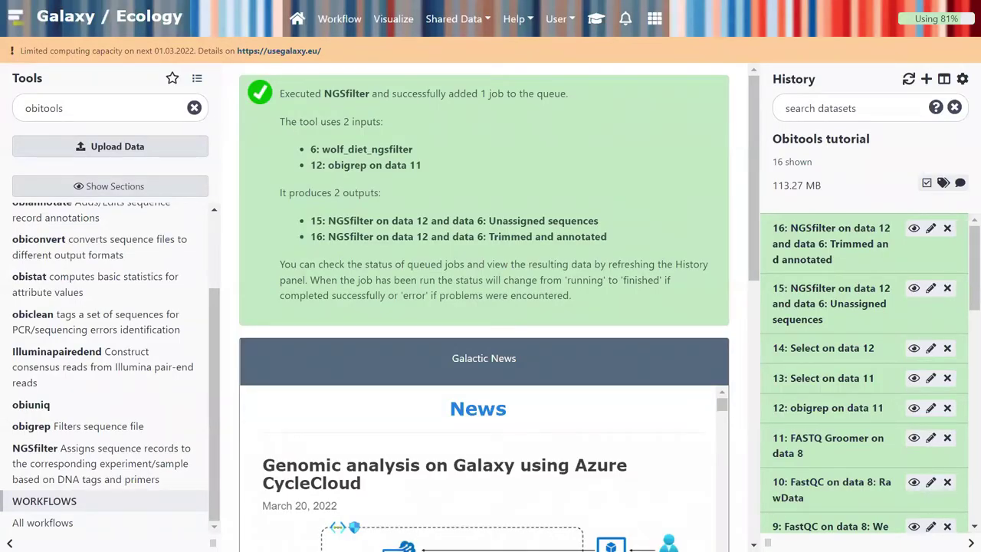
- Inspect the history details of the NGSfilter unassigned sequences and the trimmed and annotated output
left_click(849, 307)
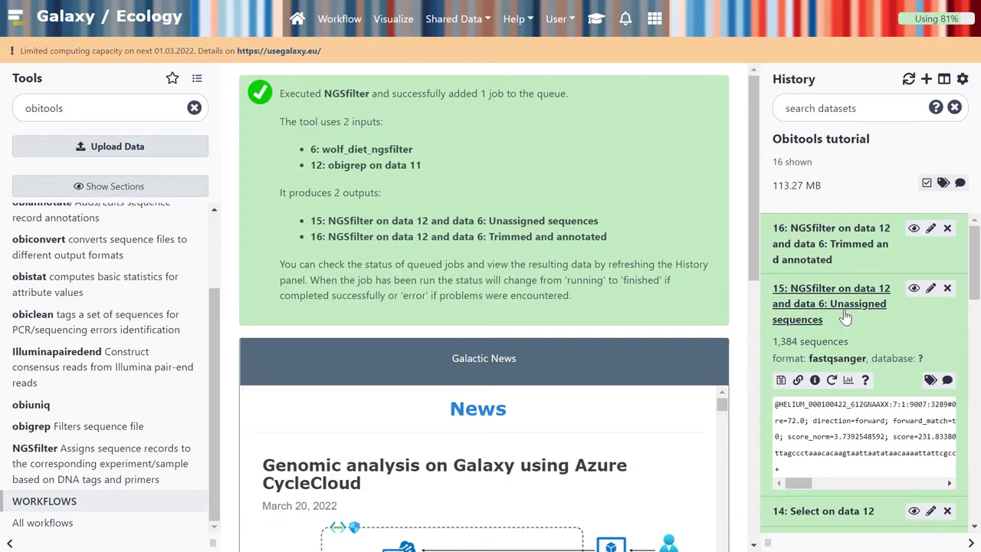
left_click(828, 243)
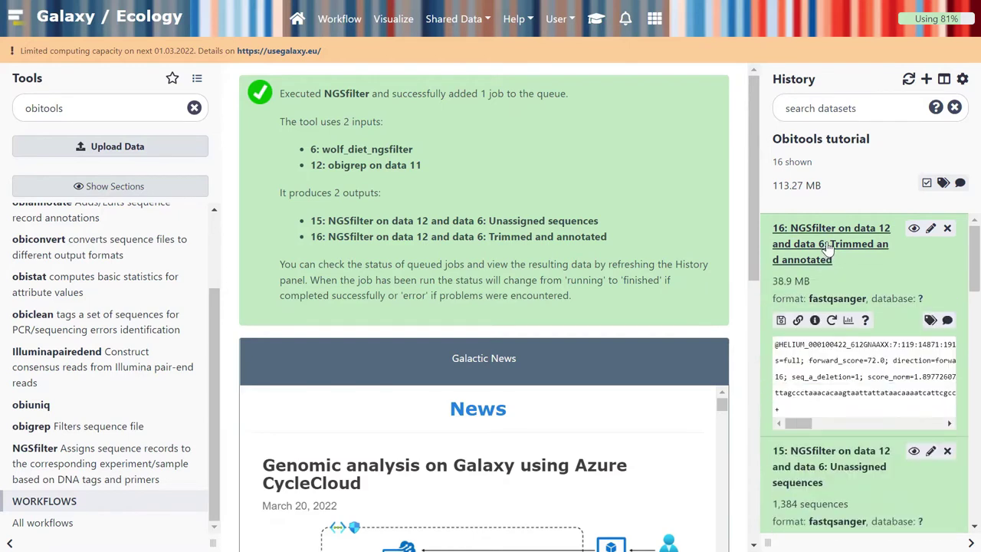
- Collapse the history details of the NGSfilter trimmed and annotated output and of the unassigned sequences
left_click(829, 243)
left_click(831, 304)
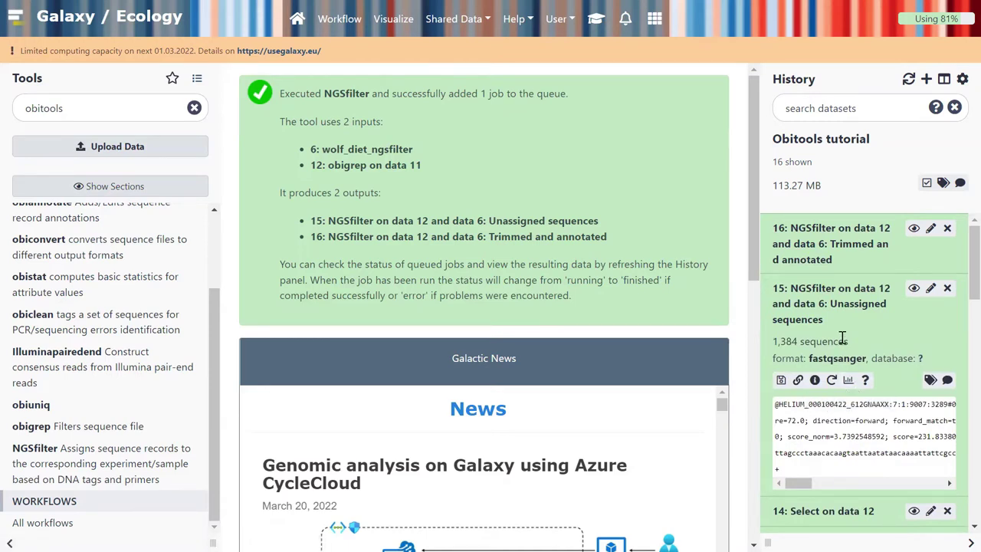
left_click(837, 309)
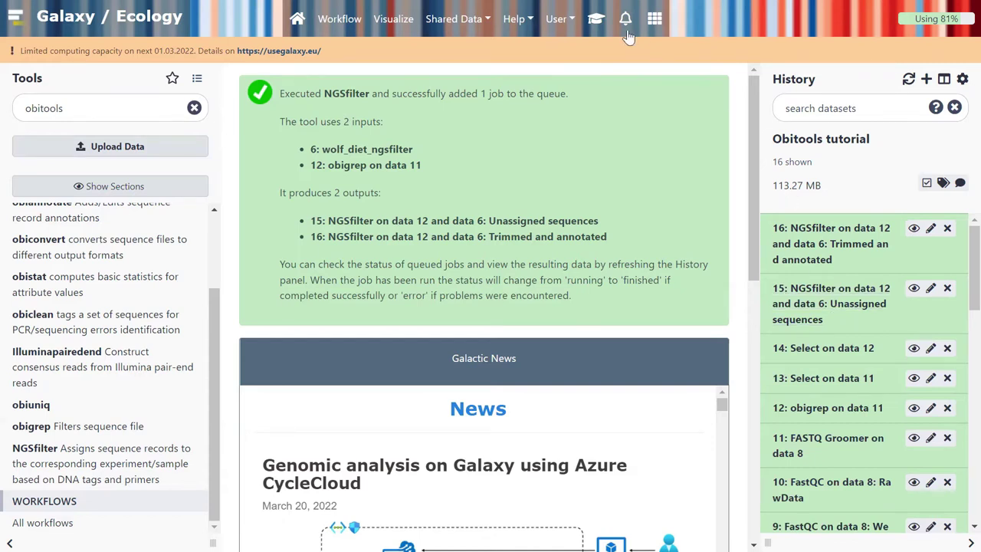
- Reopen the training tutorial and review the question on how many sequences are not assigned after NGSfilter
left_click(596, 25)
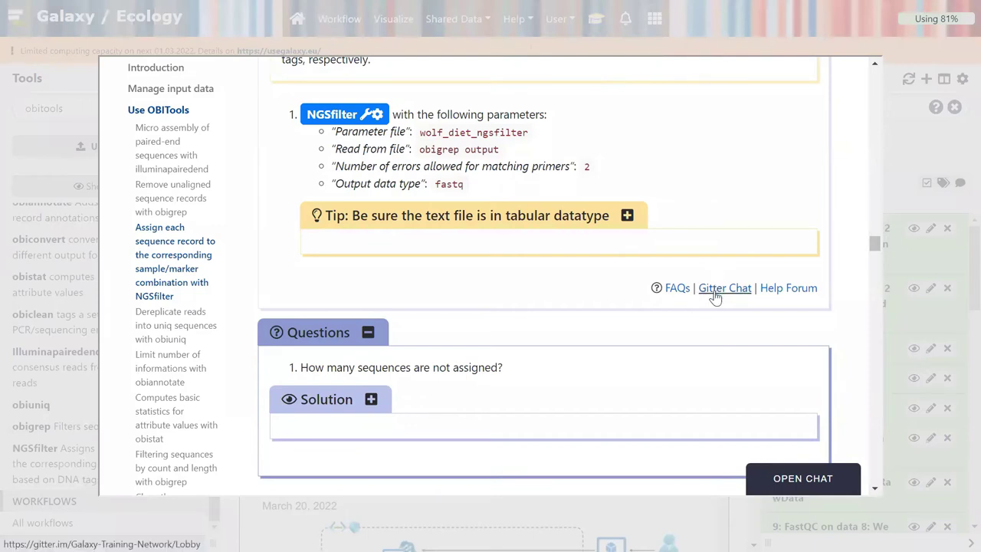
scroll(658, 313, "down", 3)
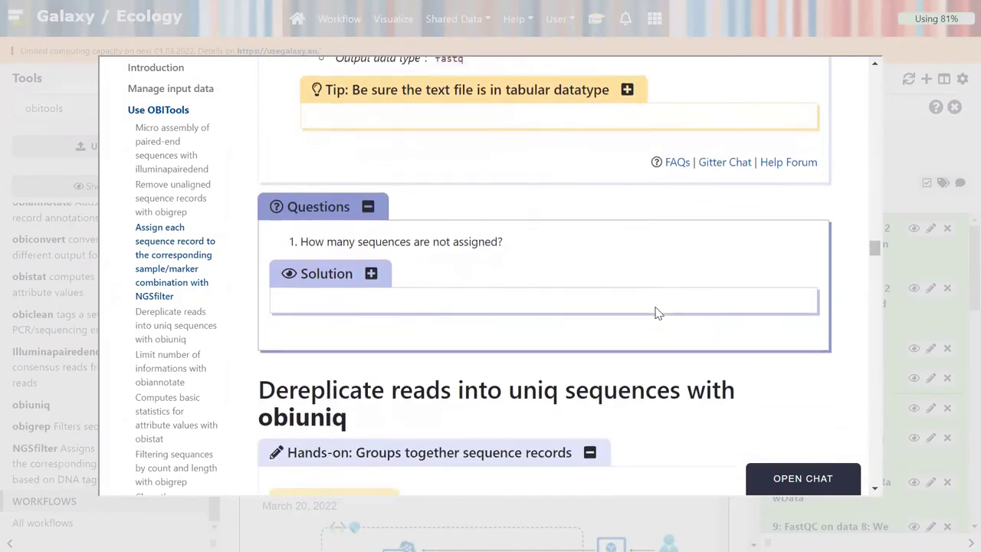
scroll(658, 313, "down", 1)
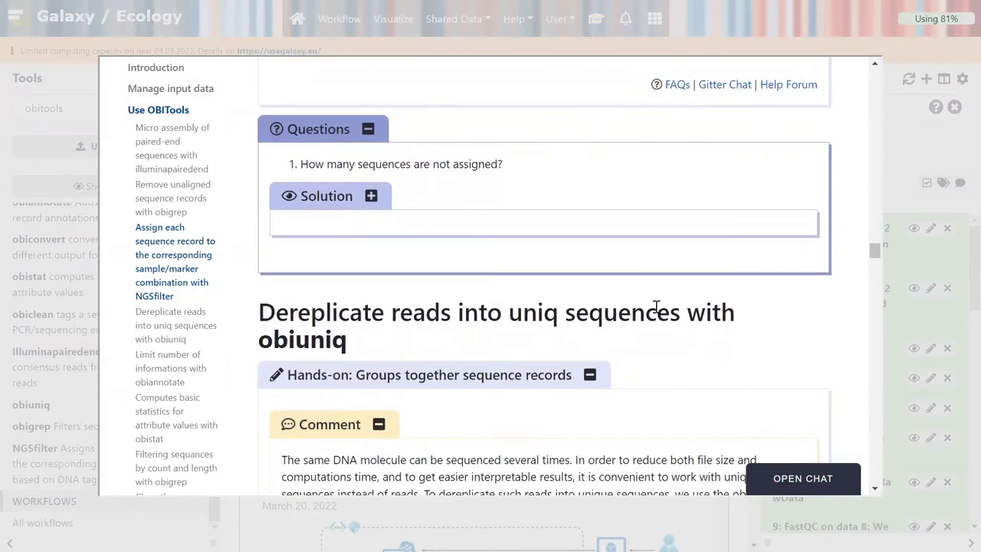
scroll(658, 310, "down", 1)
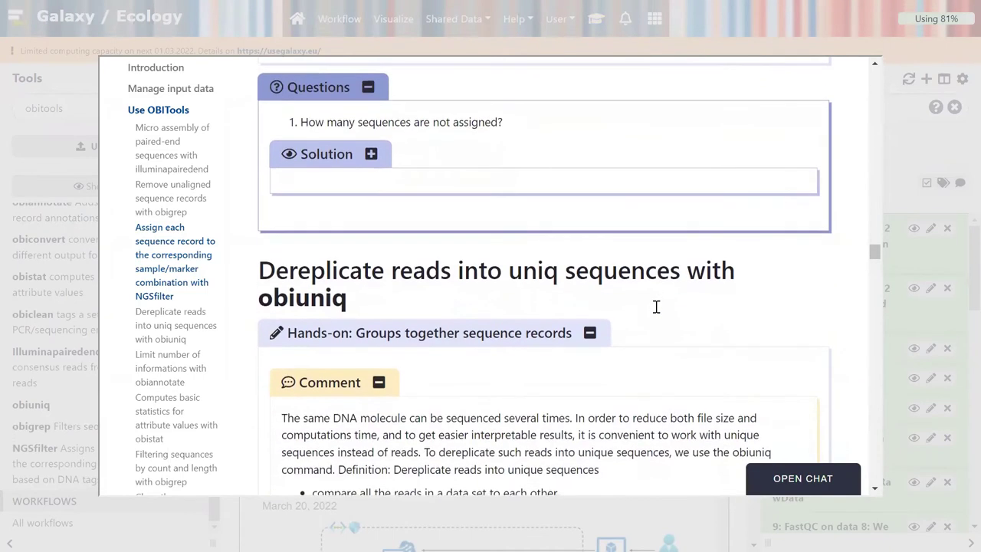
scroll(658, 312, "down", 1)
scroll(658, 313, "up", 1)
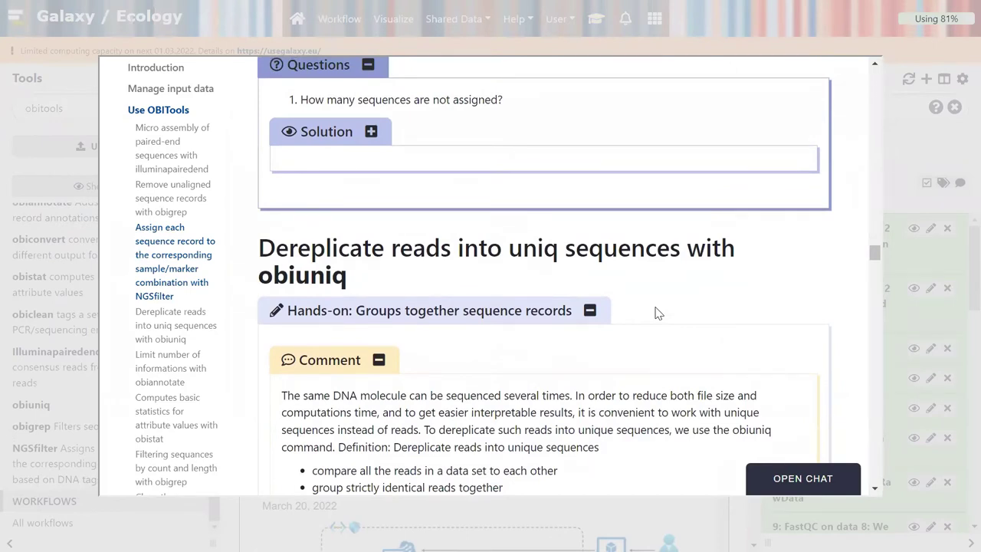
- Read the tutorial's explanation of dereplicating reads with obiuniq and its parameters, and return to the analysis page
scroll(658, 312, "down", 1)
scroll(658, 312, "down", 1)
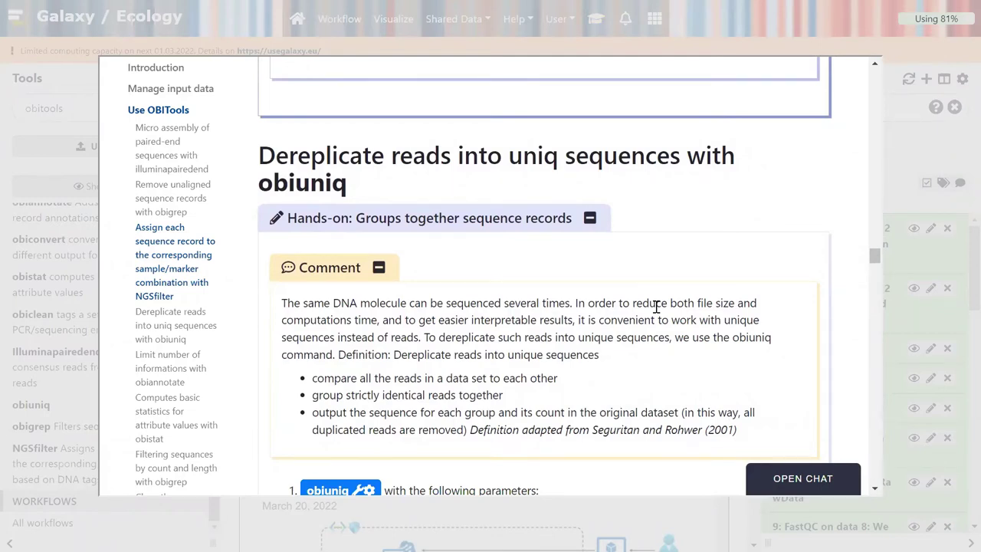
scroll(657, 306, "down", 1)
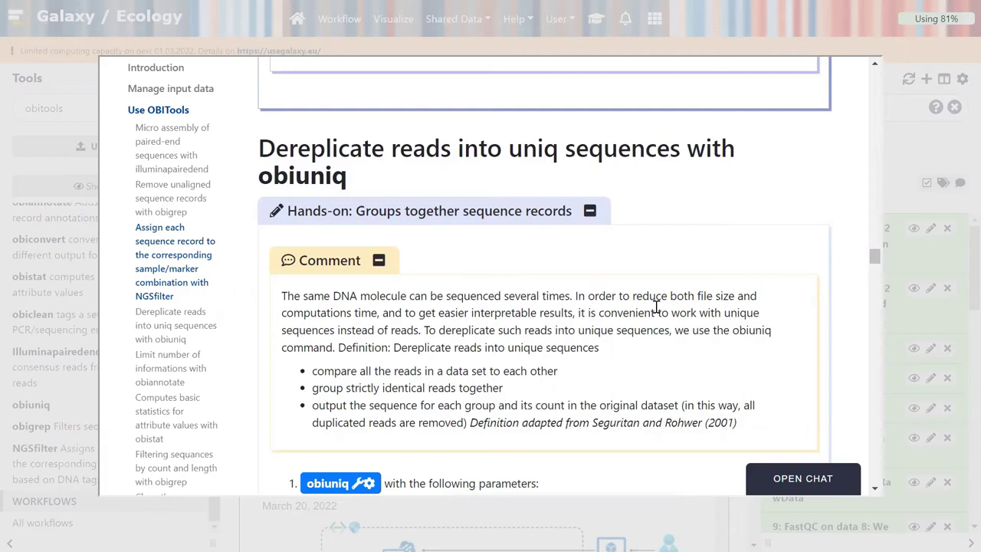
scroll(657, 307, "down", 1)
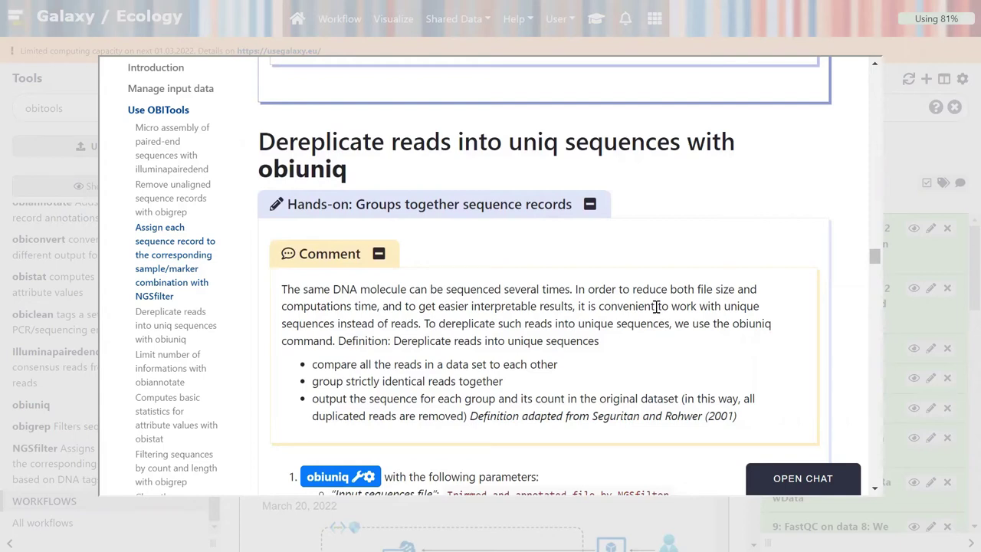
scroll(658, 306, "down", 3)
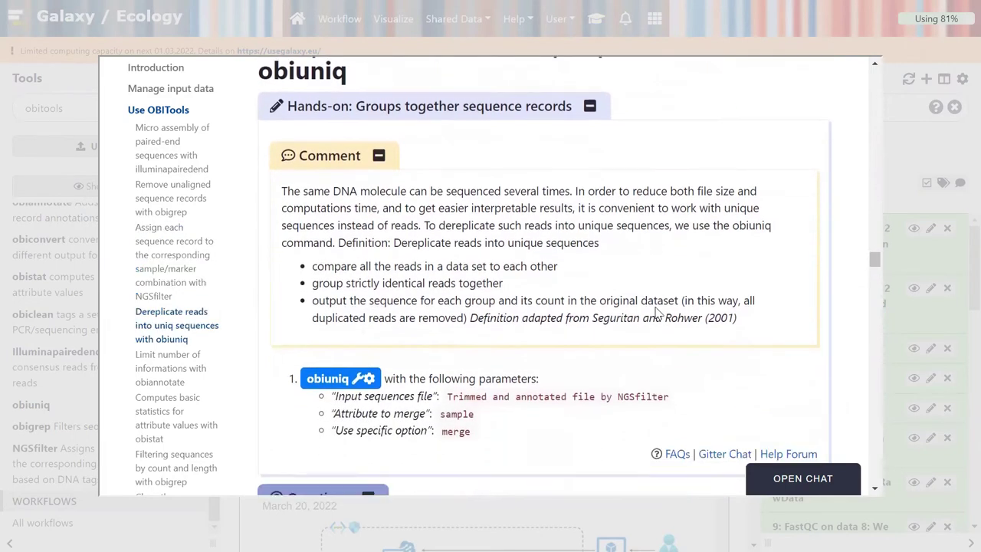
scroll(658, 313, "down", 1)
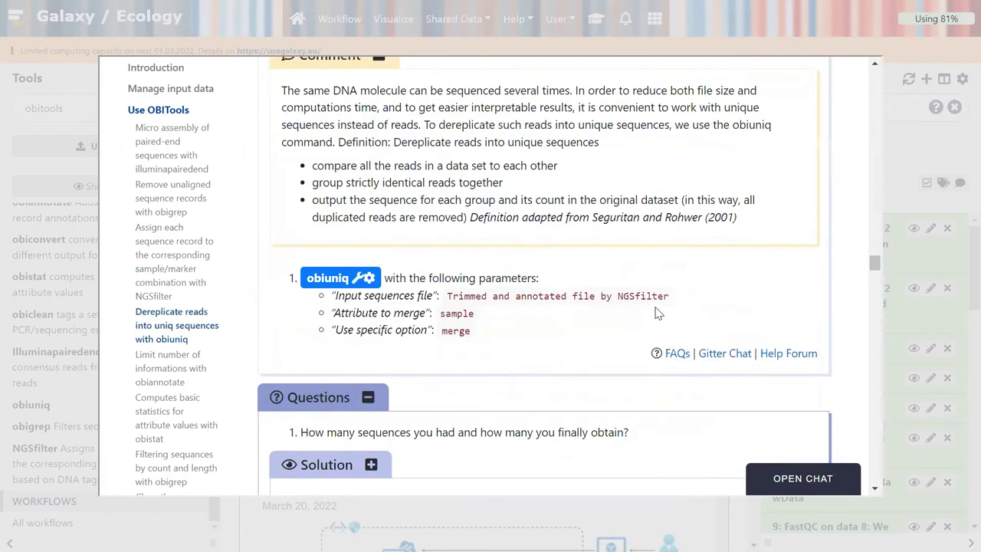
scroll(657, 313, "down", 1)
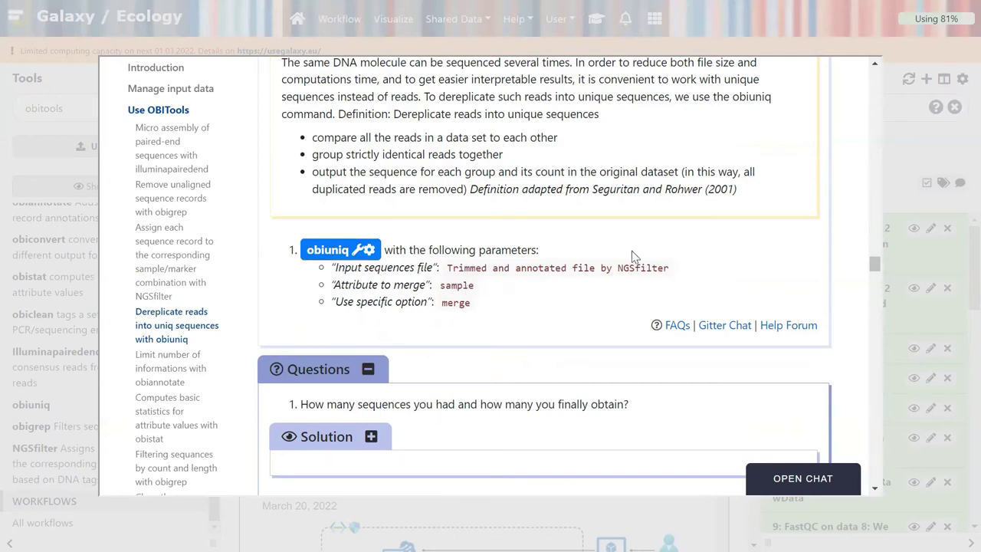
left_click(892, 181)
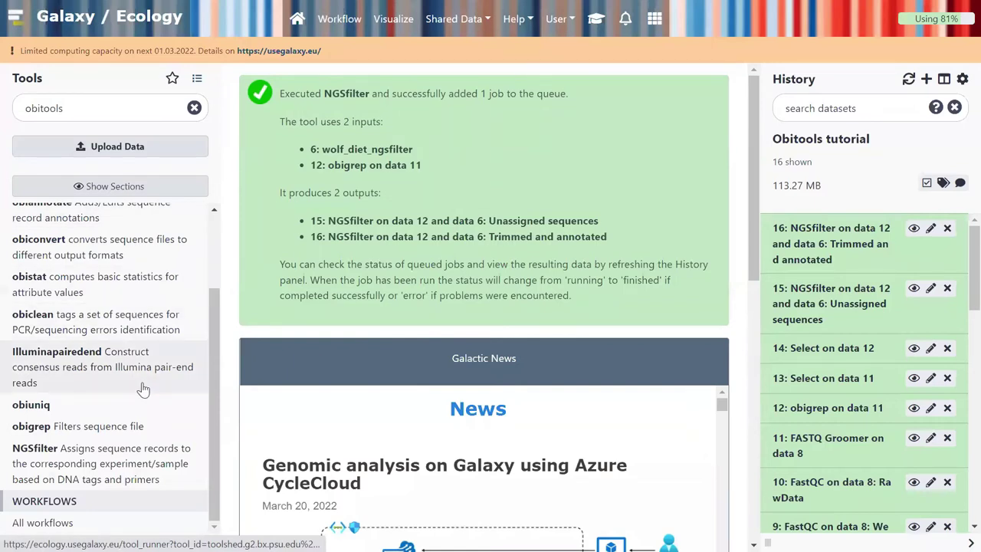
- Run obiuniq on the trimmed and annotated NGSfilter output with sample as the attribute to merge, keeping the merge option
left_click(61, 407)
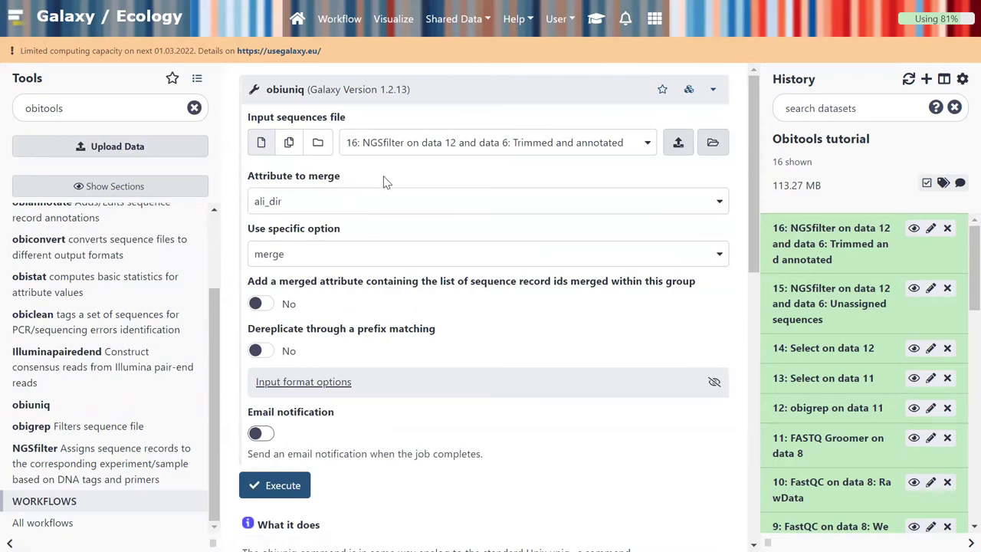
left_click(348, 207)
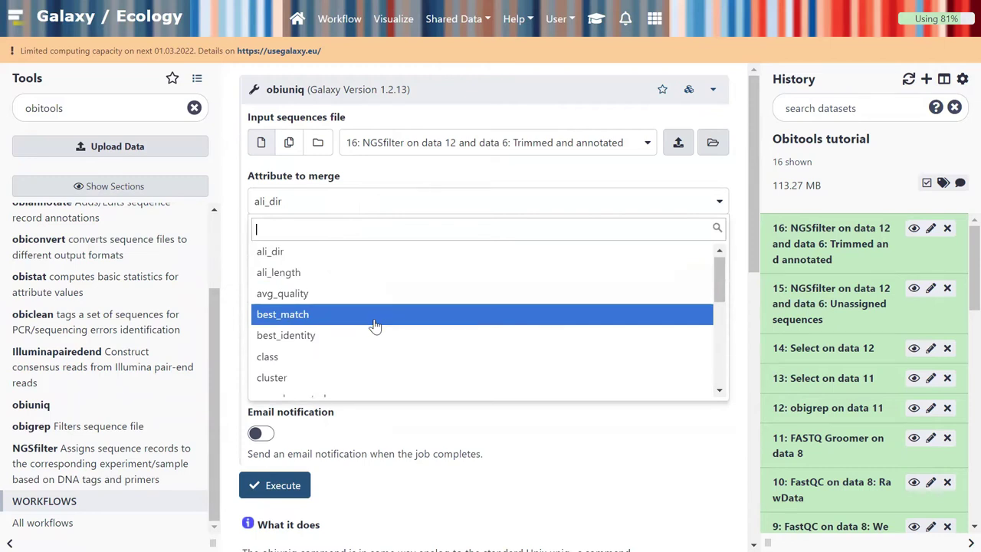
scroll(376, 326, "down", 4)
scroll(376, 325, "down", 5)
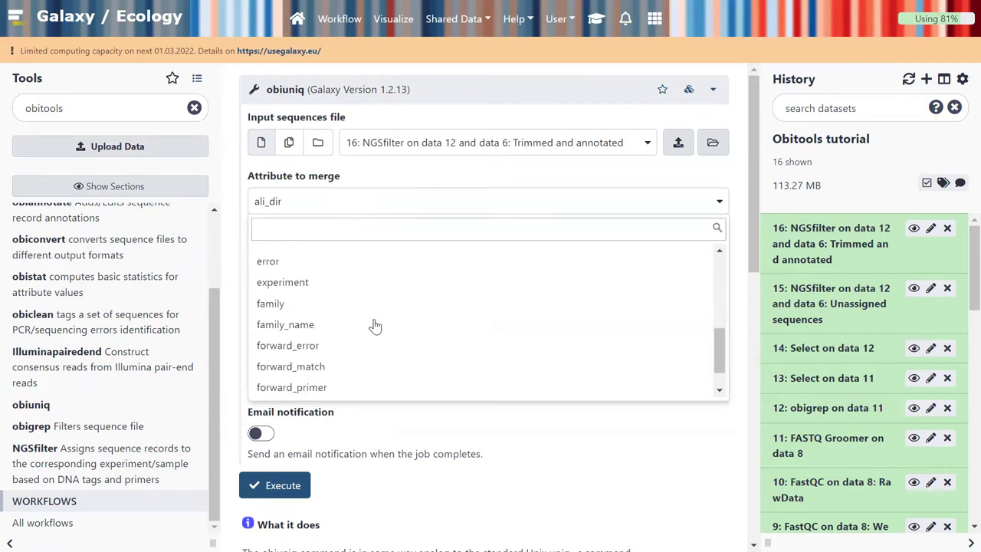
scroll(376, 326, "down", 5)
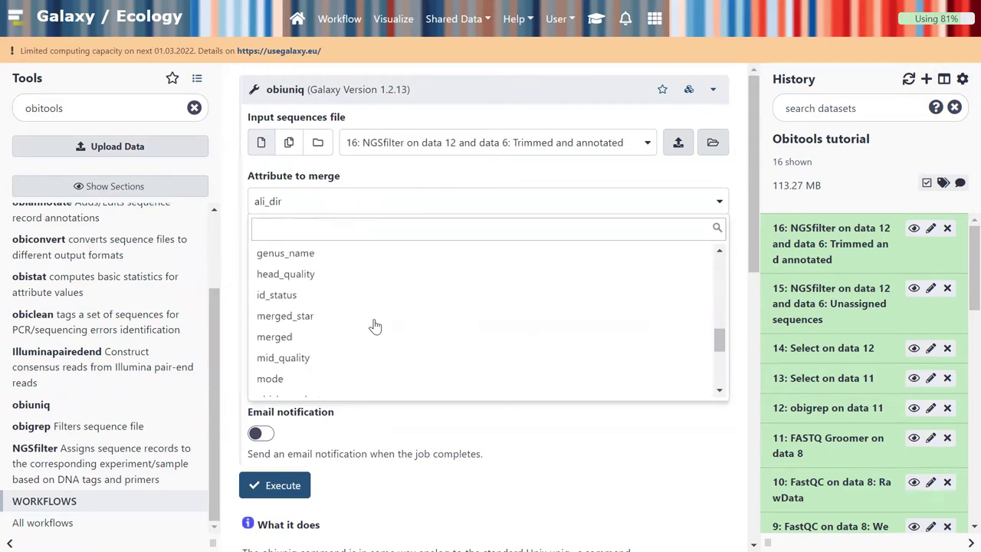
scroll(375, 326, "down", 4)
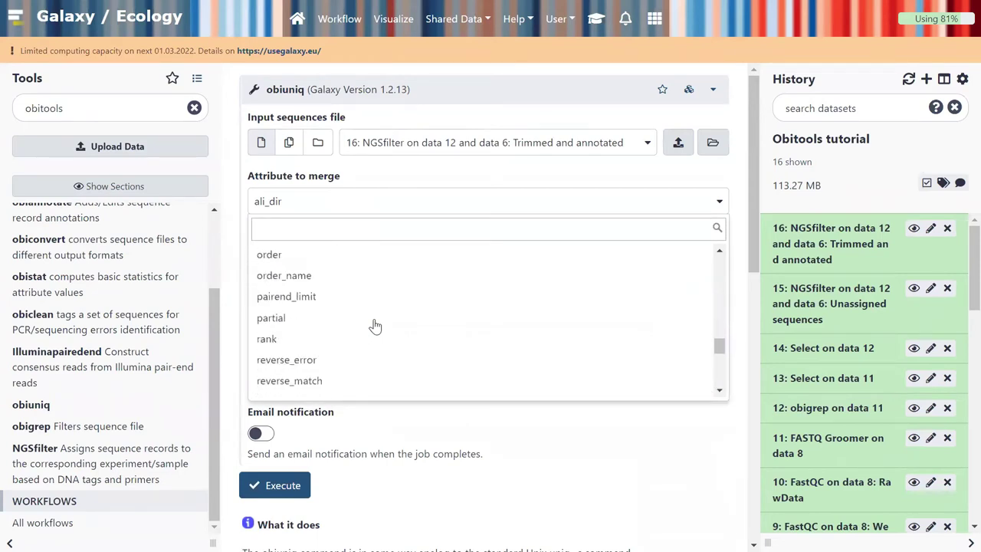
scroll(374, 325, "down", 3)
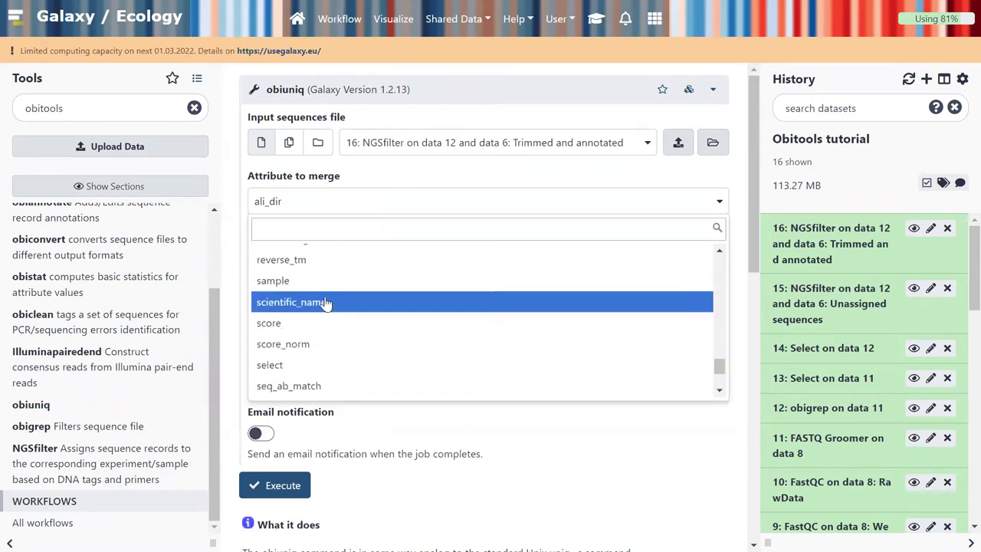
left_click(306, 282)
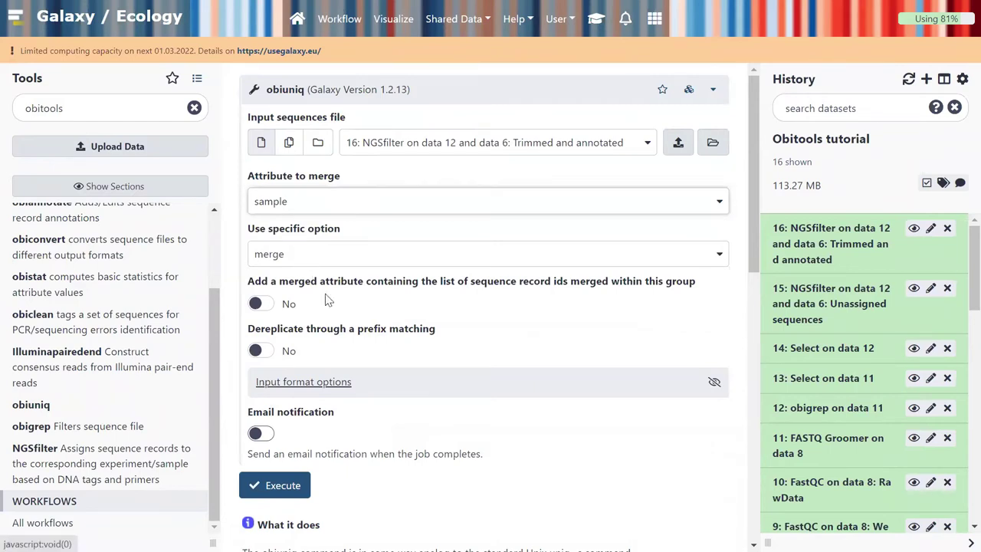
scroll(418, 403, "down", 1)
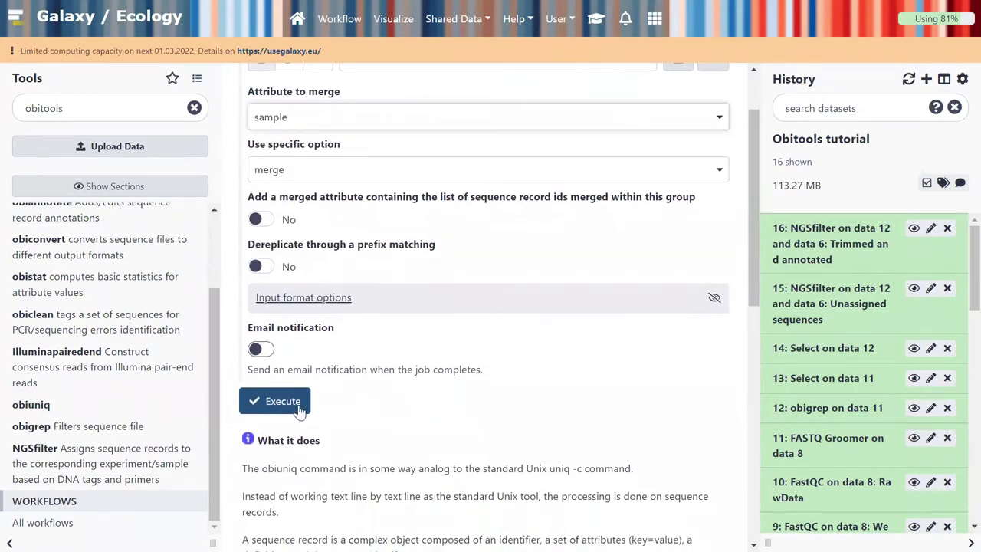
left_click(281, 404)
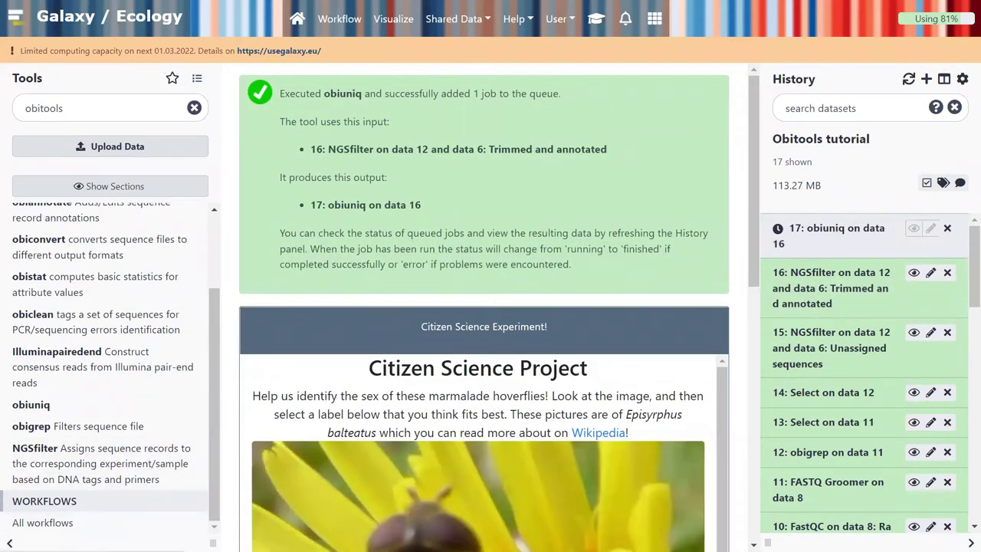
- Hide the tool list and the history, and view the Citizen Science hoverfly picture together with its sex label choices
left_click(218, 362)
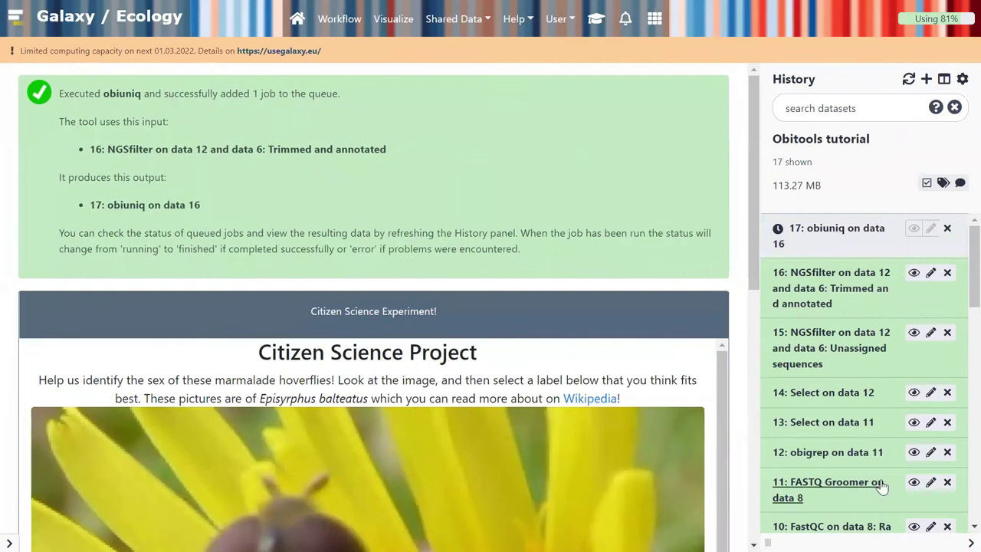
left_click(971, 543)
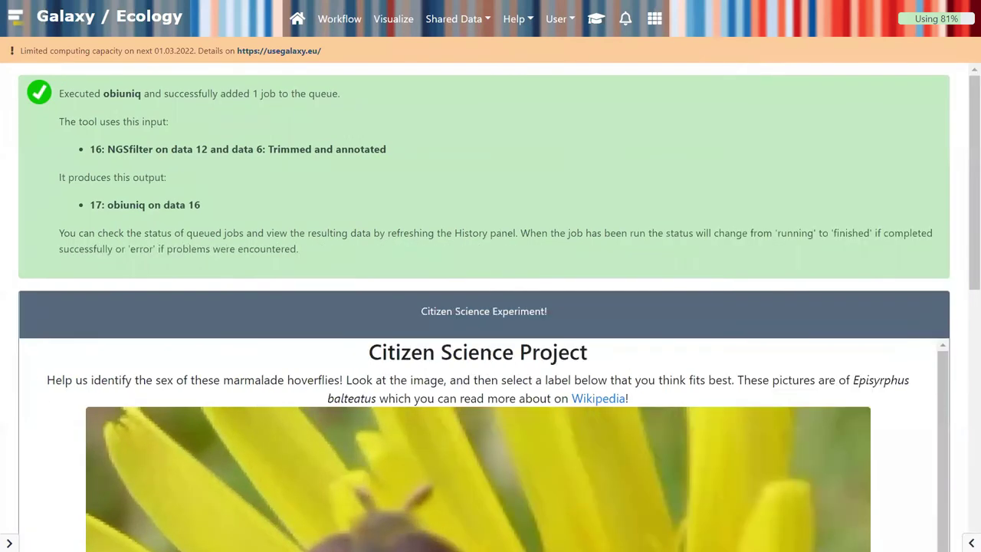
scroll(840, 294, "down", 1)
scroll(841, 300, "down", 2)
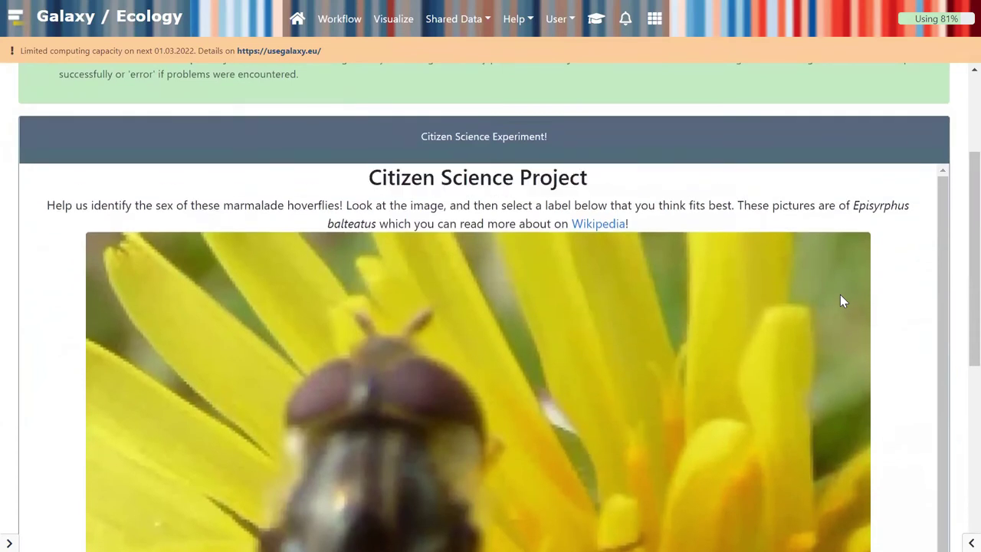
left_click_drag(960, 265, 919, 366)
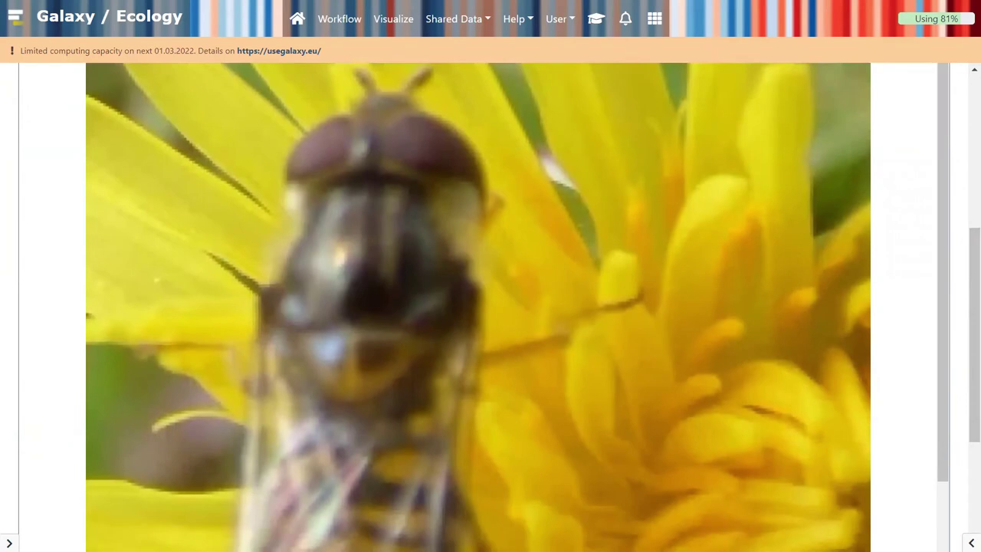
left_click_drag(957, 376, 960, 469)
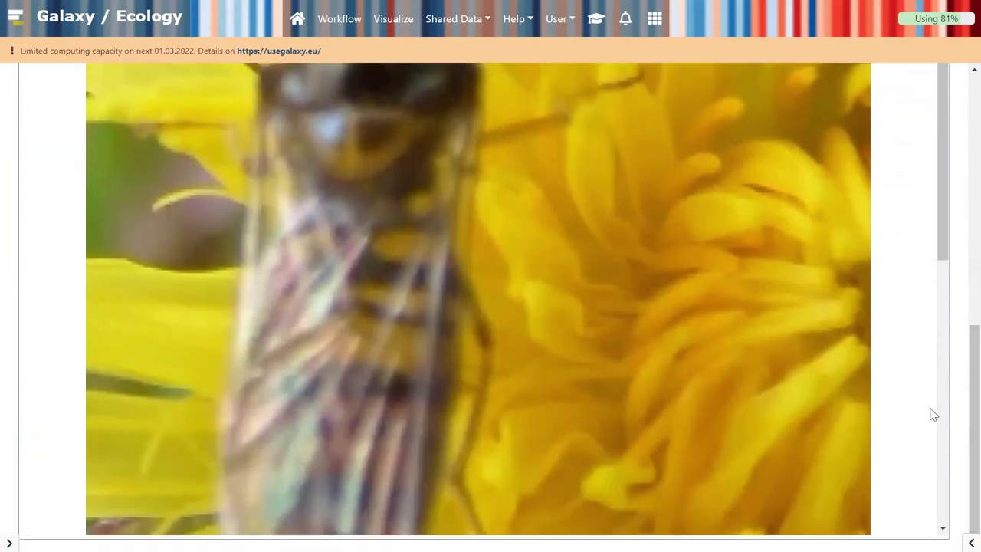
scroll(914, 391, "down", 2)
scroll(914, 392, "down", 2)
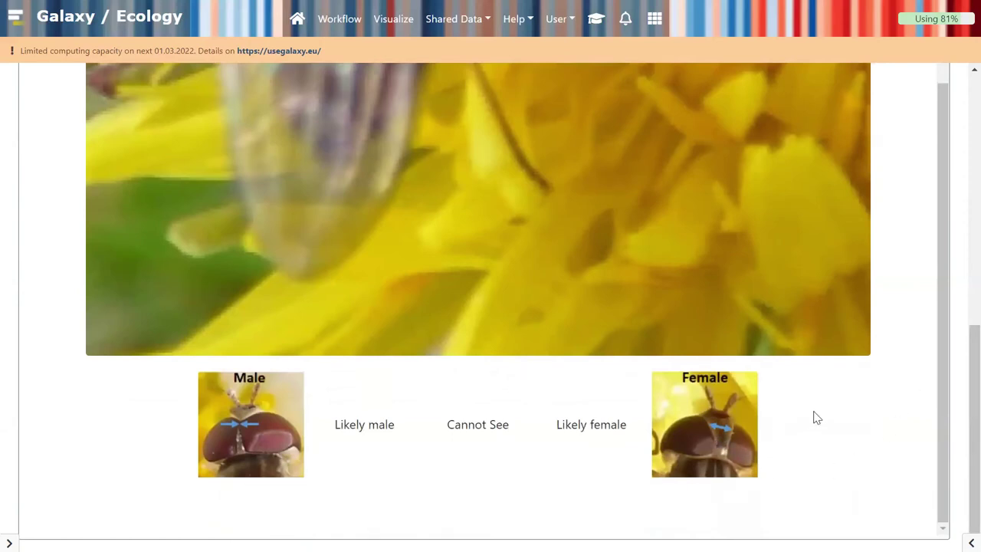
- Examine the hoverfly's eyes again and compare them with the male and female reference pictures
scroll(908, 311, "up", 4)
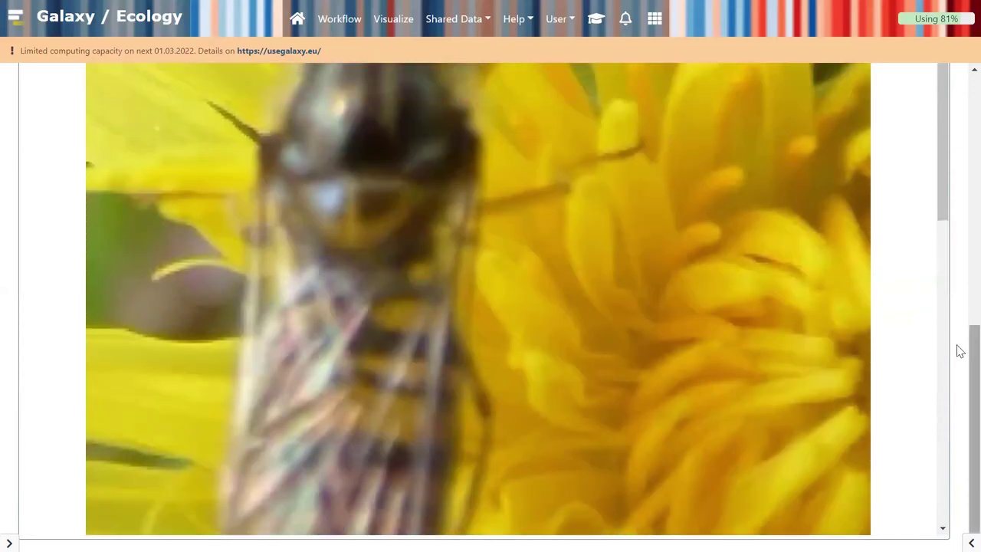
left_click_drag(957, 342, 960, 265)
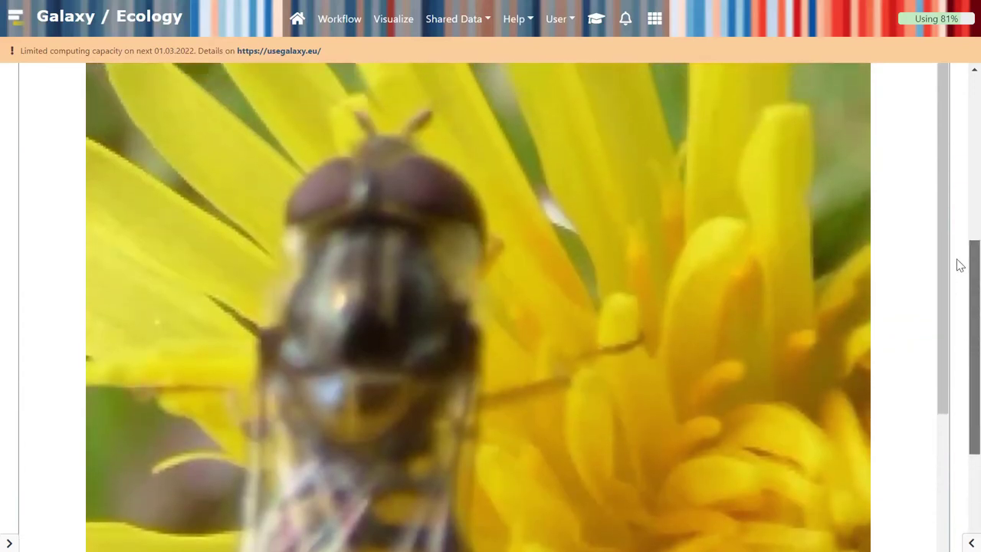
left_click_drag(960, 265, 951, 401)
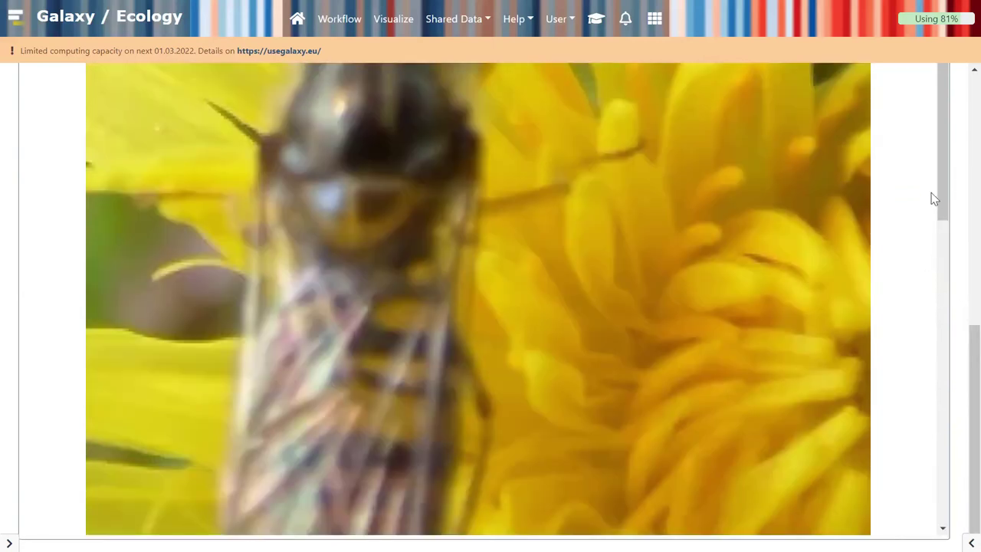
left_click_drag(957, 367, 960, 499)
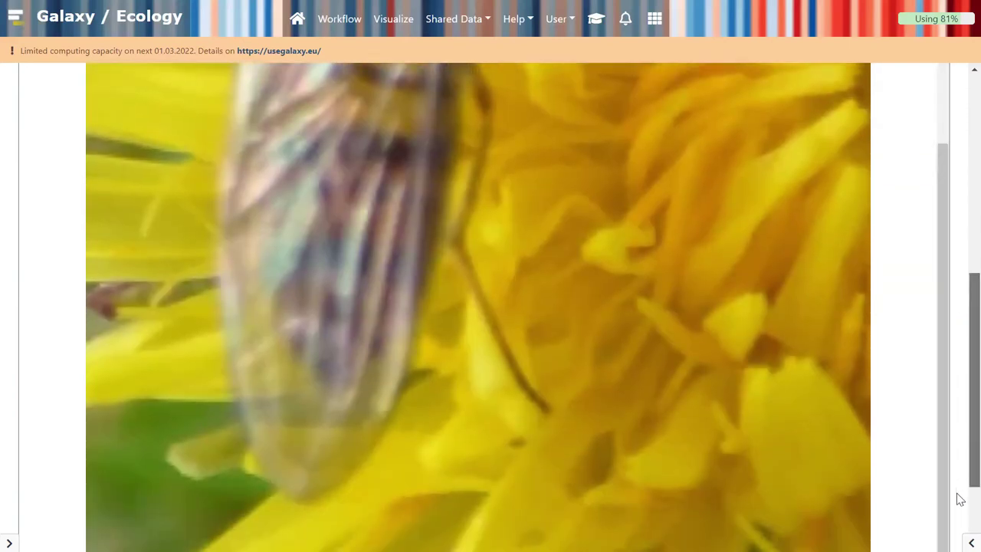
scroll(960, 499, "down", 3)
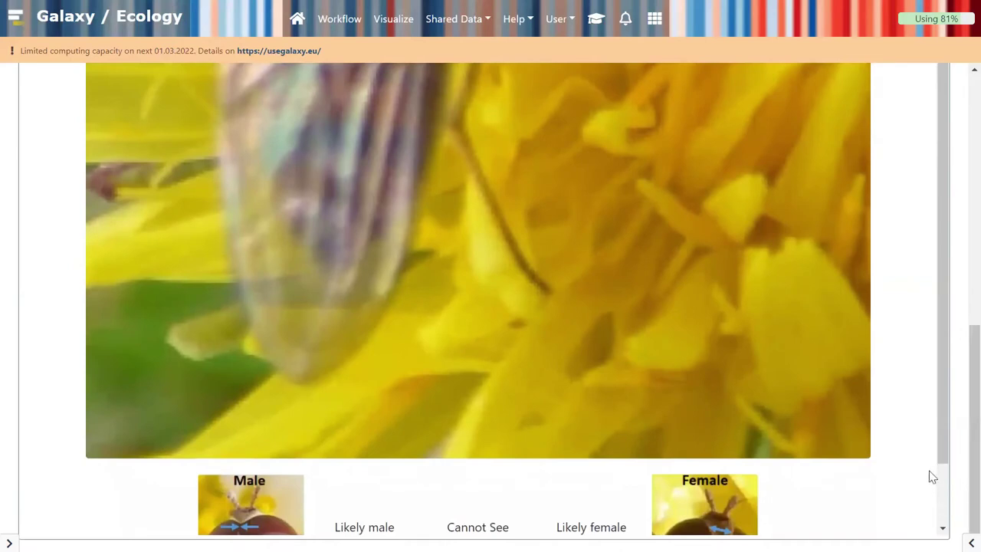
scroll(944, 459, "down", 2)
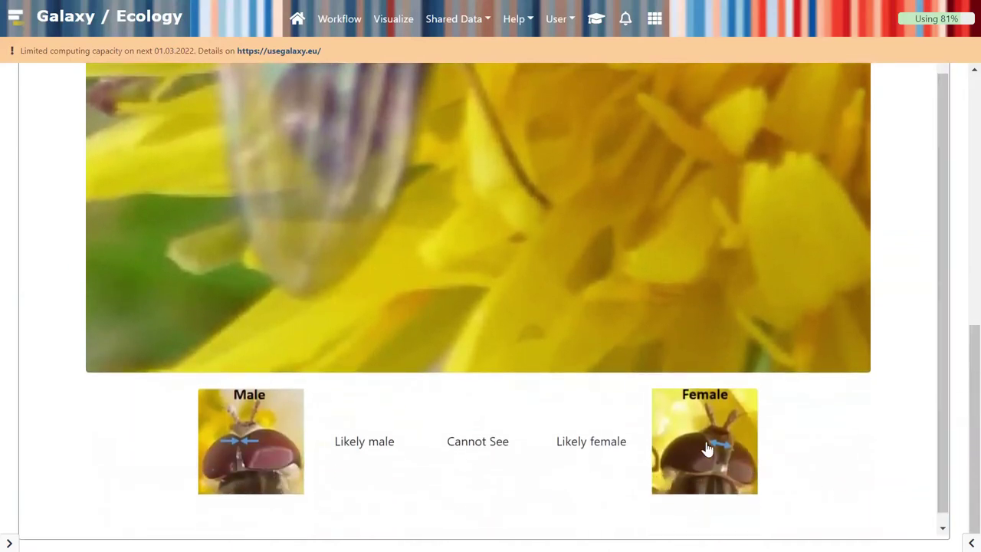
- Label the current hoverfly picture as Likely female and the following one as Female, submitting both answers
left_click(610, 446)
left_click(494, 527)
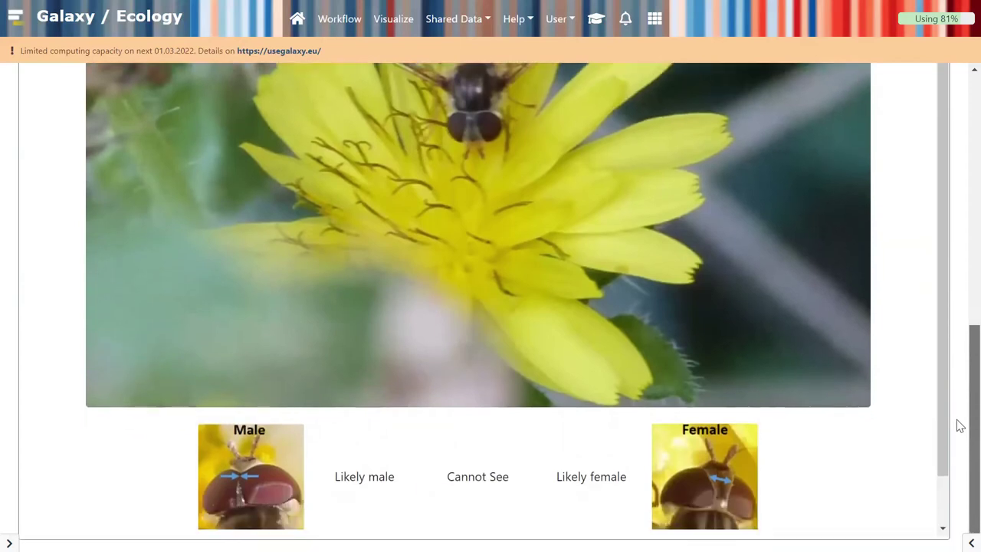
left_click(722, 476)
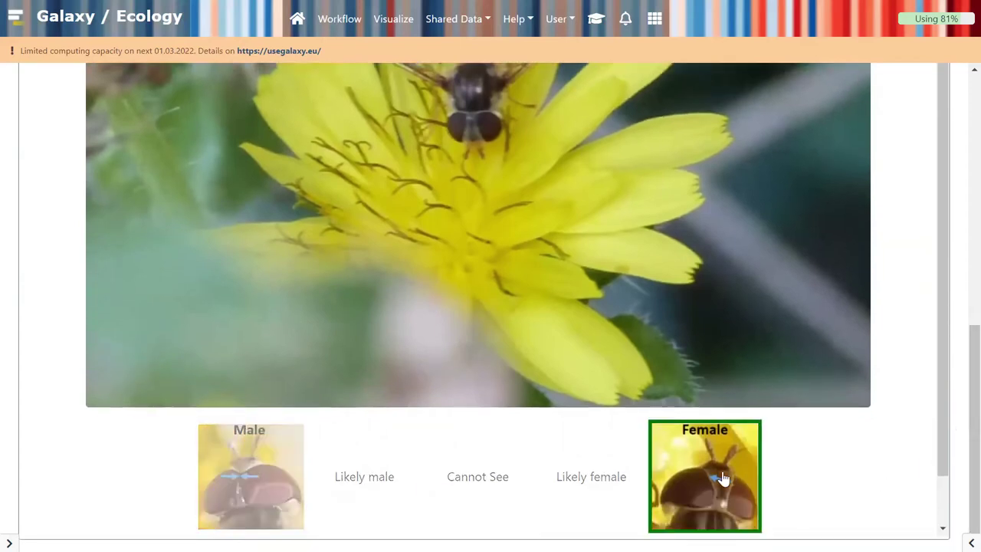
scroll(771, 464, "down", 2)
left_click(482, 508)
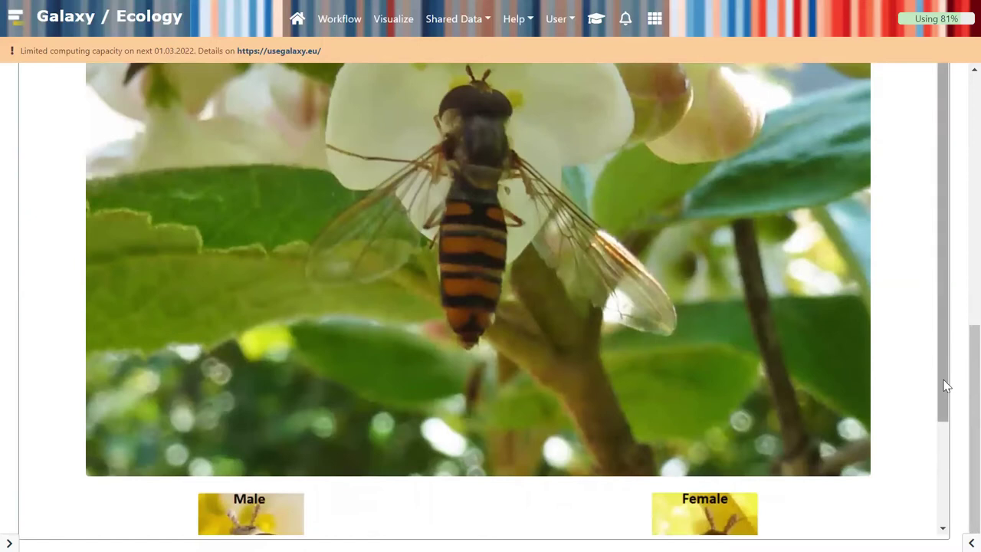
- Label the hoverfly on the white blossom as Likely female and the one on the green buds as Cannot See, submitting both answers
left_click_drag(945, 383, 935, 475)
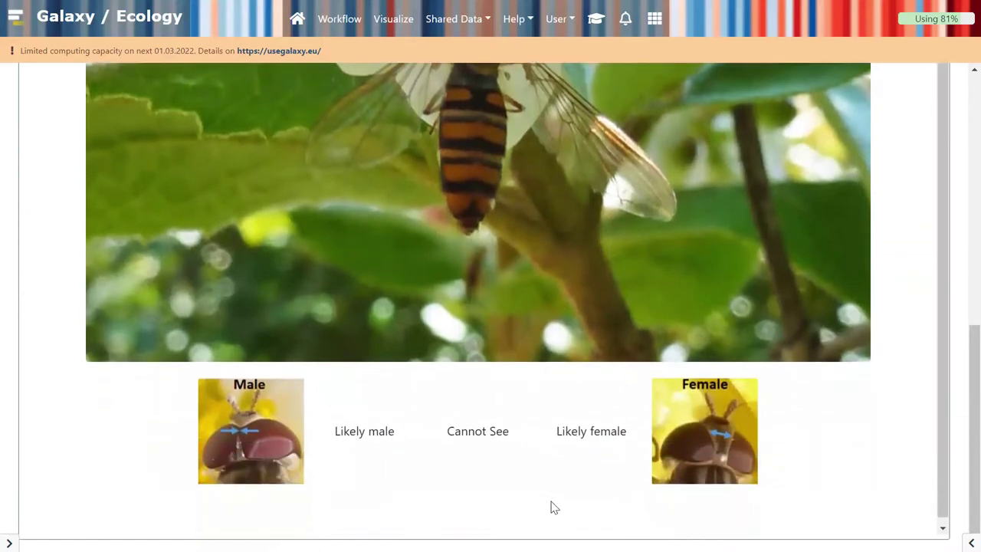
left_click(575, 434)
left_click(478, 515)
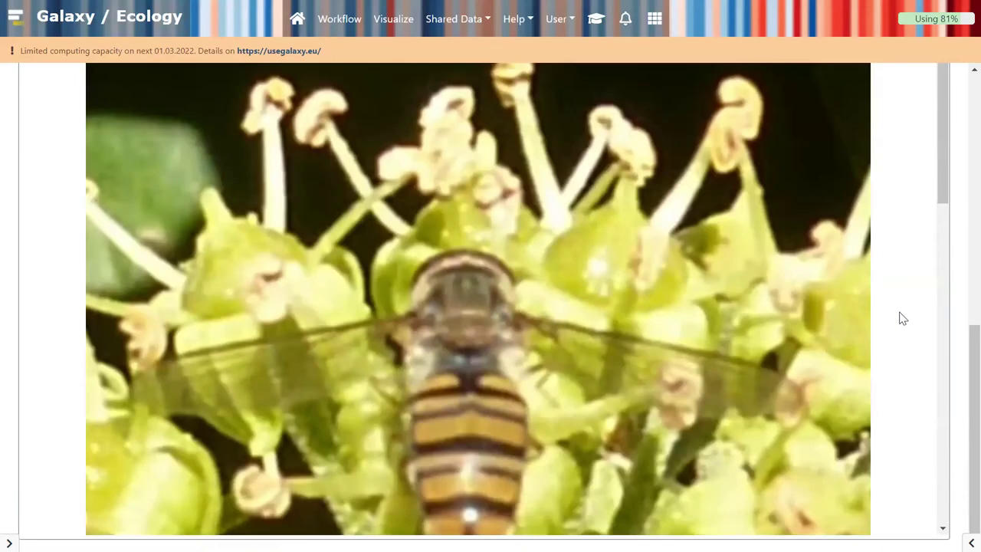
left_click_drag(947, 195, 942, 513)
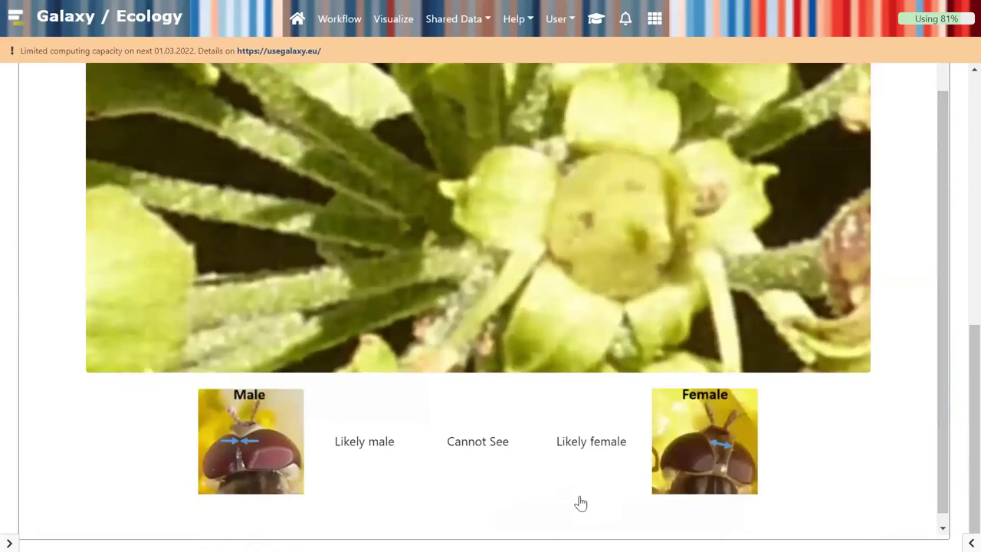
left_click(477, 443)
left_click(478, 526)
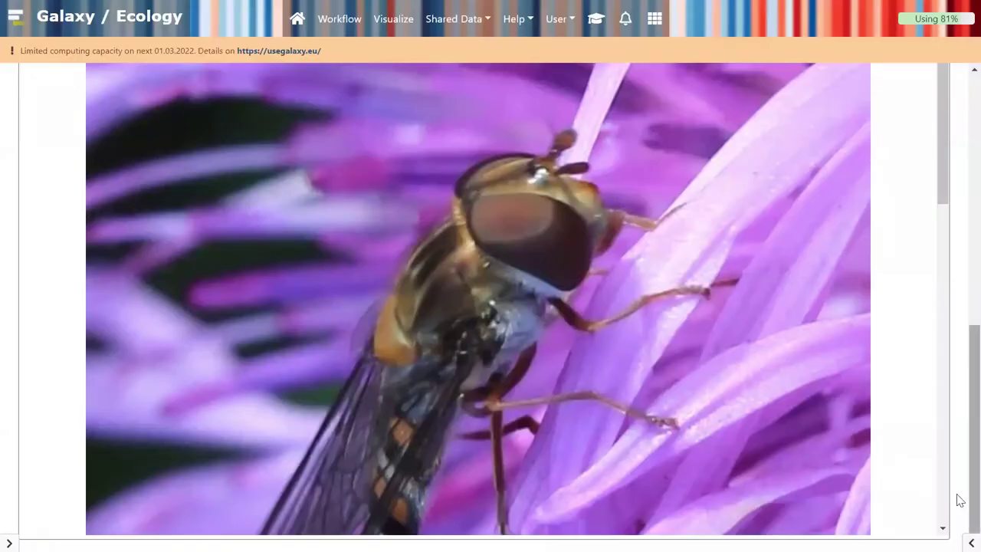
- Show the history and the tool list again, and view the content of the obiuniq output dataset
left_click(971, 543)
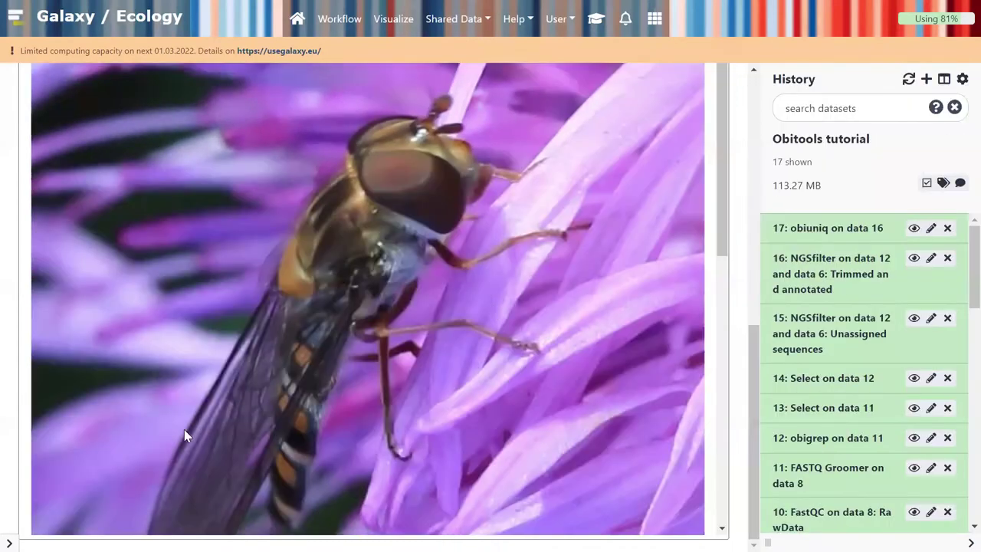
left_click(10, 543)
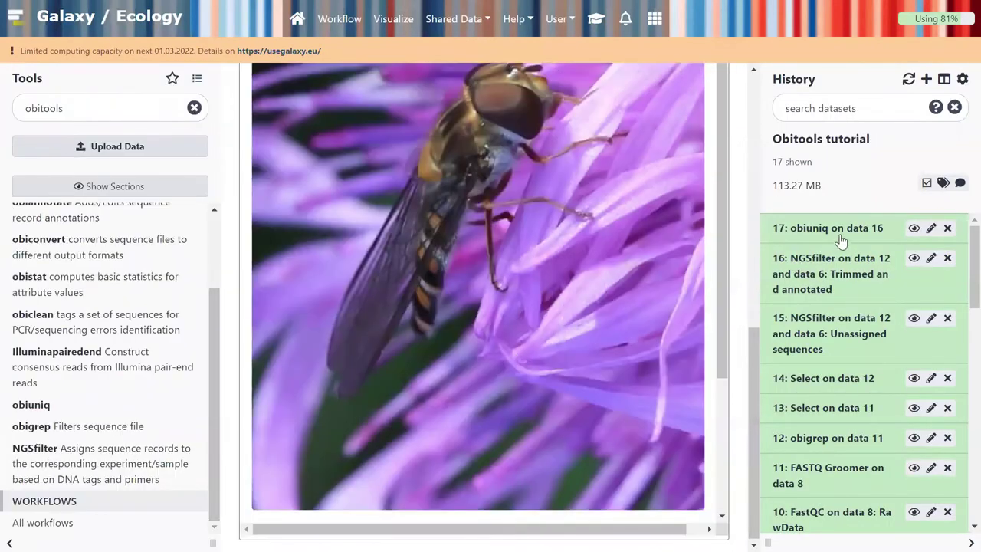
left_click(849, 228)
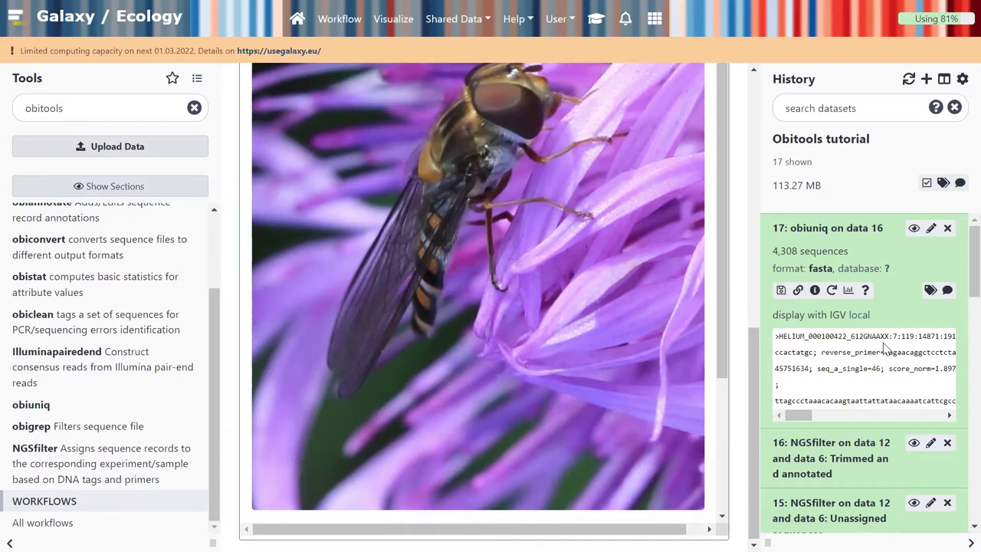
left_click(913, 227)
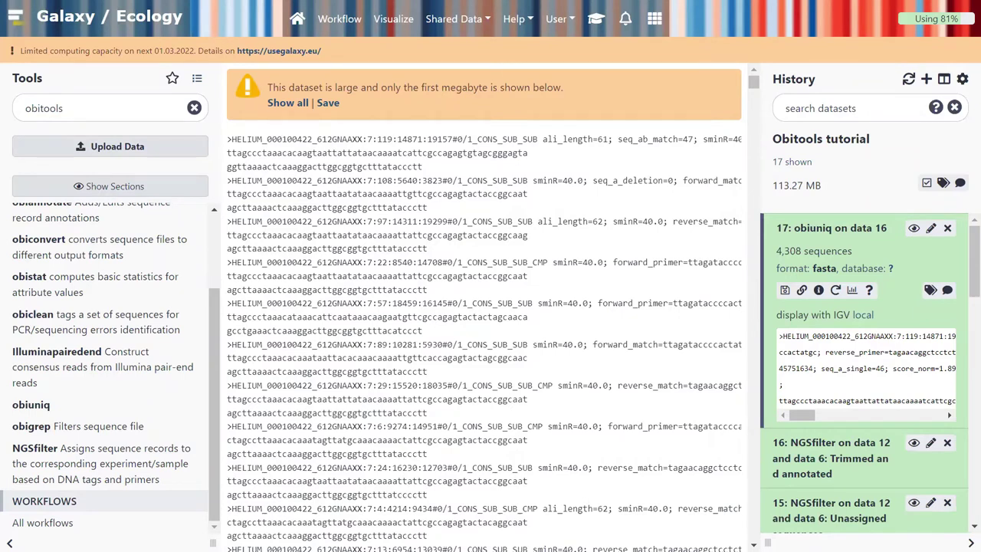
- Examine the first sequence header in the obiuniq output for its count attribute
scroll(545, 410, "right", 5)
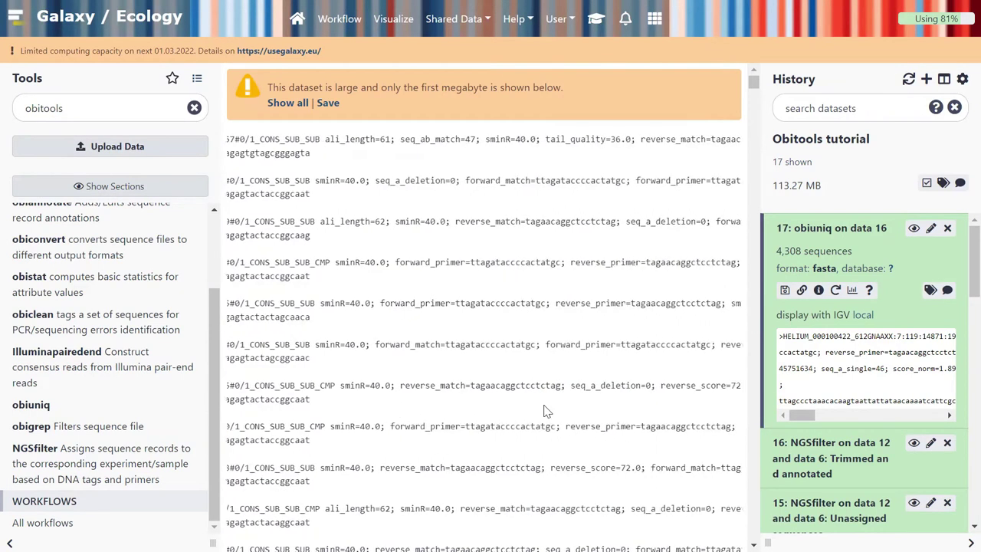
scroll(546, 410, "right", 10)
scroll(546, 412, "right", 10)
scroll(546, 411, "right", 10)
scroll(546, 412, "right", 10)
scroll(546, 411, "right", 8)
scroll(546, 411, "right", 1)
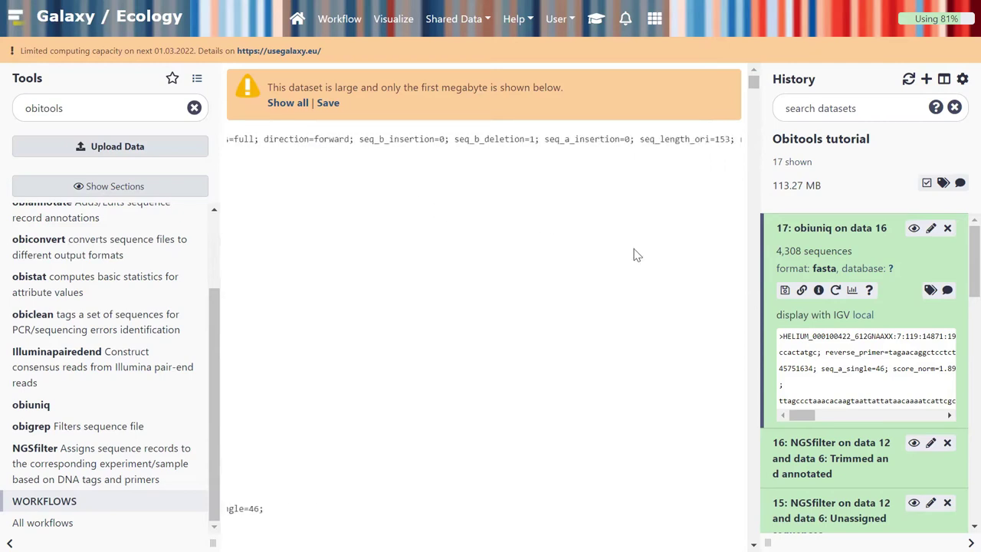
scroll(634, 255, "right", 2)
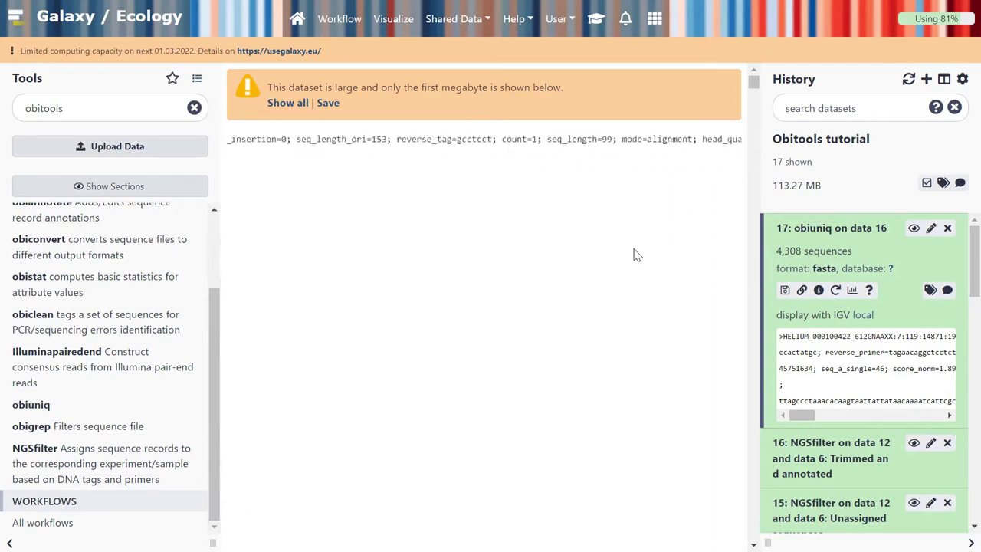
scroll(634, 255, "right", 2)
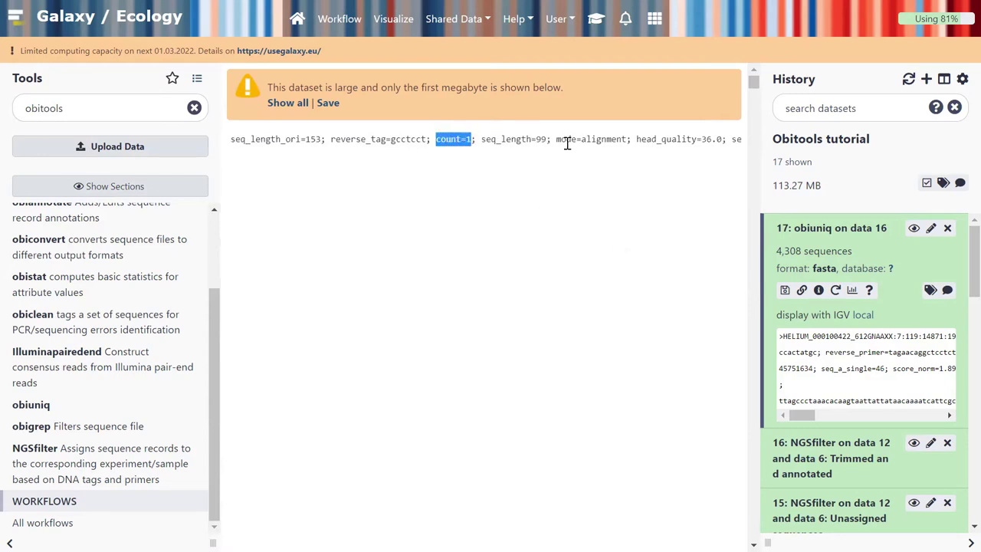
scroll(578, 144, "right", 3)
- Examine the sequence headers for the merged_sample attribute and highlight its name in the first record
scroll(579, 144, "left", 10)
scroll(578, 144, "right", 3)
scroll(578, 144, "left", 3)
scroll(579, 144, "left", 6)
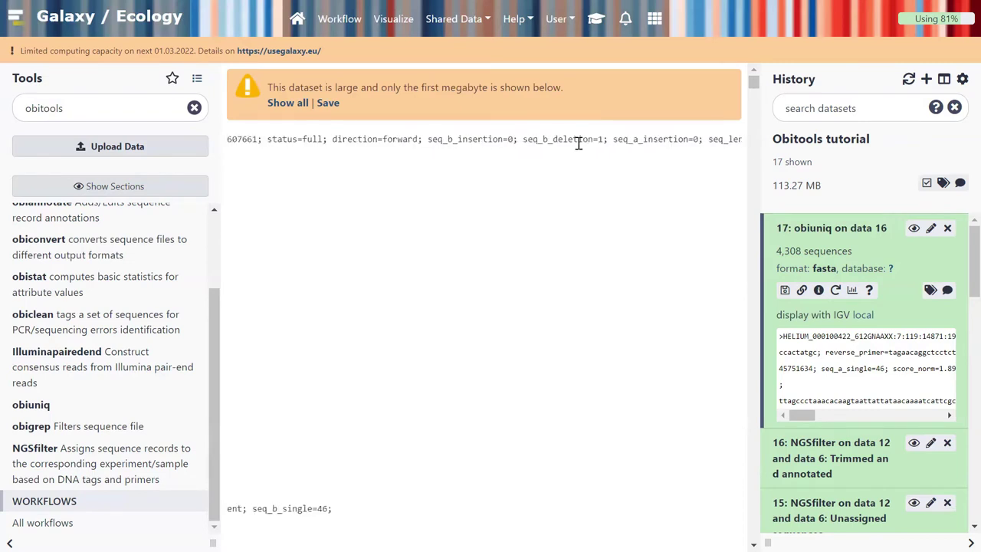
scroll(579, 144, "left", 5)
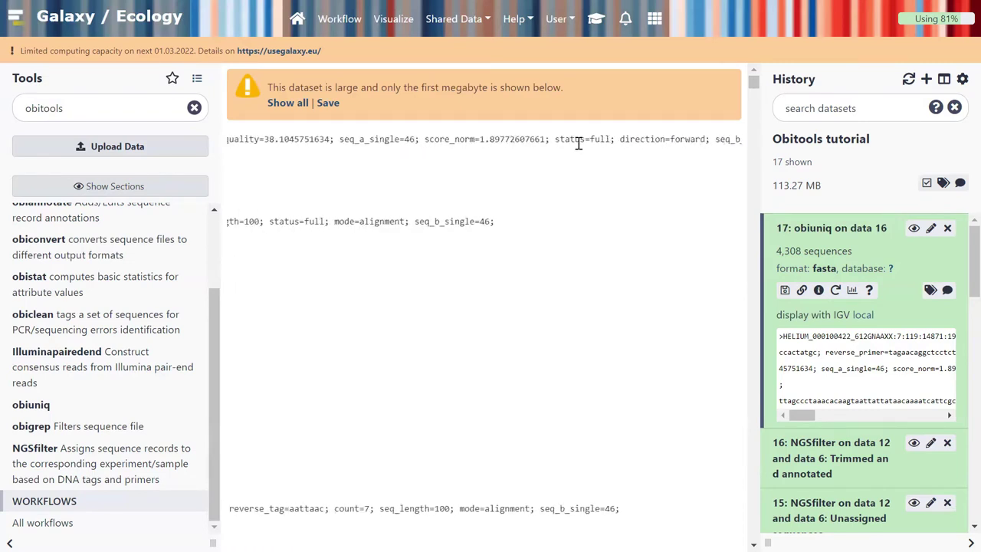
scroll(579, 144, "left", 6)
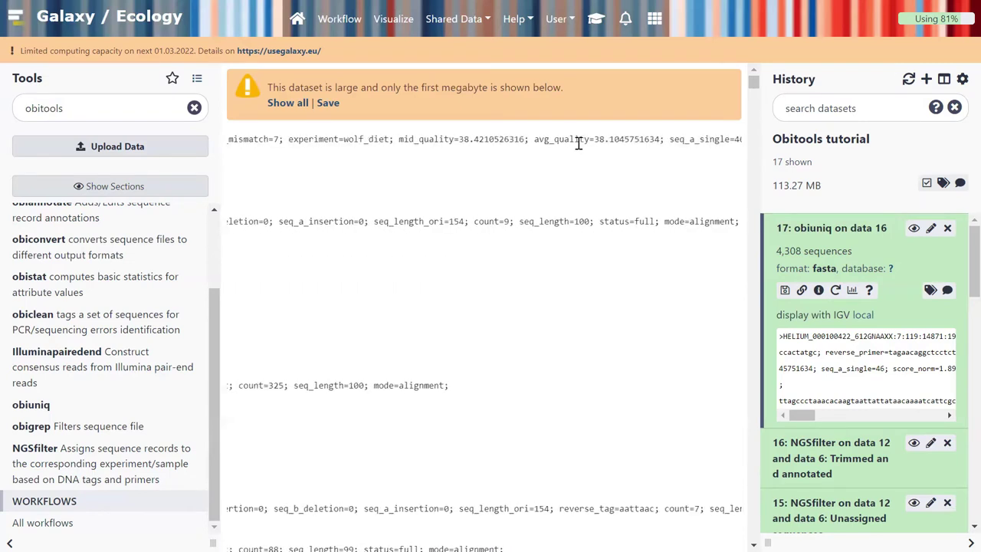
scroll(579, 145, "left", 6)
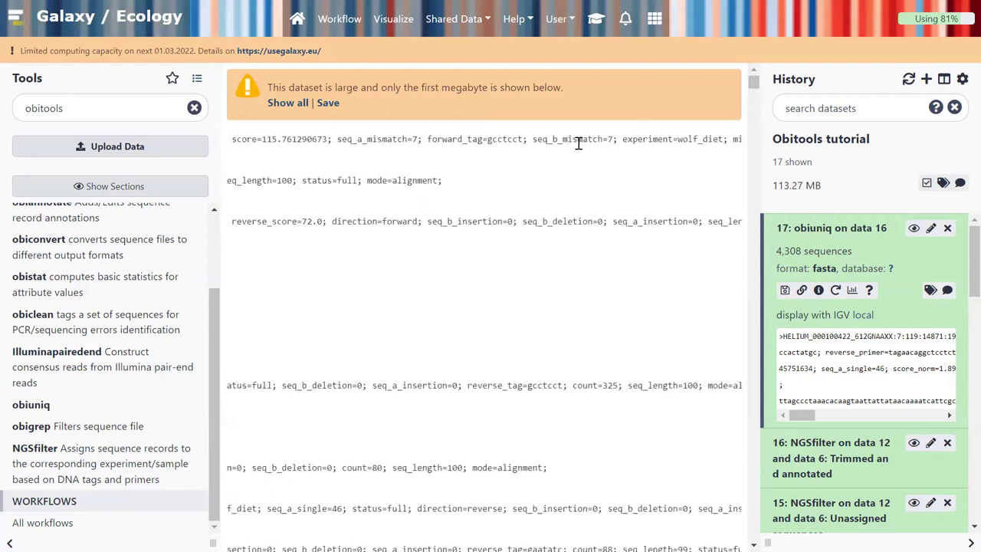
scroll(579, 144, "left", 6)
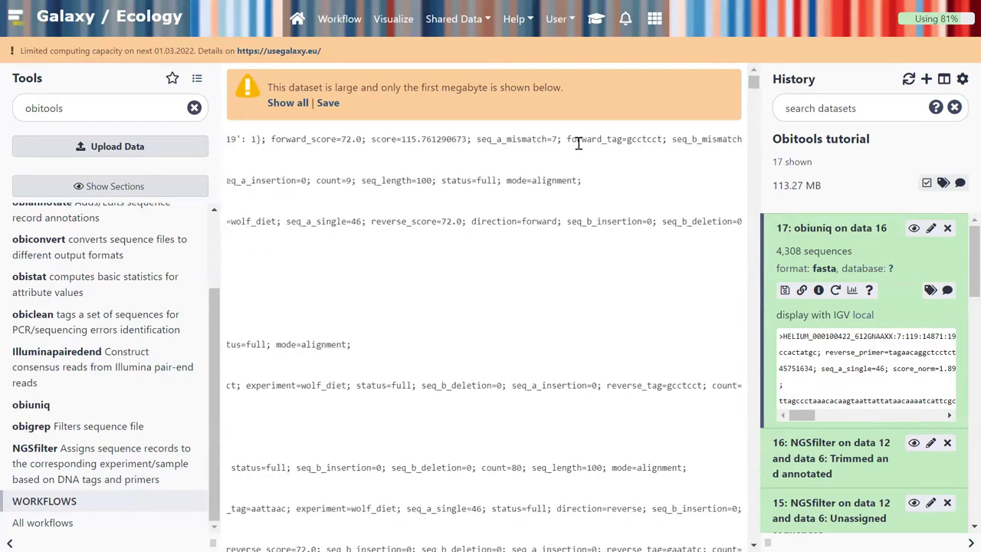
scroll(578, 144, "left", 6)
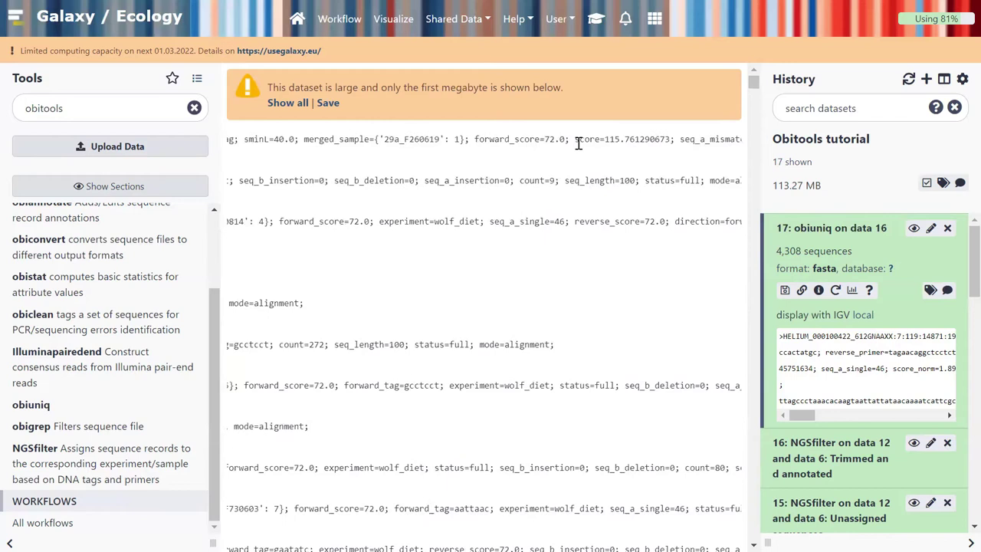
scroll(579, 144, "left", 6)
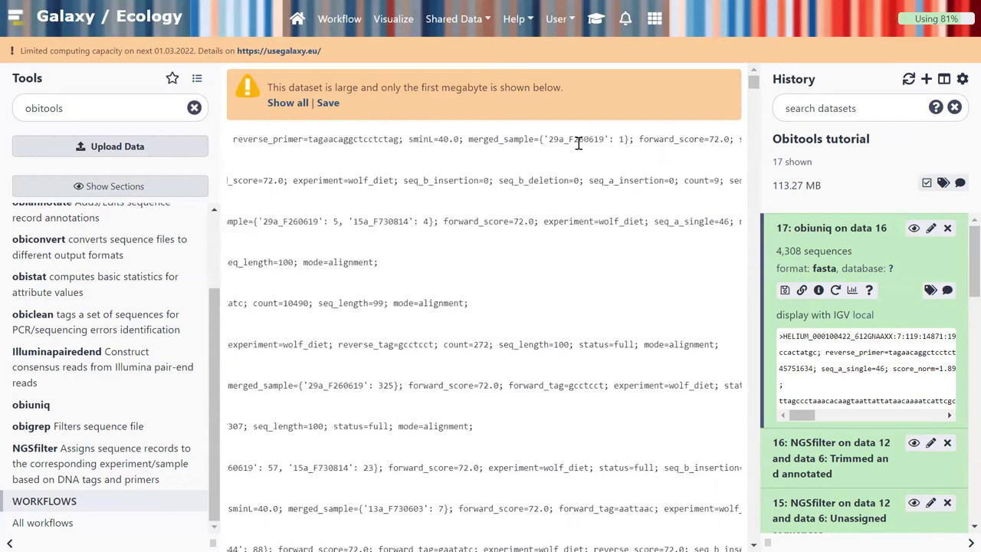
left_click_drag(480, 137, 549, 138)
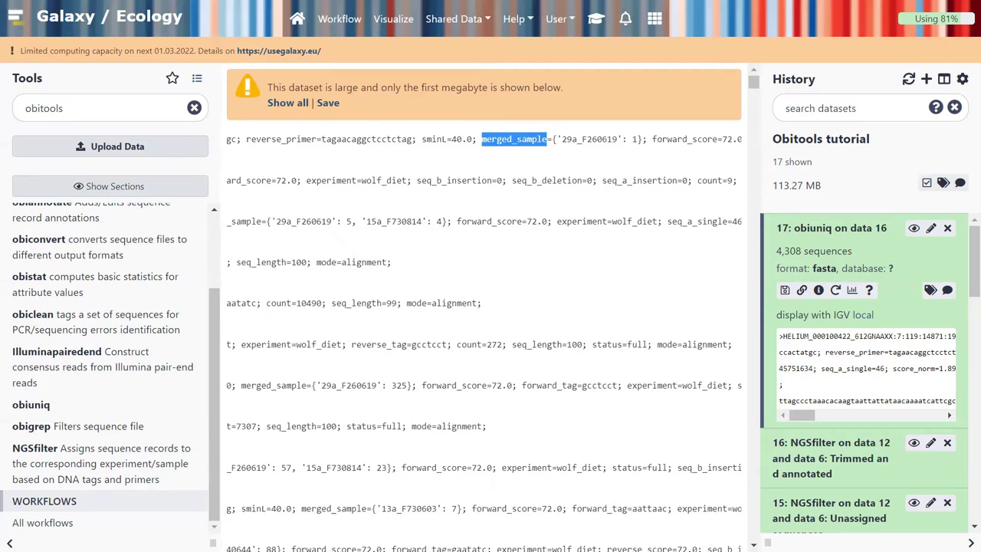
- Read the tutorial section on limiting information with obiannotate, including its parameters, and return to the analysis page
left_click(597, 24)
scroll(606, 283, "down", 5)
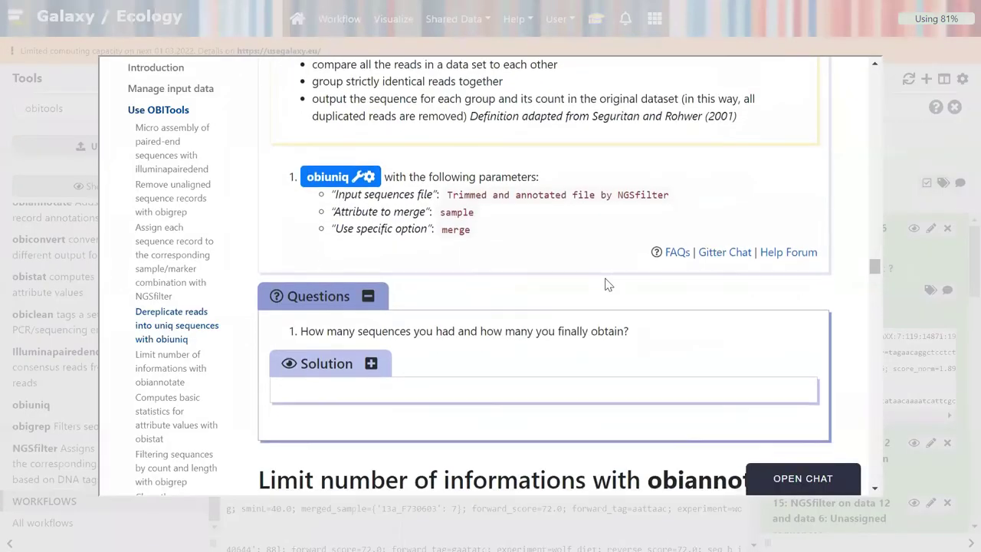
scroll(605, 284, "down", 4)
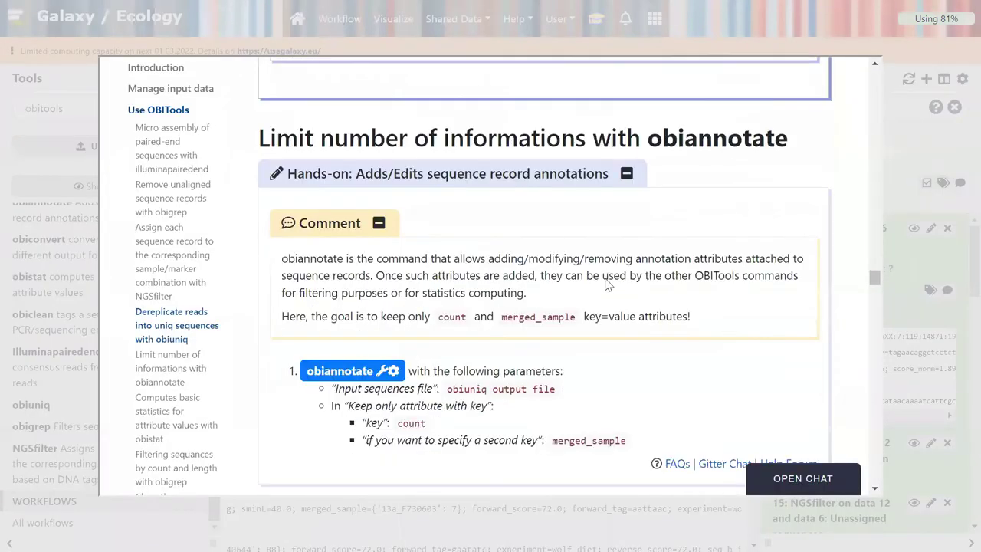
scroll(605, 284, "down", 1)
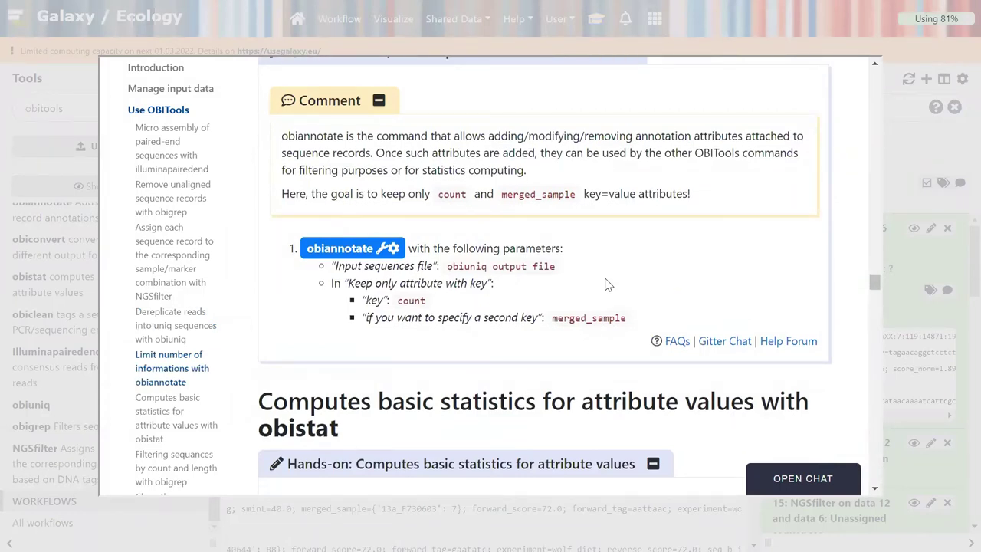
left_click(903, 186)
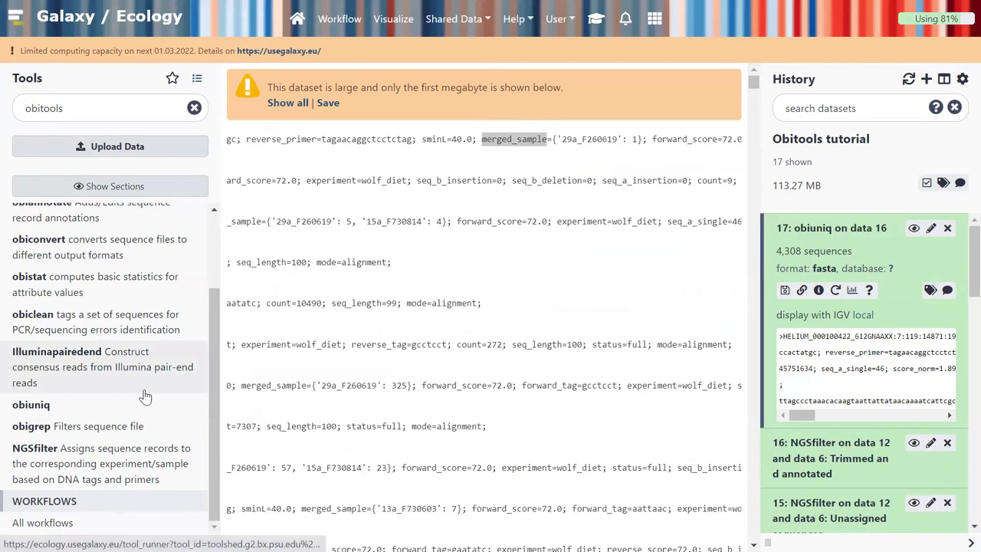
- Open the obiannotate tool to edit the annotations of the obiuniq output
scroll(105, 352, "up", 1)
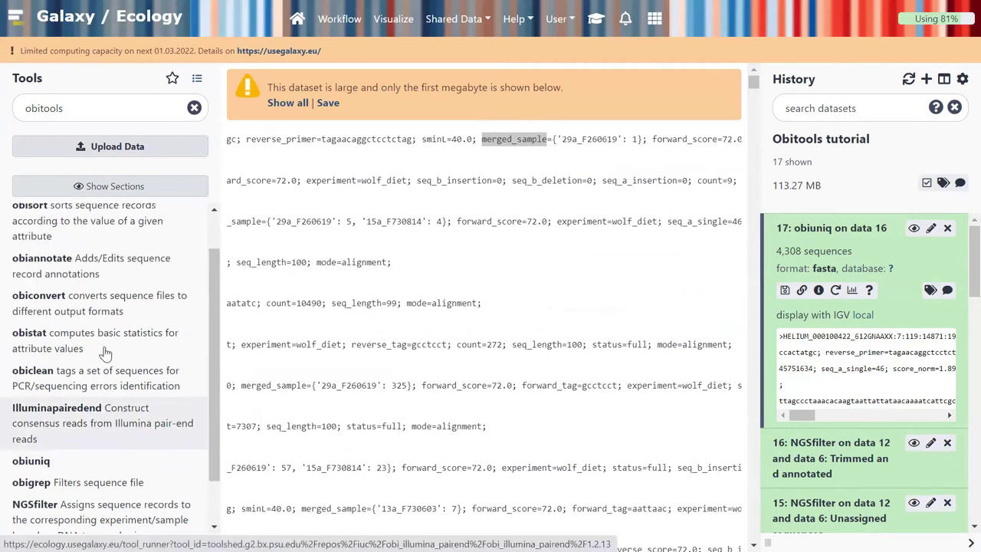
scroll(105, 352, "up", 1)
left_click(92, 309)
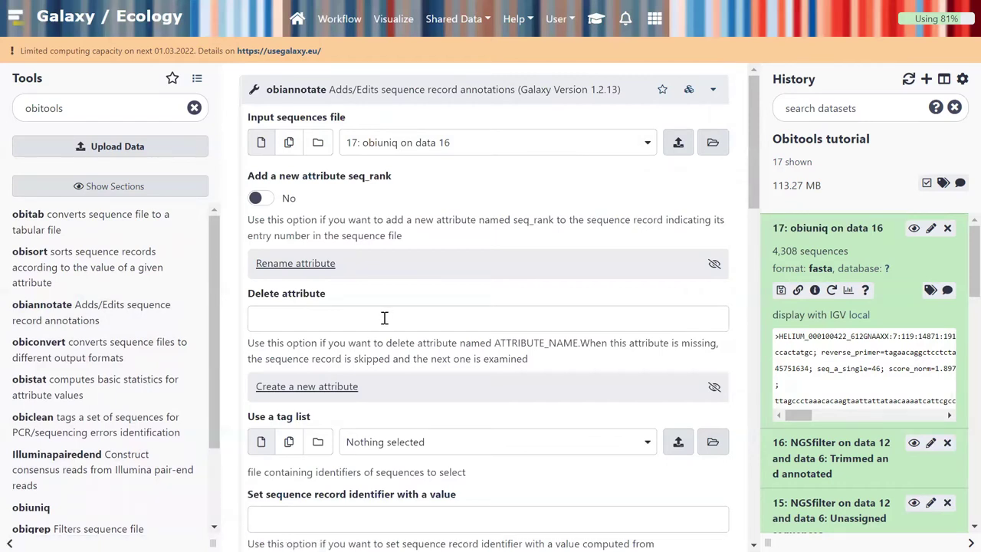
- Look through the obiannotate options and check them against the parameters given in the tutorial
scroll(384, 318, "down", 2)
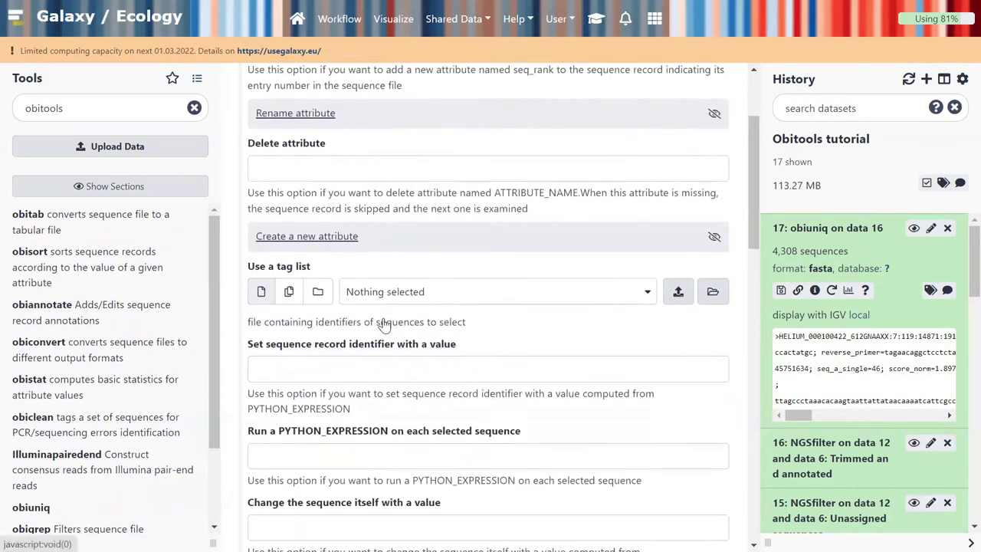
scroll(384, 325, "down", 5)
scroll(384, 318, "down", 4)
scroll(383, 321, "up", 1)
scroll(383, 318, "up", 9)
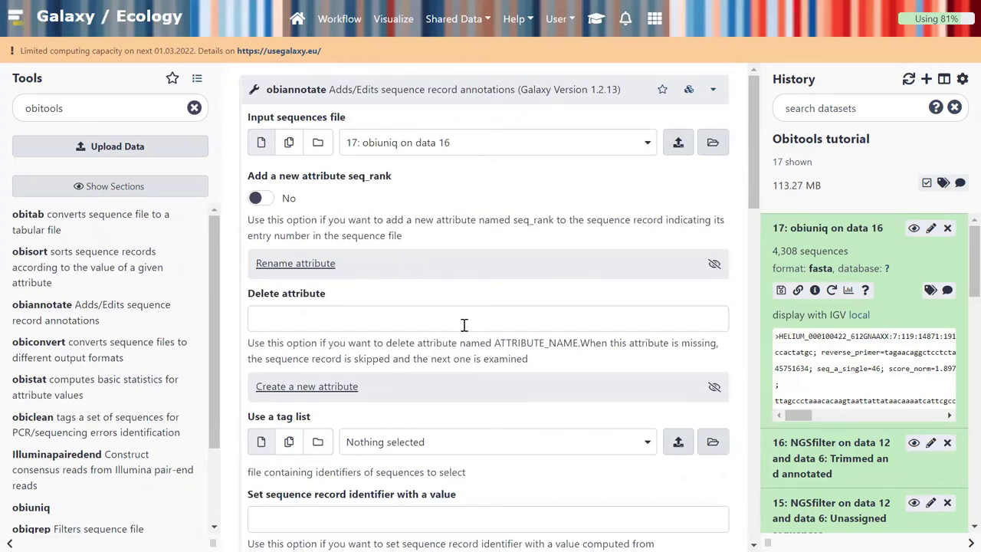
scroll(464, 325, "down", 1)
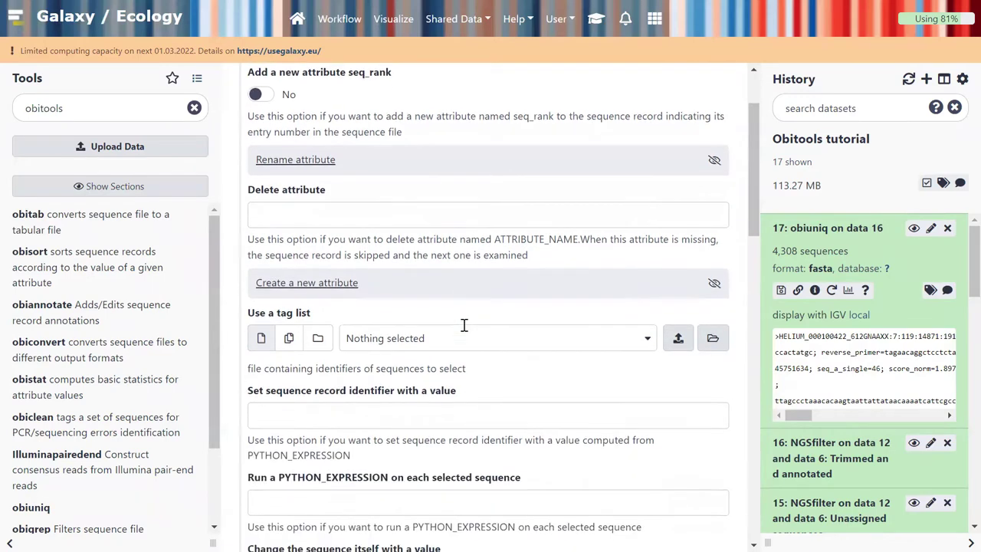
scroll(464, 325, "up", 1)
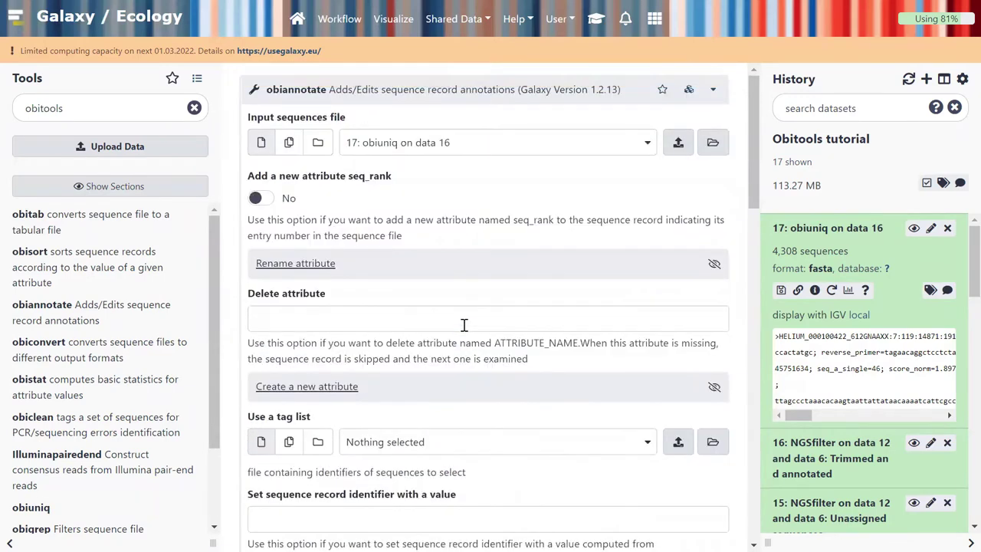
left_click(596, 19)
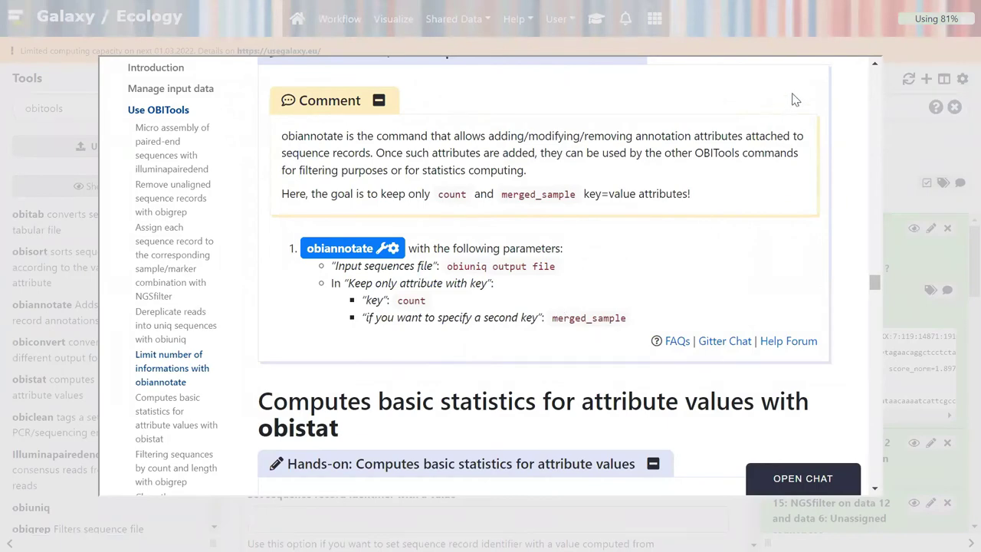
left_click(896, 136)
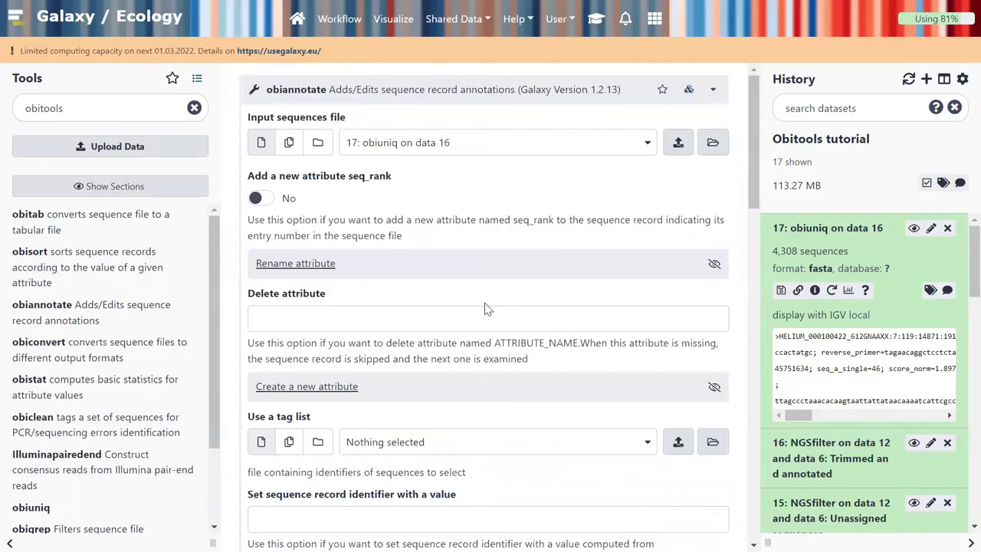
- Expand the "Keep only attribute with key" options of obiannotate and activate the first key field
scroll(485, 302, "down", 1)
scroll(484, 305, "down", 3)
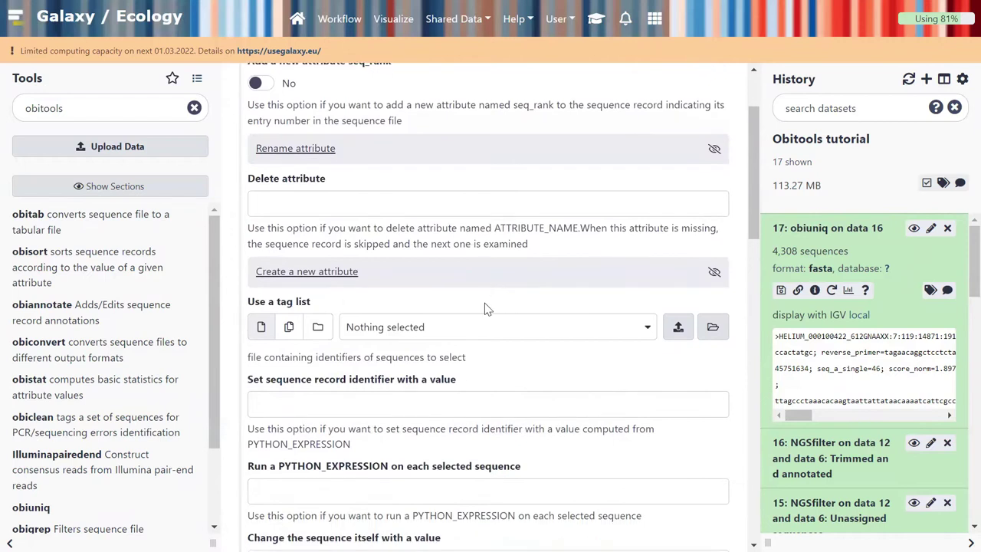
scroll(485, 307, "down", 3)
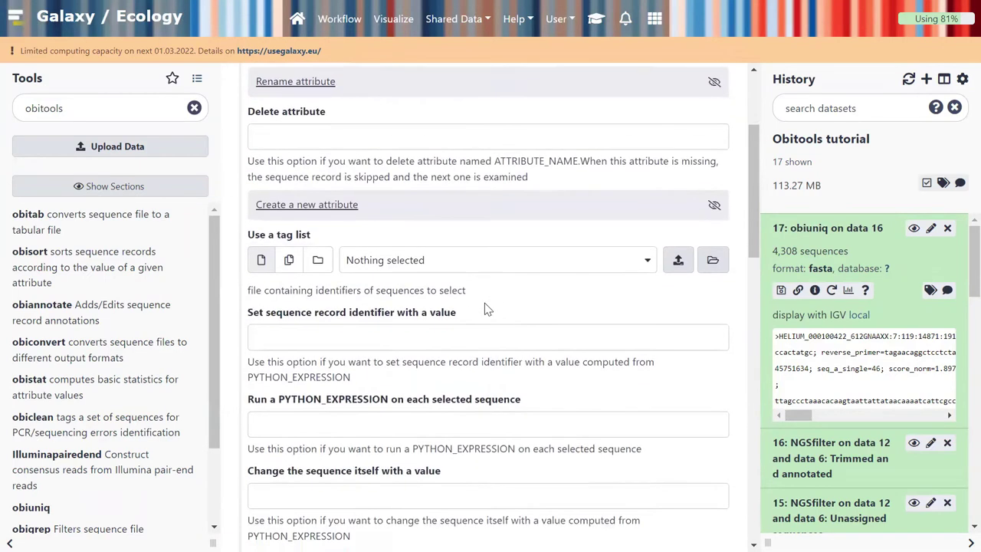
scroll(485, 303, "down", 7)
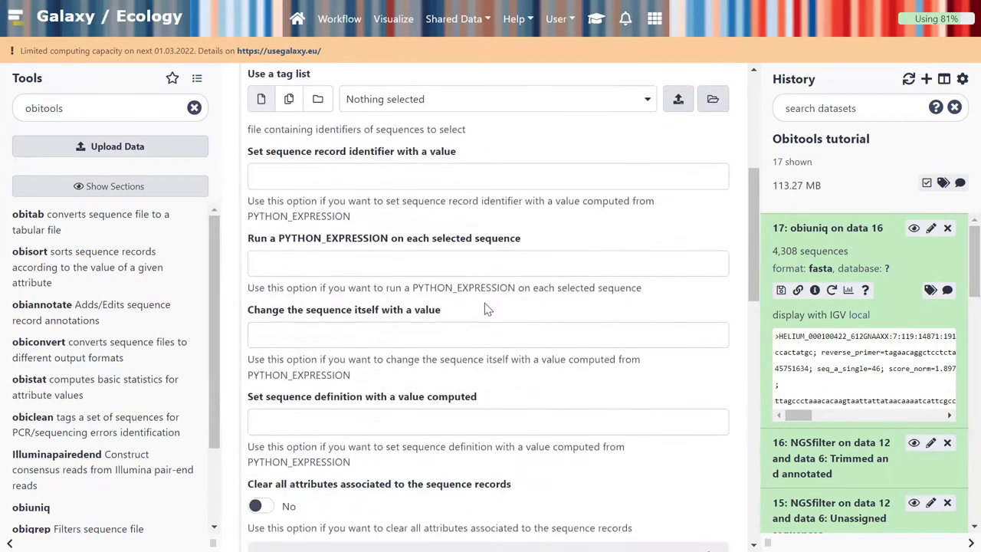
scroll(485, 303, "down", 2)
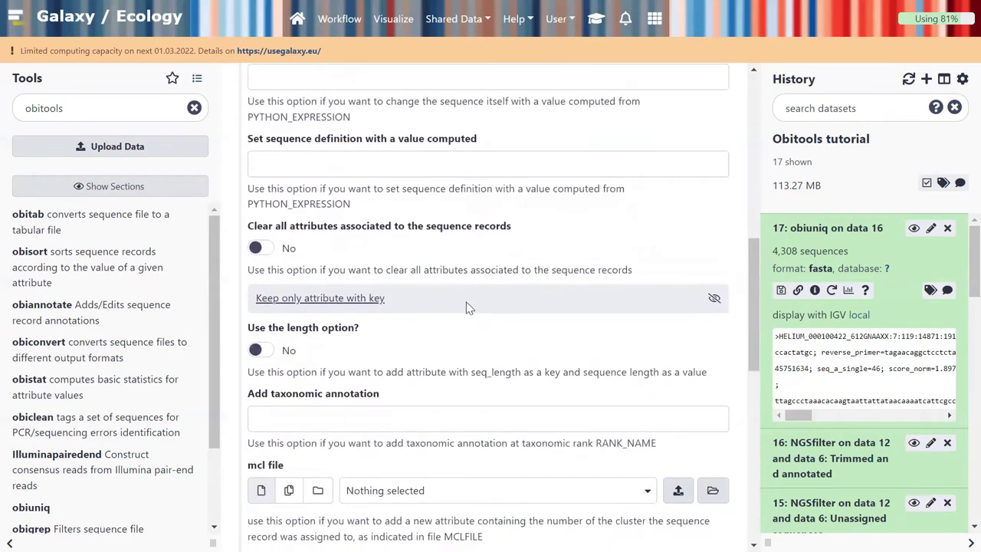
left_click(355, 305)
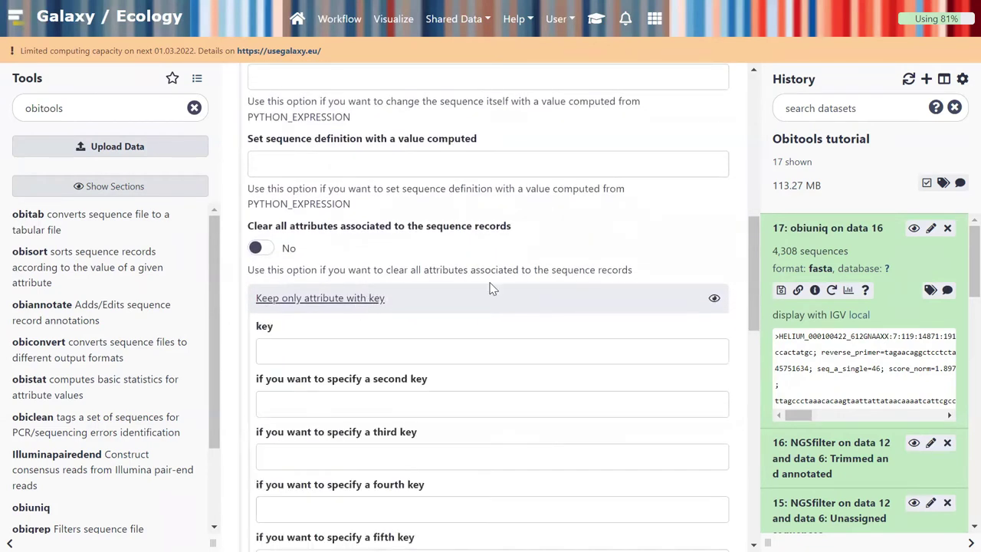
scroll(489, 287, "down", 2)
left_click(462, 264)
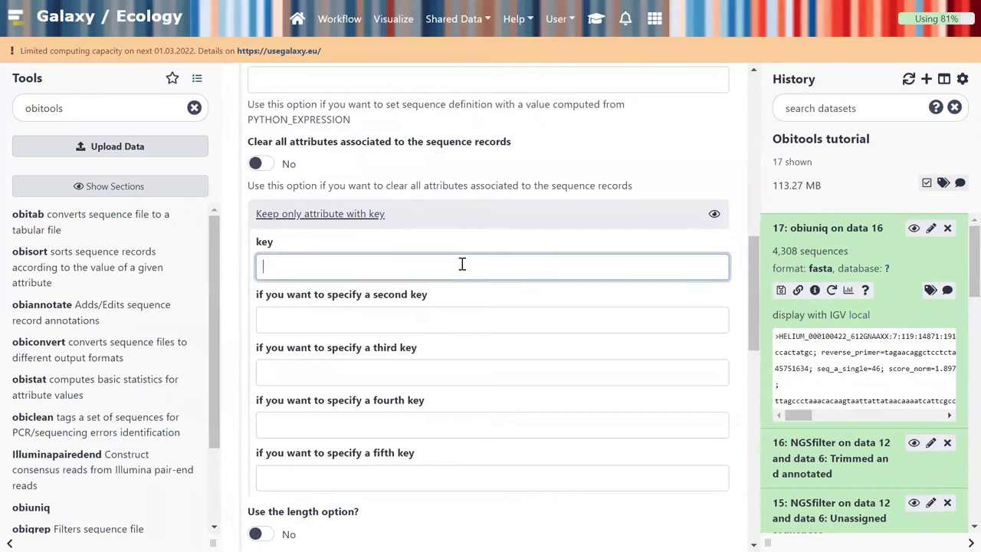
- Check the obiuniq record preview and copy the second key name, merged_sample, from the tutorial's obiannotate parameters
left_click_drag(803, 413, 824, 416)
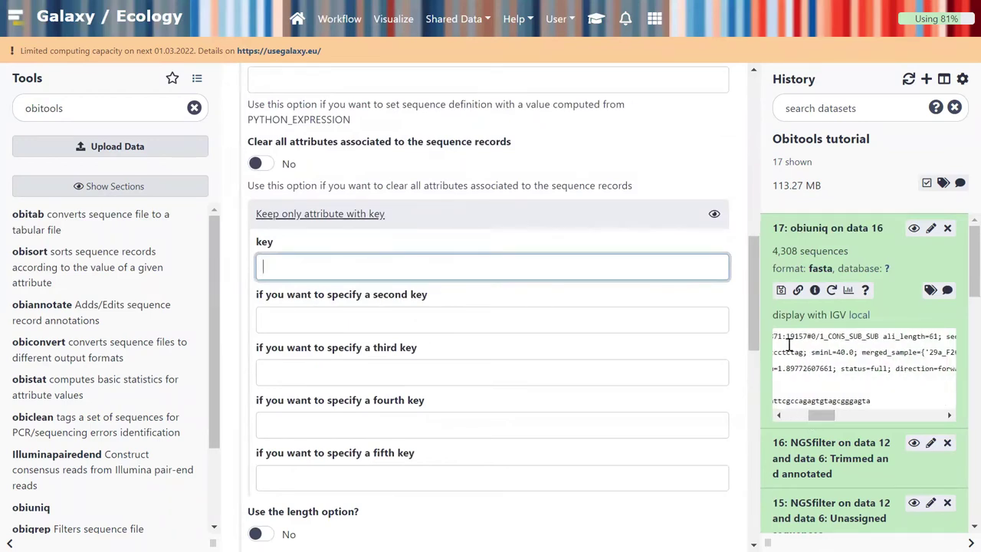
left_click(596, 21)
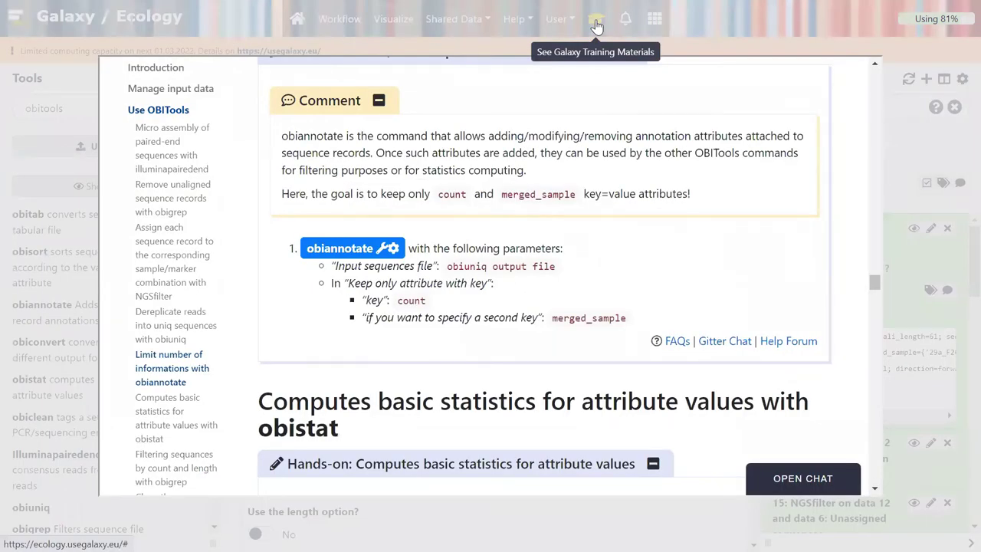
left_click_drag(551, 317, 628, 323)
key("ctrl+c")
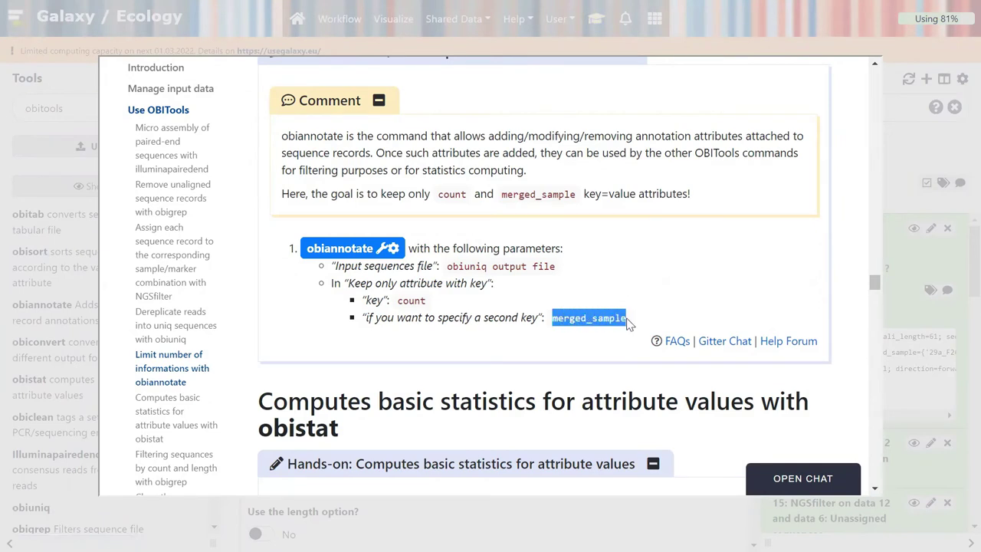
- Back in the obiannotate form, set the key to count and the second key to merged_sample
left_click(900, 132)
left_click(486, 270)
type("count")
key("Tab")
key("ctrl+v")
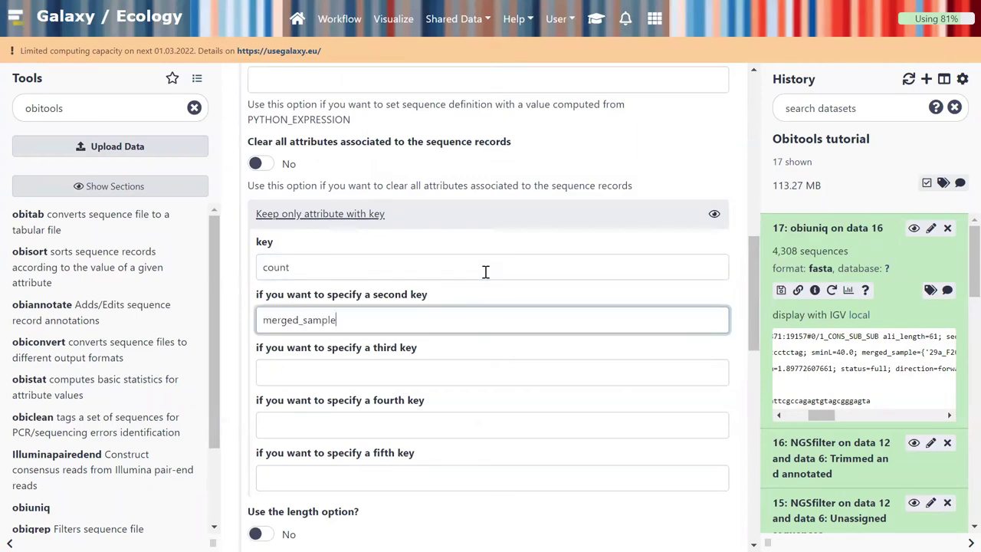
- Run obiannotate on the obiuniq output, leaving the remaining options at their defaults
scroll(525, 356, "down", 6)
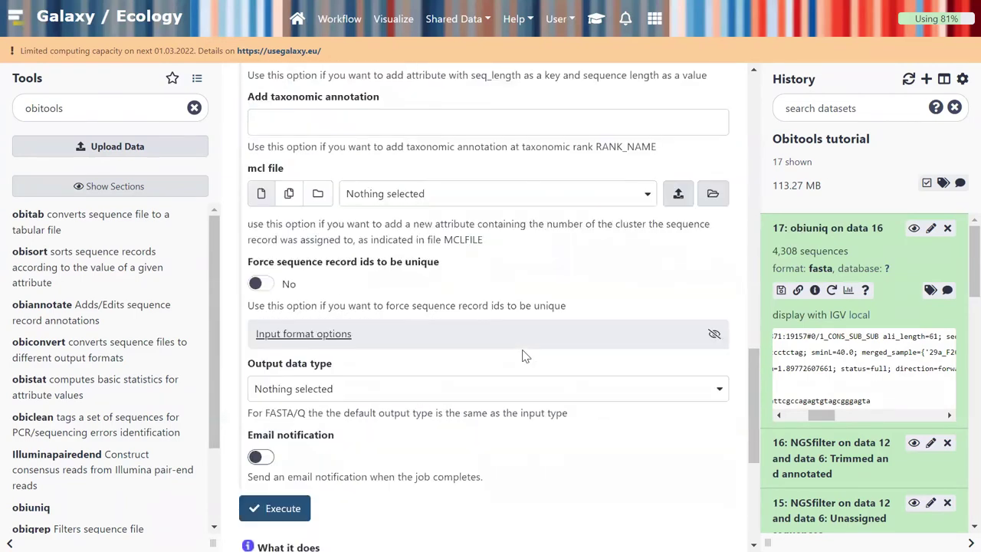
scroll(491, 356, "down", 3)
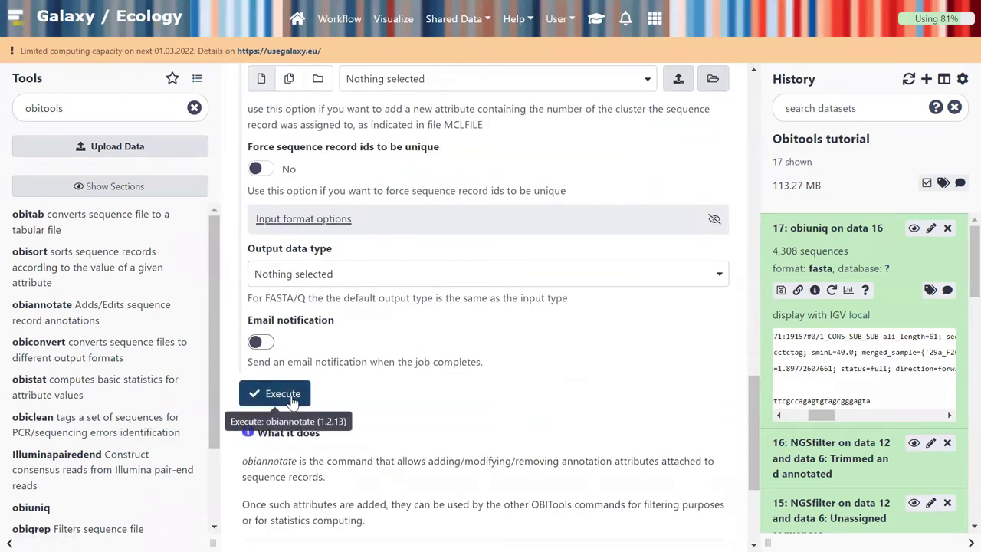
left_click(283, 393)
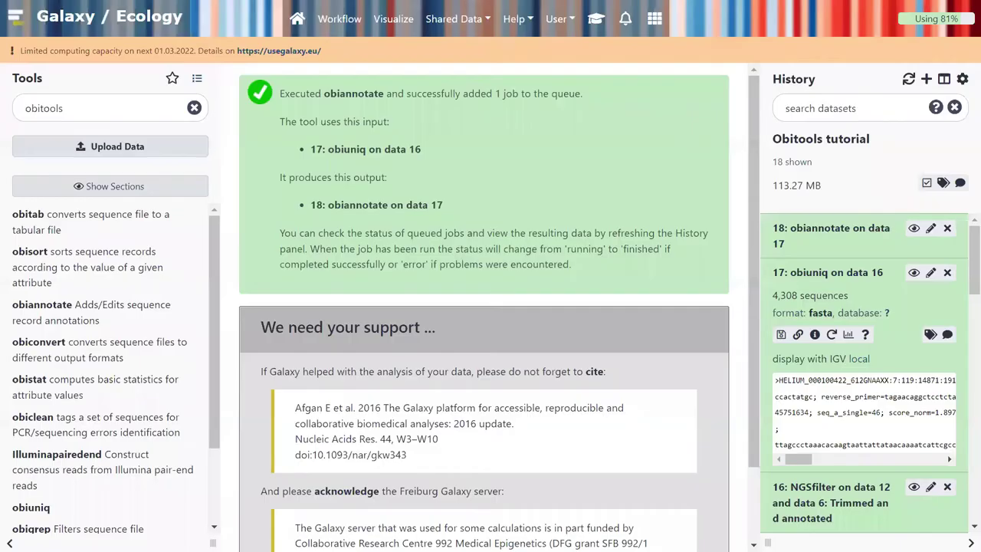
- View the obiannotate output and inspect the merged_sample and count attributes in the first record's header
left_click(914, 229)
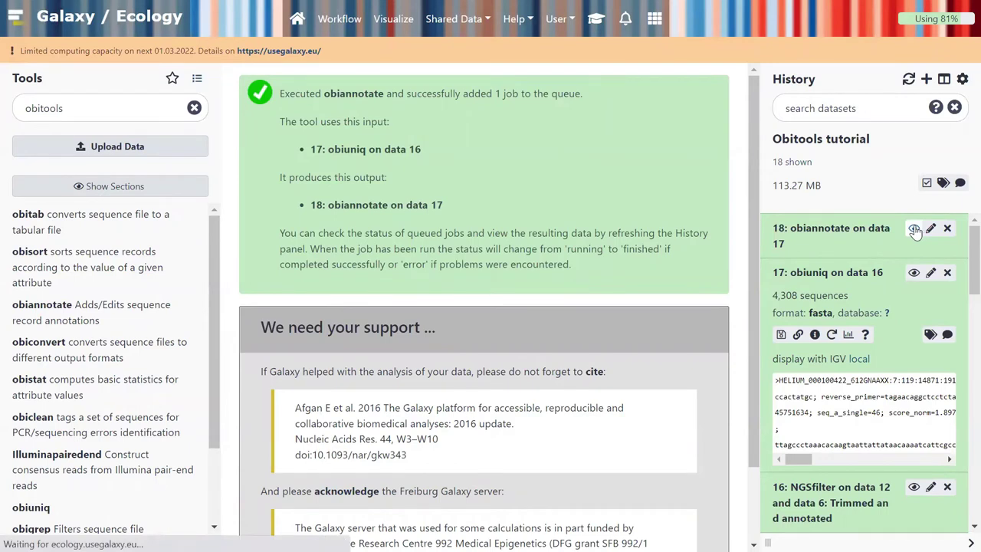
left_click(862, 238)
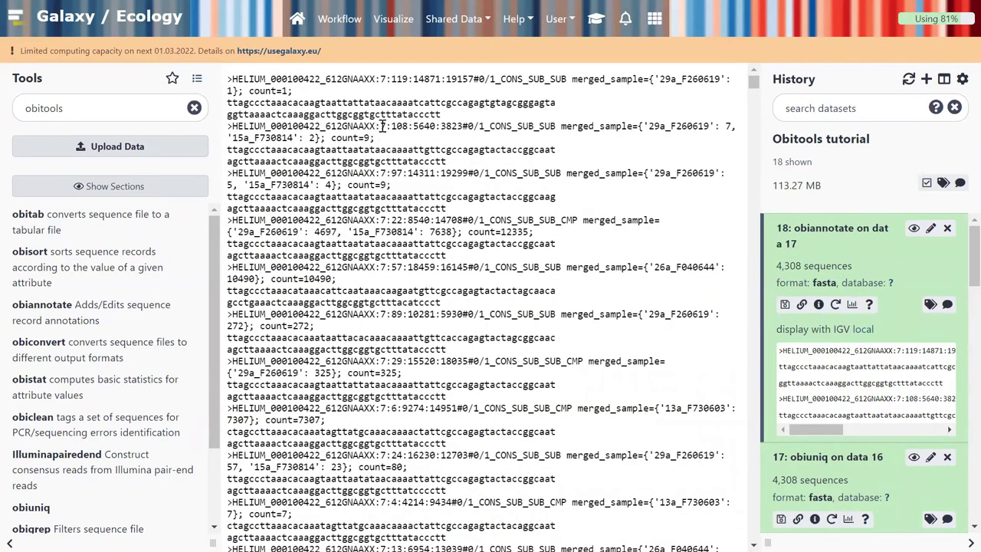
left_click_drag(571, 80, 644, 80)
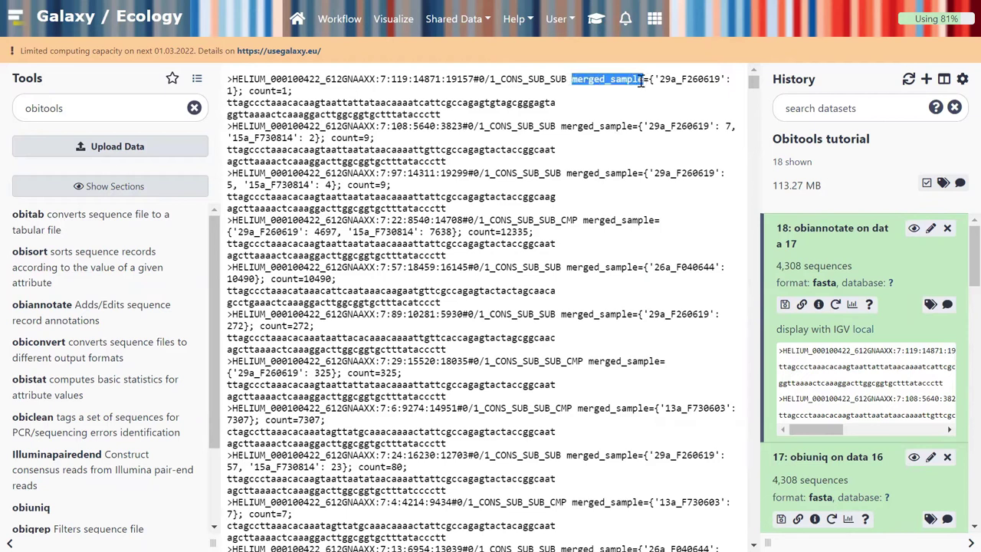
left_click(263, 90)
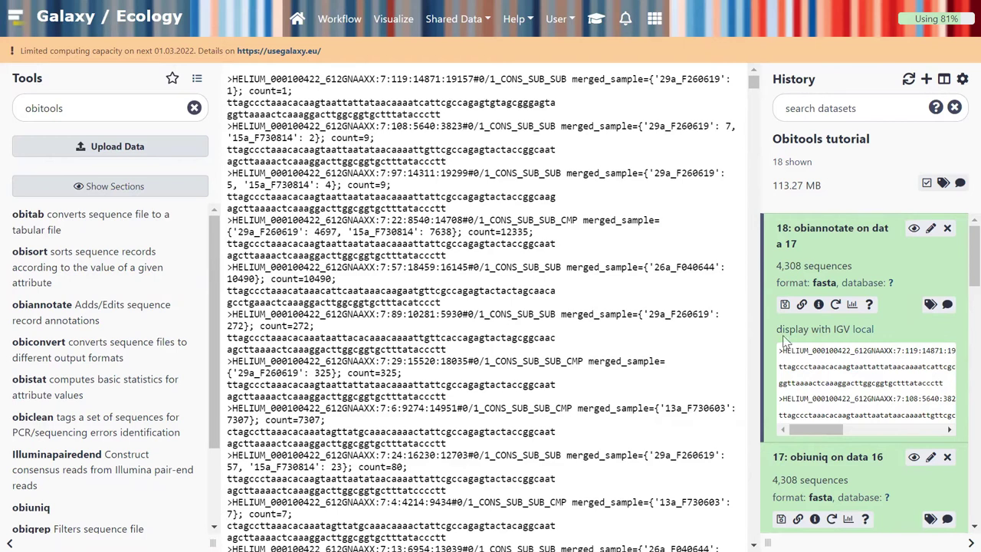
- Read the tutorial section on computing basic statistics with obistat, including its parameters, and return to the analysis page
left_click(597, 28)
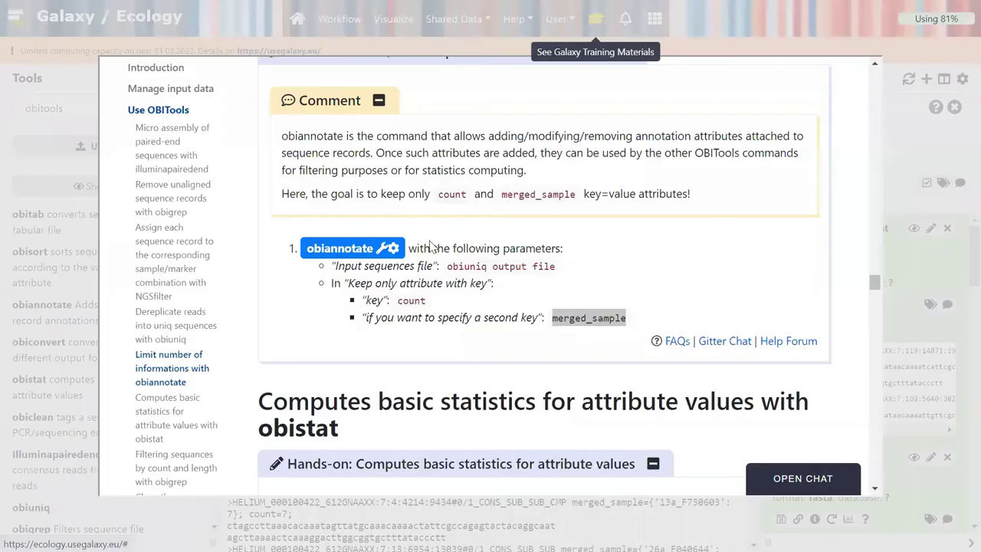
scroll(495, 299, "down", 1)
scroll(494, 299, "down", 2)
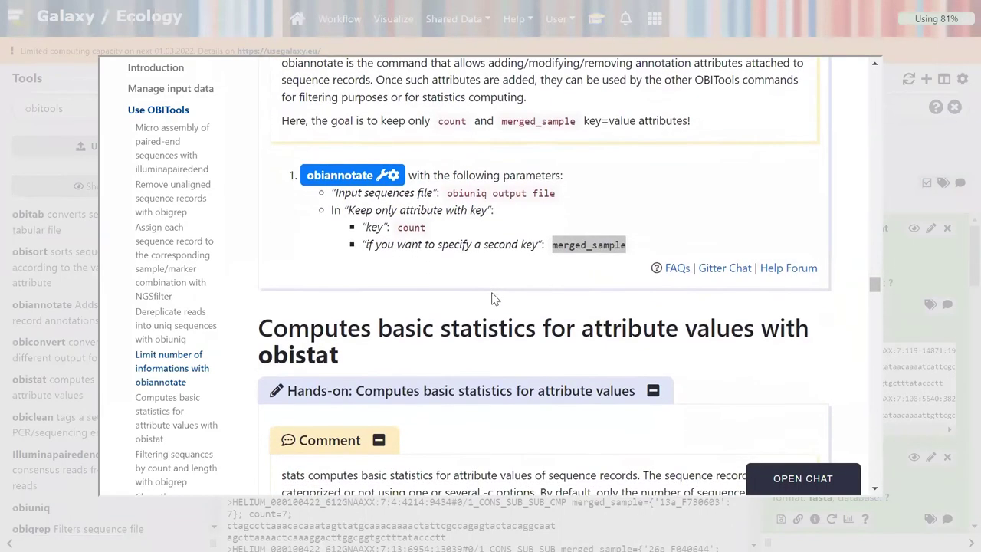
scroll(494, 299, "down", 1)
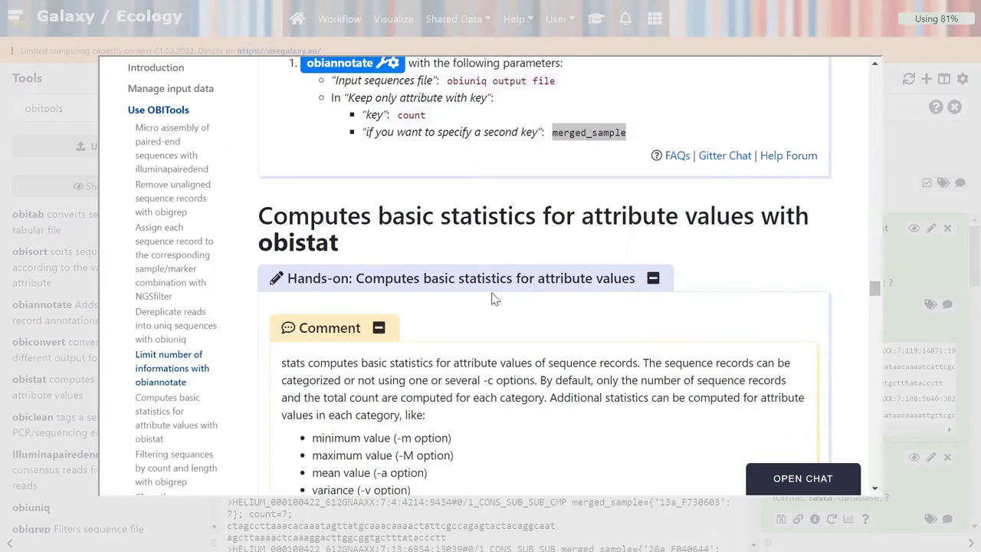
scroll(494, 299, "down", 1)
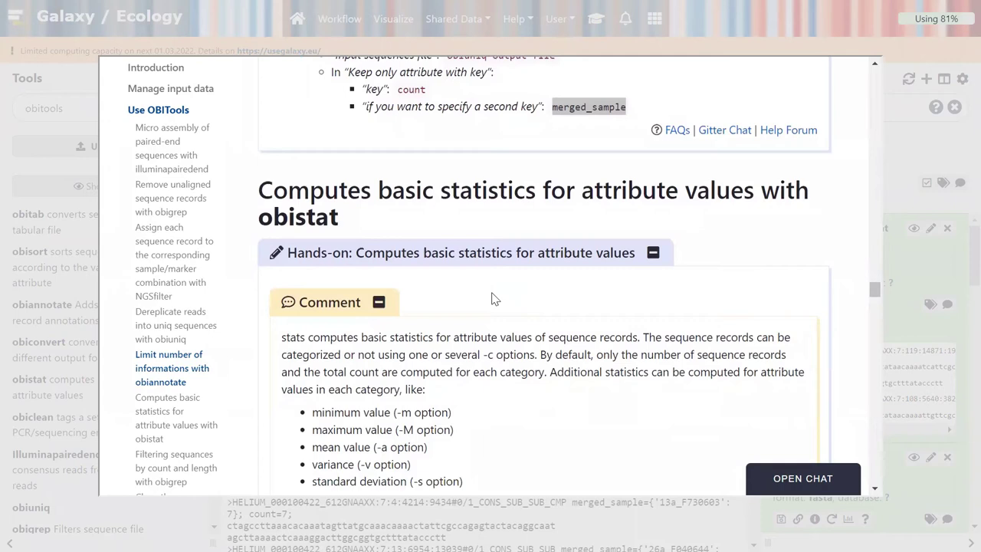
scroll(494, 299, "down", 3)
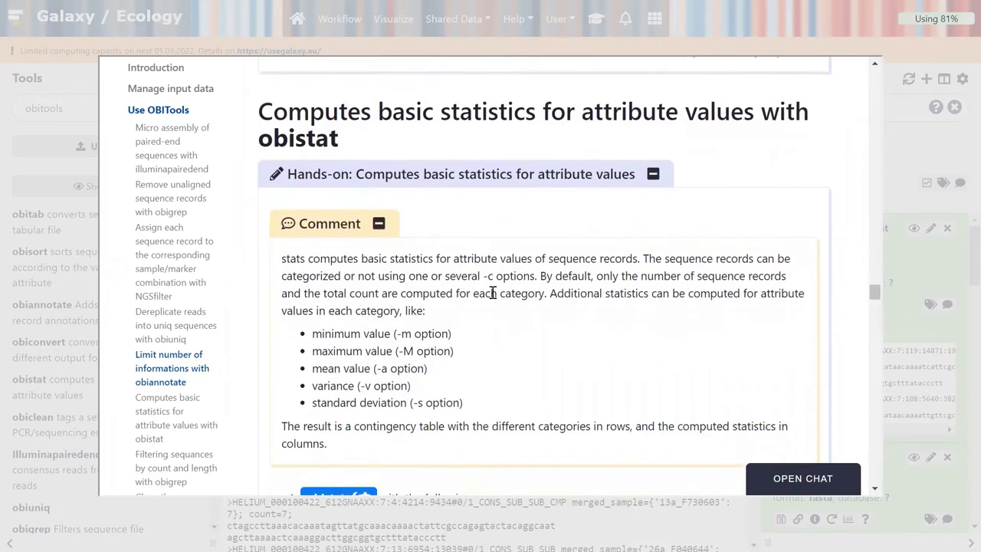
scroll(493, 296, "down", 2)
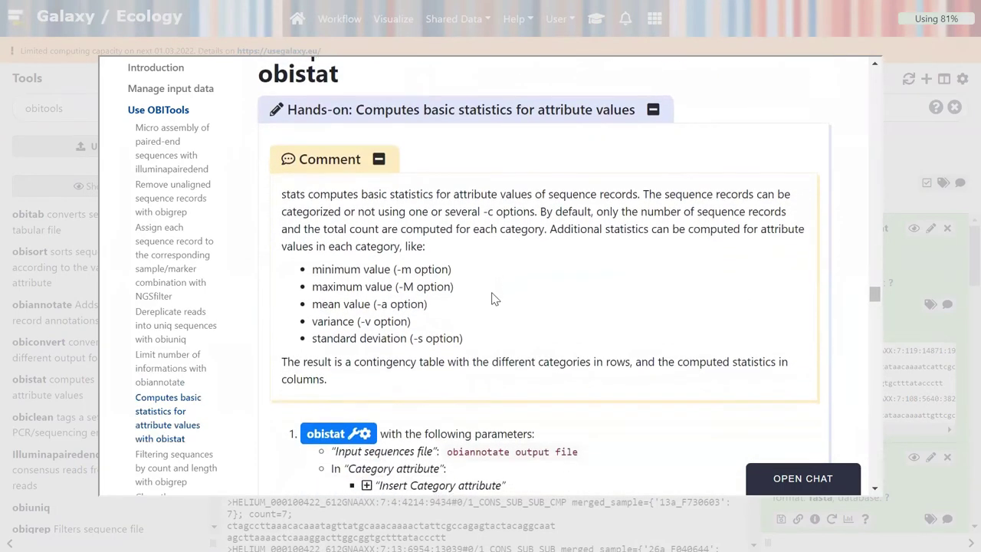
scroll(494, 299, "down", 1)
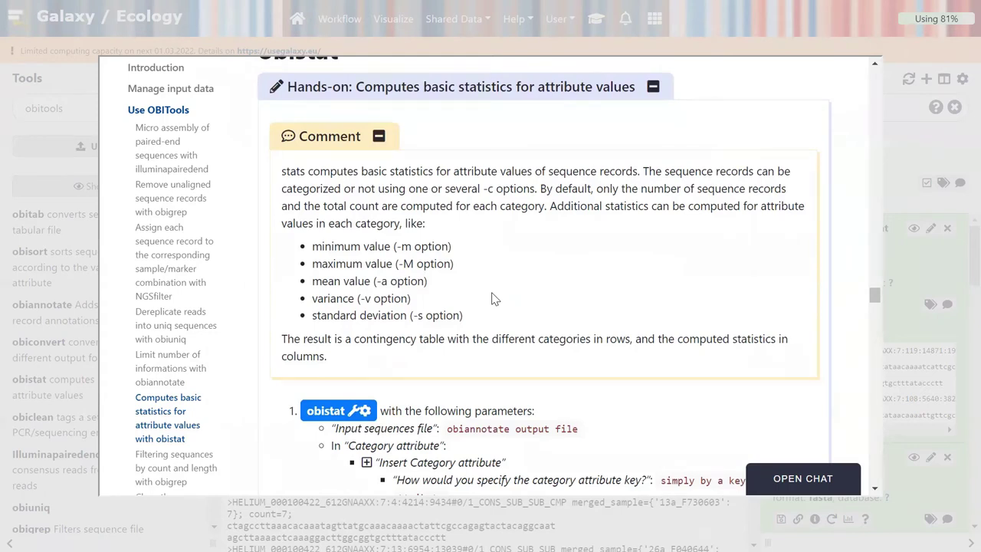
scroll(494, 299, "down", 3)
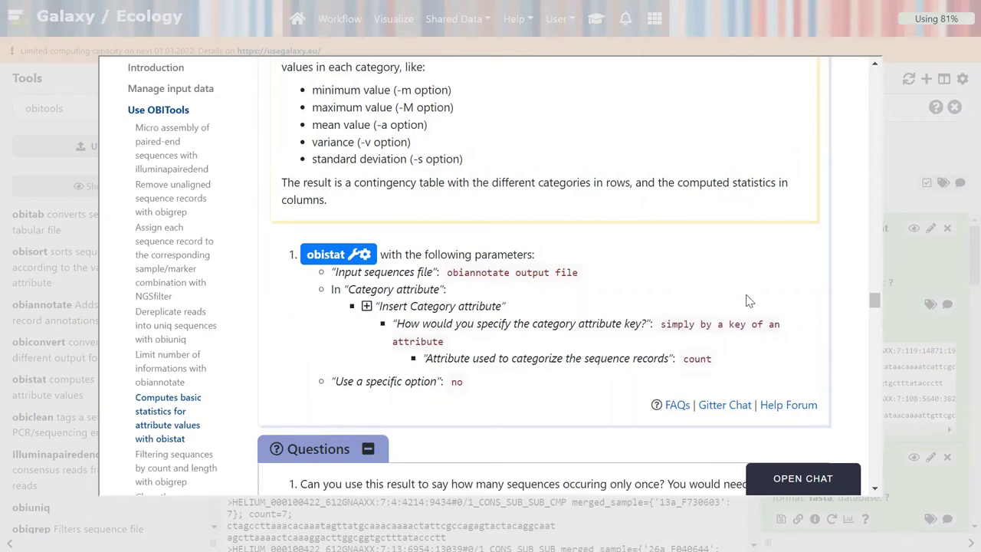
left_click(900, 177)
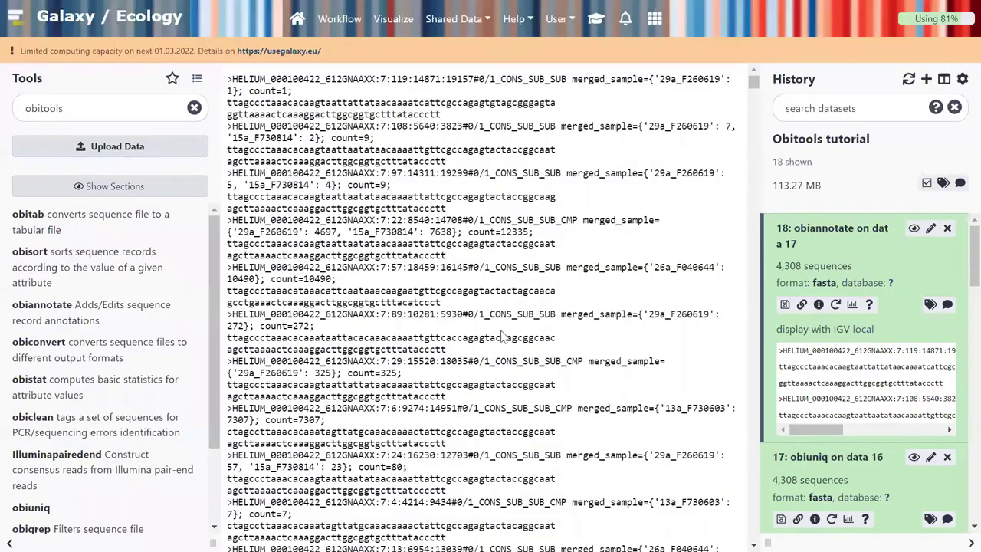
- Open the obistat tool and insert a category attribute specified simply by a key of an attribute, using count
scroll(127, 360, "down", 1)
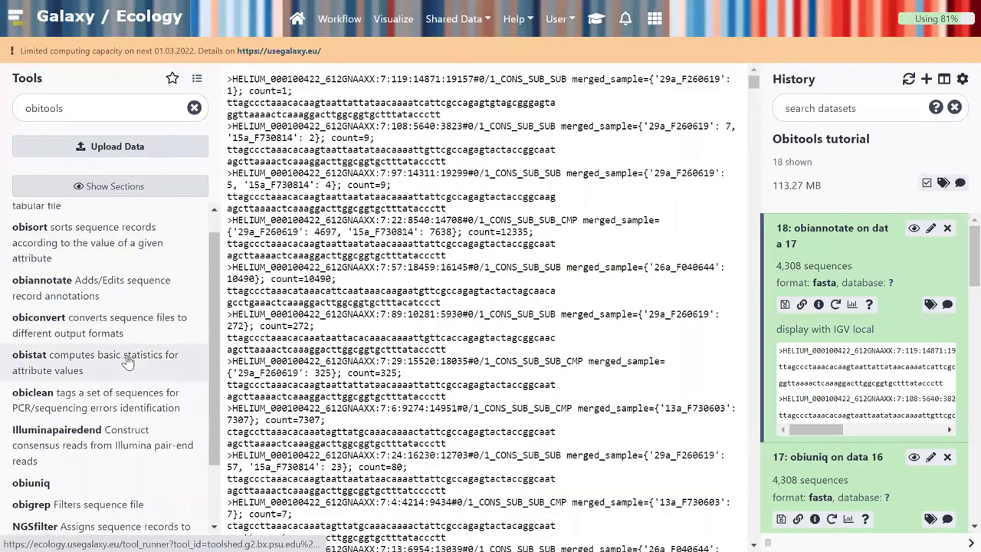
left_click(128, 363)
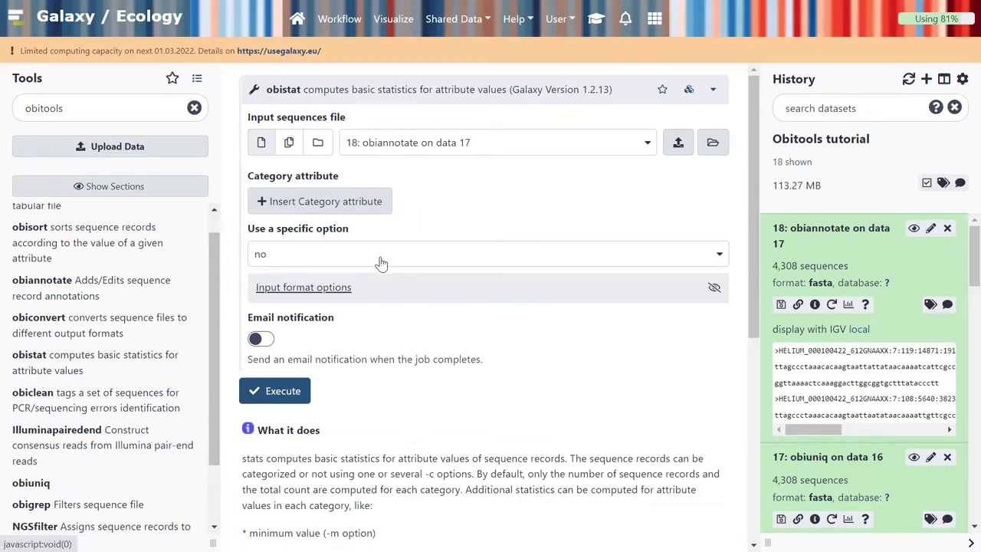
left_click(349, 200)
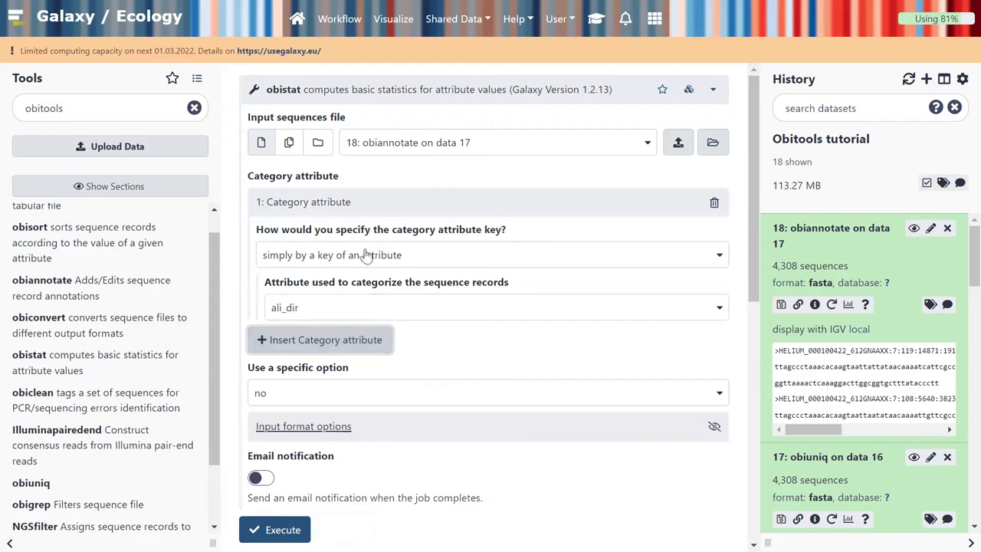
left_click(374, 314)
scroll(445, 452, "down", 3)
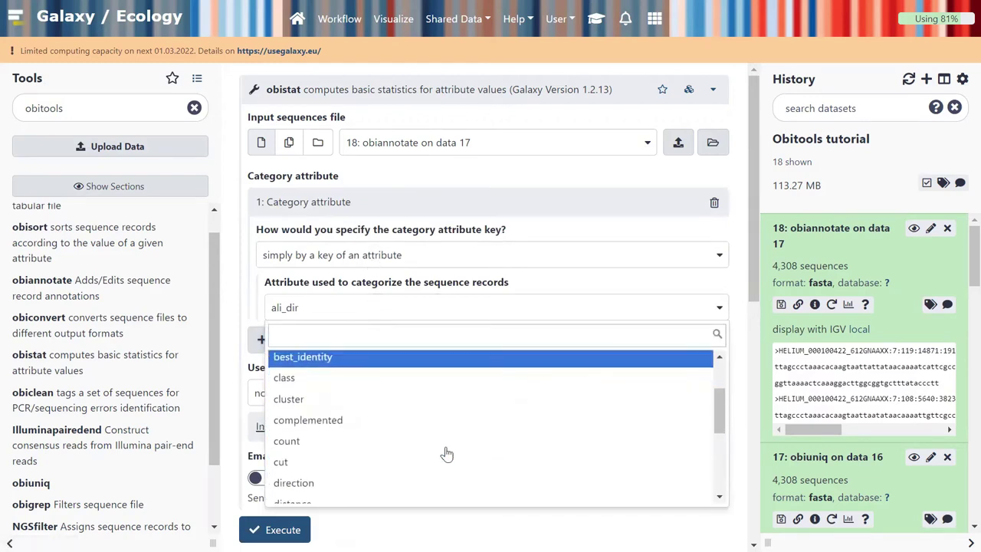
left_click(416, 426)
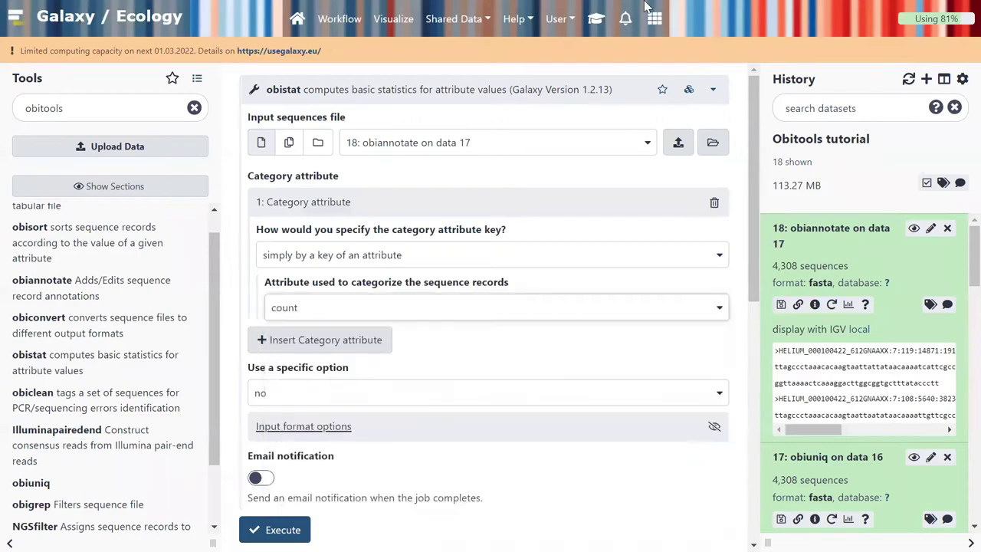
- Check the obistat settings against the tutorial and run the tool on the obiannotate output
left_click(599, 23)
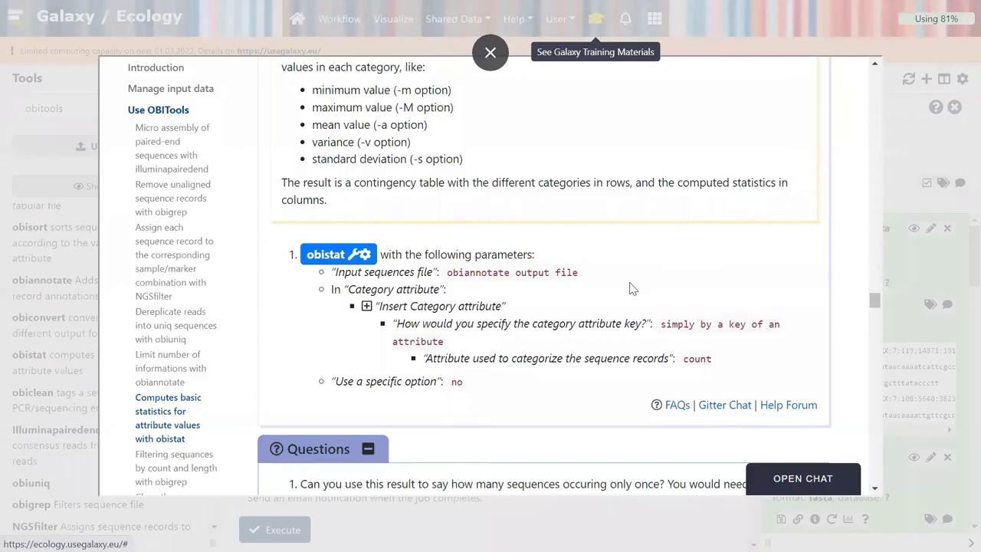
left_click(886, 164)
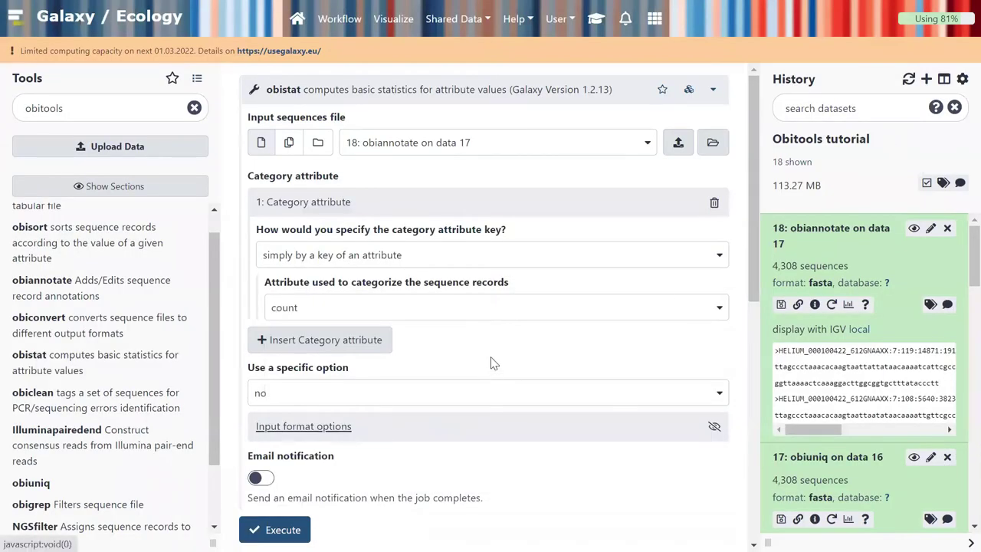
scroll(494, 364, "down", 2)
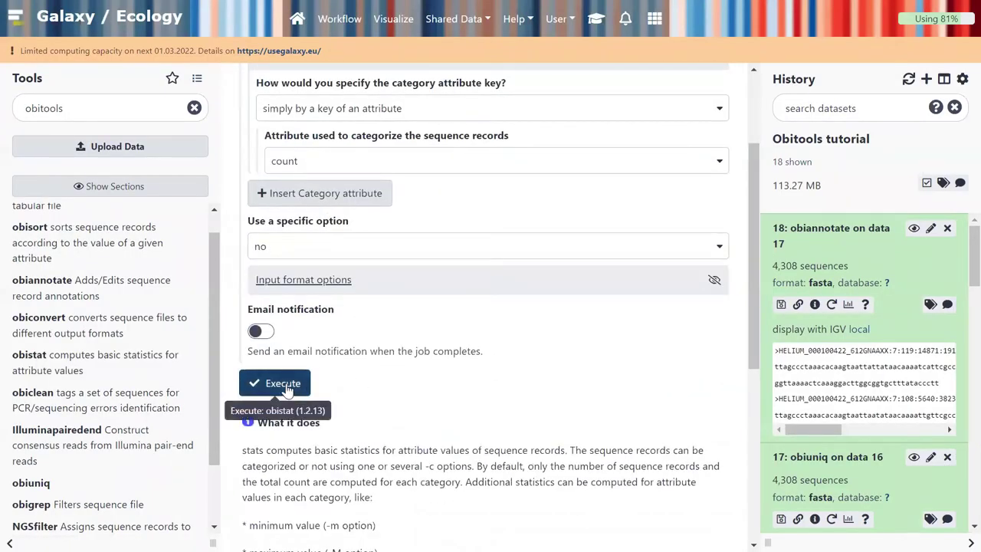
left_click(283, 383)
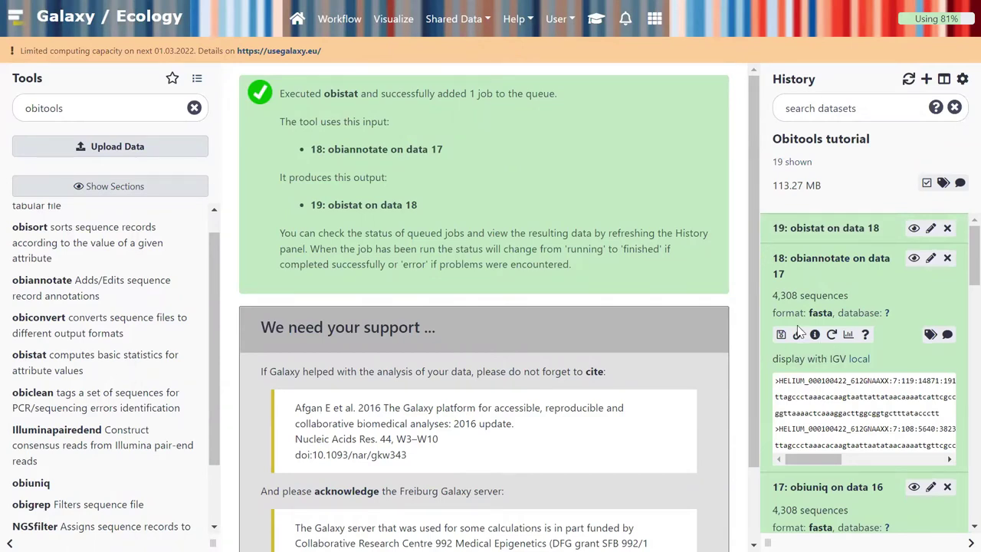
- View the obistat output and examine the table of count categories with their count and total columns
left_click(832, 228)
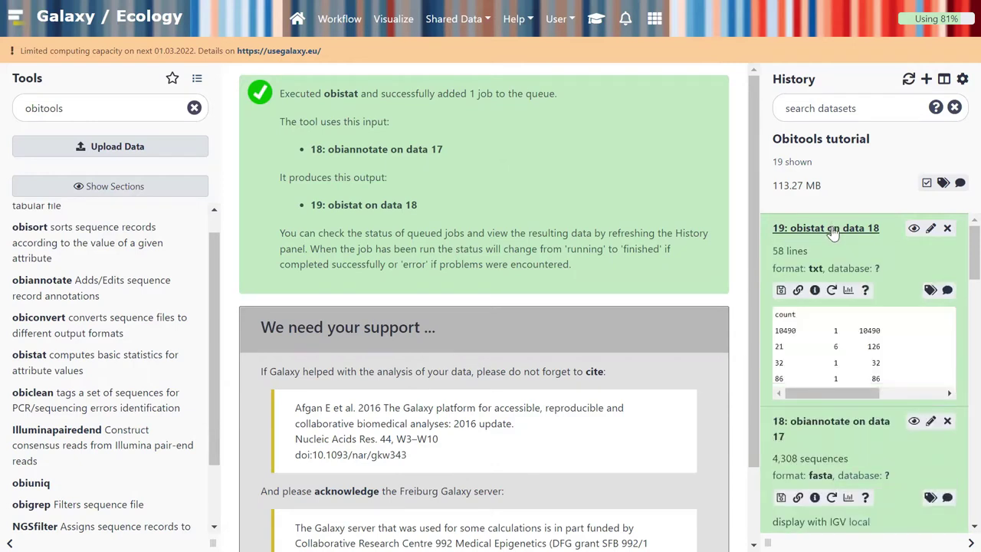
left_click(914, 228)
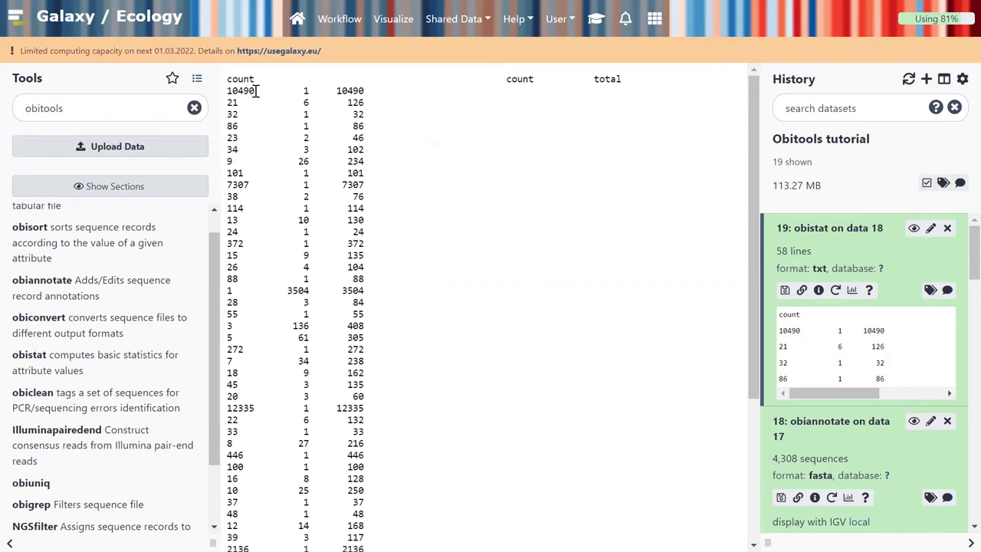
scroll(377, 183, "down", 5)
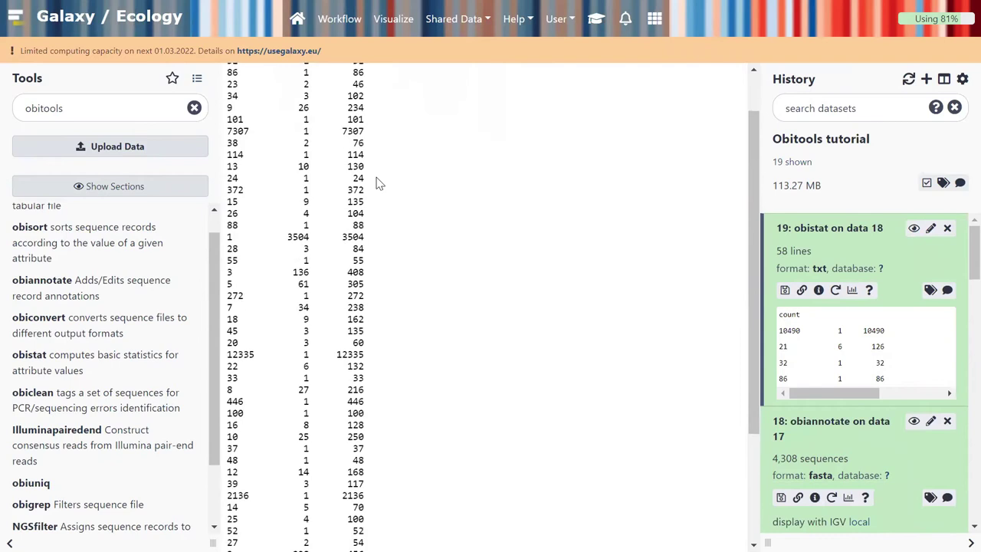
scroll(378, 183, "down", 1)
scroll(378, 182, "up", 5)
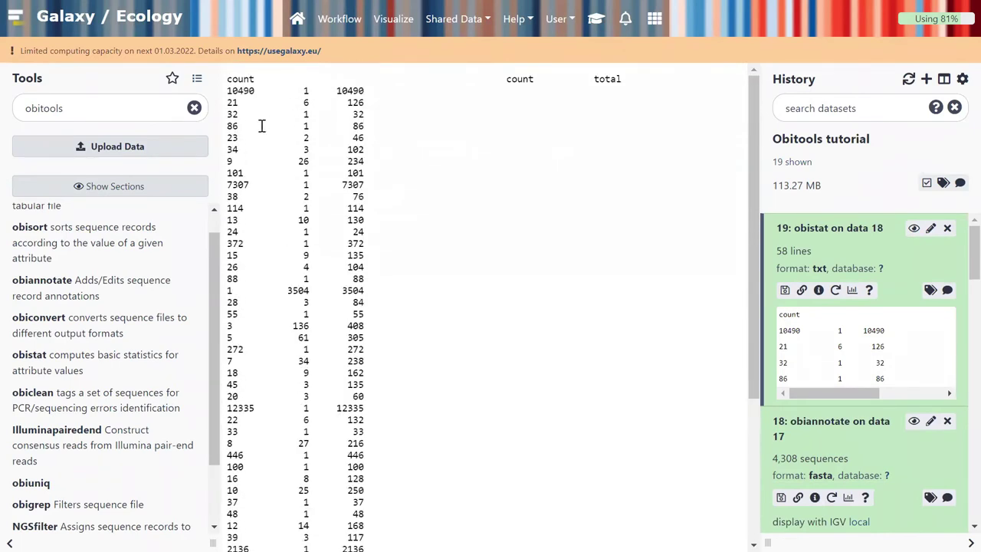
scroll(305, 235, "down", 4)
scroll(305, 235, "down", 2)
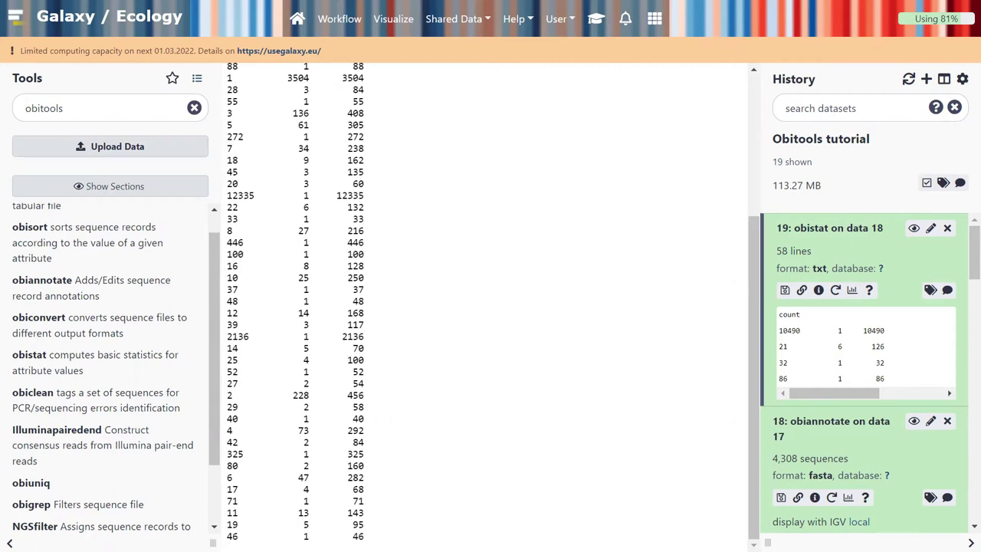
- Read the tutorial section on filtering sequences by count and length with obigrep, including its parameters, and return to the analysis page
left_click(602, 22)
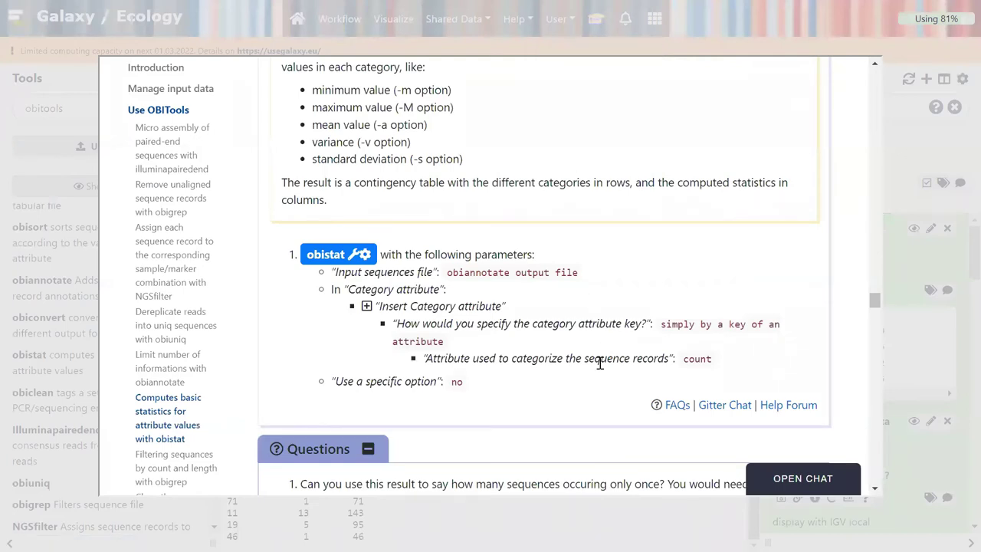
scroll(600, 363, "down", 2)
scroll(602, 370, "down", 5)
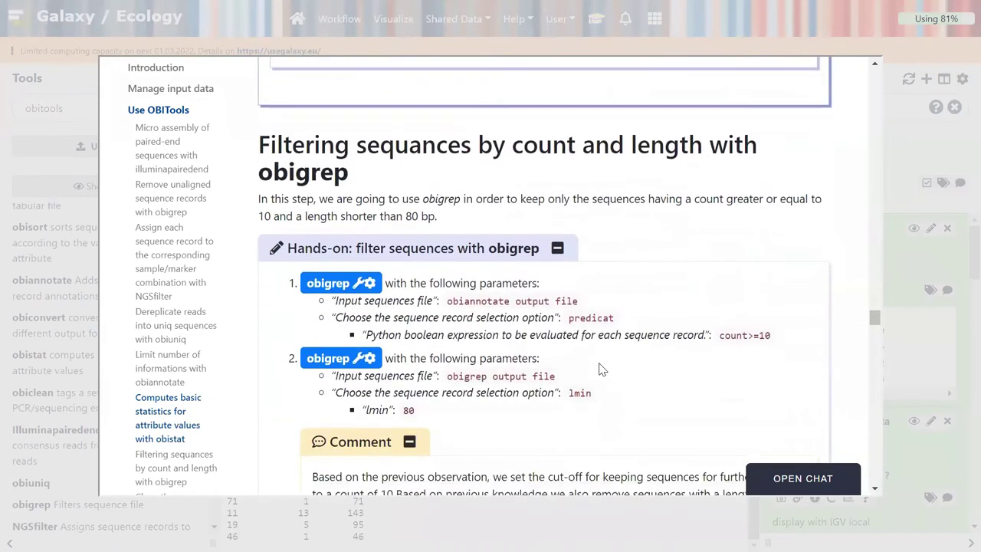
scroll(602, 370, "down", 1)
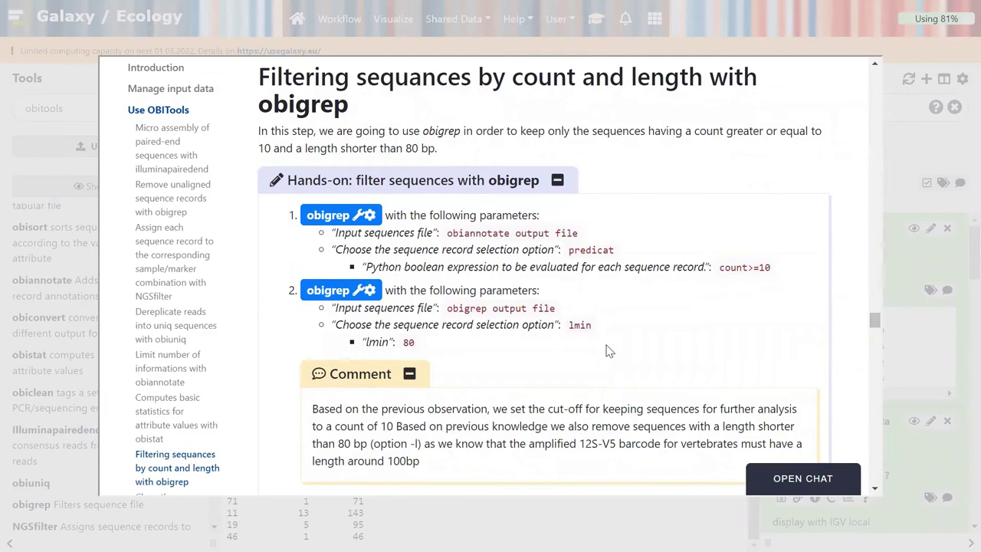
scroll(607, 351, "down", 1)
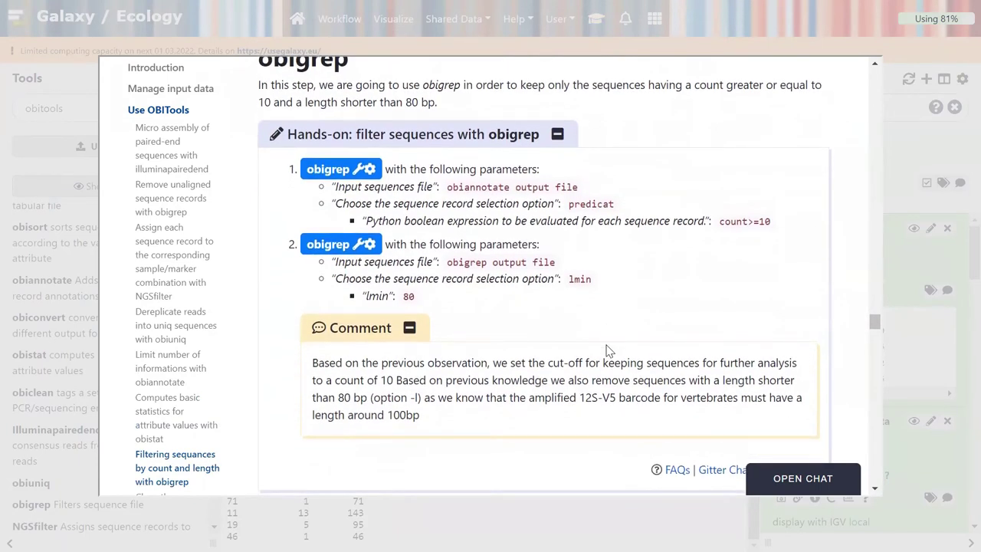
scroll(607, 345, "down", 1)
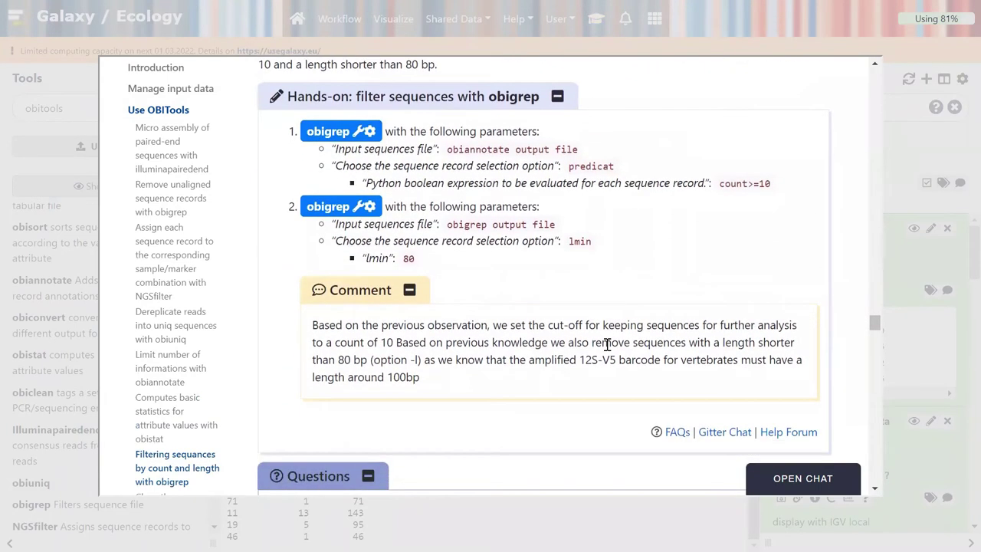
scroll(607, 345, "down", 1)
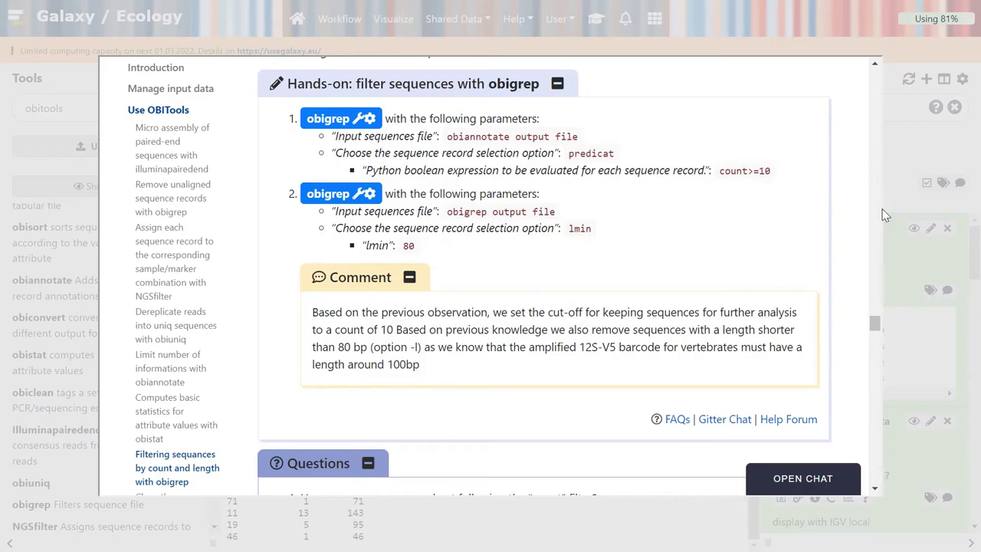
left_click(912, 165)
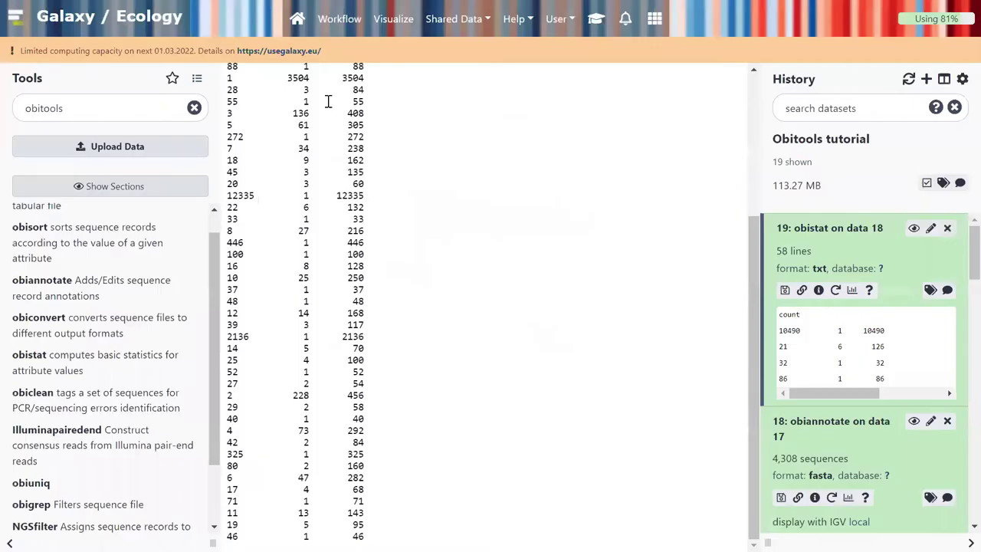
- Open the obigrep tool and set the sequence record selection option to predicat
scroll(132, 344, "up", 1)
scroll(132, 346, "down", 2)
scroll(132, 344, "down", 1)
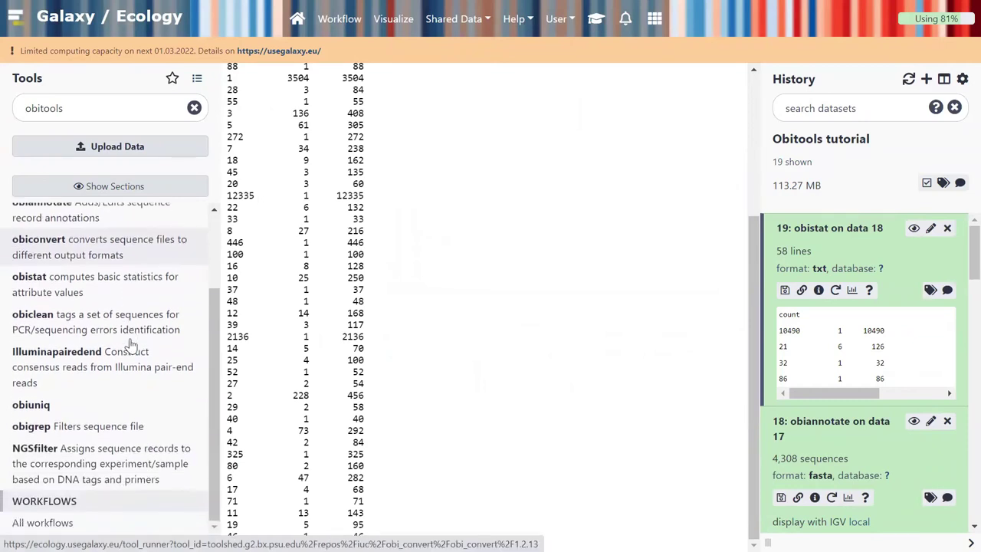
left_click(97, 430)
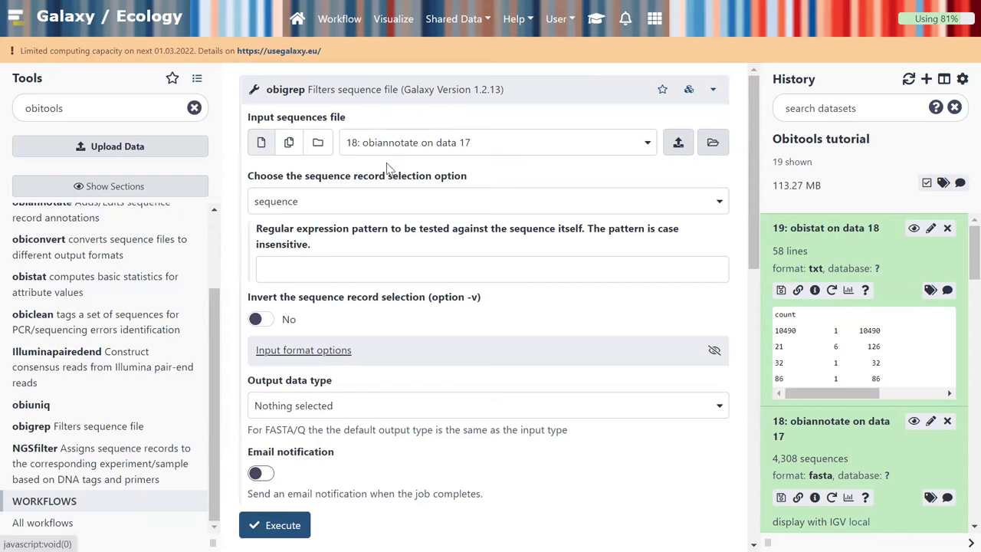
left_click(368, 202)
type("pred")
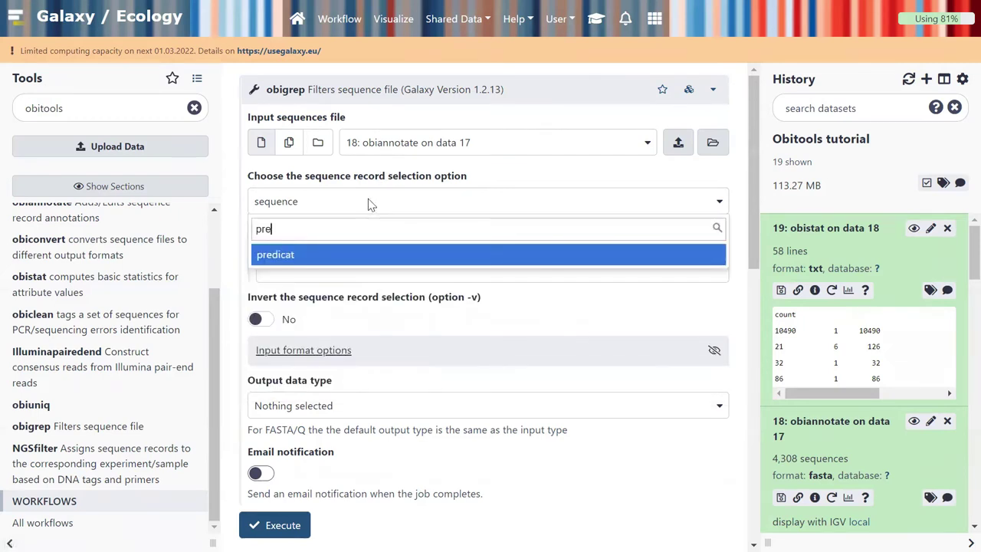
left_click(369, 261)
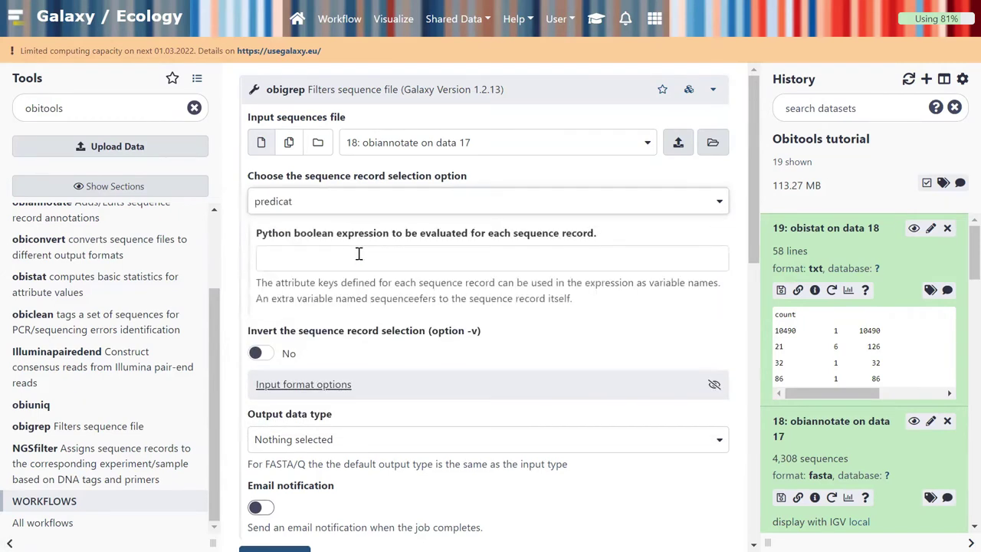
- Copy the expression count>=10 from the tutorial for obigrep's Python boolean expression and return to the tool form
left_click(334, 260)
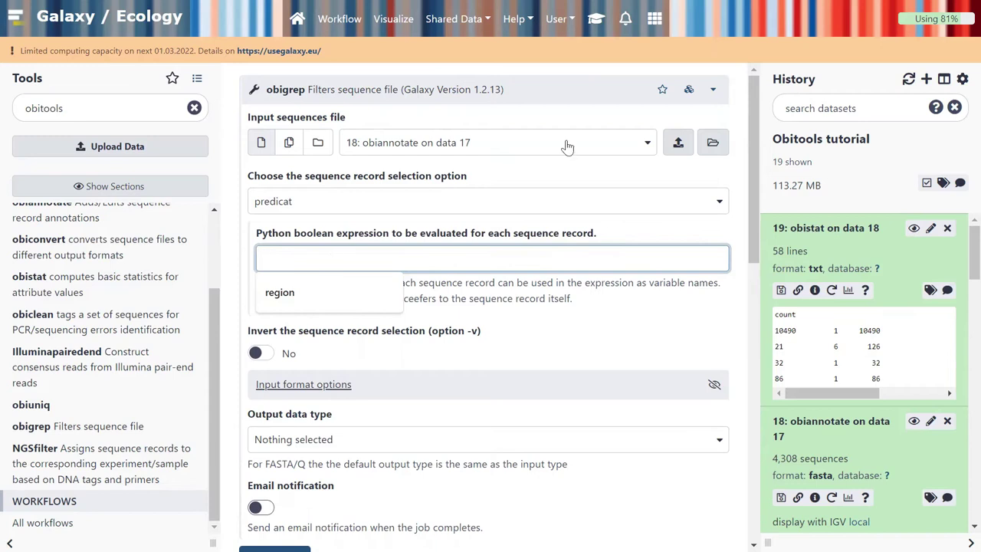
left_click(597, 17)
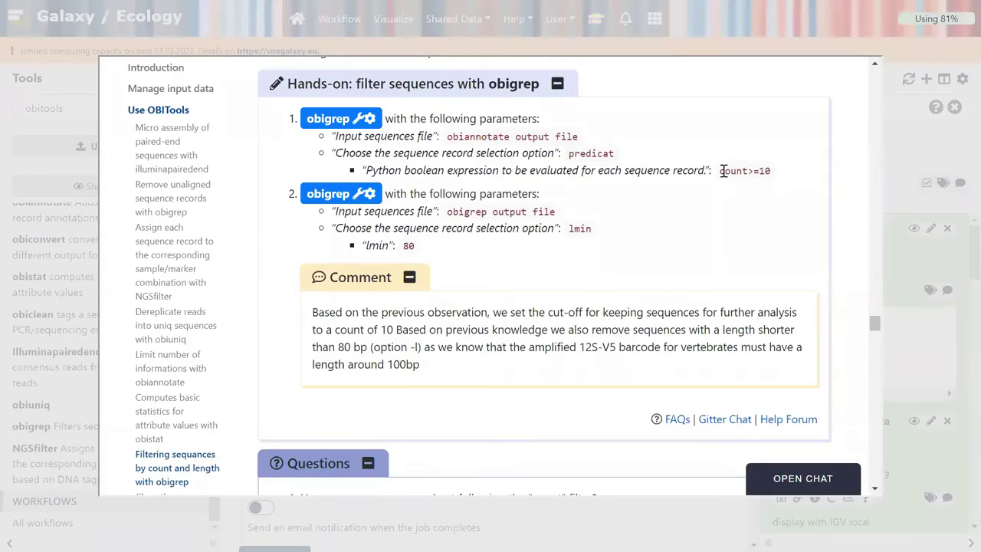
left_click_drag(719, 170, 773, 173)
key("ctrl+c")
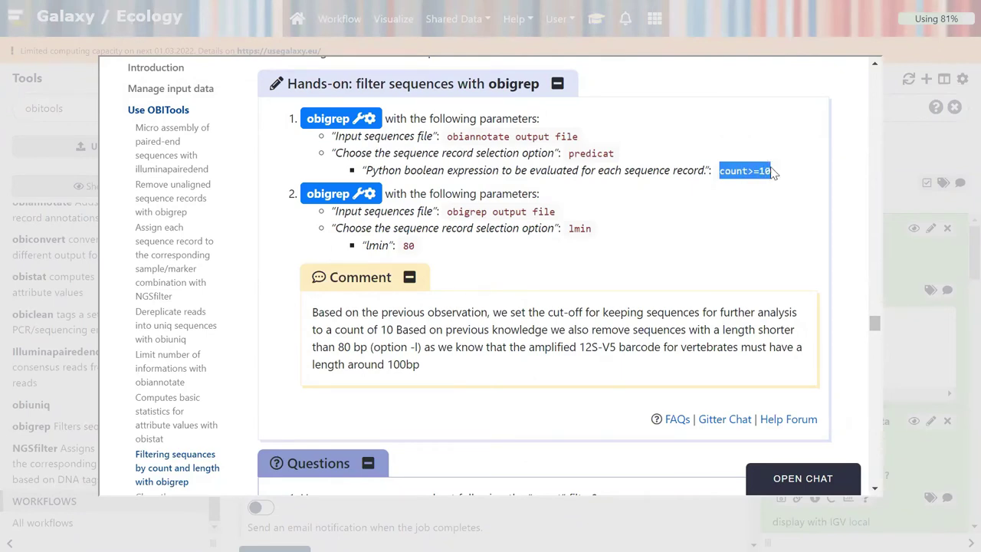
left_click(883, 141)
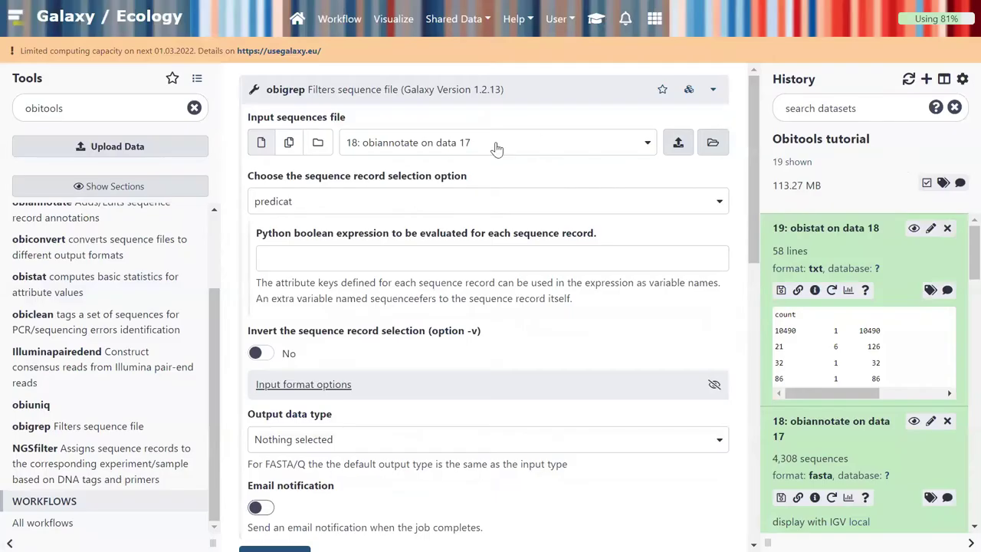
- Run obigrep on the obiannotate output with the Python boolean expression count>=10
left_click(357, 256)
key("ctrl+v")
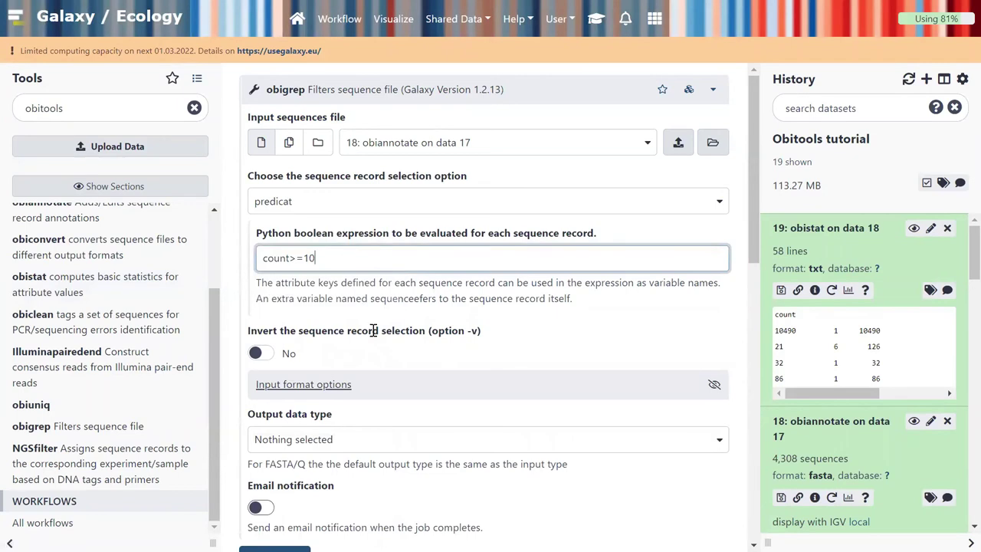
scroll(416, 416, "down", 3)
left_click(291, 396)
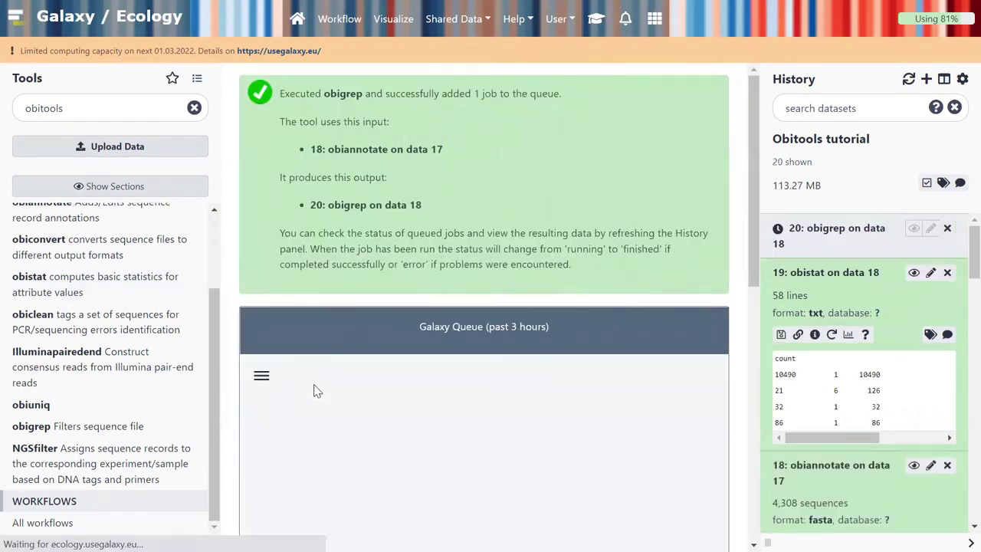
- Reopen the newest obigrep job's form for a rerun and check the second filter's parameters in the training material
left_click(830, 236)
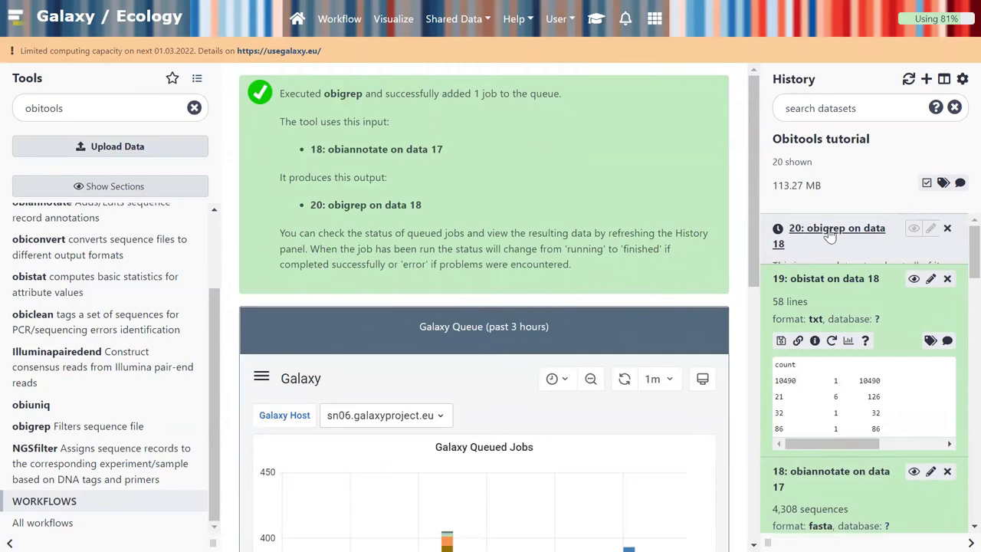
left_click(799, 304)
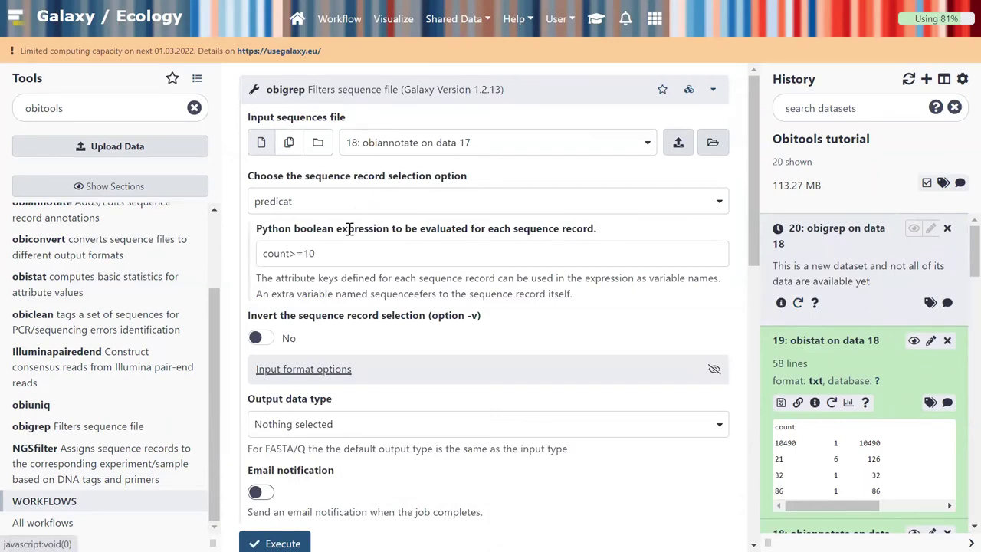
left_click(596, 18)
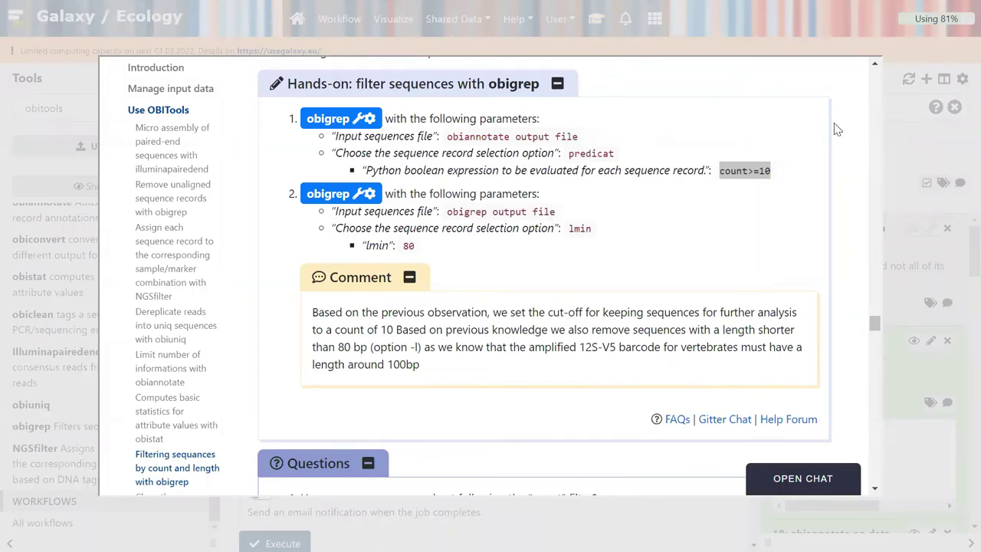
left_click(909, 158)
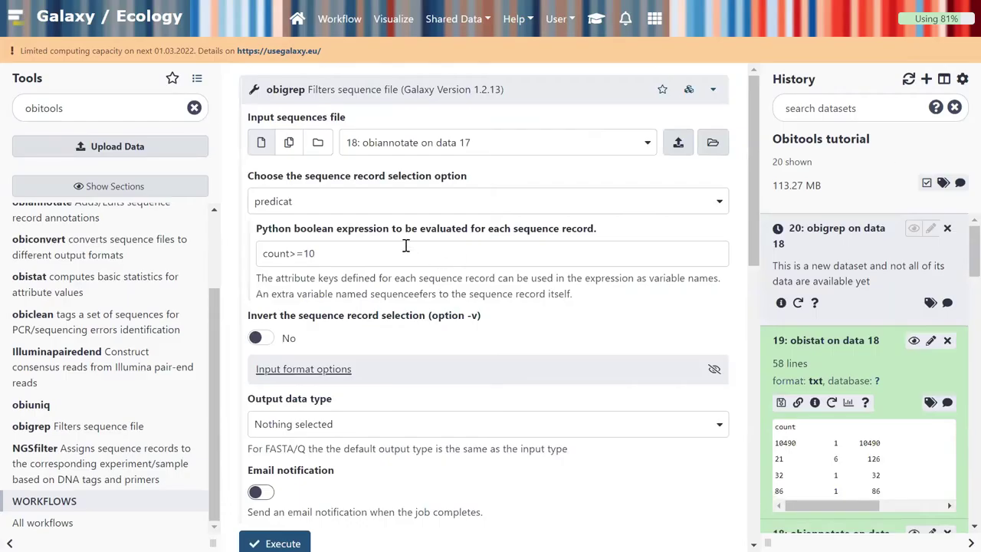
- Set the sequence record selection option to lmin with a value of 80
left_click(389, 213)
type("lmin")
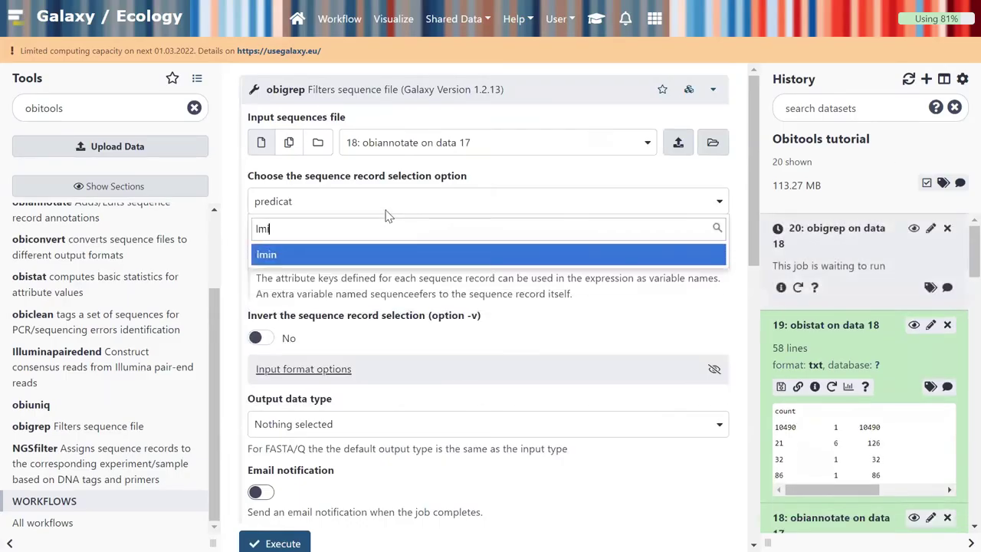
left_click(392, 254)
left_click(328, 259)
type("80")
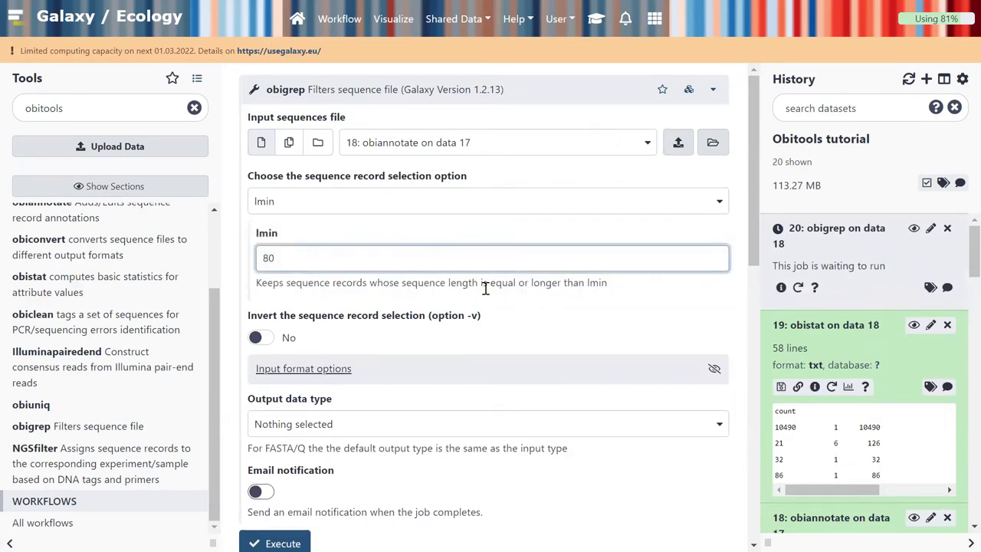
- Choose "20: obigrep on data 18" as the input sequences file and execute the length filter
scroll(484, 288, "down", 5)
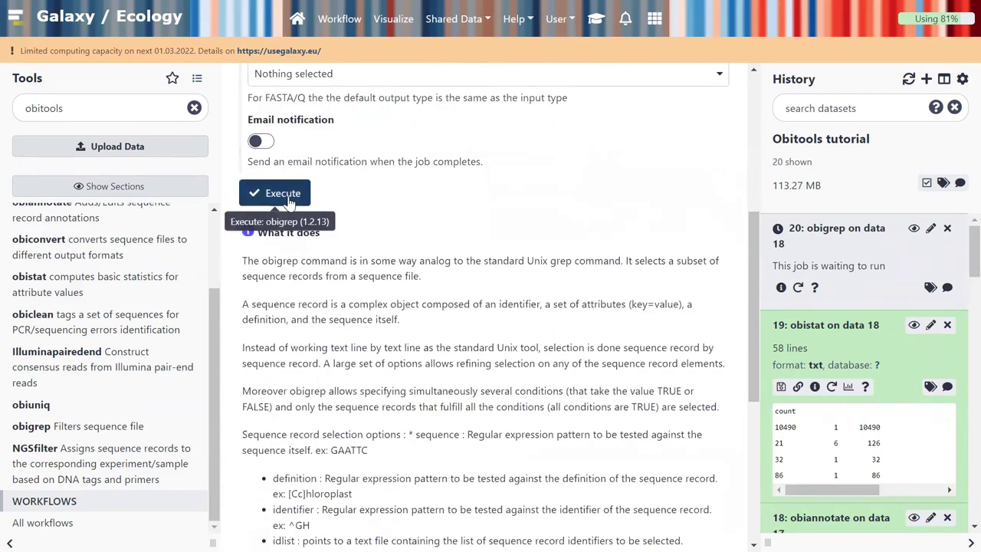
scroll(535, 195, "up", 5)
left_click(432, 146)
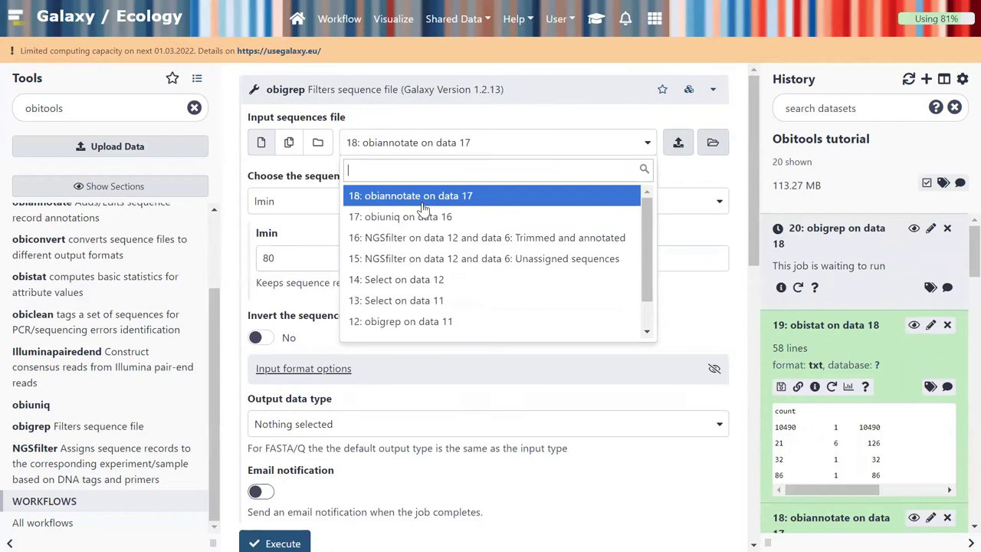
left_click(699, 177)
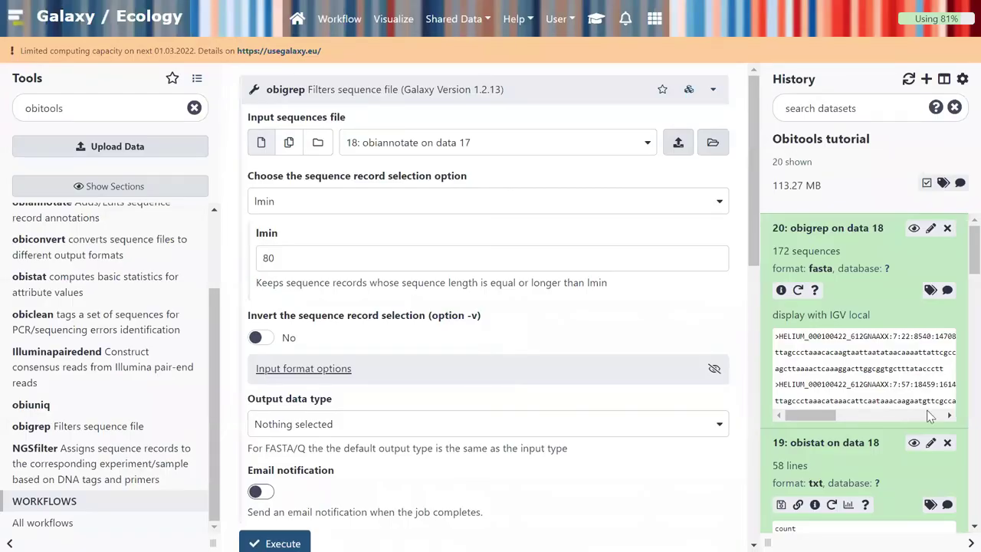
left_click(585, 144)
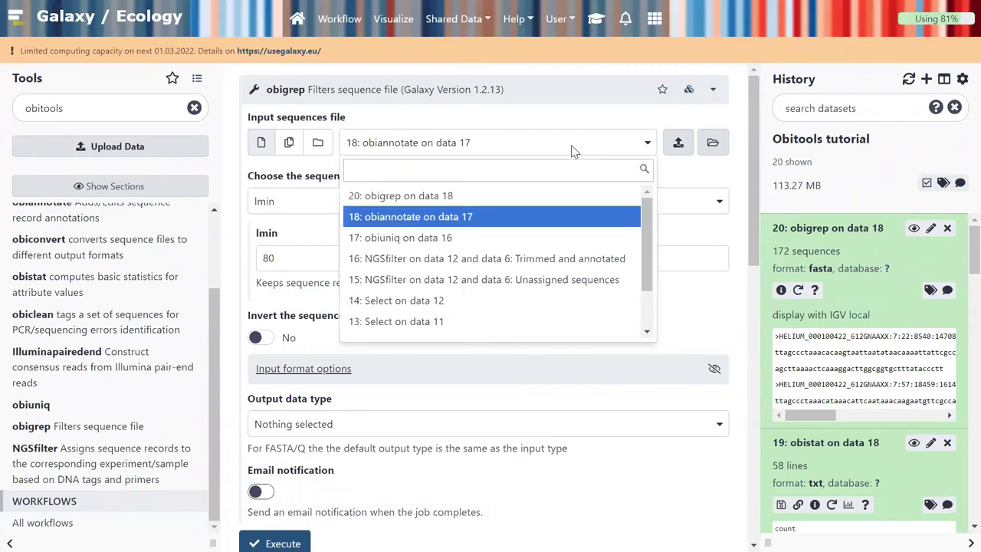
left_click(460, 197)
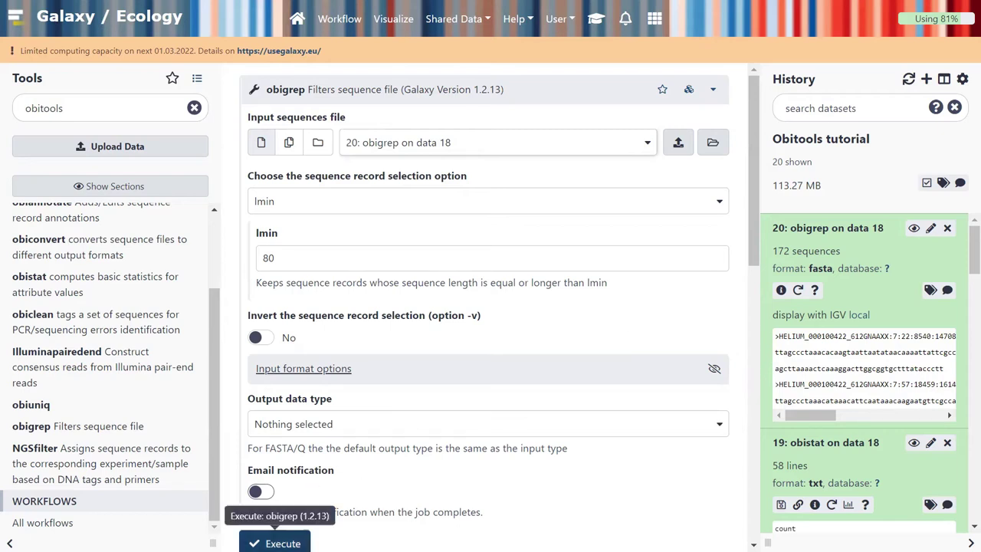
left_click(277, 543)
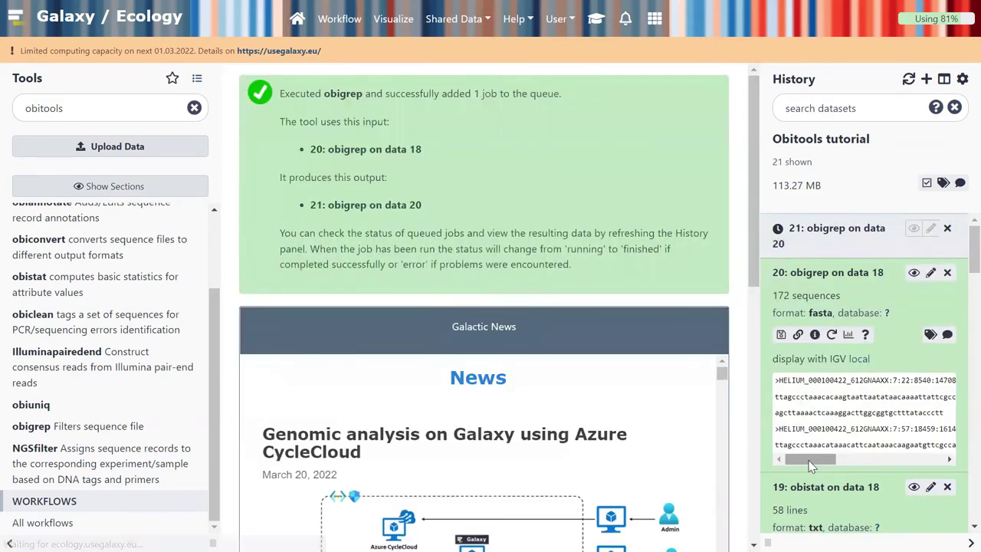
- Add the tag Count>=10 to the dataset "20: obigrep on data 18" in the history
scroll(860, 456, "down", 2)
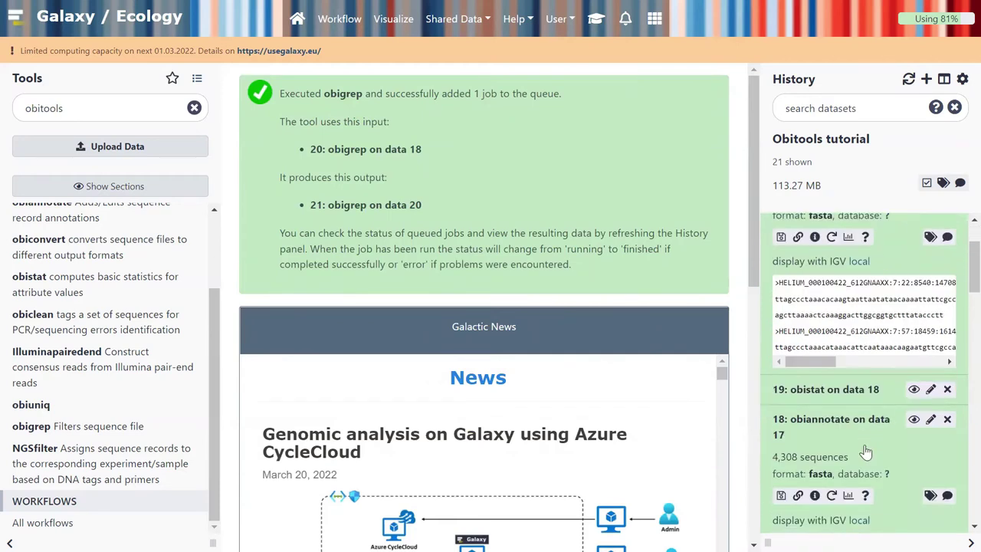
scroll(865, 452, "up", 2)
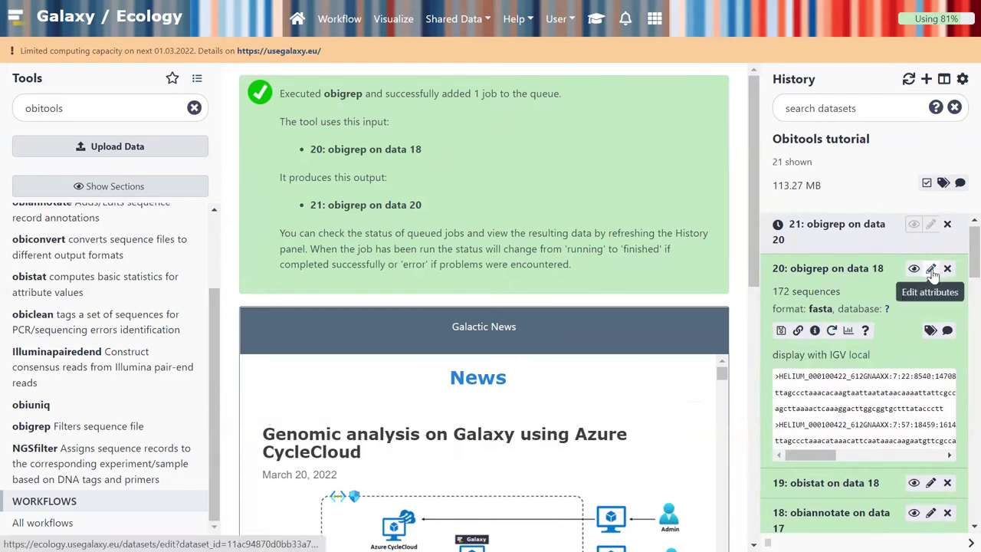
left_click(929, 331)
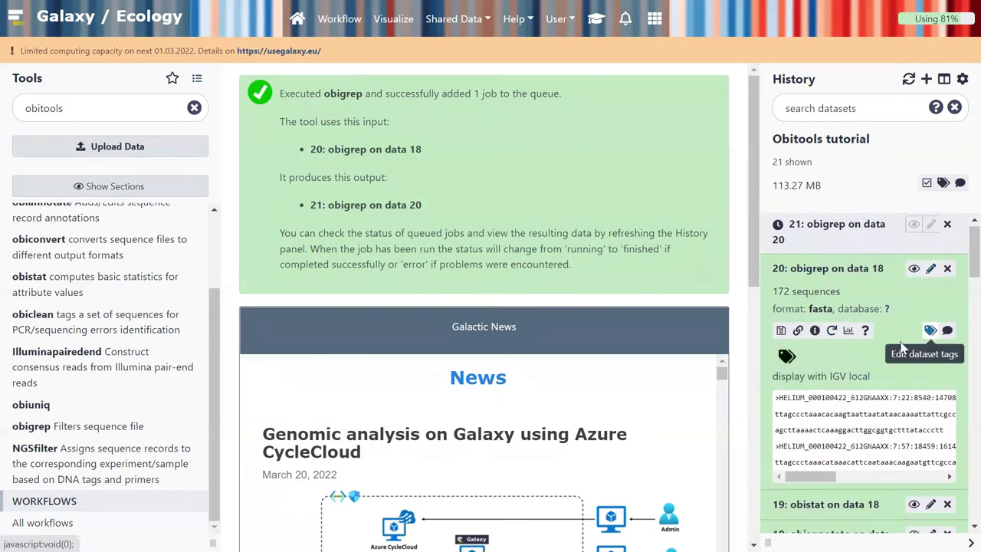
left_click(785, 357)
type("Count")
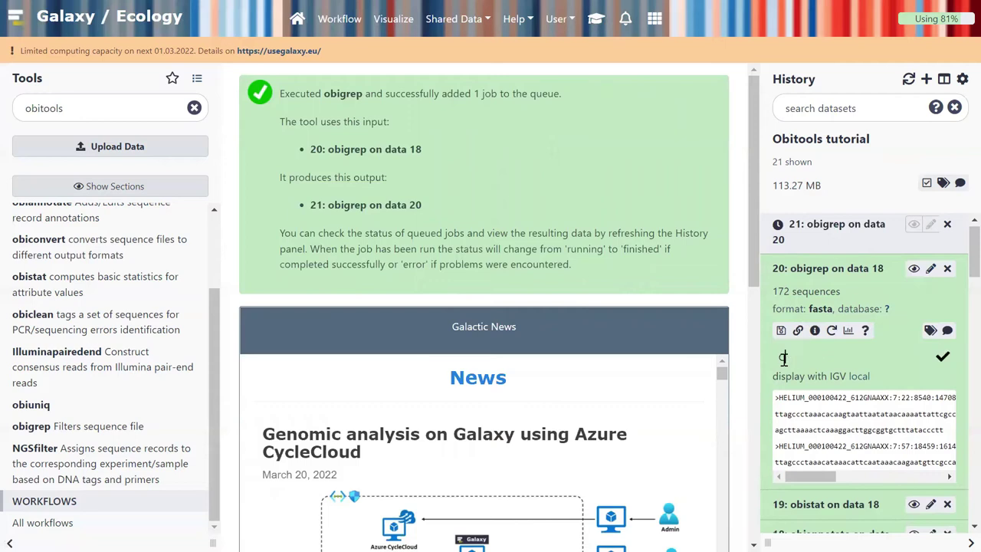
type("> =10")
key("Return")
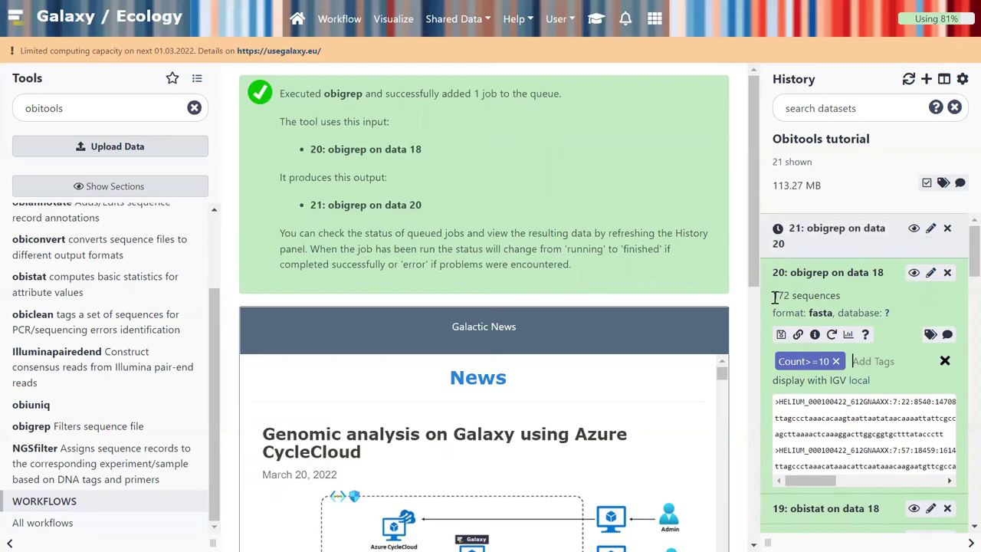
- Compare the sequence counts of the obiannotate and count-filtered datasets, and expand the details of "21: obigrep on data 20"
scroll(896, 367, "down", 1)
scroll(895, 368, "down", 2)
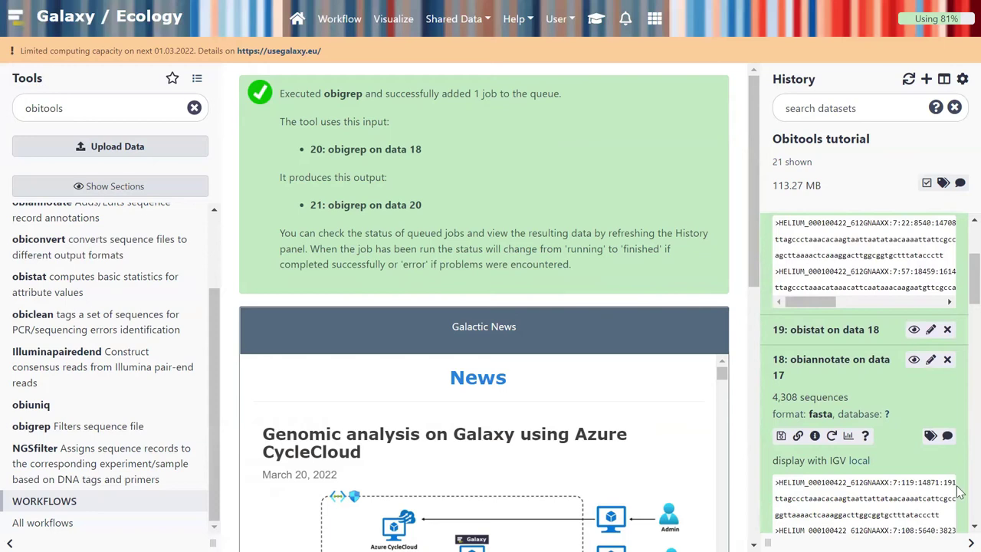
scroll(852, 392, "up", 3)
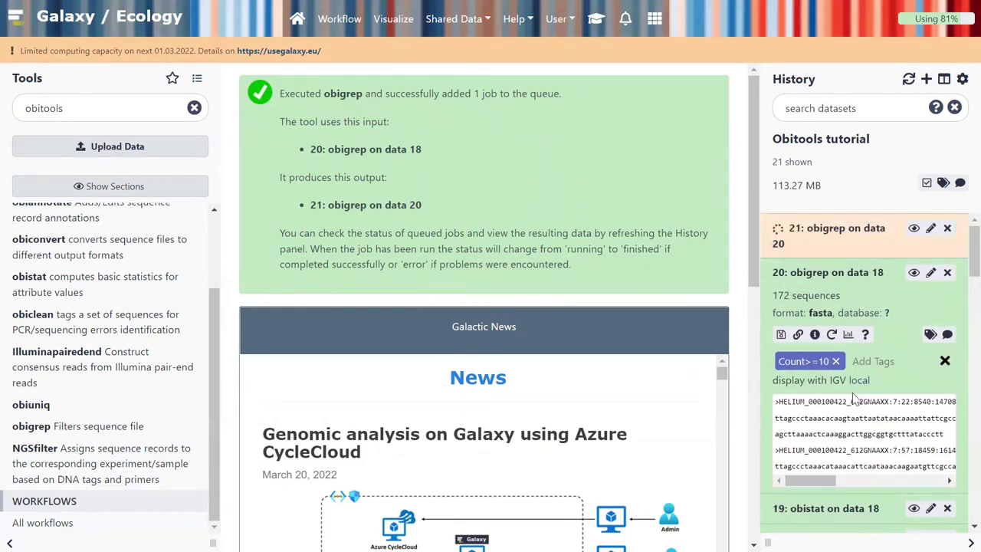
key("Escape")
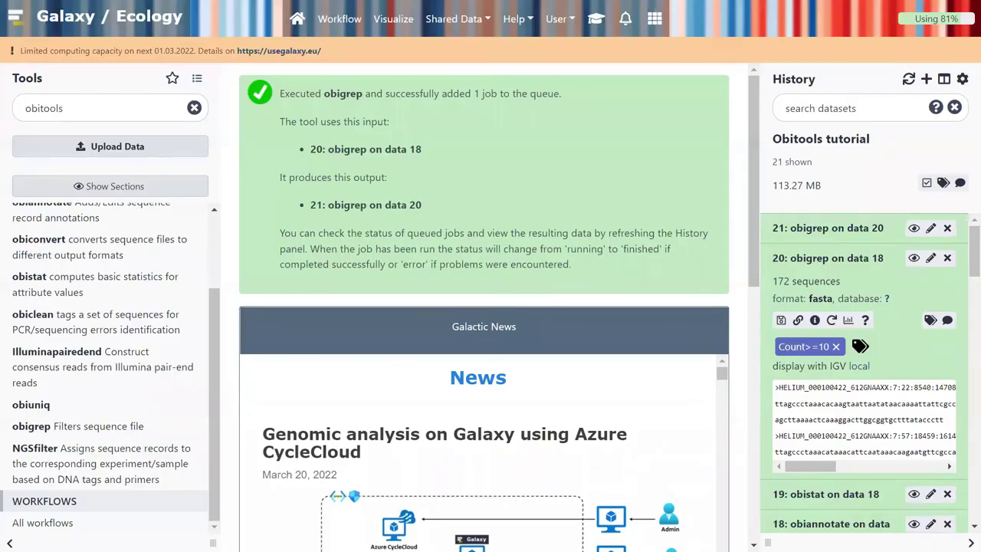
left_click(831, 230)
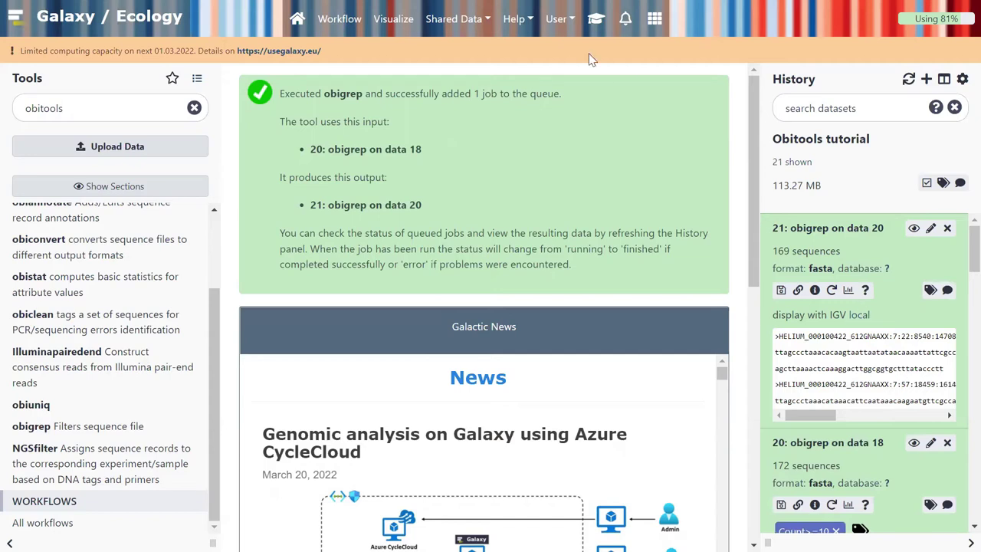
- Read the obiclean hands-on instructions and parameters in the training material
left_click(600, 21)
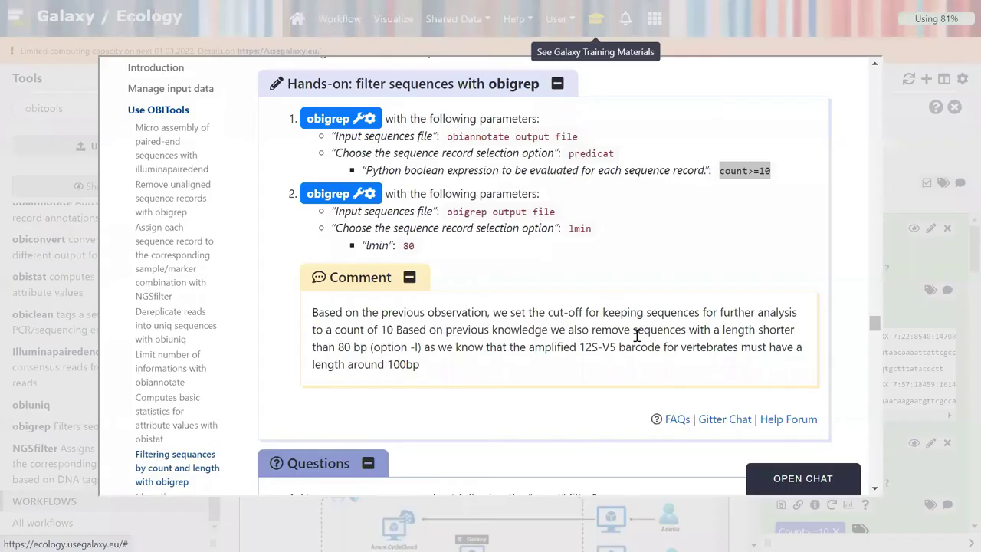
scroll(636, 337, "down", 5)
scroll(636, 341, "down", 4)
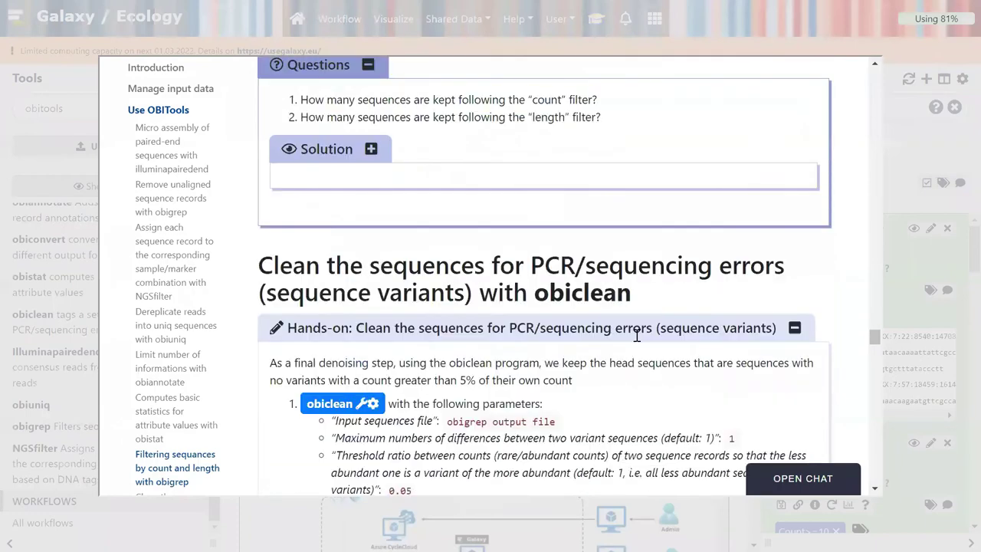
scroll(636, 341, "down", 1)
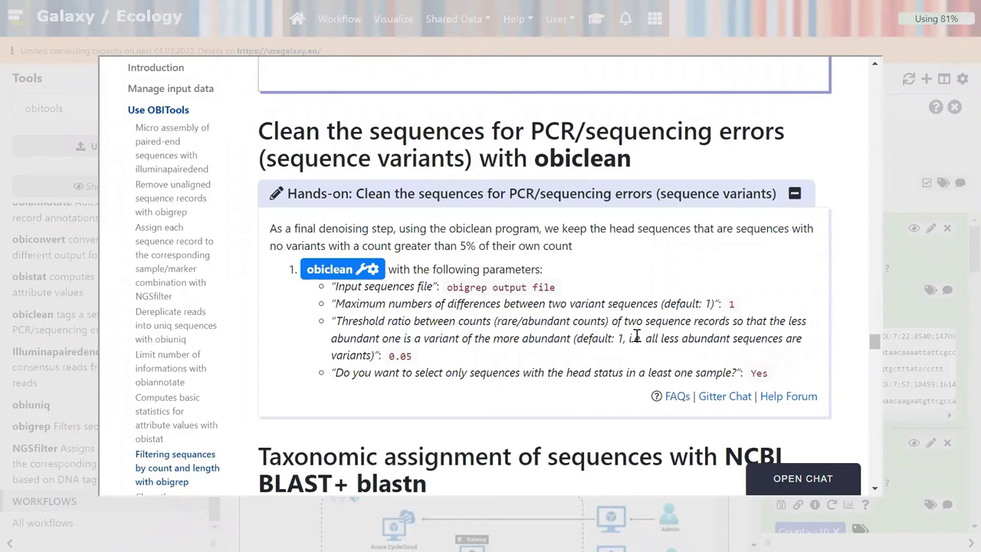
scroll(636, 337, "down", 1)
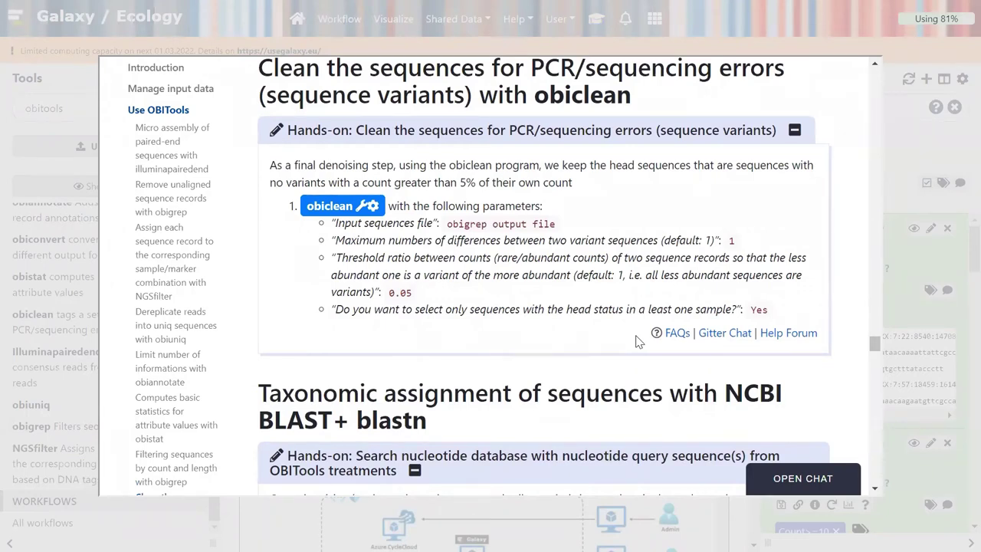
scroll(640, 341, "down", 1)
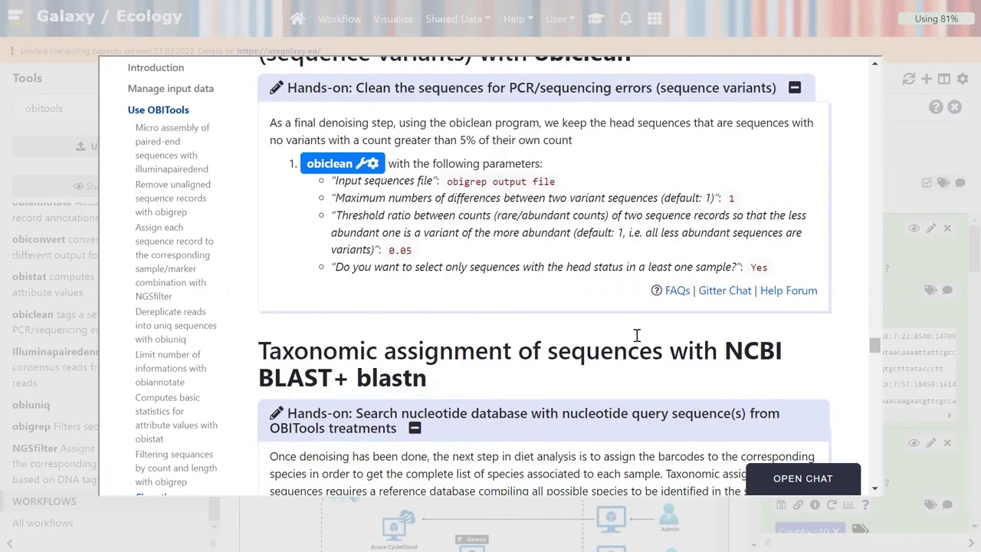
scroll(636, 335, "up", 1)
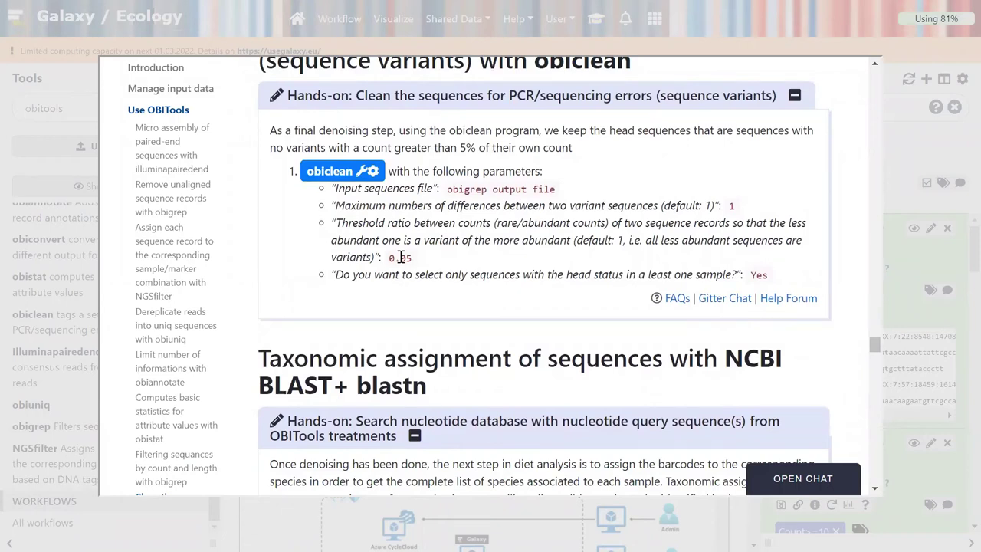
left_click(901, 199)
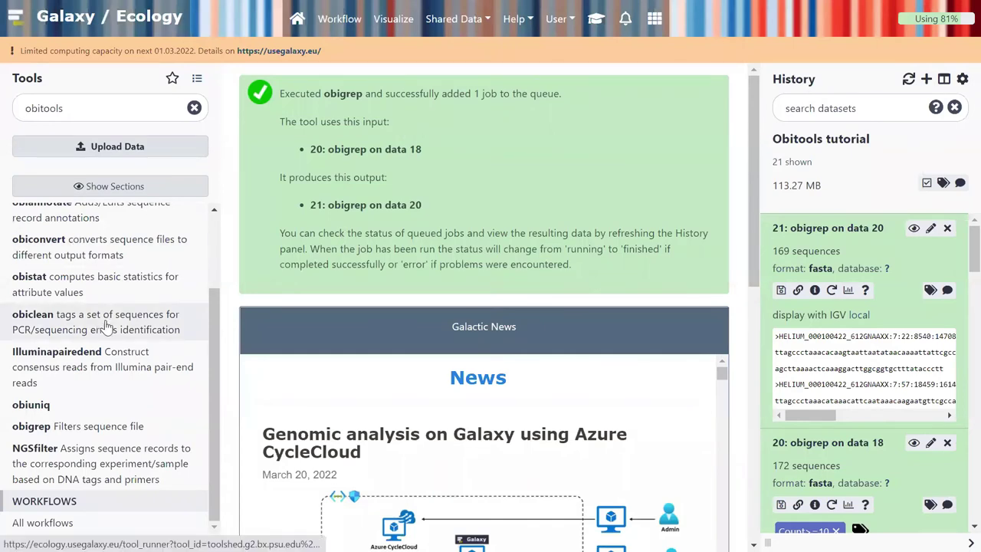
- Open the obiclean tool form from the obitools search results
scroll(106, 326, "up", 3)
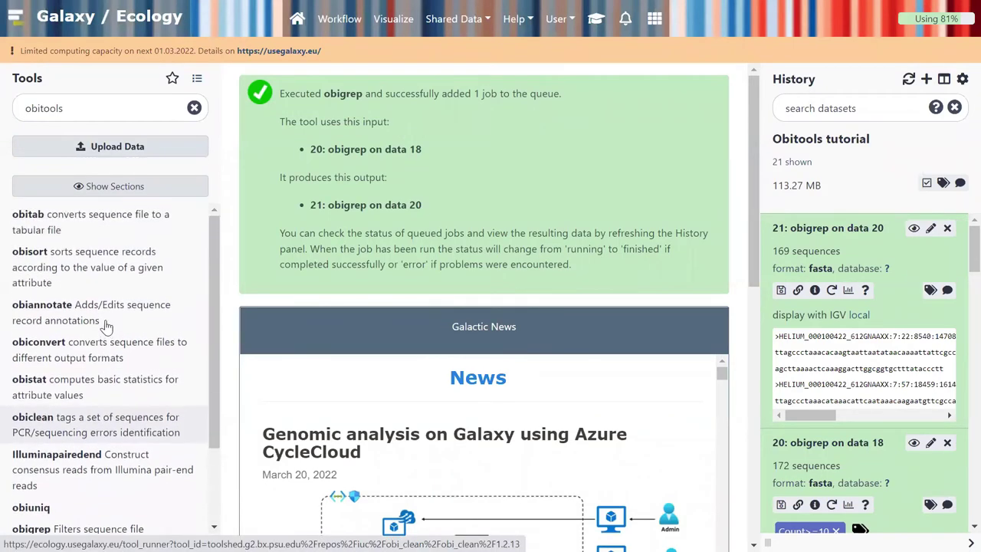
scroll(106, 325, "down", 3)
left_click(105, 326)
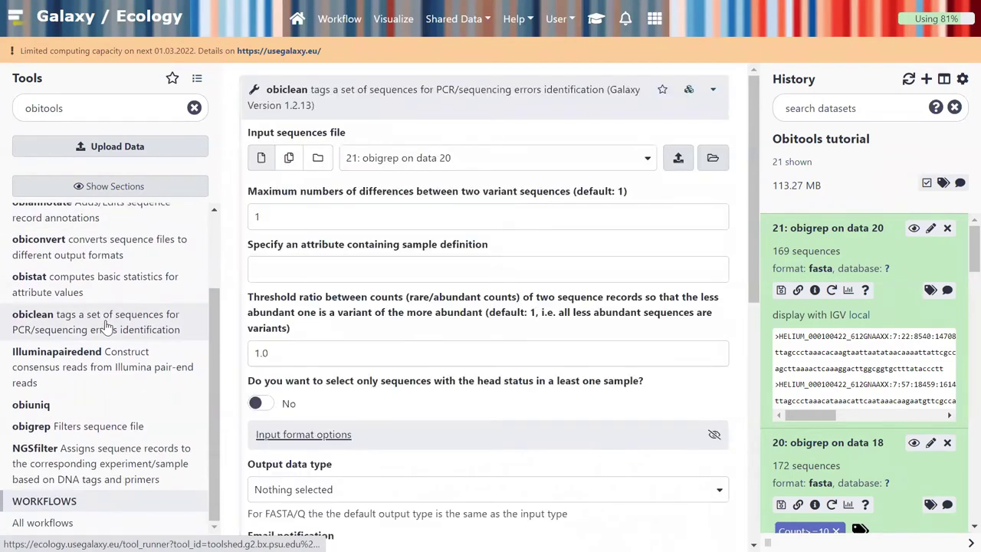
- Check the obiclean parameters in the training material and set the threshold ratio to 0.05 and the sample definition attribute to merged_sample
left_click(597, 21)
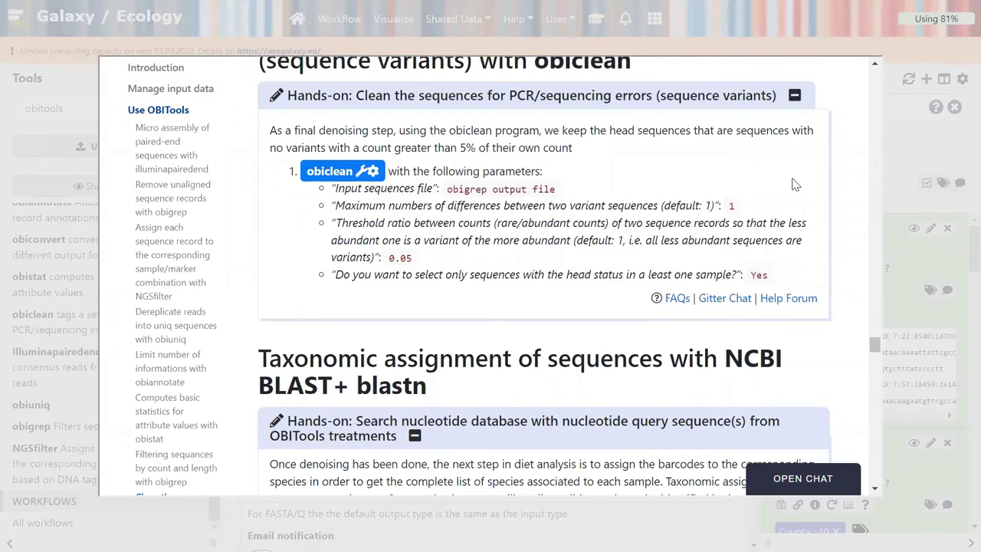
left_click(907, 159)
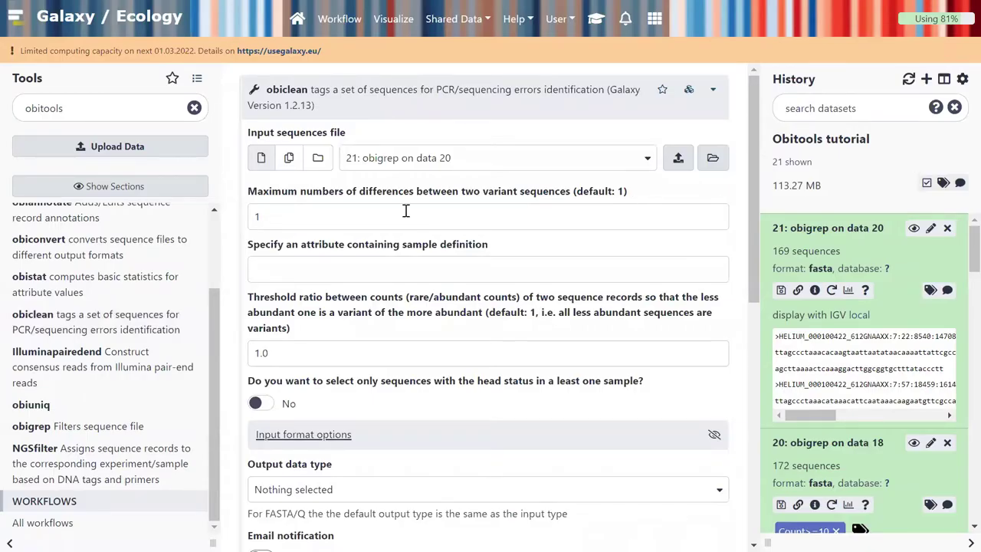
left_click(325, 273)
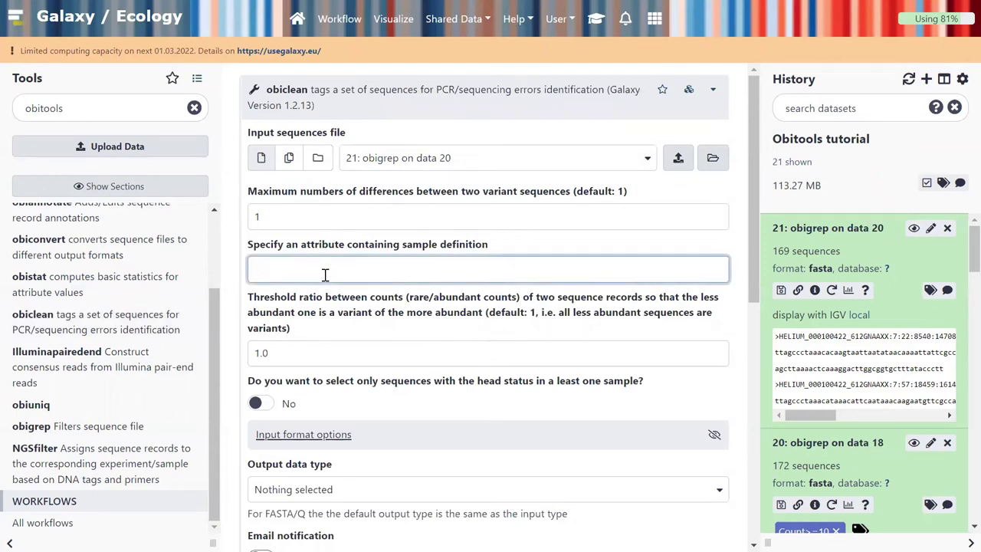
double_click(292, 354)
type("0.")
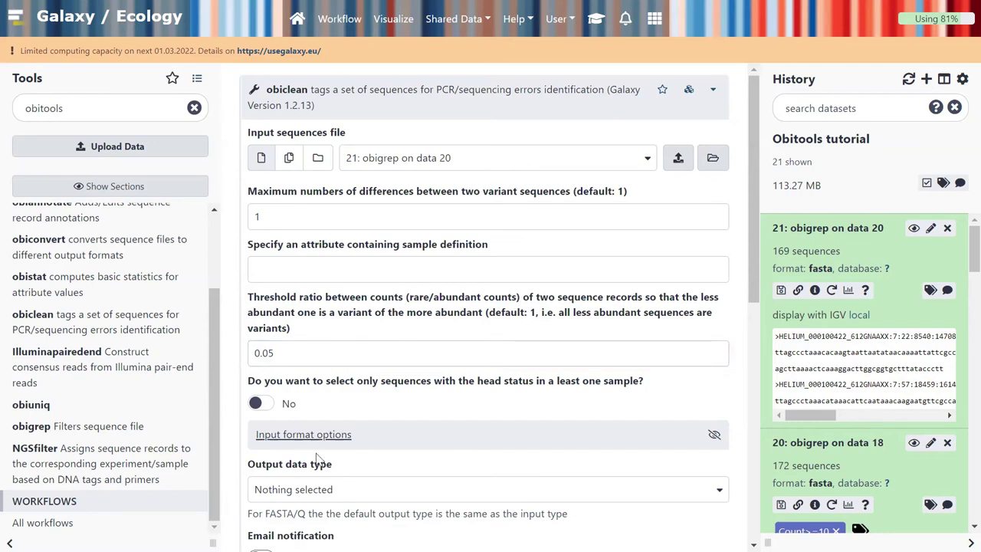
left_click(333, 274)
type("merged_sample")
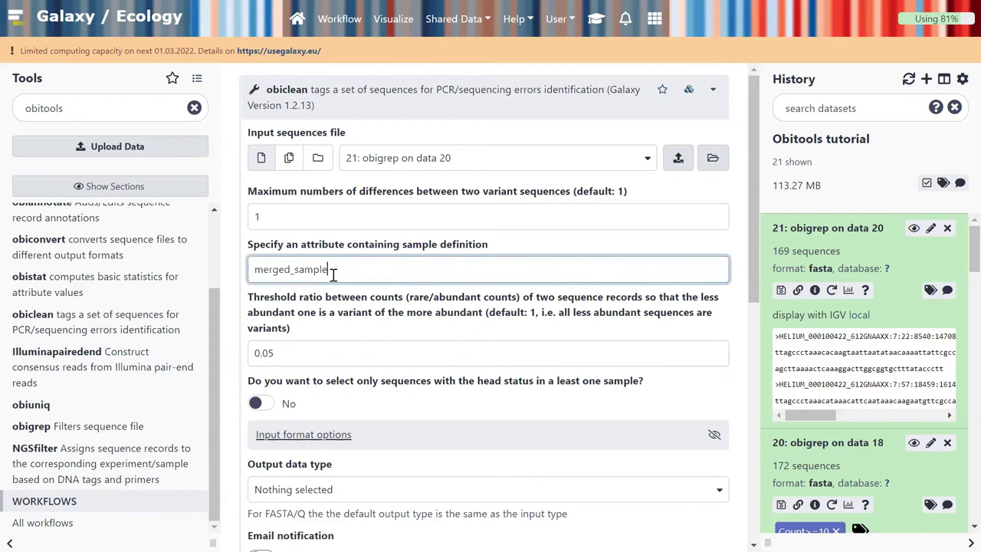
- Enable selecting only sequences with the head status in at least one sample and run obiclean
scroll(410, 412, "down", 2)
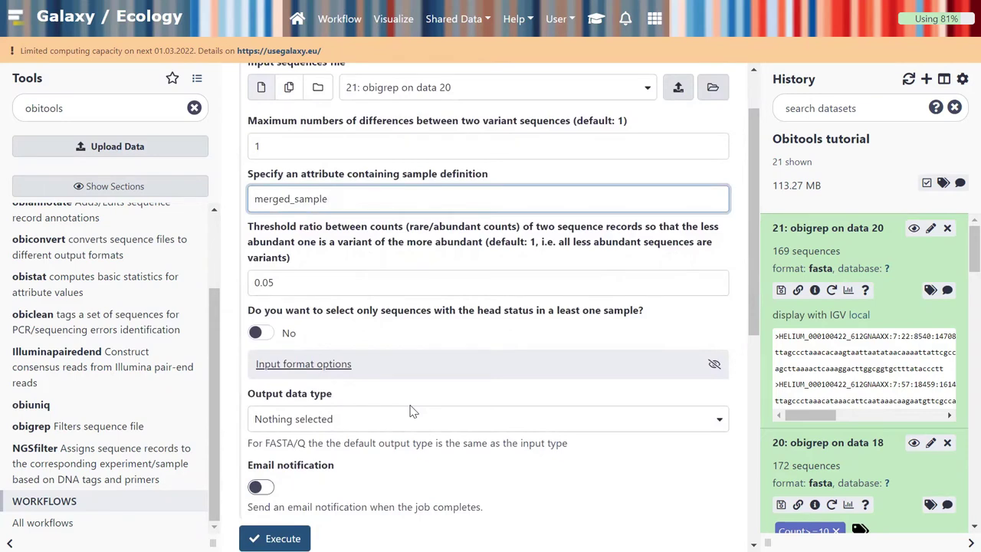
scroll(410, 412, "down", 1)
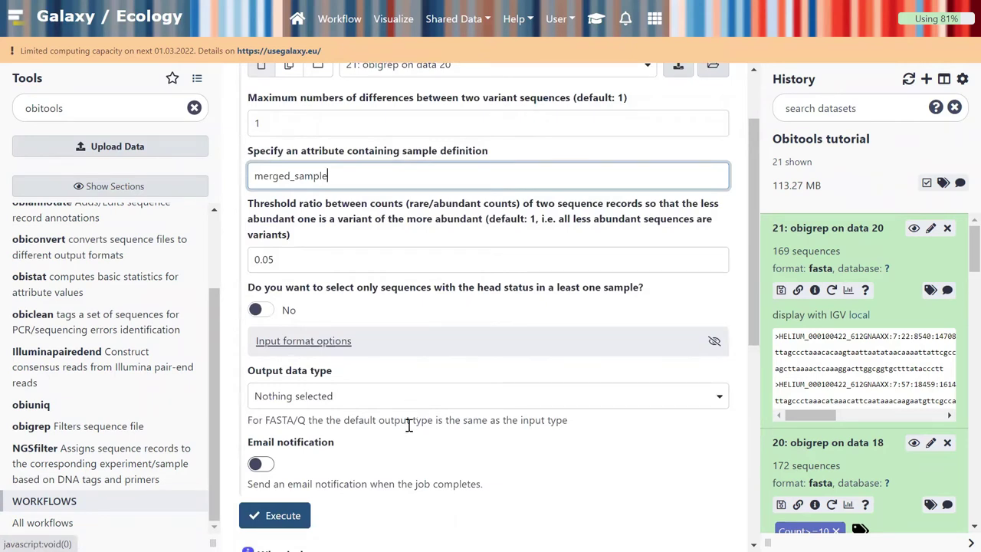
left_click(272, 318)
scroll(363, 444, "down", 1)
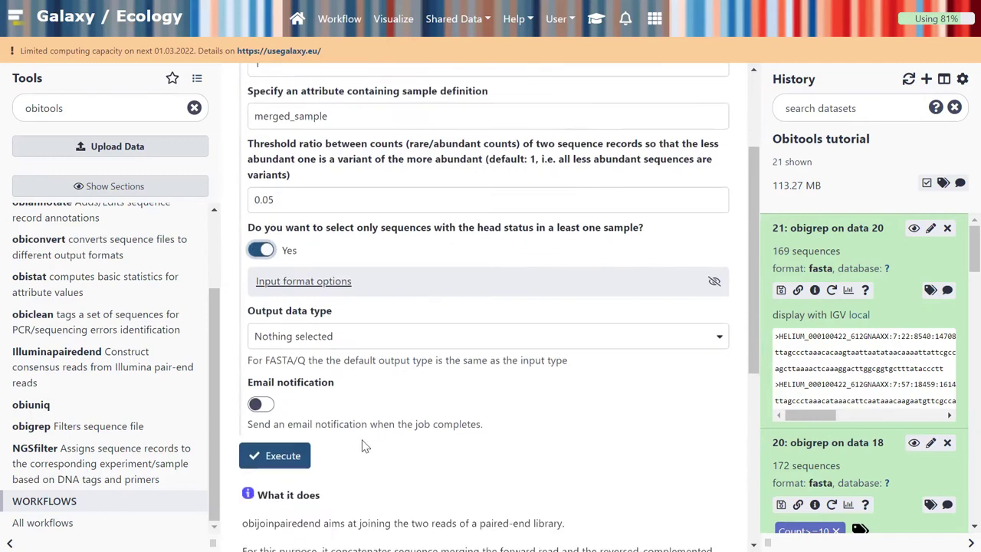
left_click(295, 438)
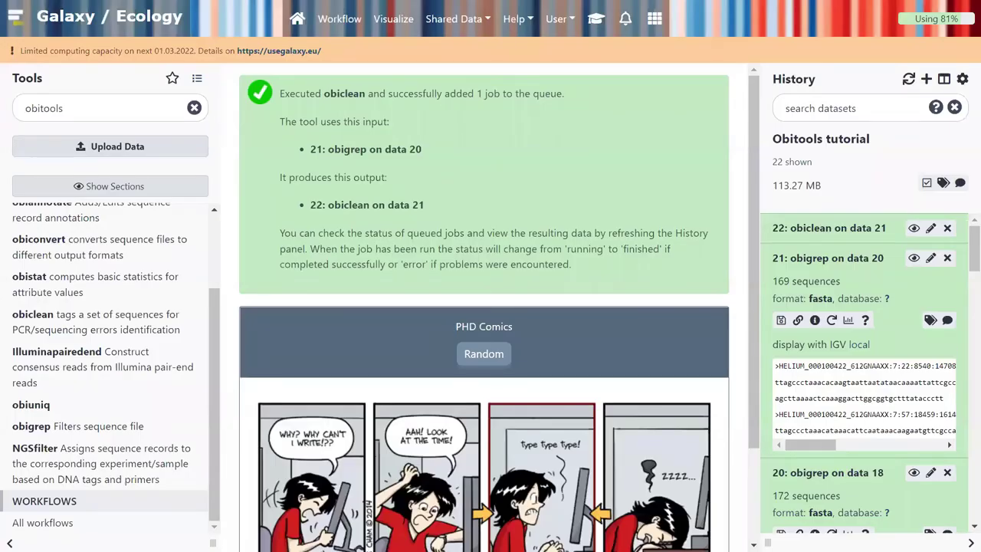
- Expand the details of "22: obiclean on data 21" and read the NCBI BLAST+ blastn hands-on parameters in the training material
left_click(820, 228)
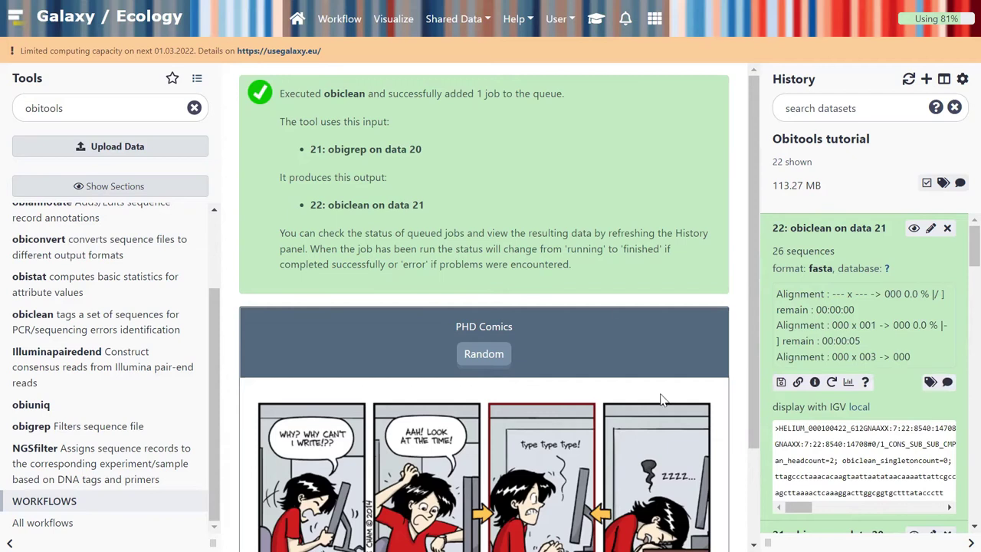
left_click(596, 20)
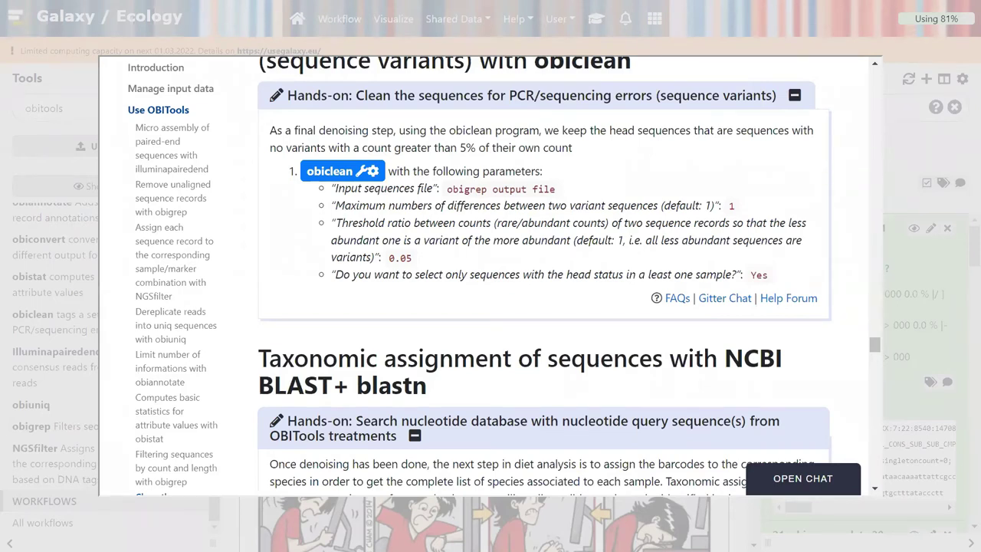
scroll(522, 328, "down", 3)
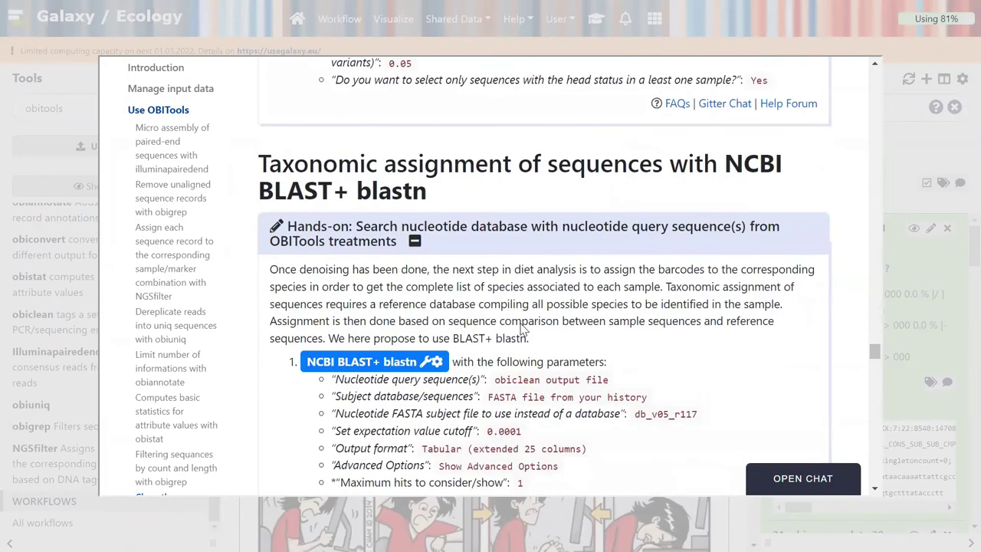
scroll(521, 325, "down", 1)
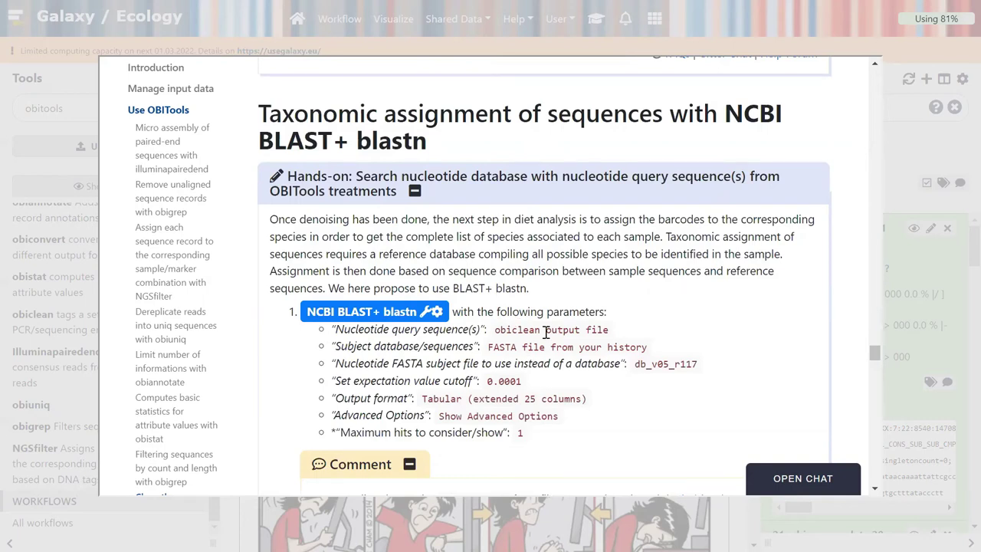
scroll(545, 337, "down", 3)
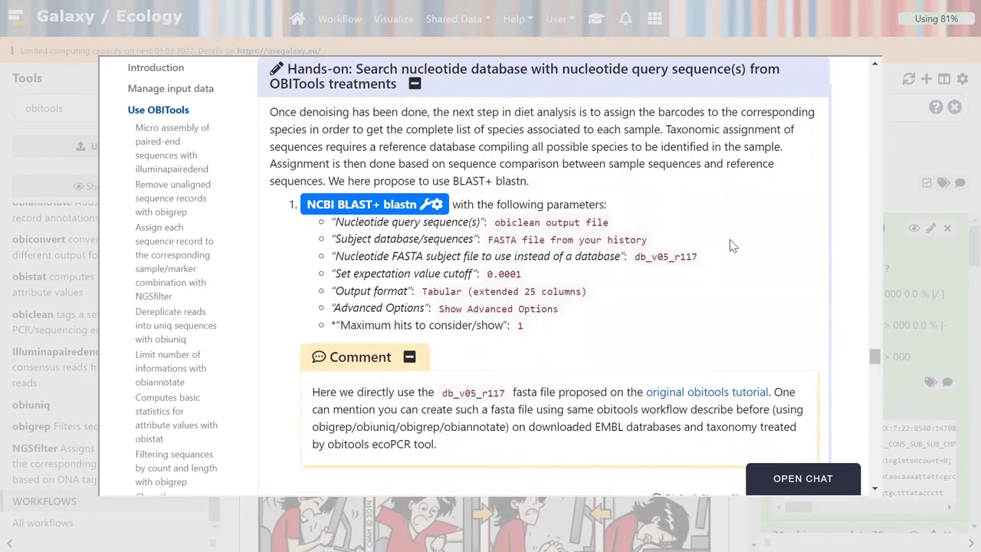
left_click(902, 150)
- Search the tools for blastn and open the NCBI BLAST+ blastn form for nucleotide queries
double_click(114, 106)
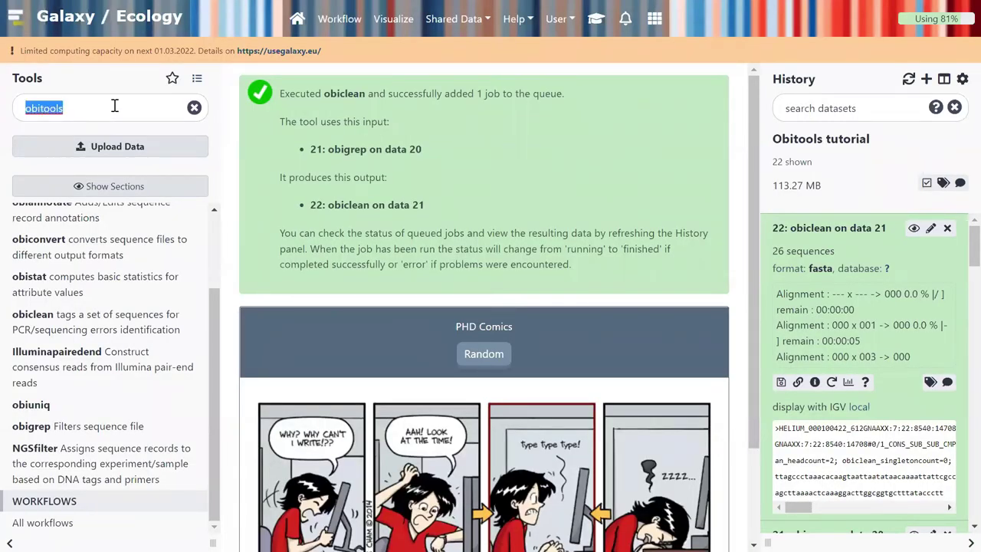
type("blastn")
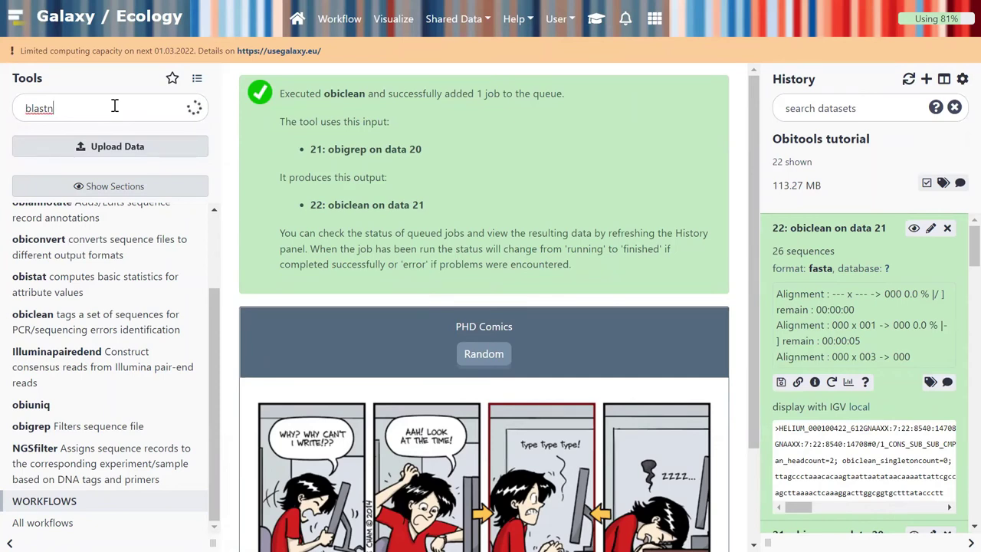
left_click(66, 236)
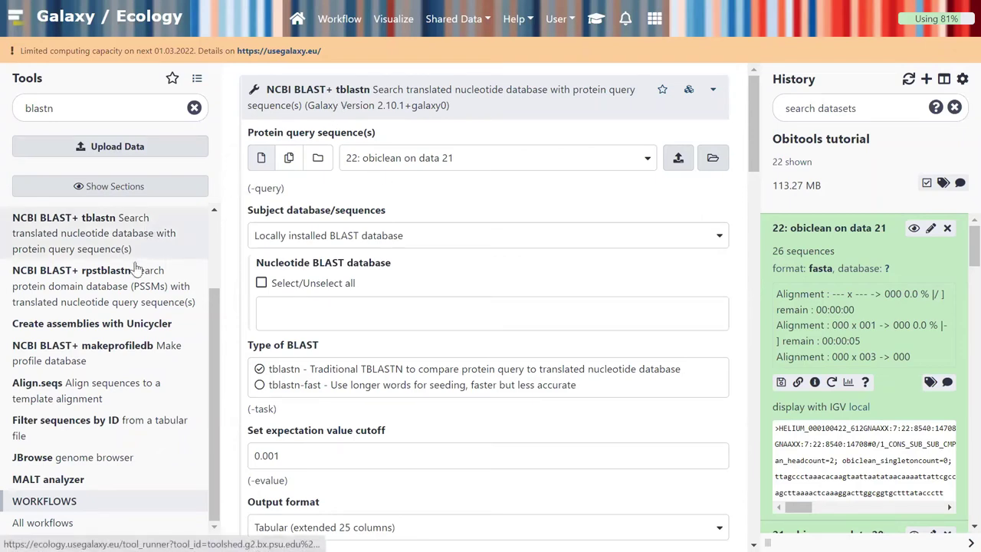
double_click(274, 131)
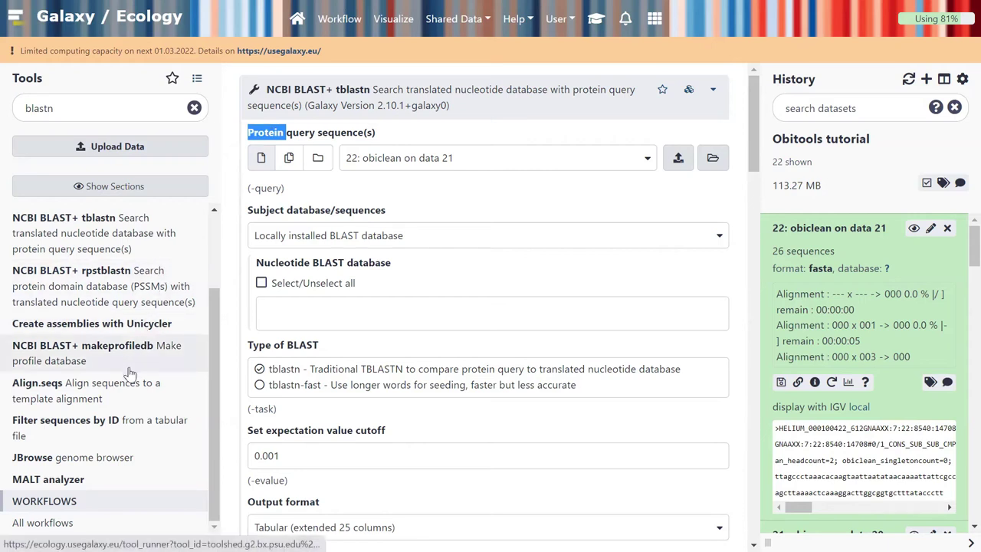
scroll(131, 373, "up", 3)
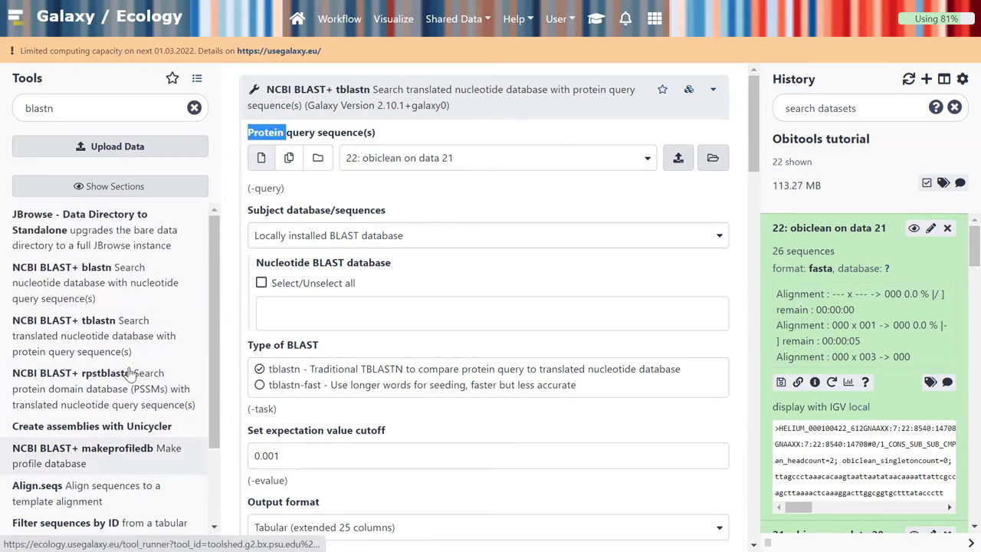
left_click(87, 272)
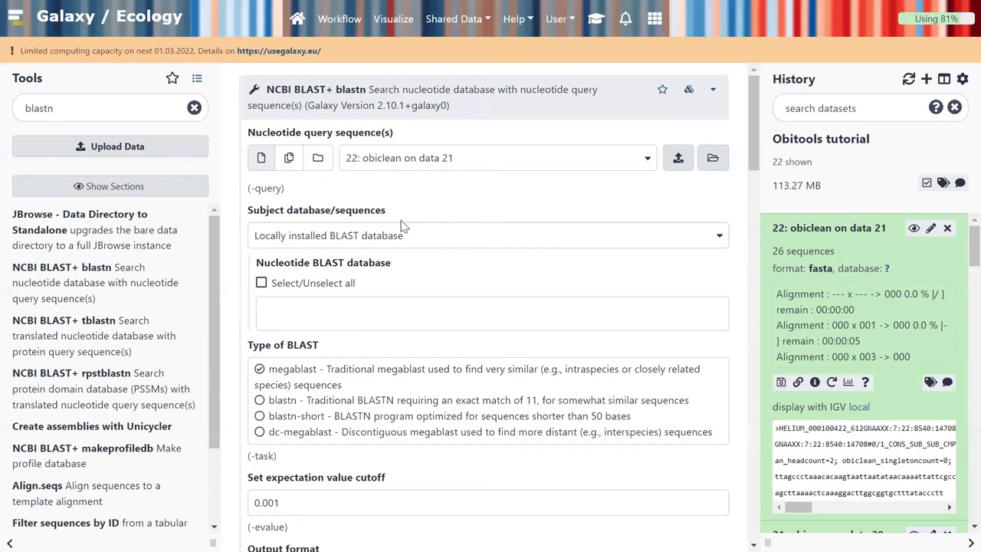
- Set the subject to a FASTA file from the history and choose "2: db_v05_r117" as the nucleotide subject file
left_click(377, 312)
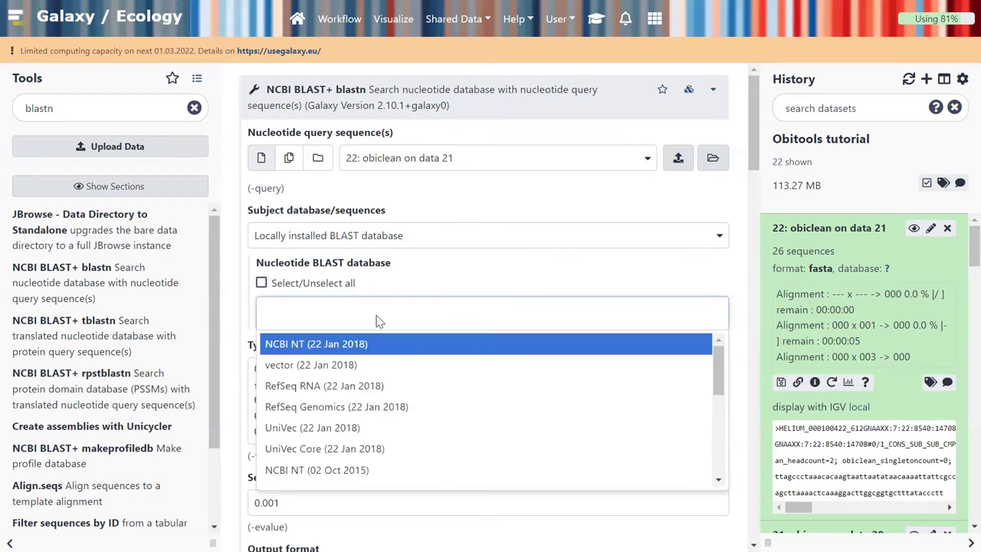
left_click(364, 234)
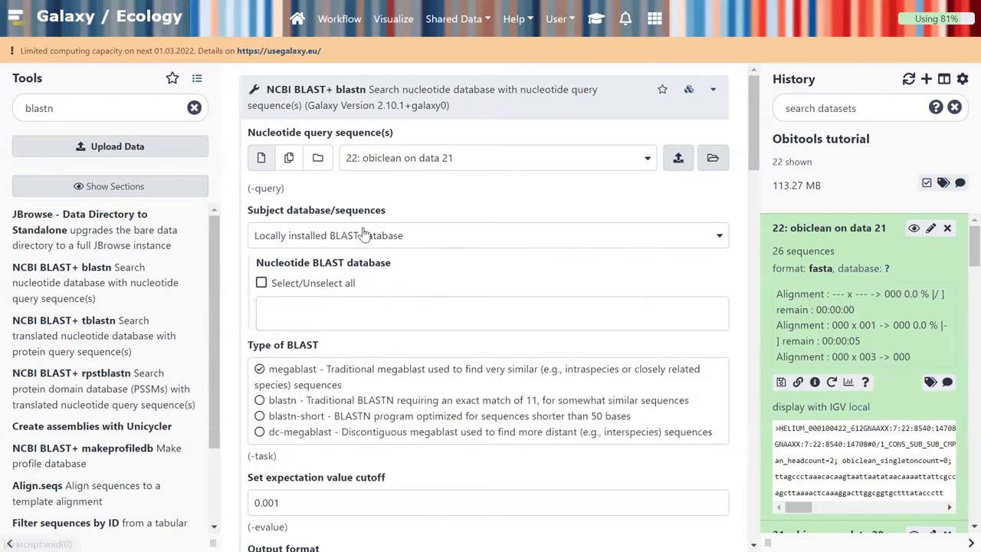
left_click(364, 234)
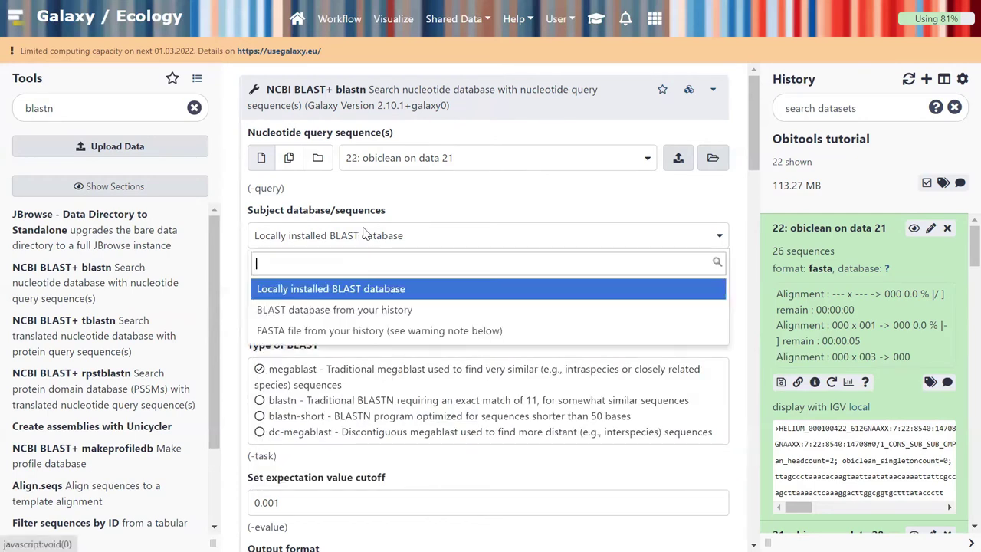
left_click(344, 330)
left_click(391, 294)
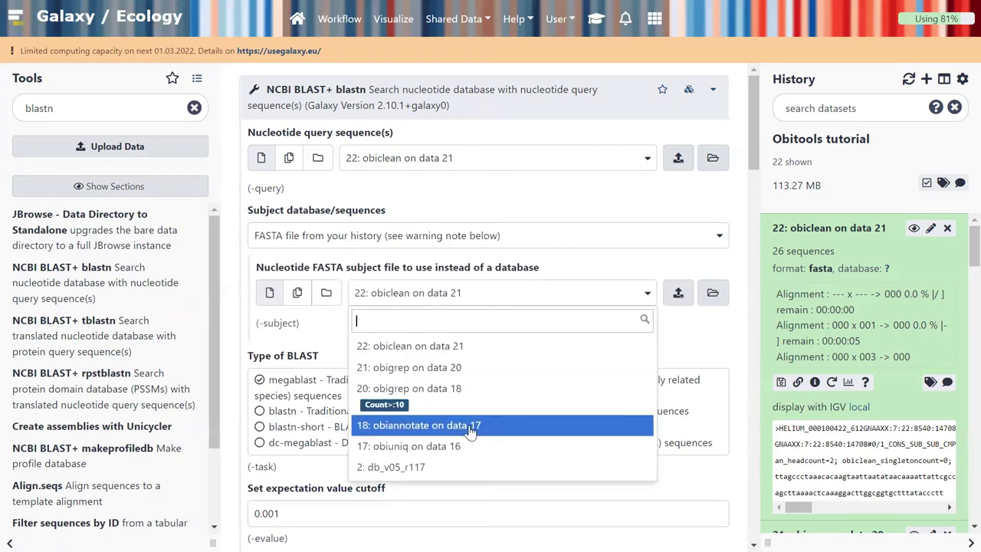
left_click(439, 470)
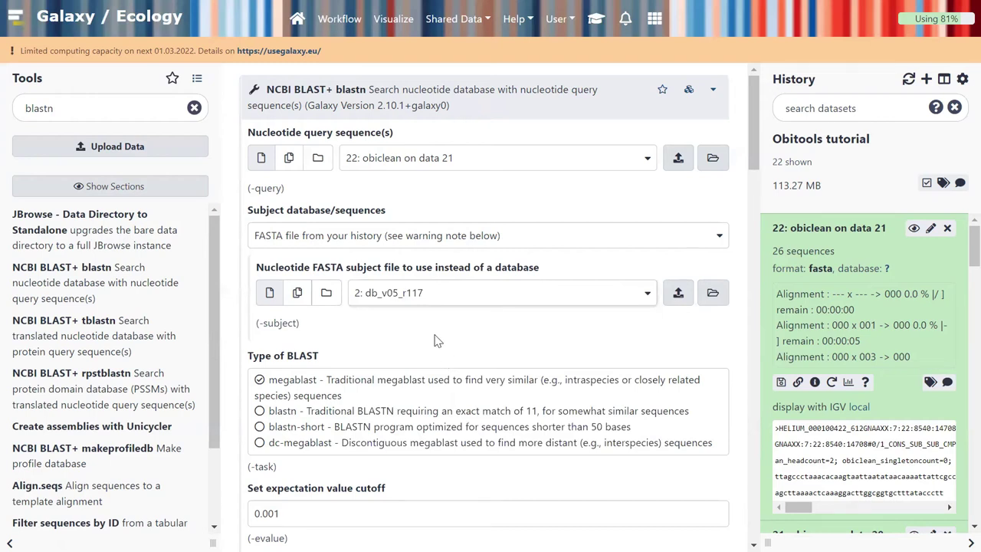
- Set the blastn expectation value cutoff to 0.0001
scroll(436, 339, "down", 3)
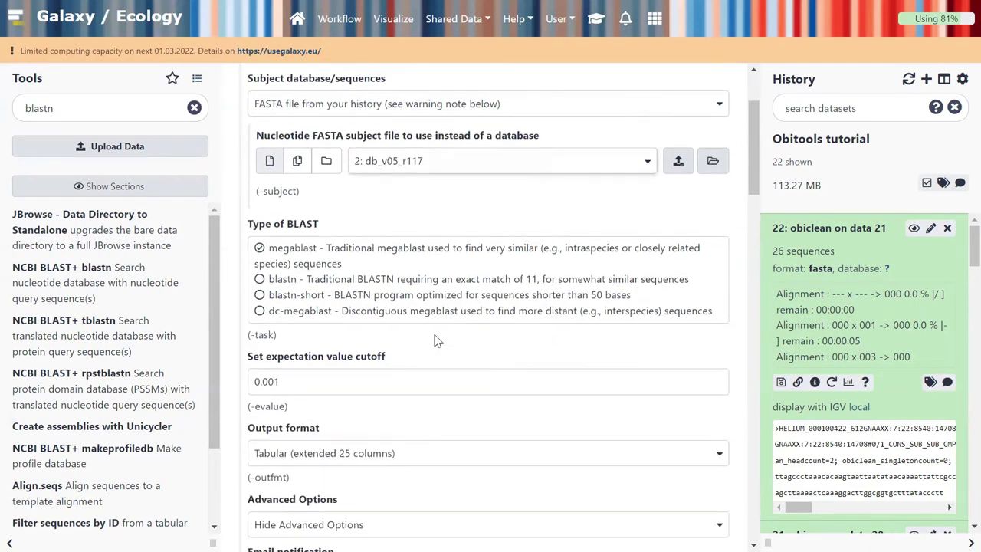
scroll(425, 263, "down", 1)
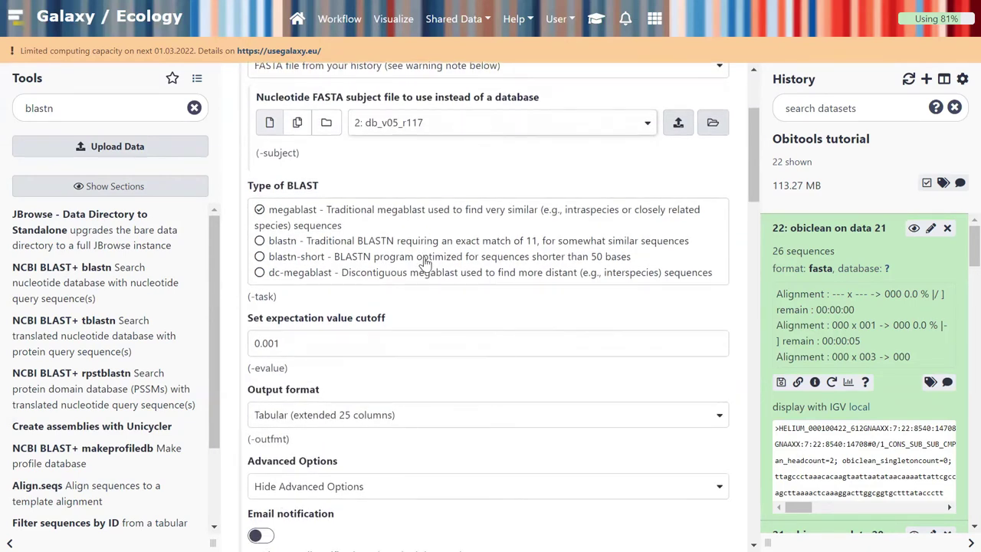
scroll(425, 263, "down", 1)
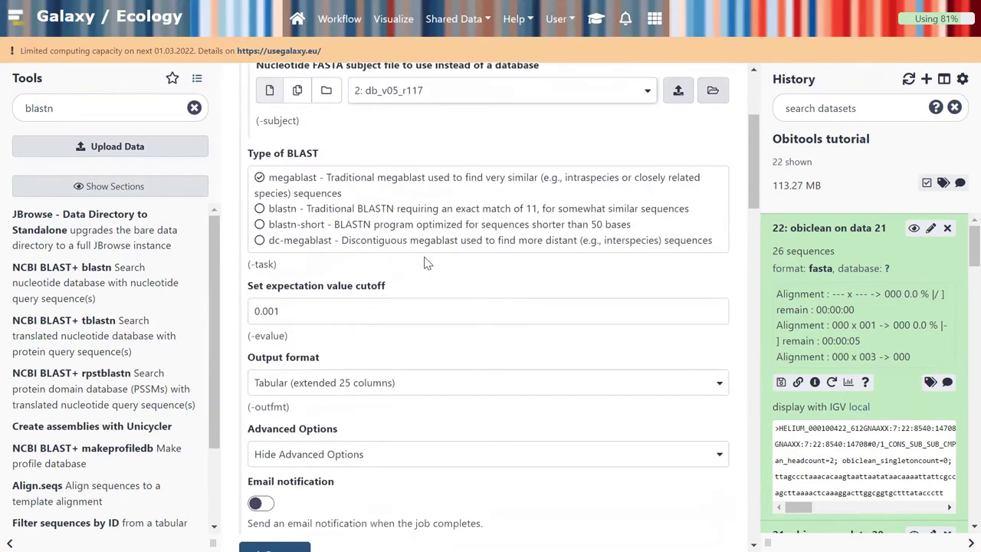
scroll(427, 263, "down", 2)
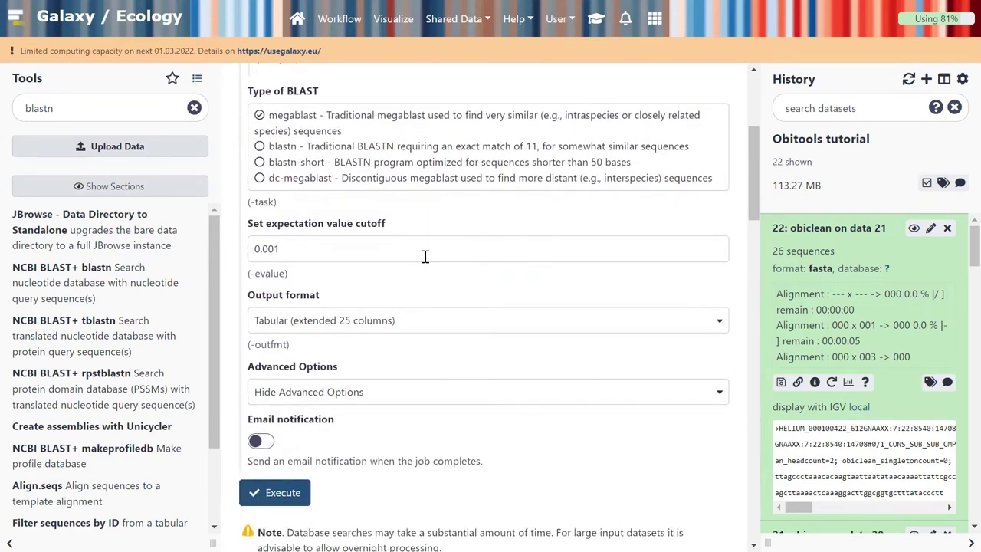
left_click(275, 250)
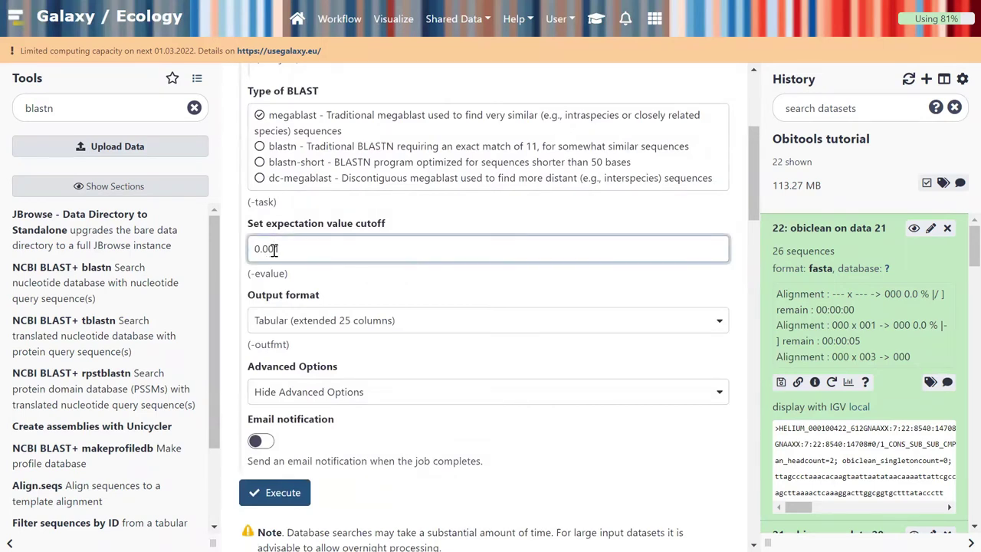
type("01")
- Show the advanced options of the blastn form and set the maximum hits to consider/show to 1
scroll(426, 279, "down", 1)
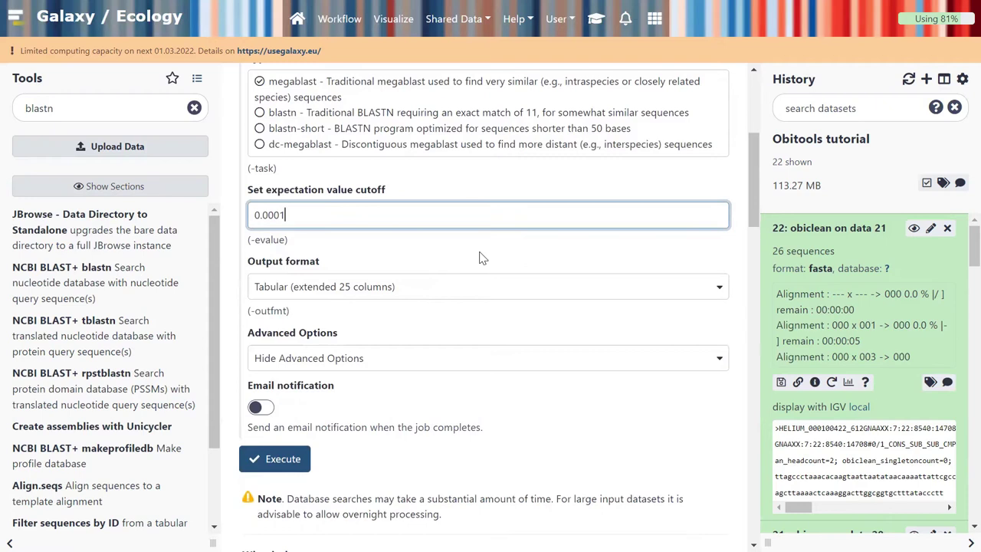
scroll(482, 257, "down", 1)
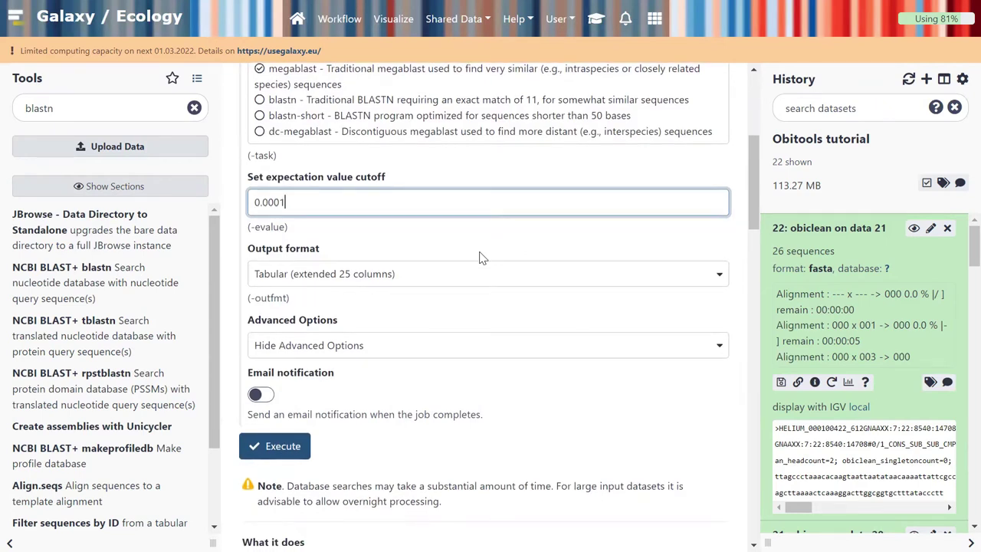
left_click(363, 350)
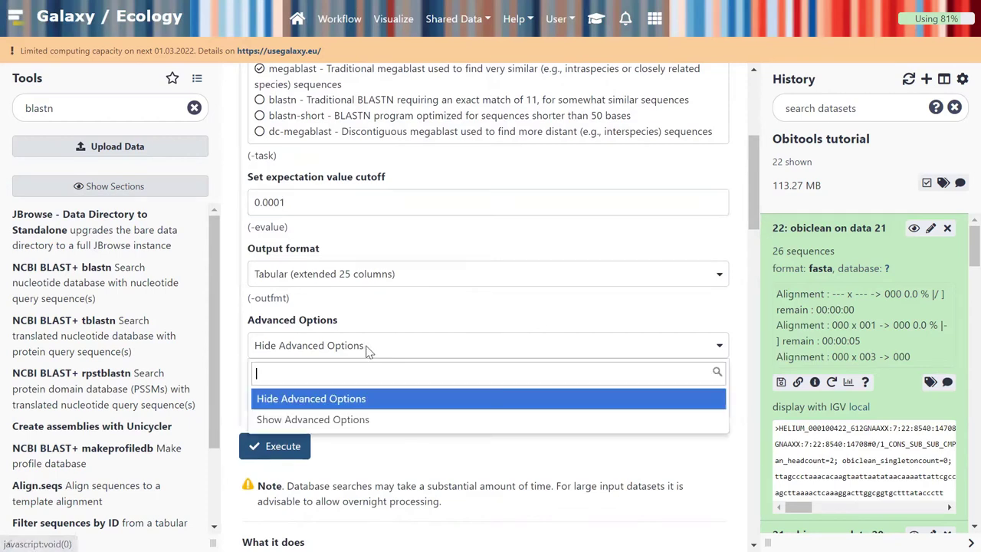
left_click(348, 418)
scroll(449, 391, "down", 3)
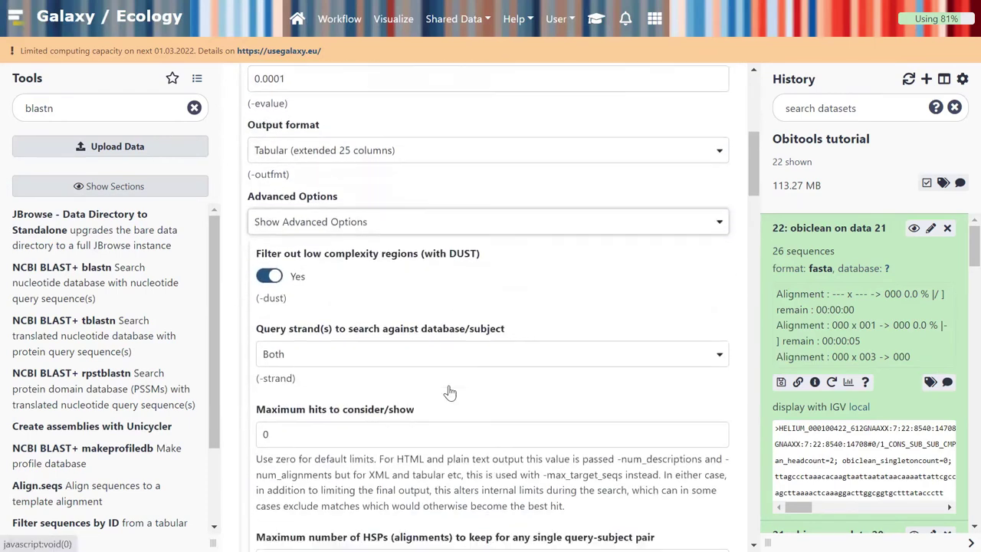
scroll(449, 392, "down", 2)
left_click_drag(362, 352, 253, 351)
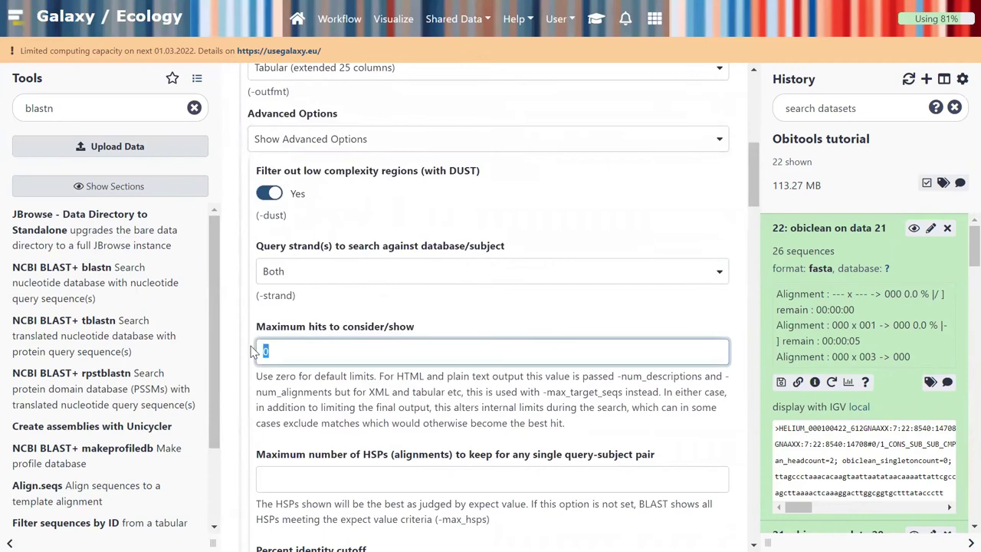
type("1")
- Run NCBI BLAST+ blastn with the remaining advanced options left at their defaults
scroll(378, 420, "down", 5)
scroll(378, 420, "down", 10)
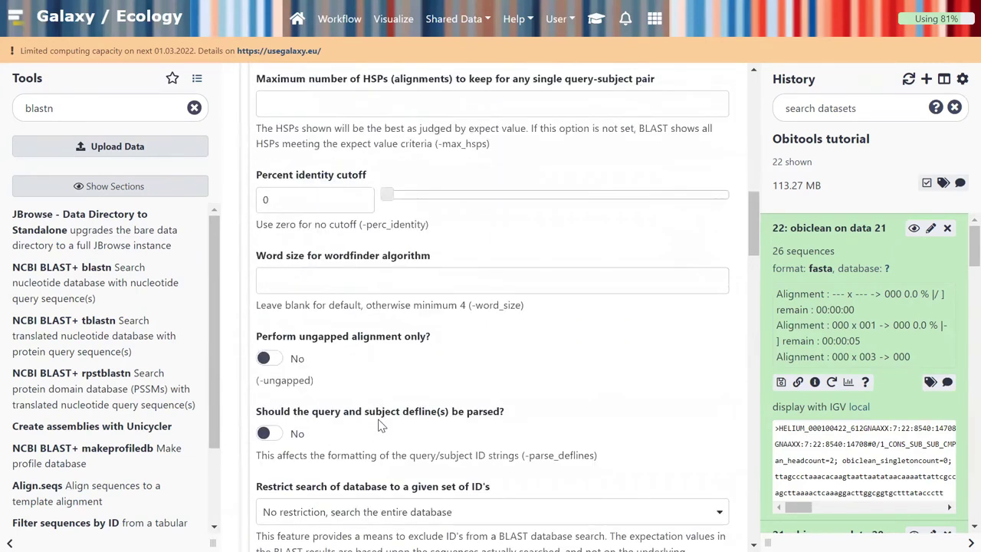
scroll(379, 420, "down", 7)
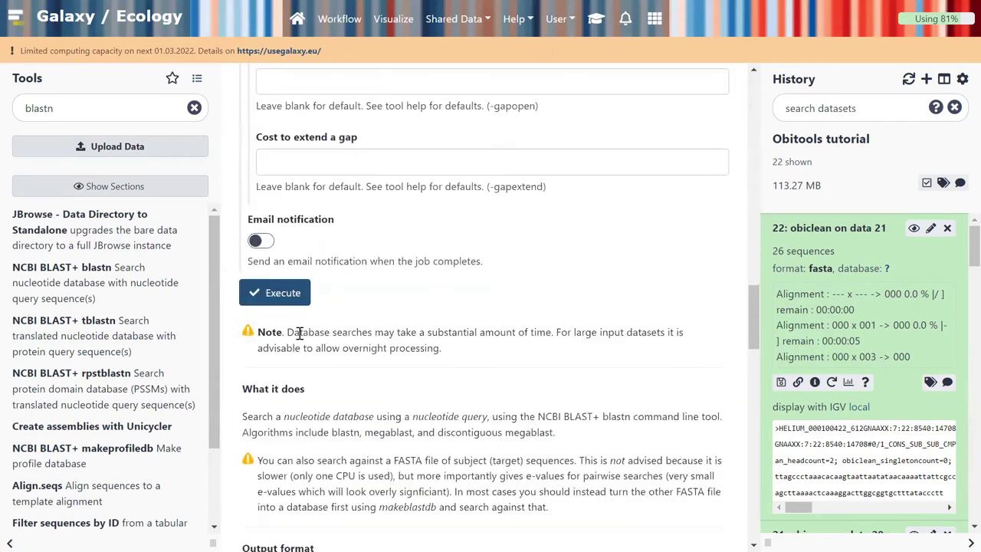
left_click(285, 289)
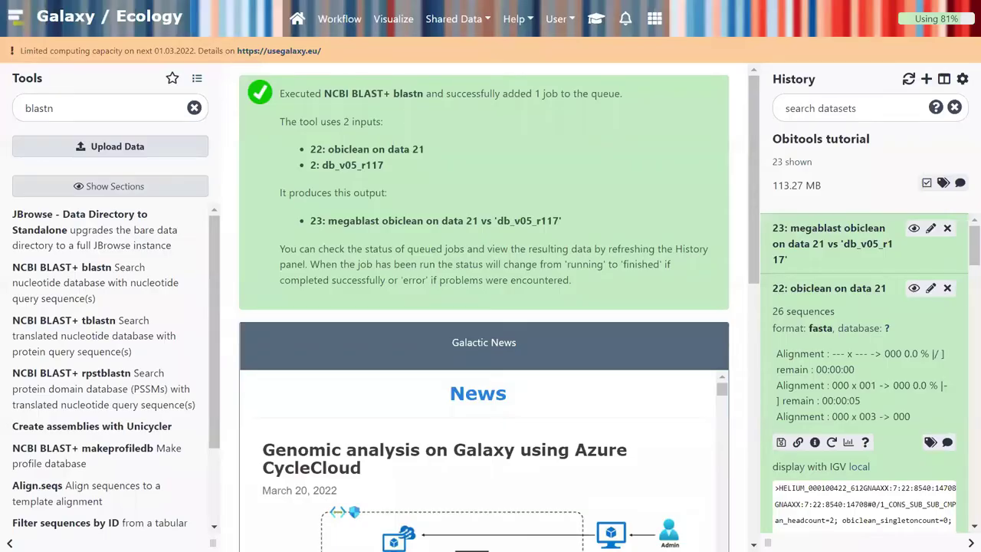
- Expand the details of "23: megablast obiclean on data 21 vs 'db_v05_r117'" and display its contents
left_click(818, 243)
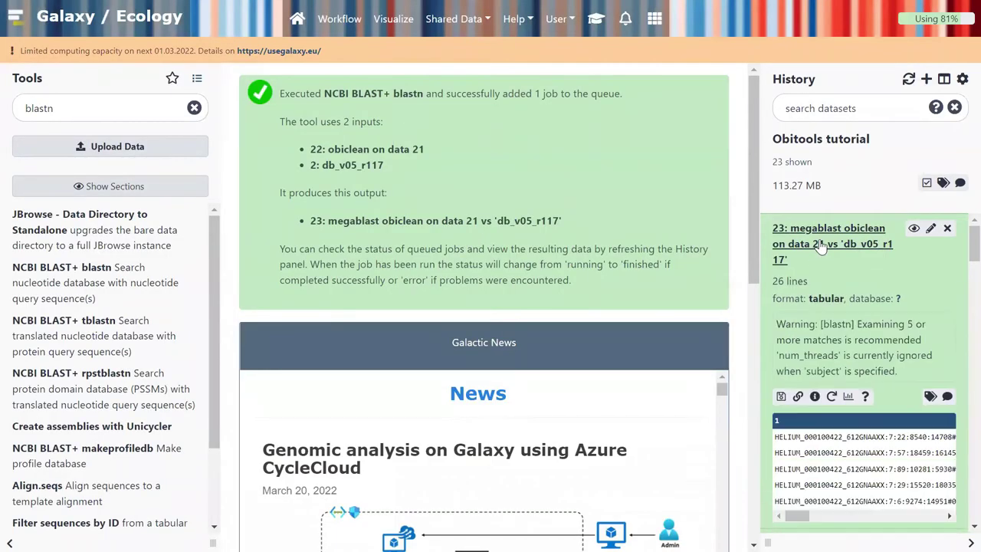
left_click(823, 250)
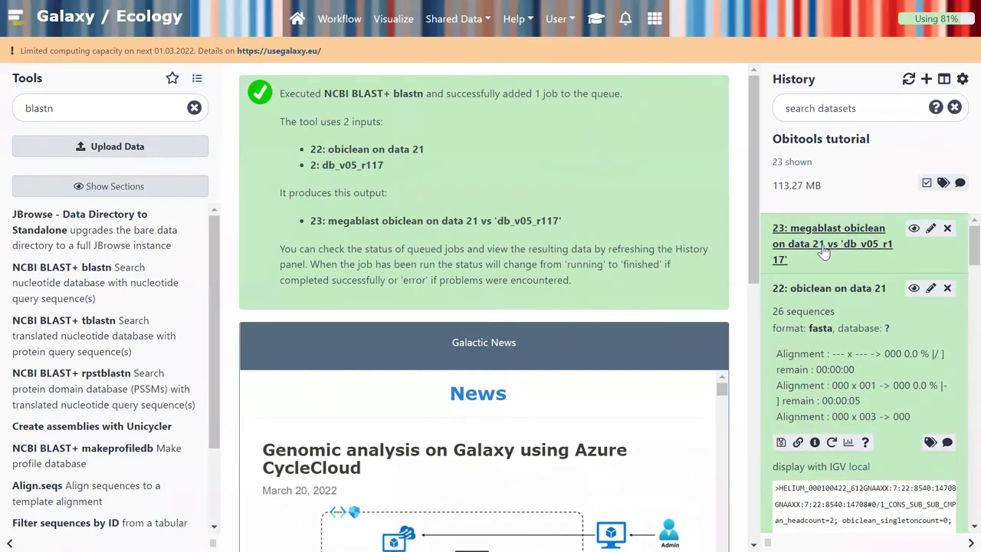
left_click(823, 249)
left_click(914, 230)
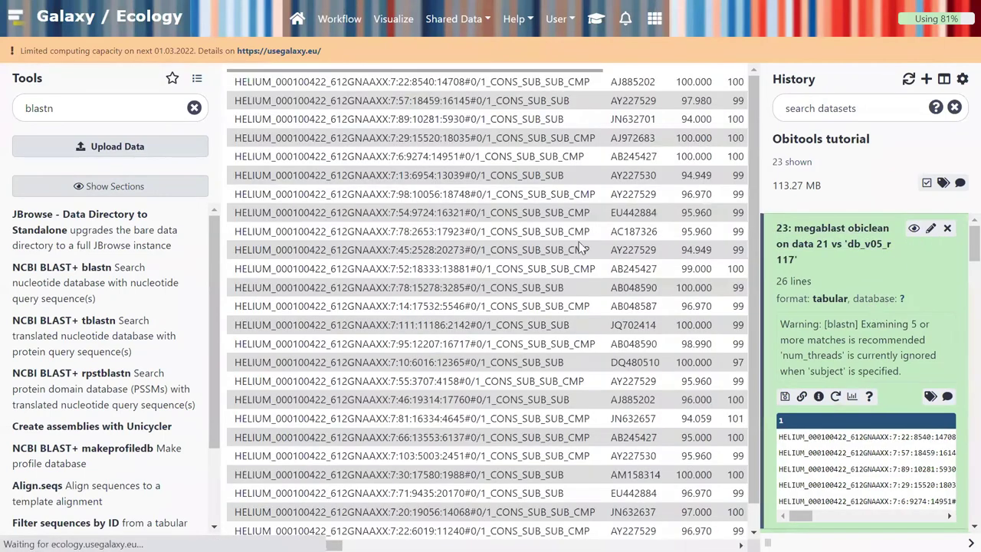
- Examine the megablast result table across all its columns, from the query identifiers to the aligned sequences and final columns
scroll(580, 246, "right", 3)
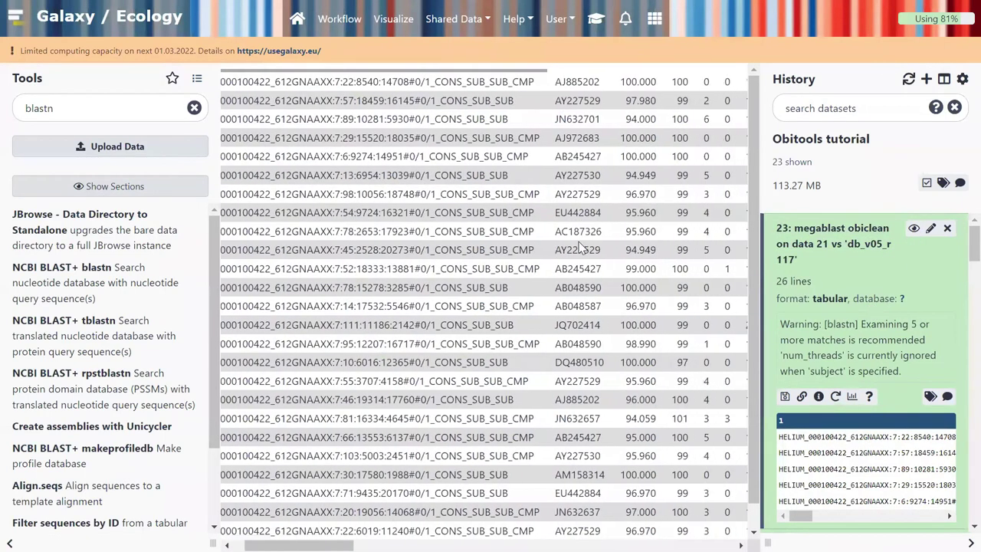
scroll(581, 247, "right", 1)
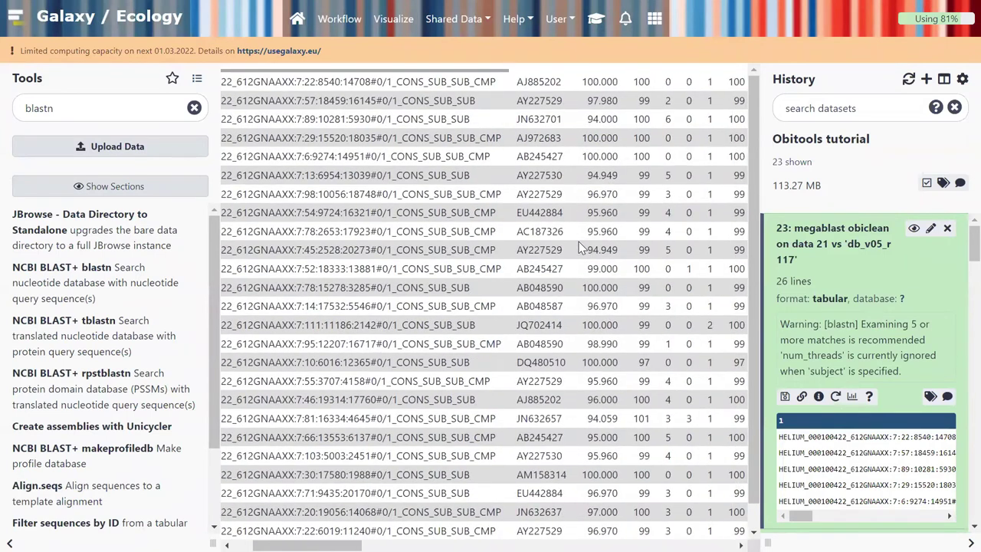
scroll(580, 247, "right", 3)
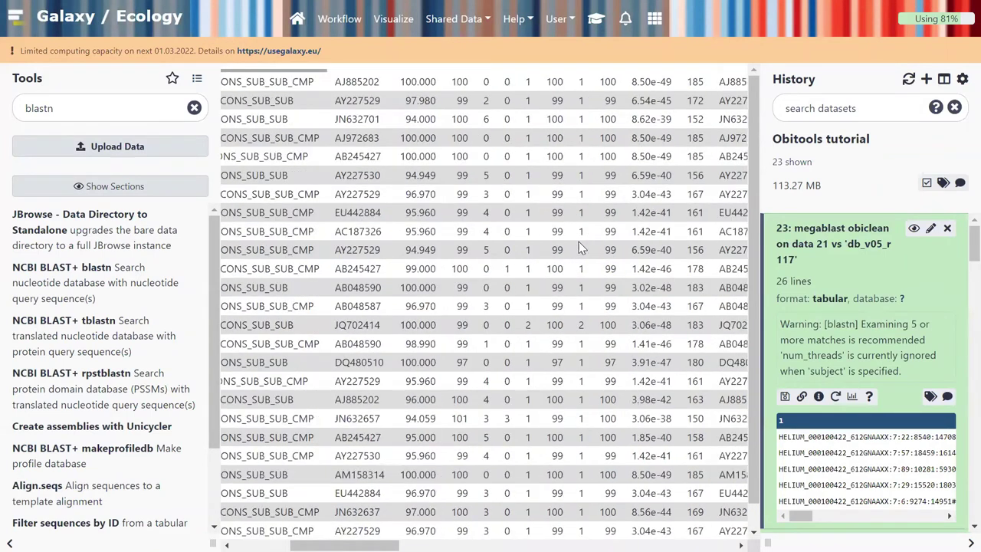
scroll(505, 234, "right", 3)
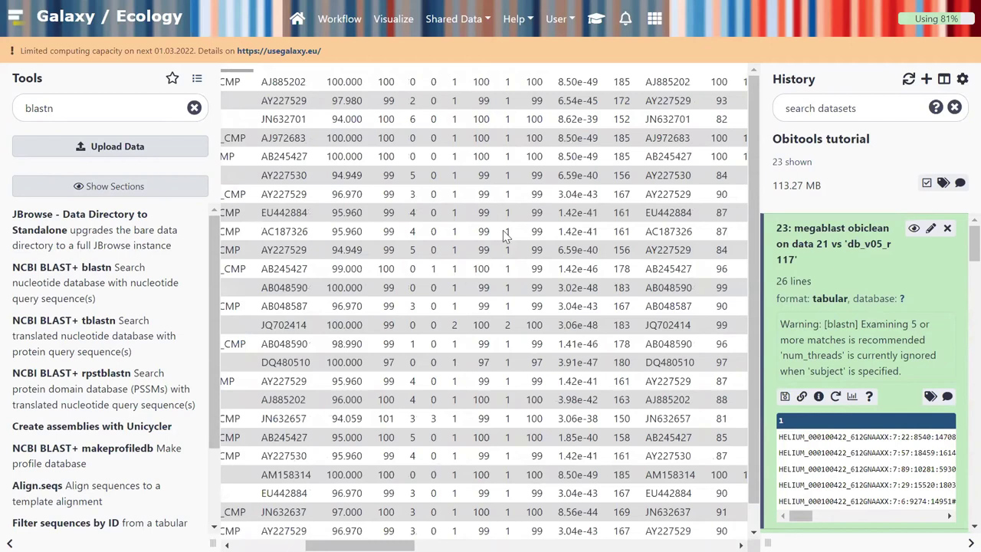
scroll(504, 235, "left", 10)
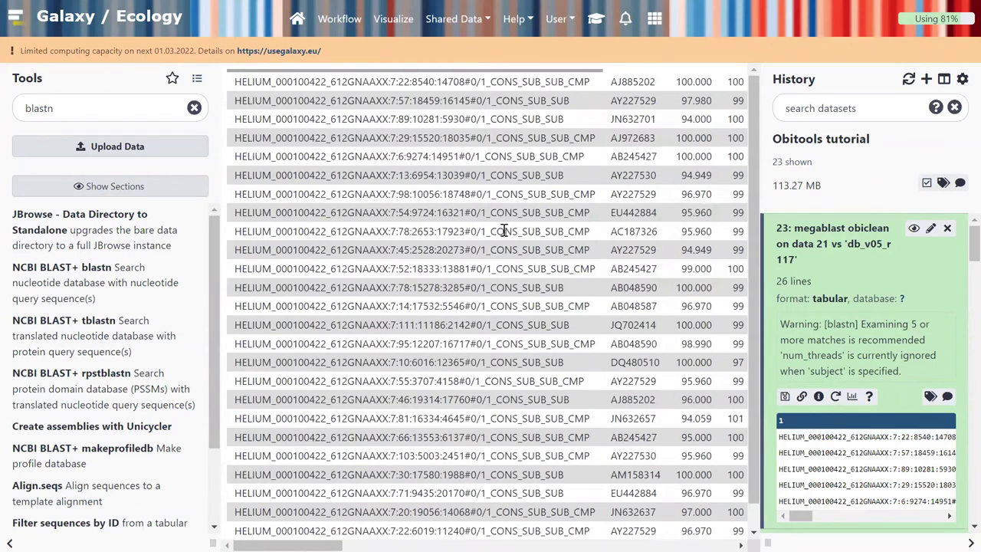
scroll(504, 229, "right", 10)
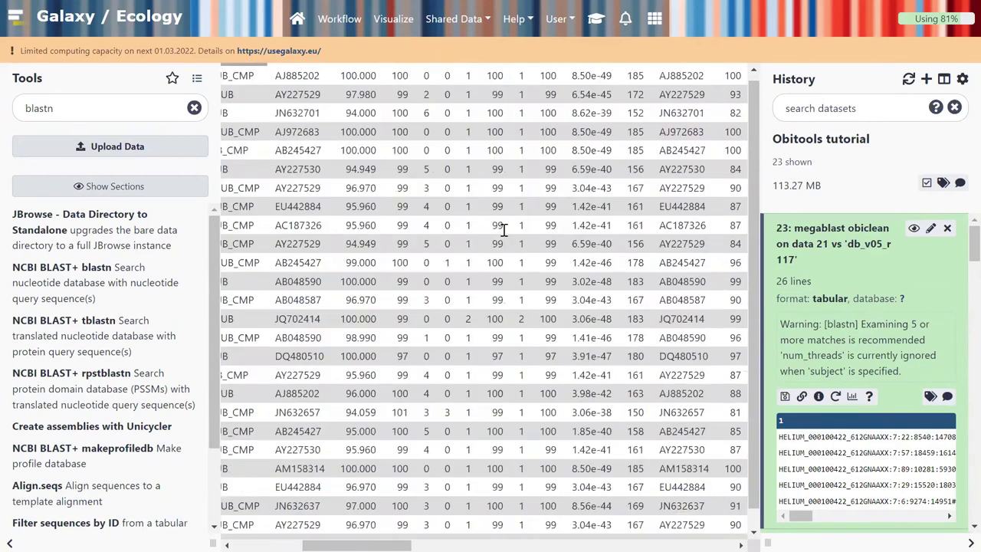
scroll(504, 229, "right", 10)
scroll(504, 230, "right", 10)
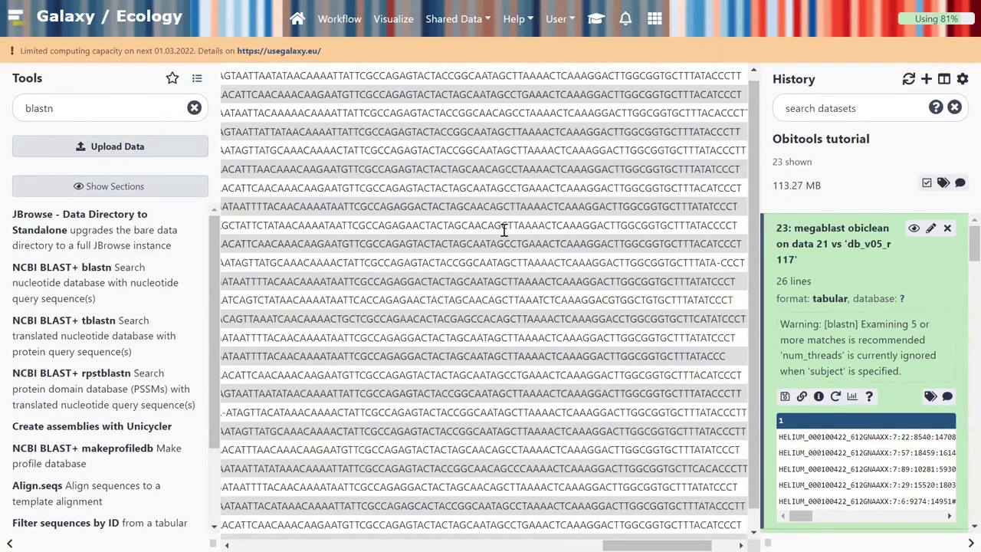
scroll(504, 230, "right", 3)
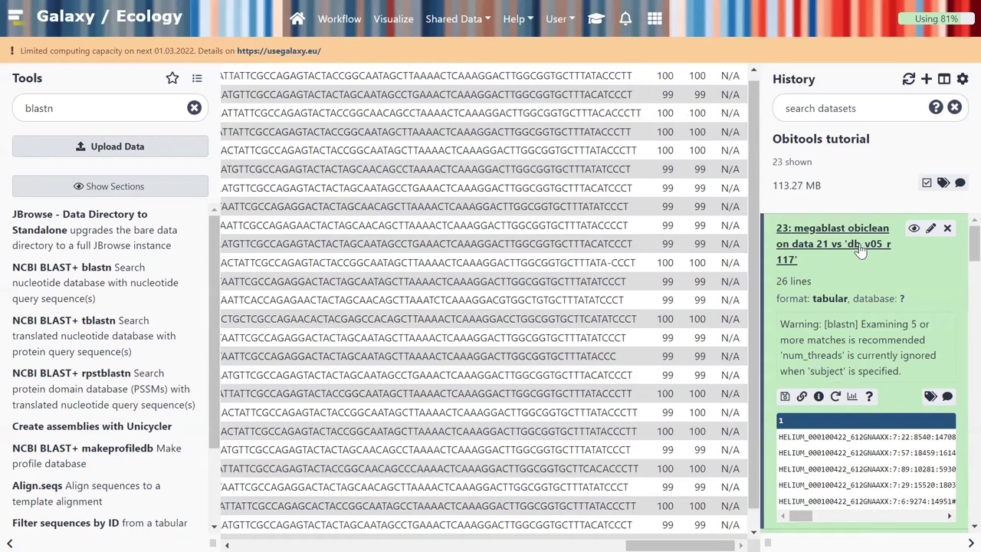
- Try to find the tool for unique records by searching the tools for "occurences" and "occurence"
triple_click(145, 107)
type("occue")
key("BackSpace")
type("rences")
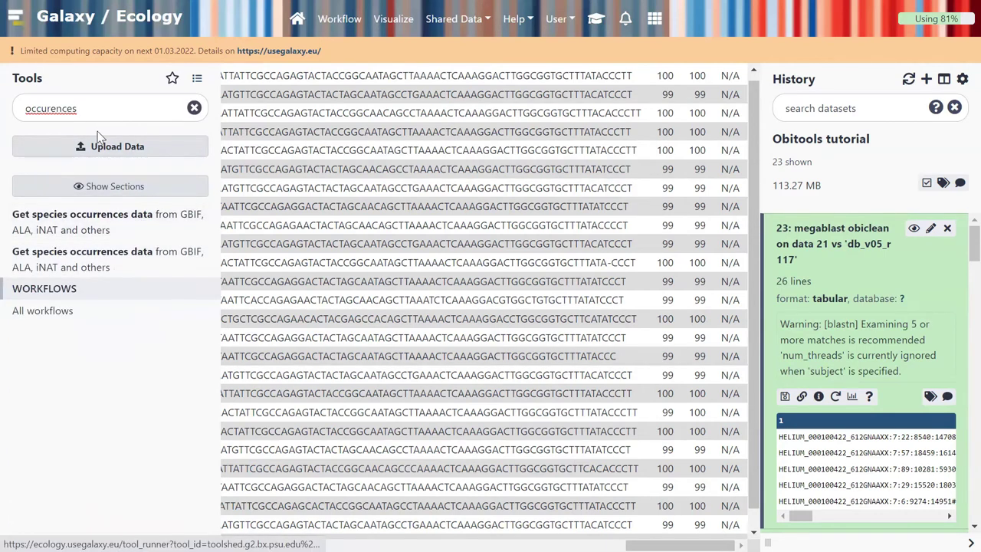
key("BackSpace")
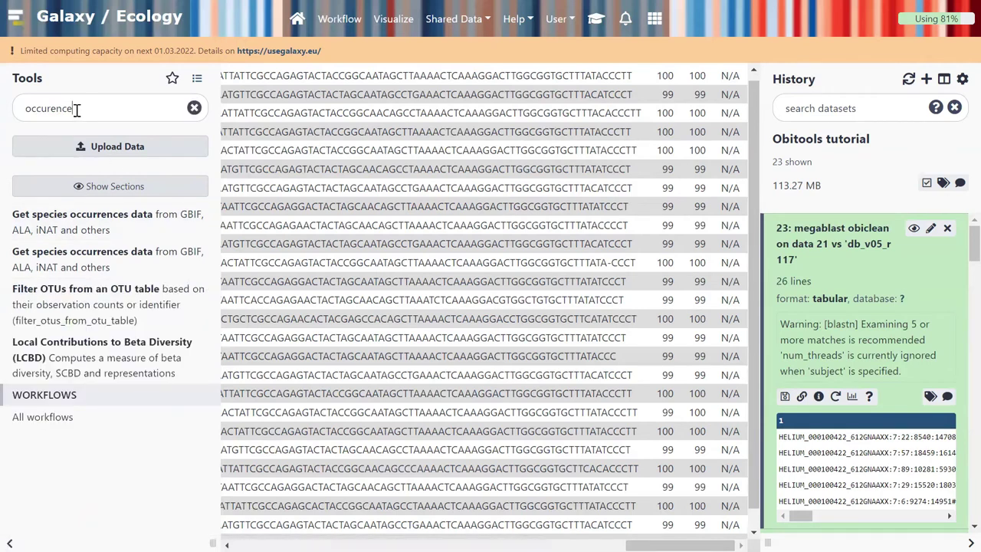
- Search the tools for unique and run Unique occurrences of each record on the megablast output, dataset 23
left_click_drag(77, 109, 15, 117)
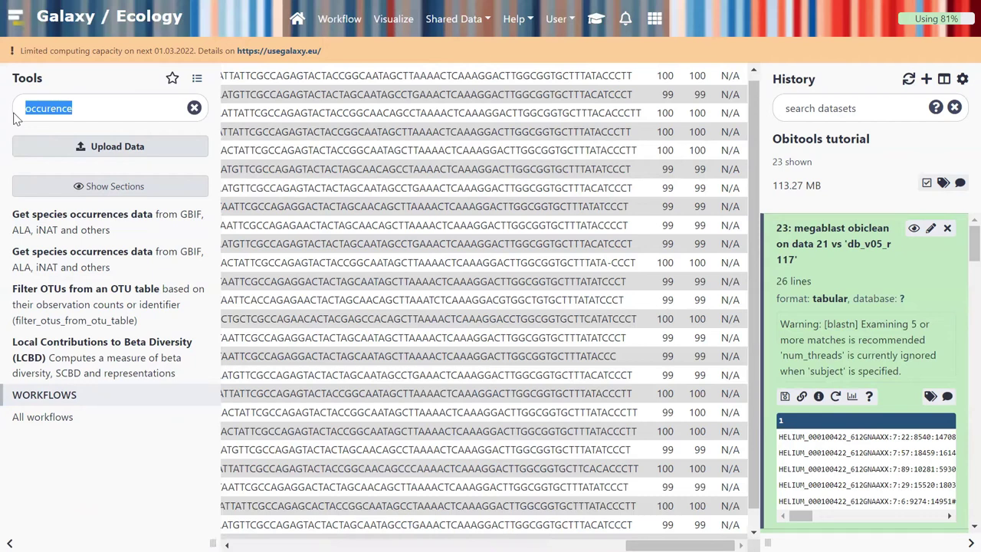
type("unique")
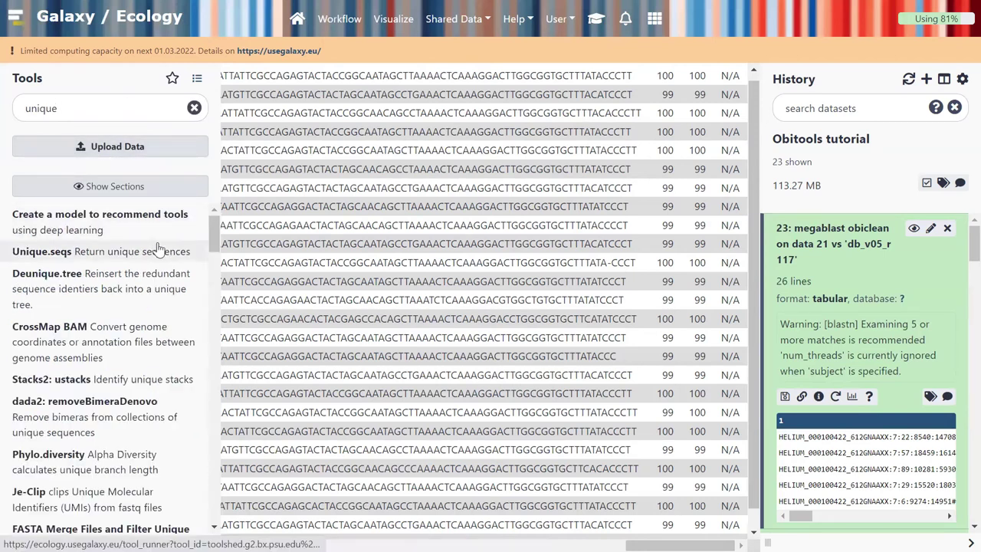
scroll(152, 314, "down", 4)
scroll(152, 315, "down", 1)
left_click(113, 360)
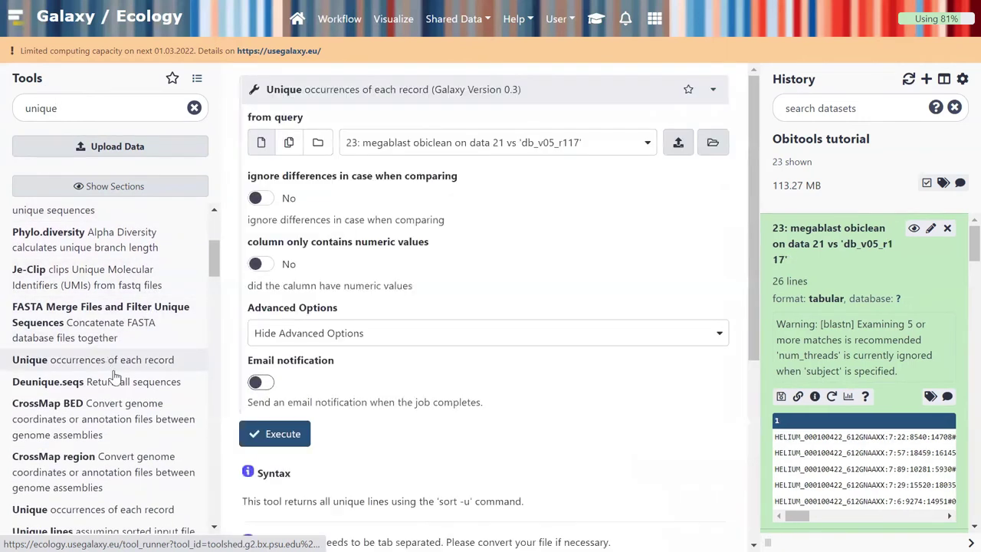
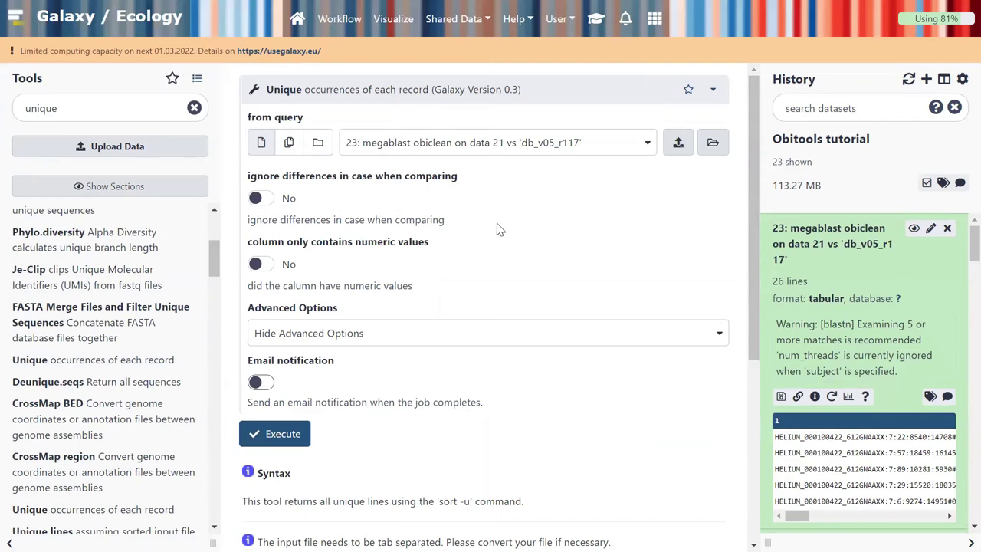
left_click(289, 432)
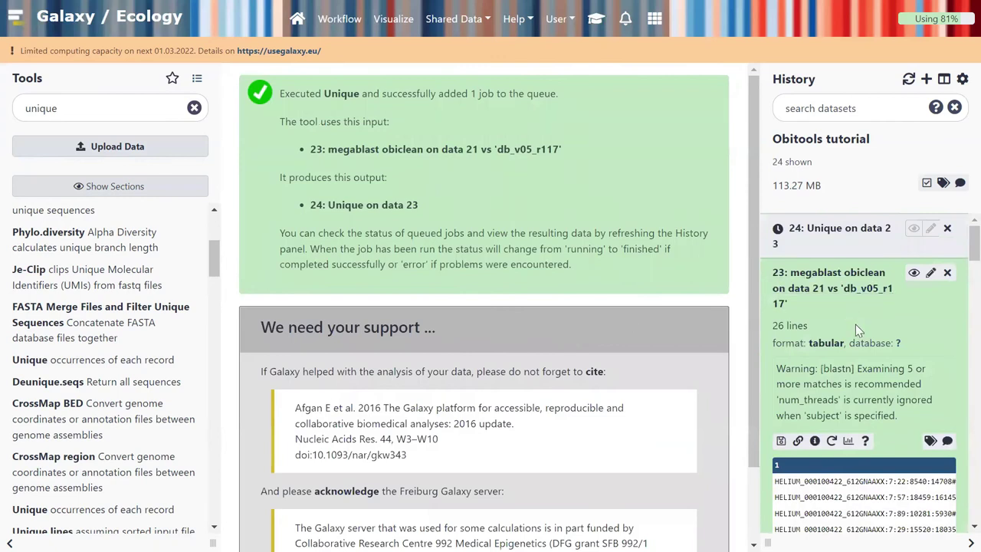
- Expand "24: Unique on data 23" to check its line count and preview, and collapse it again
scroll(858, 481, "down", 1)
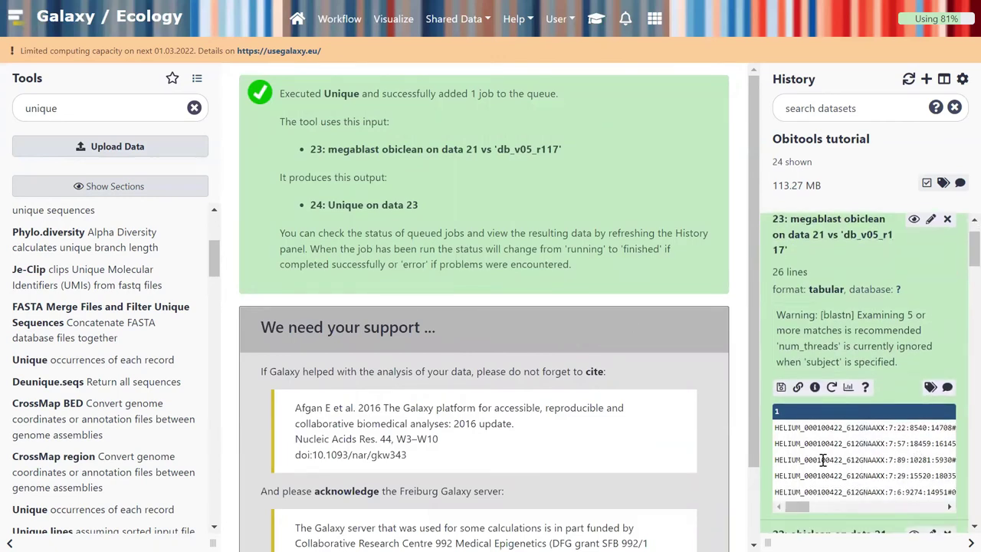
scroll(856, 329, "up", 1)
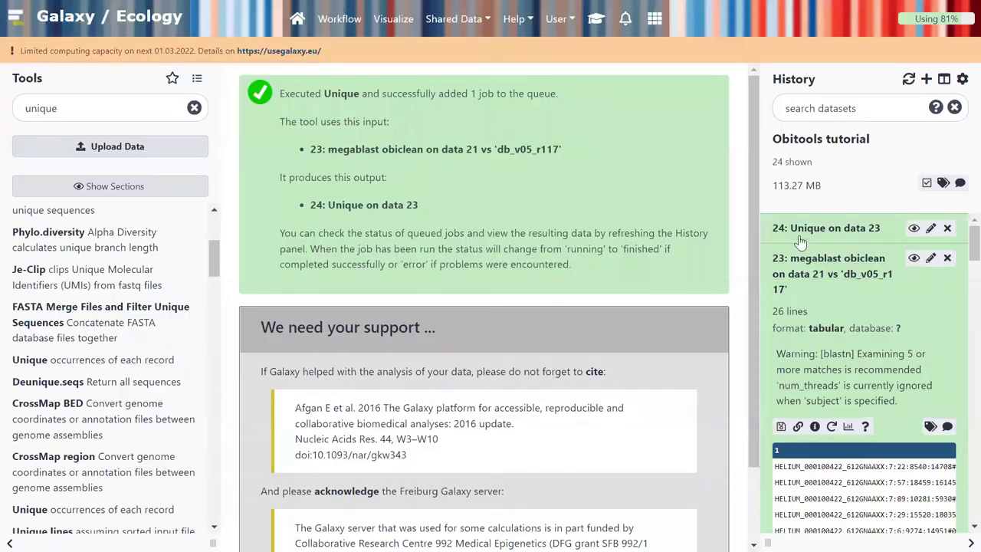
left_click(800, 228)
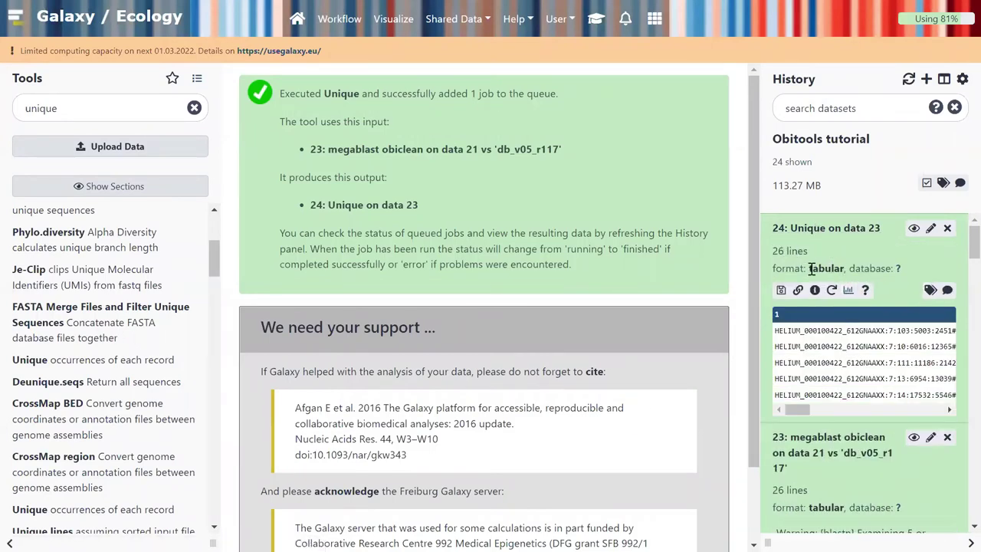
scroll(886, 366, "right", 5)
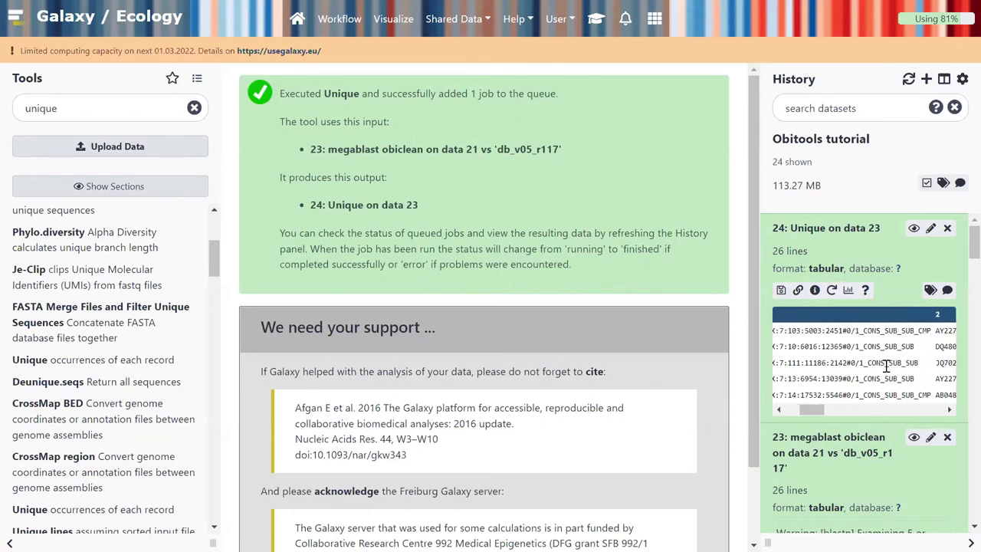
left_click(858, 230)
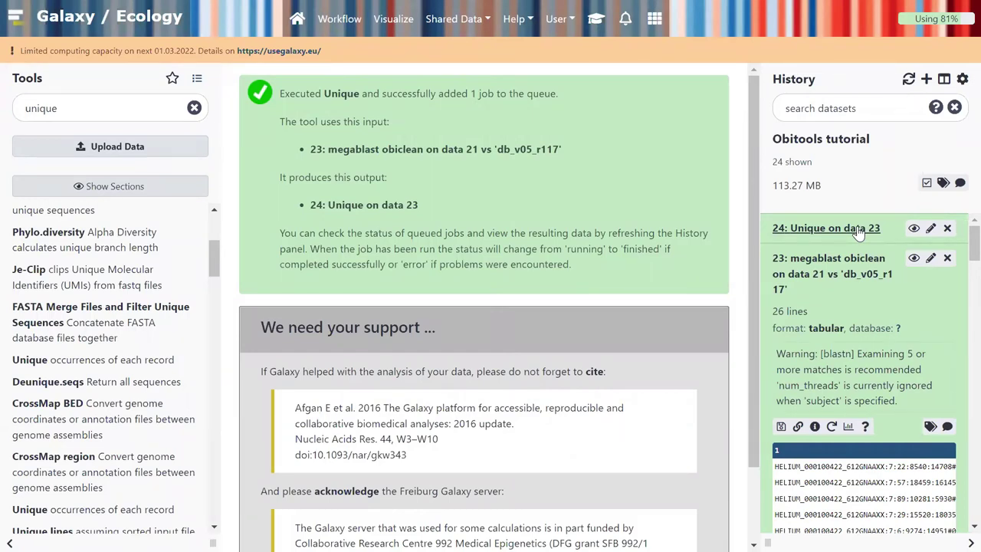
- Display the contents of megablast dataset 23 again and look through its columns
left_click(913, 259)
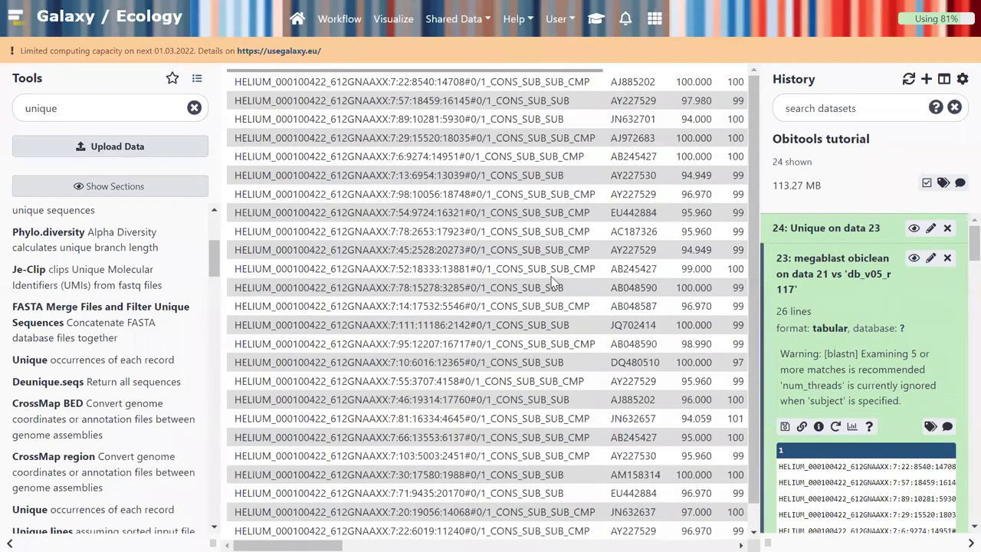
scroll(553, 284, "right", 5)
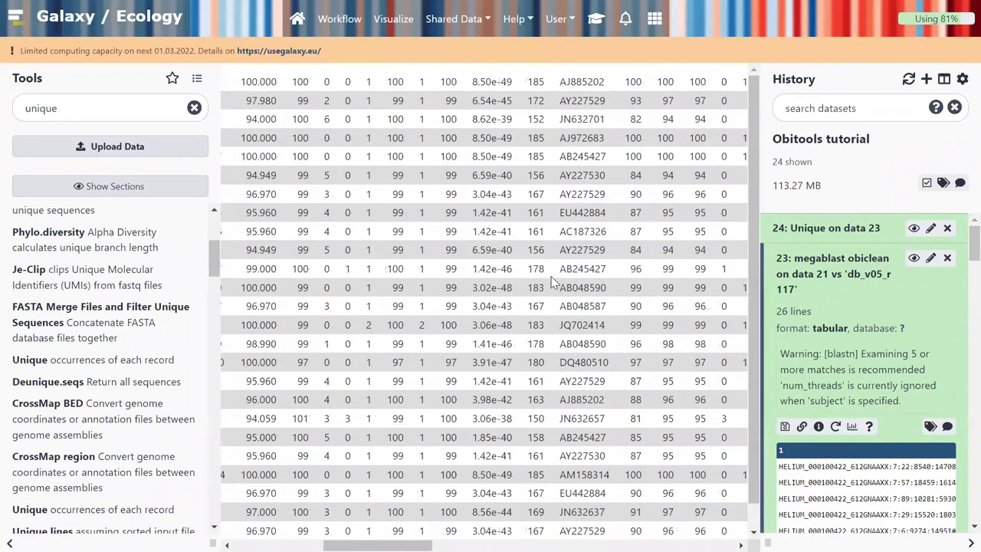
scroll(554, 284, "right", 5)
- Reopen the blastn job of megablast dataset 23 and read the help's output-format table, including the mismatch, gap-opening and E-value columns
left_click(833, 427)
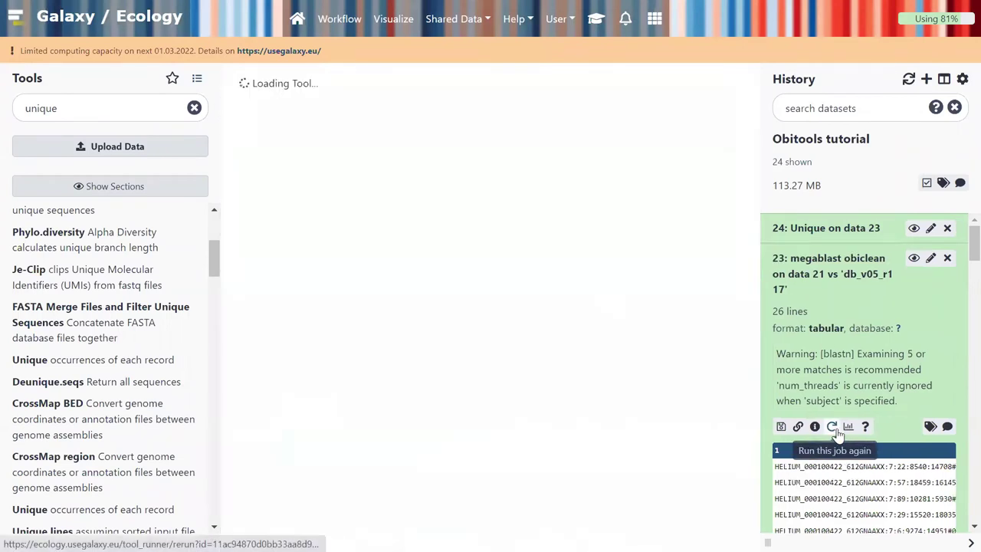
scroll(552, 349, "down", 7)
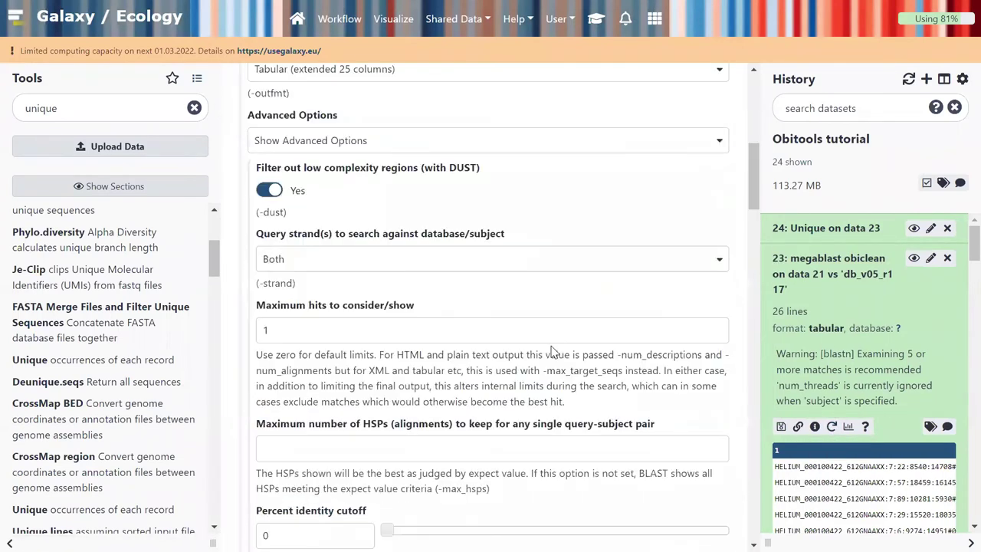
scroll(552, 350, "down", 6)
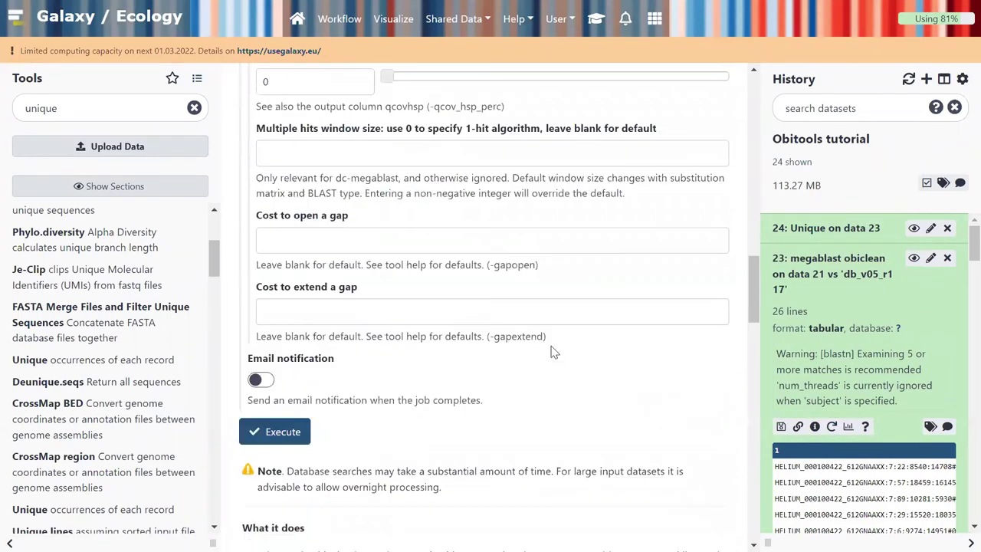
scroll(553, 351, "down", 7)
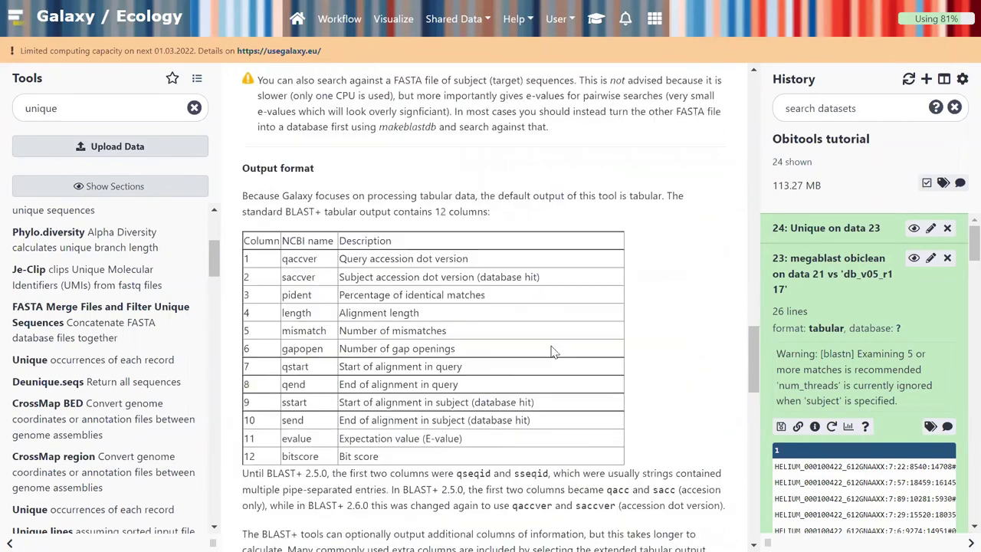
scroll(553, 351, "down", 1)
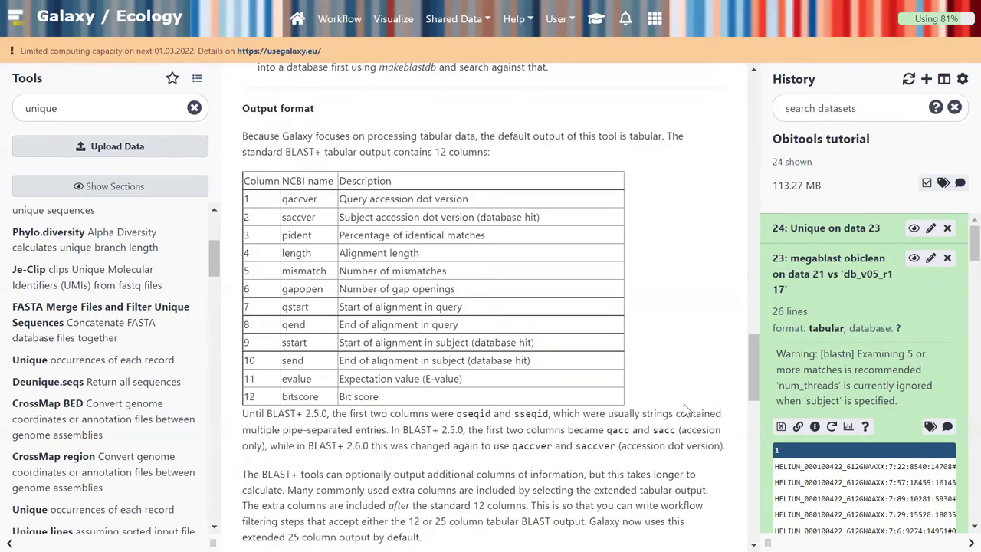
scroll(685, 410, "down", 3)
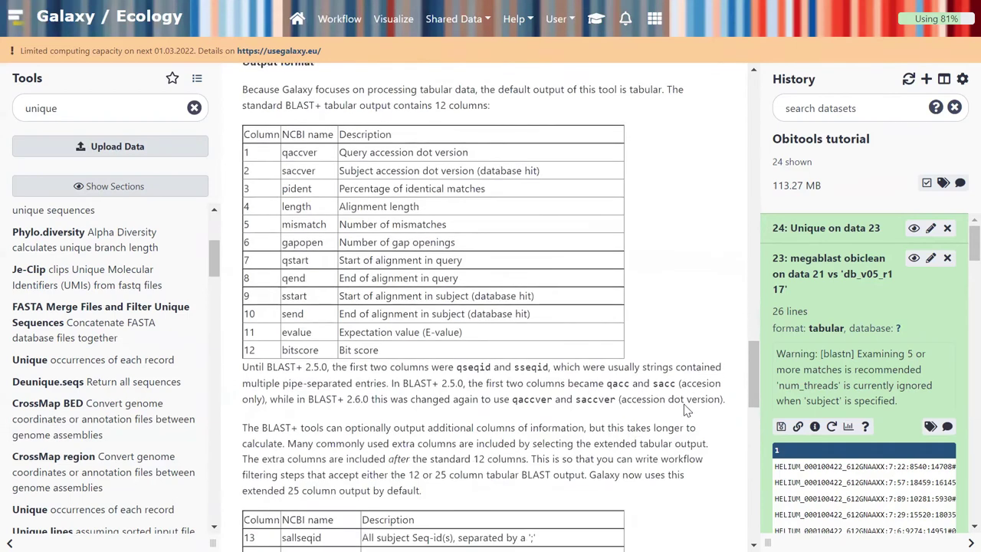
scroll(686, 410, "down", 3)
scroll(686, 407, "up", 6)
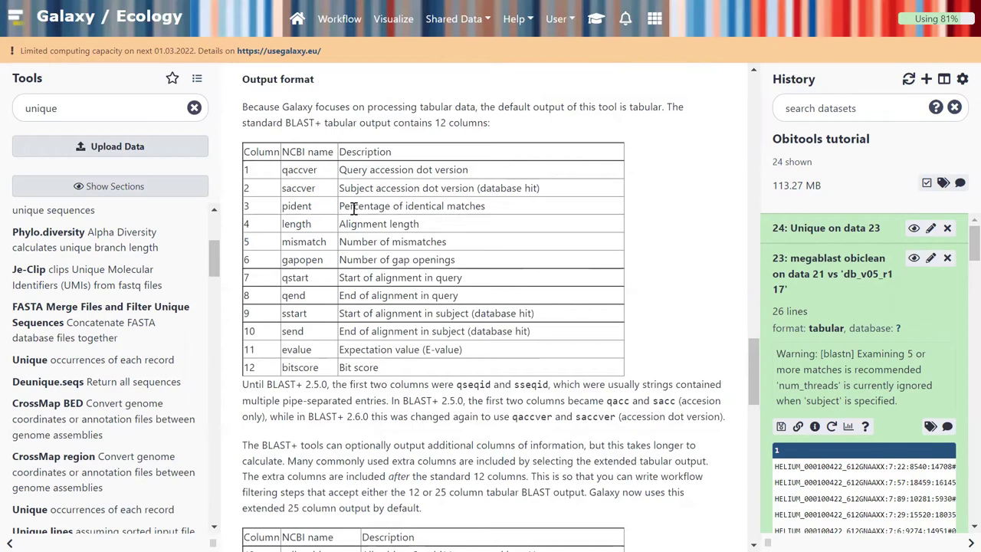
double_click(372, 245)
triple_click(372, 247)
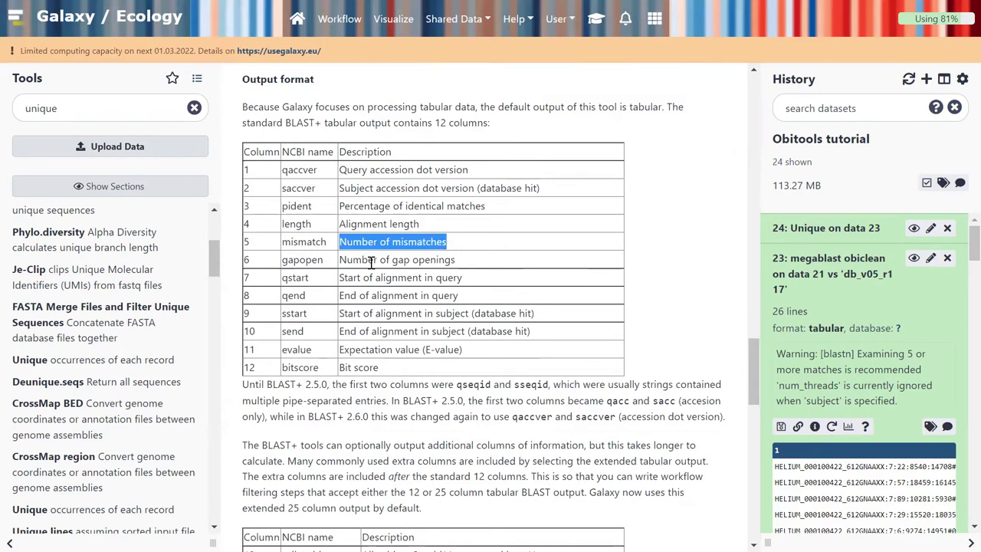
double_click(373, 261)
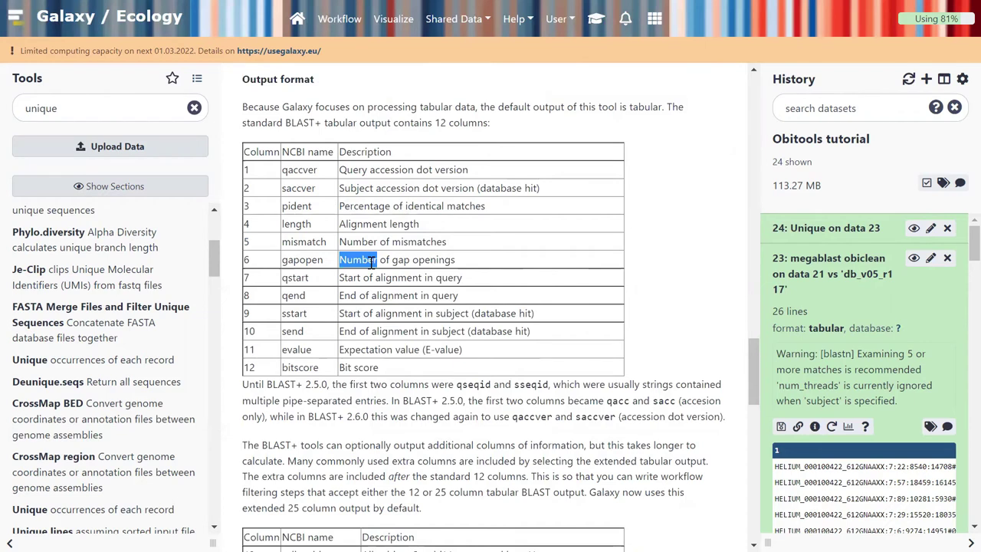
left_click(357, 348)
triple_click(357, 349)
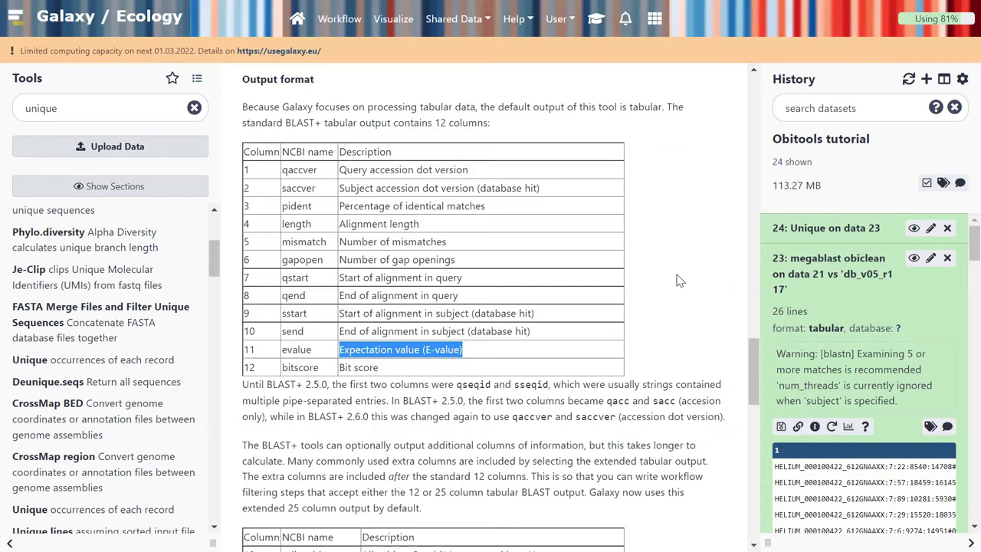
- Read the tutorial's hands-on section about filtering the BLAST results with Filter sequences by ID, and return to the analysis
left_click(596, 19)
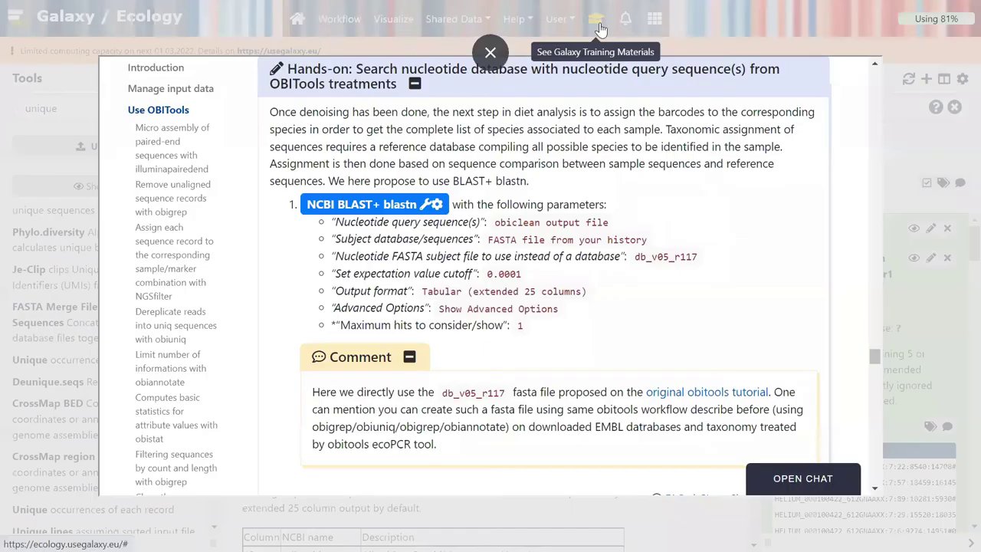
scroll(616, 329, "down", 1)
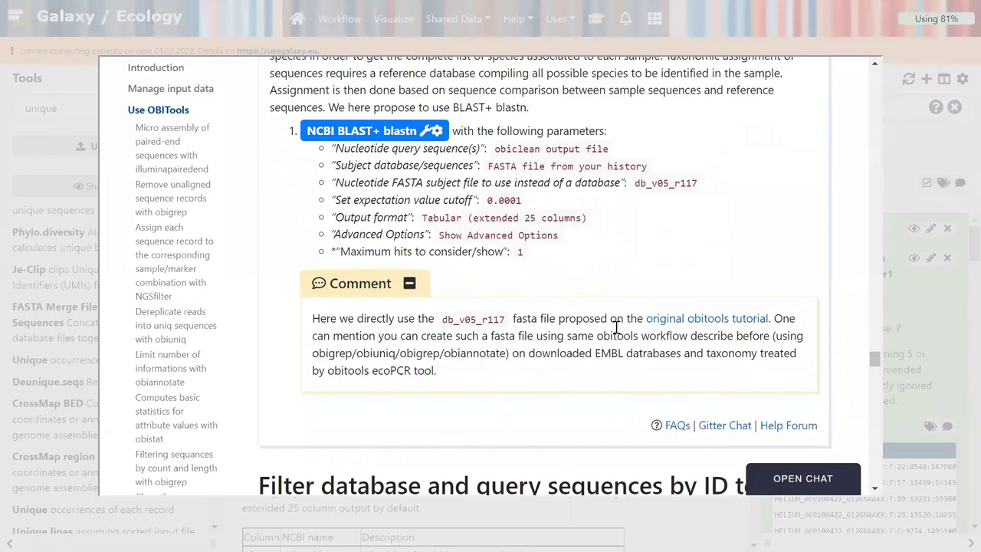
scroll(616, 327, "down", 3)
scroll(616, 327, "down", 1)
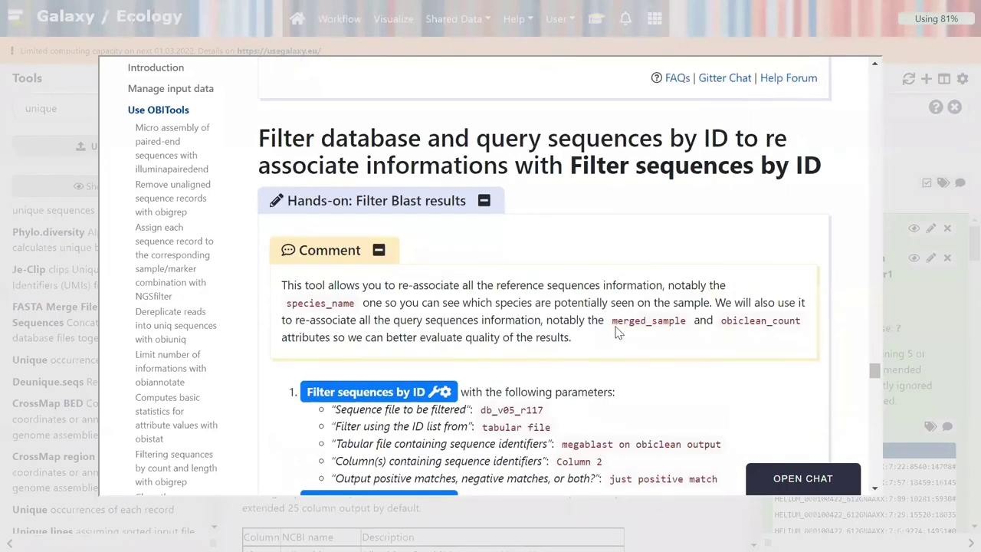
scroll(619, 332, "down", 1)
scroll(619, 332, "down", 1)
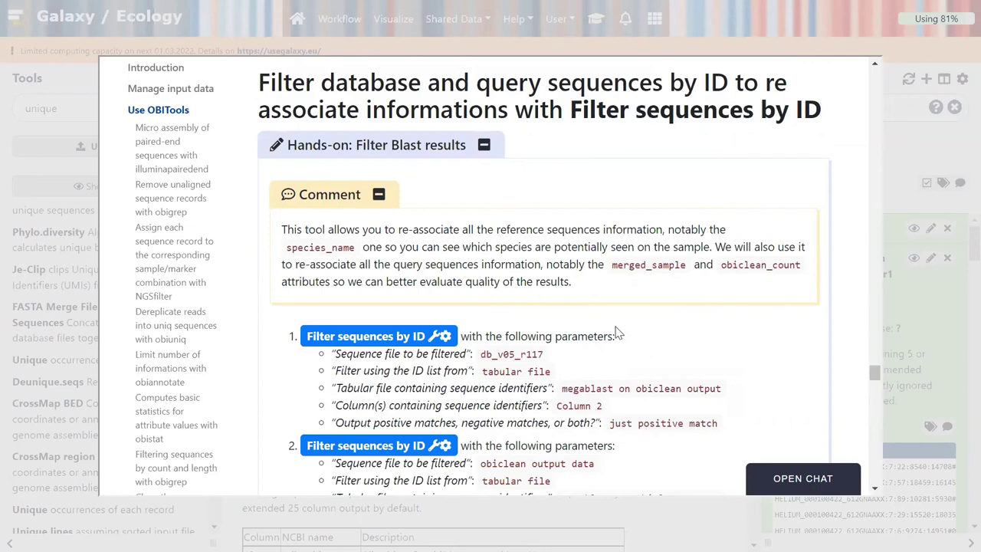
scroll(625, 367, "down", 3)
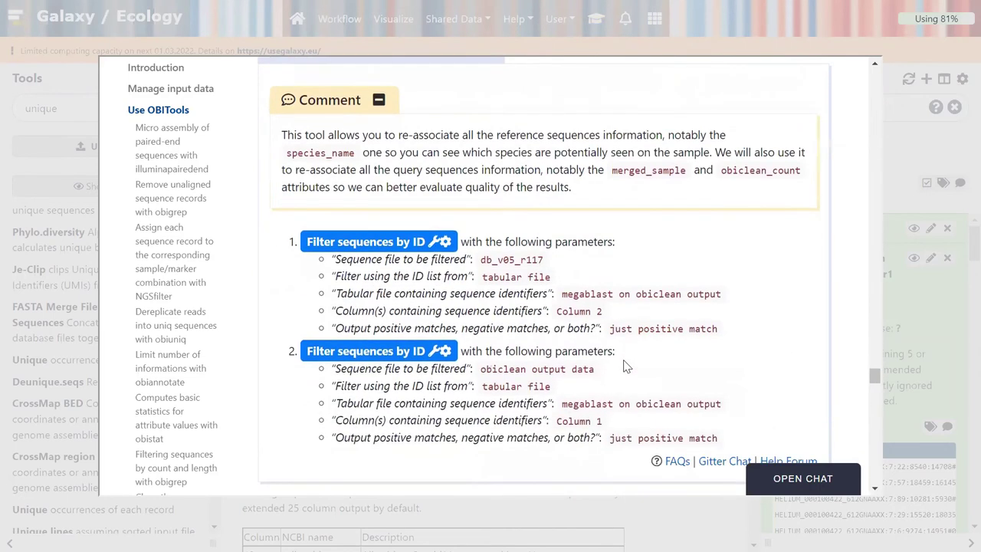
scroll(625, 366, "down", 1)
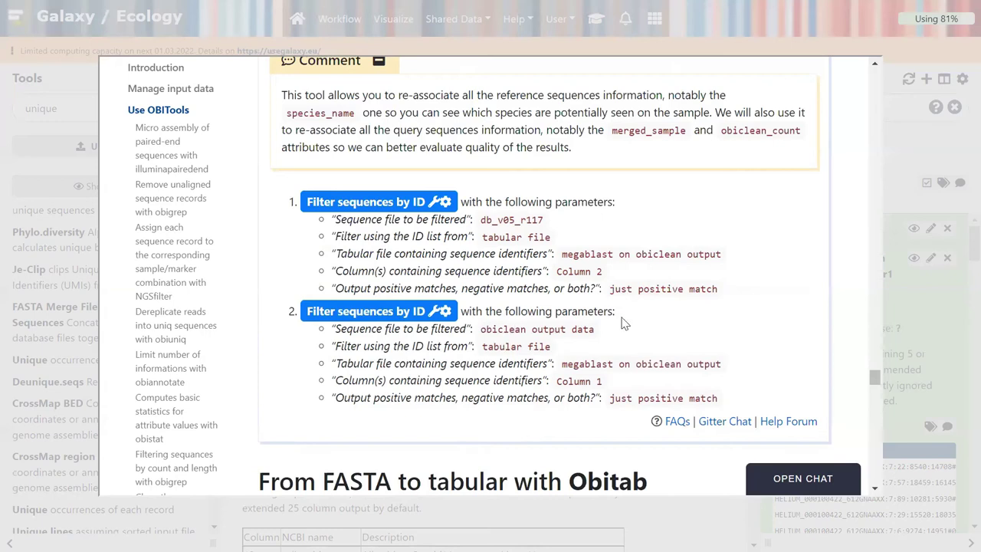
left_click(901, 181)
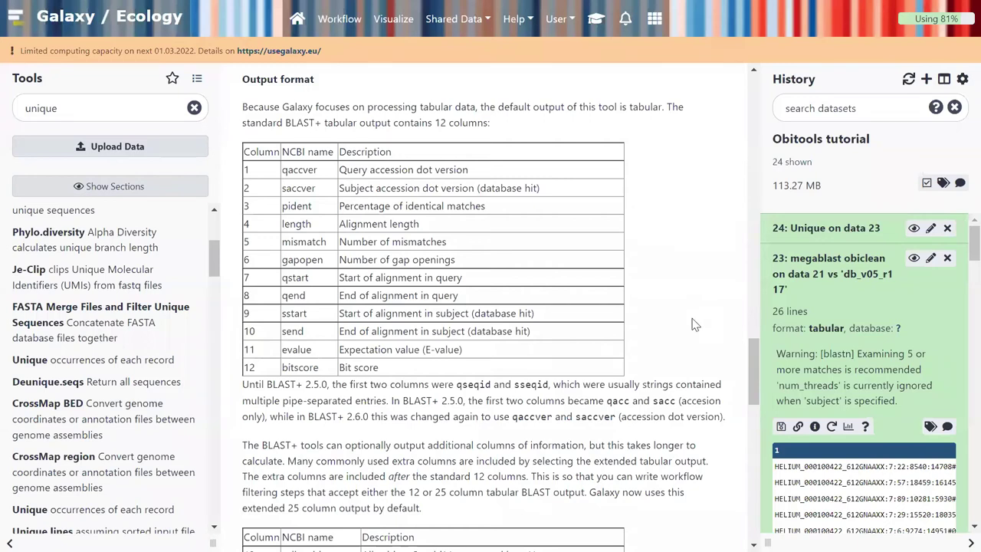
left_click(595, 19)
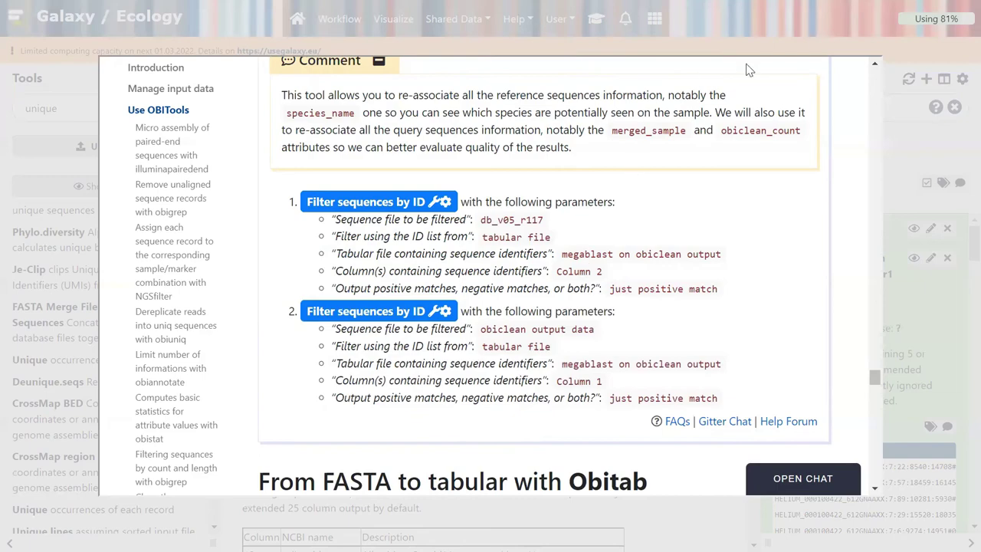
left_click(815, 51)
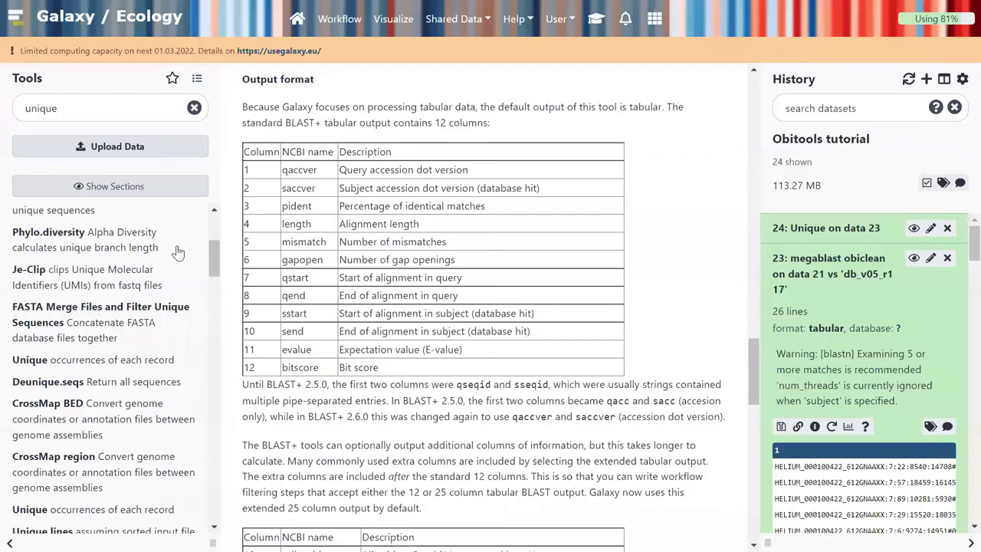
- Search the tools for "filter sequences" and open Filter sequences by ID
triple_click(114, 107)
type("f")
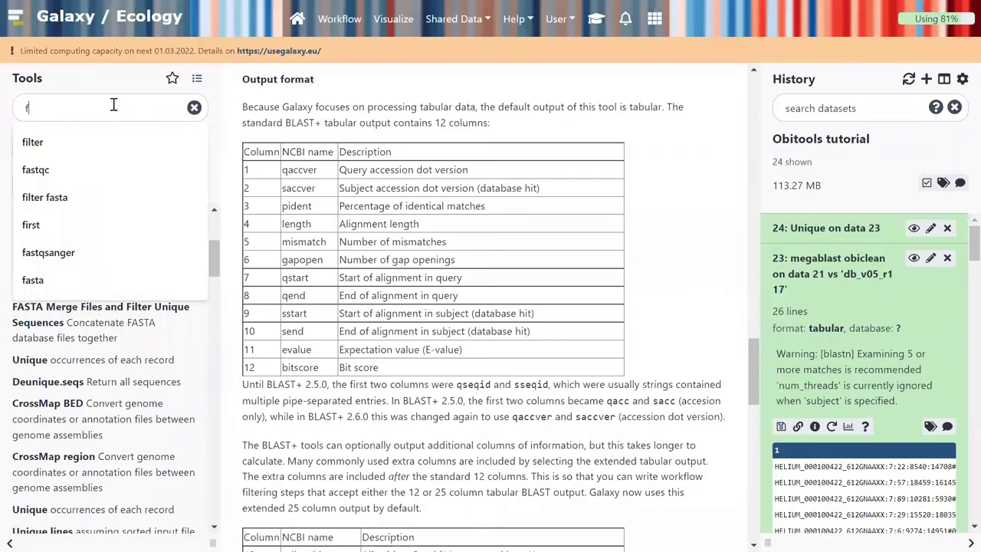
type("ilter sequences")
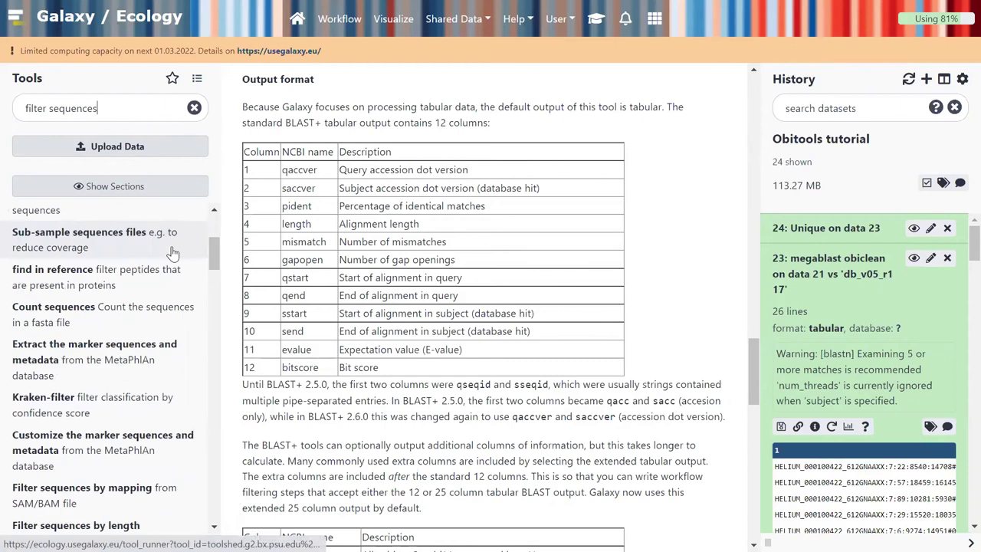
scroll(173, 253, "up", 5)
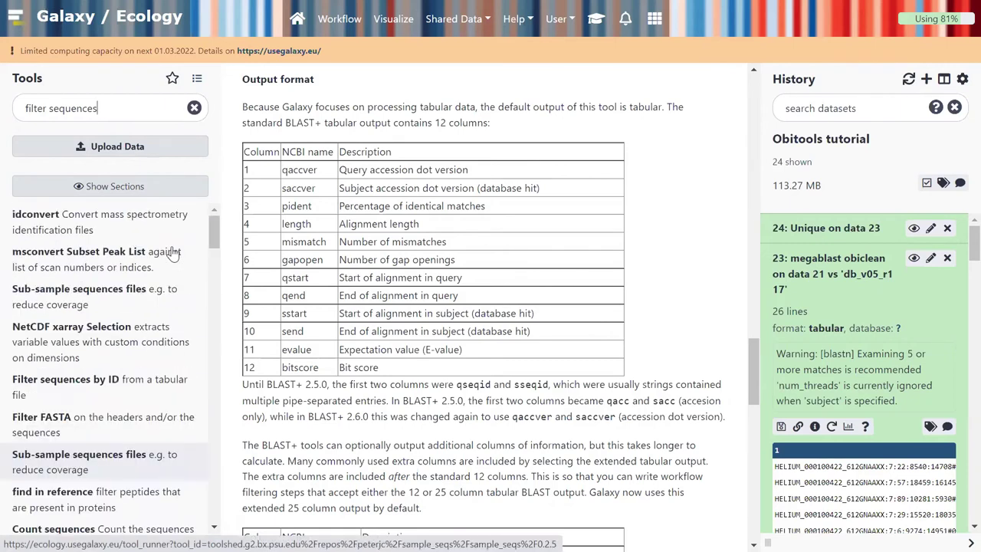
scroll(173, 256, "down", 2)
left_click(125, 297)
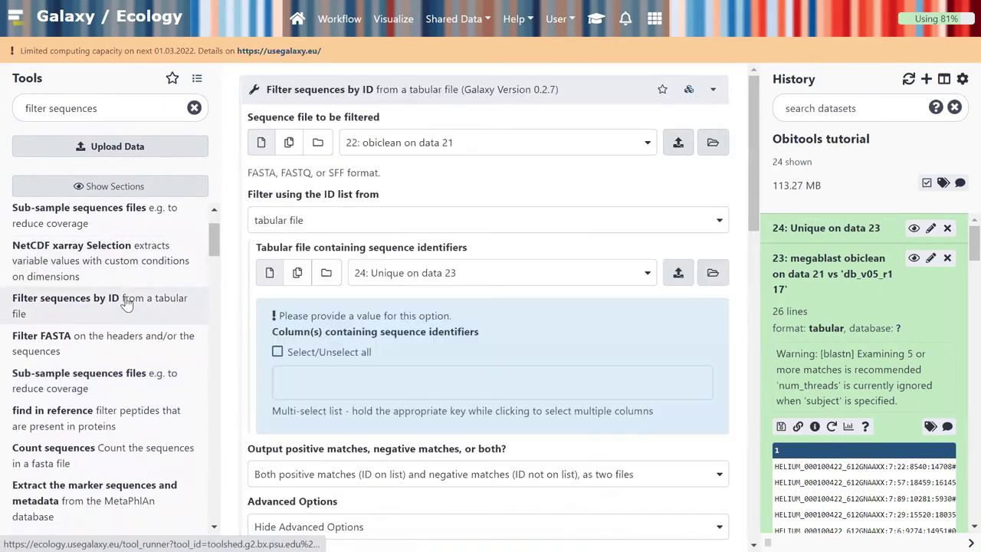
- Set the sequence file to be filtered to "2: db_v05_r117" and the tabular identifier file to megablast dataset 23
left_click(395, 142)
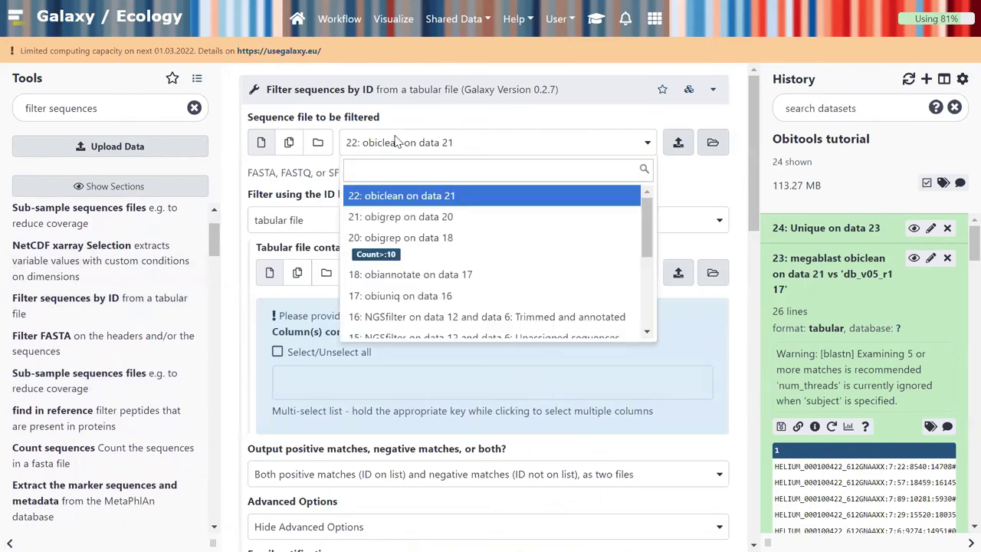
type("db")
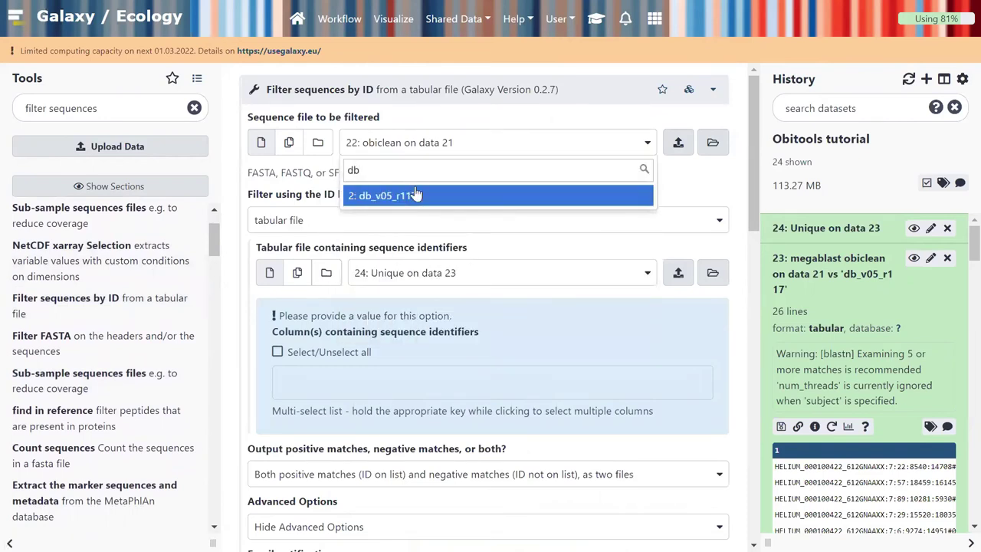
left_click(415, 195)
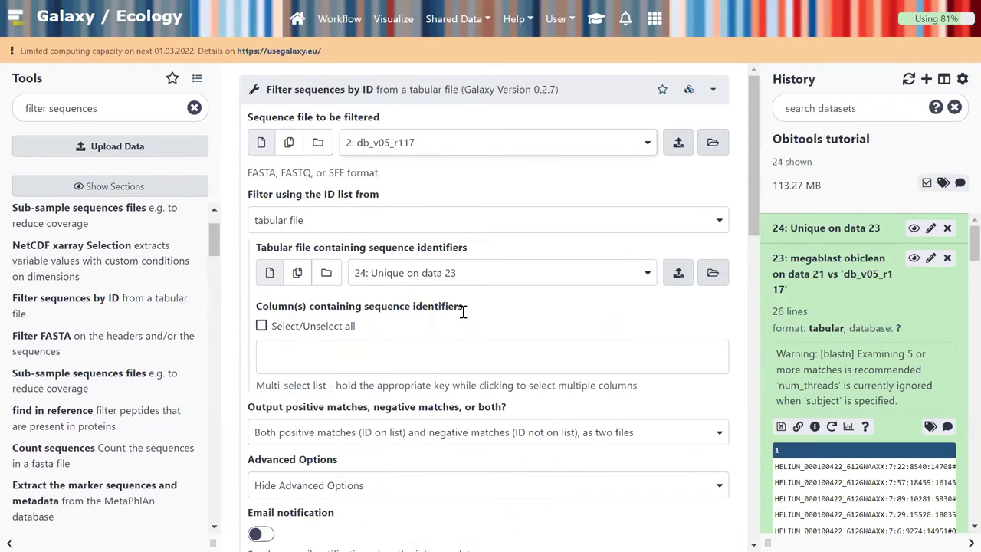
scroll(463, 310, "down", 1)
left_click(451, 220)
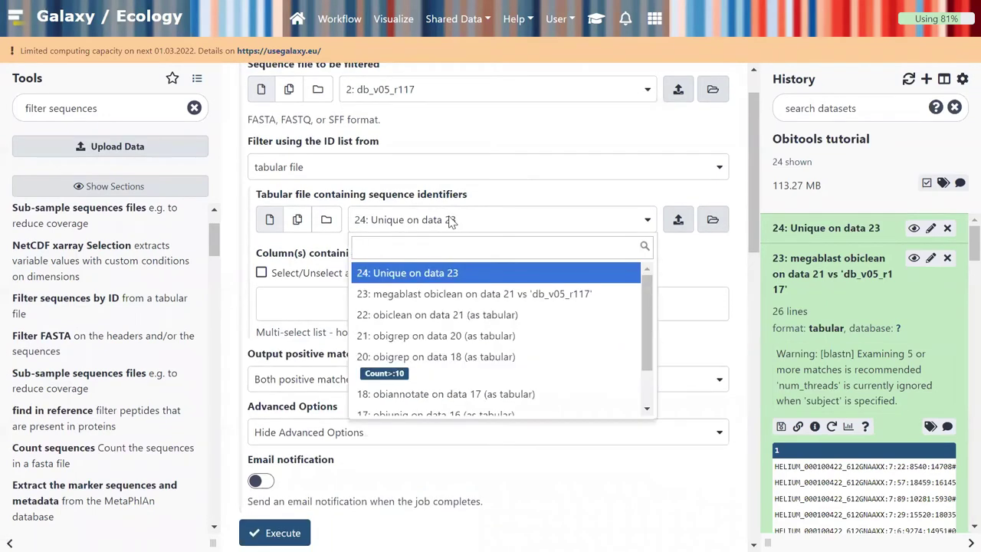
left_click(441, 298)
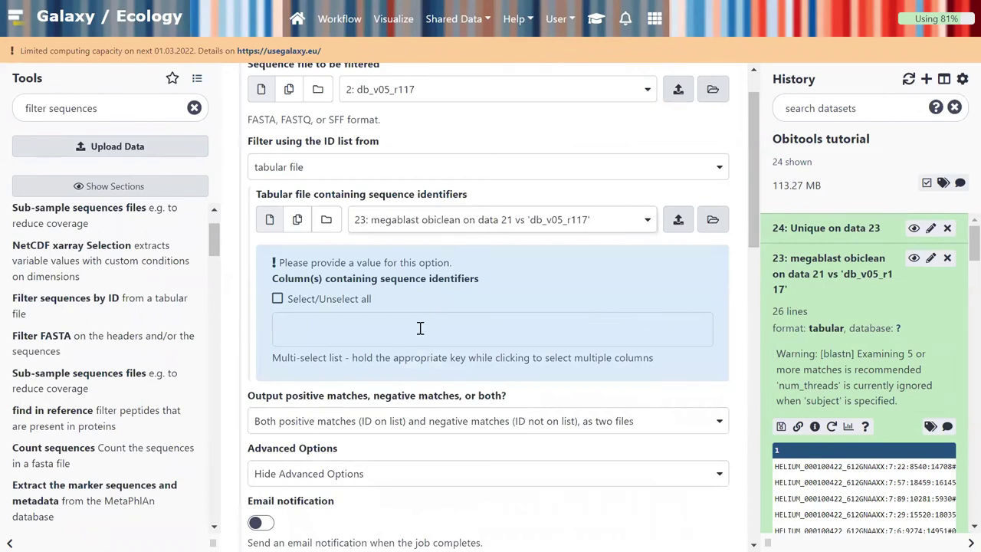
- Check the tutorial's filter parameters and choose Column 2 as the column containing sequence identifiers
left_click(597, 27)
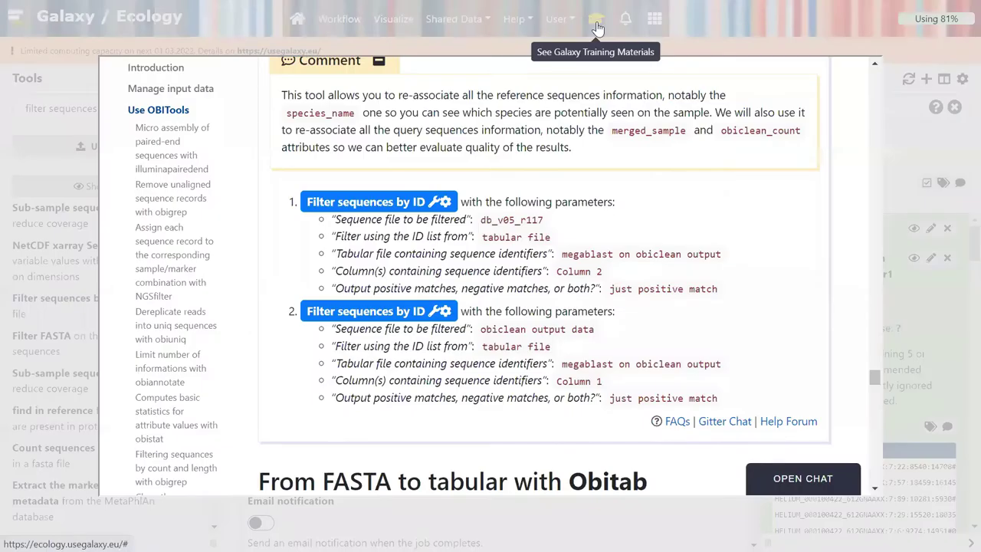
left_click(597, 28)
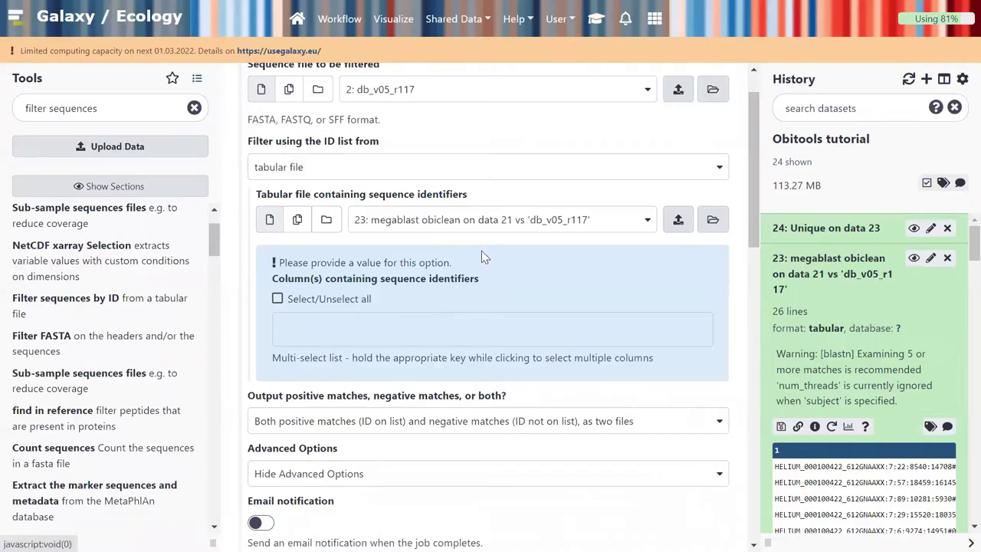
left_click(454, 332)
left_click(432, 381)
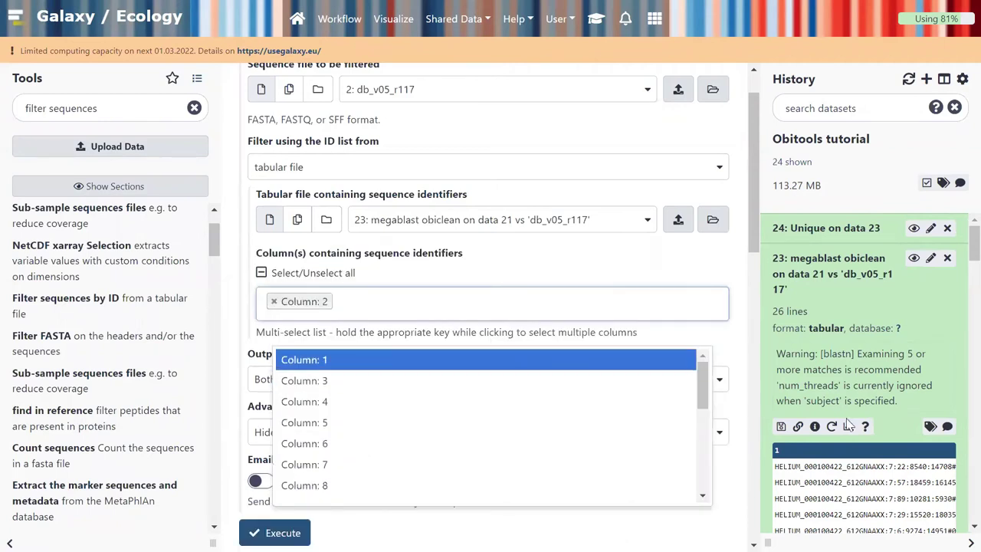
- Examine the identifiers in column 2 of the dataset 23 preview and review the filter's input settings
left_click(846, 473)
scroll(850, 477, "right", 6)
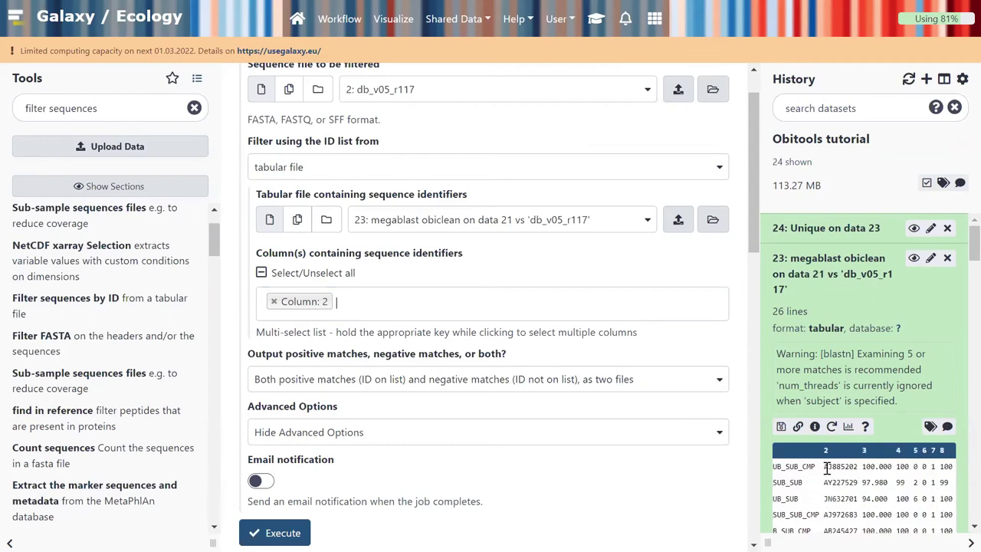
left_click_drag(823, 466, 859, 466)
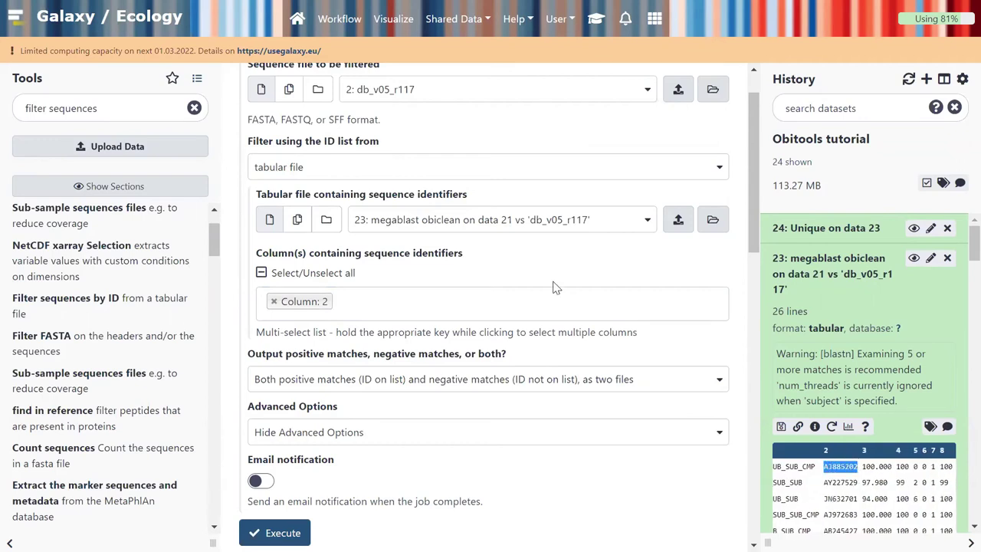
scroll(491, 276, "up", 1)
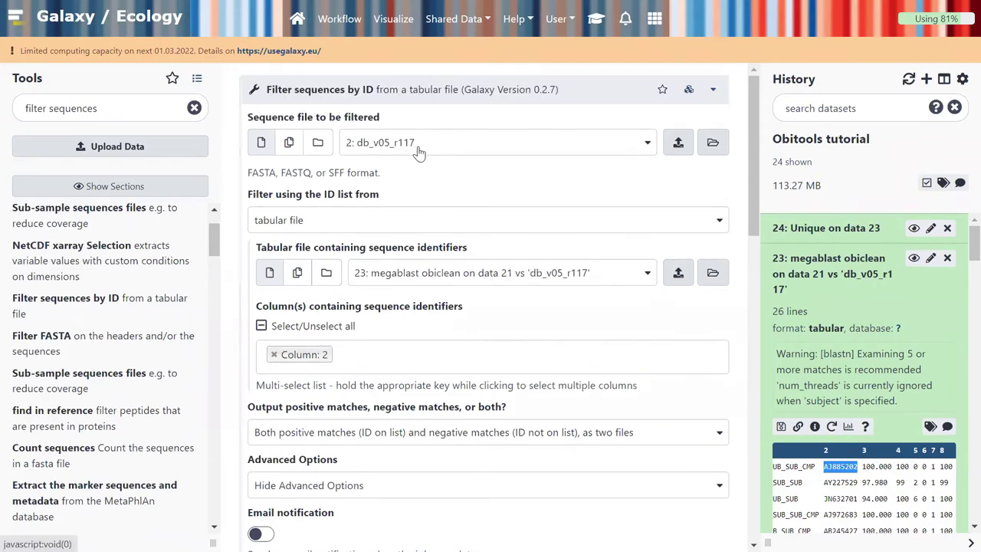
scroll(485, 332, "down", 2)
scroll(484, 329, "down", 4)
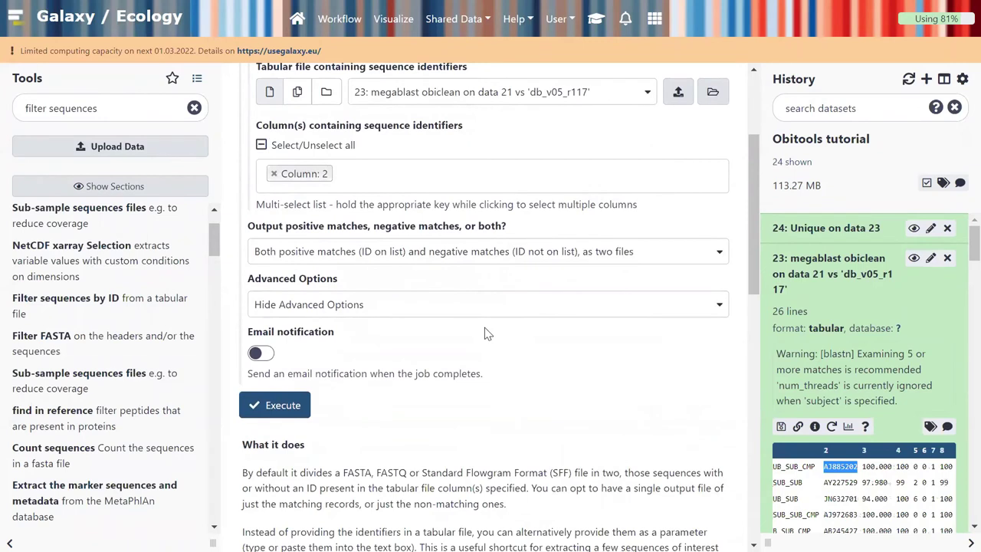
- Output just positive matches (ID on list) as a single file and run the filter on db_v05_r117
left_click(431, 254)
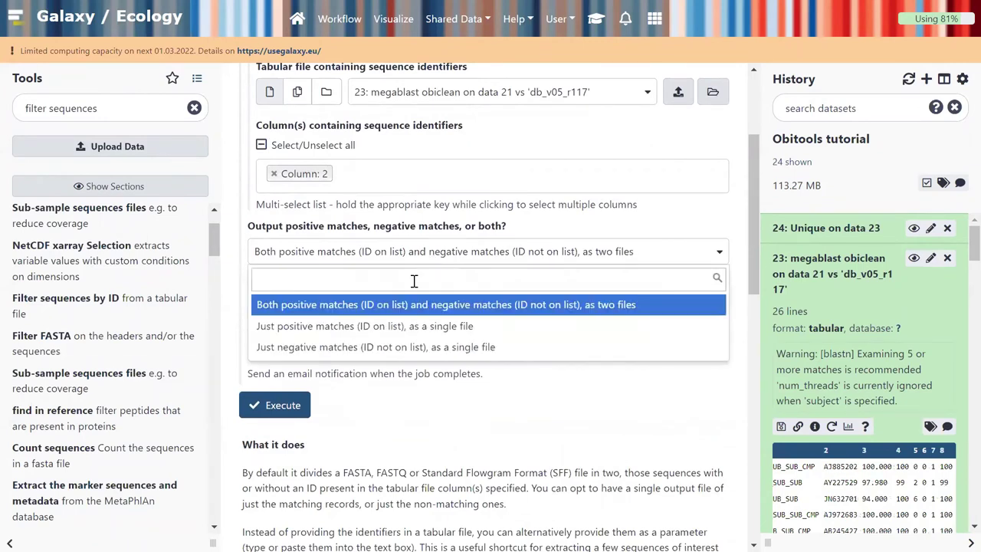
left_click(392, 332)
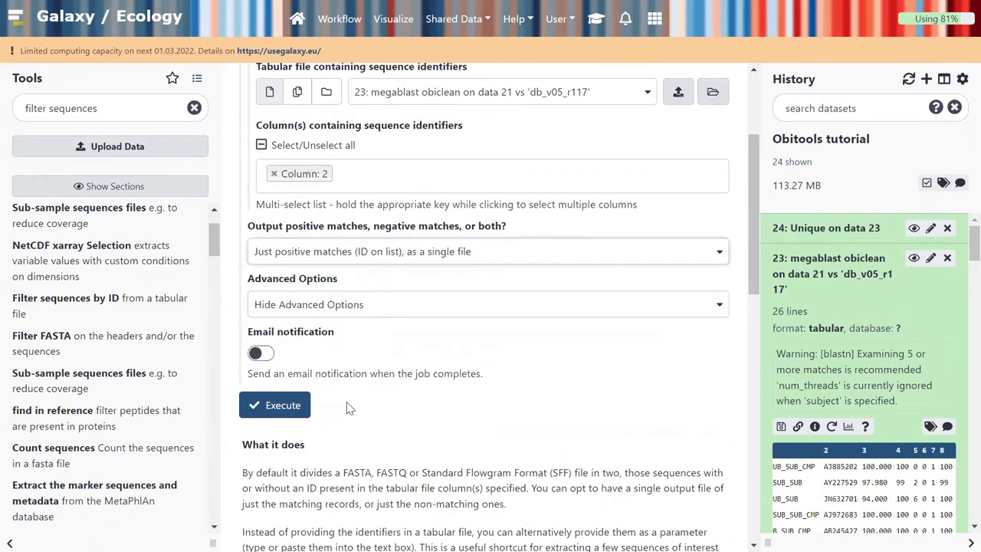
left_click(285, 416)
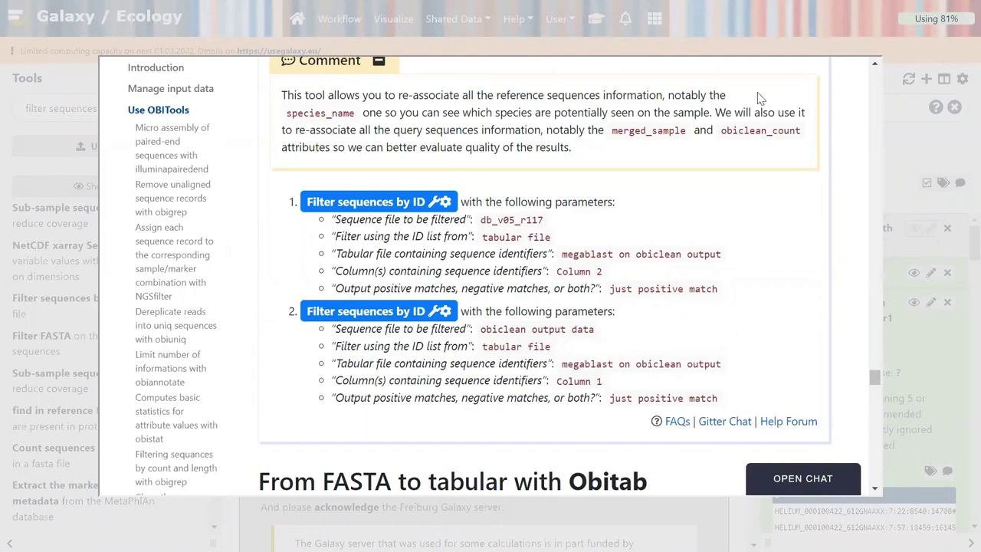
- Close the tutorial, reload the filter settings from dataset 25 and set the sequence file to be filtered to "22: obiclean on data 21"
left_click(901, 142)
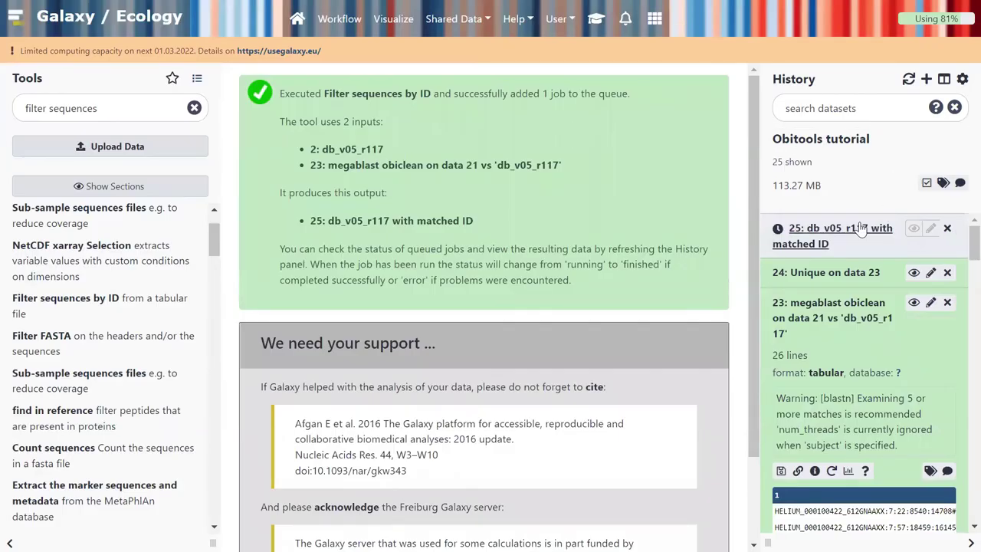
left_click(798, 303)
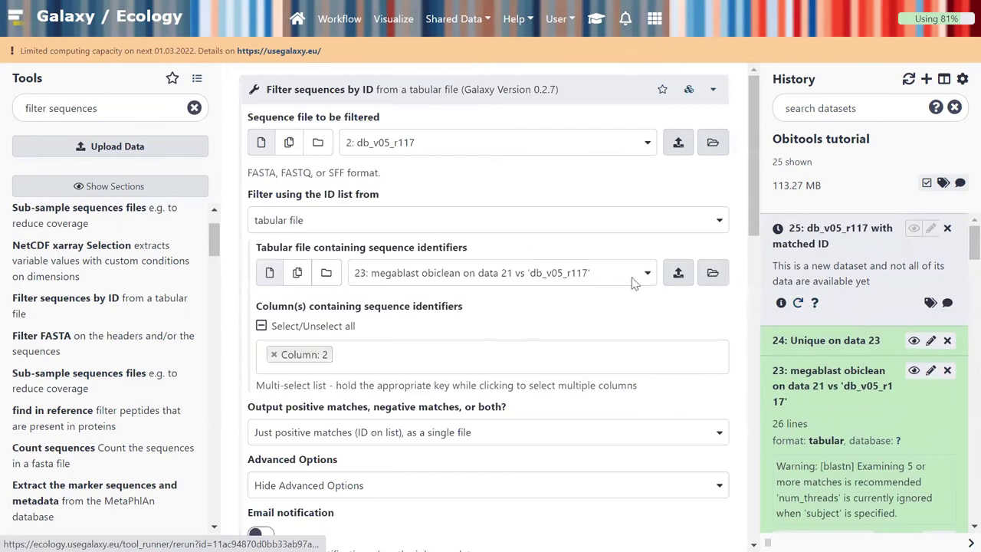
left_click(420, 147)
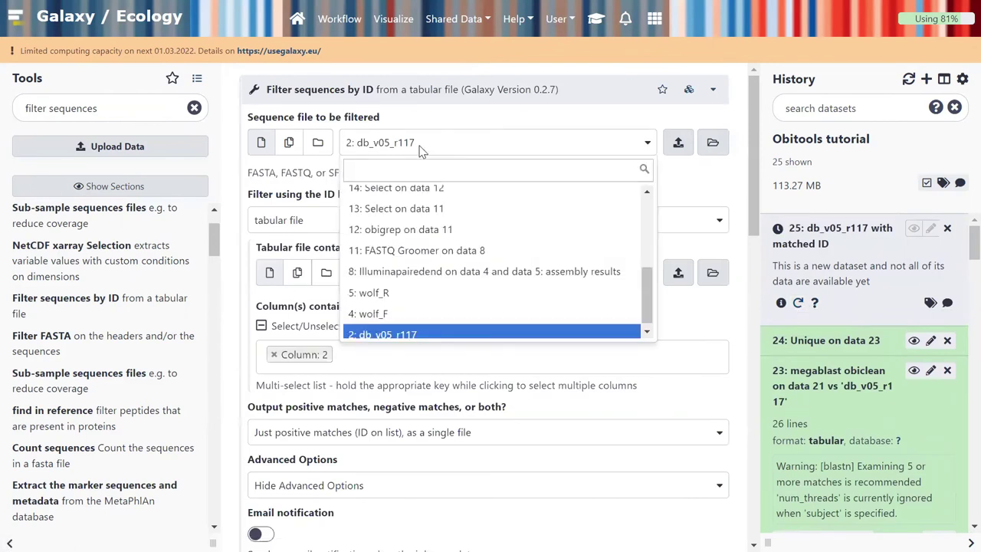
type("obiclean")
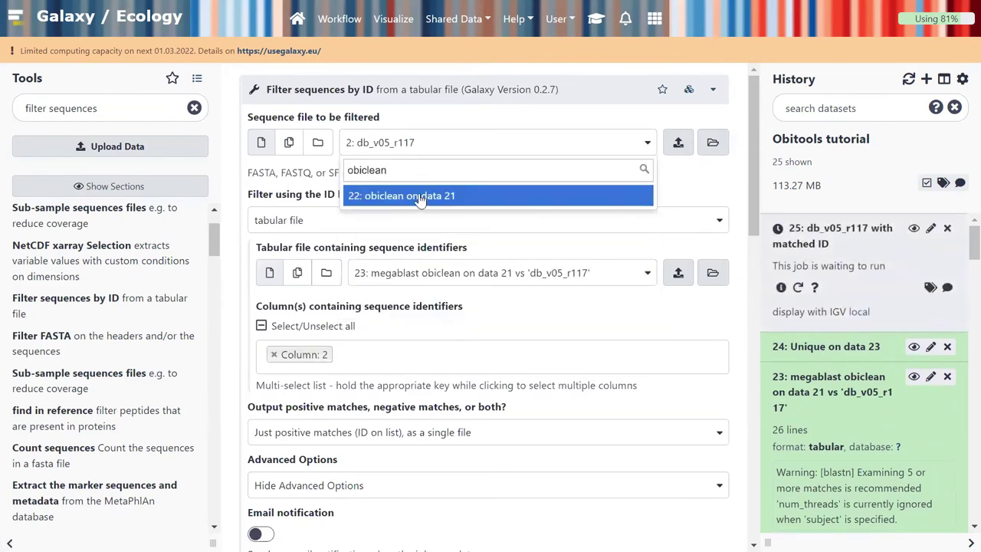
left_click(421, 199)
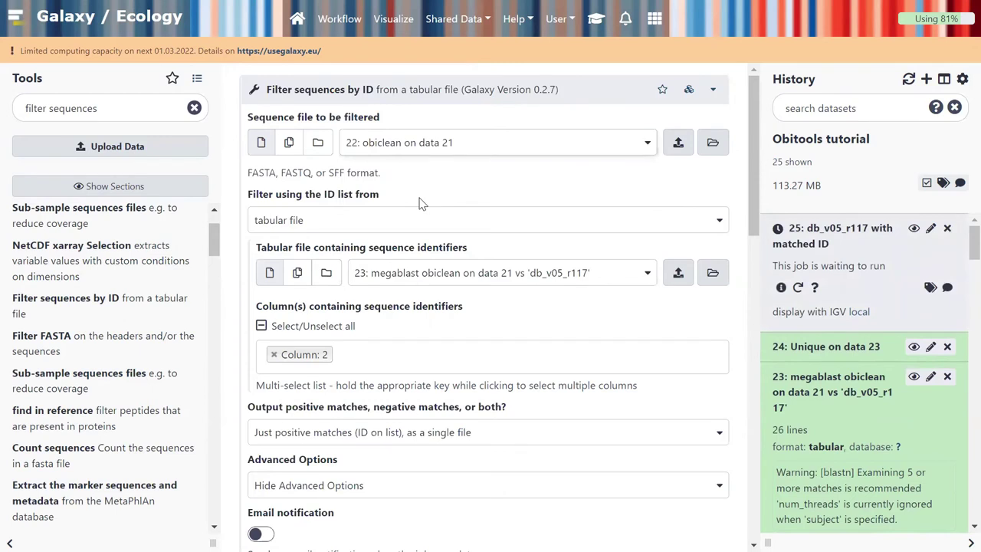
- Expand "22: obiclean on data 21" in the history and check which tabular file supplies the sequence identifiers
scroll(855, 391, "down", 5)
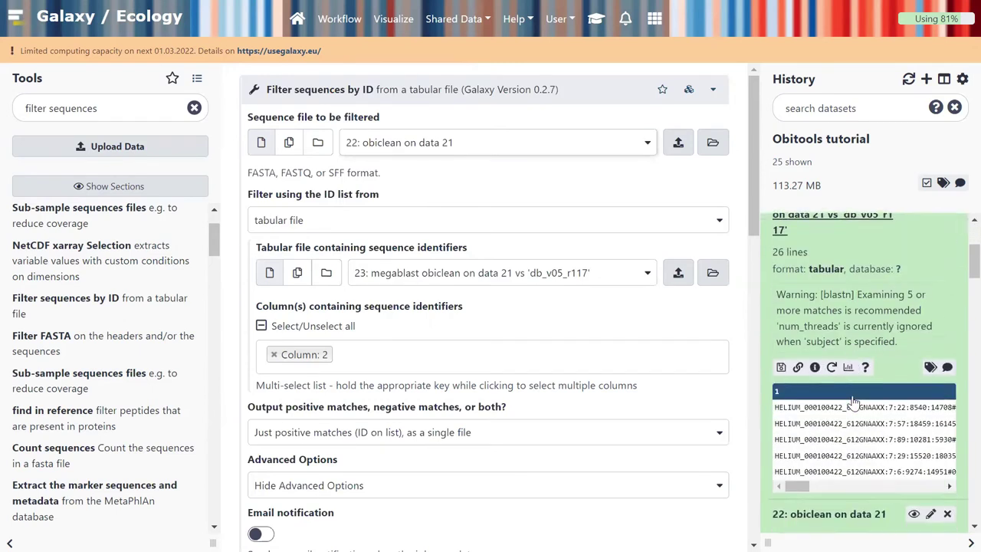
scroll(854, 402, "down", 3)
left_click(828, 335)
left_click(828, 335)
scroll(830, 341, "up", 1)
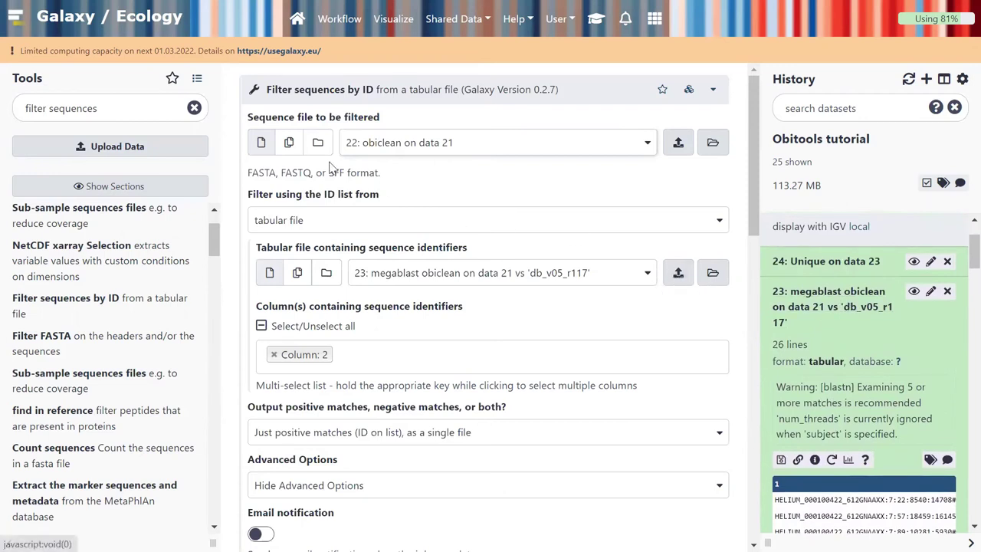
left_click(400, 279)
left_click(400, 279)
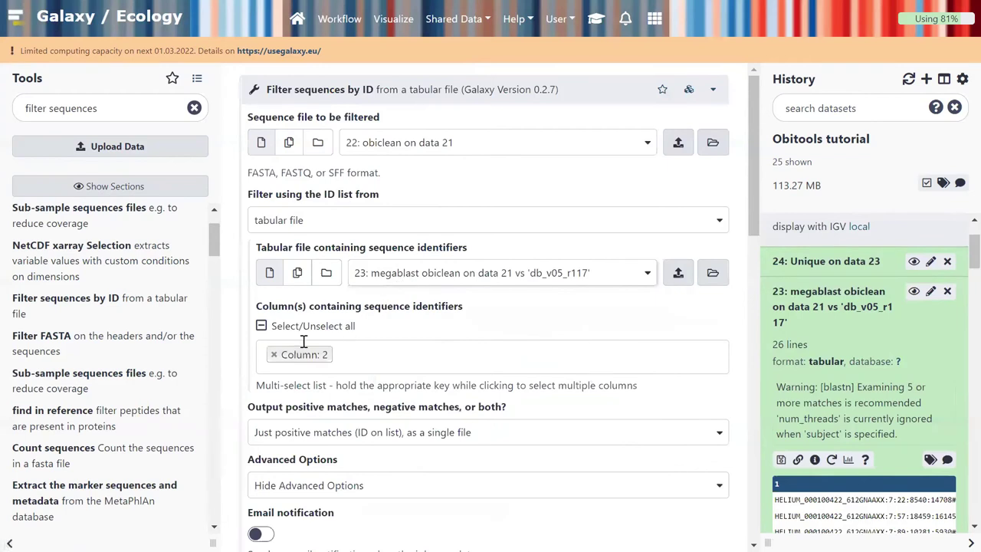
- Compare the column 1 identifiers in the dataset 23 preview with the sequence header in the dataset 22 preview
scroll(846, 460, "down", 1)
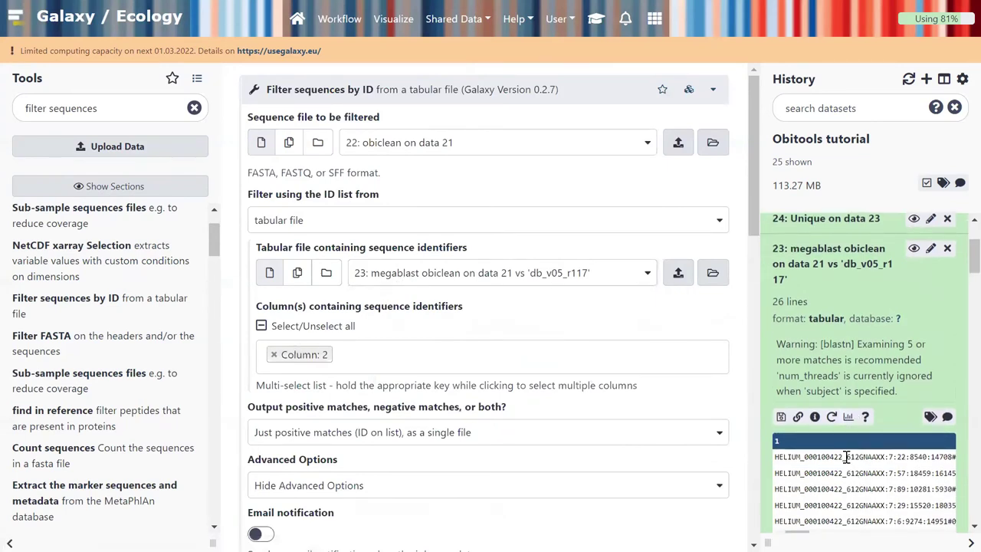
scroll(868, 487, "right", 3)
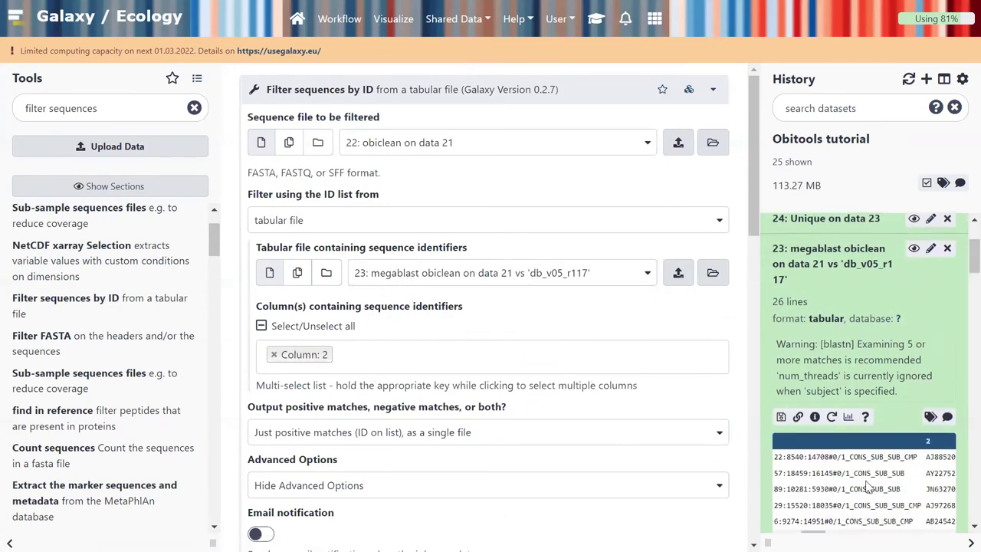
left_click_drag(916, 457, 826, 457)
left_click(848, 458)
scroll(847, 457, "down", 3)
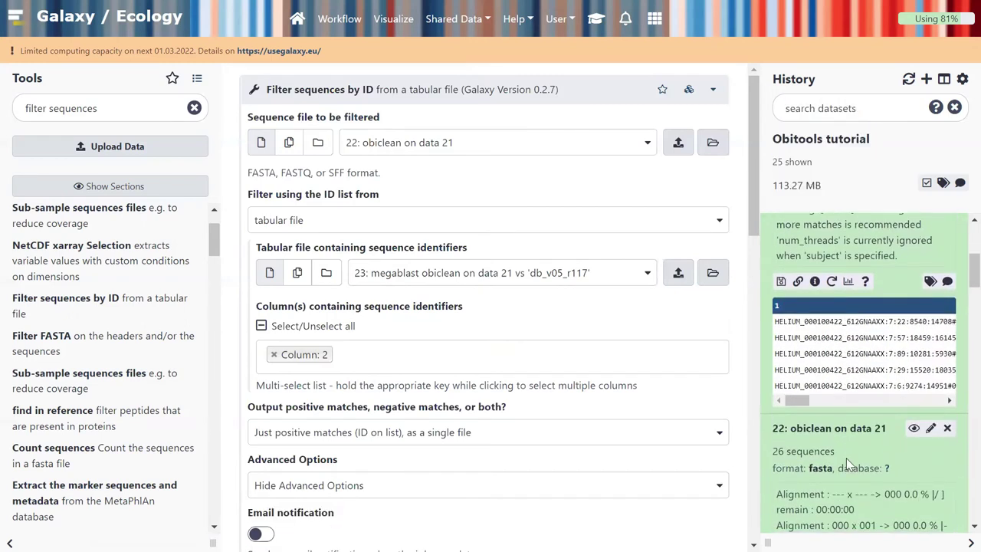
scroll(898, 469, "down", 4)
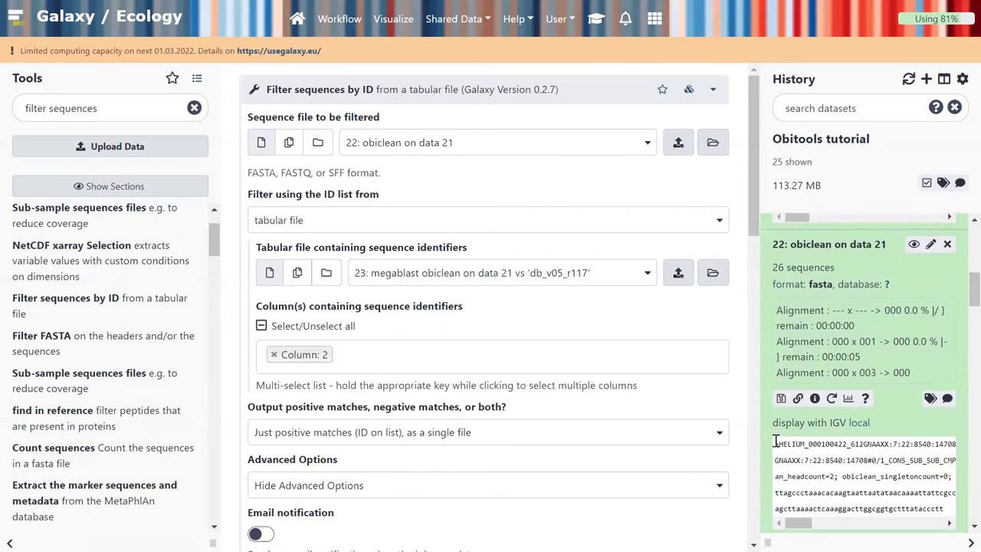
left_click_drag(779, 444, 886, 445)
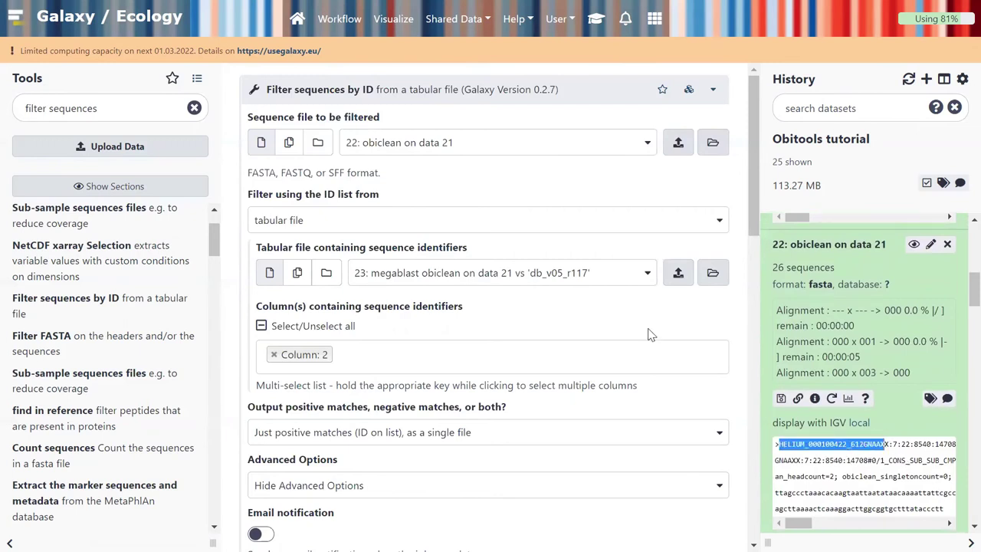
- Replace Column 2 with Column 1 as the sequence identifier column and run the filter on the obiclean sequences
left_click(273, 354)
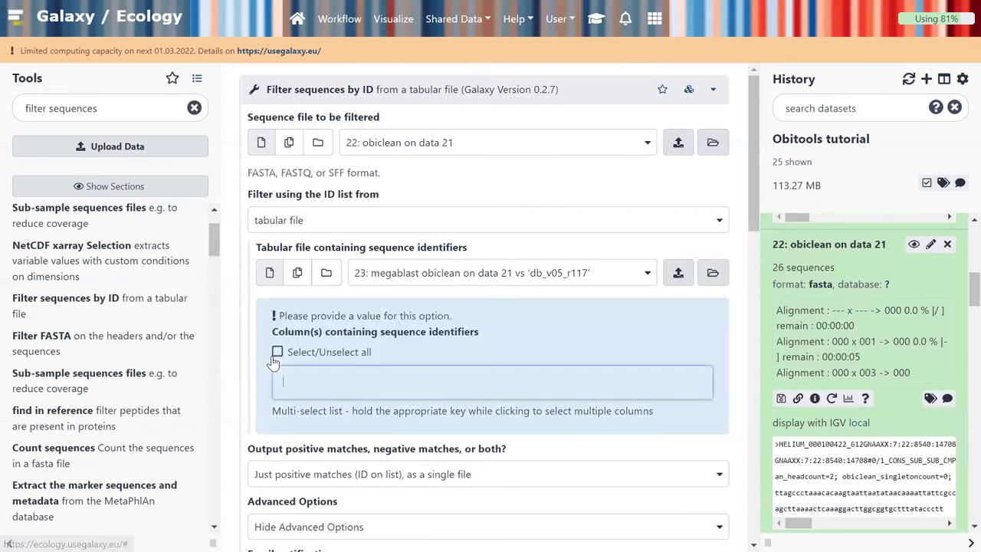
left_click(297, 378)
left_click(319, 222)
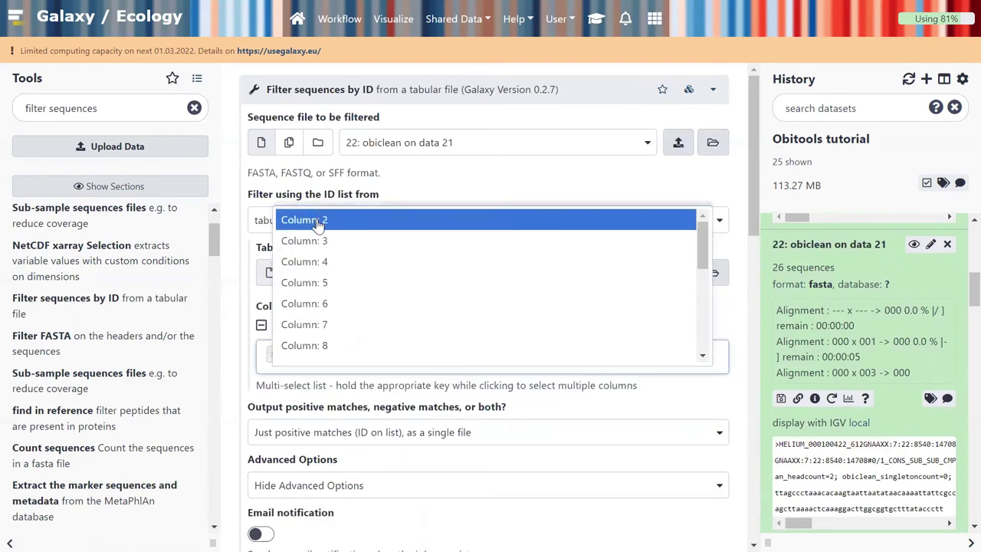
left_click(484, 394)
scroll(485, 391, "down", 4)
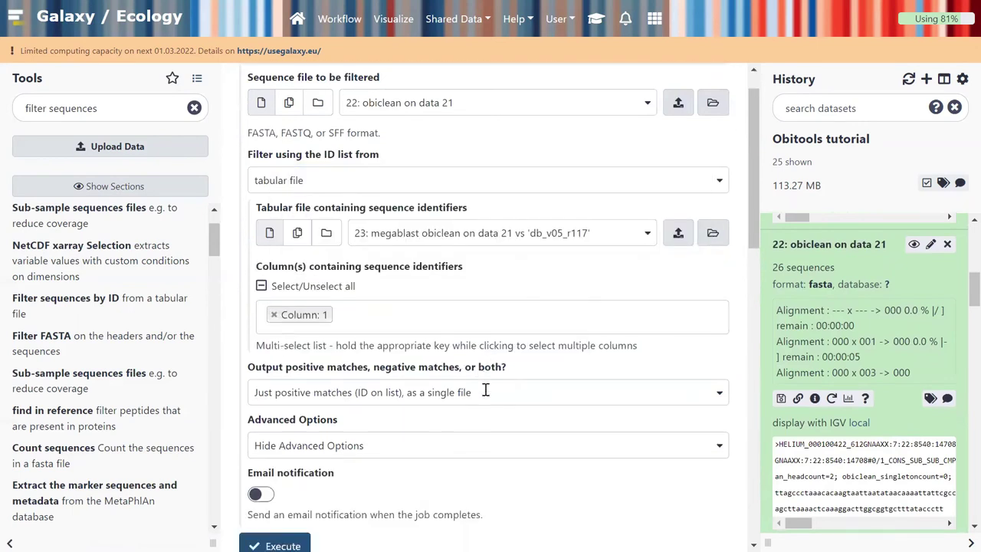
left_click(284, 419)
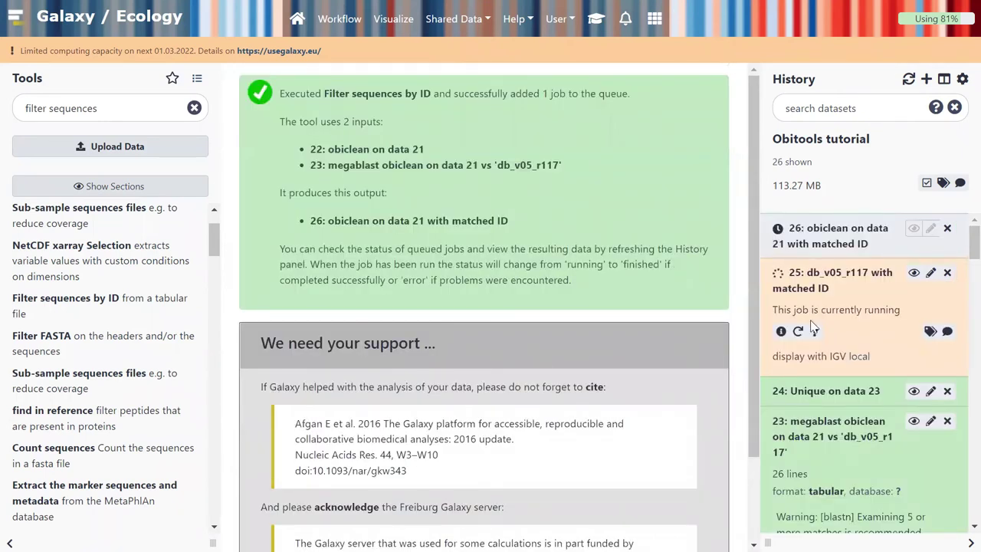
- Examine the obiclean sequence headers in dataset 22 and the reference identifiers in column 2 of megablast dataset 23
scroll(873, 436, "down", 2)
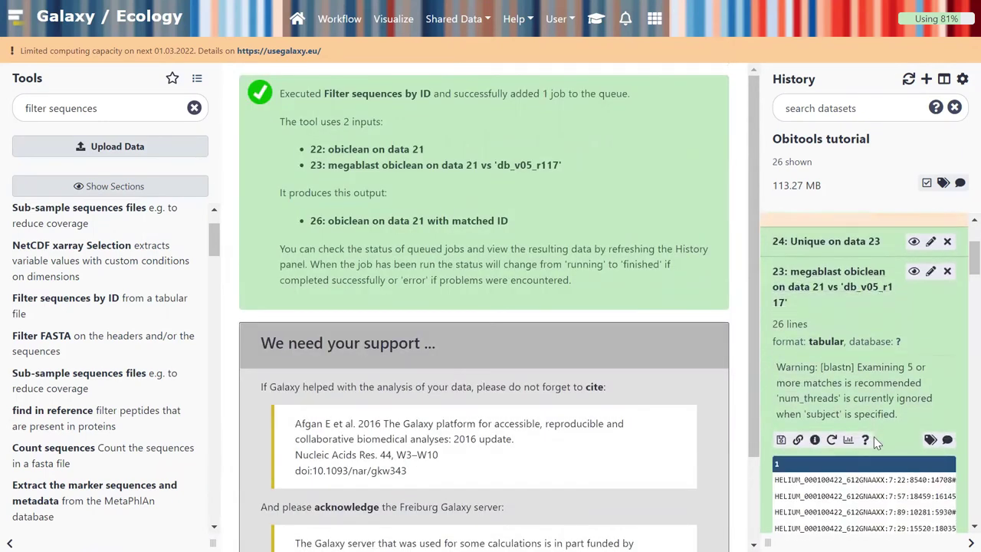
scroll(874, 436, "down", 2)
scroll(874, 436, "up", 2)
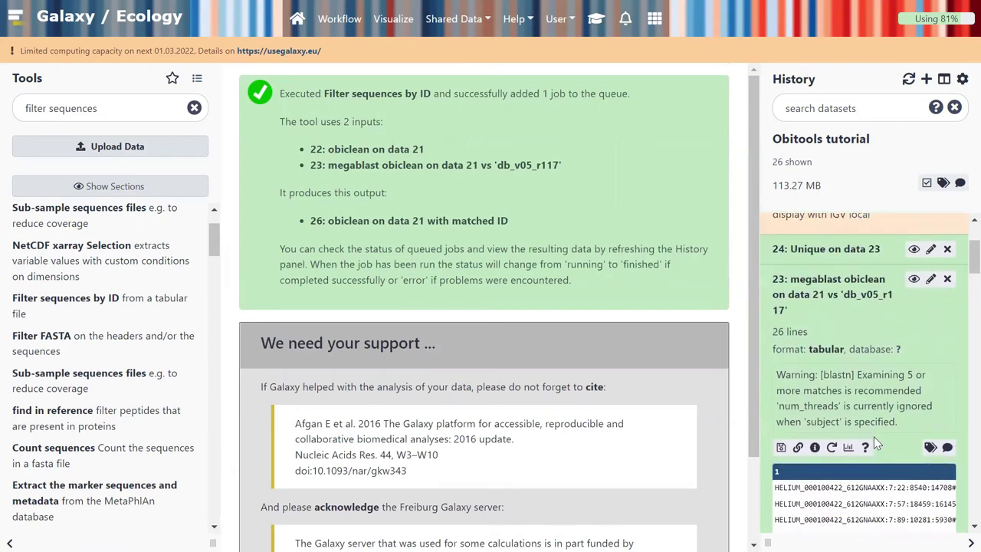
scroll(874, 436, "down", 3)
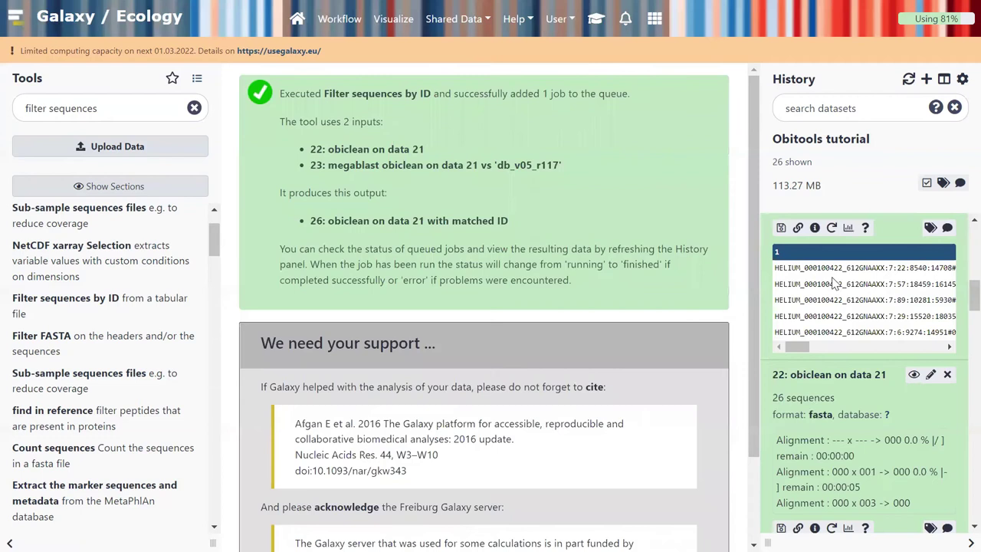
scroll(834, 283, "down", 1)
scroll(859, 361, "down", 2)
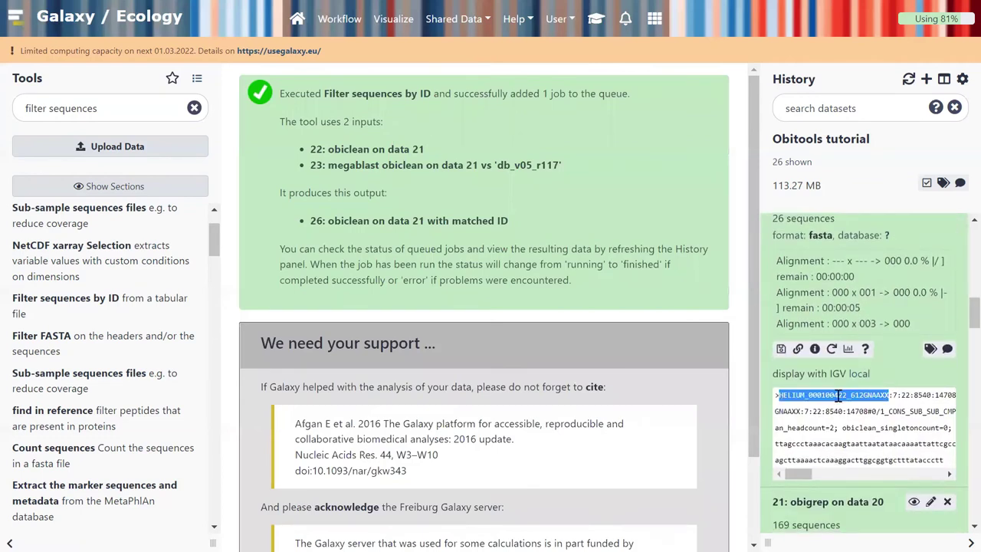
scroll(889, 402, "right", 3)
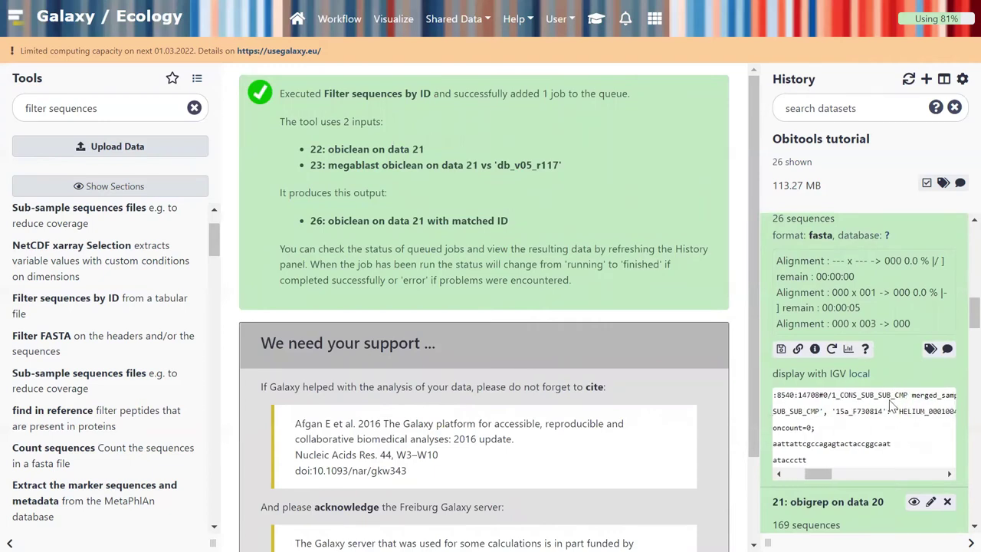
scroll(889, 399, "up", 3)
left_click_drag(797, 377, 828, 377)
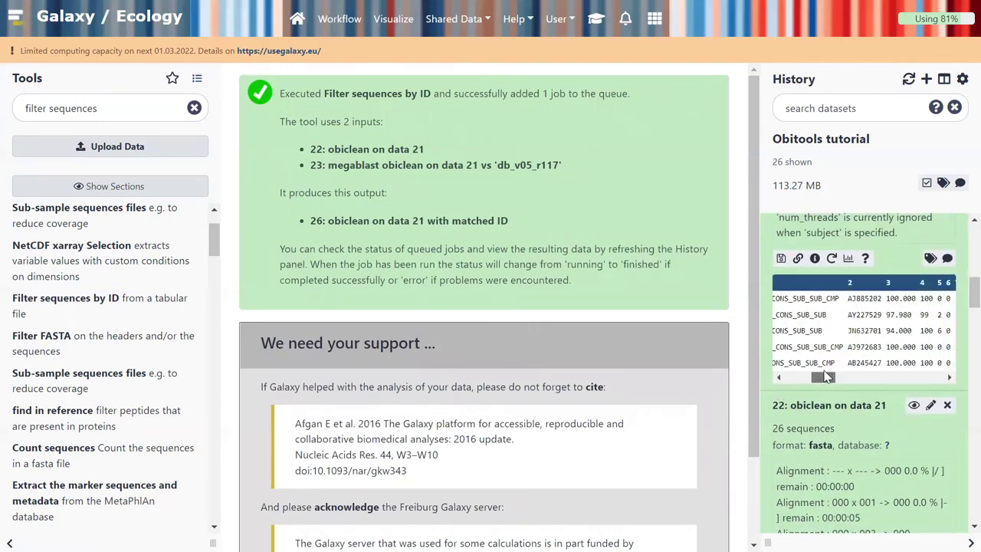
double_click(864, 298)
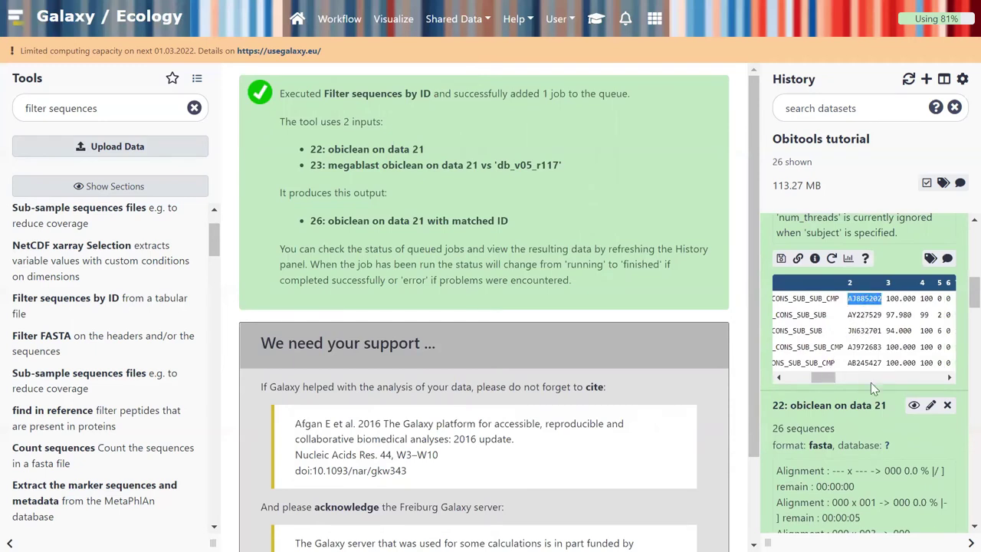
- Search the history for "db", examine the sequence identifiers in the preview of "2: db_v05_r117", and clear the search
left_click(829, 109)
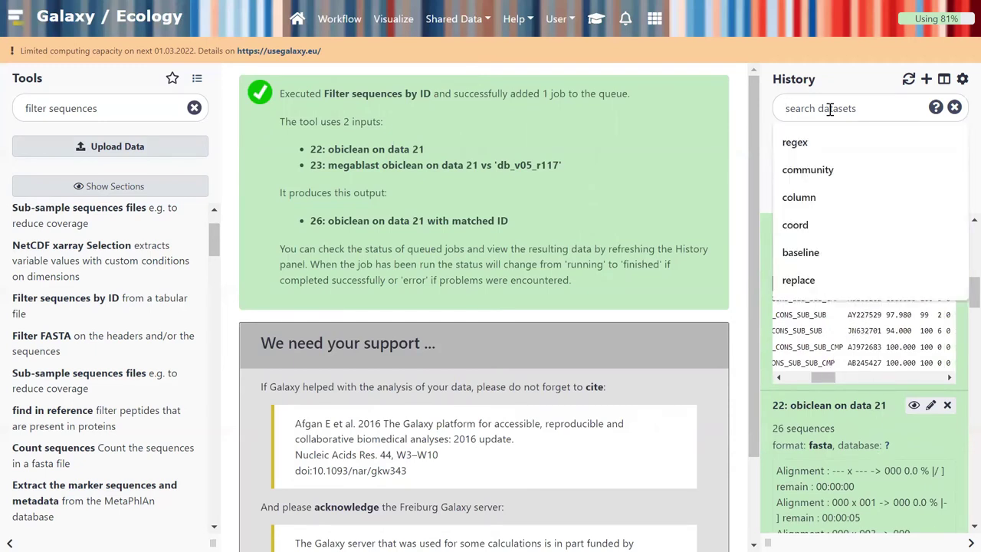
type("db")
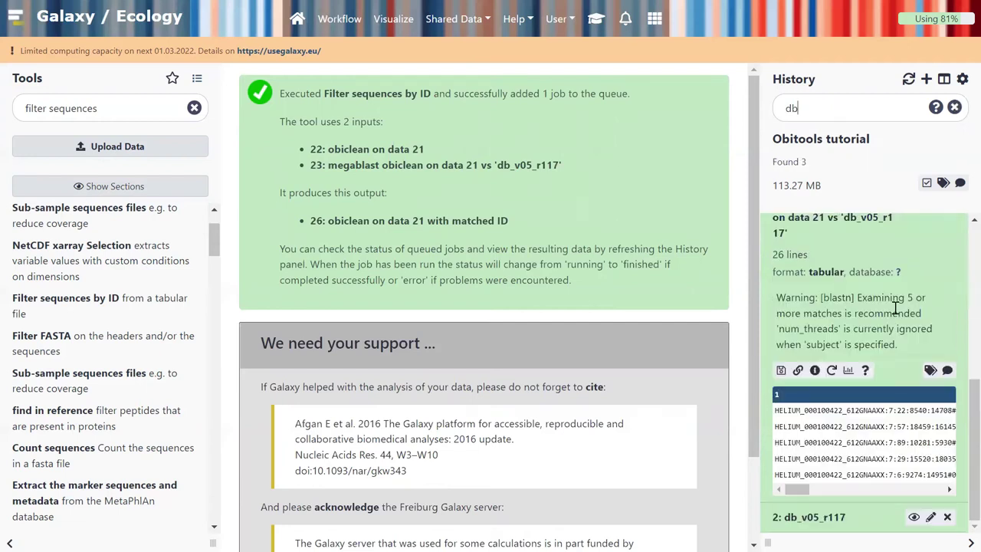
left_click(835, 518)
scroll(879, 440, "down", 3)
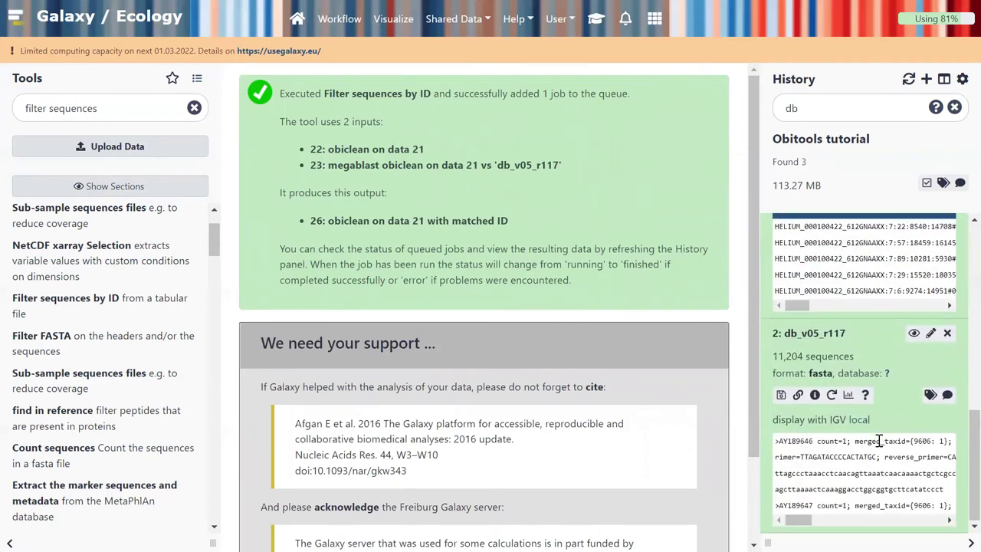
double_click(795, 443)
scroll(886, 414, "up", 6)
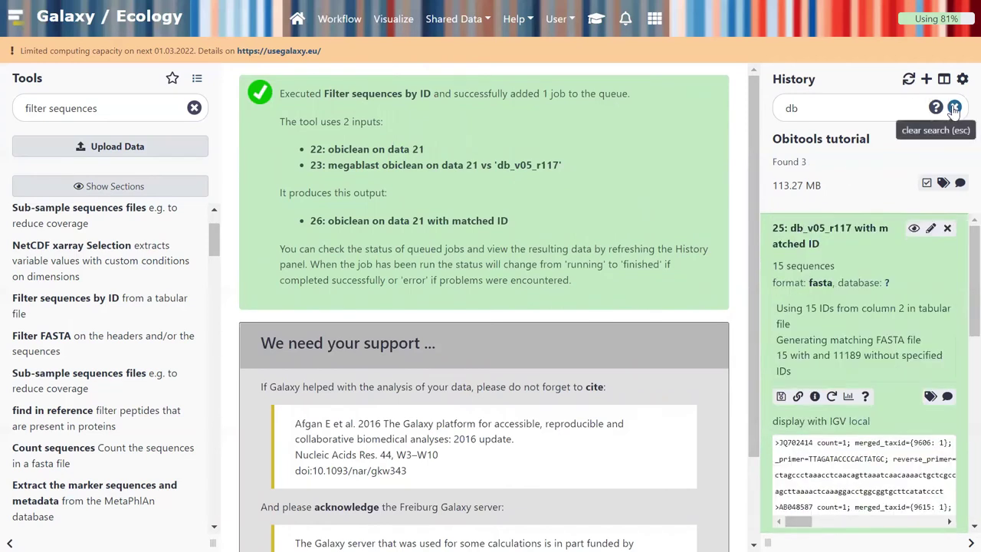
left_click(954, 108)
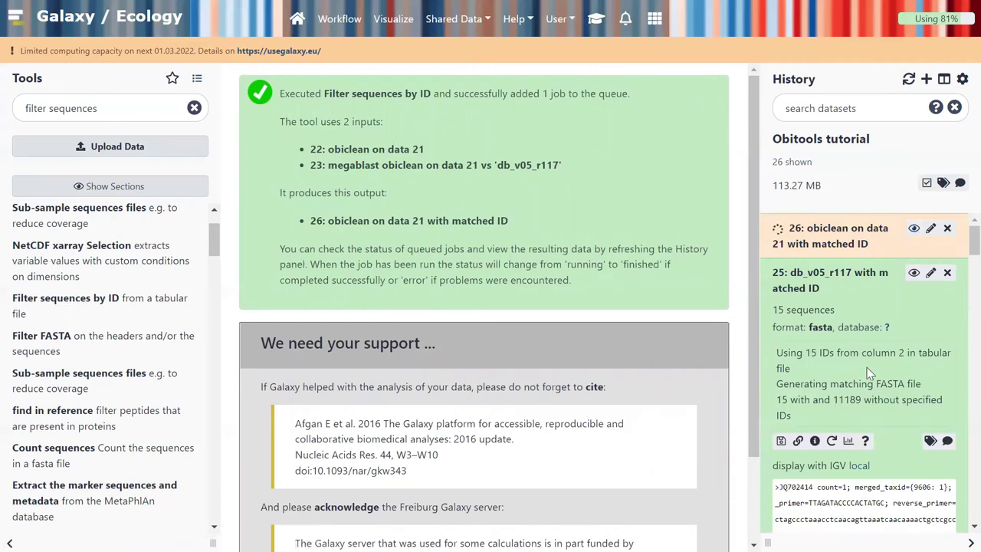
- Display the full contents of "25: db_v05_r117 with matched ID" and review its filtered reference sequences
left_click(914, 274)
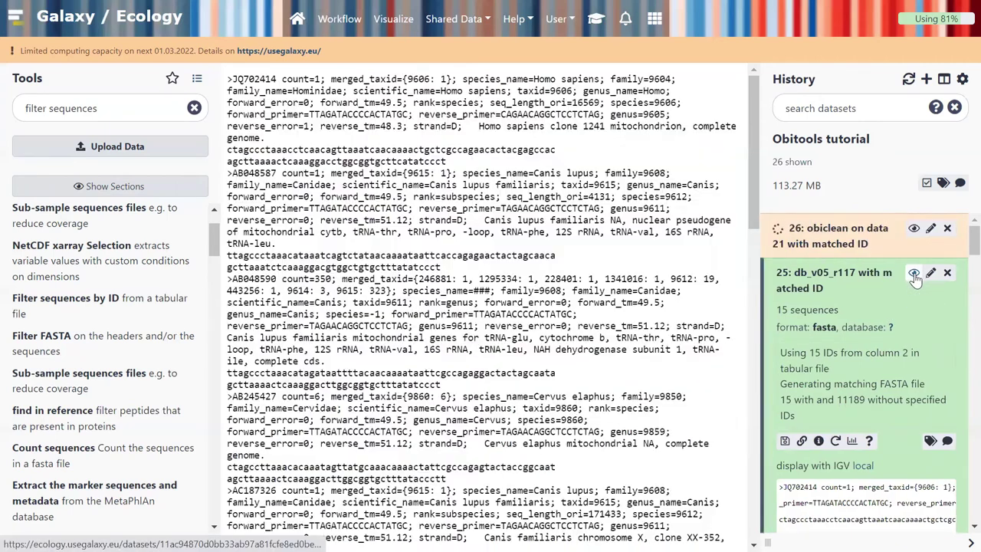
scroll(898, 322, "down", 3)
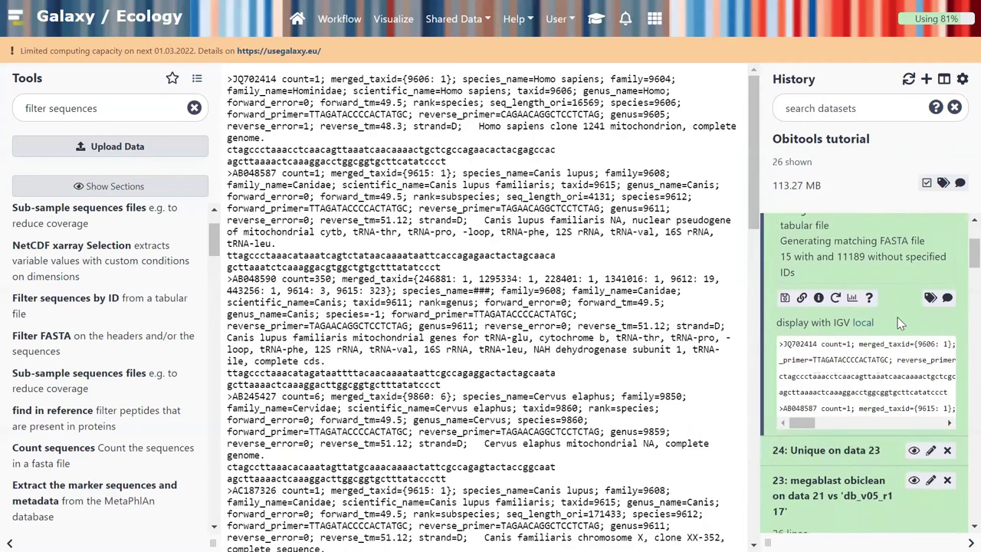
scroll(901, 322, "up", 3)
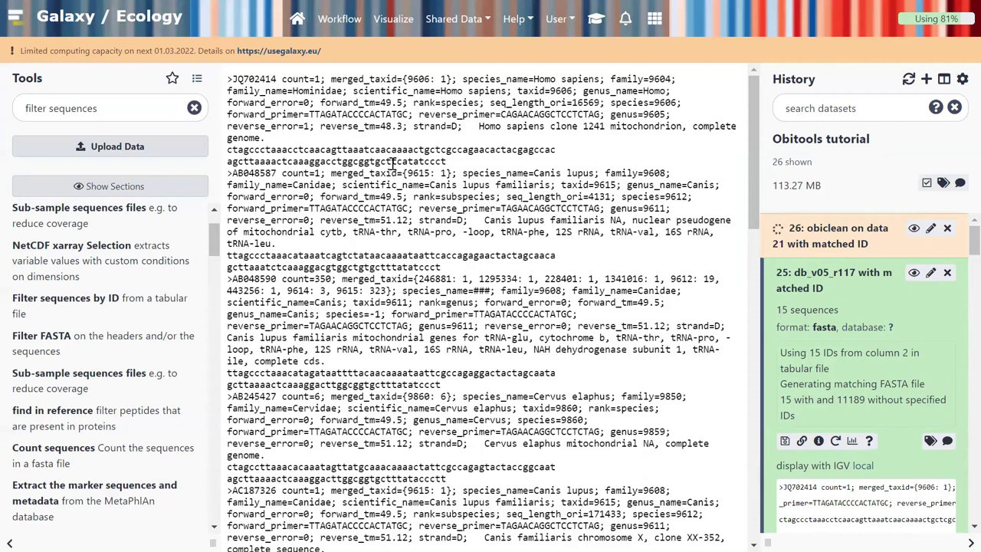
- Check the species_name attribute in the reference headers, and display the full contents of "26: obiclean on data 21 with matched ID"
left_click_drag(462, 79, 521, 77)
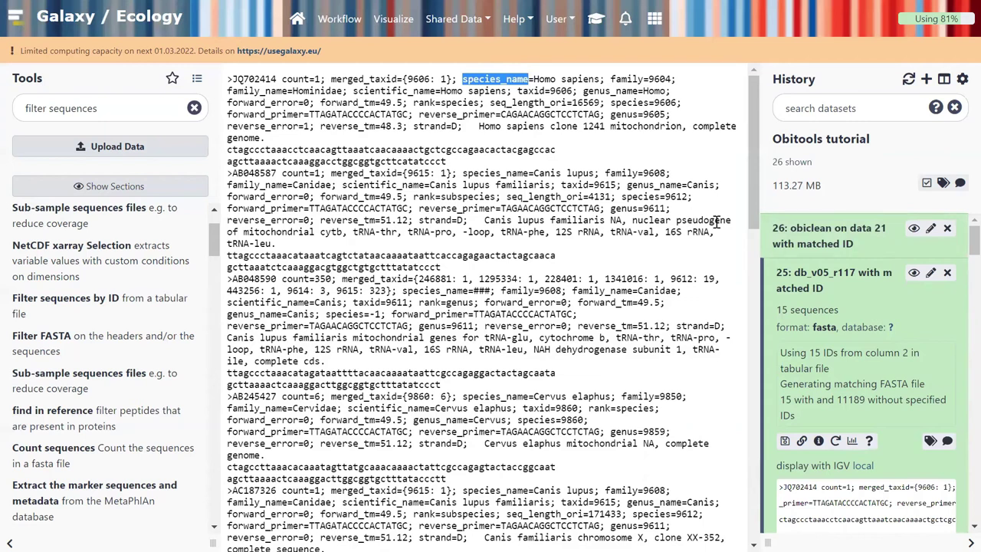
left_click(826, 243)
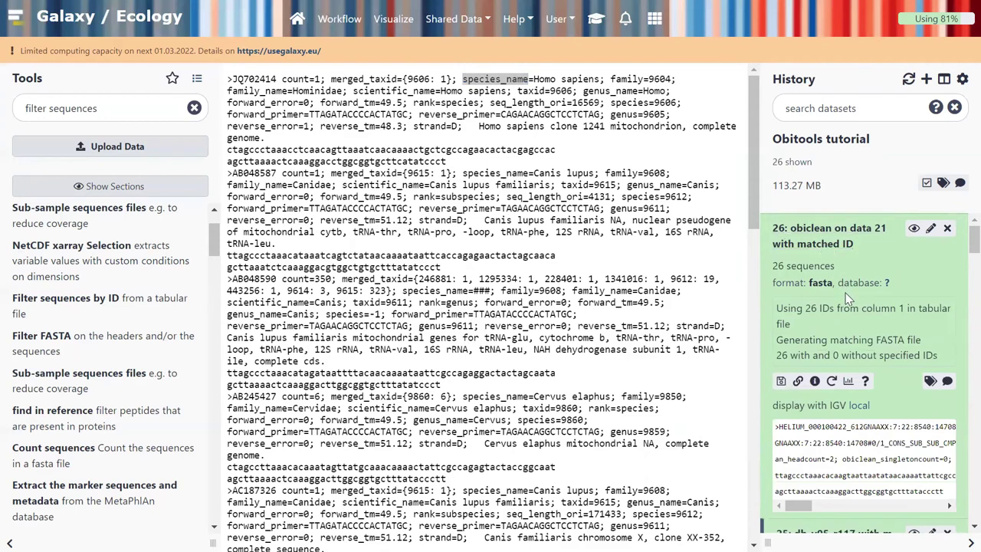
scroll(851, 295, "down", 1)
scroll(854, 294, "up", 1)
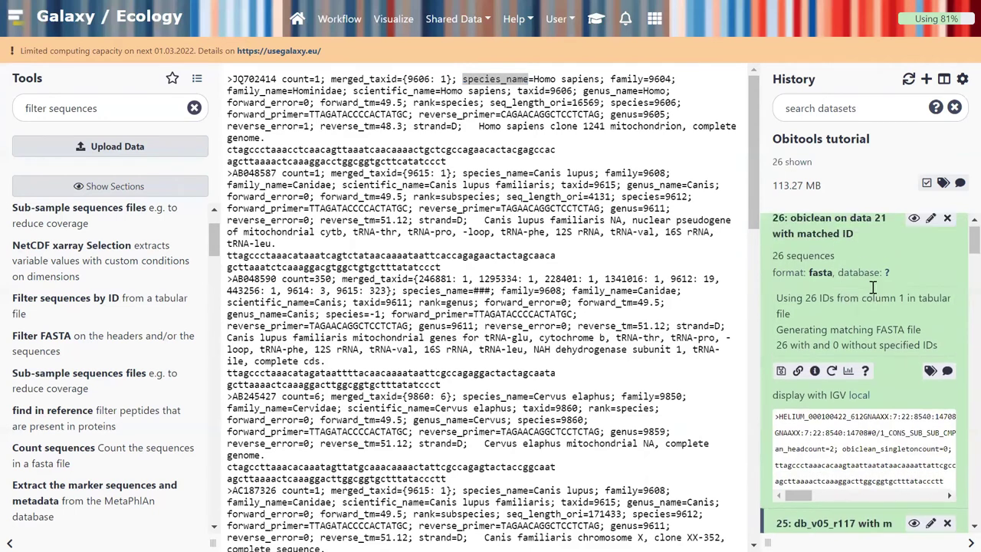
left_click(913, 228)
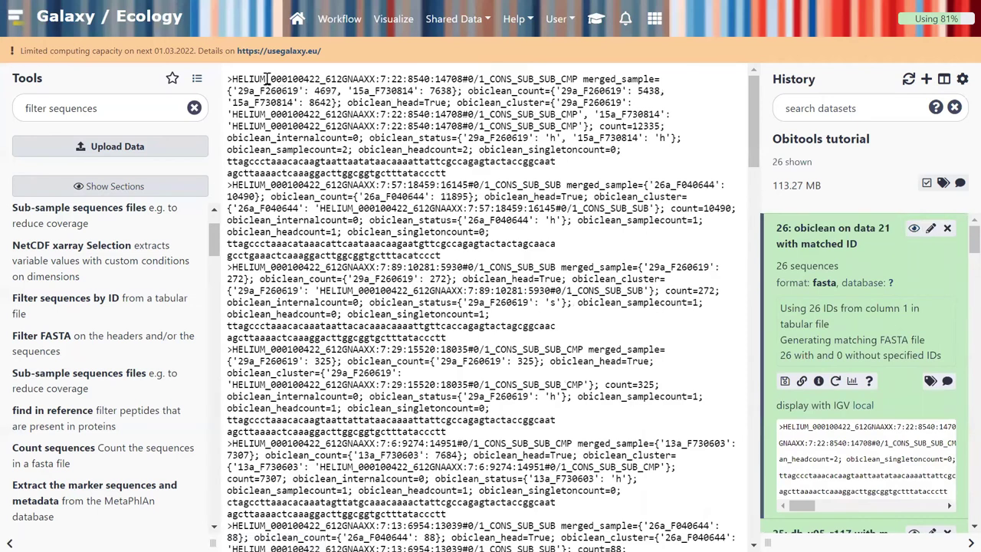
- Display "25: db_v05_r117 with matched ID" again and review its reference sequences
scroll(846, 298, "down", 3)
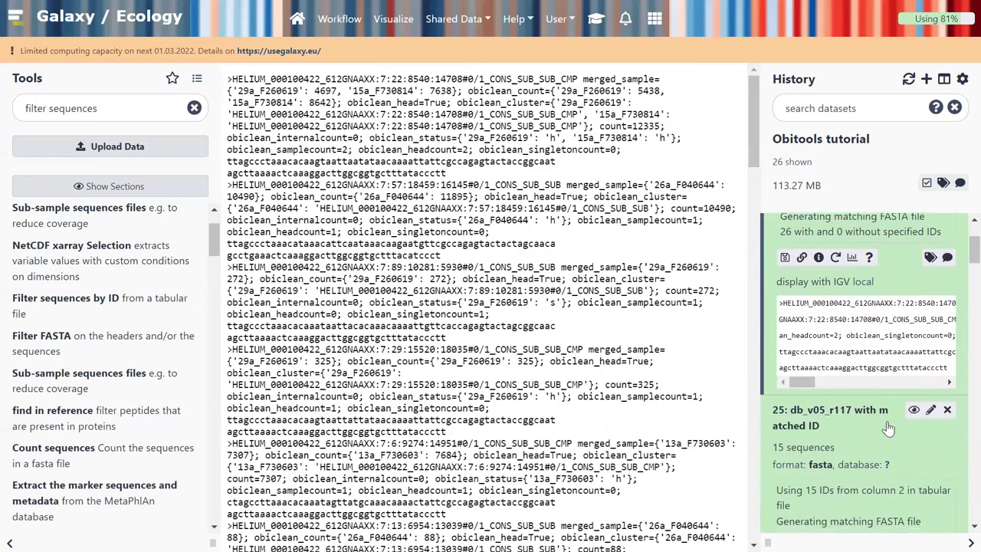
left_click(914, 409)
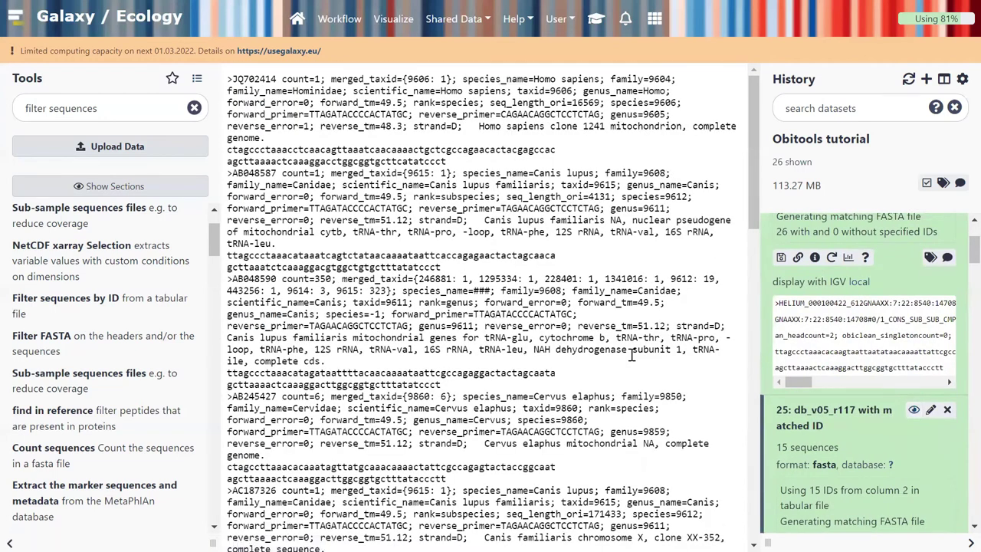
scroll(630, 354, "down", 1)
scroll(819, 420, "down", 2)
scroll(820, 426, "down", 2)
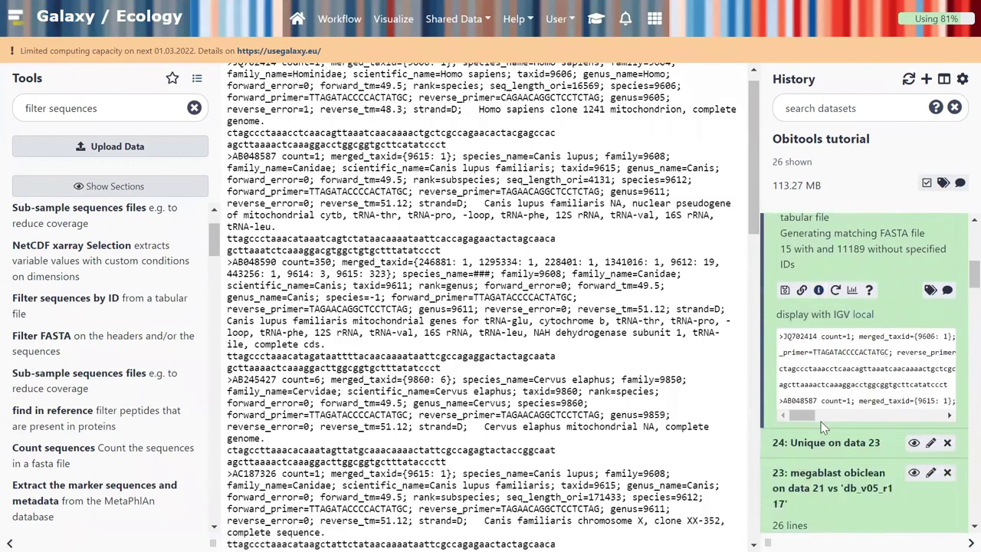
- Examine column 2 in the preview of megablast dataset 23 and display the dataset's full table
scroll(824, 428, "down", 5)
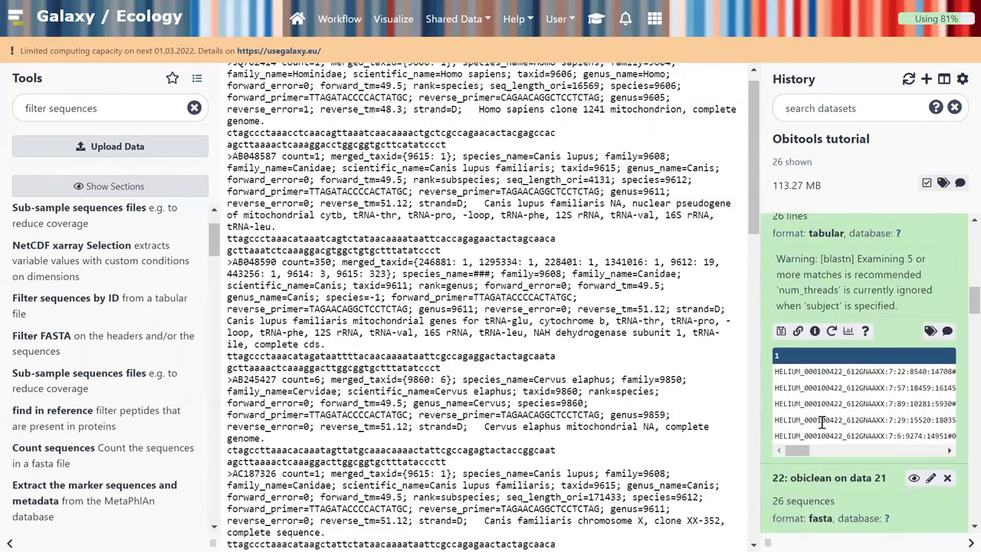
left_click_drag(802, 449, 835, 455)
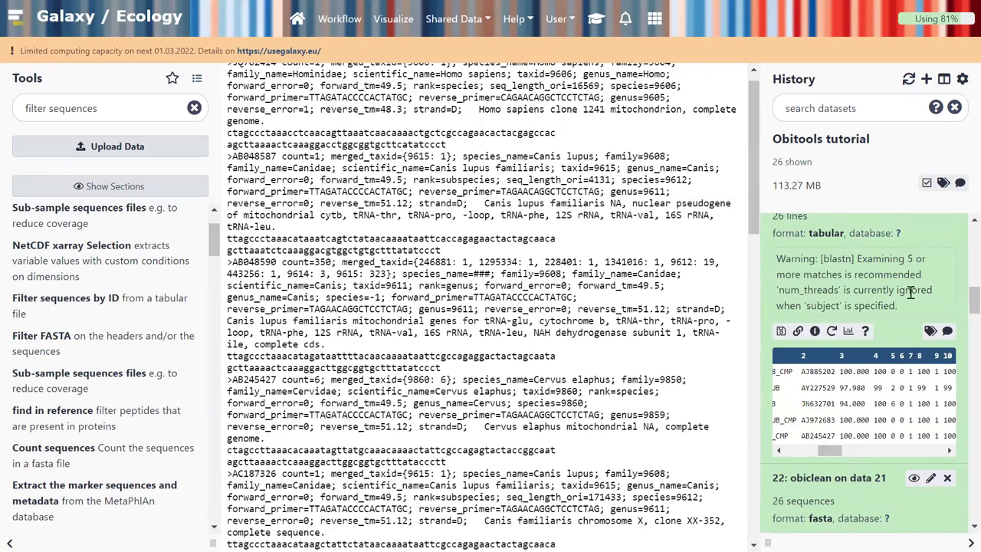
scroll(900, 307, "up", 1)
left_click(914, 241)
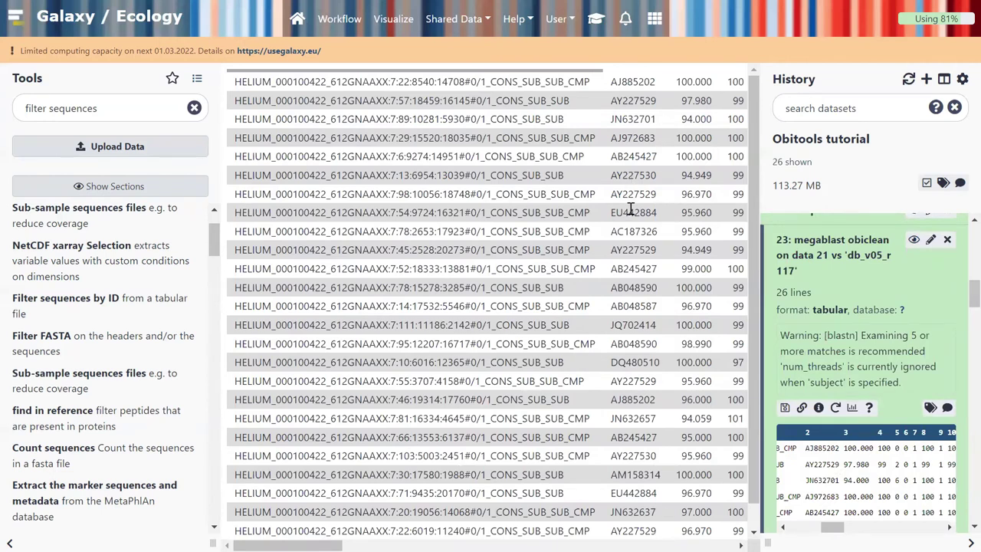
- Compare the repeated occurrences of reference identifier AB245427 in column 2 of the megablast table
double_click(632, 270)
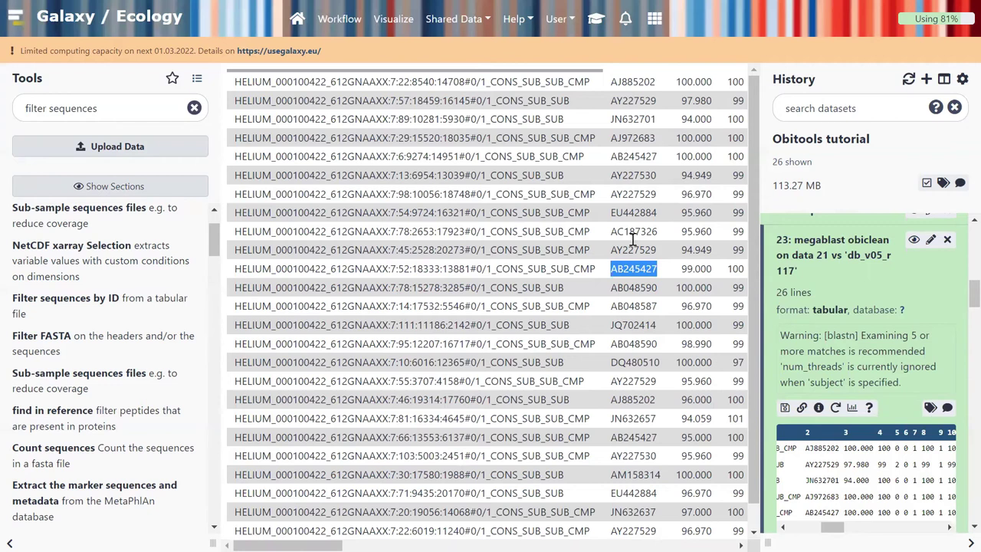
double_click(629, 157)
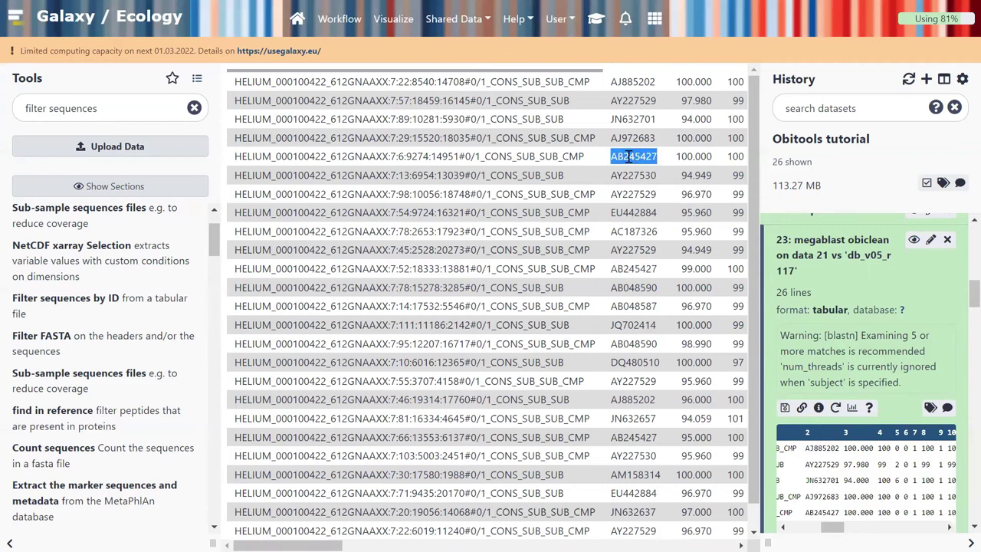
double_click(636, 268)
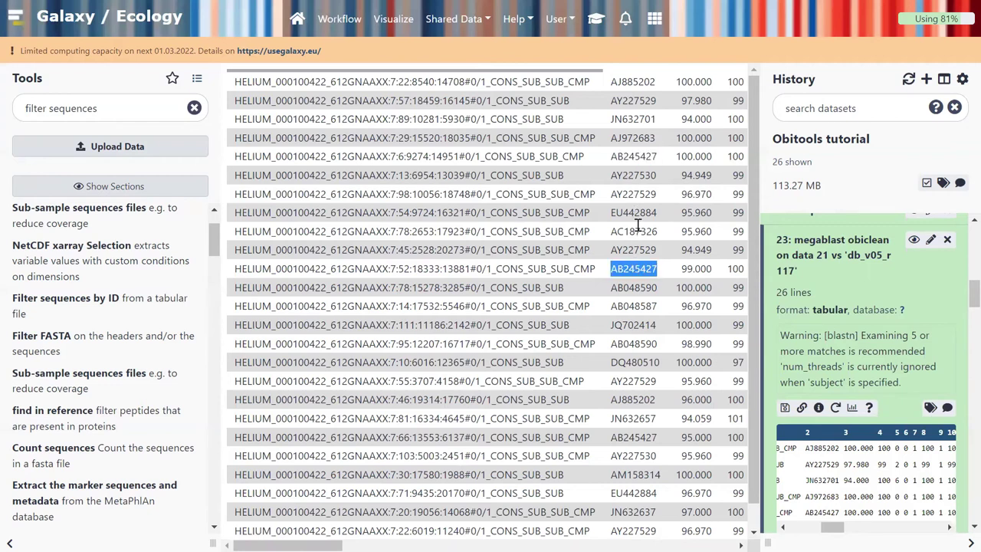
double_click(630, 158)
double_click(637, 270)
double_click(634, 156)
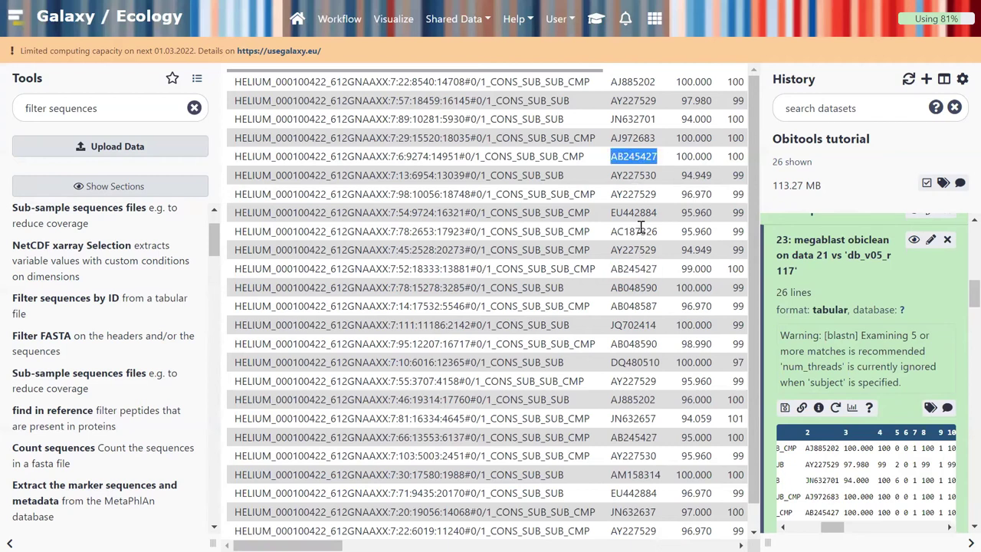
left_click(639, 269)
double_click(638, 269)
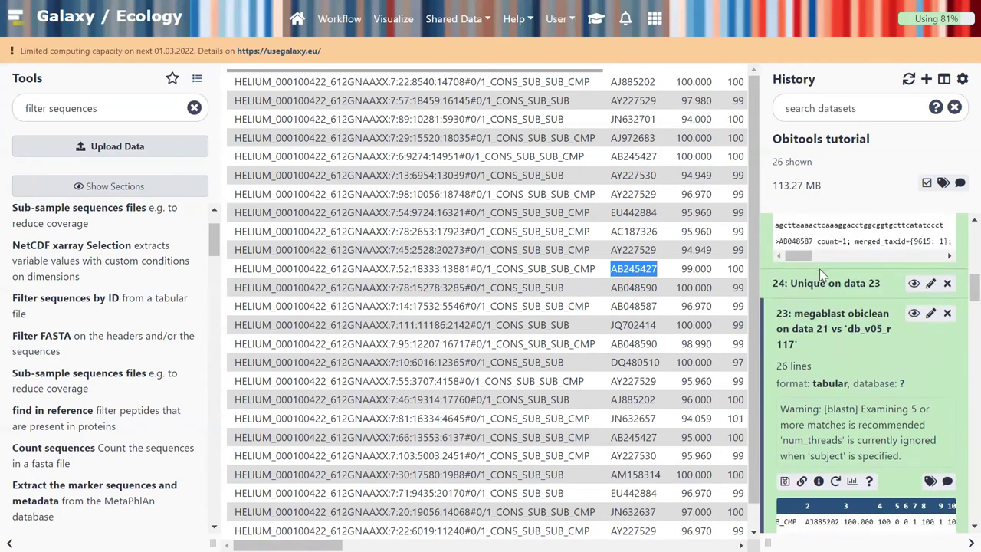
- Rerun the Unique tool from dataset 24 on megablast dataset 23, with advanced options shown and column start and end set to Column 2
left_click(820, 284)
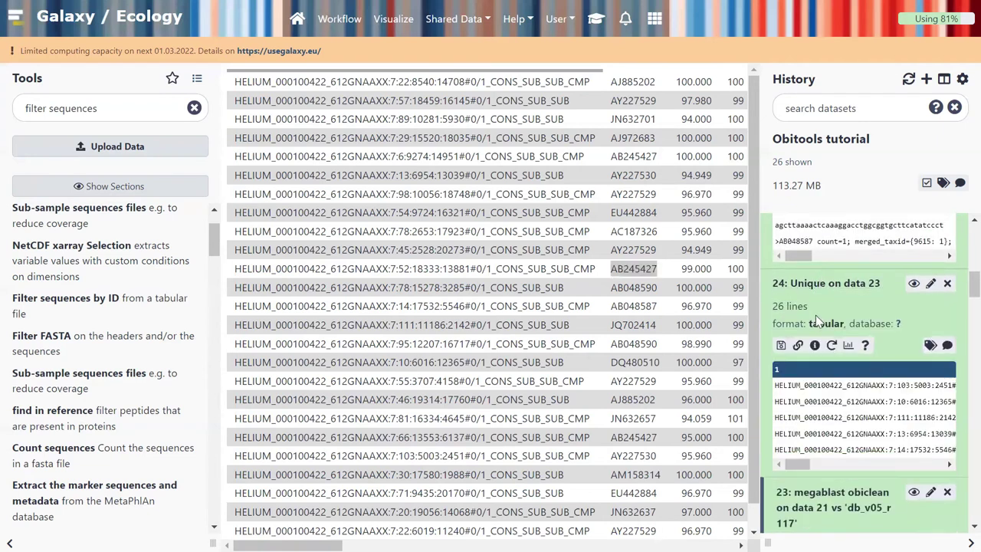
left_click(832, 346)
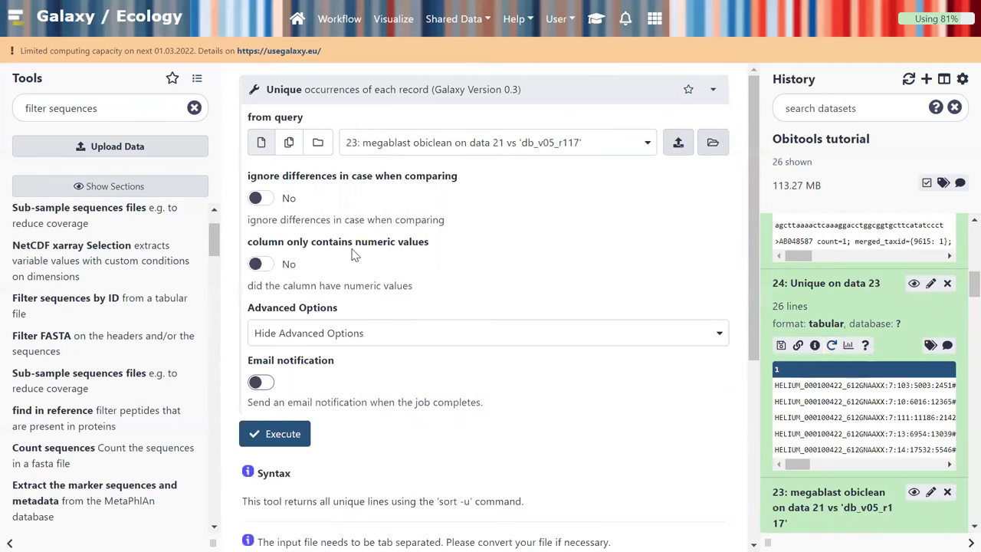
left_click(331, 335)
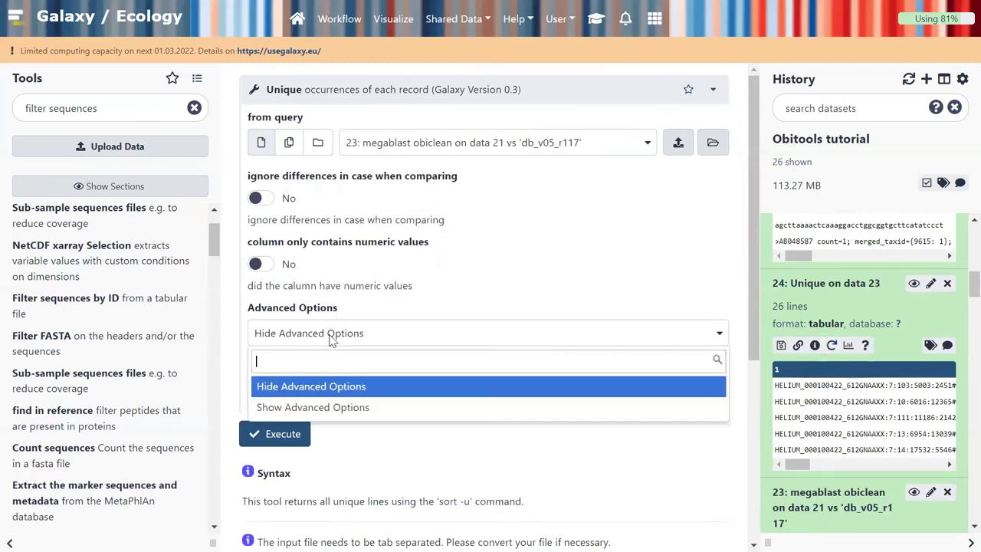
left_click(325, 406)
left_click(328, 391)
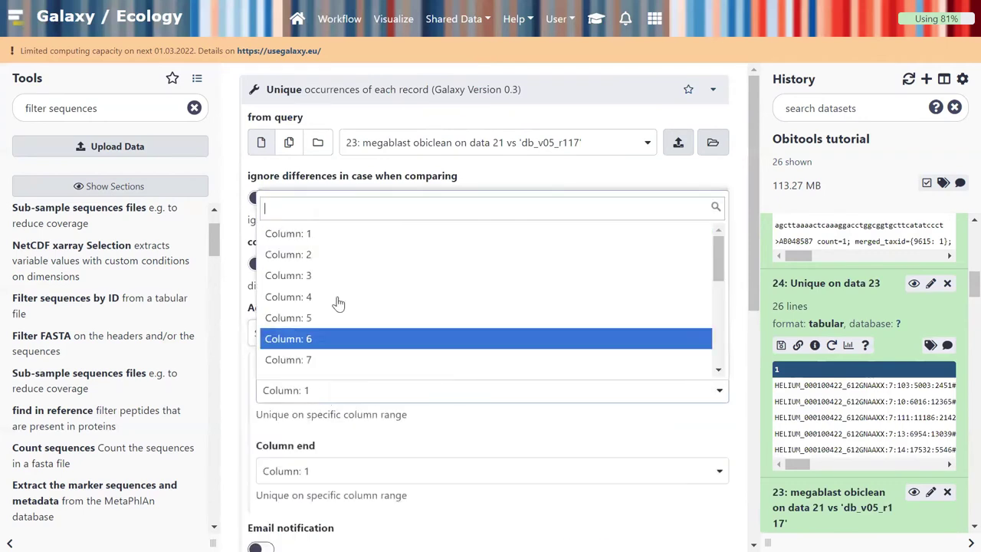
left_click(340, 254)
left_click(344, 470)
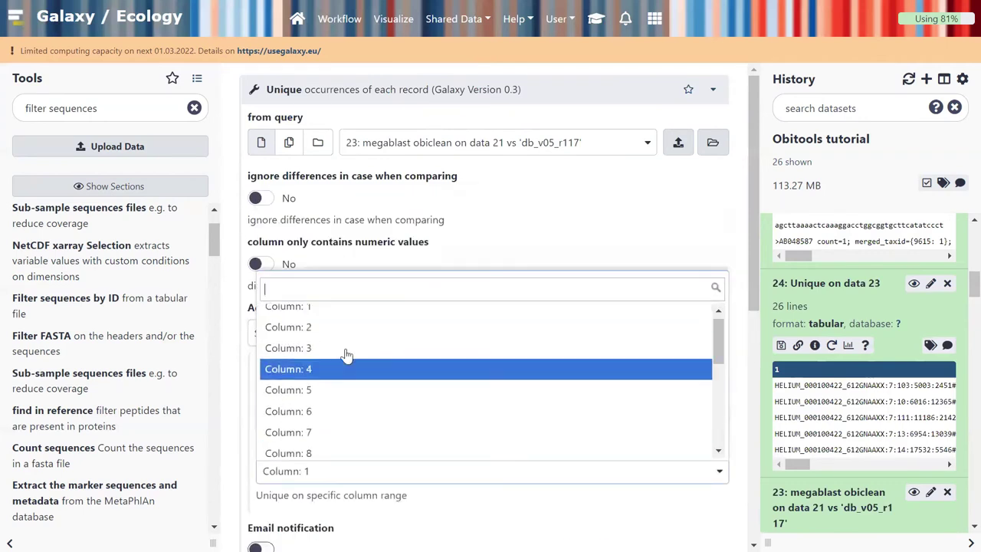
left_click(345, 326)
scroll(464, 265, "down", 3)
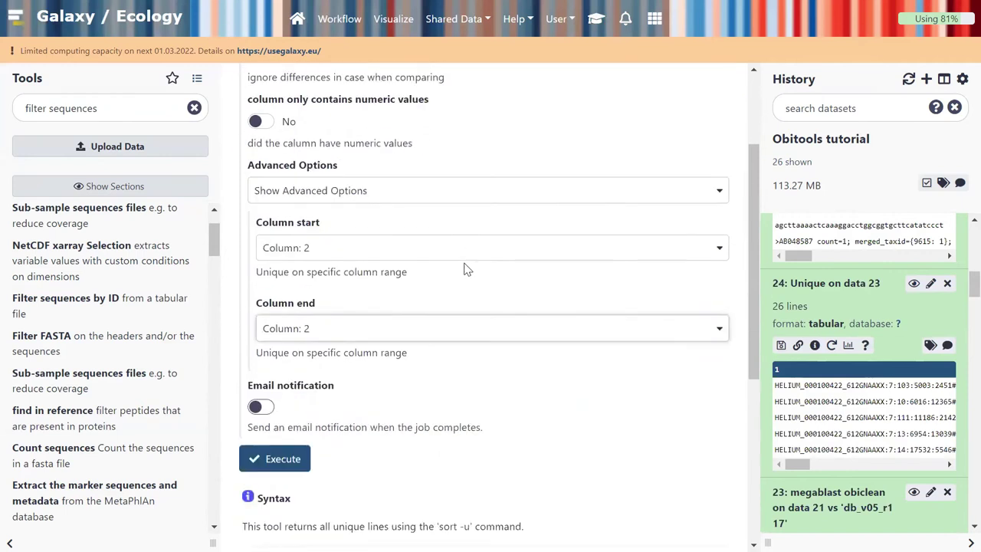
left_click(290, 425)
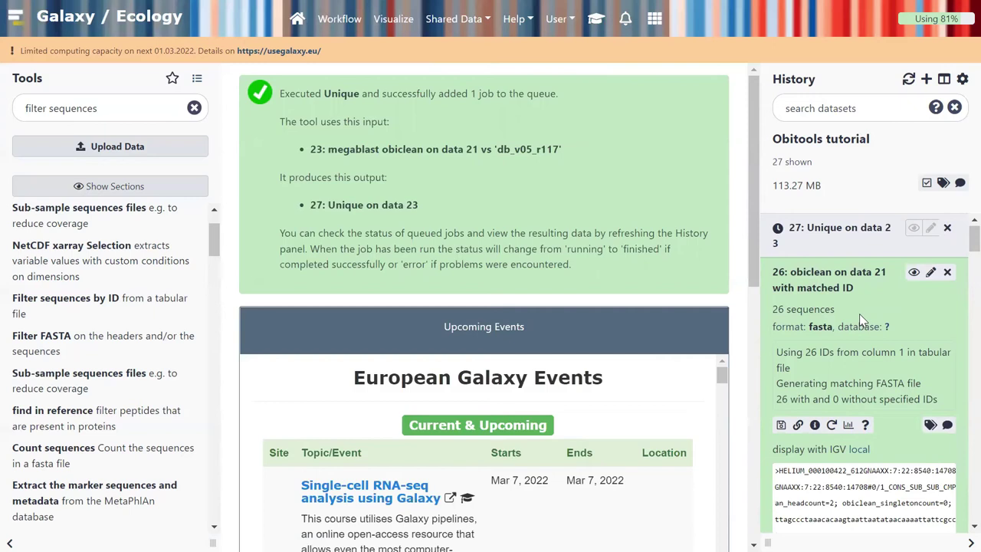
- Check the line count of "27: Unique on data 23" and collapse datasets 25, 26 and 27 in the history
left_click(829, 299)
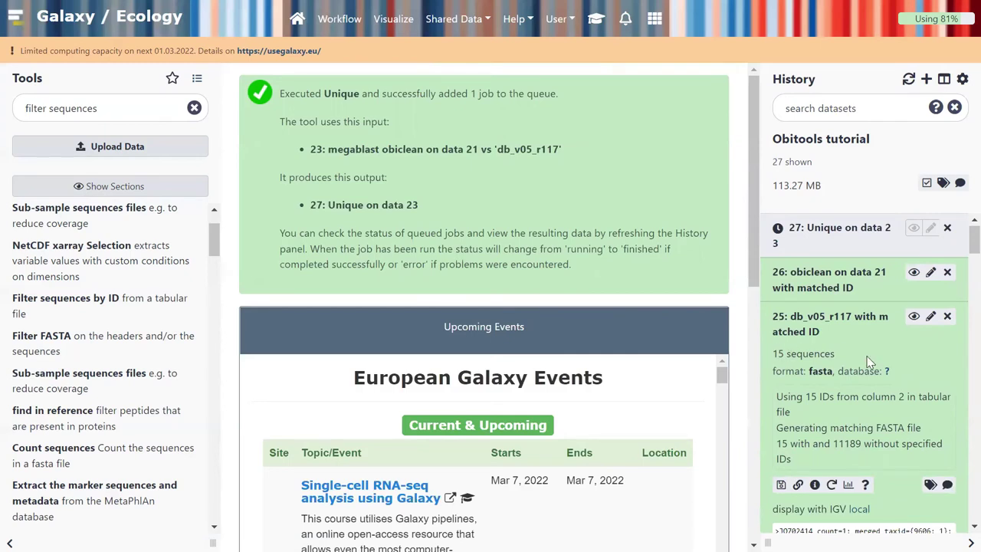
left_click(834, 287)
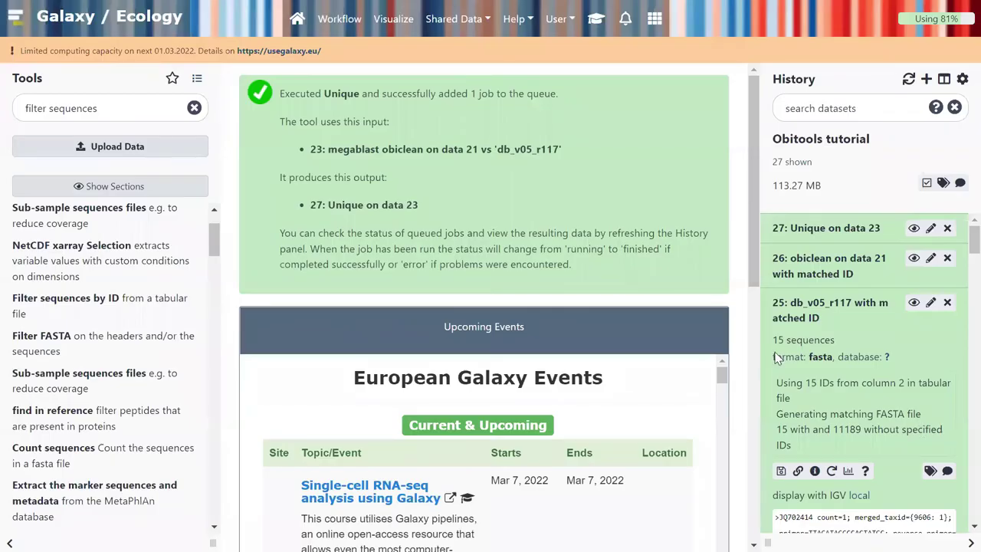
left_click(807, 228)
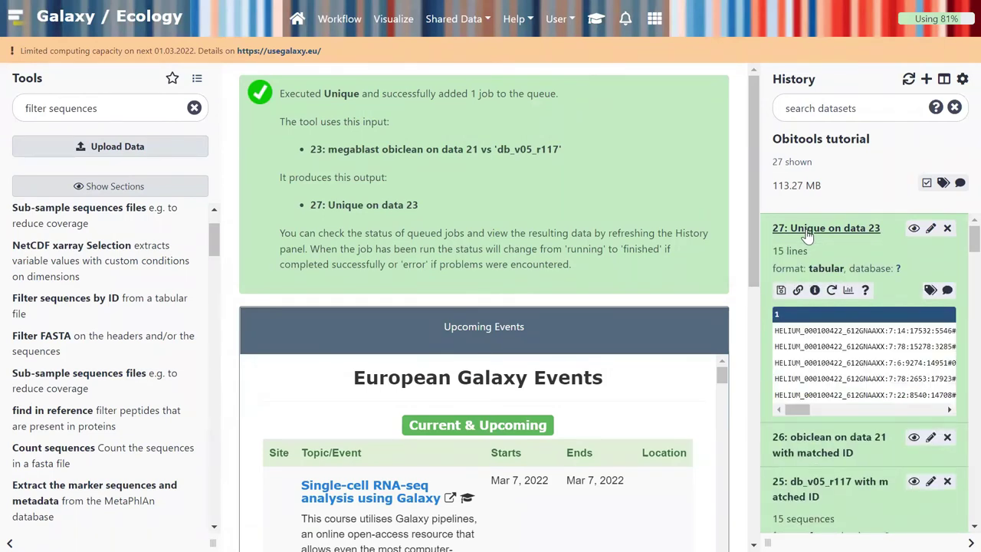
left_click(807, 230)
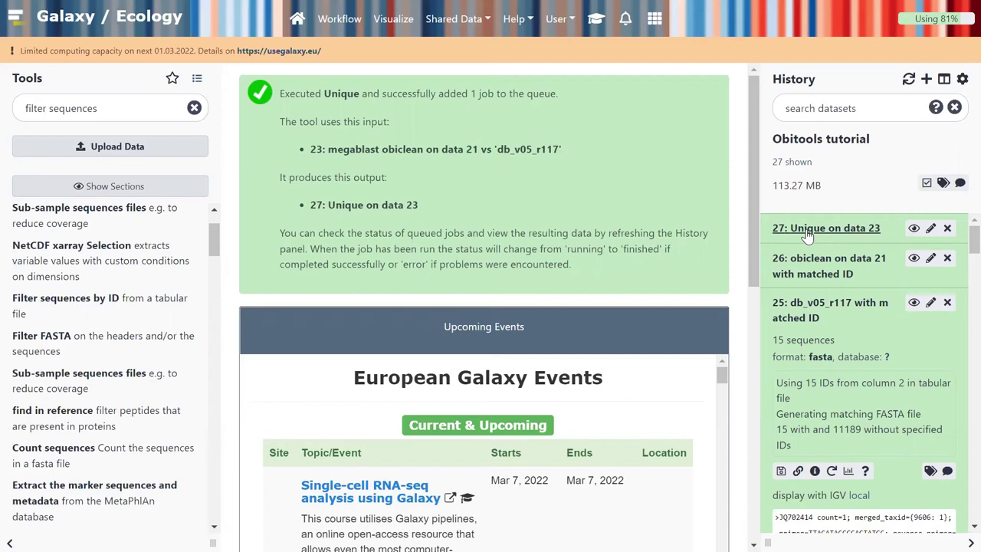
left_click(854, 308)
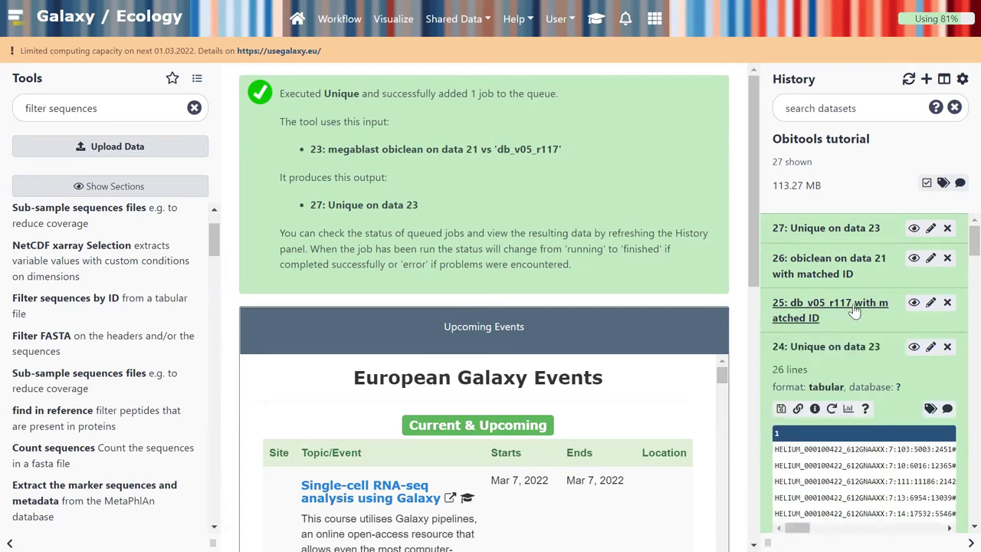
- Search the tools for "obitools" and open the obitab conversion tool
left_click(194, 108)
left_click(156, 108)
type("obitools")
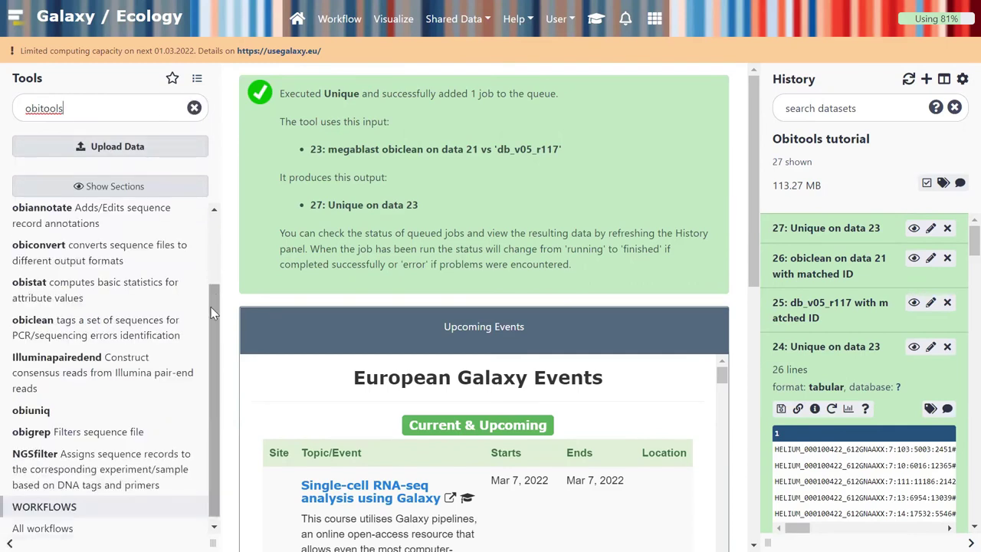
left_click_drag(213, 314, 205, 228)
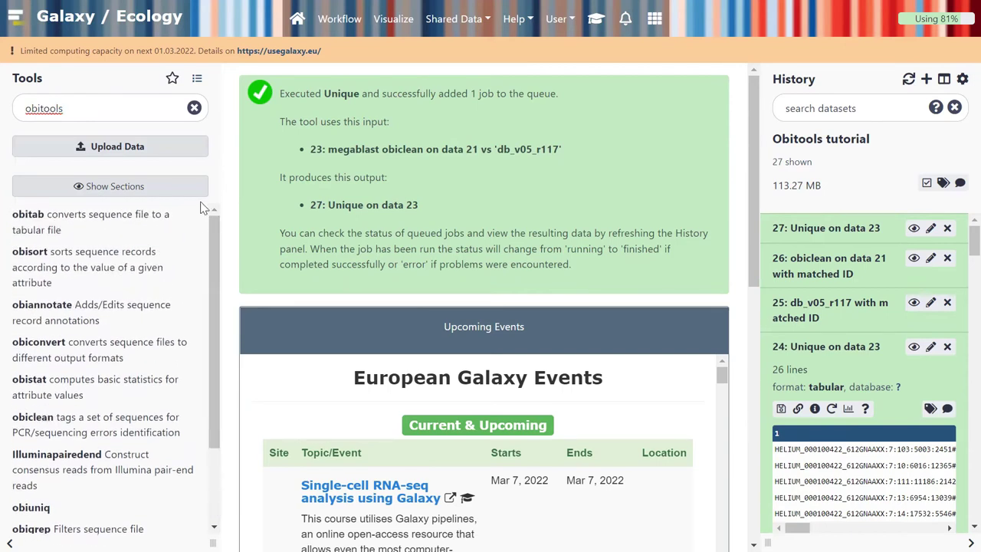
left_click(123, 221)
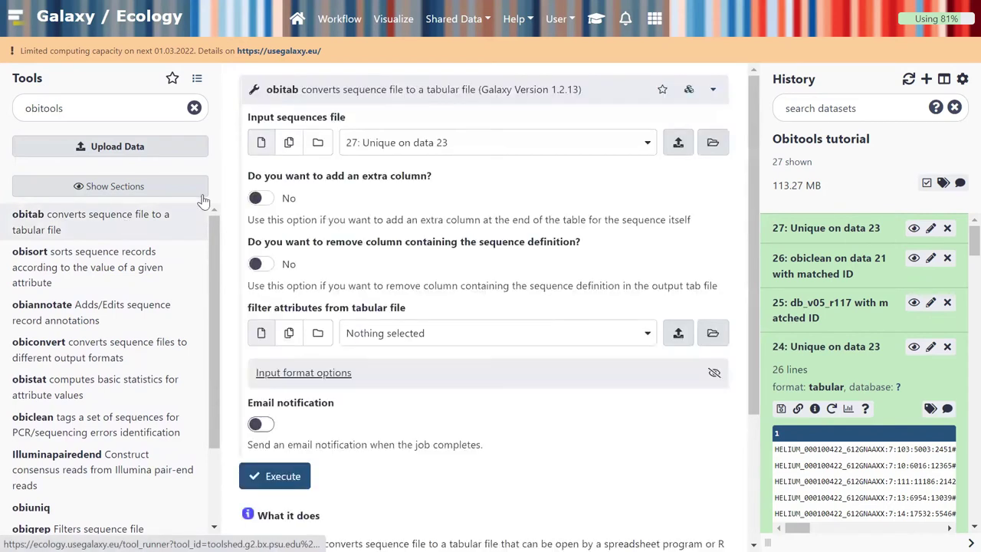
- Run obitab in batch mode on "26: obiclean on data 21 with matched ID" and "25: db_v05_r117 with matched ID"
left_click(289, 144)
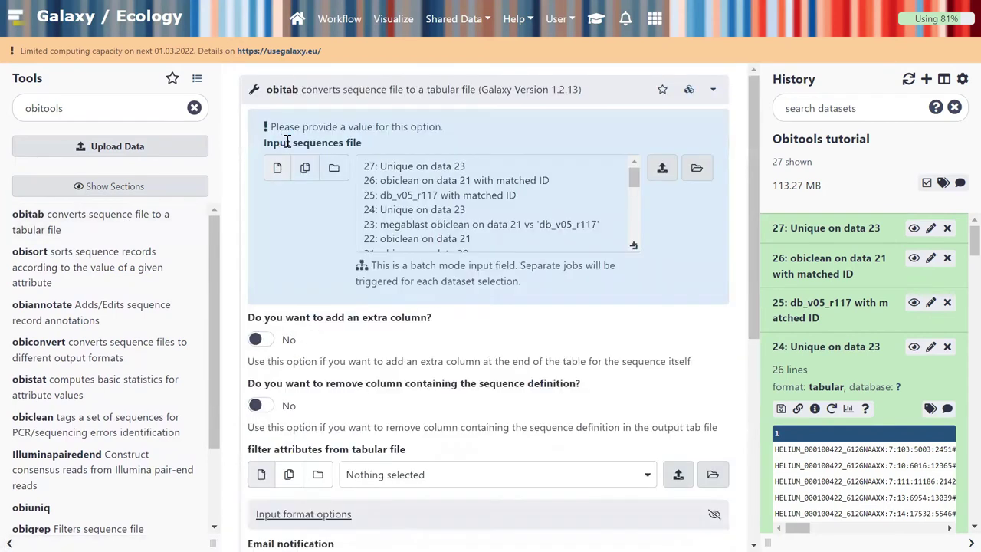
left_click(398, 182)
left_click(399, 195)
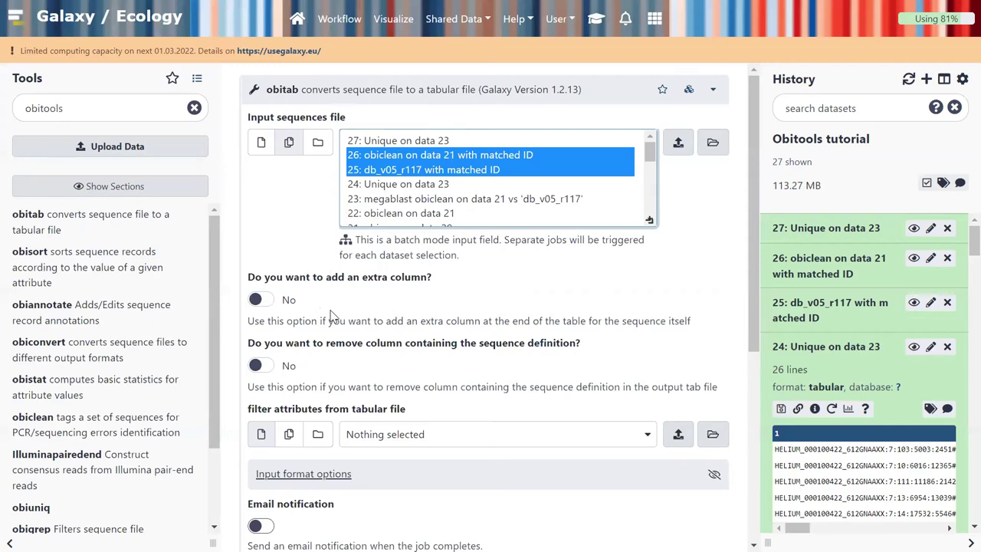
scroll(330, 309, "down", 2)
scroll(330, 309, "down", 2)
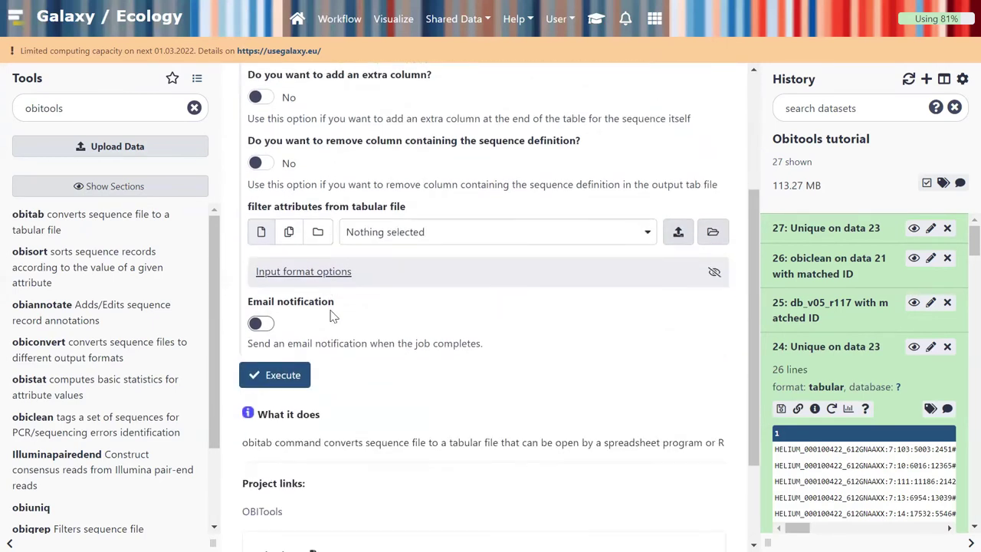
left_click(291, 382)
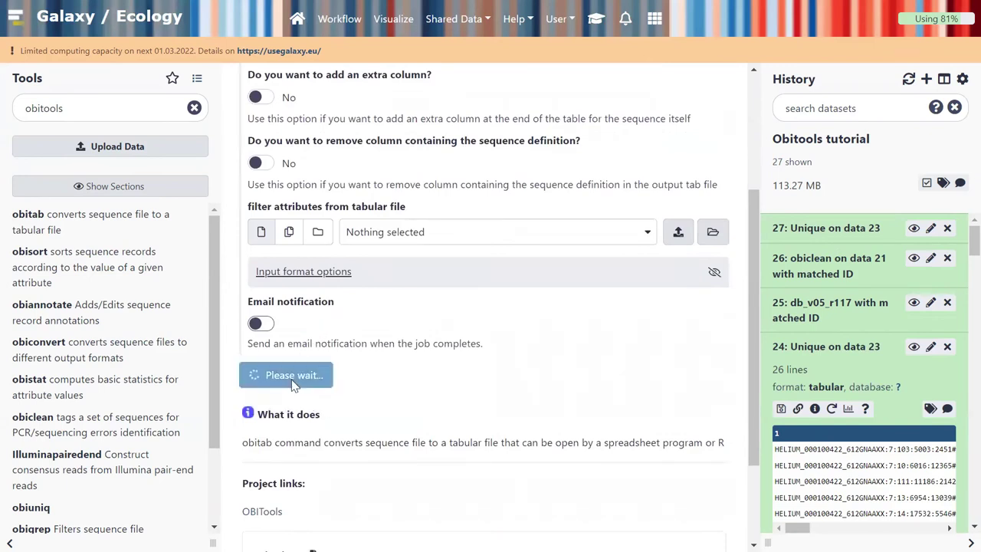
- Read the training material's obitab conversion section and the join parameters for creating the final synthesis as a tabular file
left_click(594, 21)
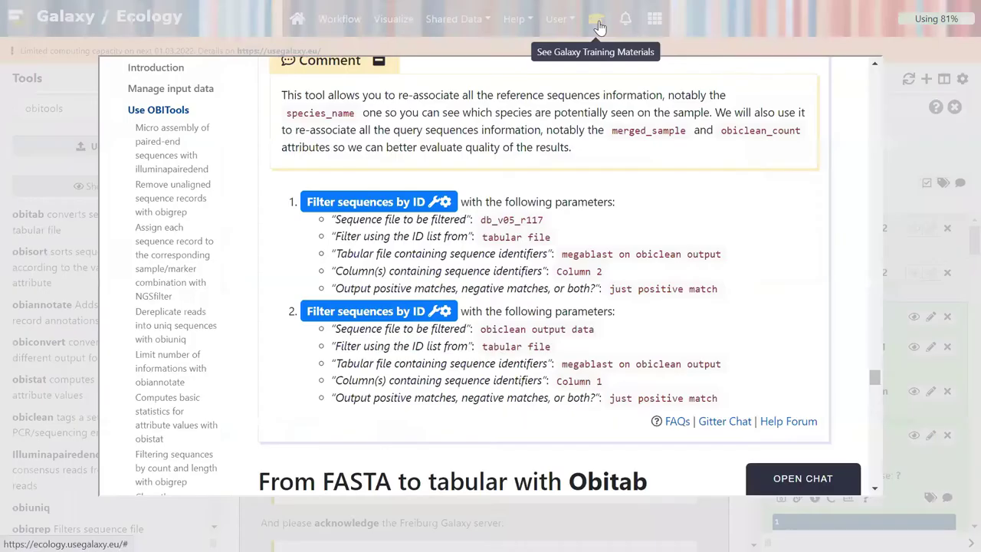
scroll(600, 245, "down", 4)
scroll(600, 245, "down", 3)
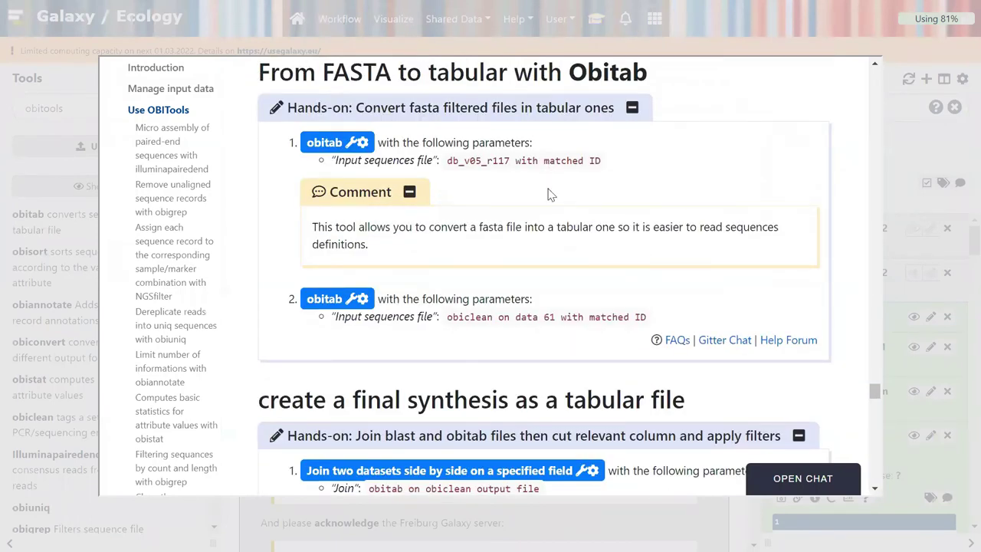
scroll(576, 322, "down", 1)
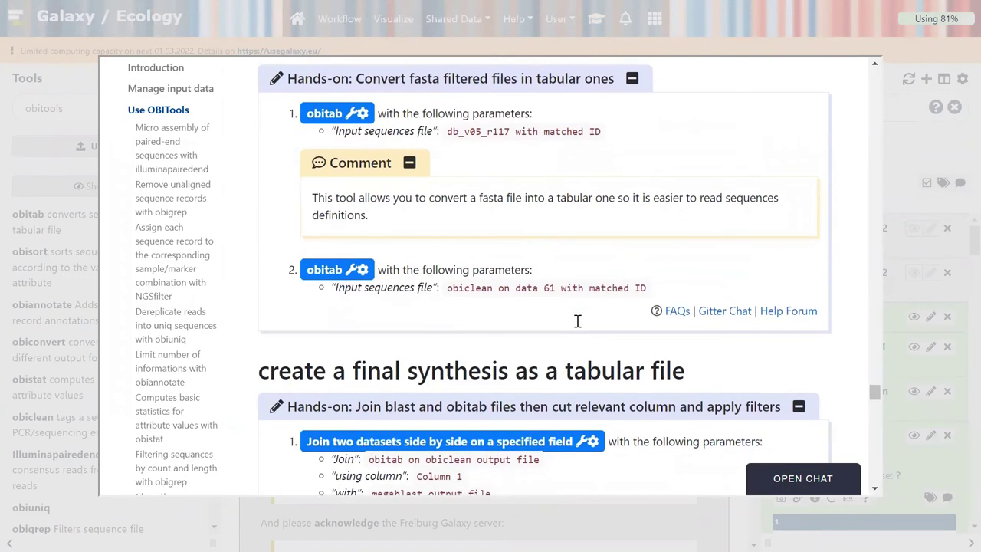
scroll(577, 323, "down", 3)
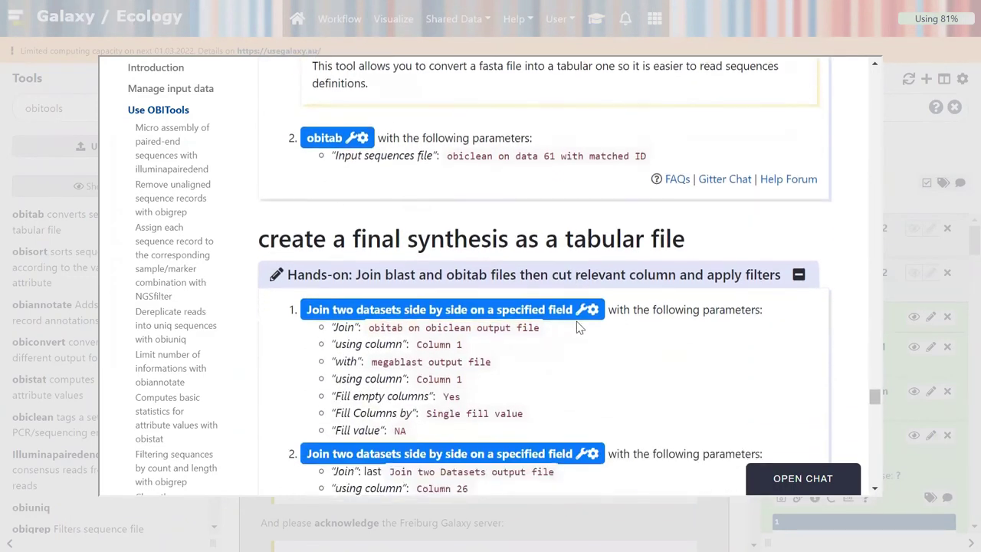
scroll(578, 325, "down", 2)
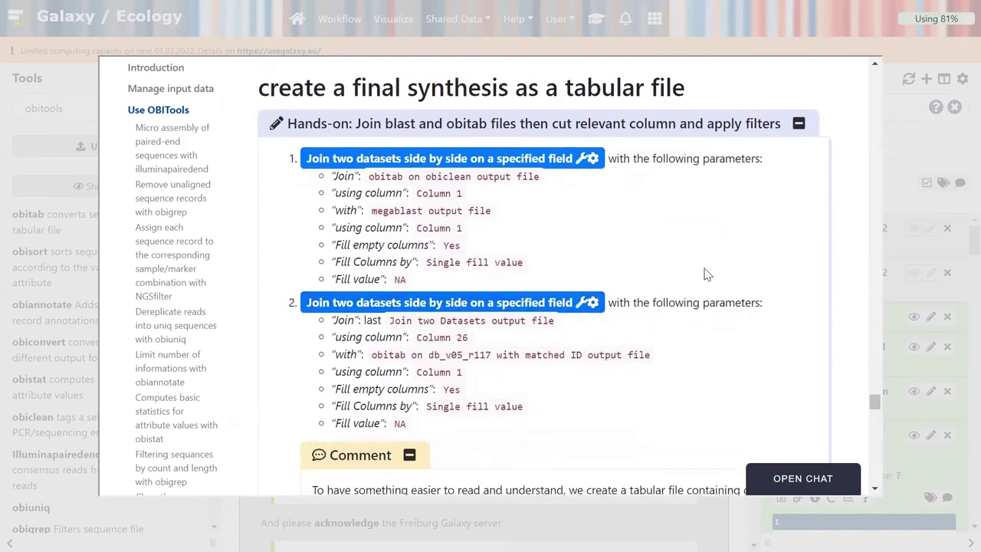
left_click(895, 181)
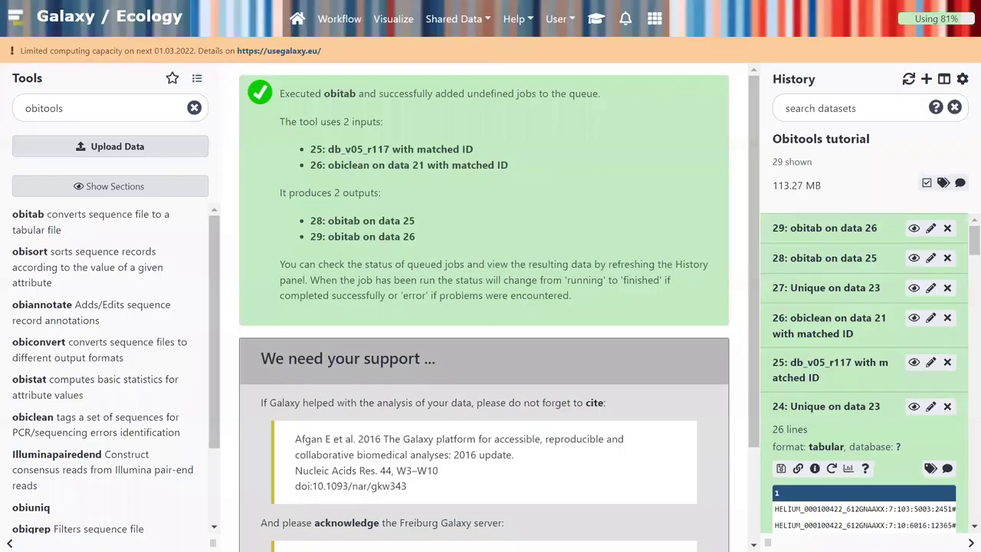
- View "28: obitab on data 25" and "29: obitab on data 26" side by side in the Scratchbook and examine their columns
left_click(835, 259)
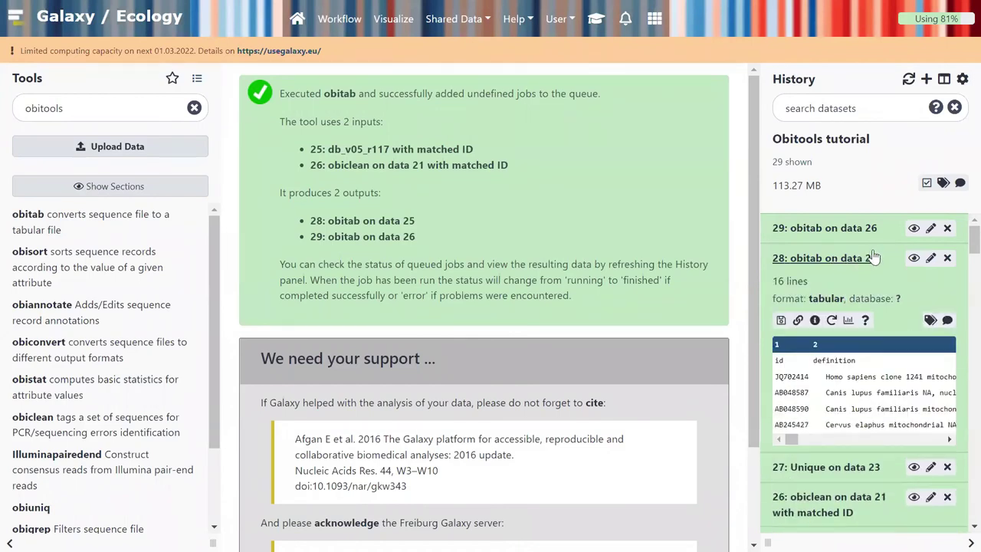
left_click(914, 259)
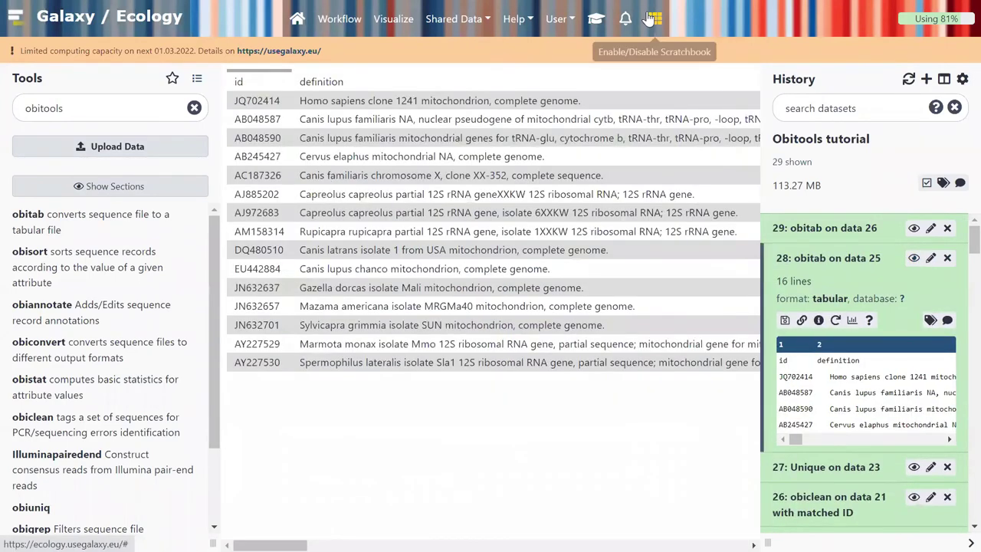
left_click(913, 257)
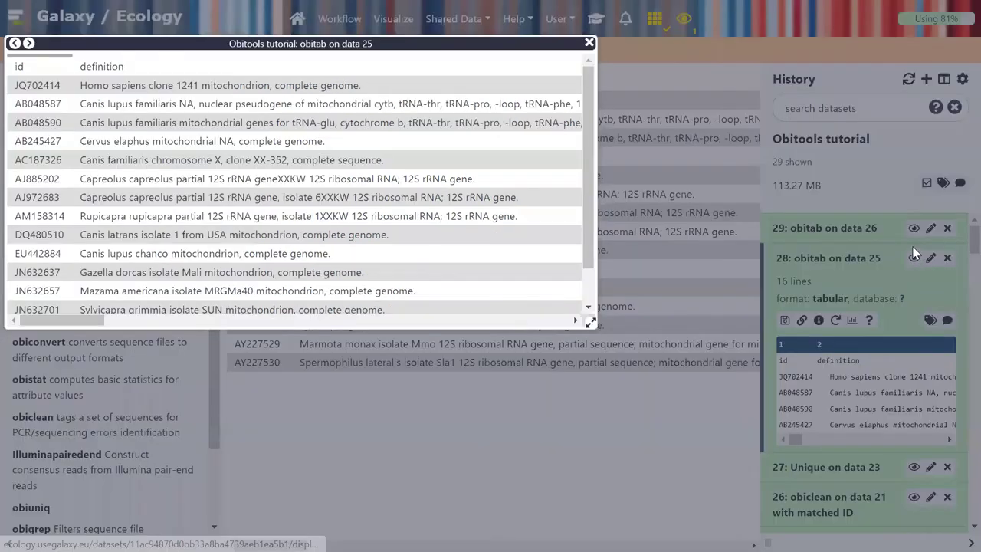
left_click(911, 228)
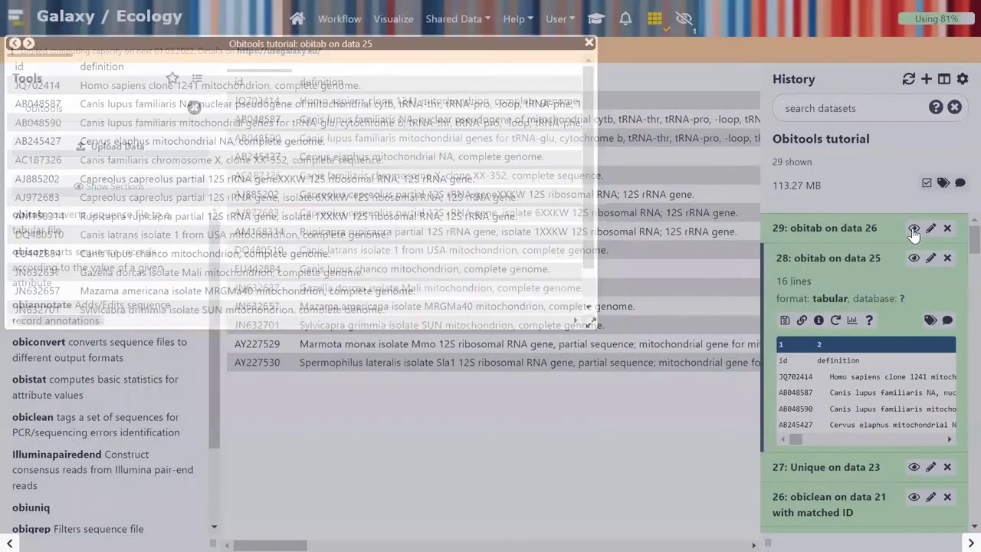
scroll(759, 199, "right", 10)
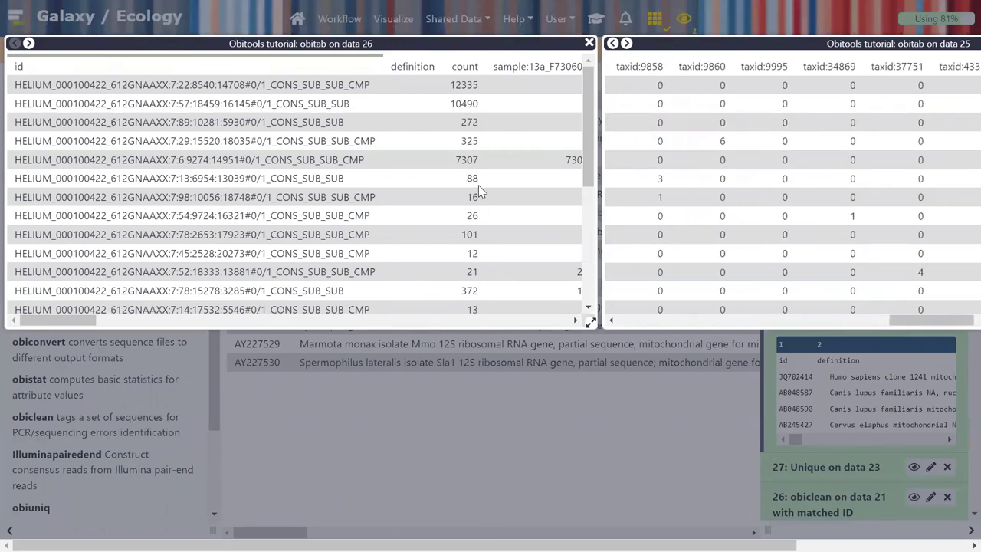
scroll(478, 185, "right", 15)
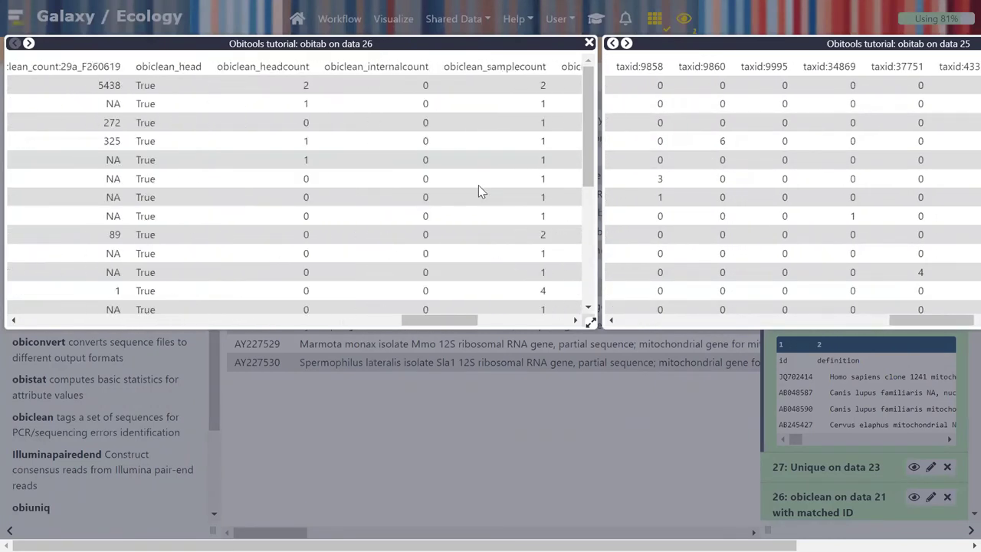
scroll(478, 184, "right", 5)
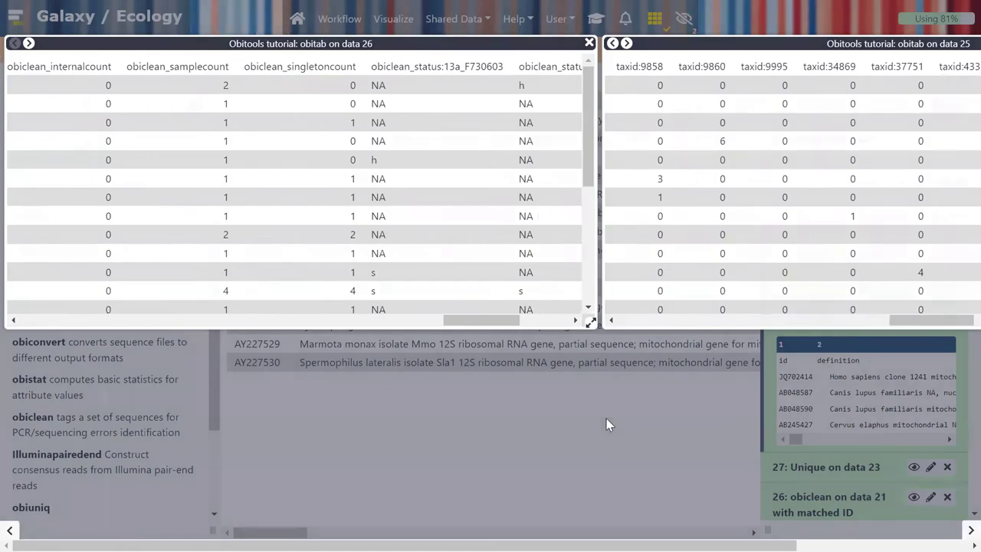
left_click(606, 418)
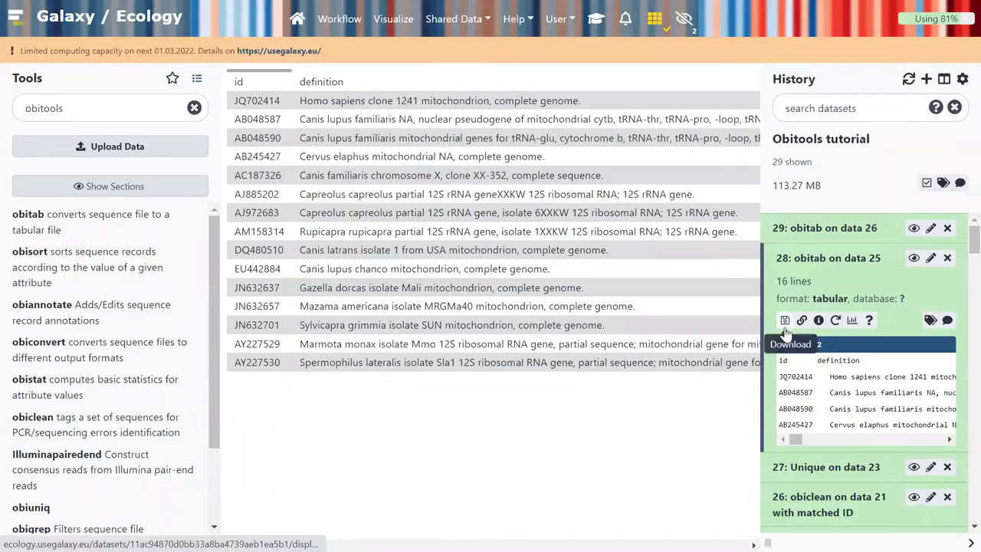
- Search the tools for "join two" and open the Join two Datasets side by side on a specified field tool
left_click(123, 111)
key("ctrl+a")
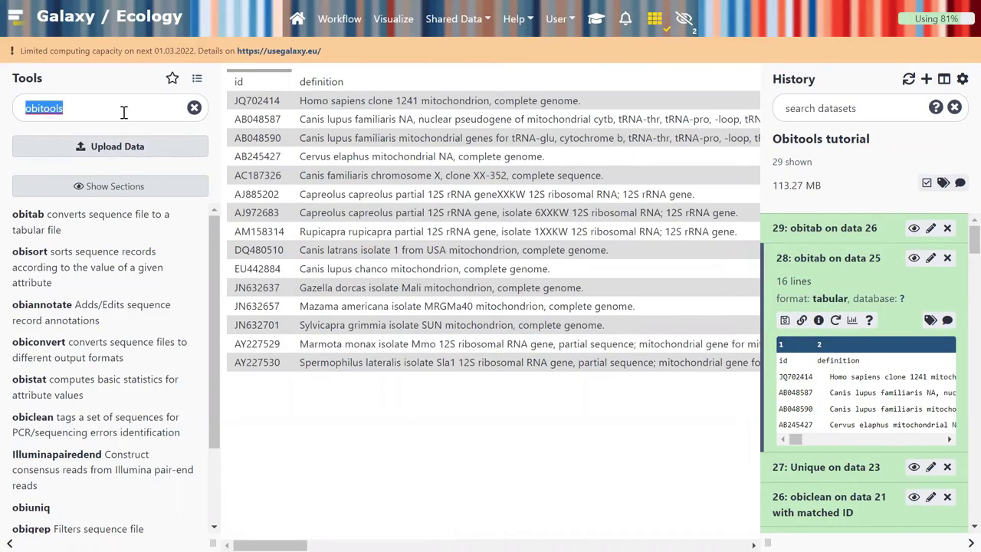
type("join two")
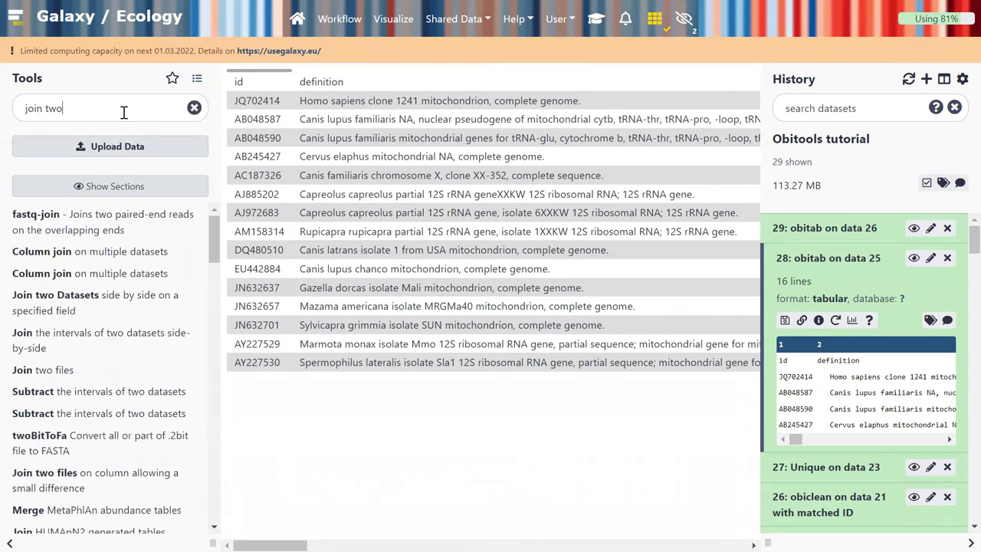
left_click(141, 298)
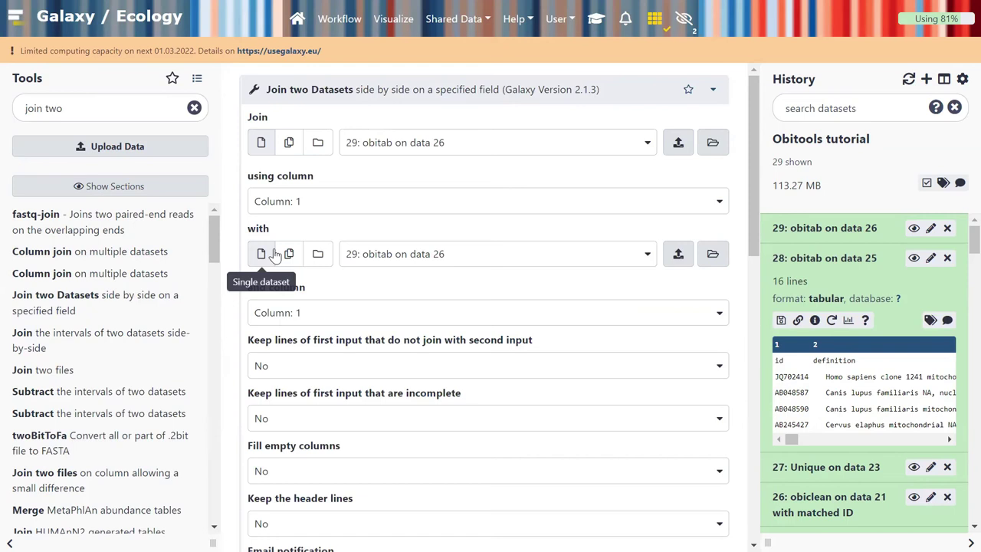
- Select "29: obitab on data 26" as the dataset to join and "28: obitab on data 25" as the one to join with
left_click(376, 144)
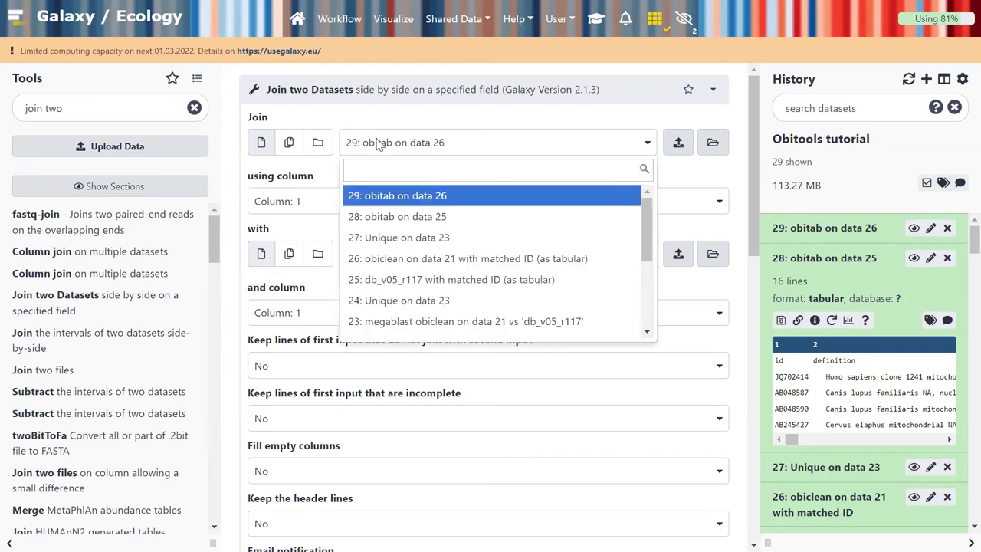
left_click(402, 217)
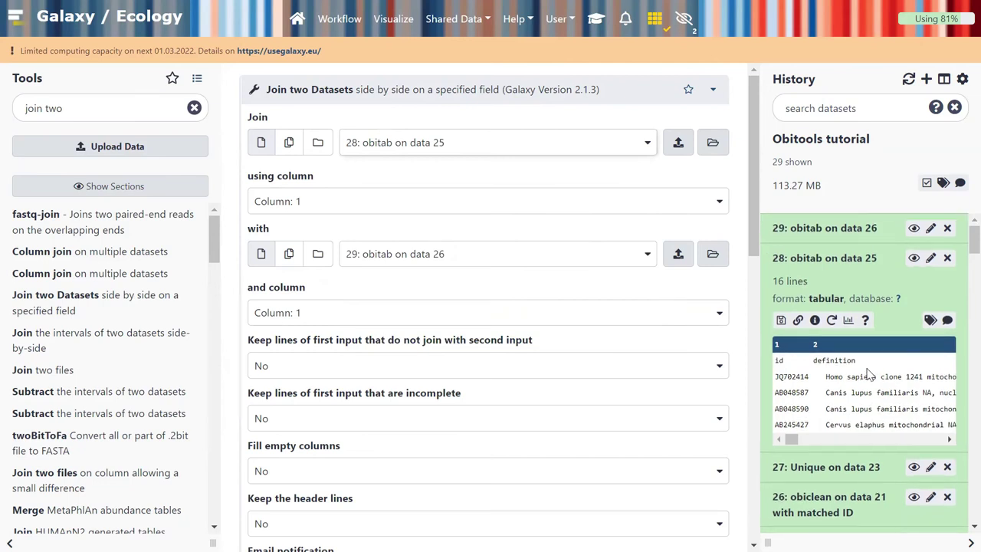
left_click(442, 145)
left_click(441, 193)
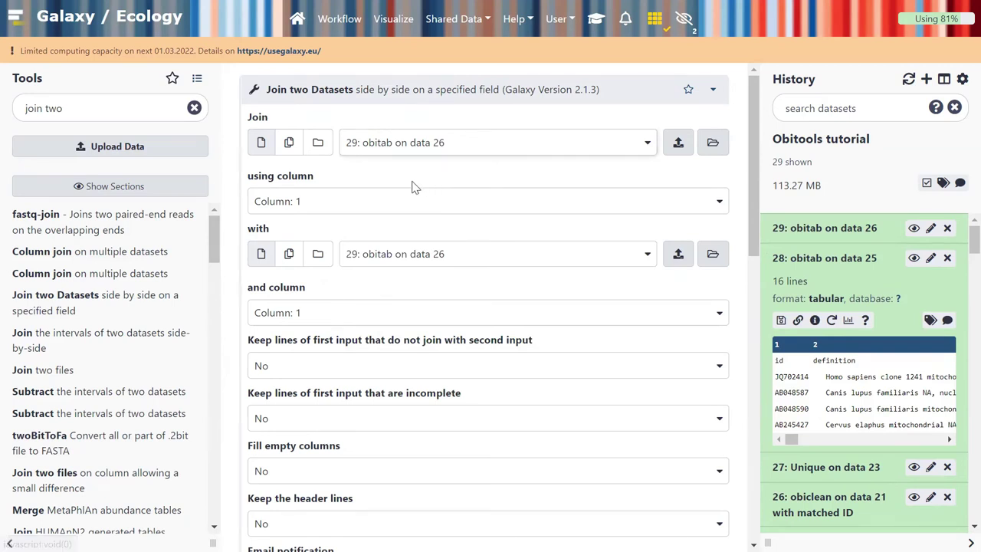
left_click(410, 260)
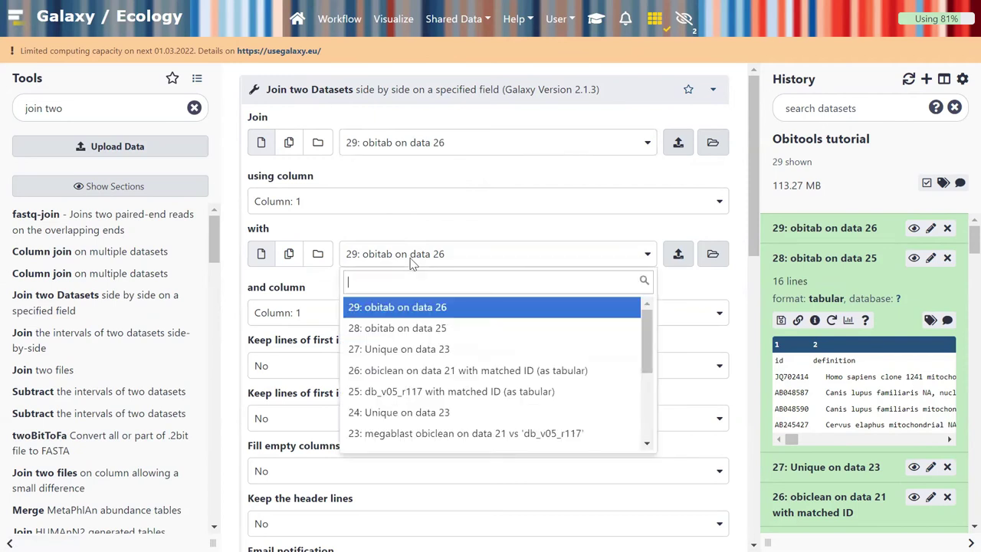
left_click(414, 330)
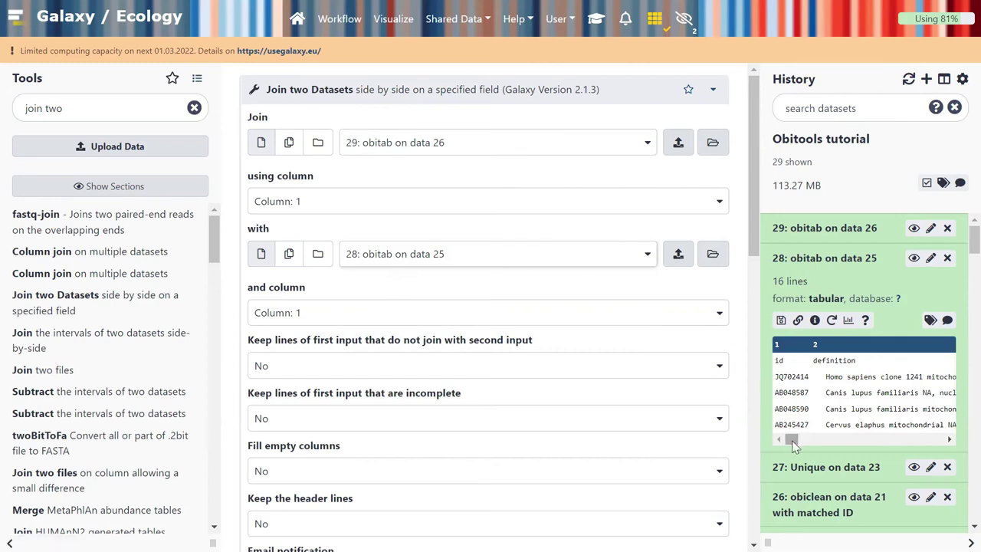
- Consult the tutorial's first join parameters and set the dataset to join with to "23: megablast obiclean on data 21 vs 'db_v05_r117'"
left_click(805, 229)
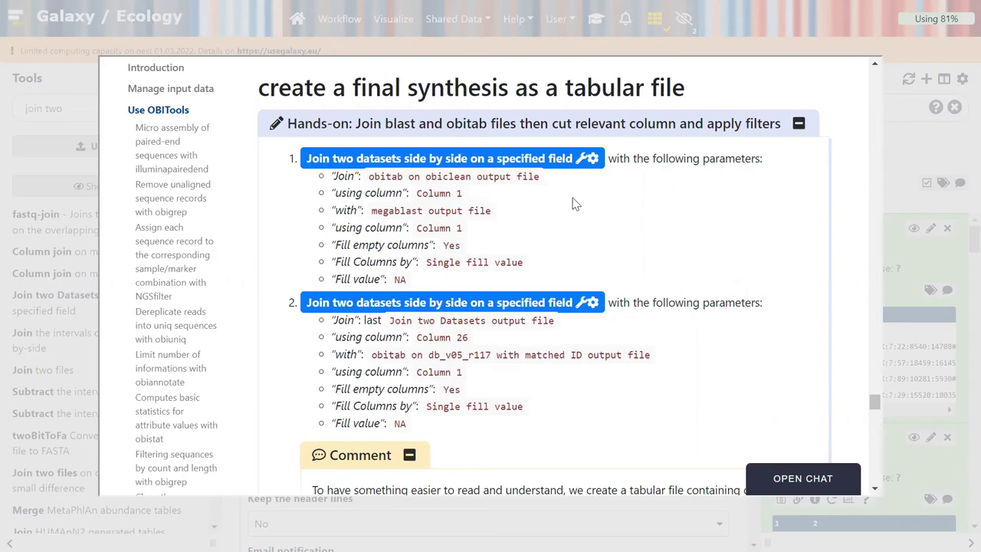
left_click(911, 161)
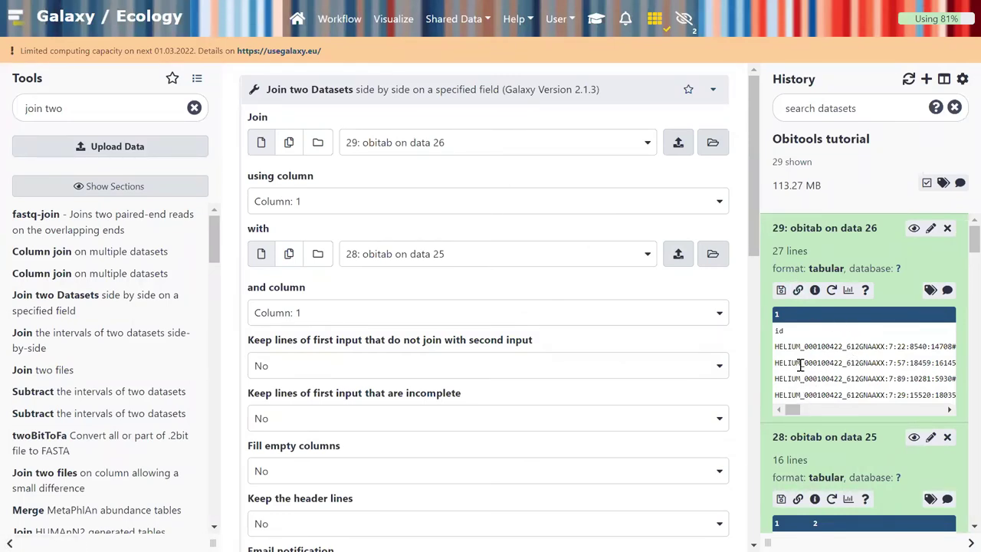
left_click(501, 253)
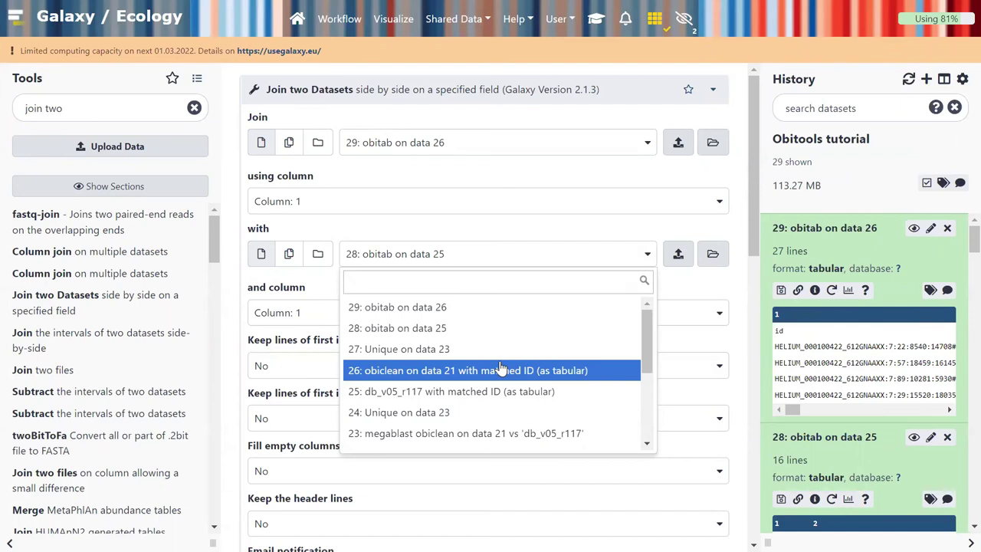
left_click(481, 433)
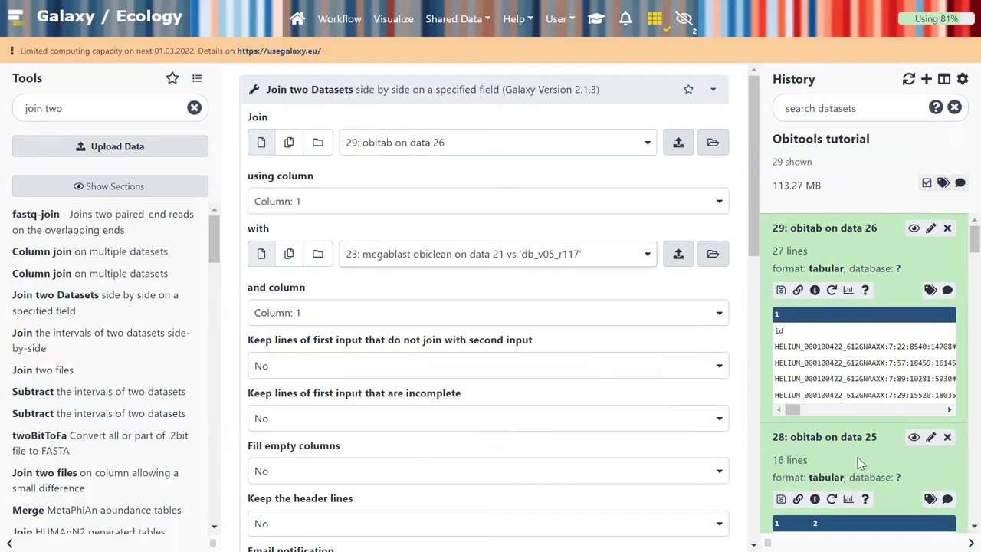
- Check the megablast dataset 23 preview in the history against the tutorial's column parameters for the first join
scroll(860, 463, "down", 10)
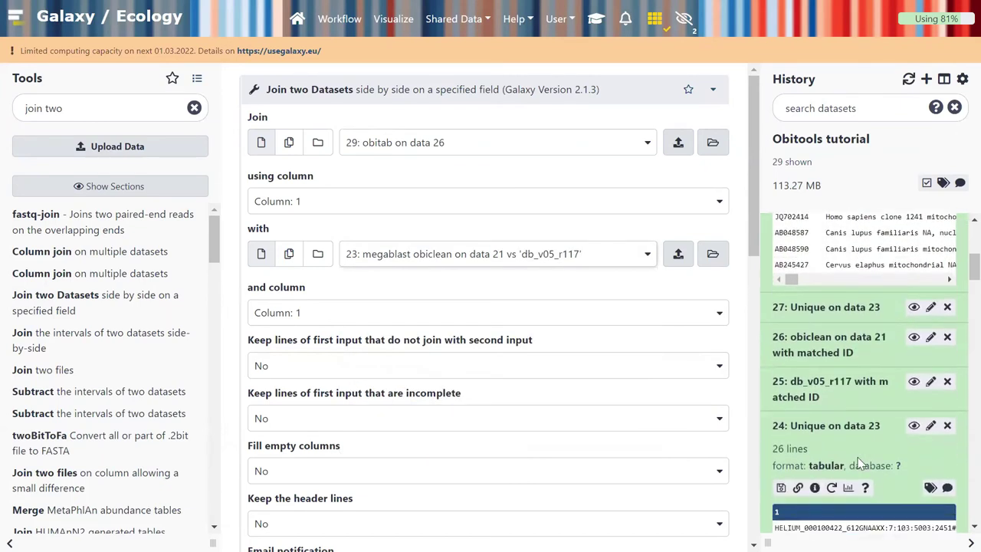
scroll(860, 462, "down", 6)
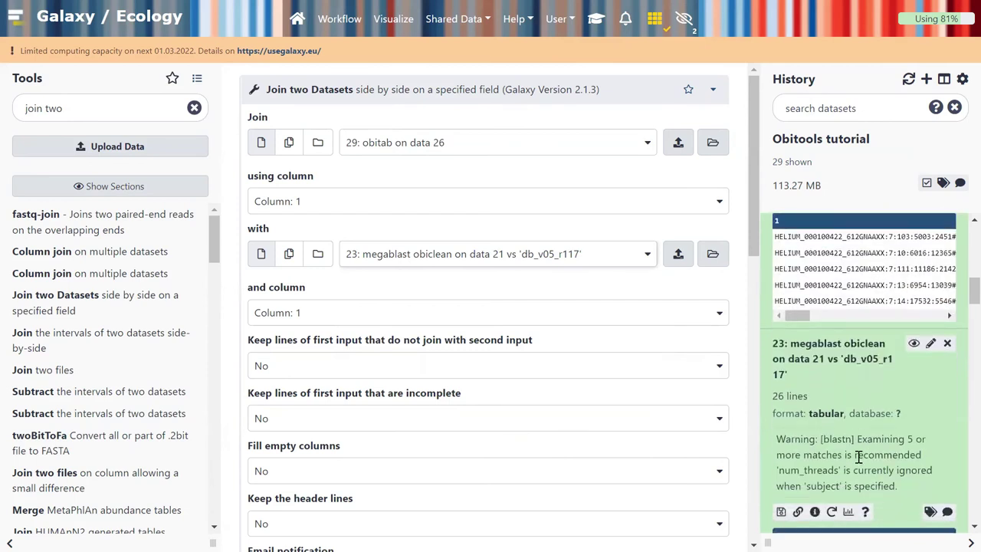
scroll(858, 456, "down", 3)
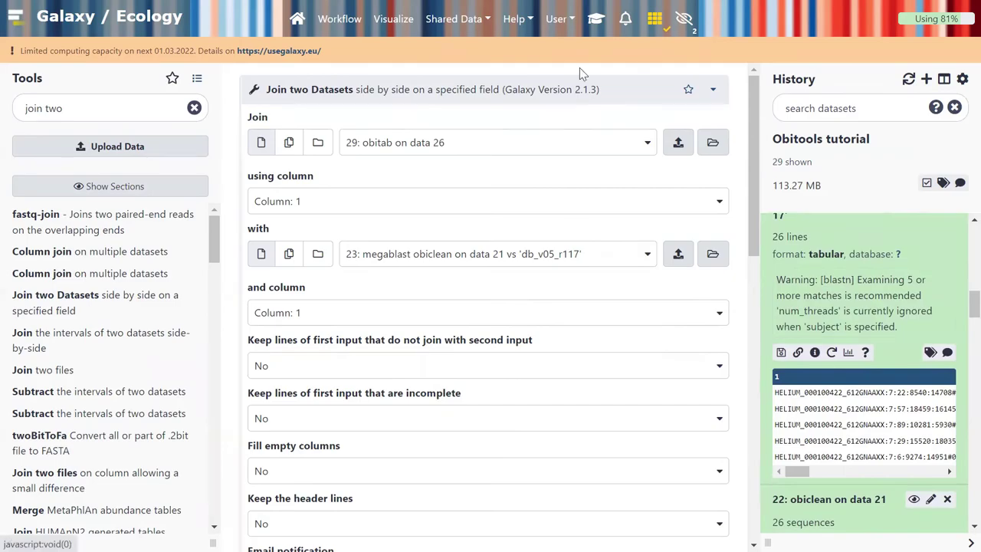
left_click(595, 19)
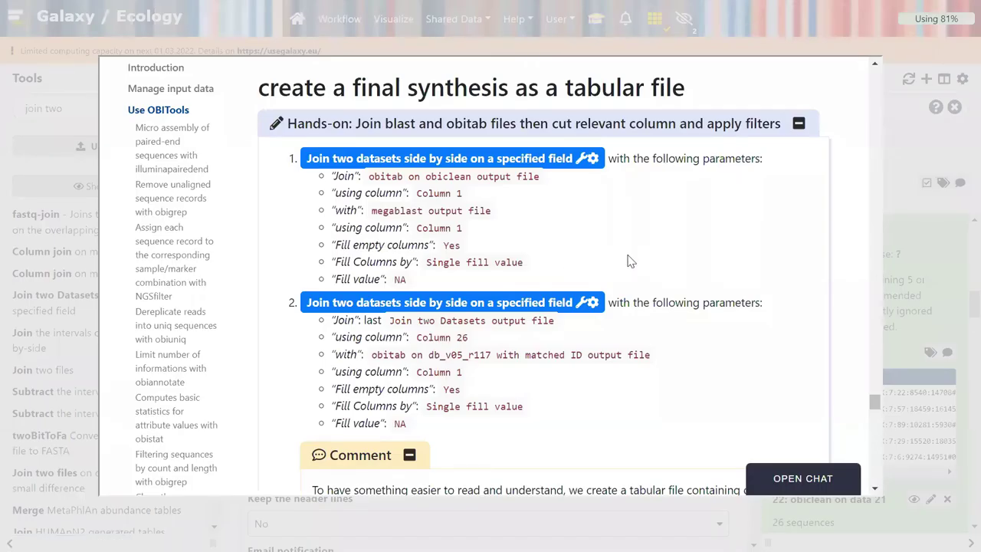
left_click(911, 157)
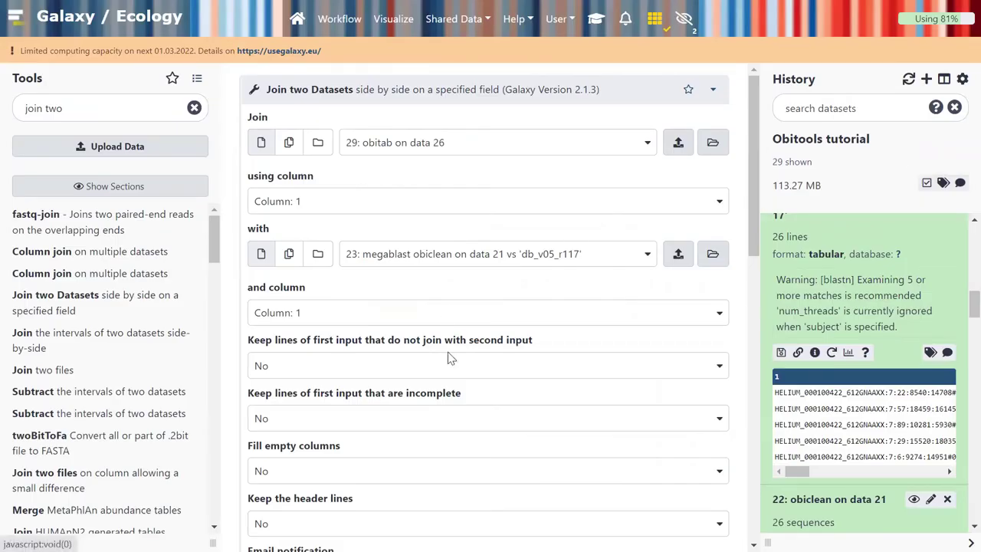
- Following the tutorial, fill empty columns in the join using a single fill value of "NA"
scroll(451, 369, "down", 1)
scroll(451, 368, "down", 4)
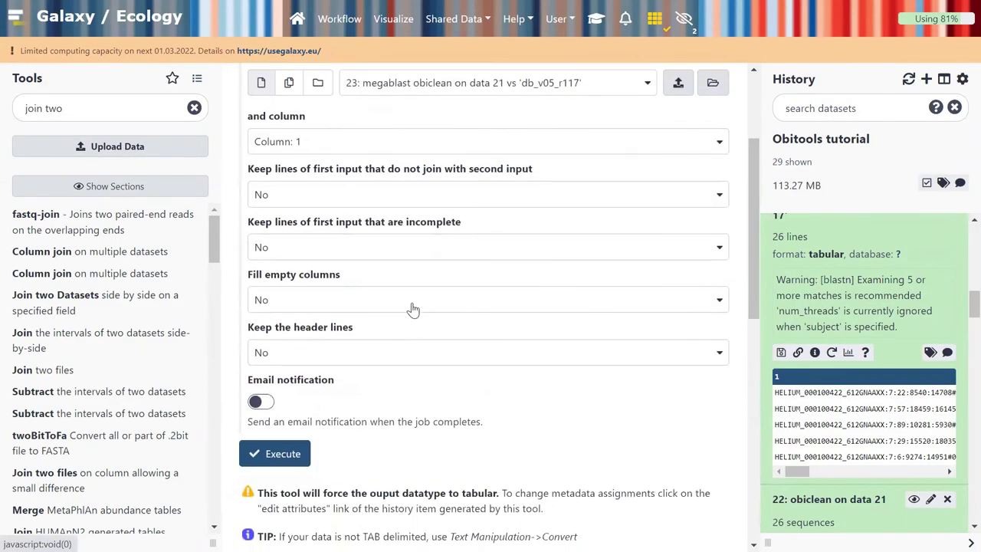
left_click(413, 301)
left_click(378, 376)
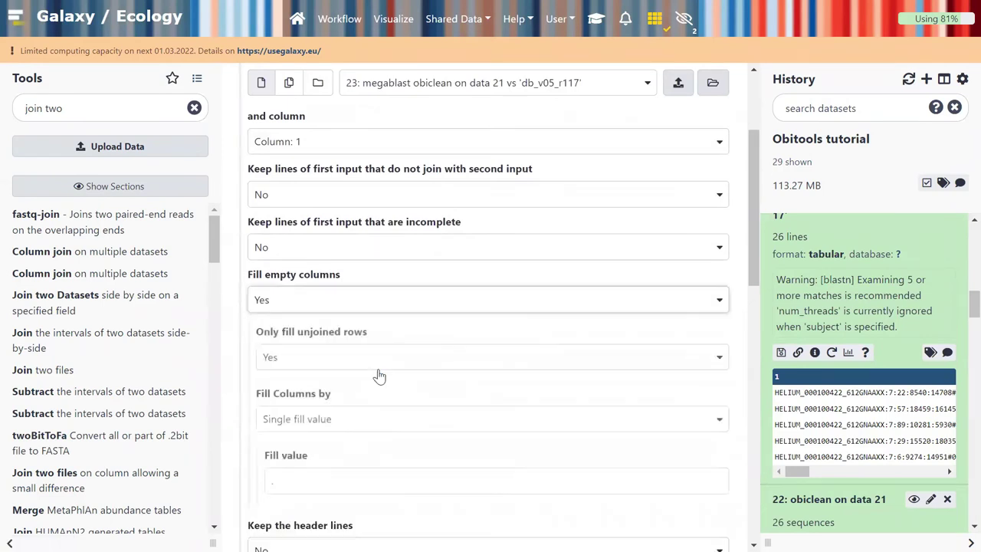
scroll(378, 376, "down", 1)
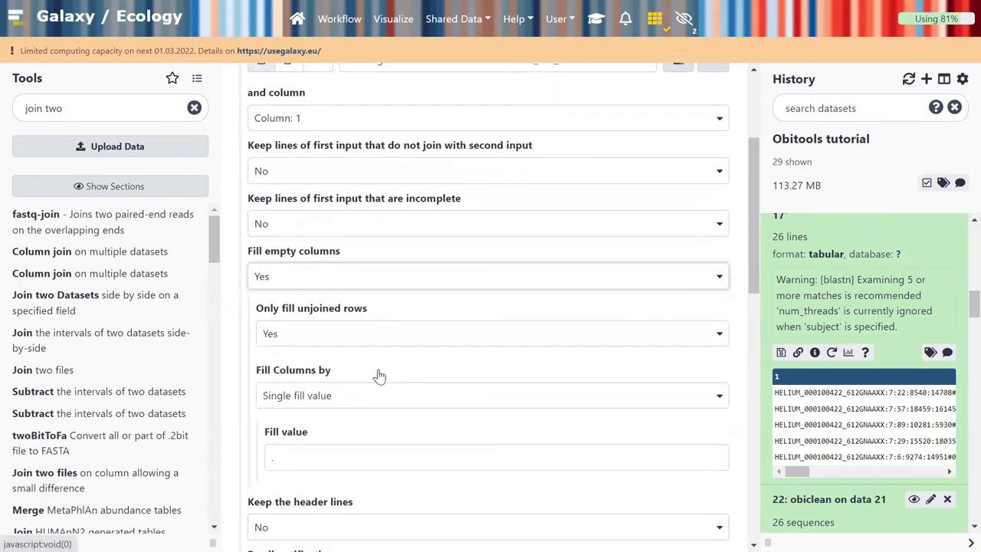
left_click(594, 23)
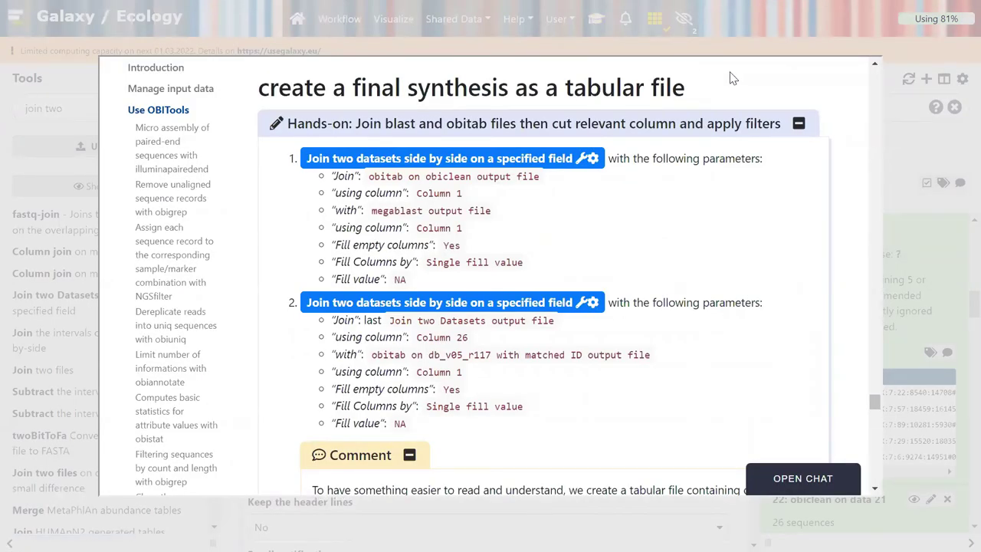
left_click(761, 12)
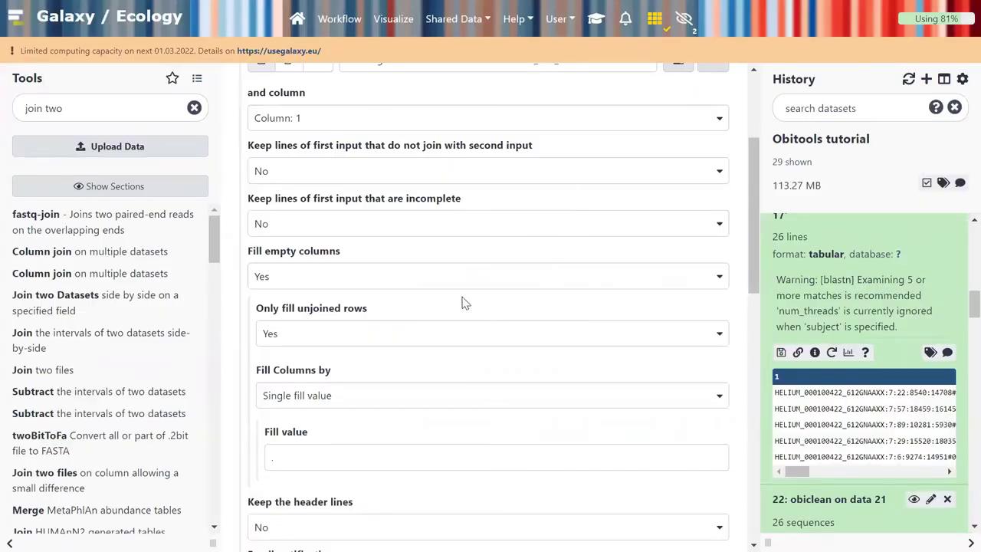
scroll(462, 314, "down", 3)
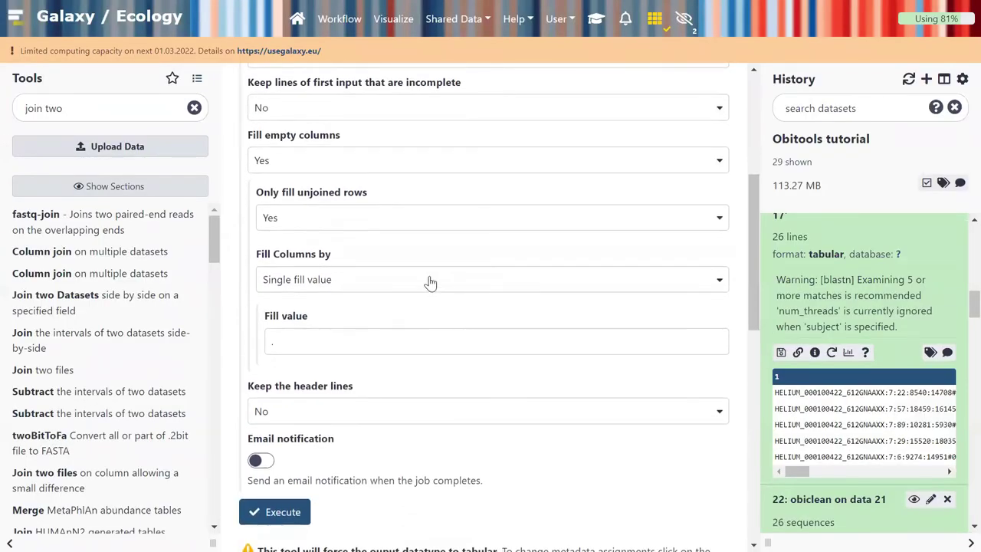
left_click(409, 345)
type("NA")
- Compare the history previews of obitab dataset 29 and megablast dataset 23 to check the columns used for the join
scroll(843, 322, "up", 3)
scroll(849, 304, "up", 10)
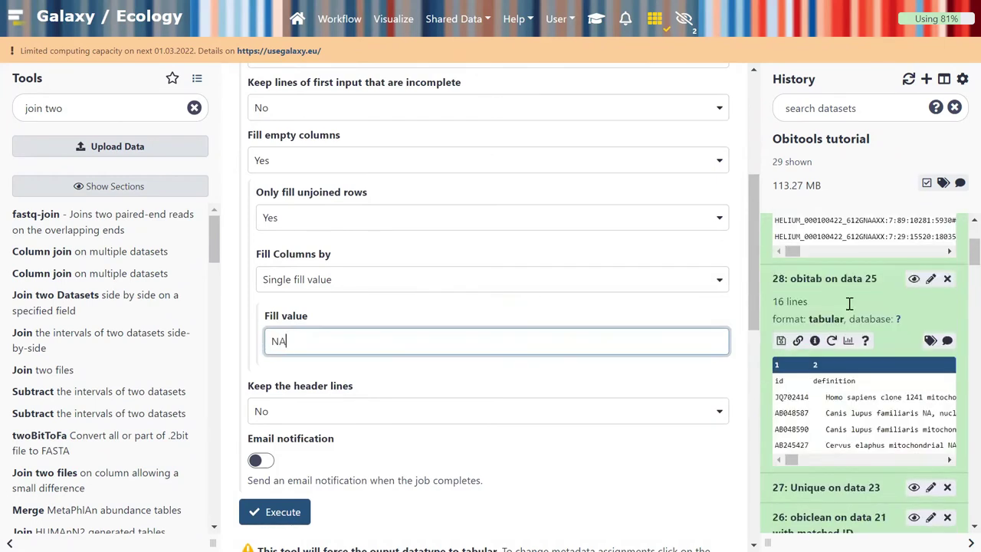
left_click_drag(794, 412, 822, 412)
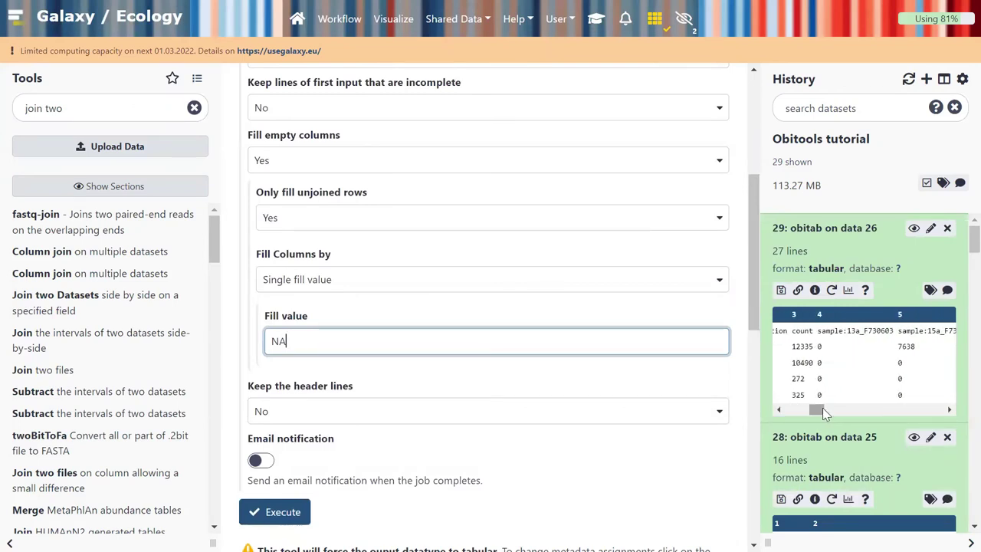
scroll(841, 416, "down", 5)
scroll(840, 415, "down", 5)
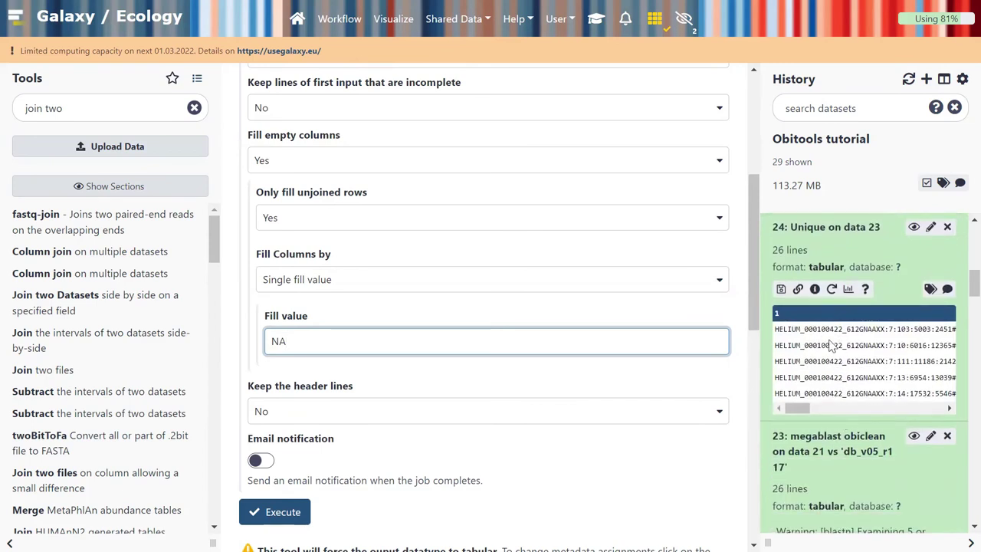
scroll(831, 347, "up", 1)
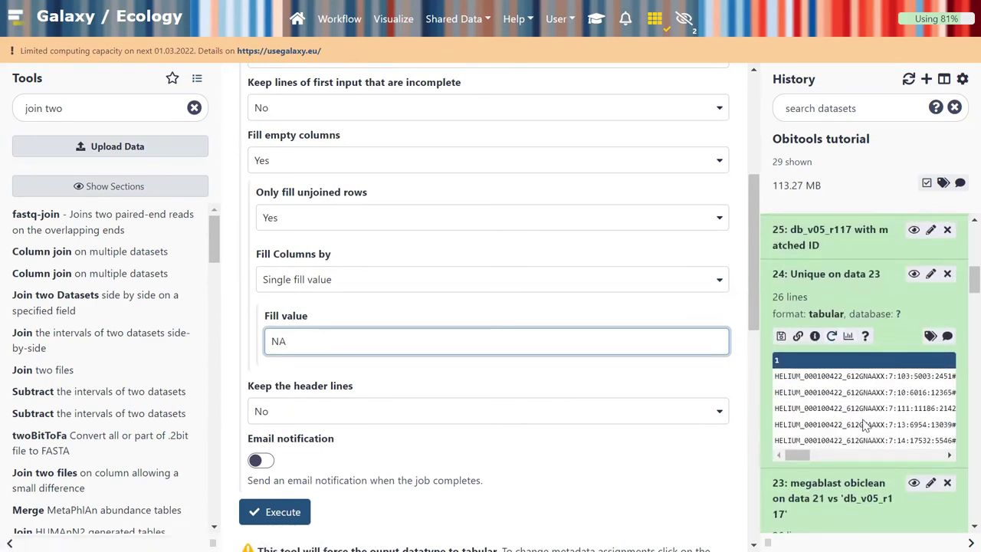
scroll(865, 427, "down", 6)
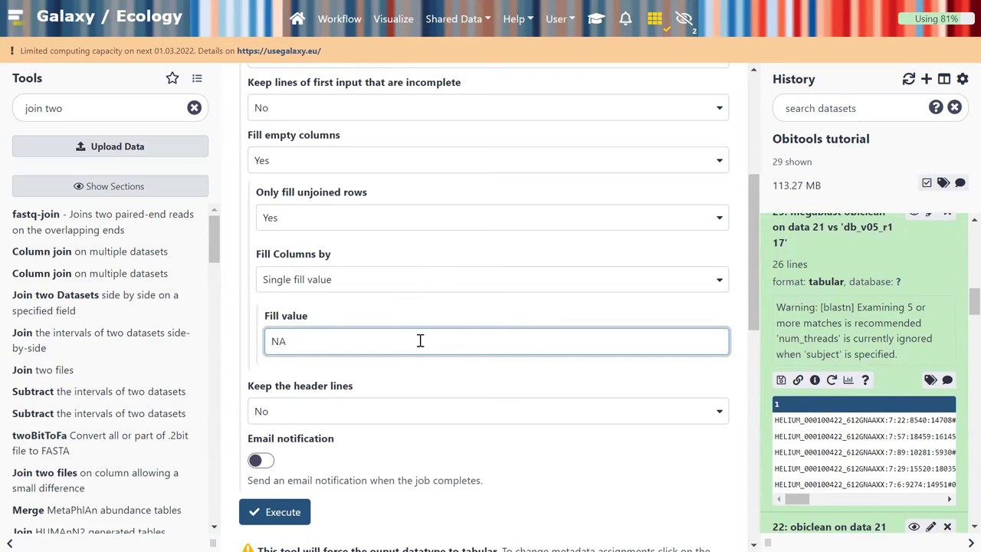
- Recheck the tutorial's first join parameters and run the join of obitab dataset 29 with megablast dataset 23
left_click(596, 21)
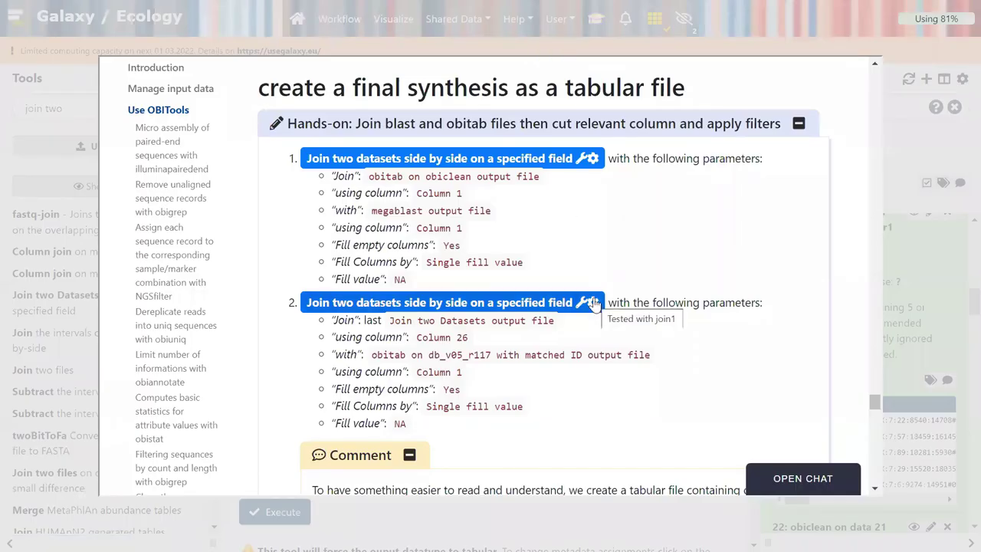
left_click(899, 141)
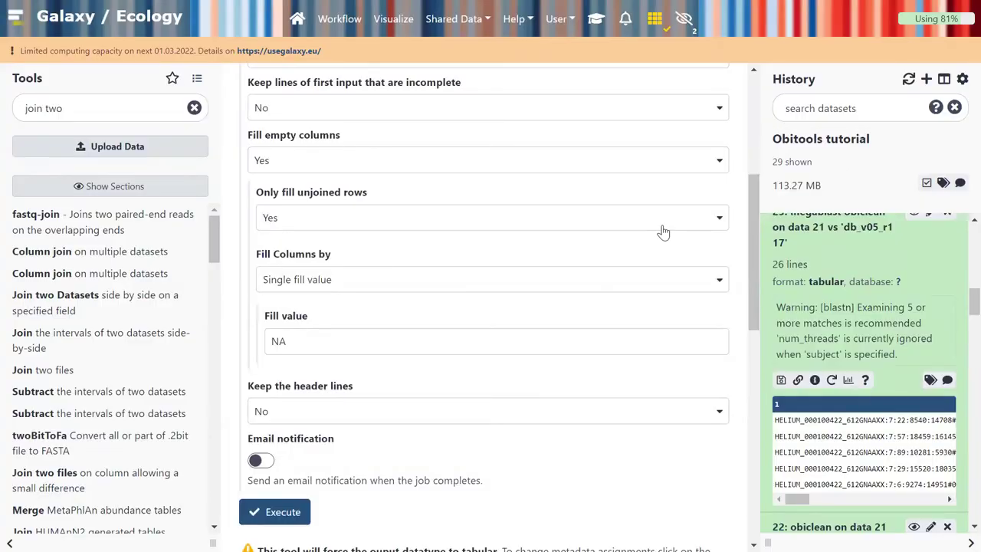
scroll(566, 344, "down", 1)
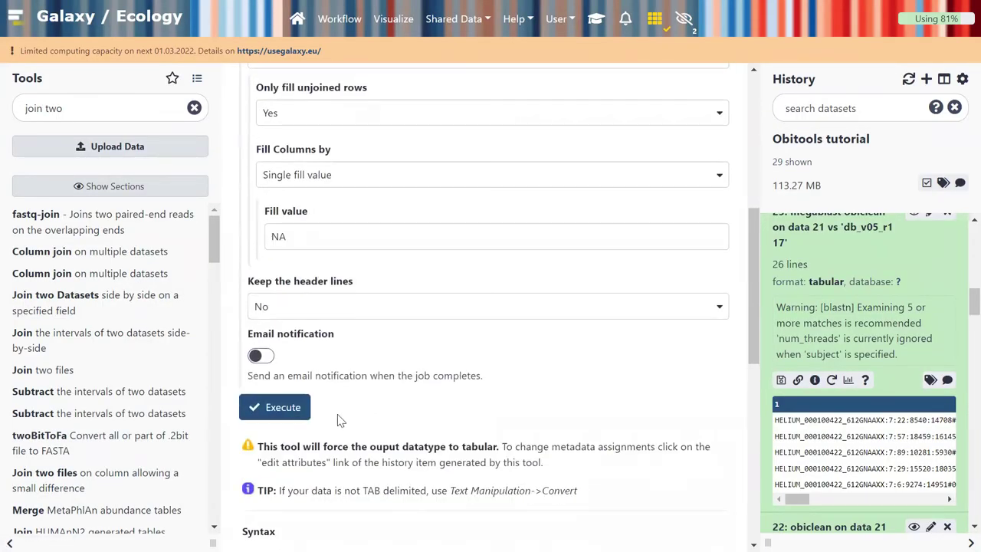
left_click(274, 408)
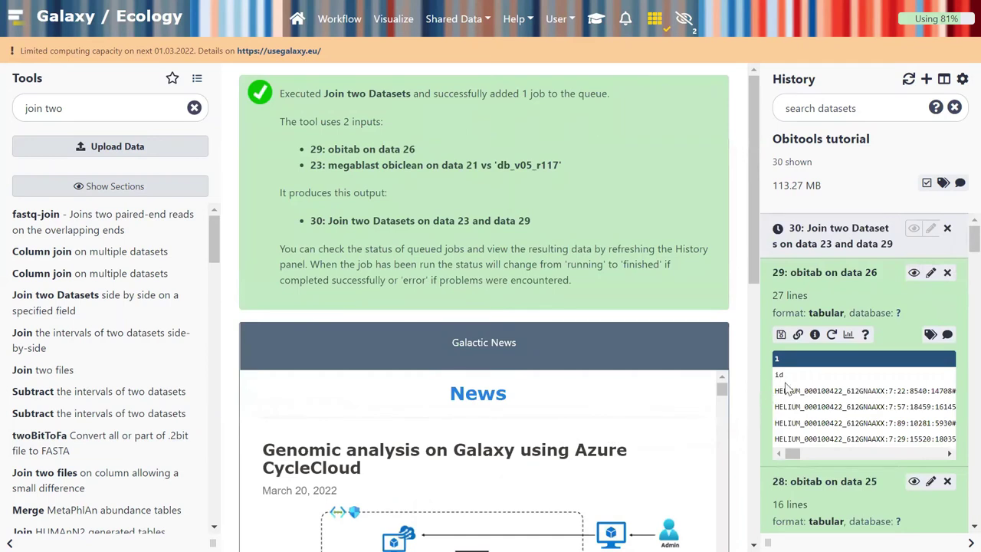
- Inspect the column preview of joined dataset 30 in the history
left_click_drag(785, 378, 773, 376)
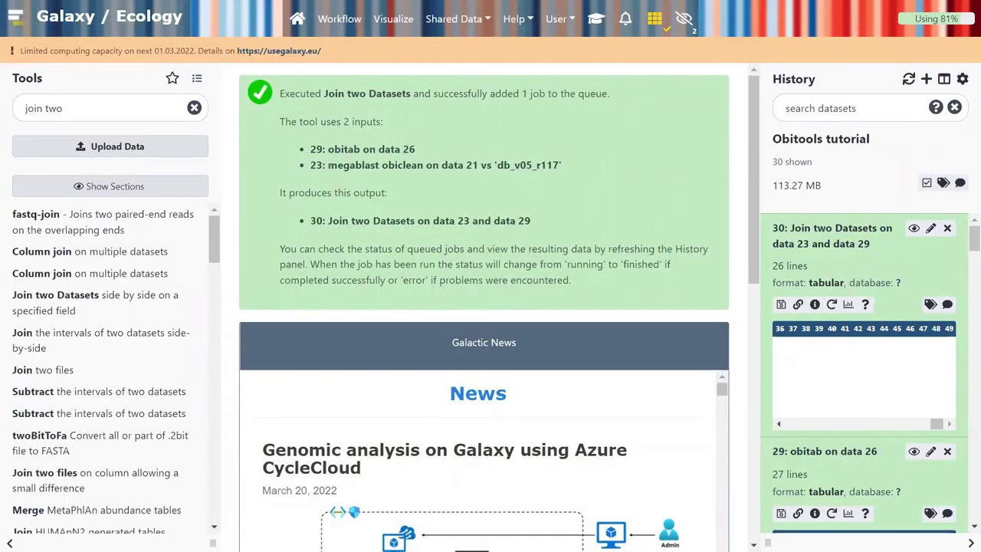
left_click(814, 236)
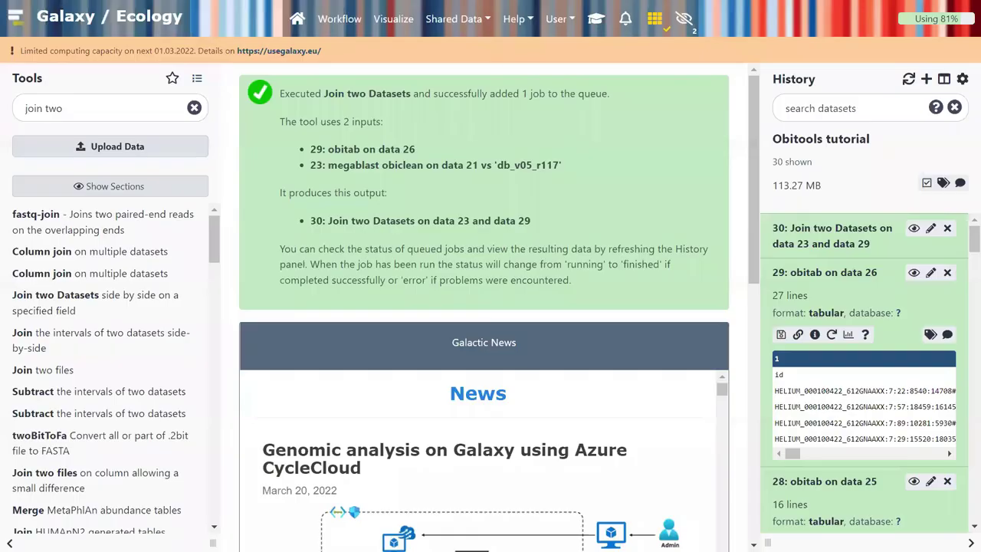
left_click(814, 239)
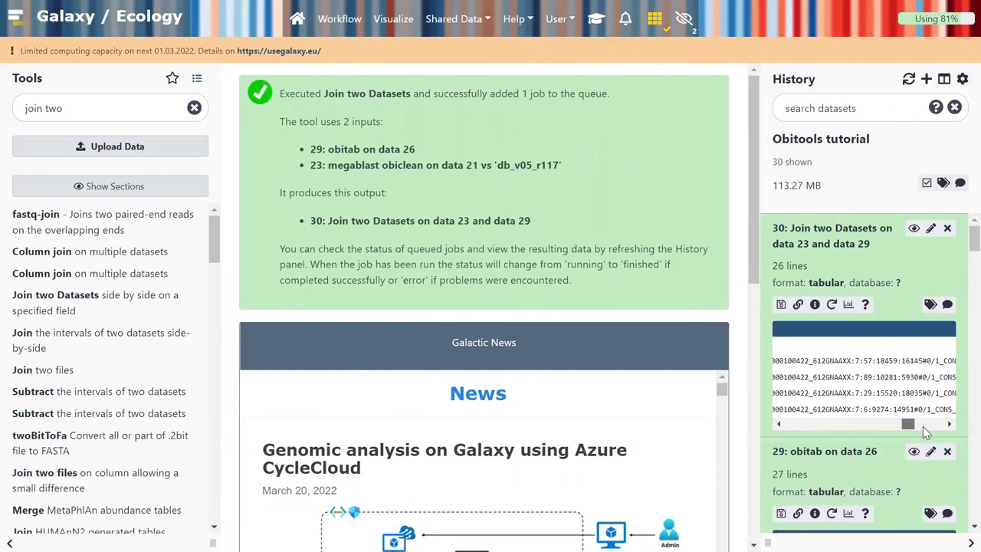
- Reopen the join's settings from dataset 30 for a rerun and examine its full table across all columns
left_click(832, 307)
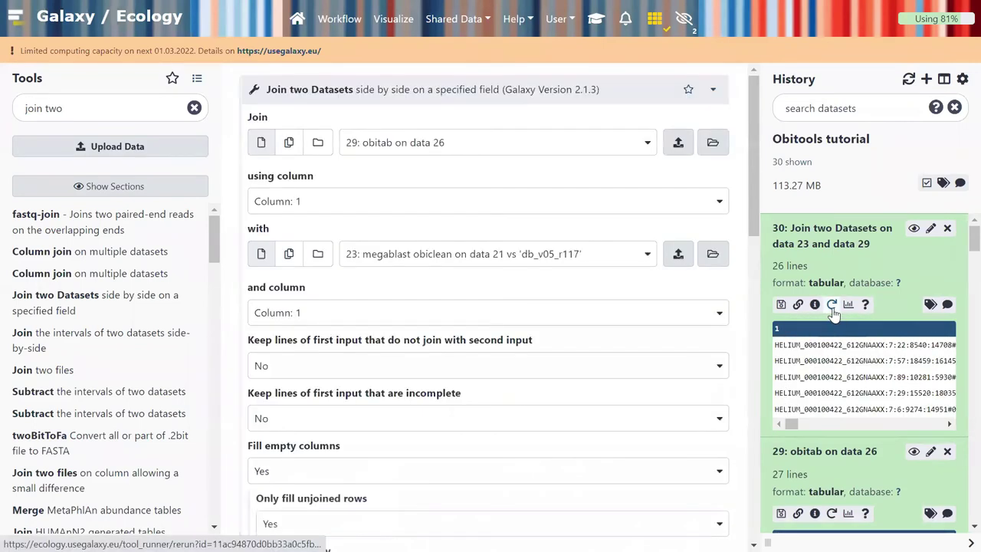
left_click(913, 227)
scroll(511, 177, "right", 5)
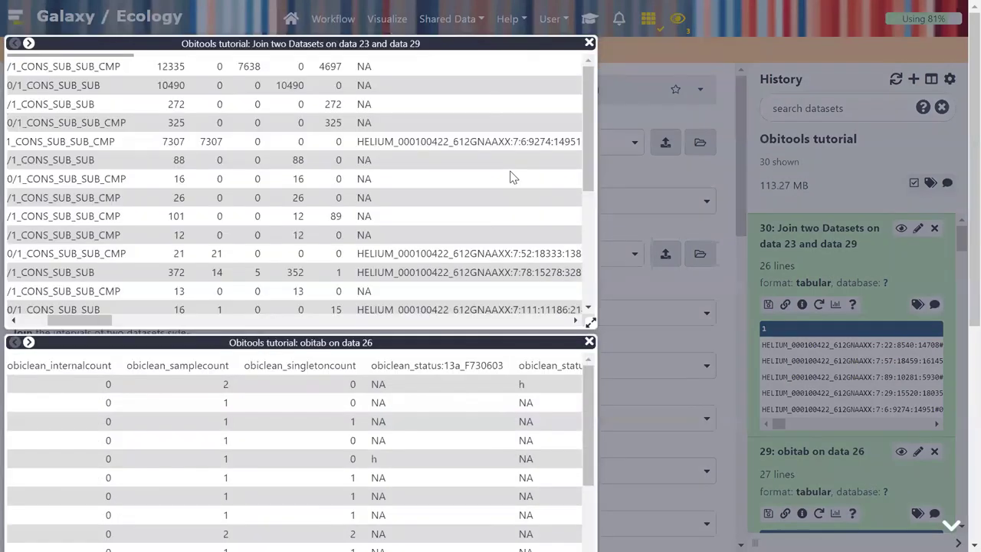
scroll(511, 177, "right", 5)
scroll(511, 177, "right", 10)
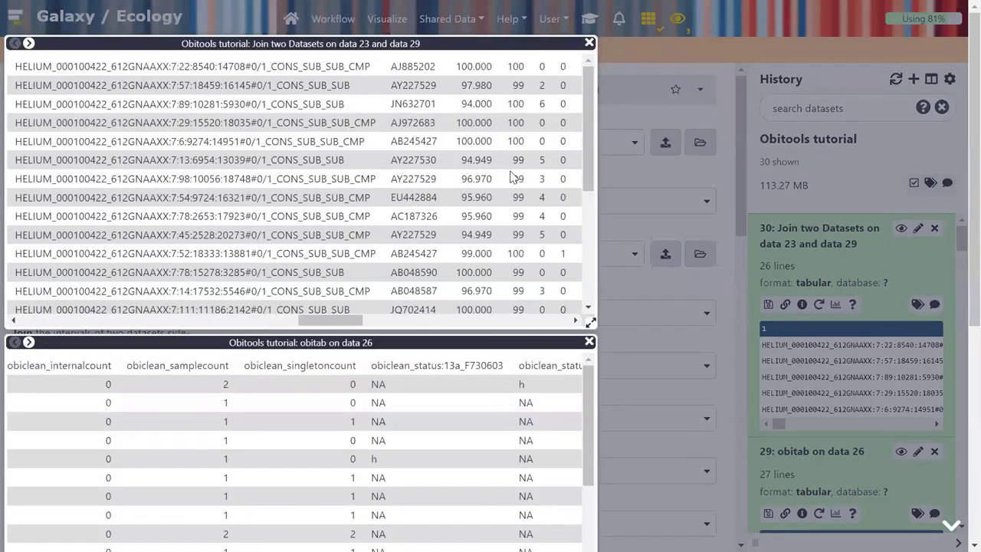
scroll(511, 177, "right", 10)
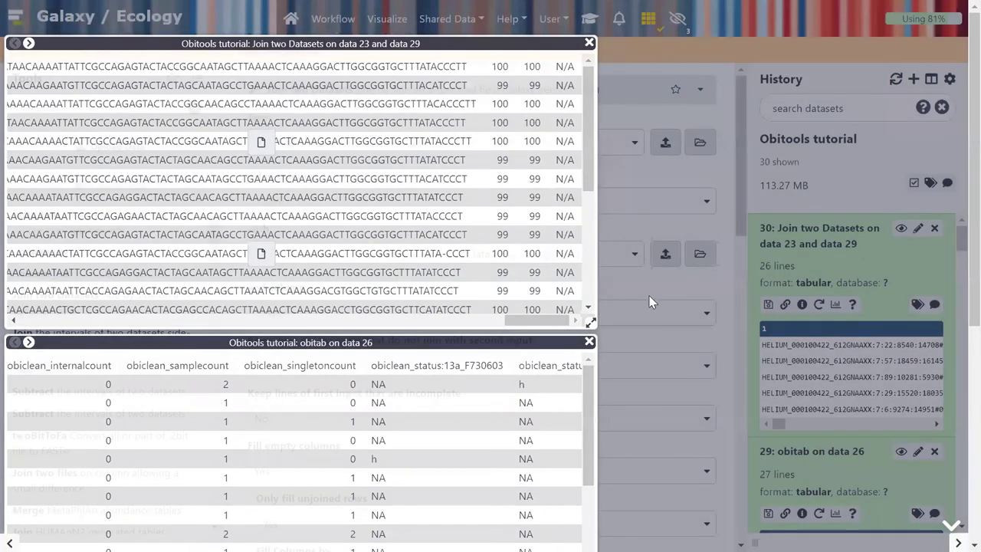
- Rerun the join with the header lines kept and delete the previous join output, dataset 30
scroll(648, 300, "down", 5)
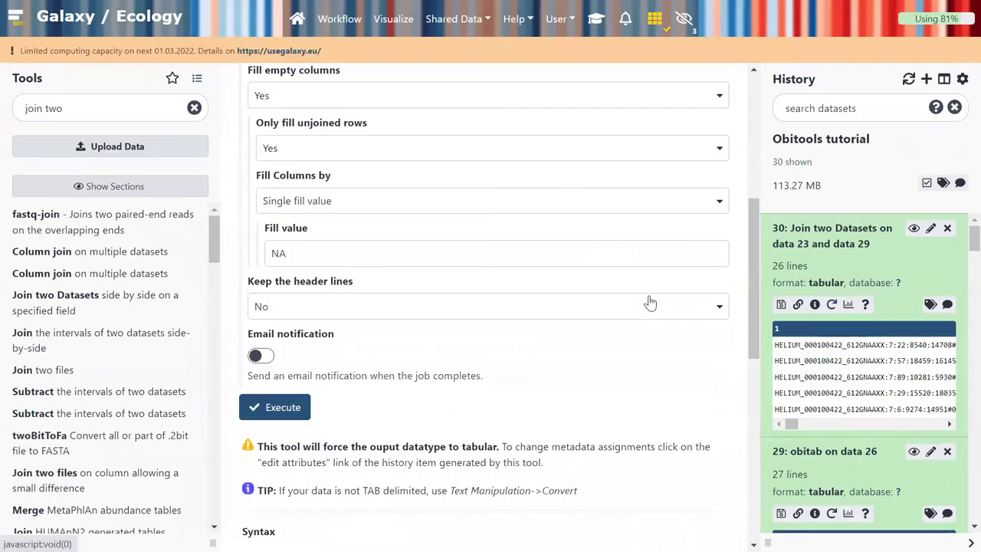
left_click(387, 296)
left_click(357, 347)
left_click(285, 403)
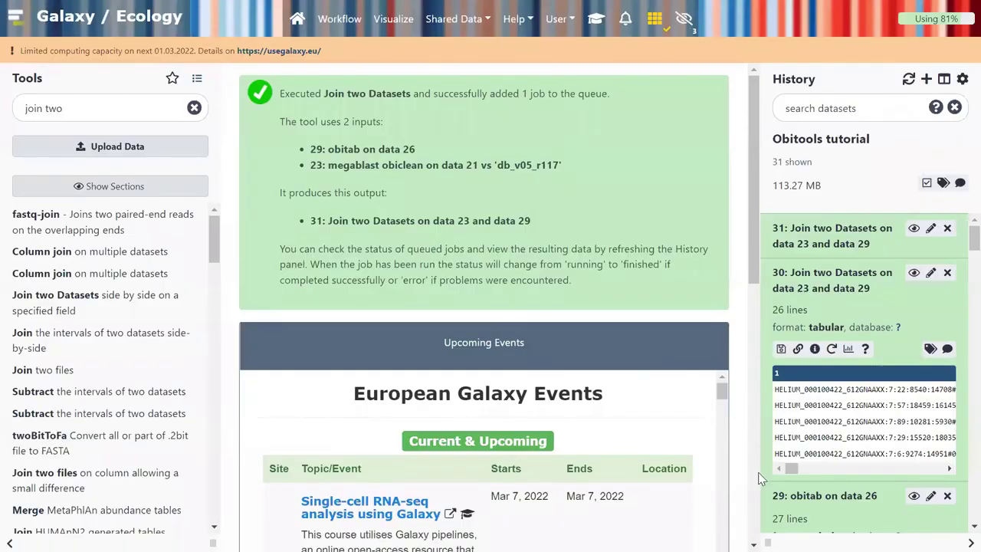
left_click(948, 275)
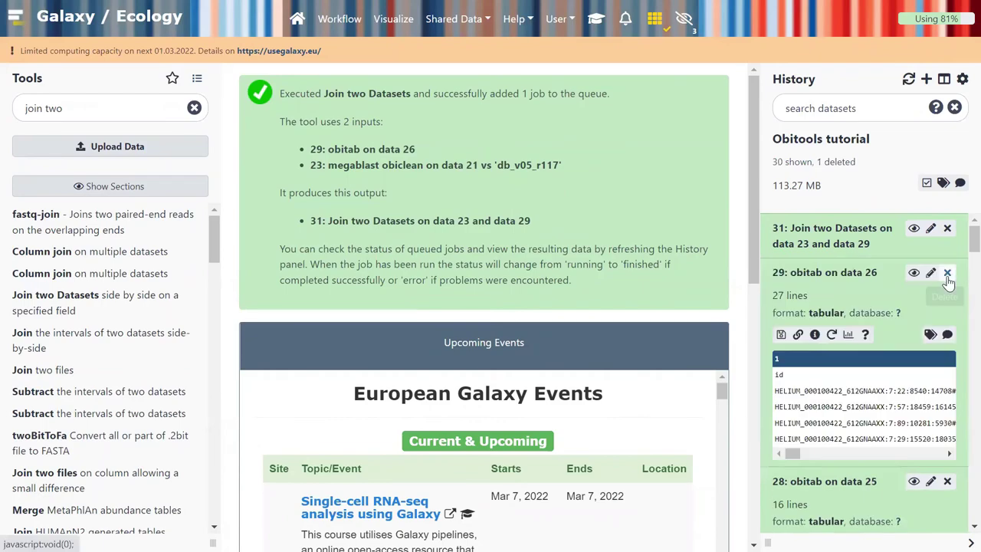
- View joined dataset 31 and examine its header row across the obitab and megablast columns
left_click(913, 227)
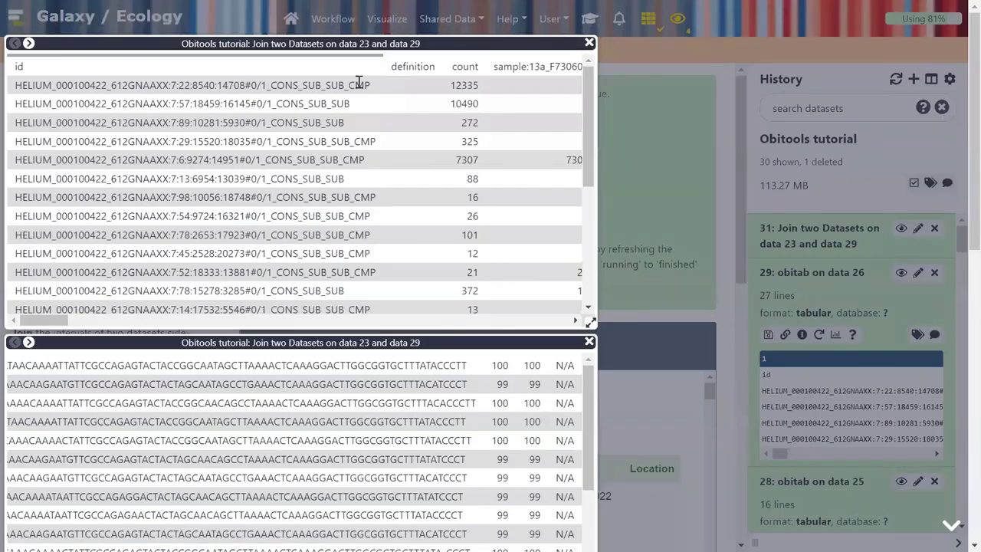
double_click(421, 68)
scroll(451, 124, "right", 10)
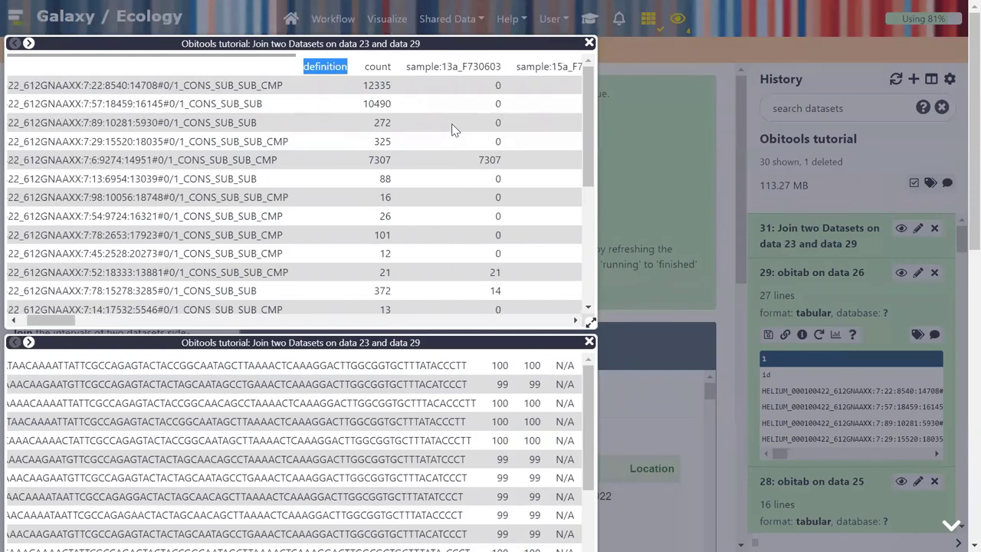
scroll(452, 124, "right", 15)
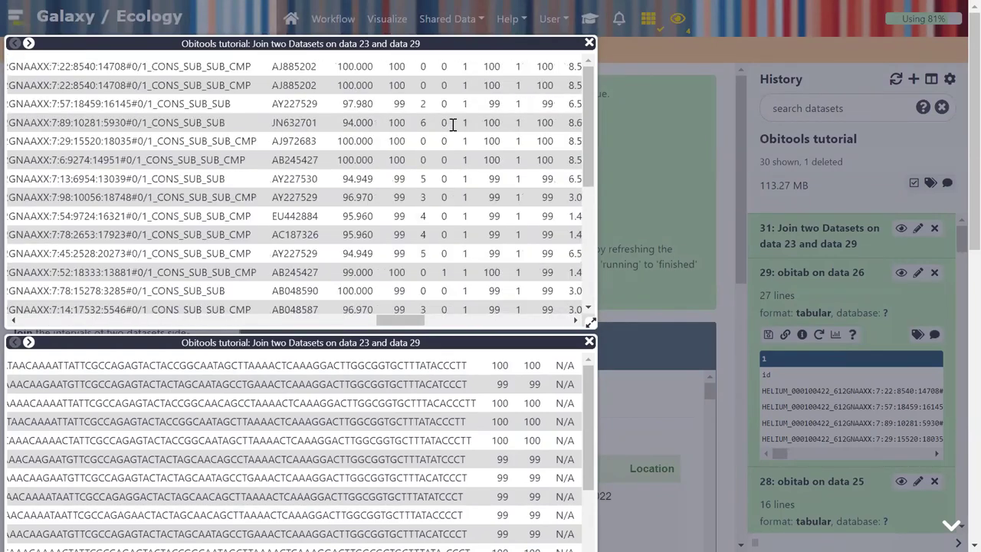
scroll(452, 124, "left", 10)
scroll(436, 68, "right", 3)
scroll(437, 68, "right", 1)
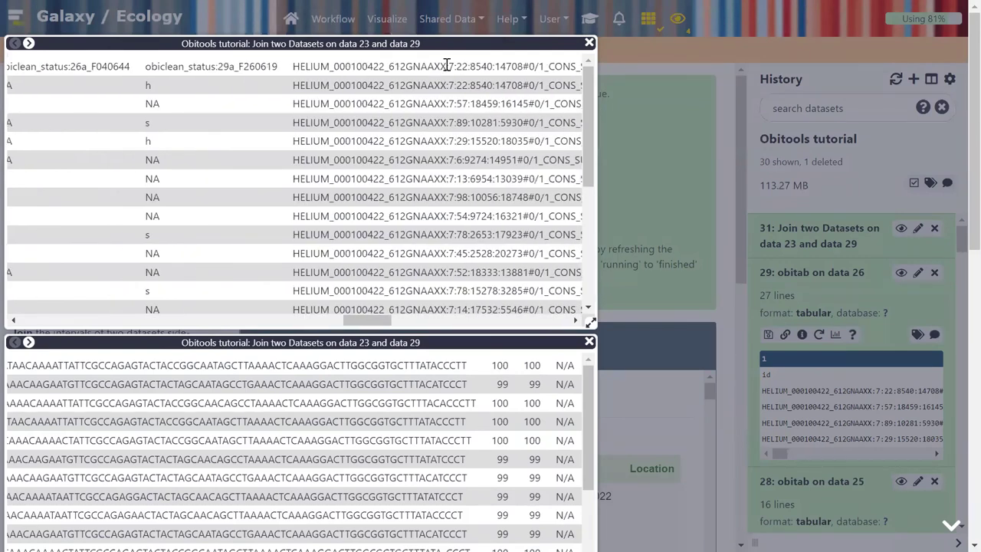
scroll(447, 66, "right", 10)
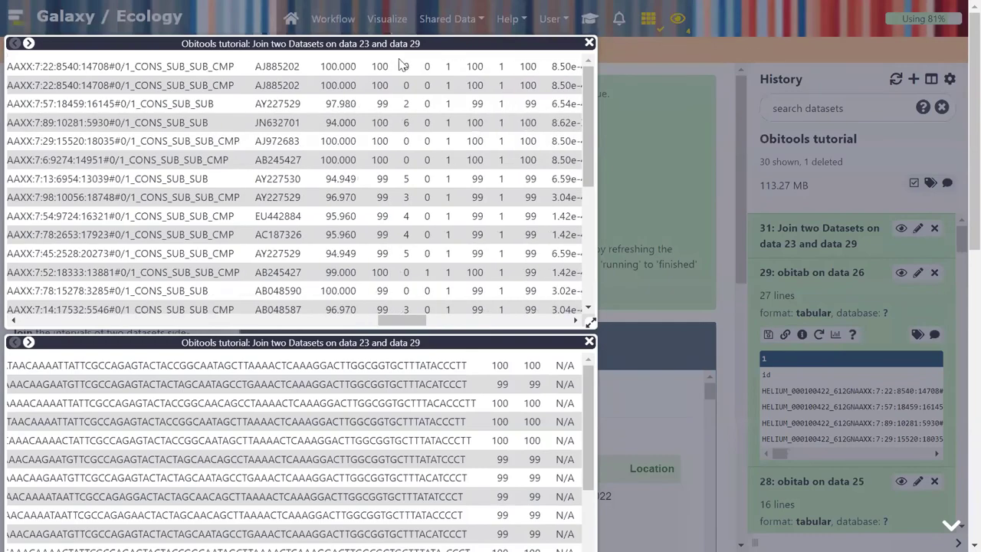
scroll(335, 82, "left", 10)
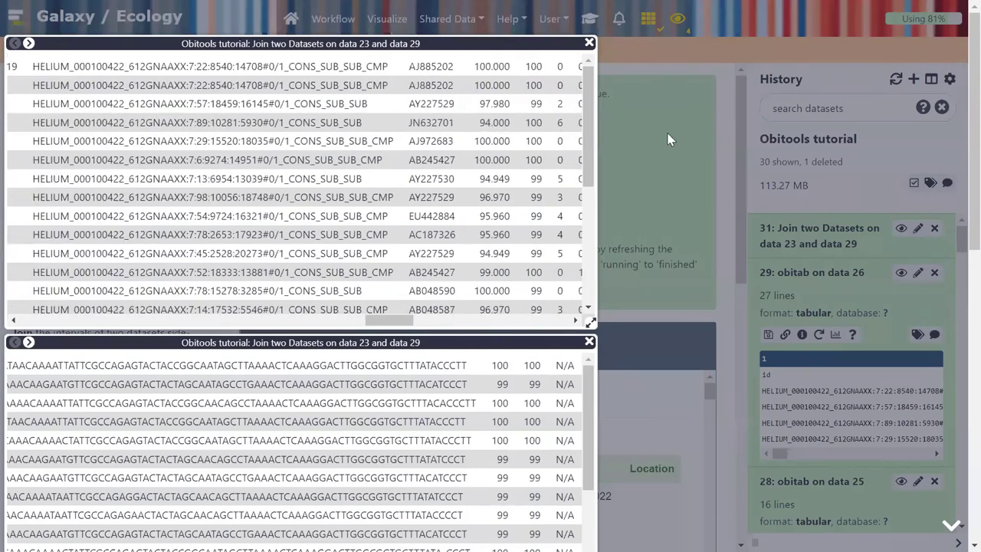
left_click(717, 166)
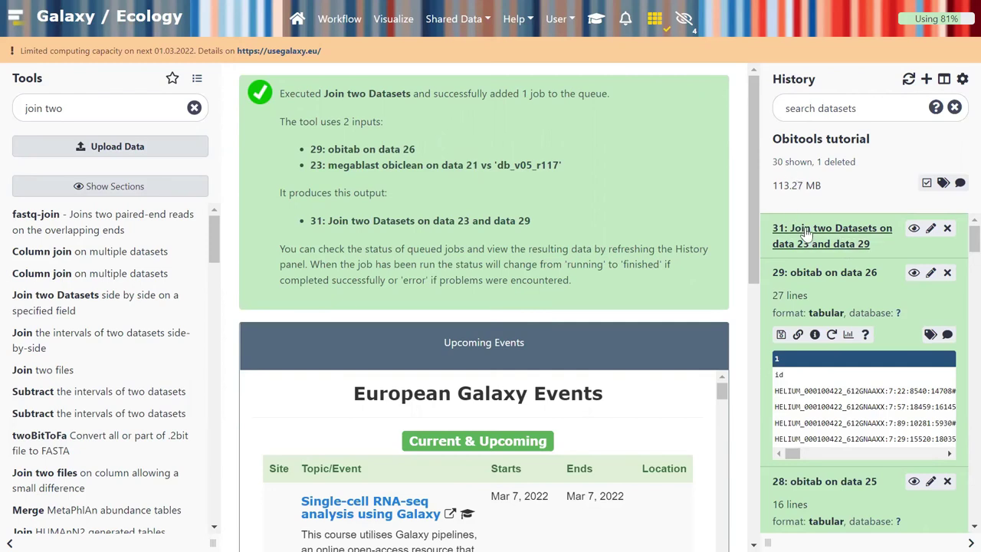
- Collapse the history preview of "29: obitab on data 26" and keep "28: obitab on data 25" expanded
left_click(822, 275)
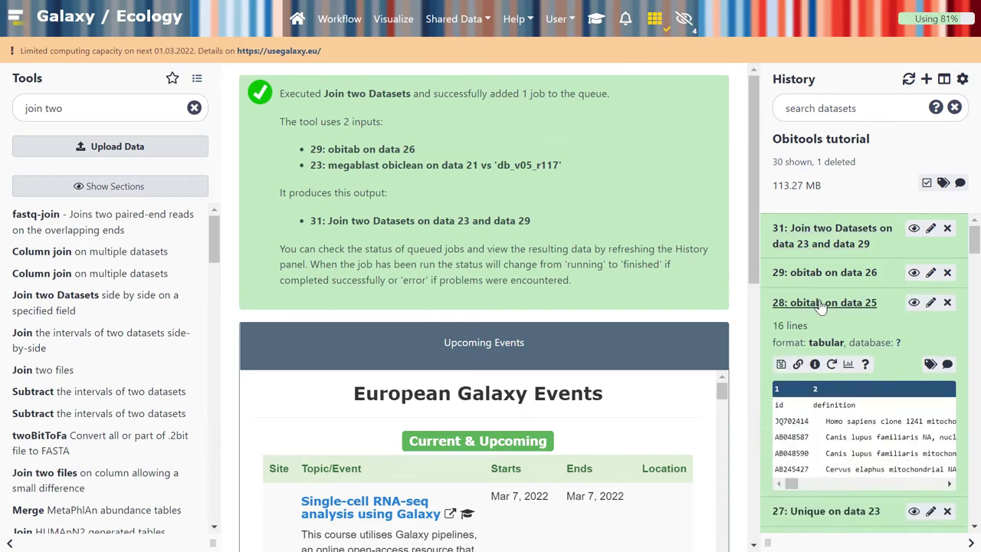
left_click(821, 304)
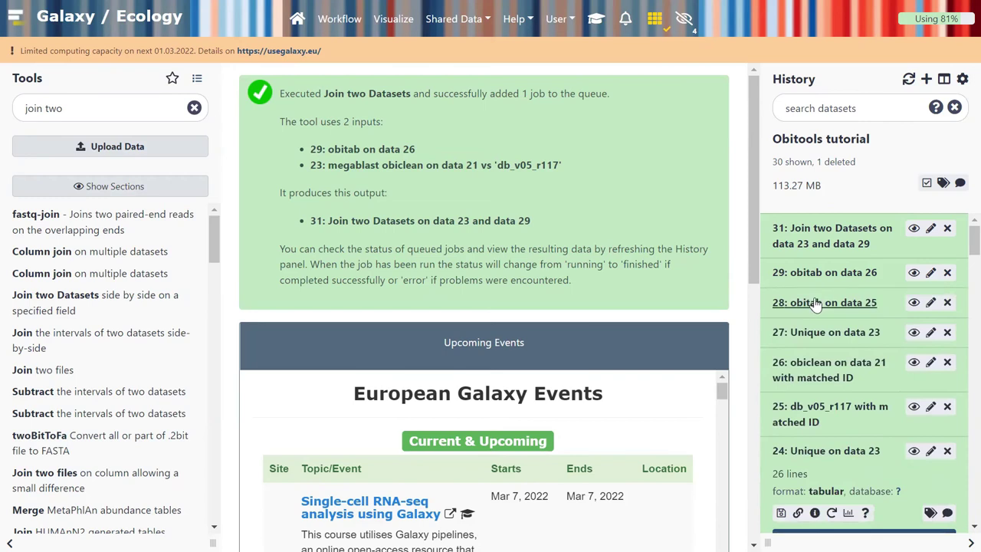
left_click(813, 303)
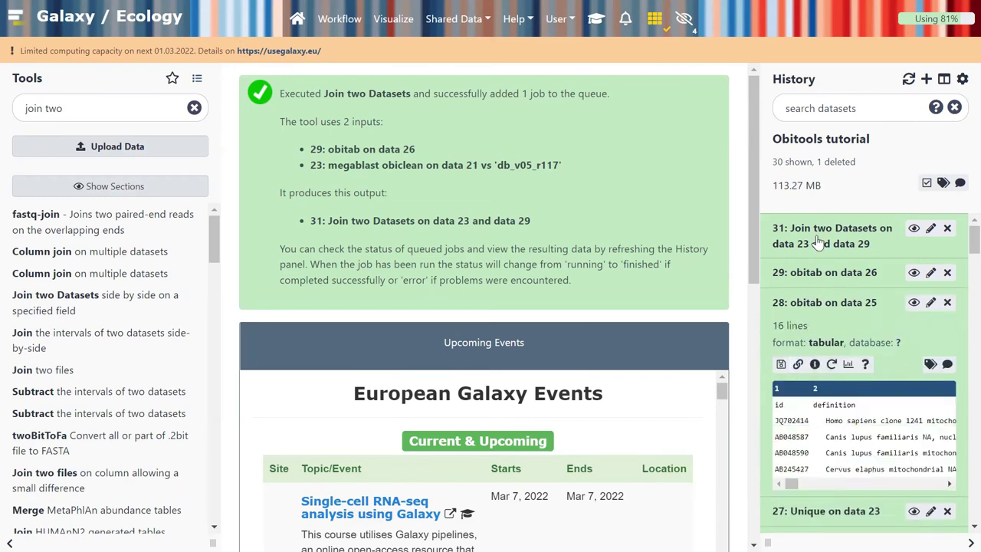
- Reopen the join's settings from dataset 31 and choose "31: Join two Datasets on data 23 and data 29" as the first input
left_click(820, 242)
left_click(831, 304)
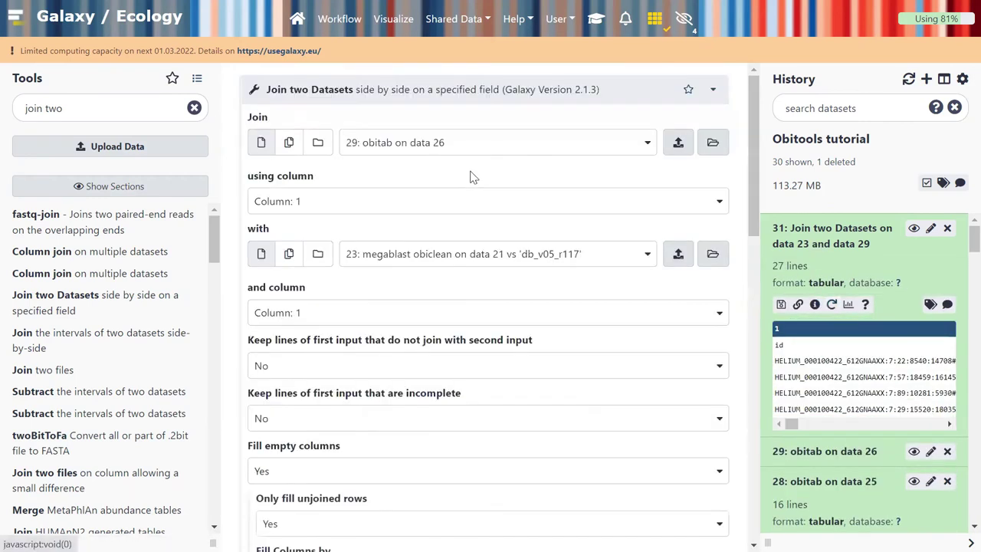
left_click(418, 146)
left_click(411, 198)
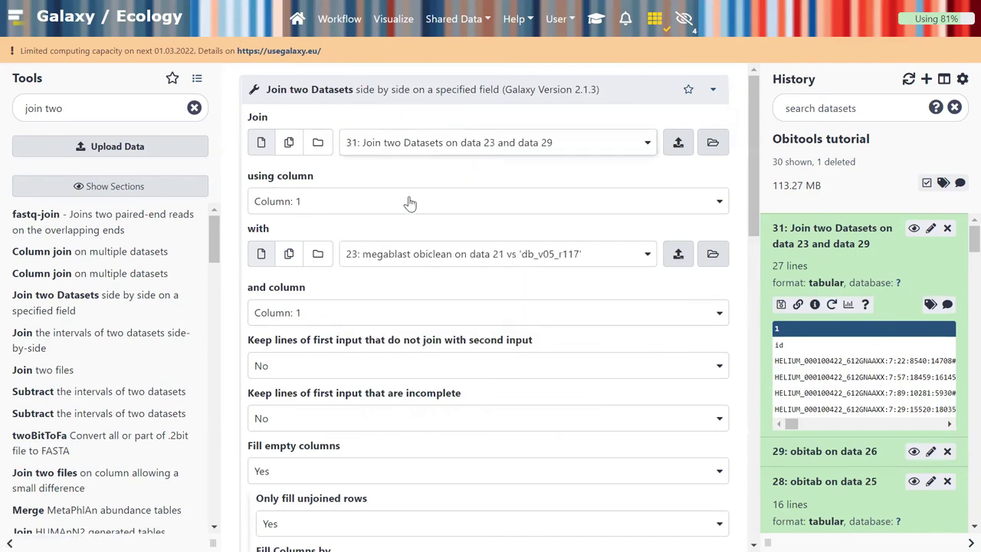
- Check dataset 31's column numbering in its history preview and set the first input's join column to Column: 26
left_click_drag(800, 423, 925, 423)
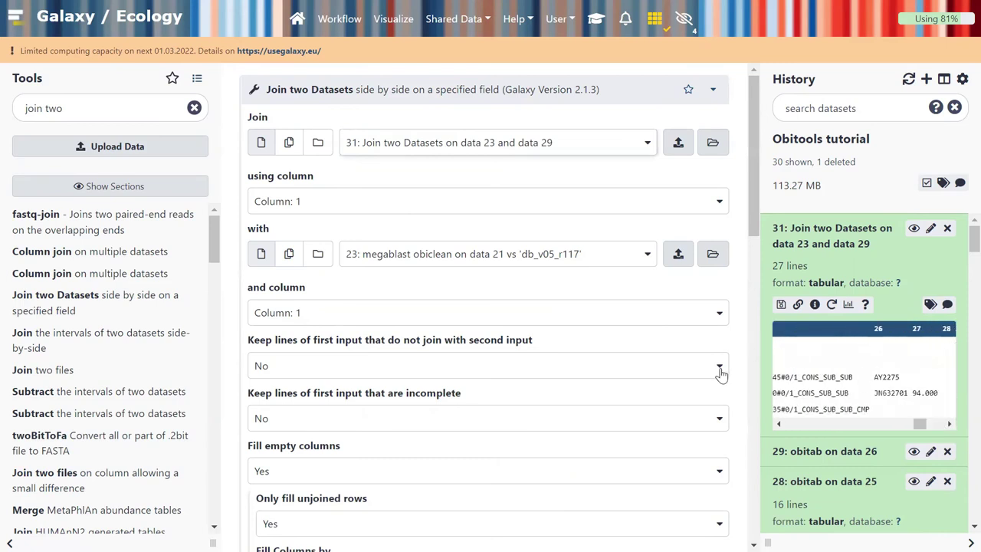
left_click(328, 206)
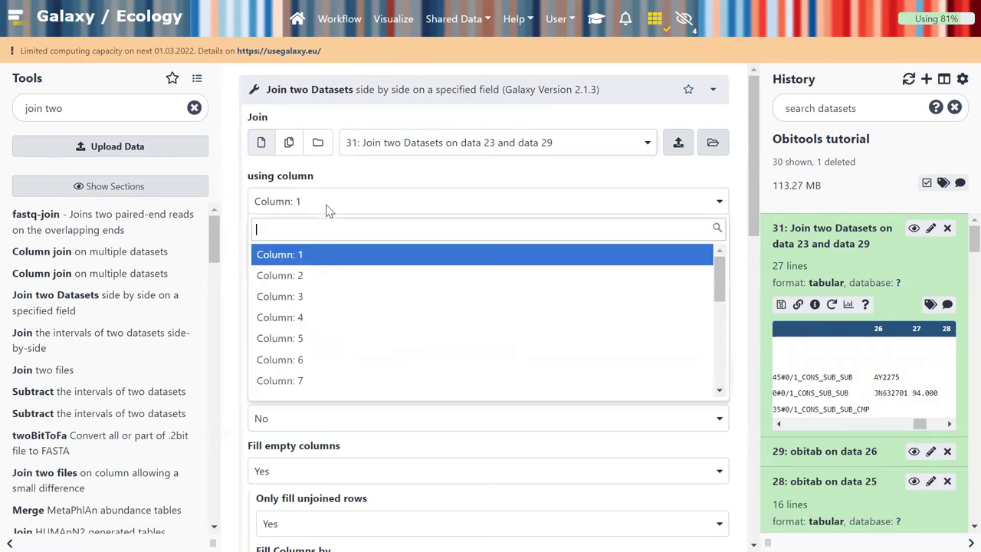
scroll(346, 377, "down", 4)
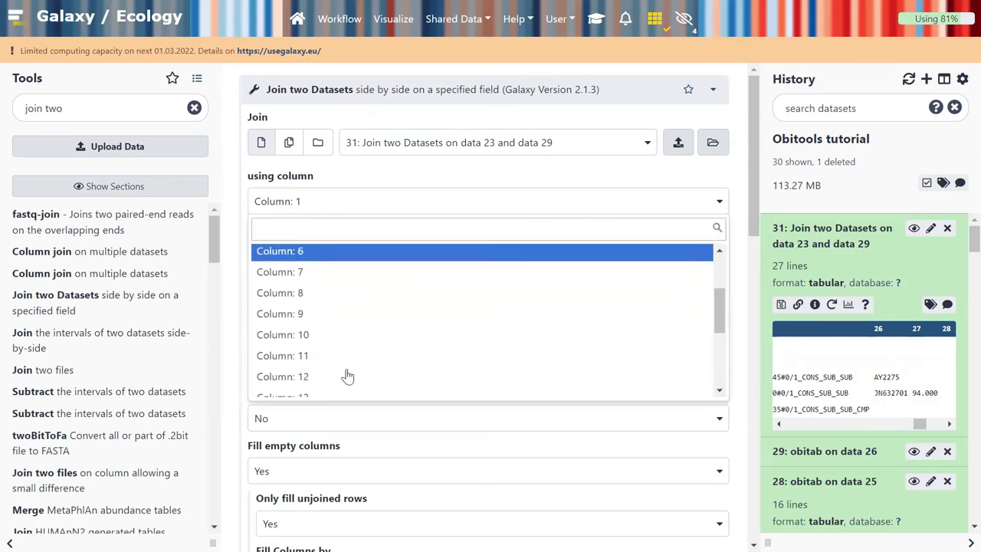
scroll(347, 375, "down", 3)
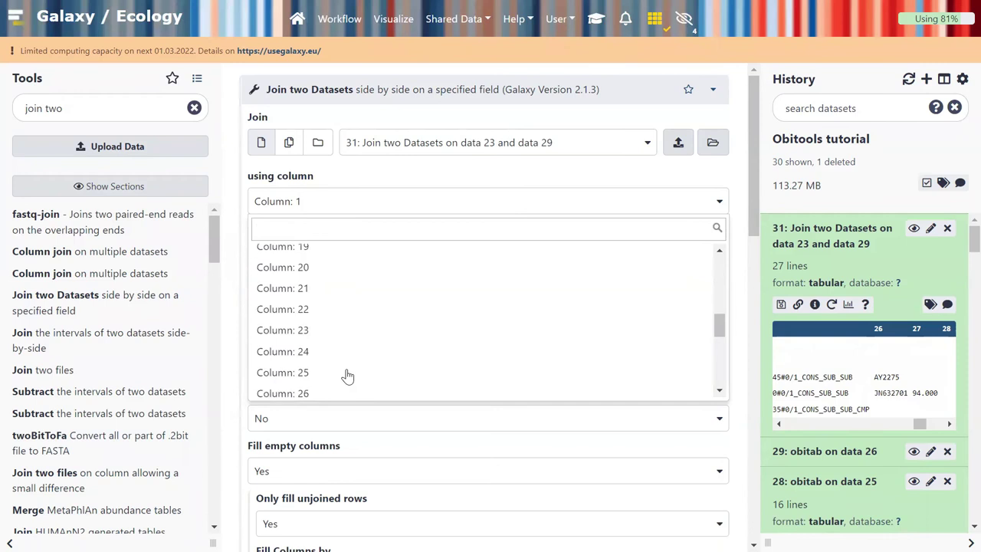
left_click(335, 347)
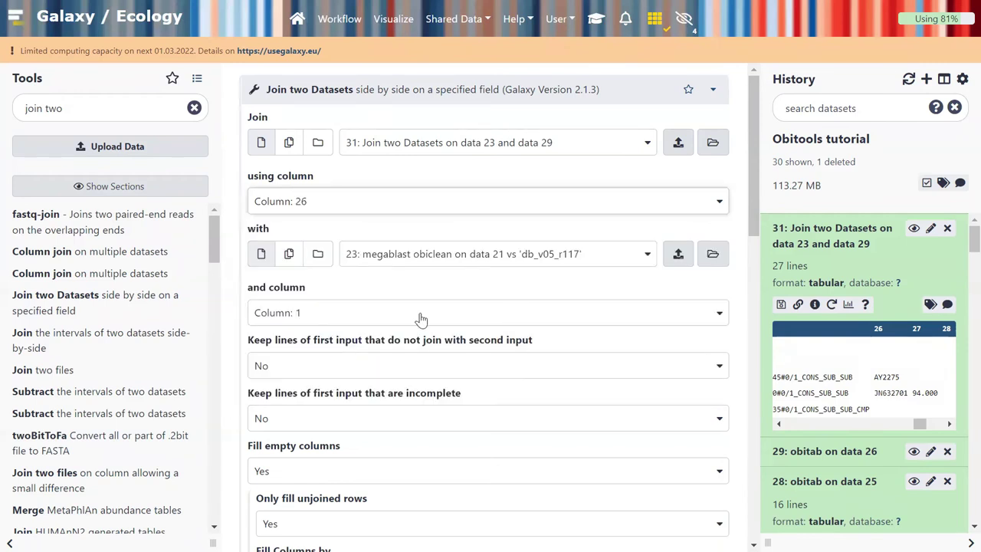
- Choose "28: obitab on data 25" as the second input and run the join
left_click(417, 257)
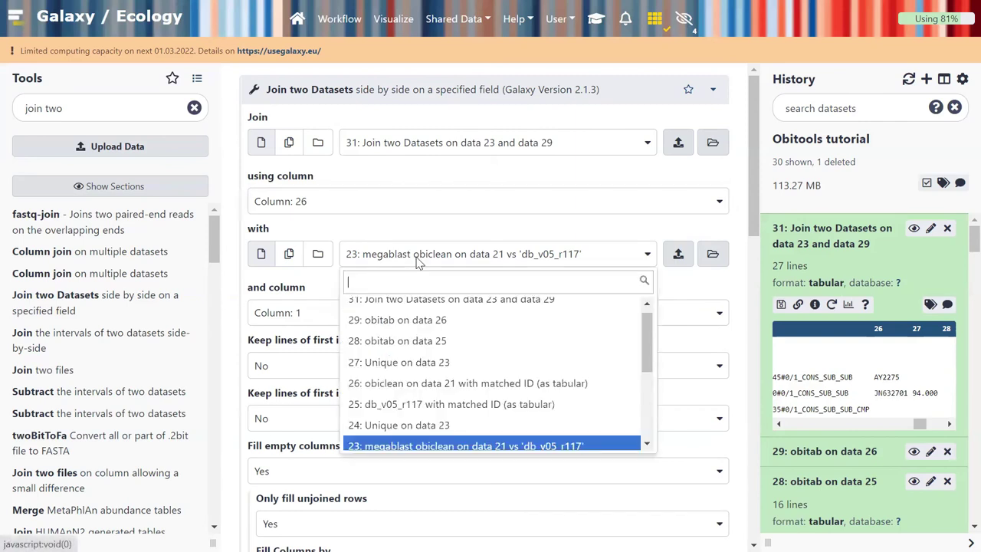
scroll(433, 337, "up", 1)
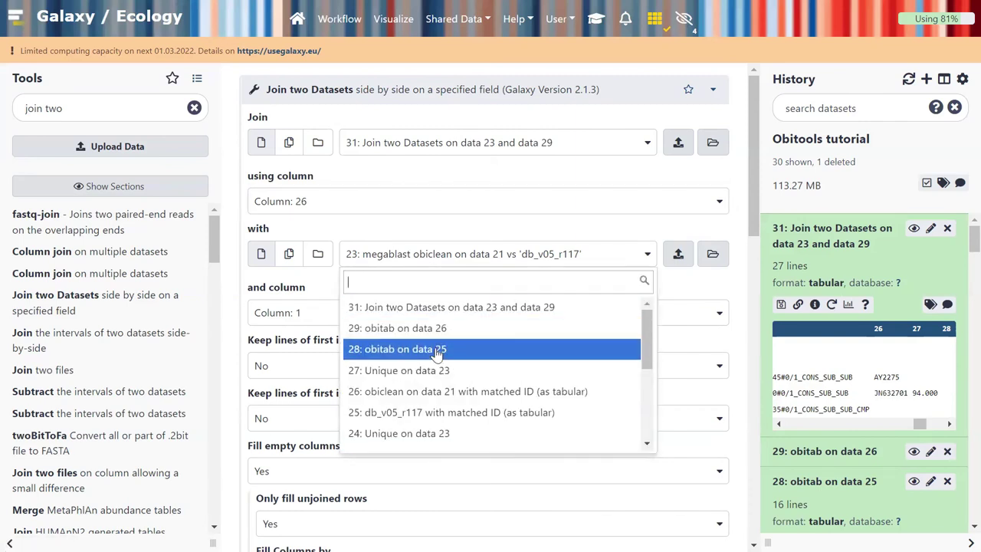
left_click(437, 350)
scroll(882, 459, "down", 3)
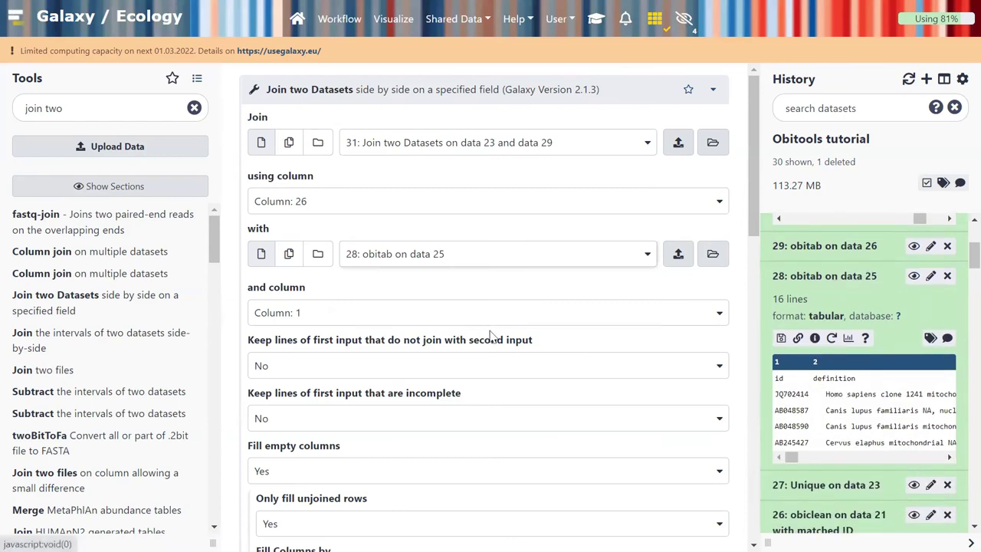
scroll(535, 382, "down", 5)
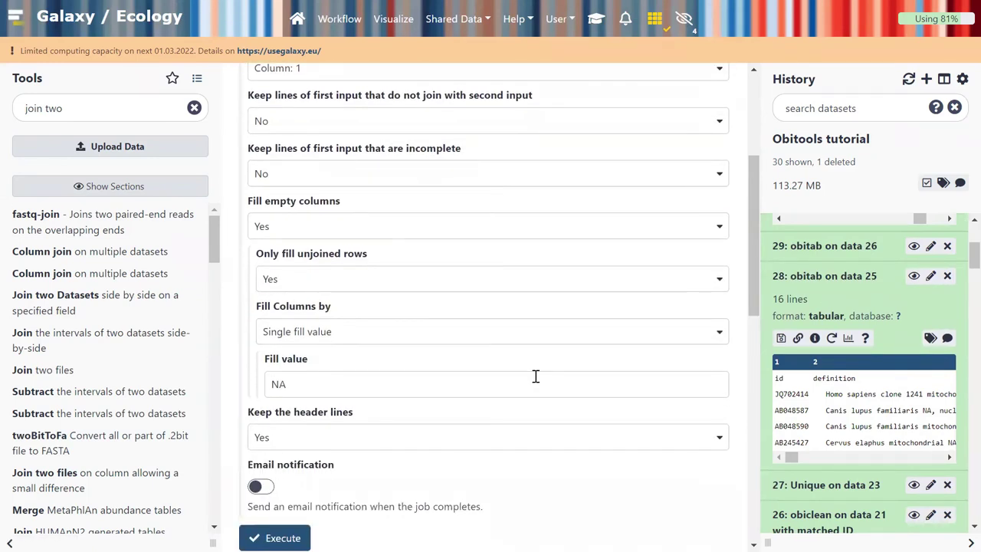
scroll(536, 376, "down", 3)
left_click(289, 406)
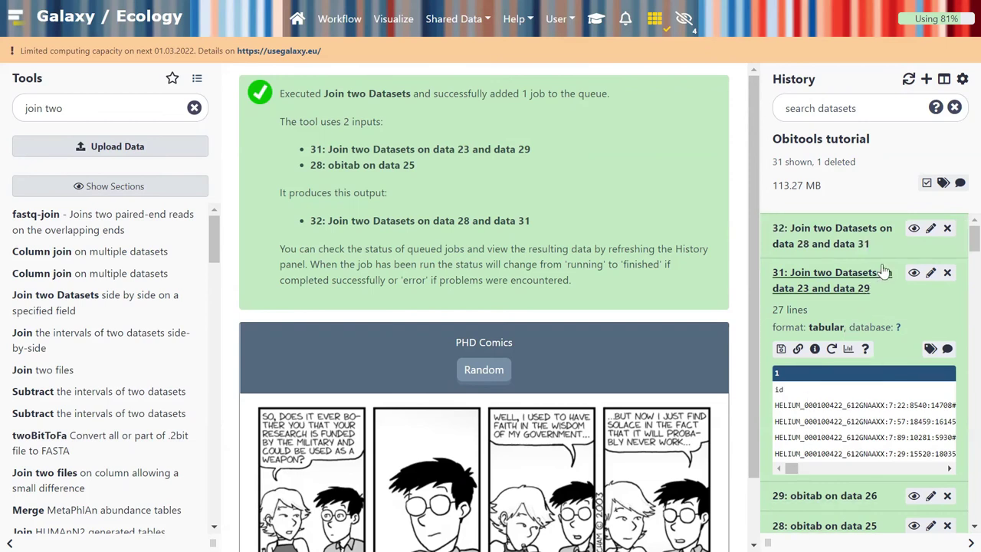
- View joined dataset 32, close the other open dataset previews and enlarge its window
left_click(915, 228)
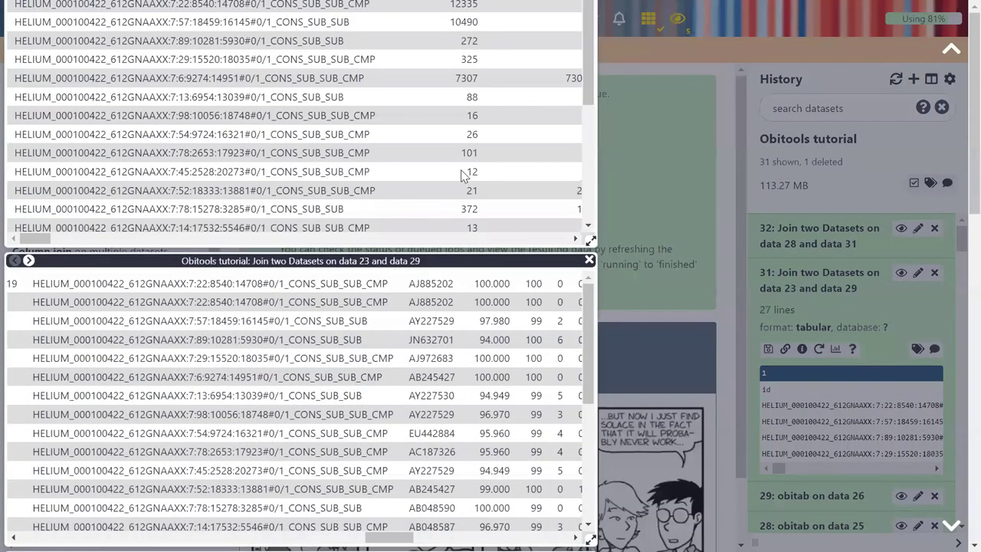
left_click(950, 51)
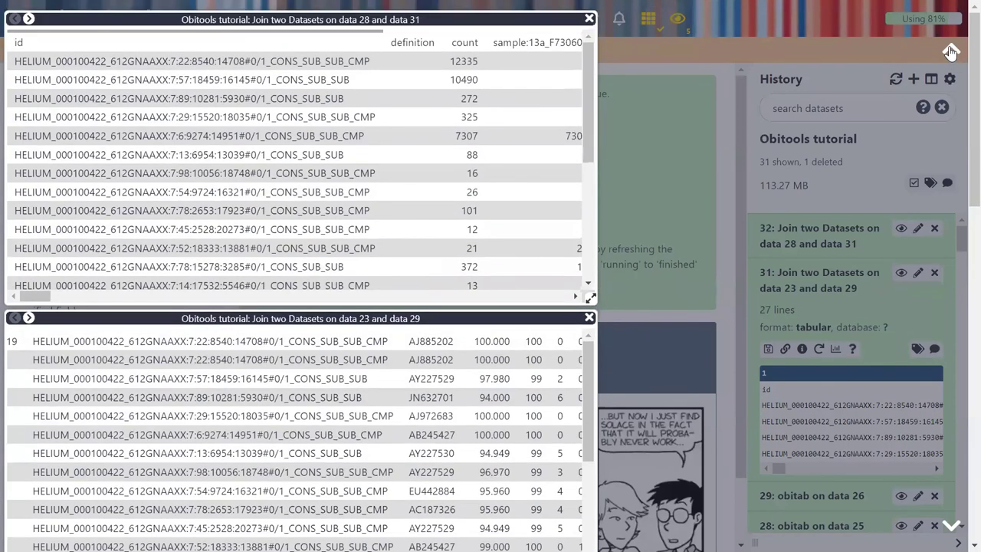
left_click(589, 318)
left_click(589, 318)
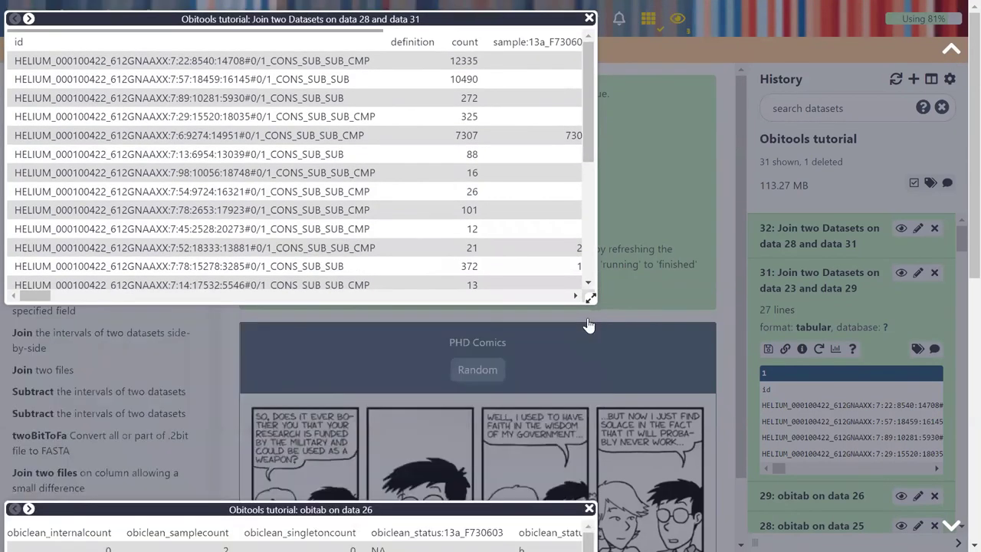
left_click(588, 318)
left_click(589, 318)
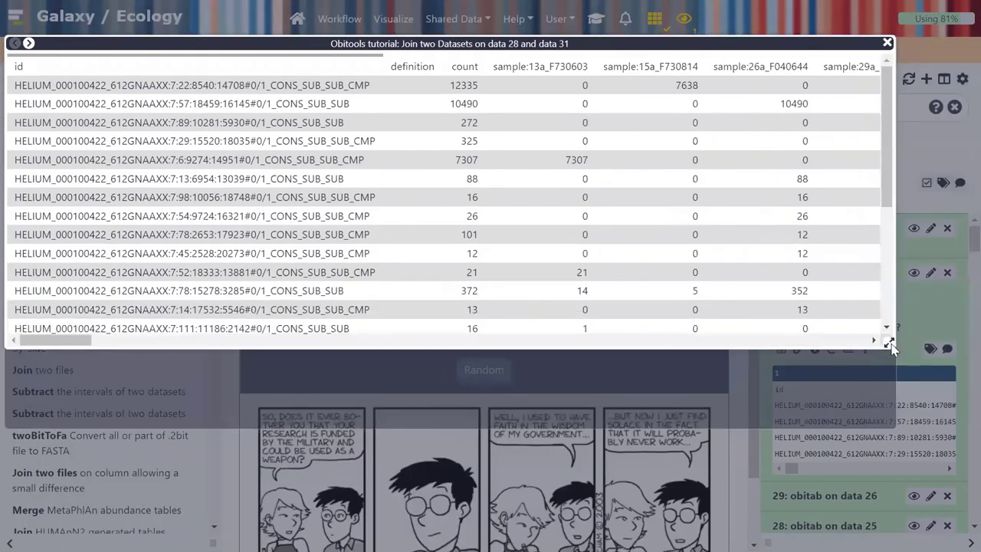
- Examine dataset 32's table across the sample, obiclean, megablast, family, genus and taxid columns, and close the view
scroll(653, 273, "right", 10)
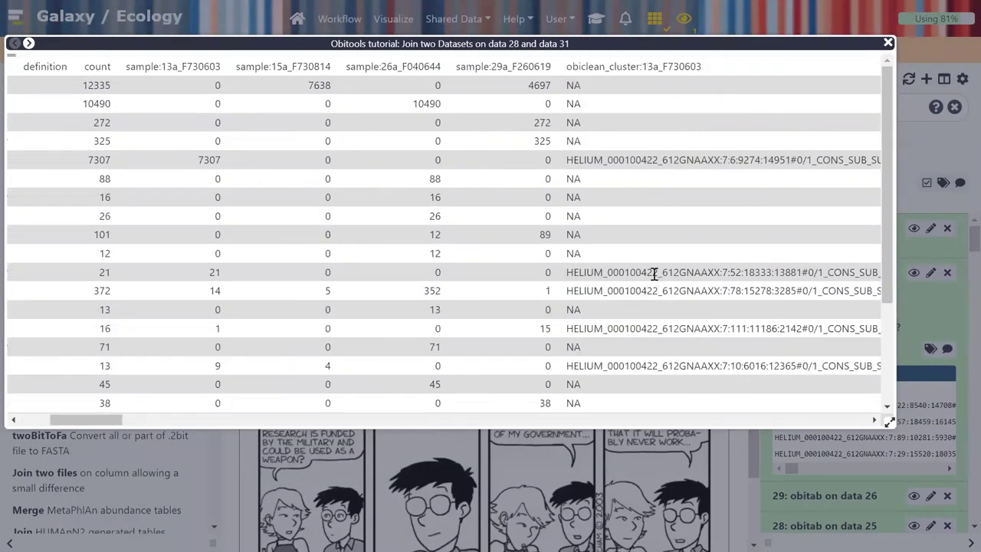
scroll(653, 273, "right", 5)
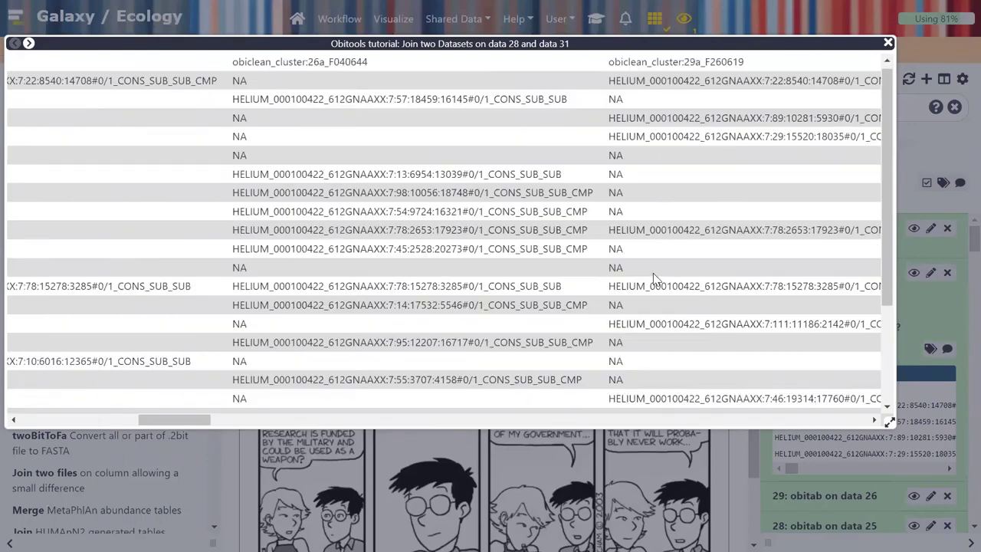
scroll(652, 273, "right", 15)
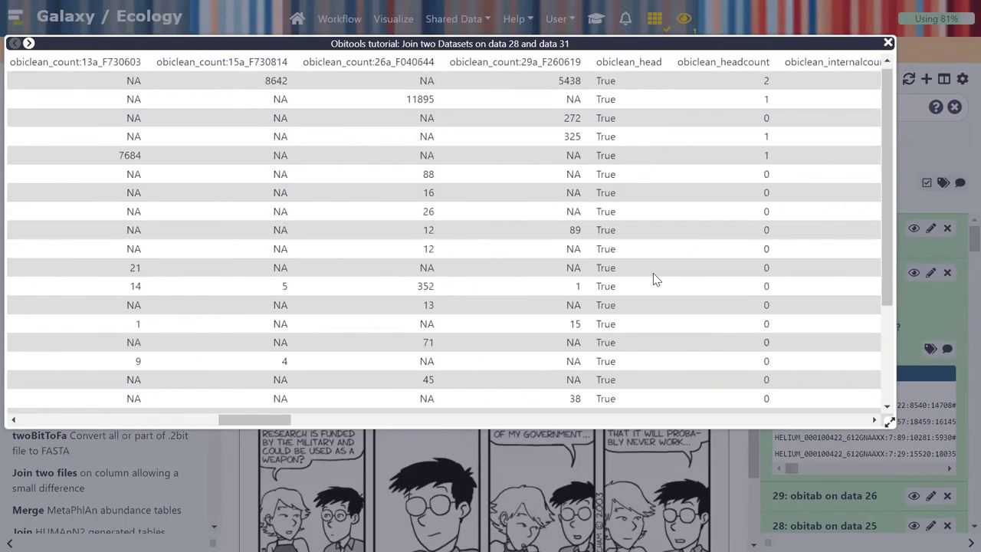
scroll(653, 273, "right", 8)
scroll(653, 273, "right", 6)
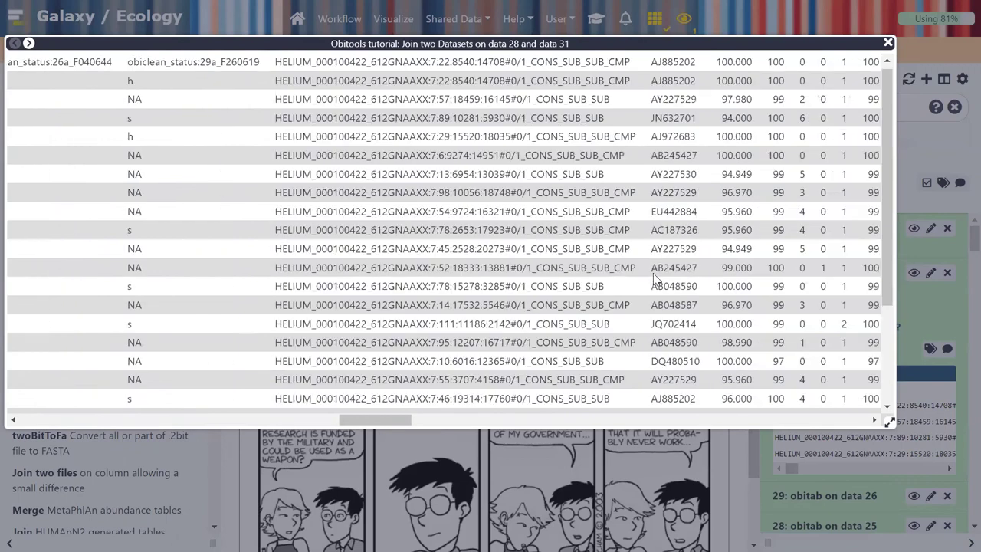
scroll(654, 273, "right", 5)
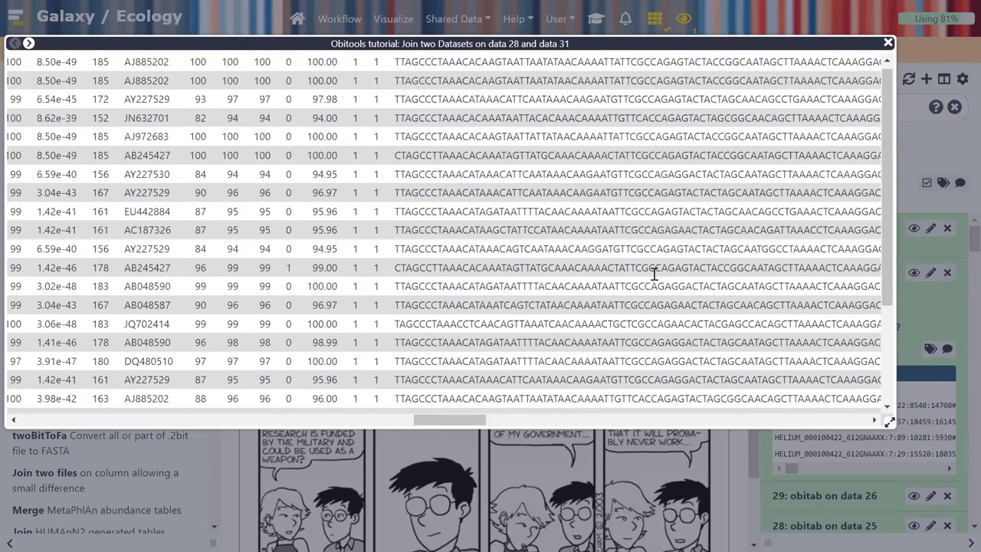
scroll(653, 275, "right", 5)
scroll(653, 275, "right", 5)
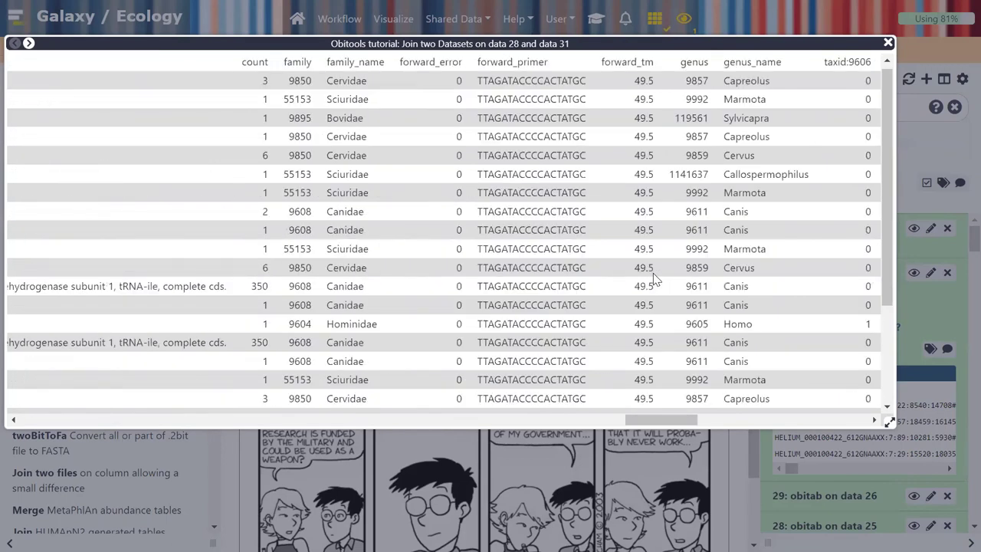
scroll(653, 274, "right", 10)
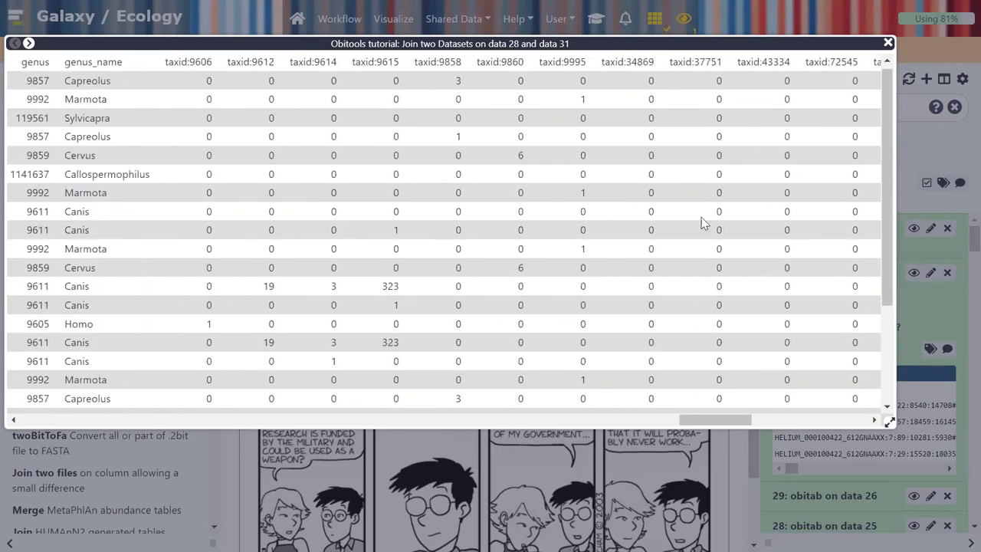
left_click(888, 44)
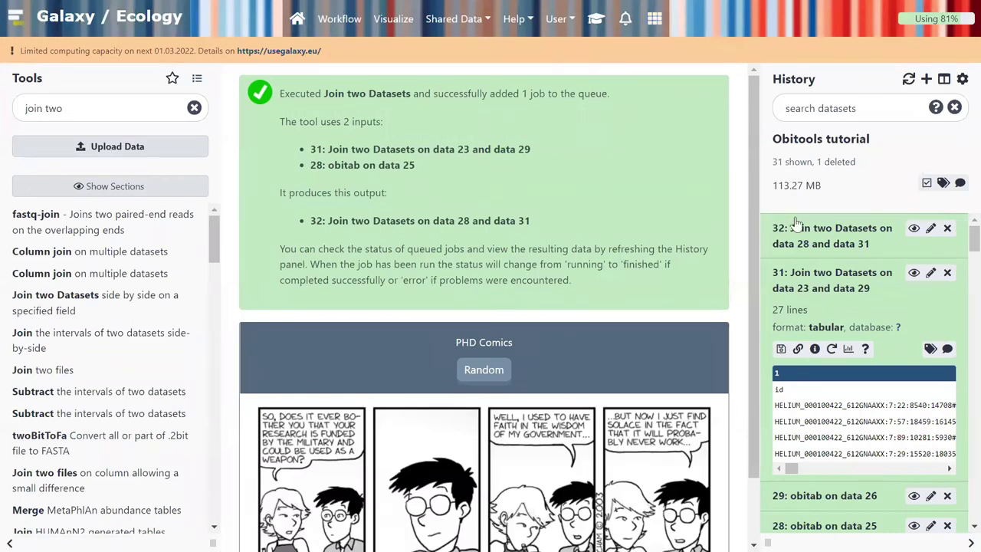
- Collapse dataset 31's history preview and search the tools for "cut columns"
left_click(824, 277)
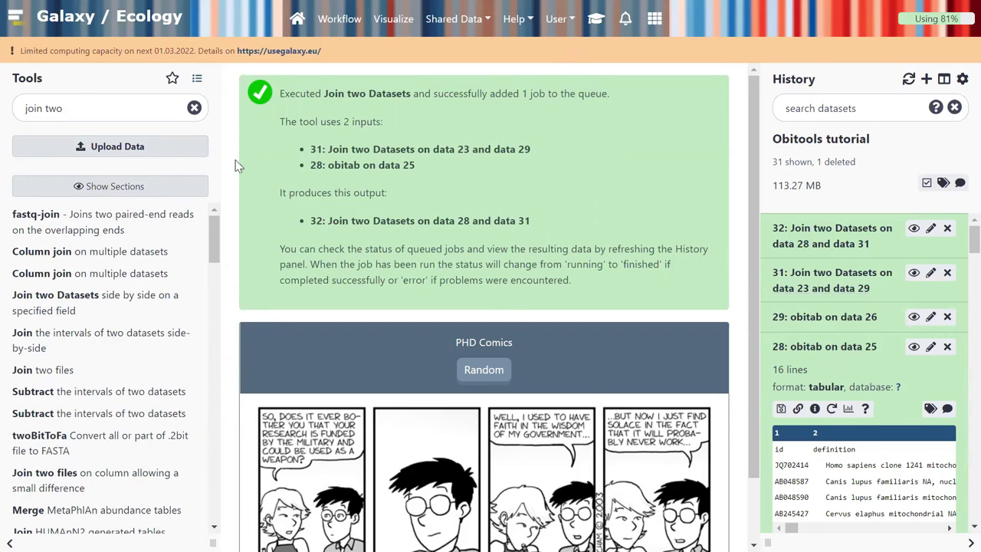
left_click_drag(120, 108, 2, 111)
type("cut columns")
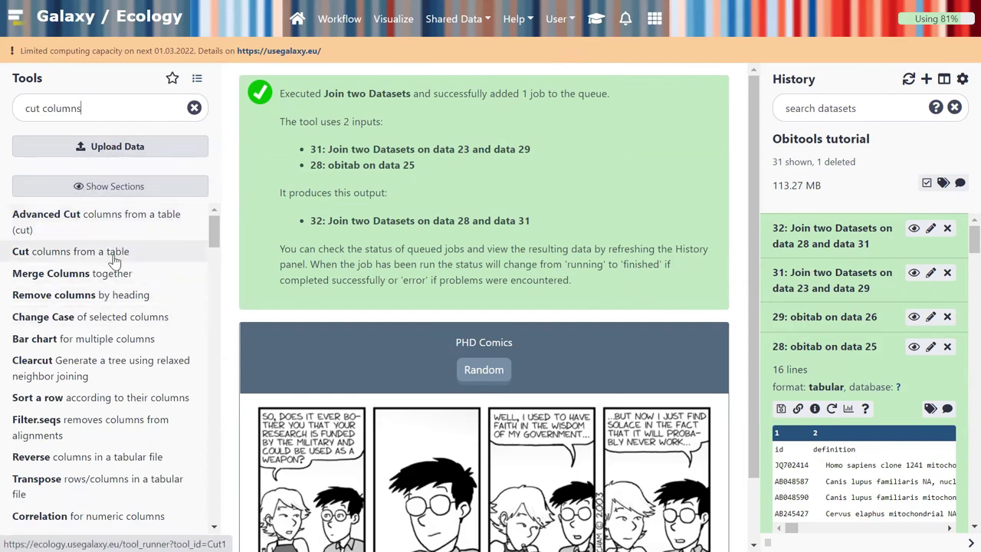
left_click(120, 224)
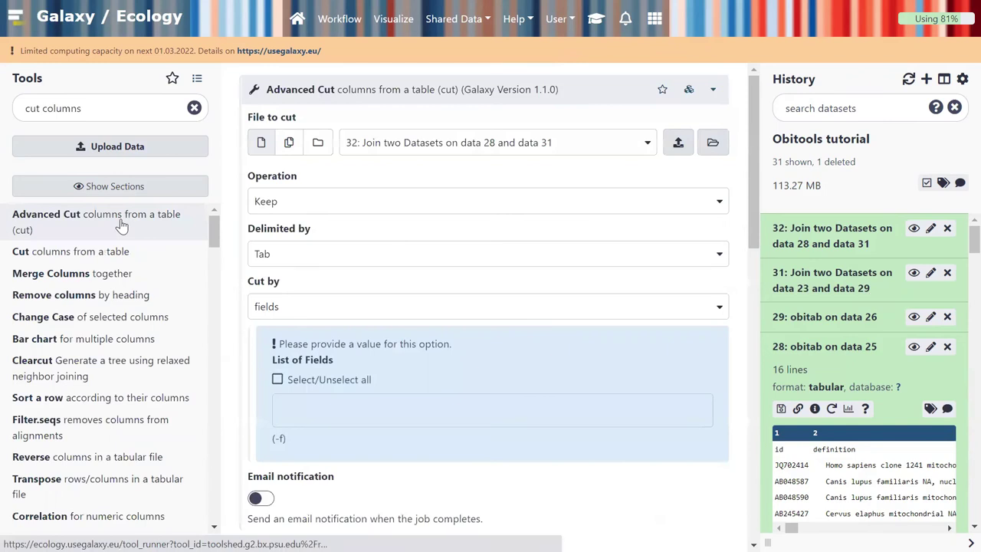
scroll(331, 307, "down", 1)
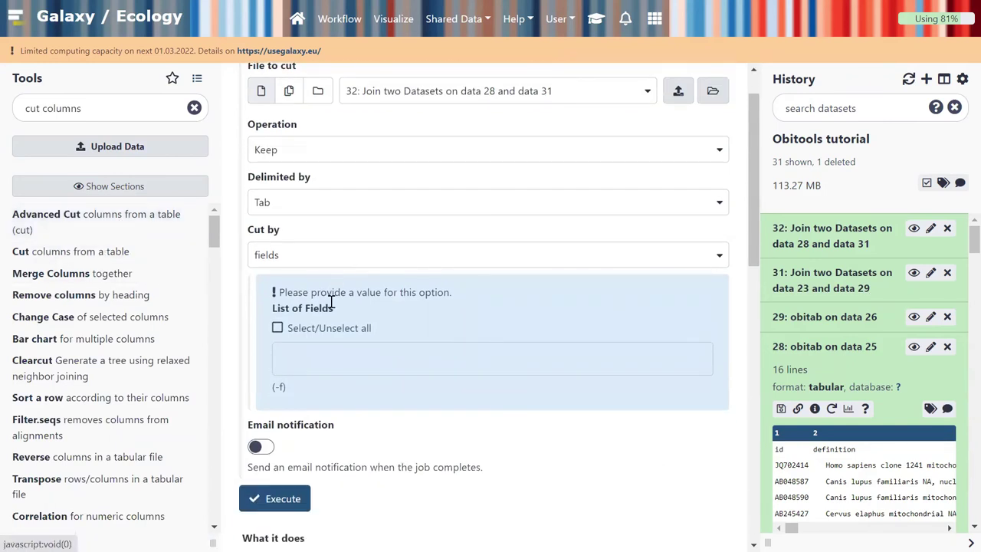
left_click(334, 369)
left_click(335, 389)
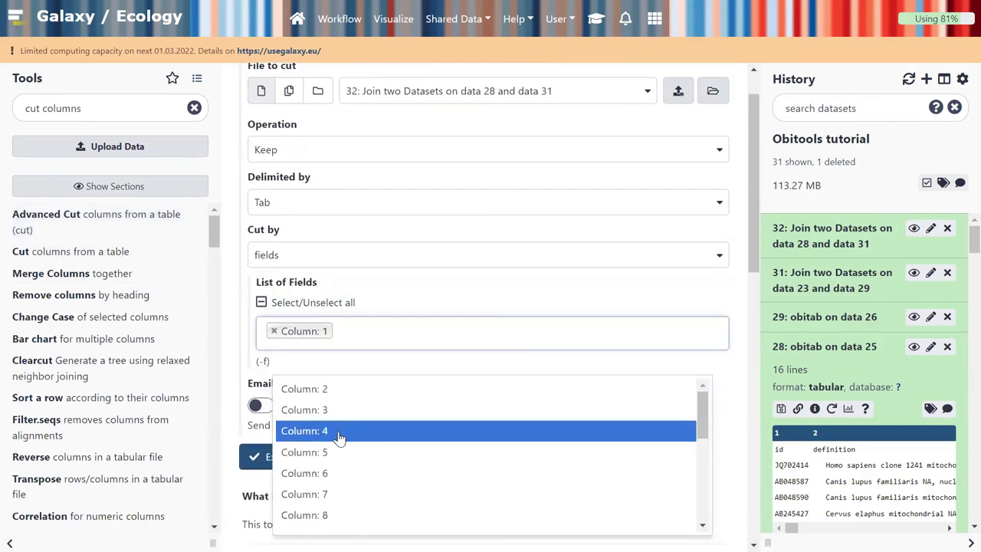
left_click(339, 430)
left_click(328, 470)
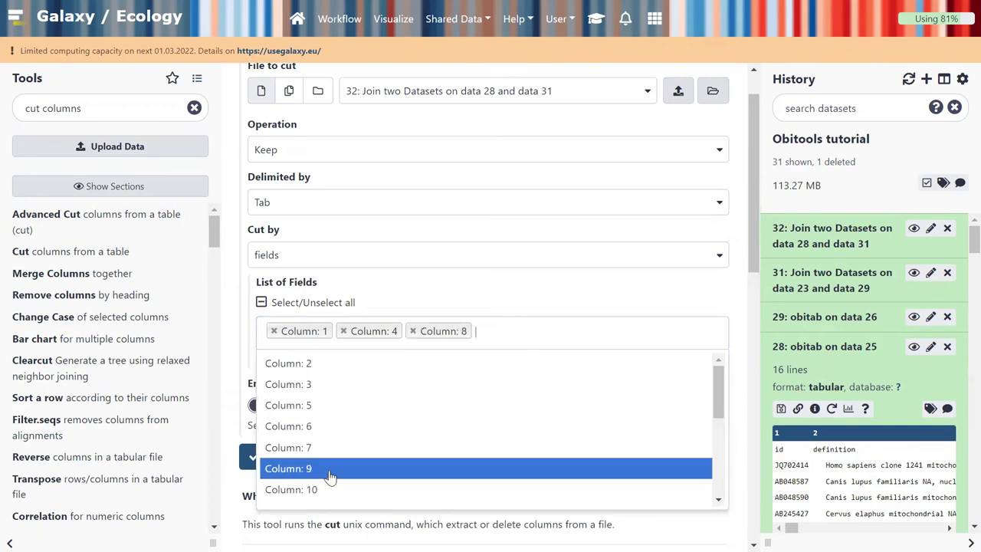
left_click(313, 384)
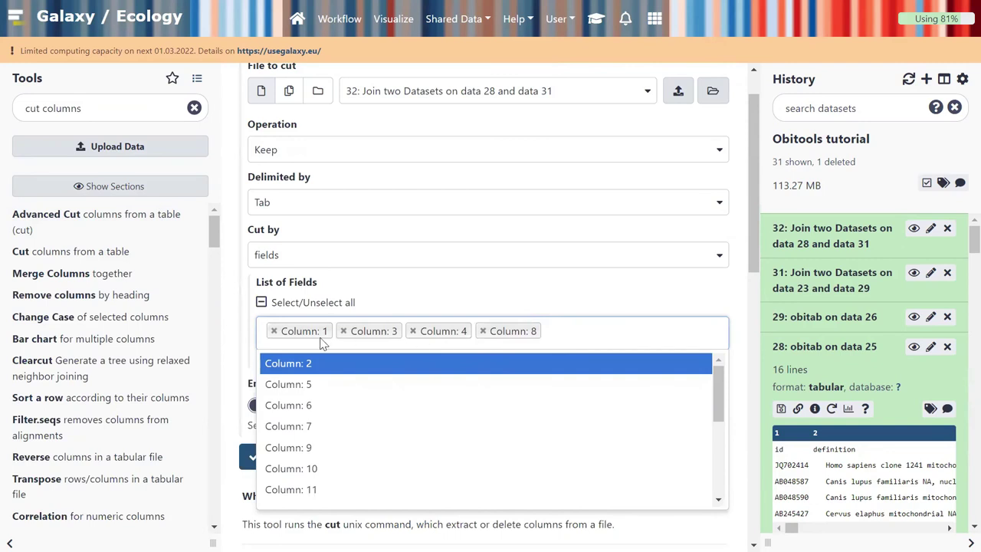
left_click(418, 296)
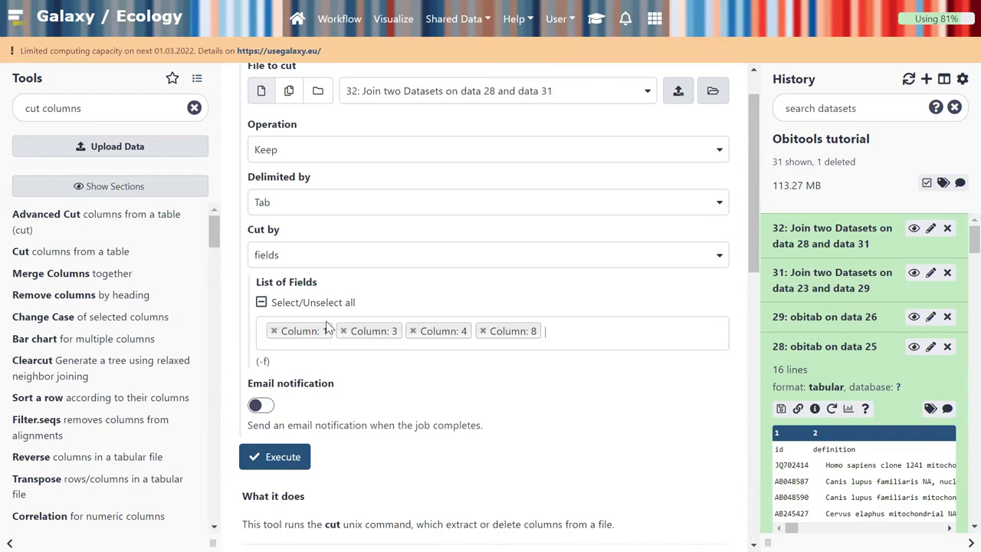
- Open the Cut columns from a table tool and set the columns to c1,c3,c4,c5,c6,c7,c50,c54,c59,c51
left_click(69, 256)
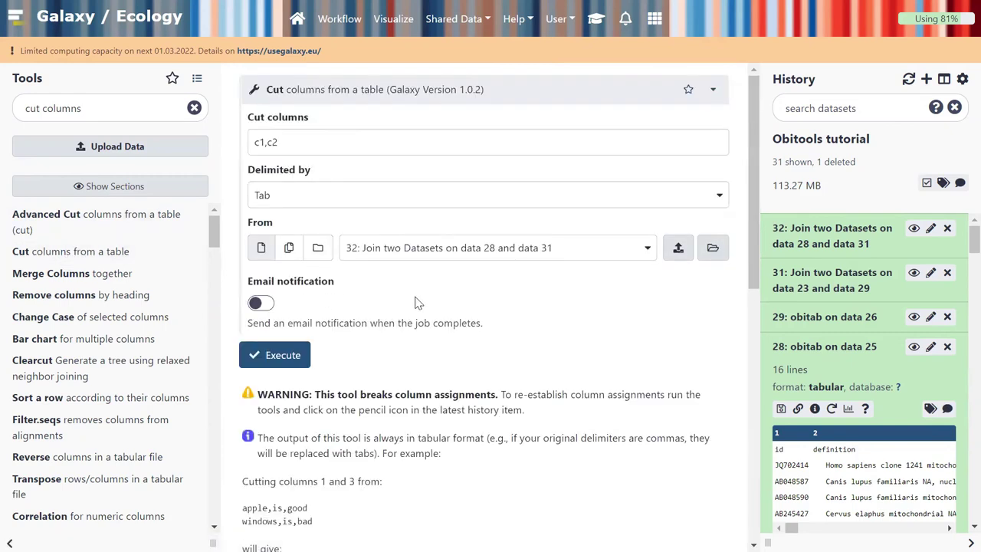
left_click(285, 138)
left_click_drag(296, 139, 202, 143)
type("c1,c3,c4,c5,c6,c7,c50,c54,c59,c51")
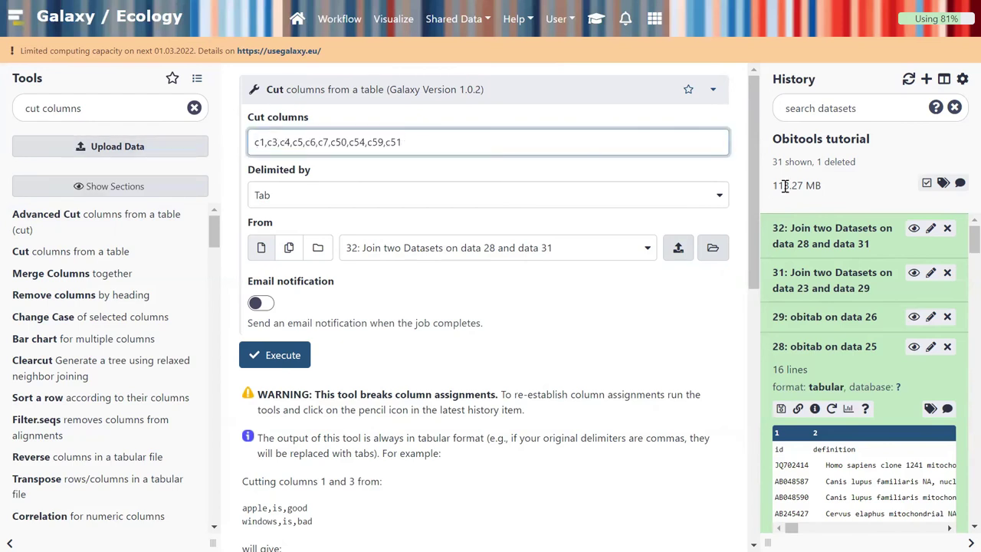
- Expand joined dataset 32's history preview and examine the id, definition, count, sample and obiclean cluster columns with their column numbers
left_click(826, 236)
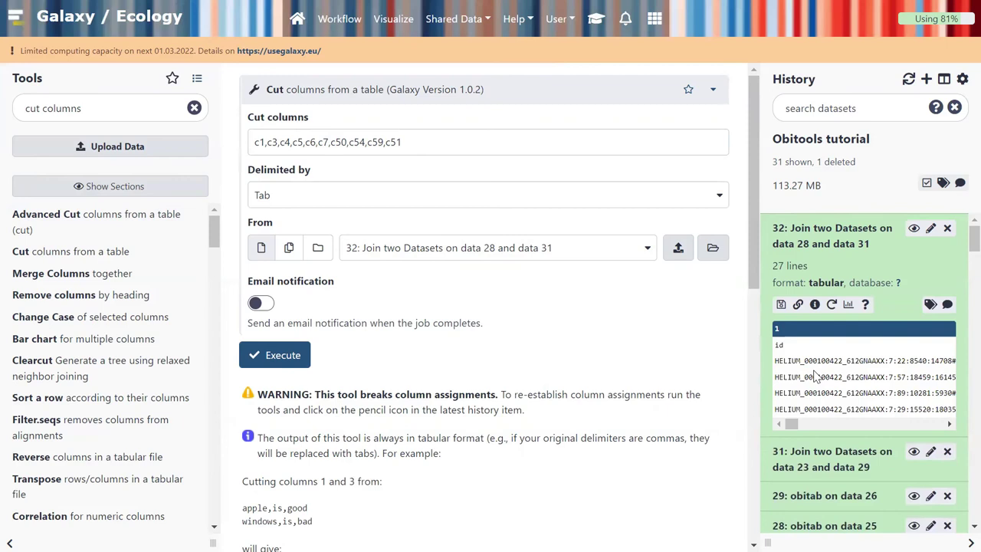
scroll(816, 376, "right", 5)
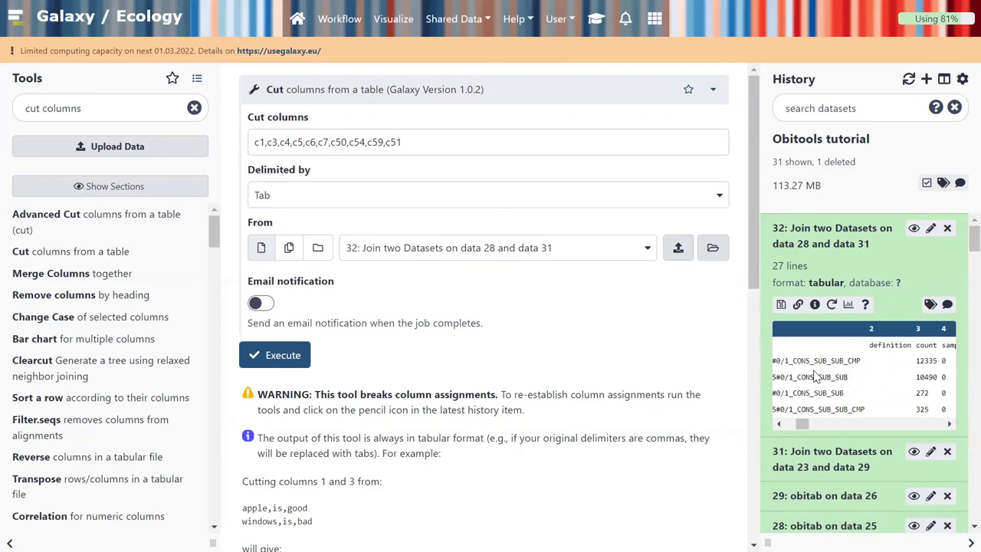
scroll(816, 376, "right", 1)
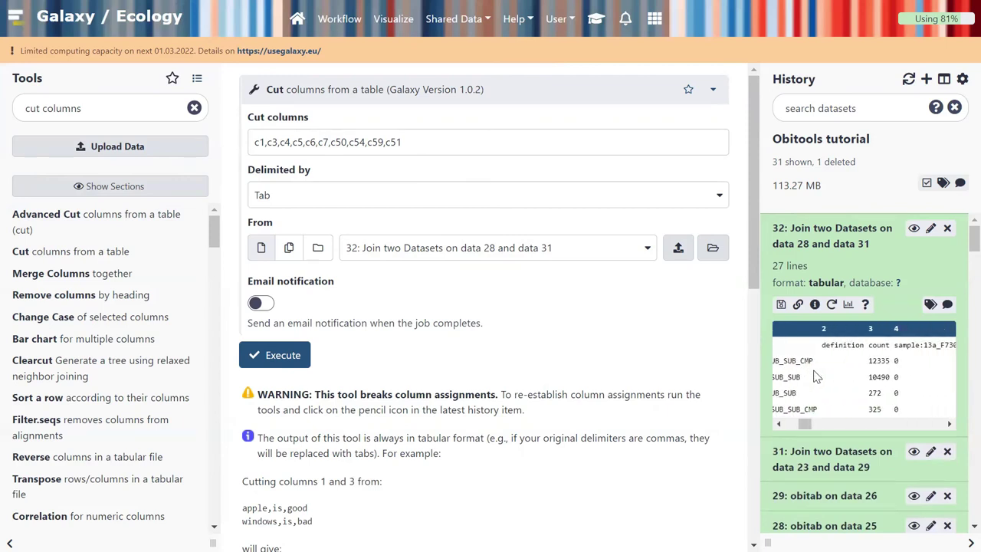
scroll(817, 376, "right", 1)
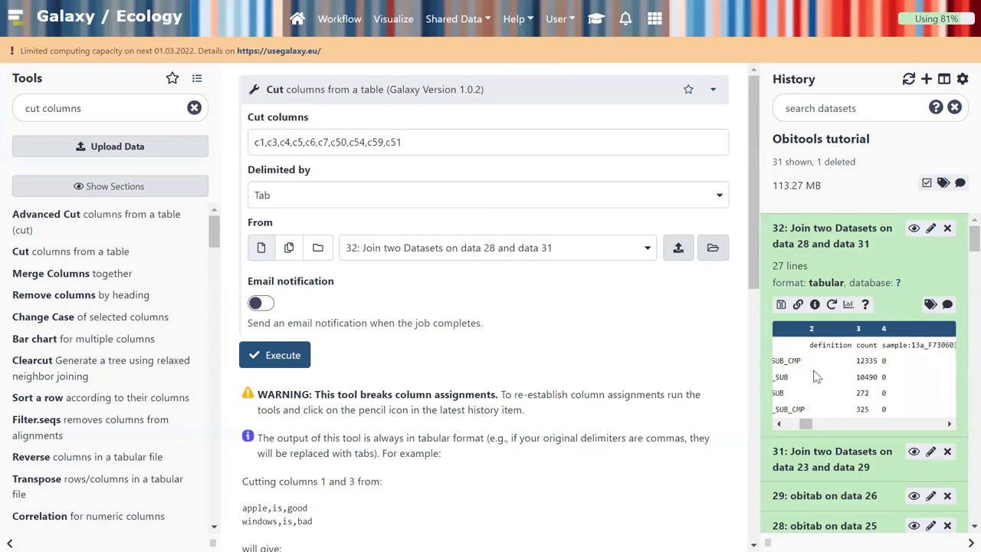
scroll(817, 375, "right", 2)
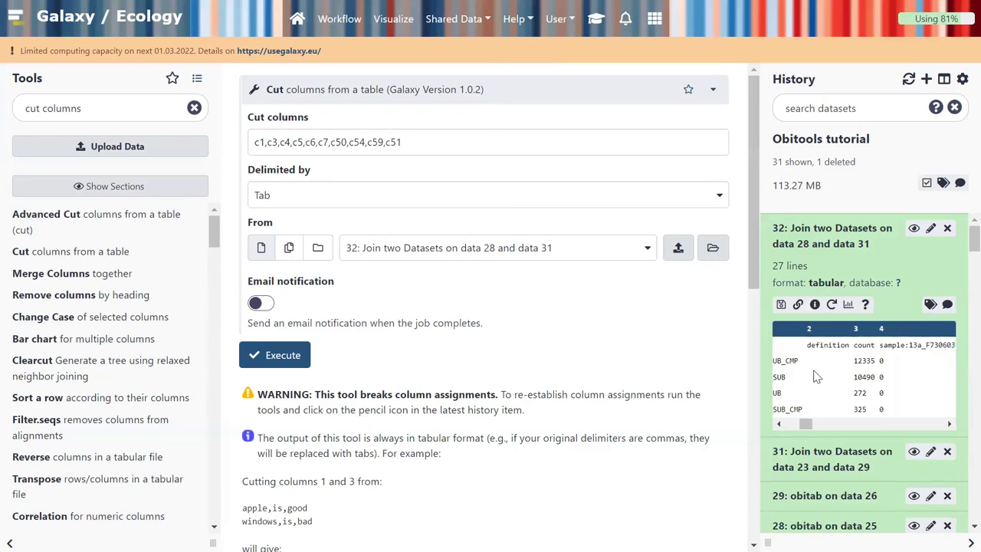
scroll(849, 373, "right", 8)
scroll(851, 378, "right", 1)
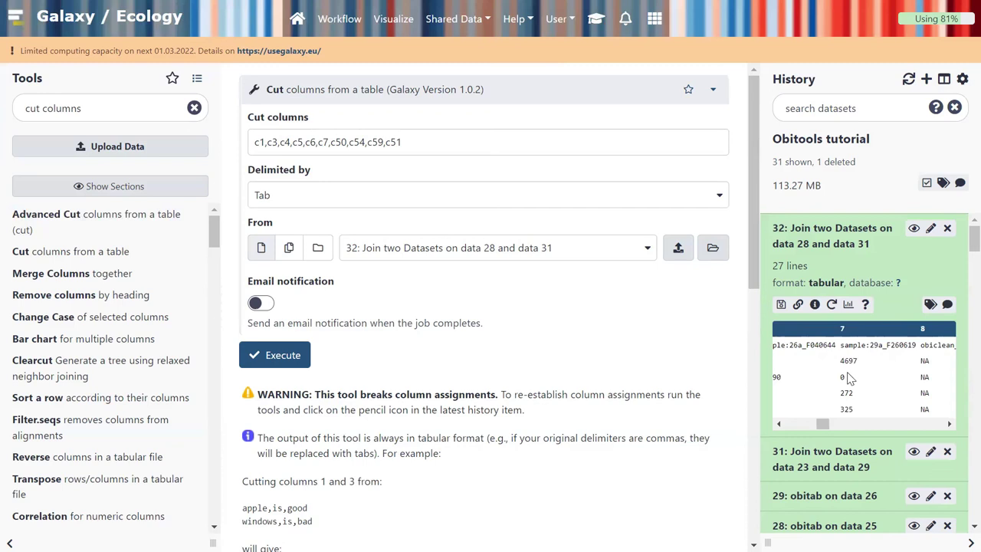
scroll(854, 376, "right", 5)
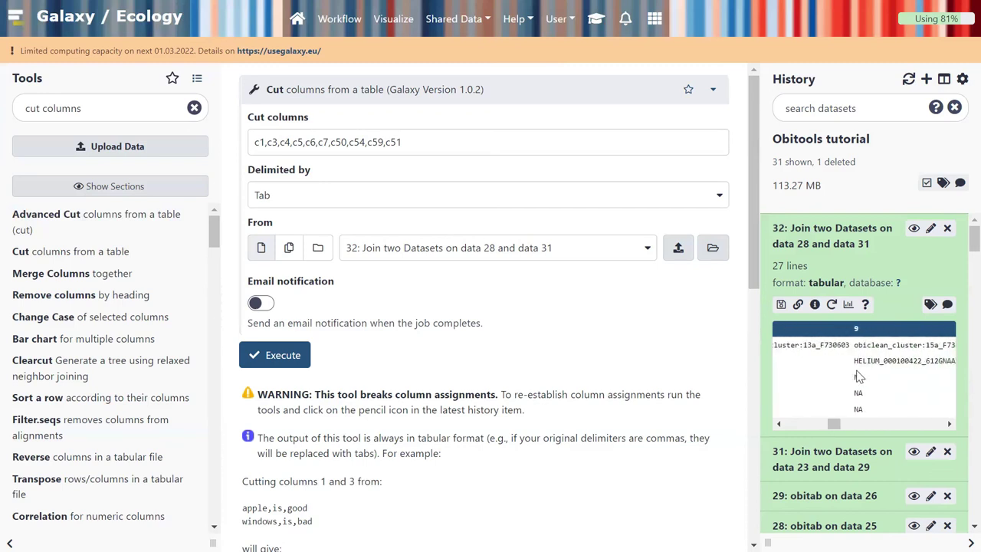
- Run the column cut on dataset 32, collapse that dataset's preview and display the resulting dataset 33
left_click(279, 360)
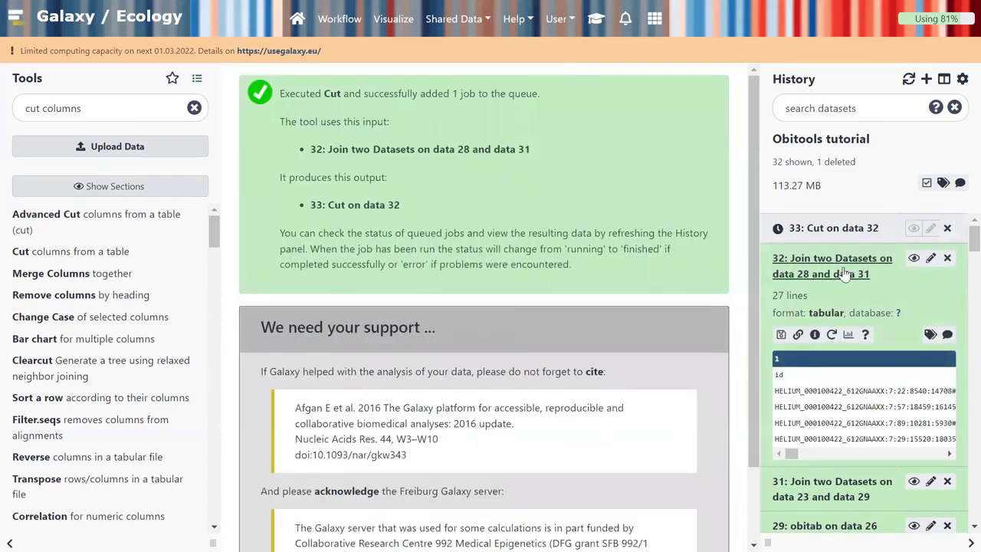
left_click(843, 273)
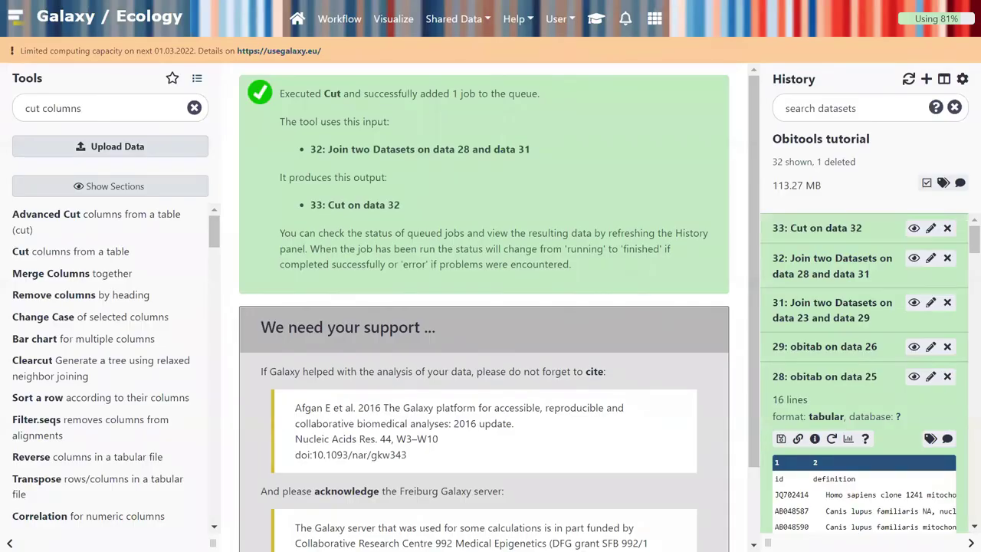
left_click(819, 228)
left_click(915, 230)
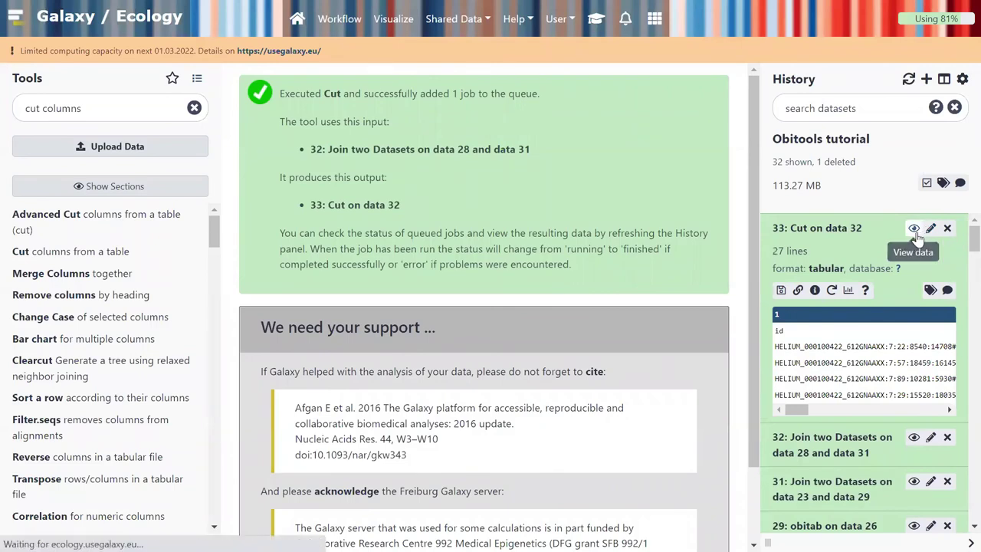
- Examine dataset 33's table across the id, count, sample, family name, genus name and definition columns
scroll(511, 266, "right", 4)
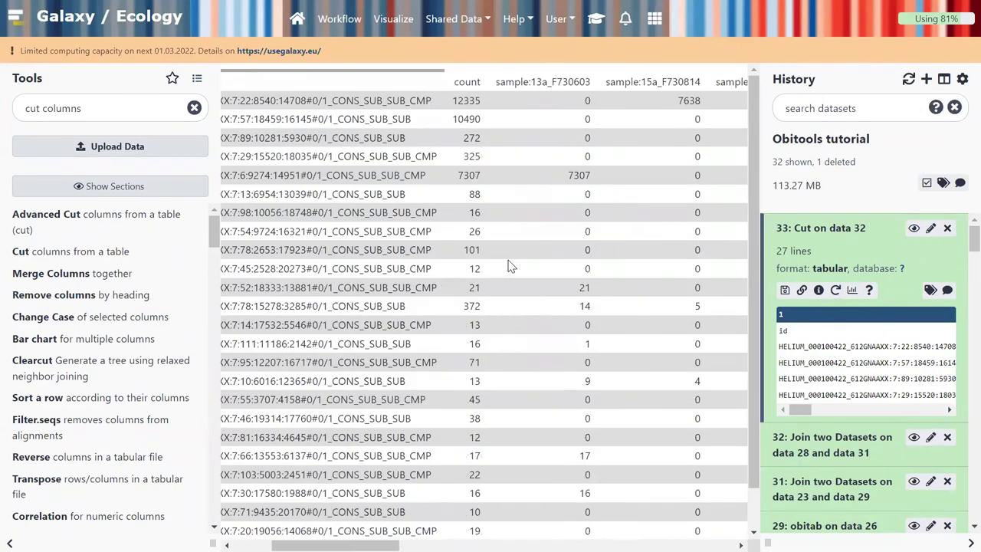
scroll(511, 266, "right", 12)
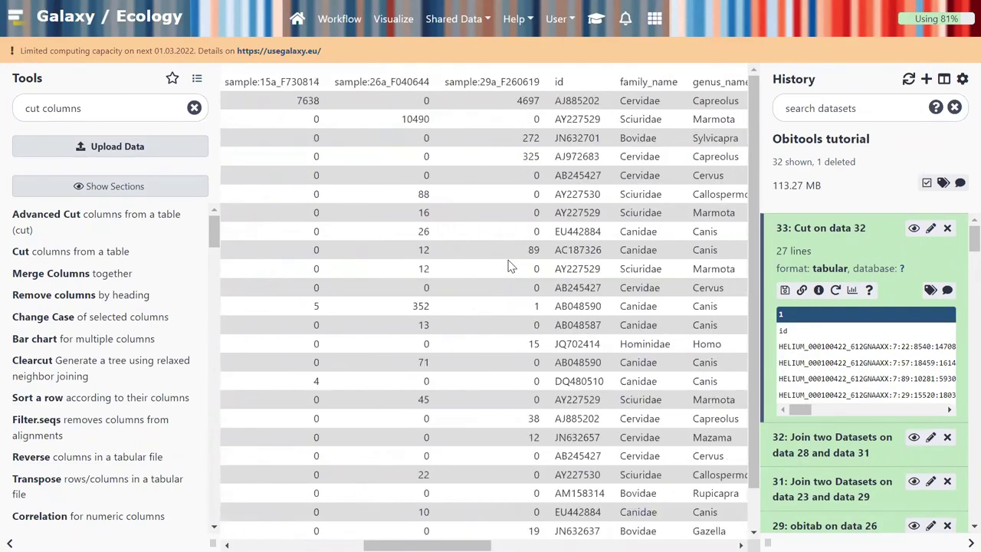
scroll(510, 265, "right", 6)
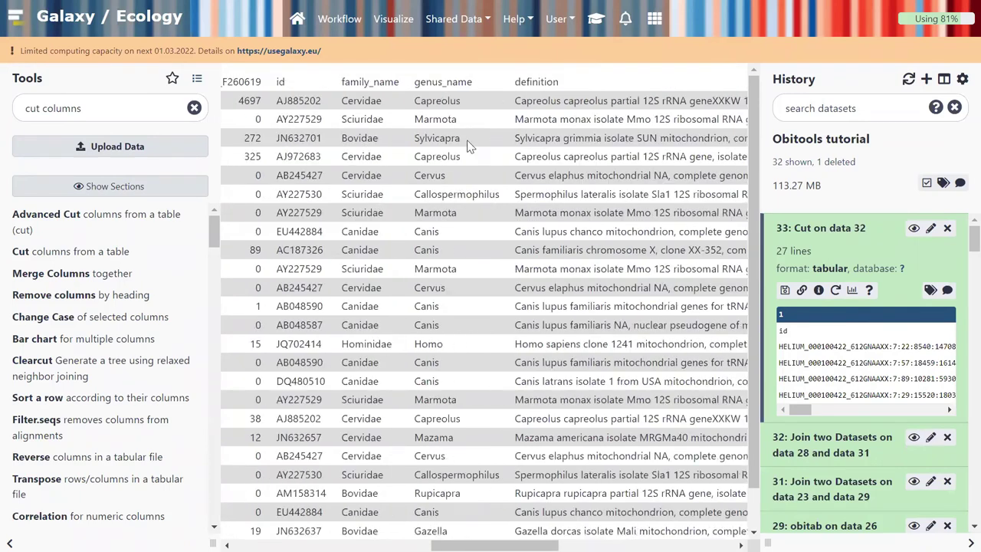
scroll(567, 170, "right", 4)
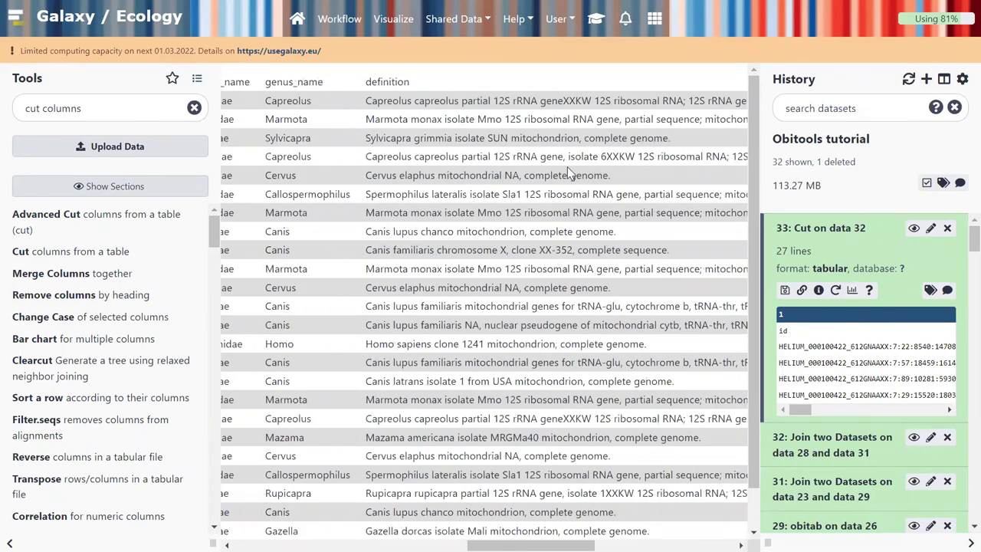
scroll(568, 170, "left", 13)
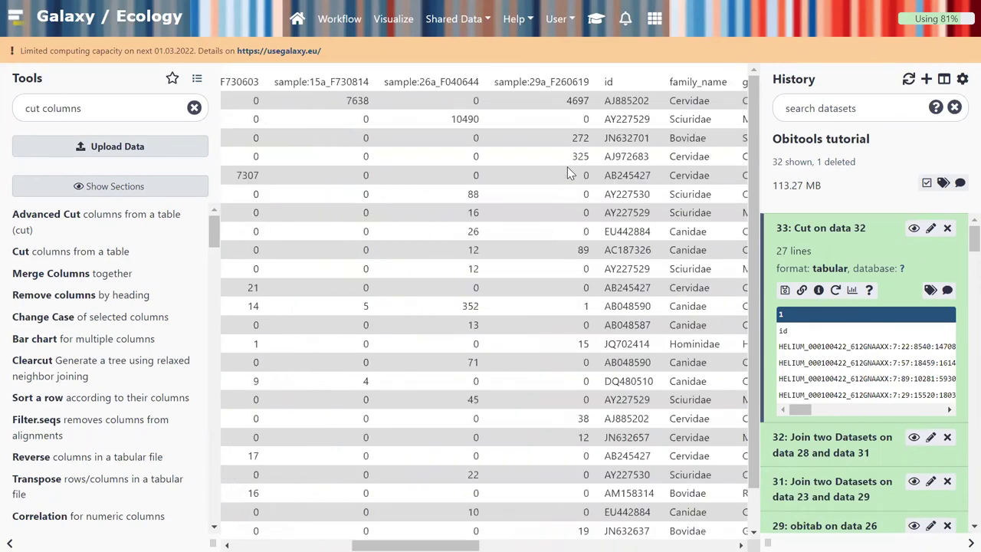
scroll(568, 173, "left", 12)
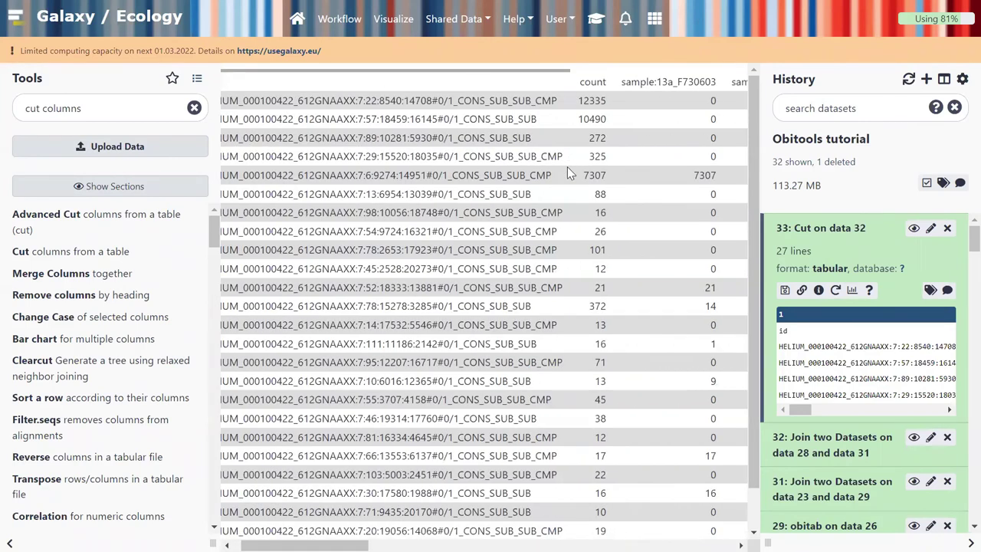
scroll(568, 171, "right", 3)
scroll(568, 172, "right", 3)
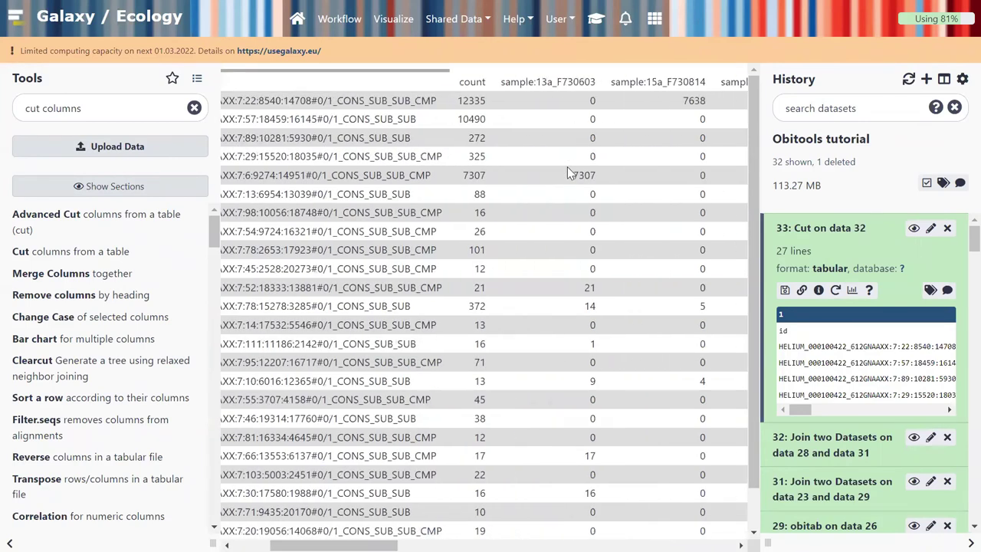
scroll(568, 172, "right", 12)
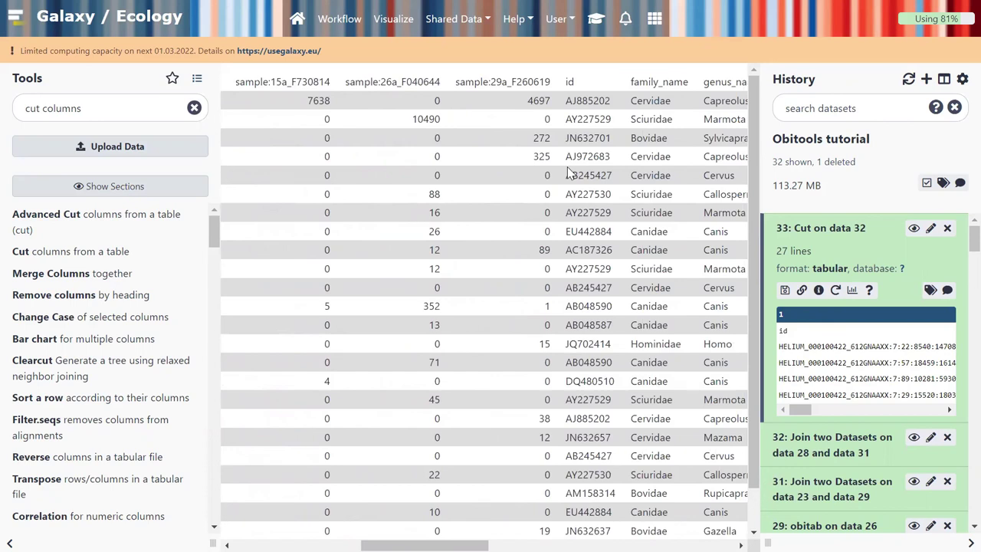
scroll(567, 173, "left", 10)
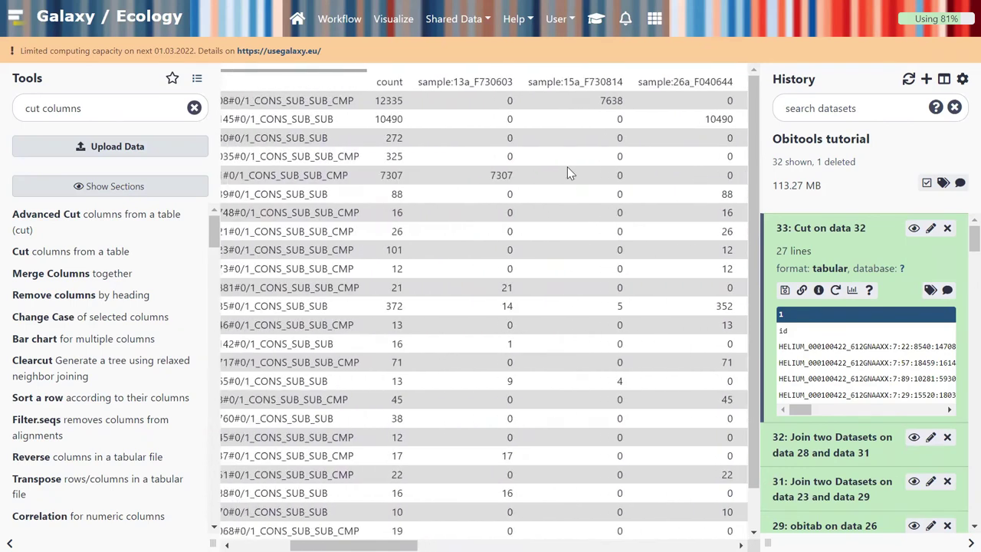
scroll(468, 235, "left", 2)
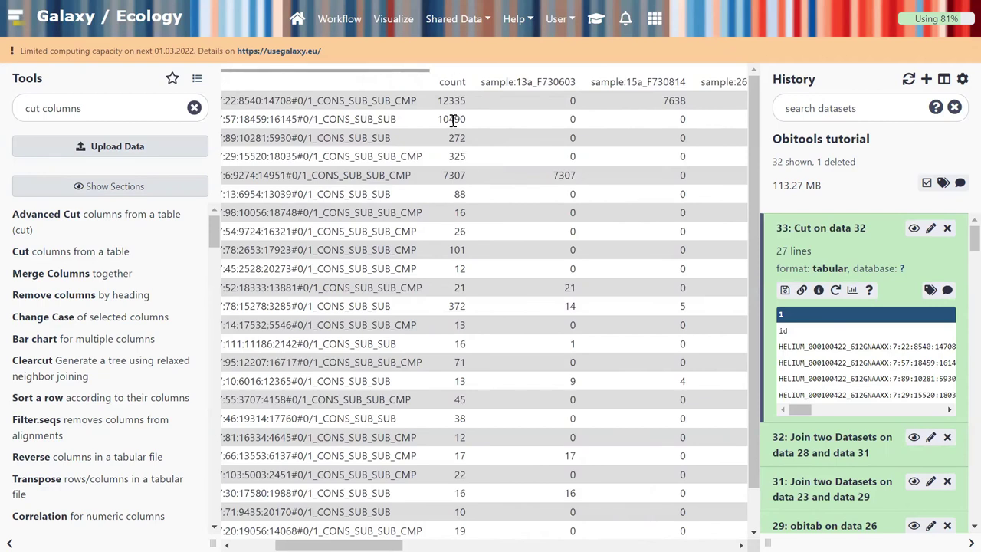
scroll(452, 116, "left", 3)
scroll(452, 121, "left", 2)
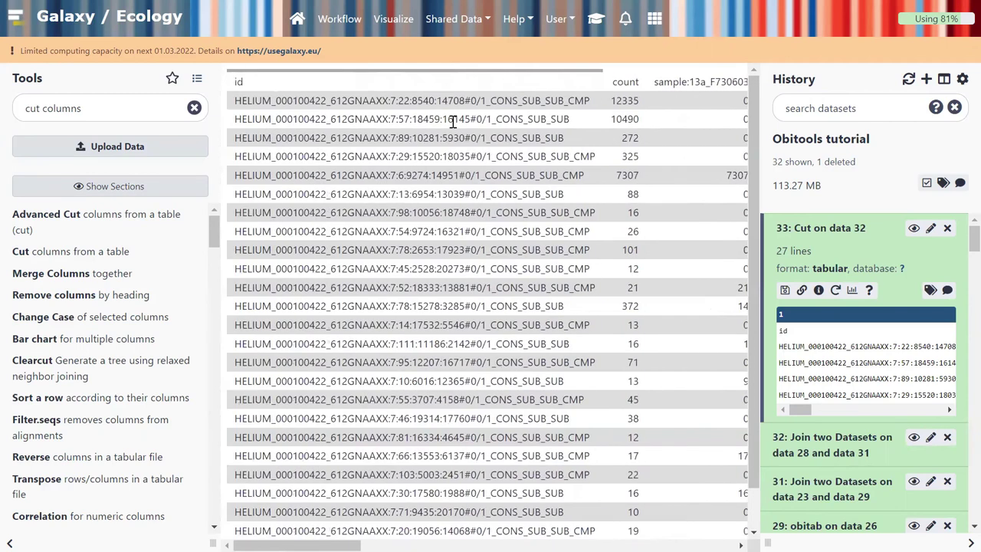
- Search the tools for "filter data" and open the Filter data on any column using simple expressions tool
double_click(114, 111)
triple_click(114, 111)
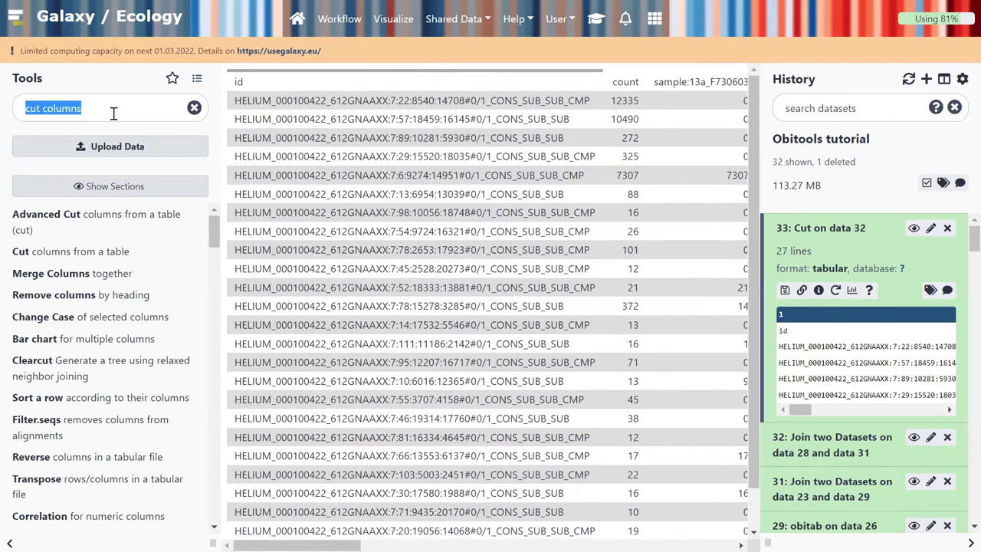
type("filter")
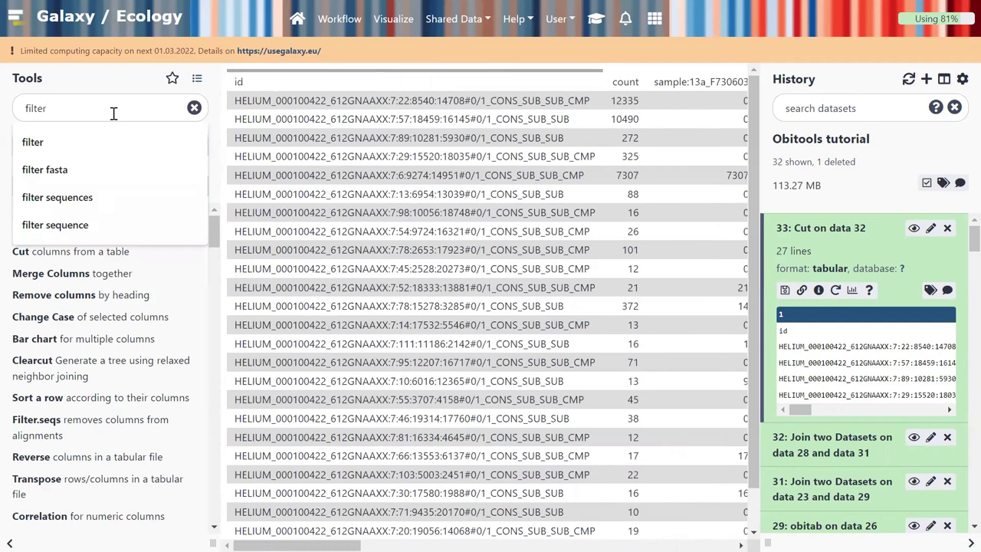
type(" data")
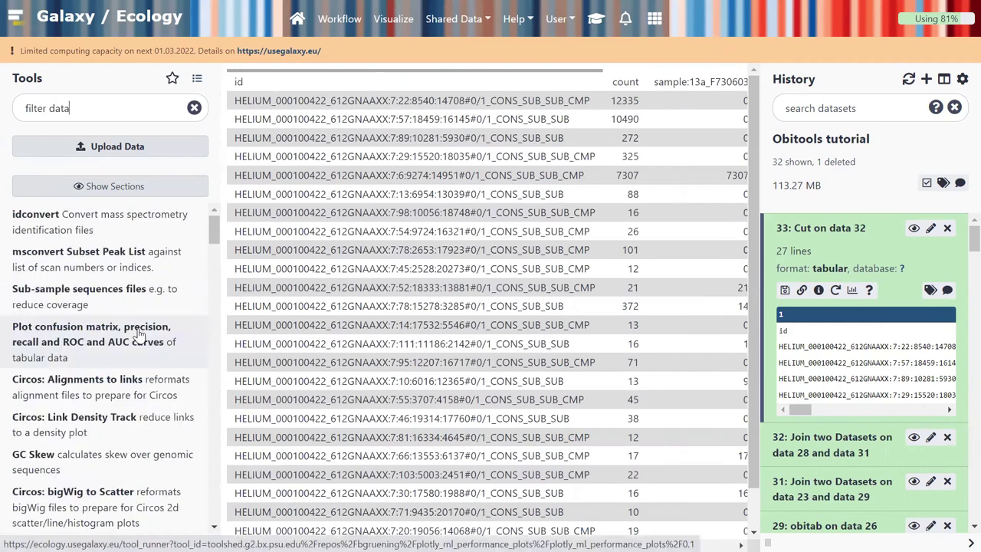
scroll(138, 334, "down", 10)
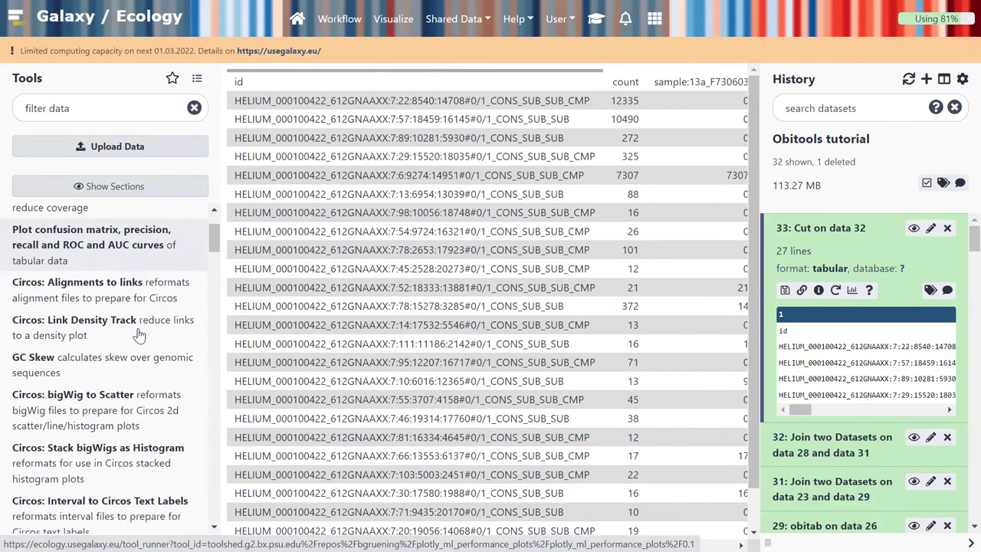
scroll(138, 334, "down", 4)
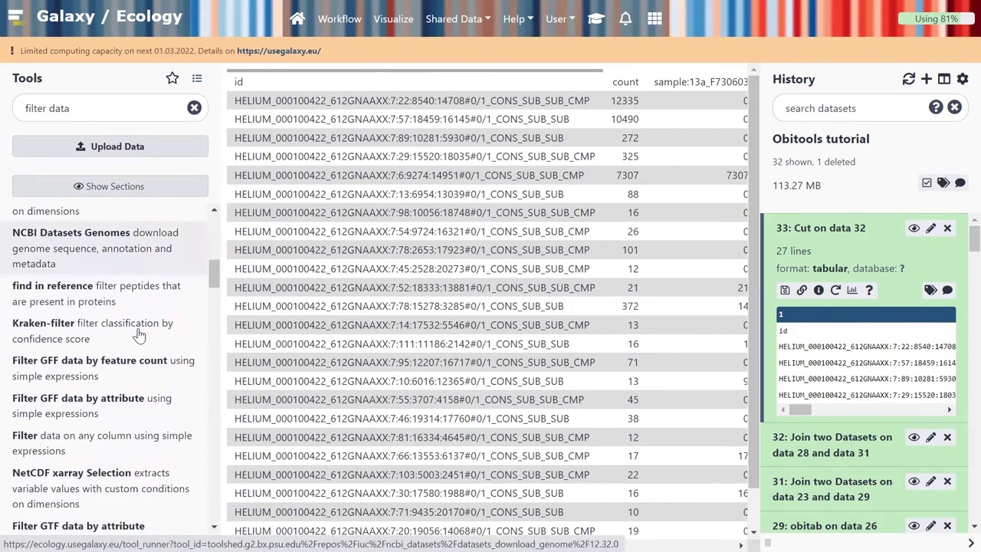
left_click(96, 337)
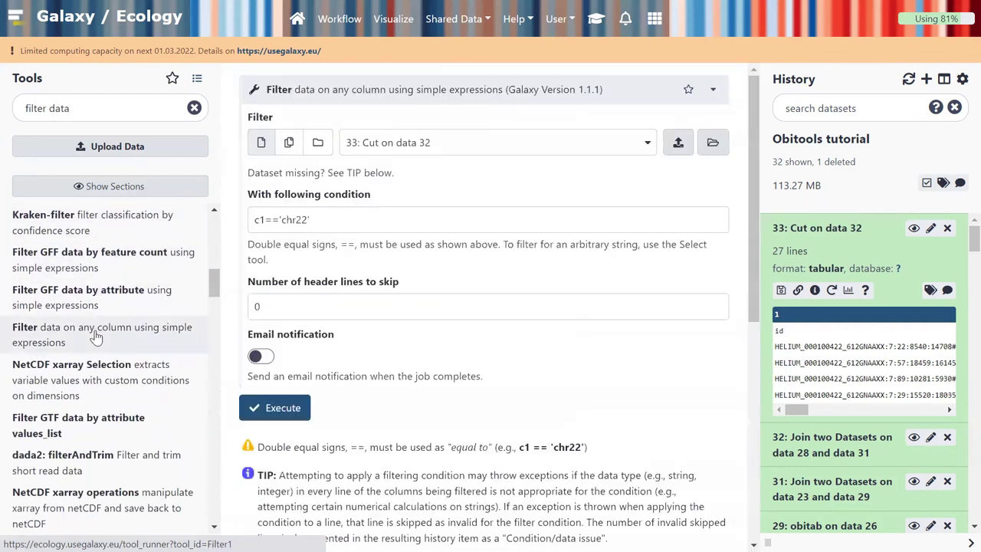
- Try column c2 in the filter condition and check the count and sample column numbers in dataset 33's preview
double_click(260, 219)
left_click(260, 219)
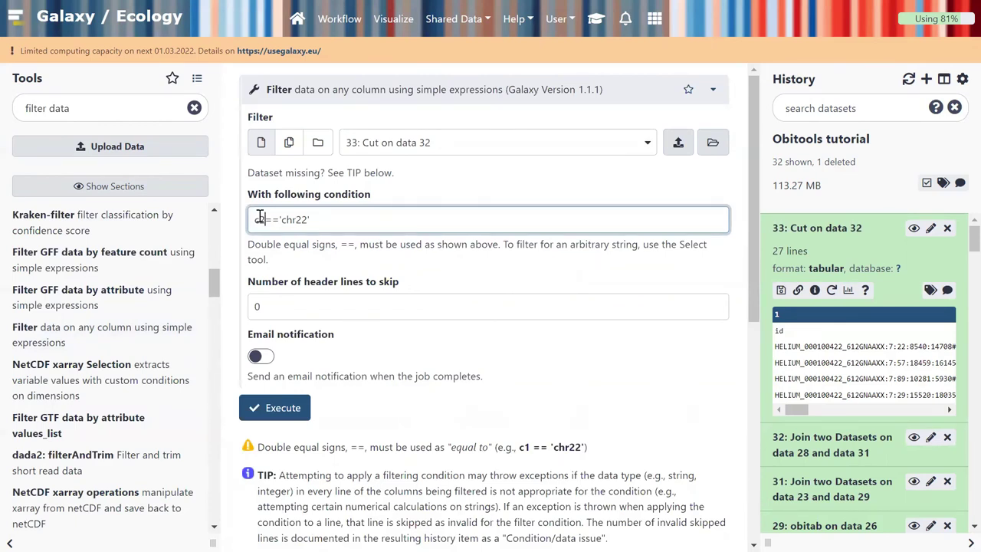
key("BackSpace")
type("2")
left_click_drag(797, 410, 826, 410)
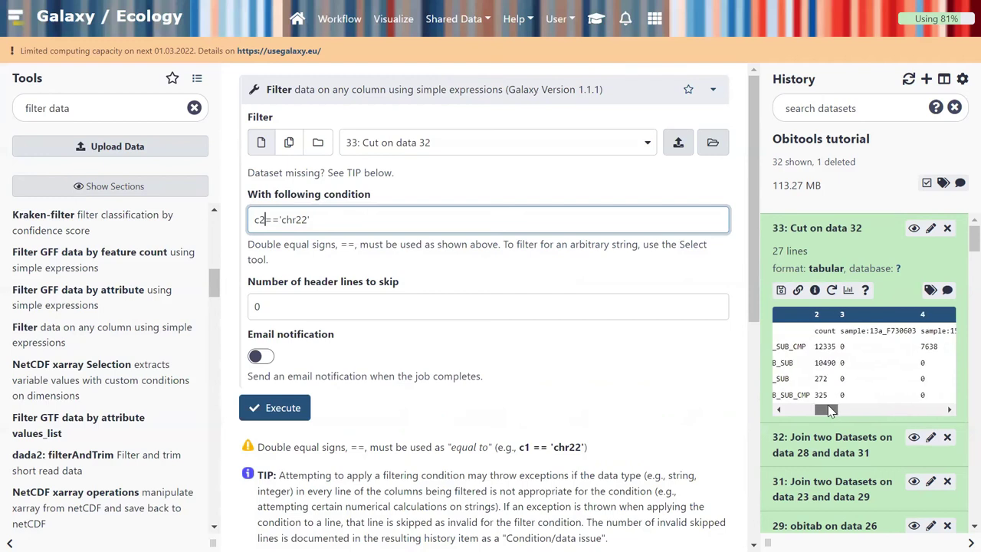
double_click(823, 346)
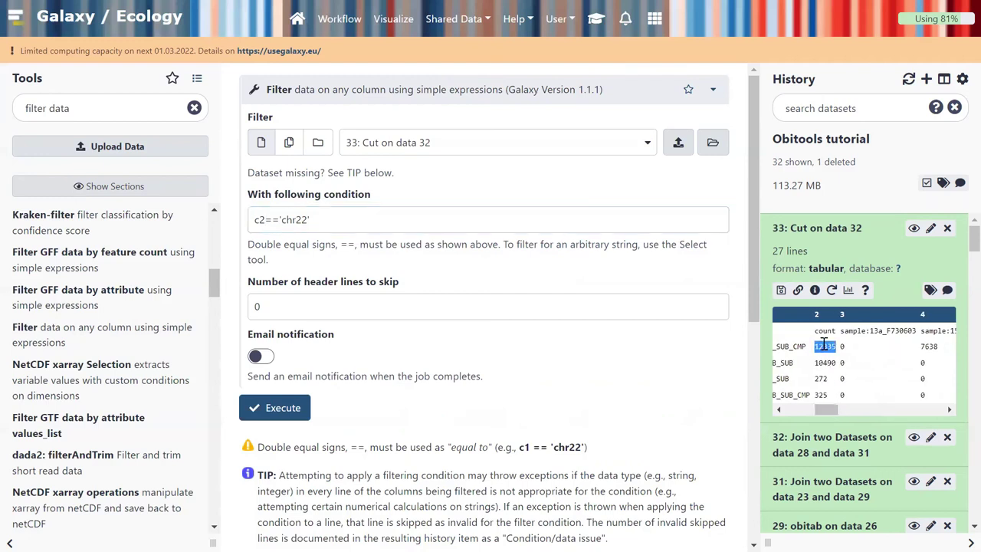
left_click_drag(828, 410, 862, 408)
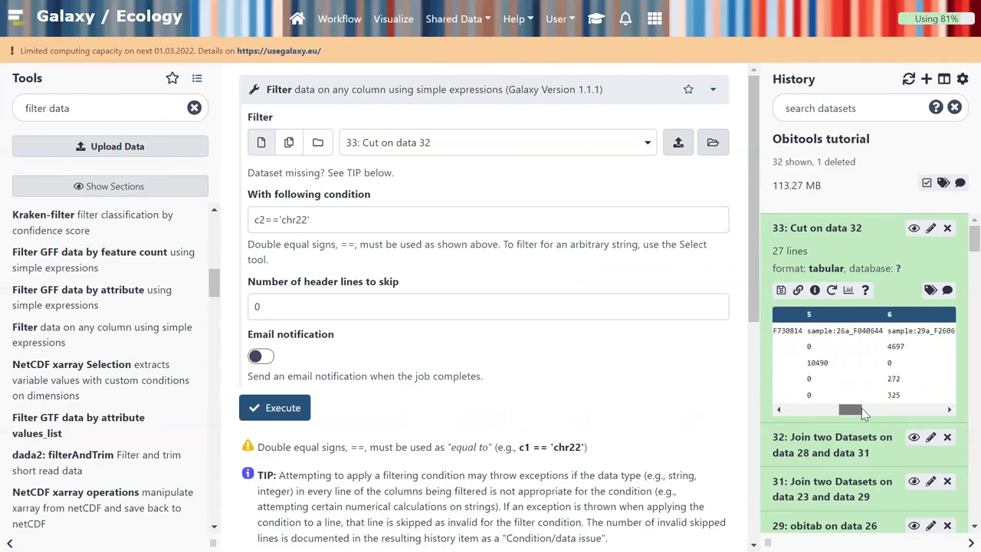
- Set the filter condition to "c3>=1000 or"
left_click(261, 220)
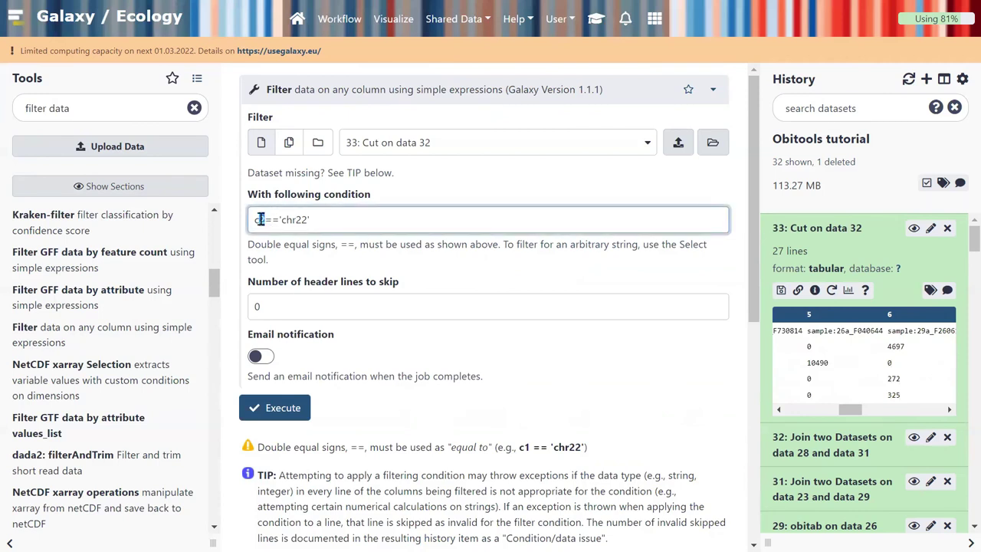
key("Delete")
type("3")
key("Delete")
type(">")
left_click_drag(278, 220, 328, 219)
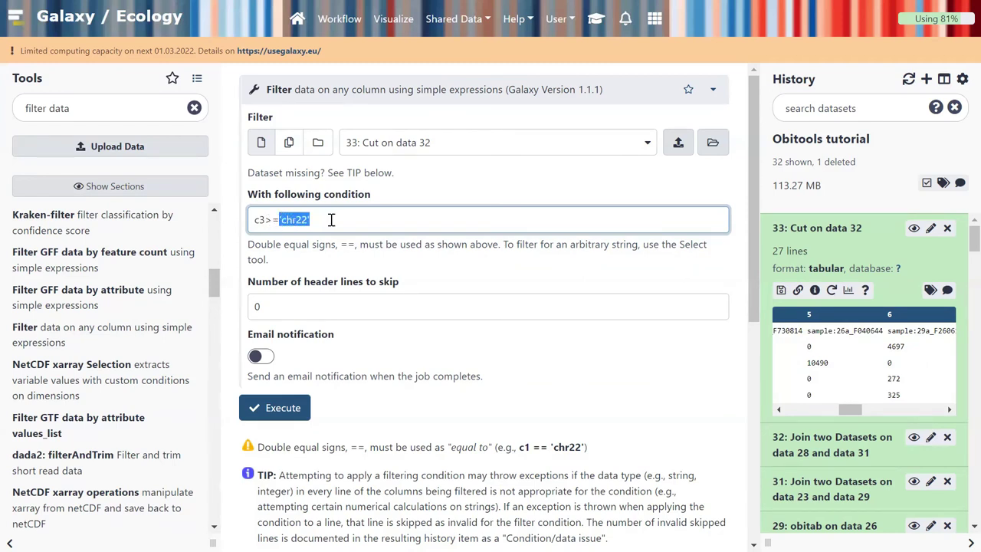
type("1000 or")
- Extend the filter condition with three more copies of the "c3>=1000 or" clause
left_click_drag(317, 220, 246, 224)
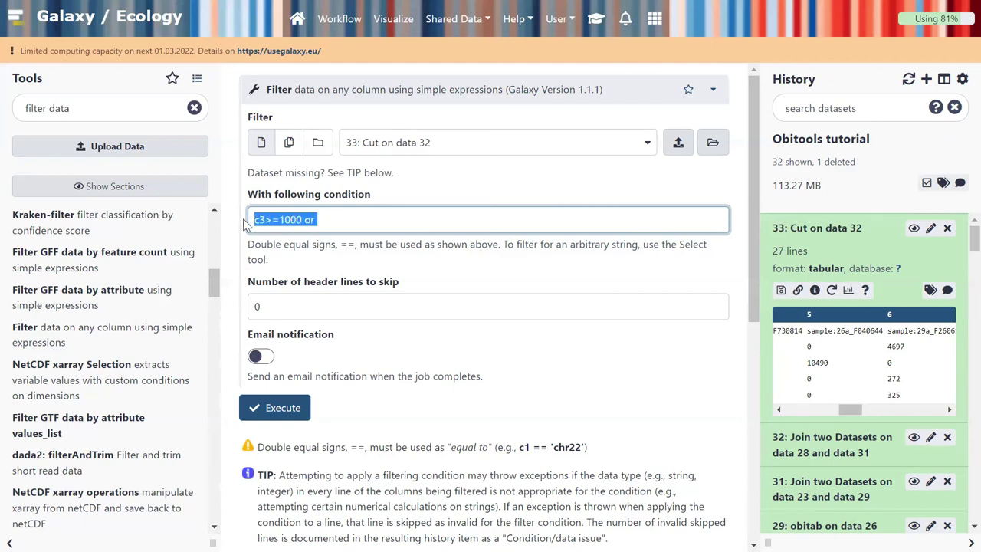
key("ctrl+c")
left_click(330, 219)
key("ctrl+v")
key("ctrl+v")
key("ctrl+v")
- Change the copied clauses to columns c4, c5 and c6 and remove the trailing "or" from the condition
left_click_drag(322, 220, 388, 220)
type("4")
type("5")
left_click_drag(446, 220, 451, 220)
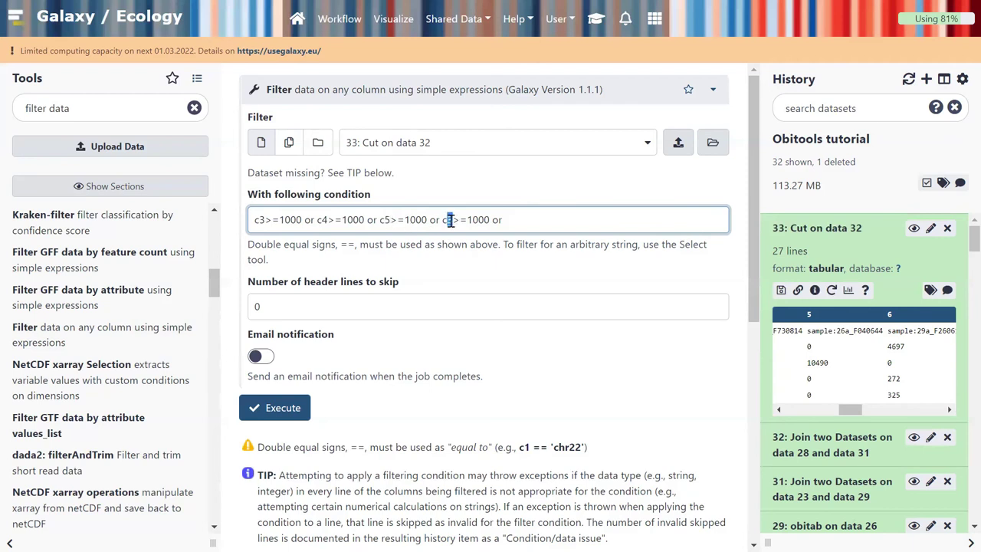
type("6")
left_click(503, 220)
key("BackSpace")
key("BackSpace")
key("BackSpace")
- Set the number of header lines to skip to 1 and execute the filter on dataset 33
mouse_move(846, 409)
left_mouse_down()
mouse_move(862, 409)
mouse_move(834, 411)
mouse_move(859, 409)
left_mouse_up()
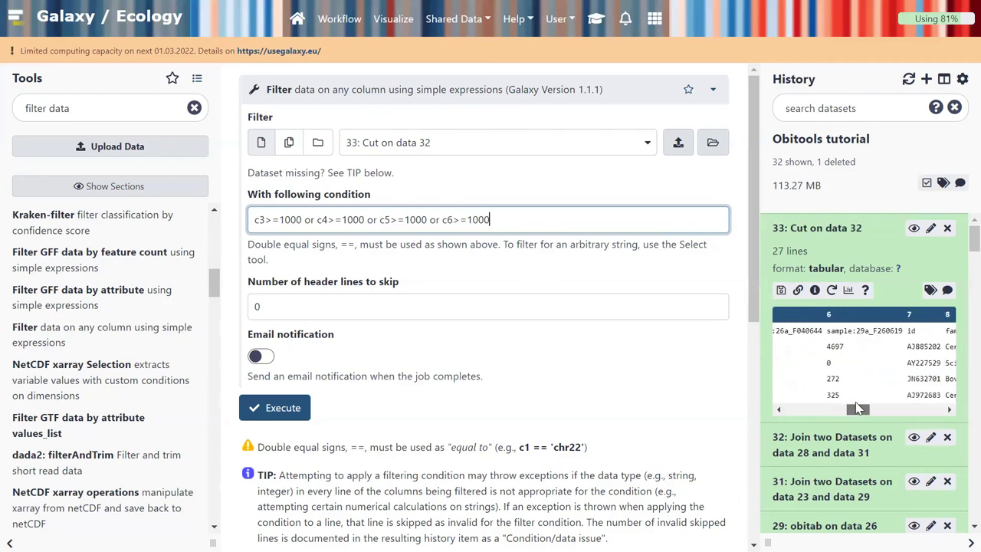
left_click_drag(366, 304, 227, 308)
type("1")
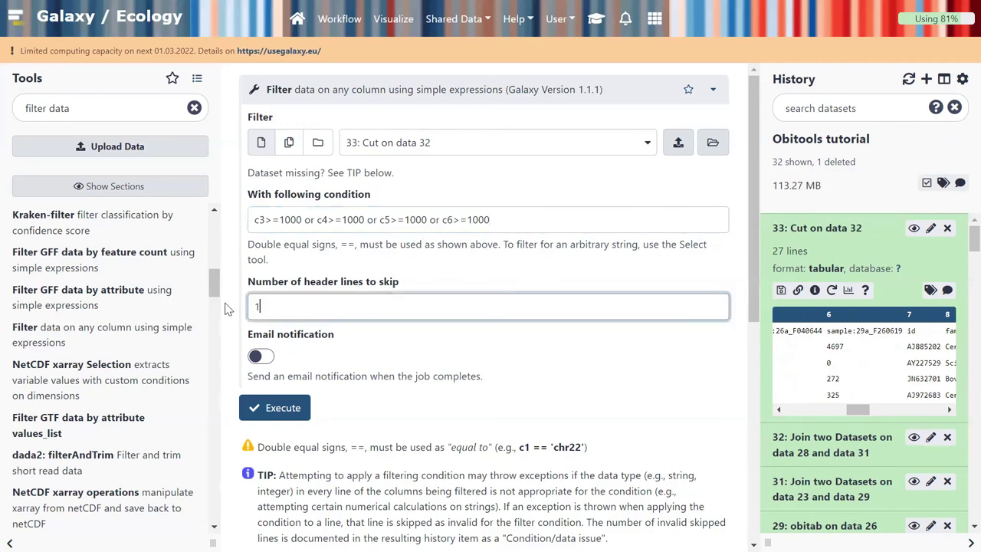
left_click(280, 405)
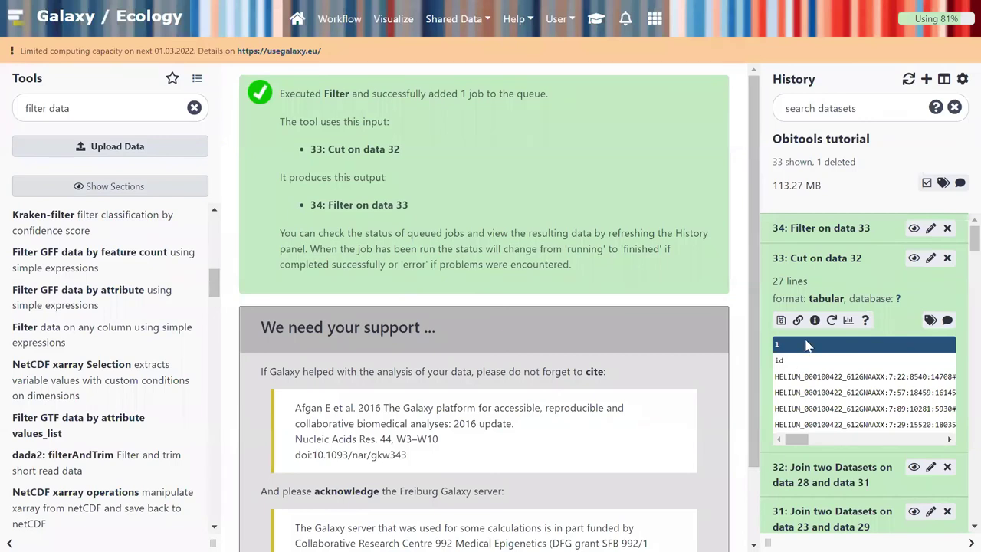
- Open the output "34: Filter on data 33" and view its table across the count and sample columns
left_click(838, 228)
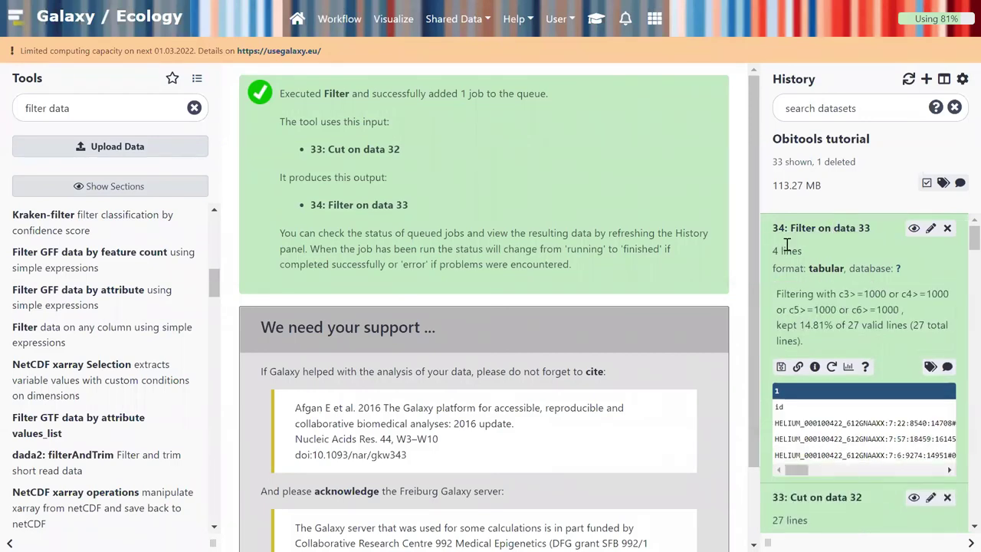
left_click(913, 231)
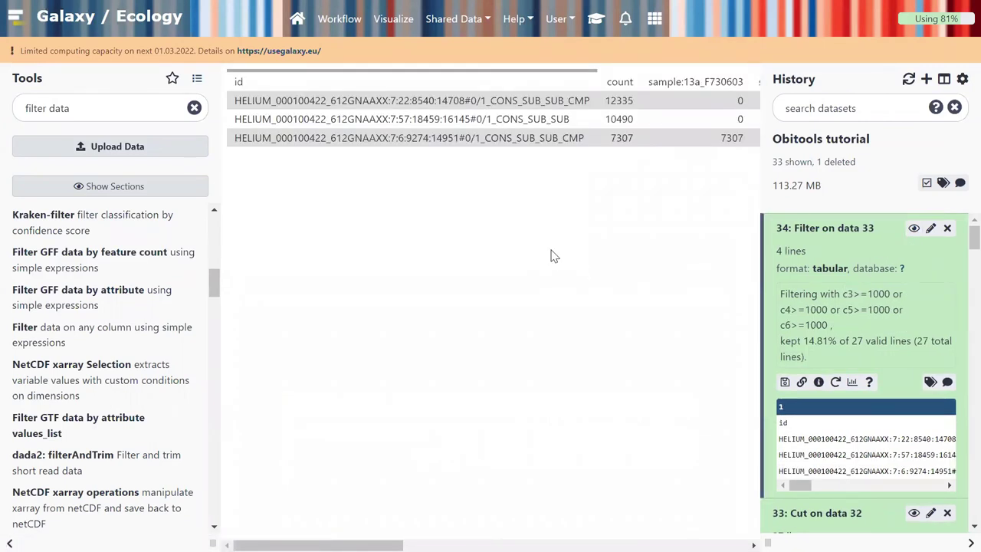
scroll(549, 208, "right", 8)
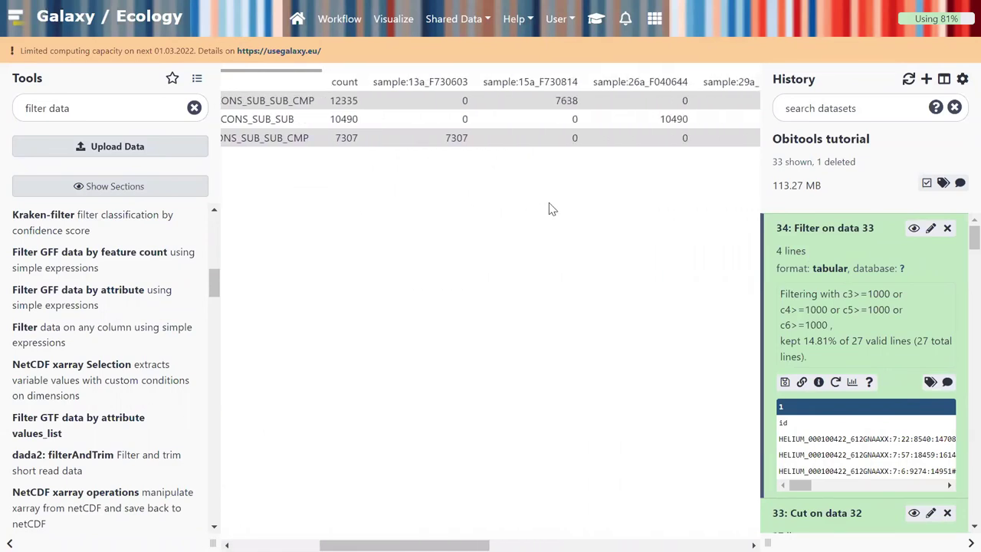
scroll(549, 209, "right", 4)
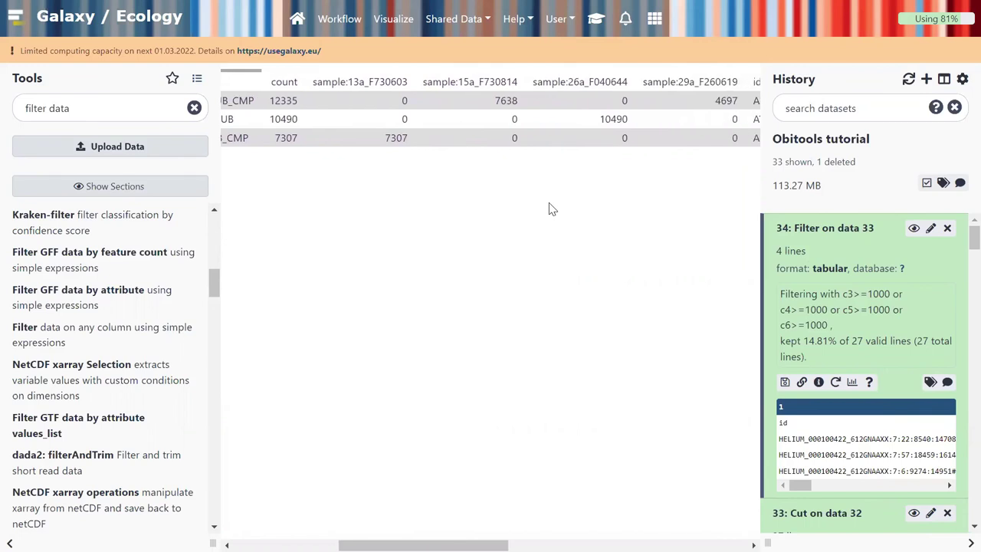
scroll(549, 209, "right", 3)
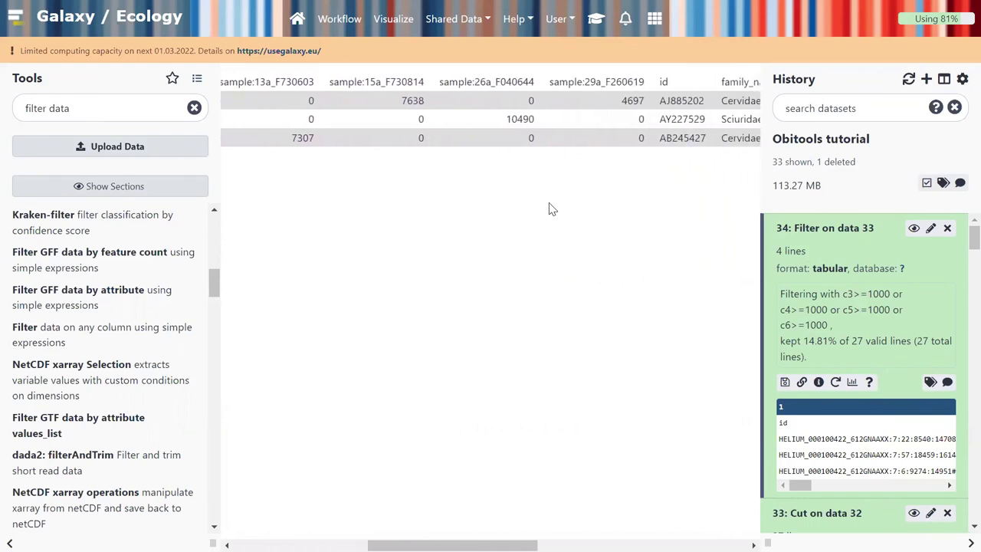
scroll(335, 117, "left", 1)
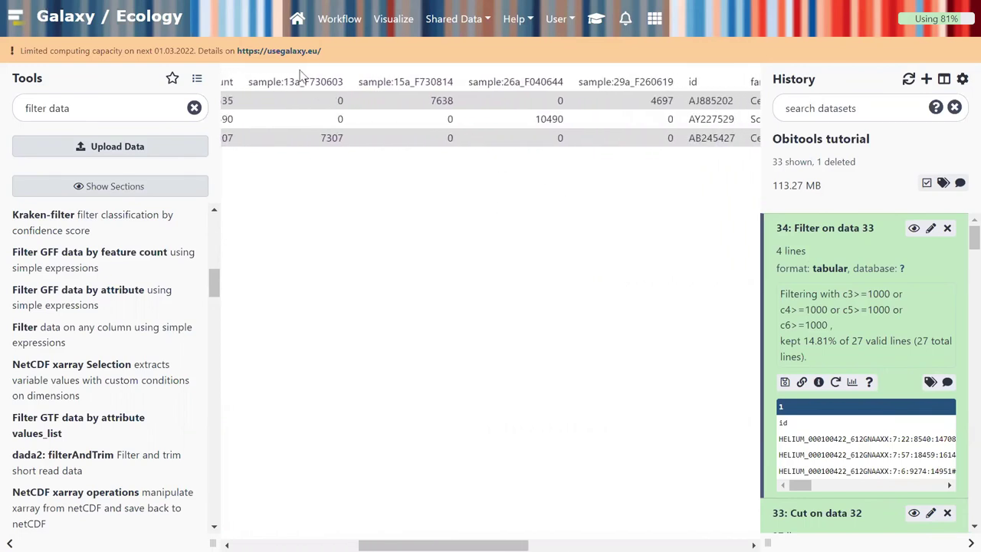
- Check which samples have high counts for each sequence in dataset 34's table
left_click_drag(283, 81, 345, 82)
double_click(337, 138)
left_click(444, 100)
double_click(444, 101)
left_click(605, 81)
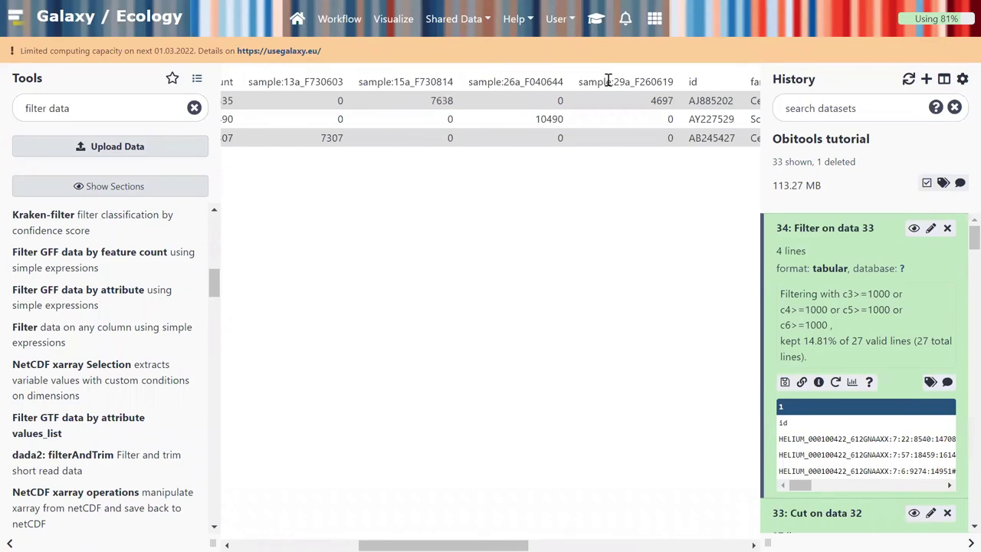
double_click(556, 119)
left_click(607, 133)
- Examine the family name, genus name and definition columns of the filtered table
scroll(606, 132, "right", 5)
scroll(607, 134, "right", 3)
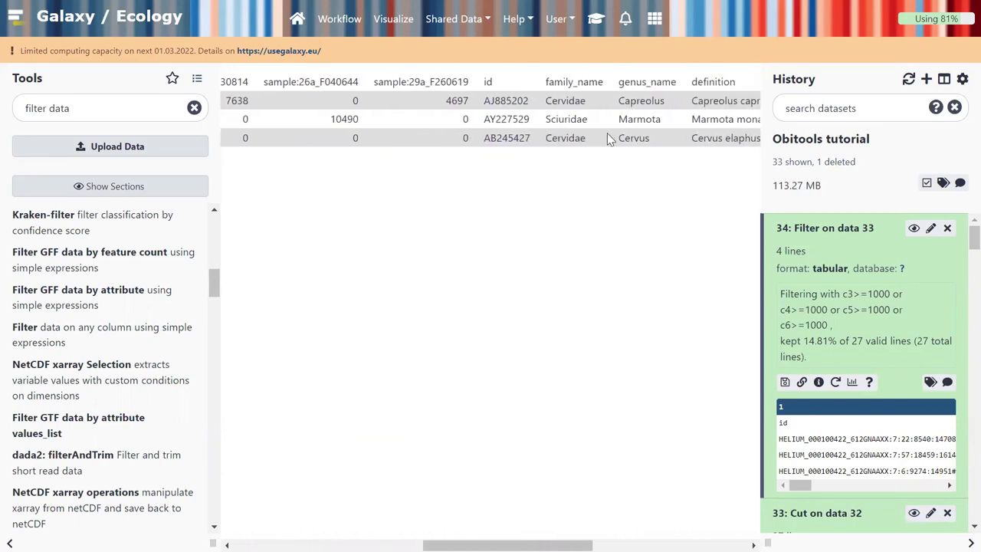
scroll(607, 134, "right", 1)
scroll(630, 160, "right", 6)
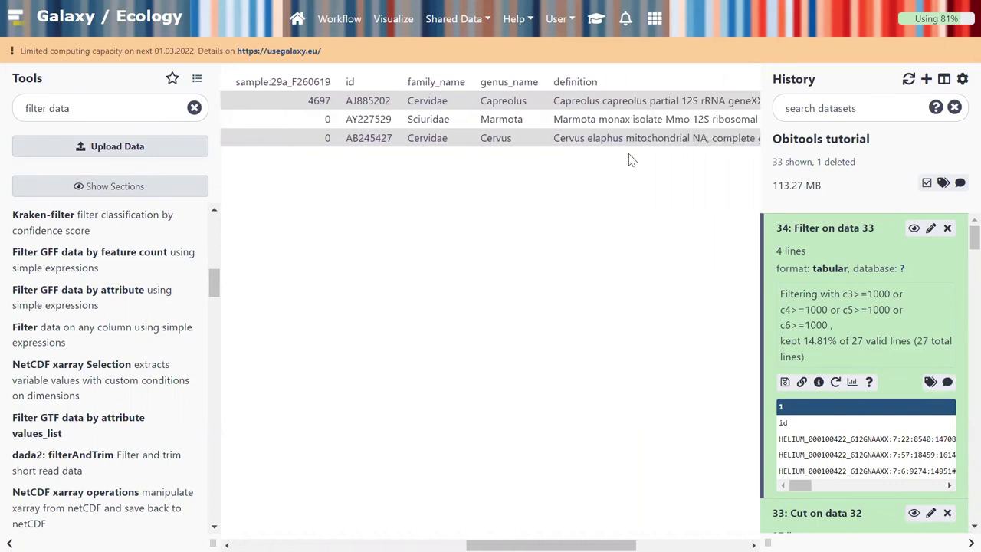
scroll(630, 160, "right", 4)
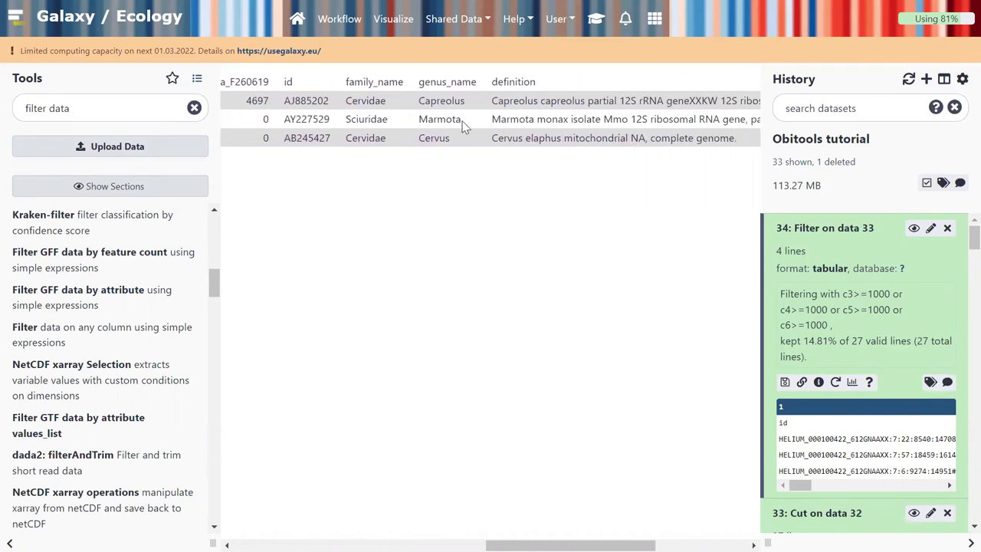
- Recheck the filtered sequences' counts in the sample columns, including sample 26a_F040644
scroll(463, 126, "left", 19)
scroll(463, 126, "left", 8)
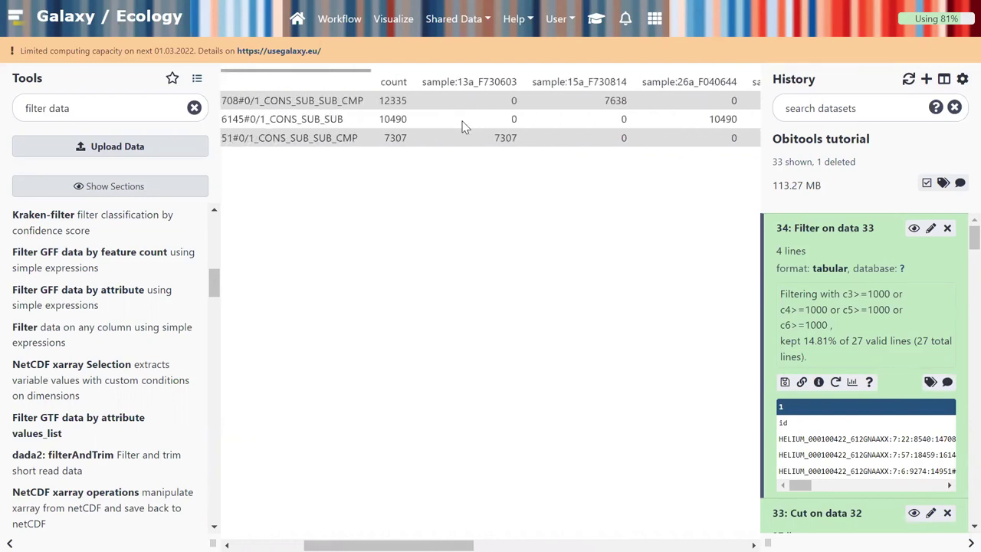
scroll(463, 127, "right", 4)
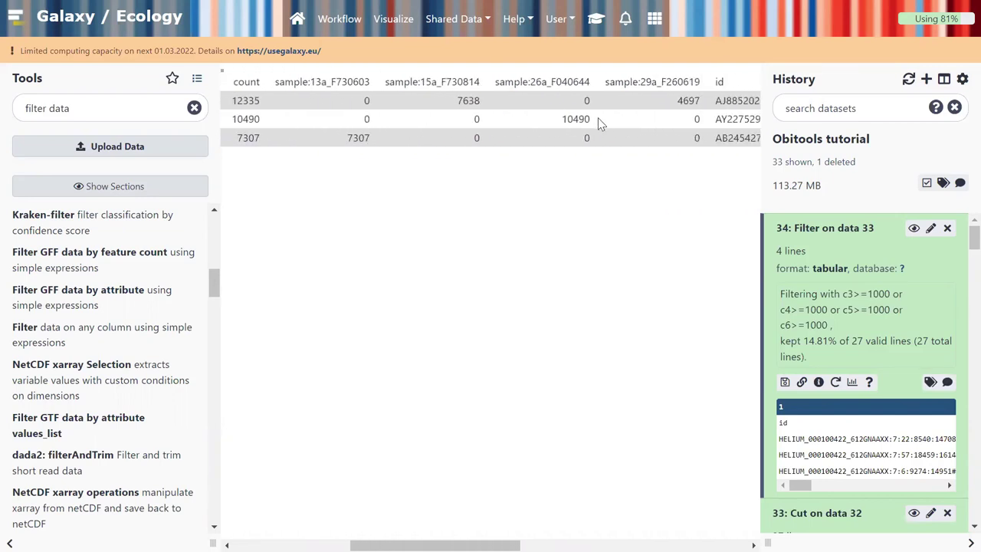
scroll(578, 123, "right", 2)
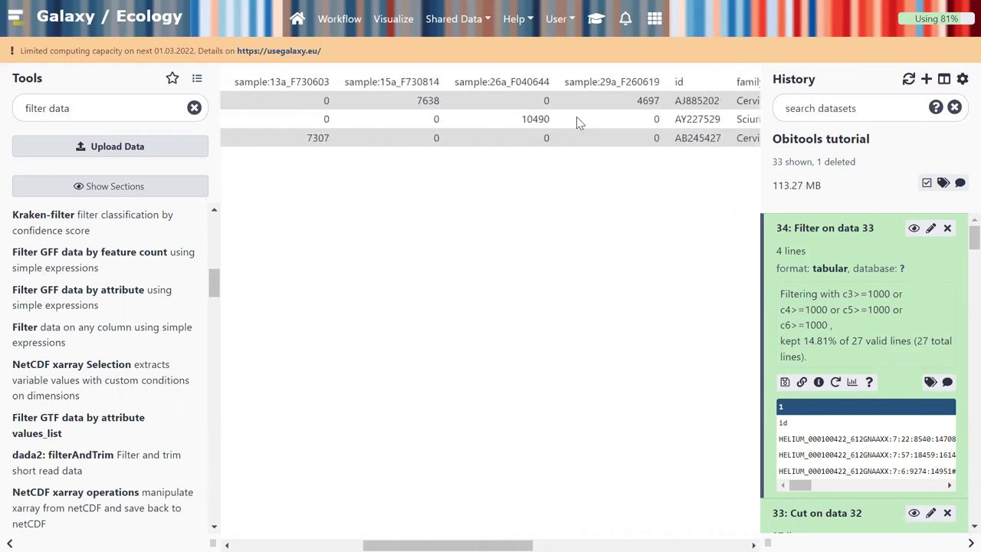
triple_click(524, 79)
left_click(524, 78)
scroll(555, 138, "right", 2)
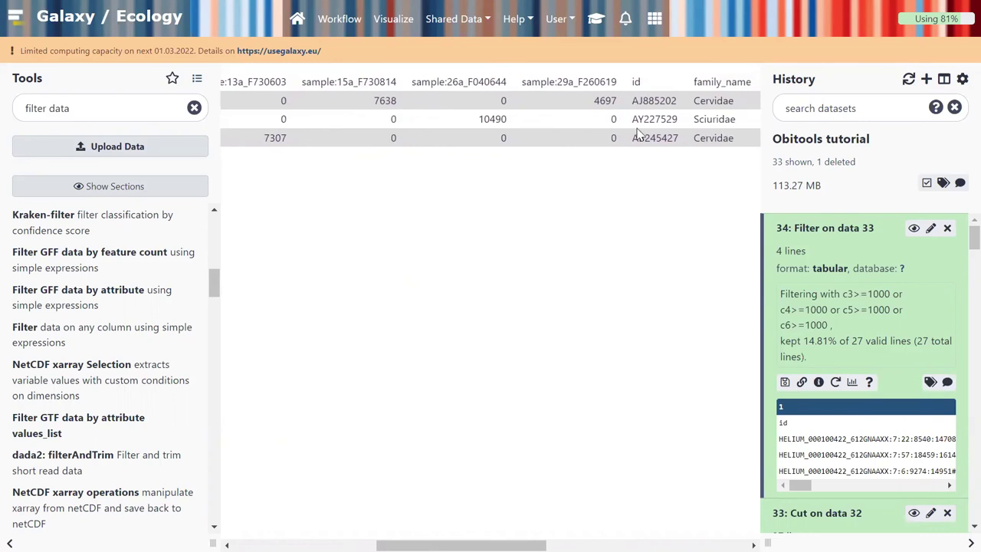
- Read the full species definitions of the filtered sequences in dataset 34
scroll(637, 132, "right", 5)
scroll(636, 132, "right", 4)
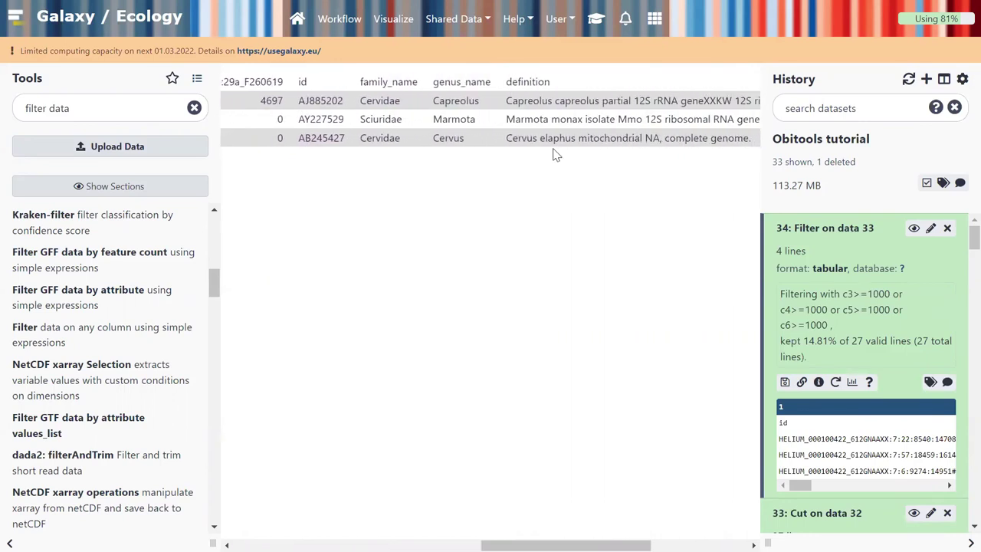
scroll(555, 154, "right", 6)
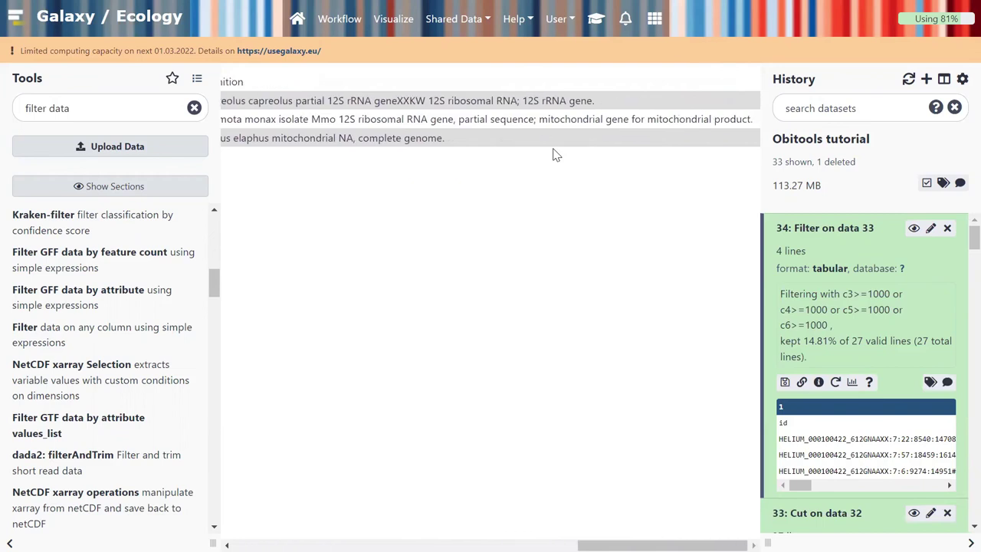
scroll(555, 153, "left", 7)
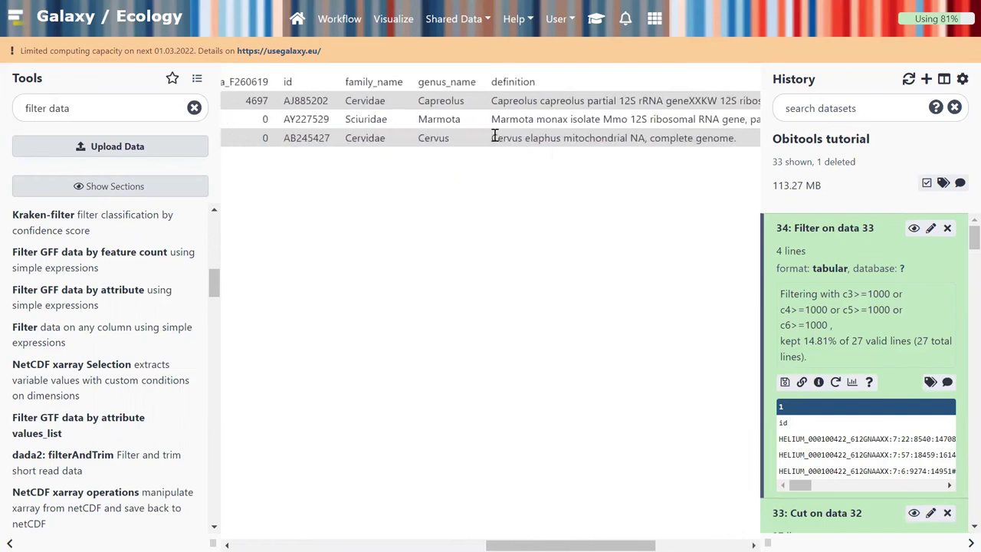
- Copy "Cervus elaphus" from the definition column and search for it on Google in a new browser tab
left_click_drag(491, 139, 562, 136)
key("ctrl+c")
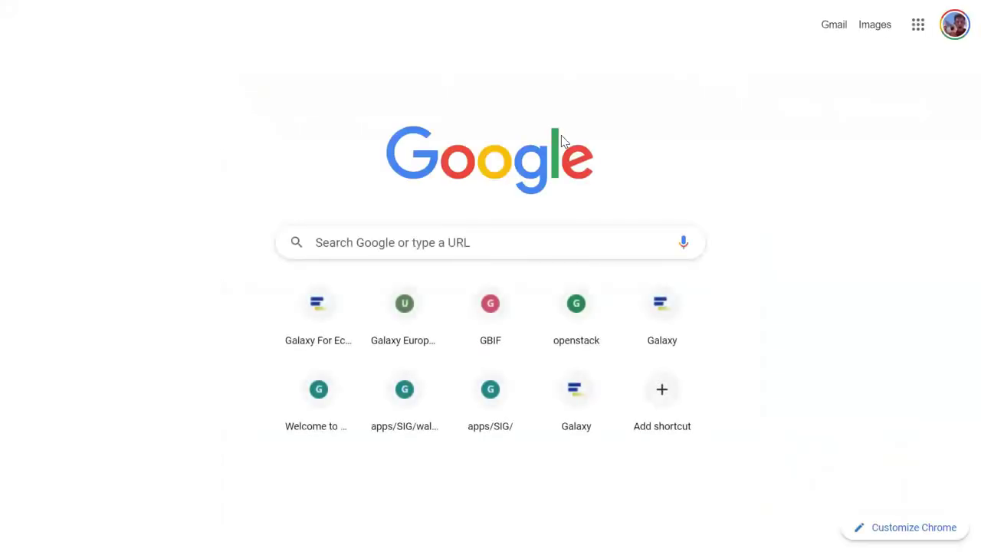
left_click(411, 242)
key("ctrl+v")
key("Return")
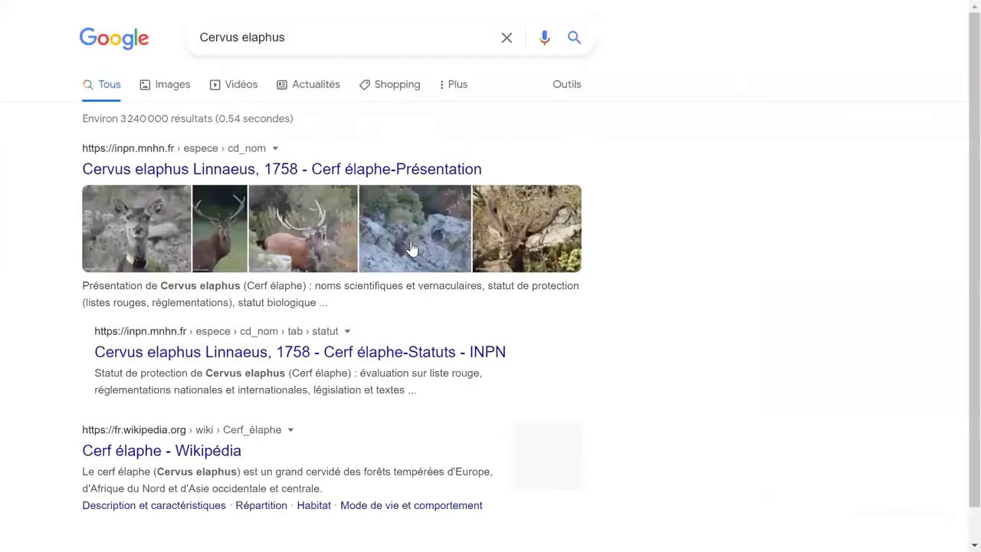
left_click(161, 219)
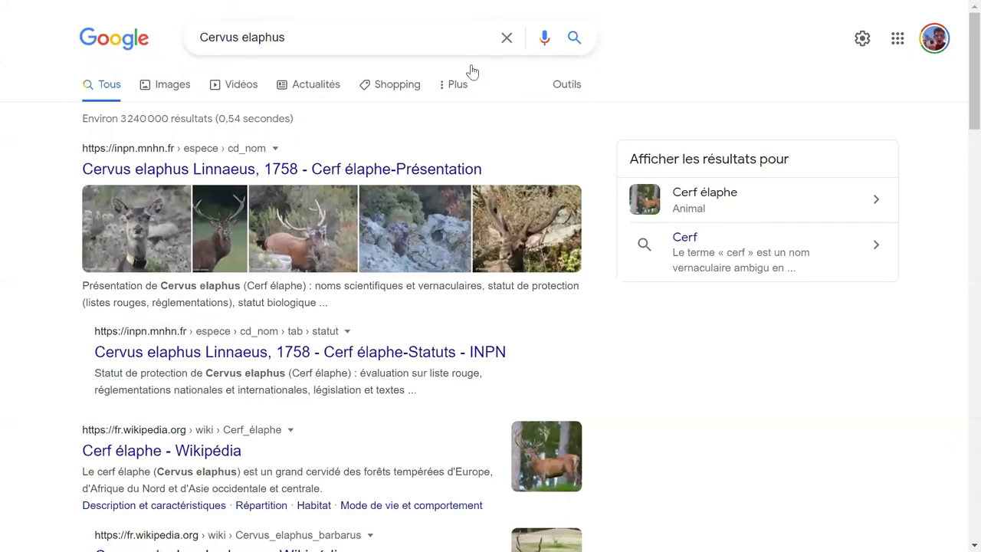
- Search Google for "capreolus capreolus" instead
left_click_drag(390, 37, 138, 37)
type("capre")
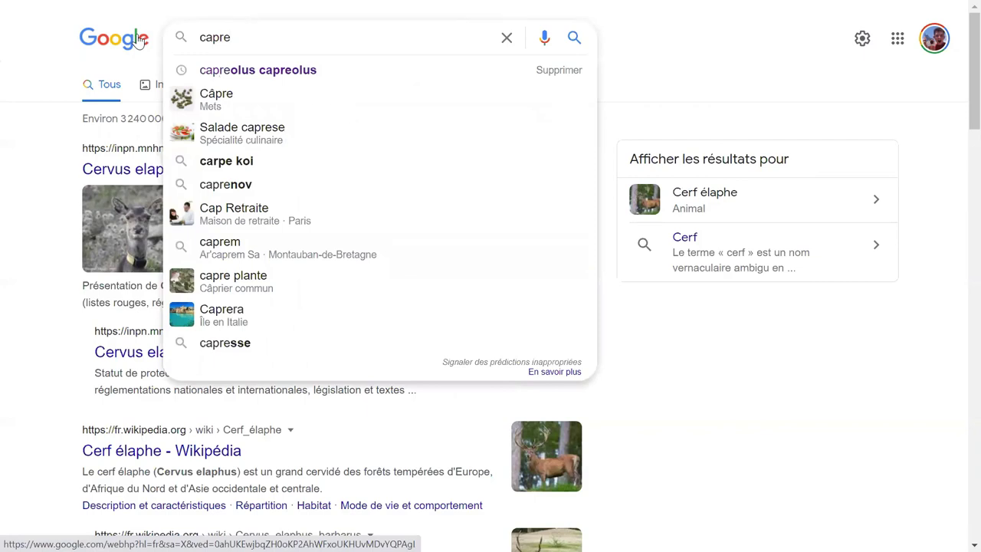
type("o")
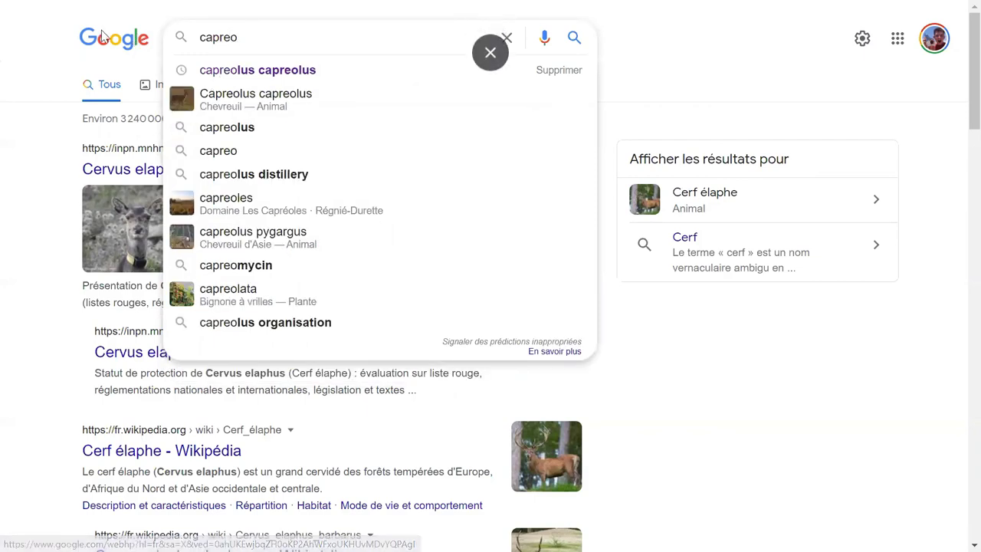
left_click(225, 70)
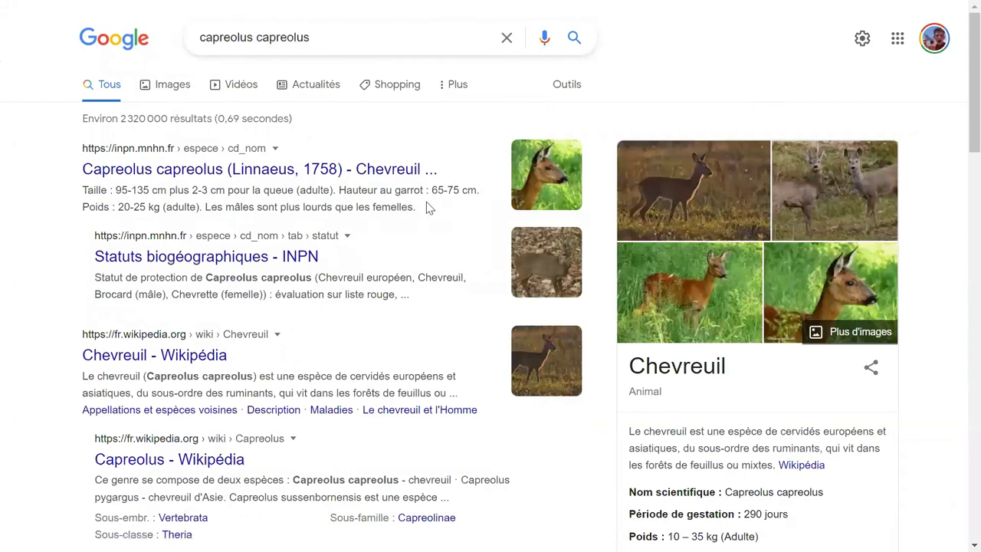
- Switch back to Galaxy in full screen and compare the Capreolus capreolus definition with the sample counts
left_click(490, 46)
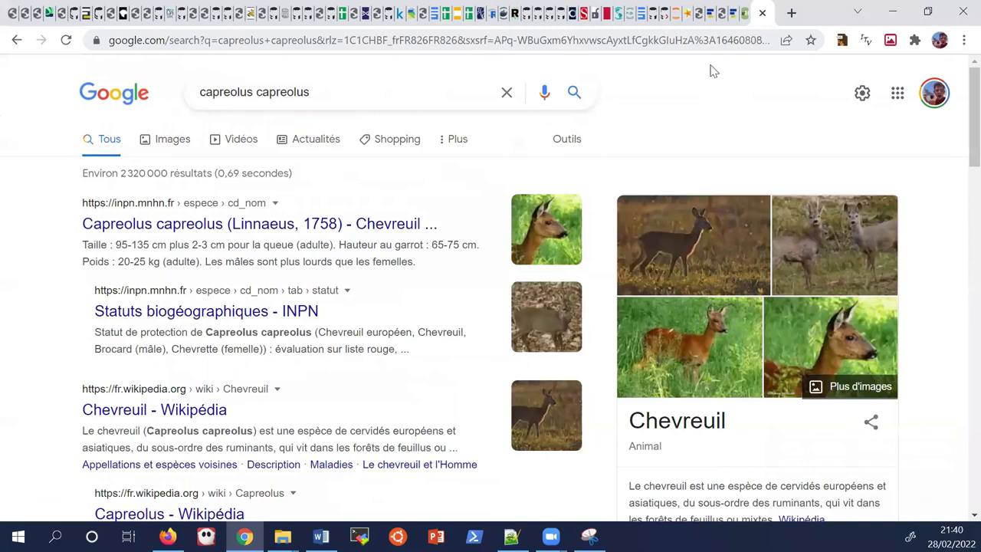
left_click(762, 13)
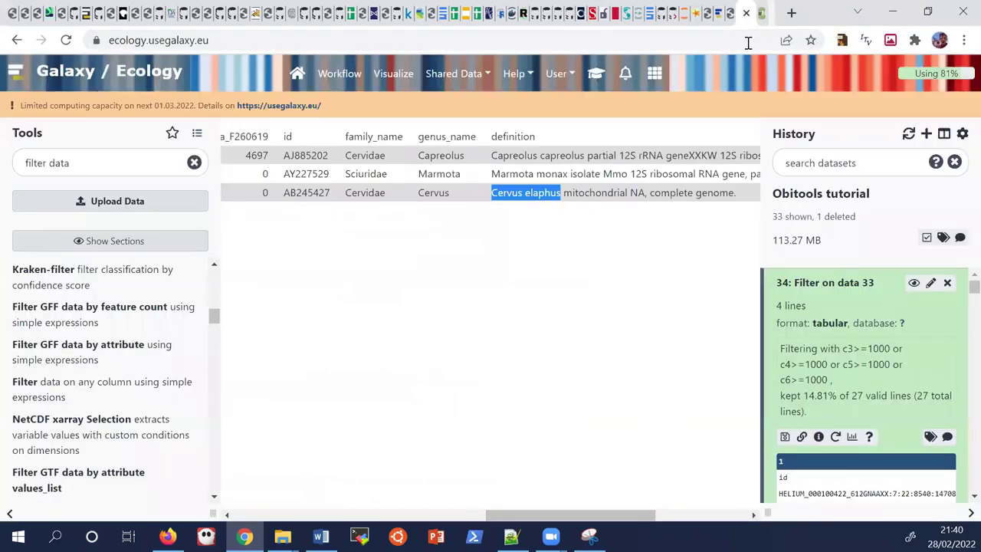
key("F11")
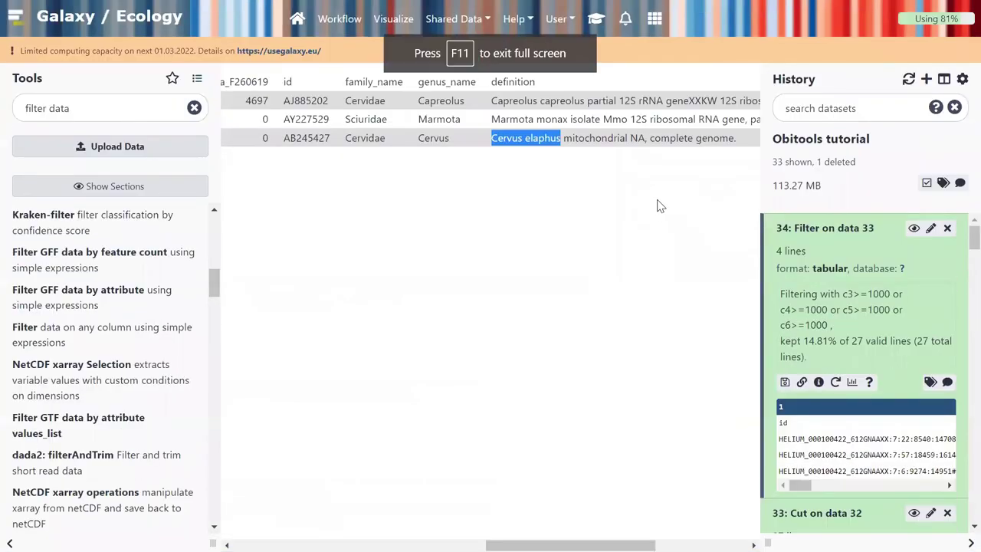
double_click(565, 100)
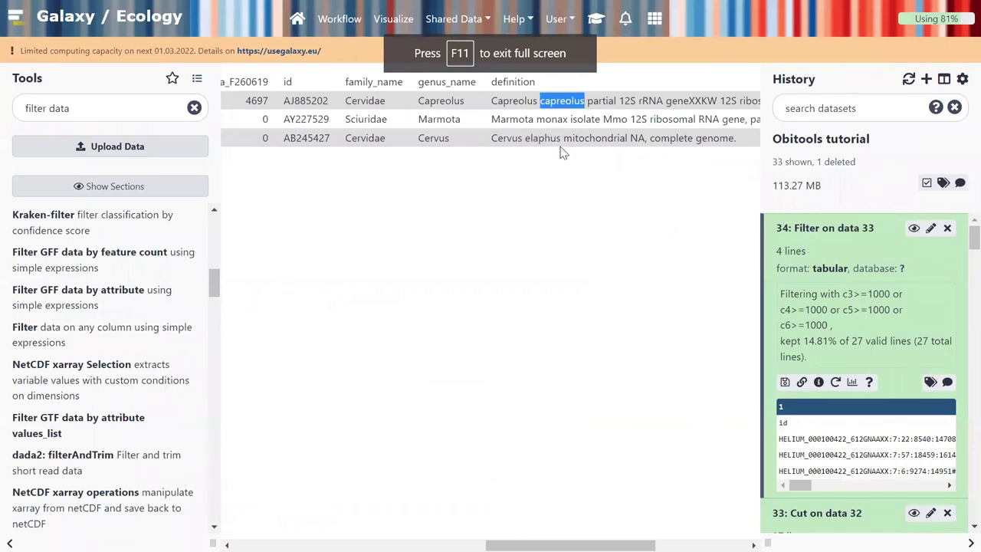
scroll(511, 193, "left", 3)
scroll(511, 193, "left", 5)
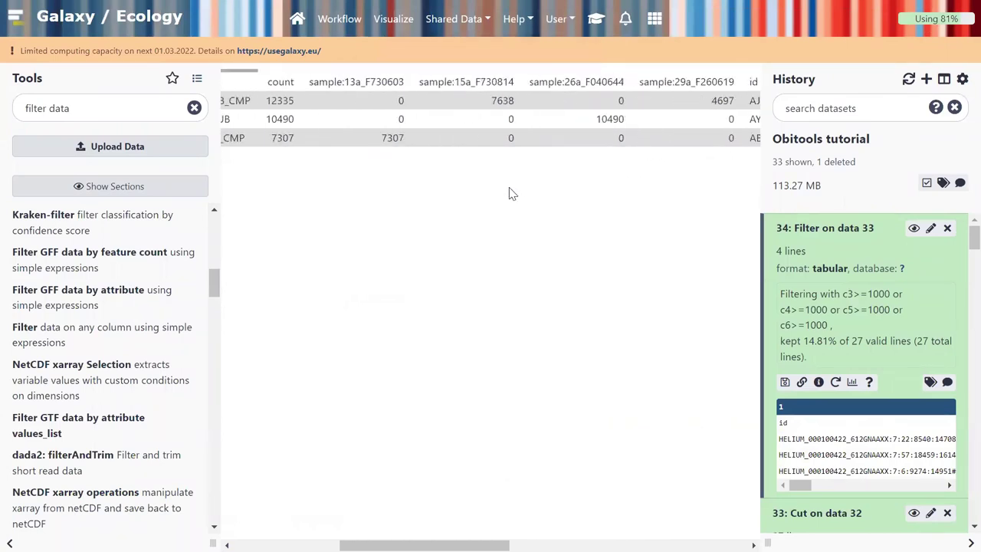